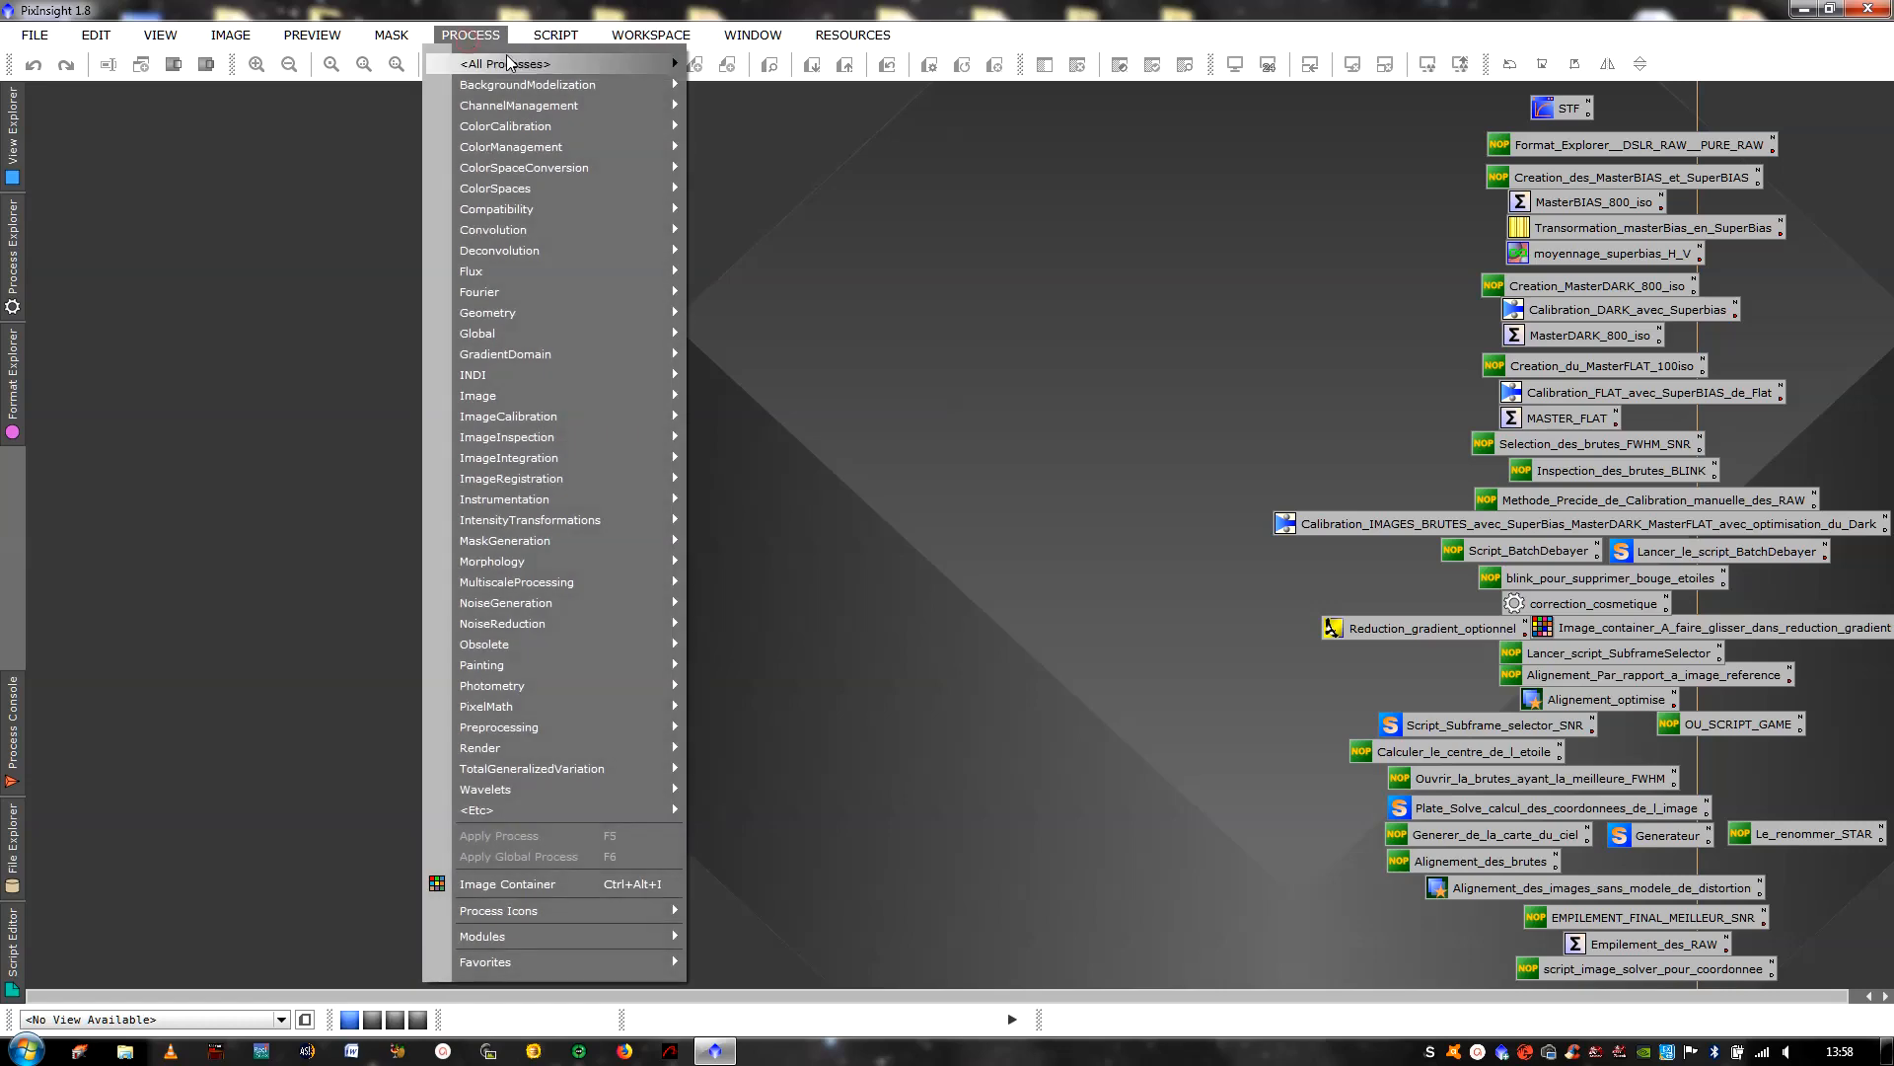
Open the Blink process and move its window clear of the process icons
mouse_move(530, 64)
left_click(765, 329)
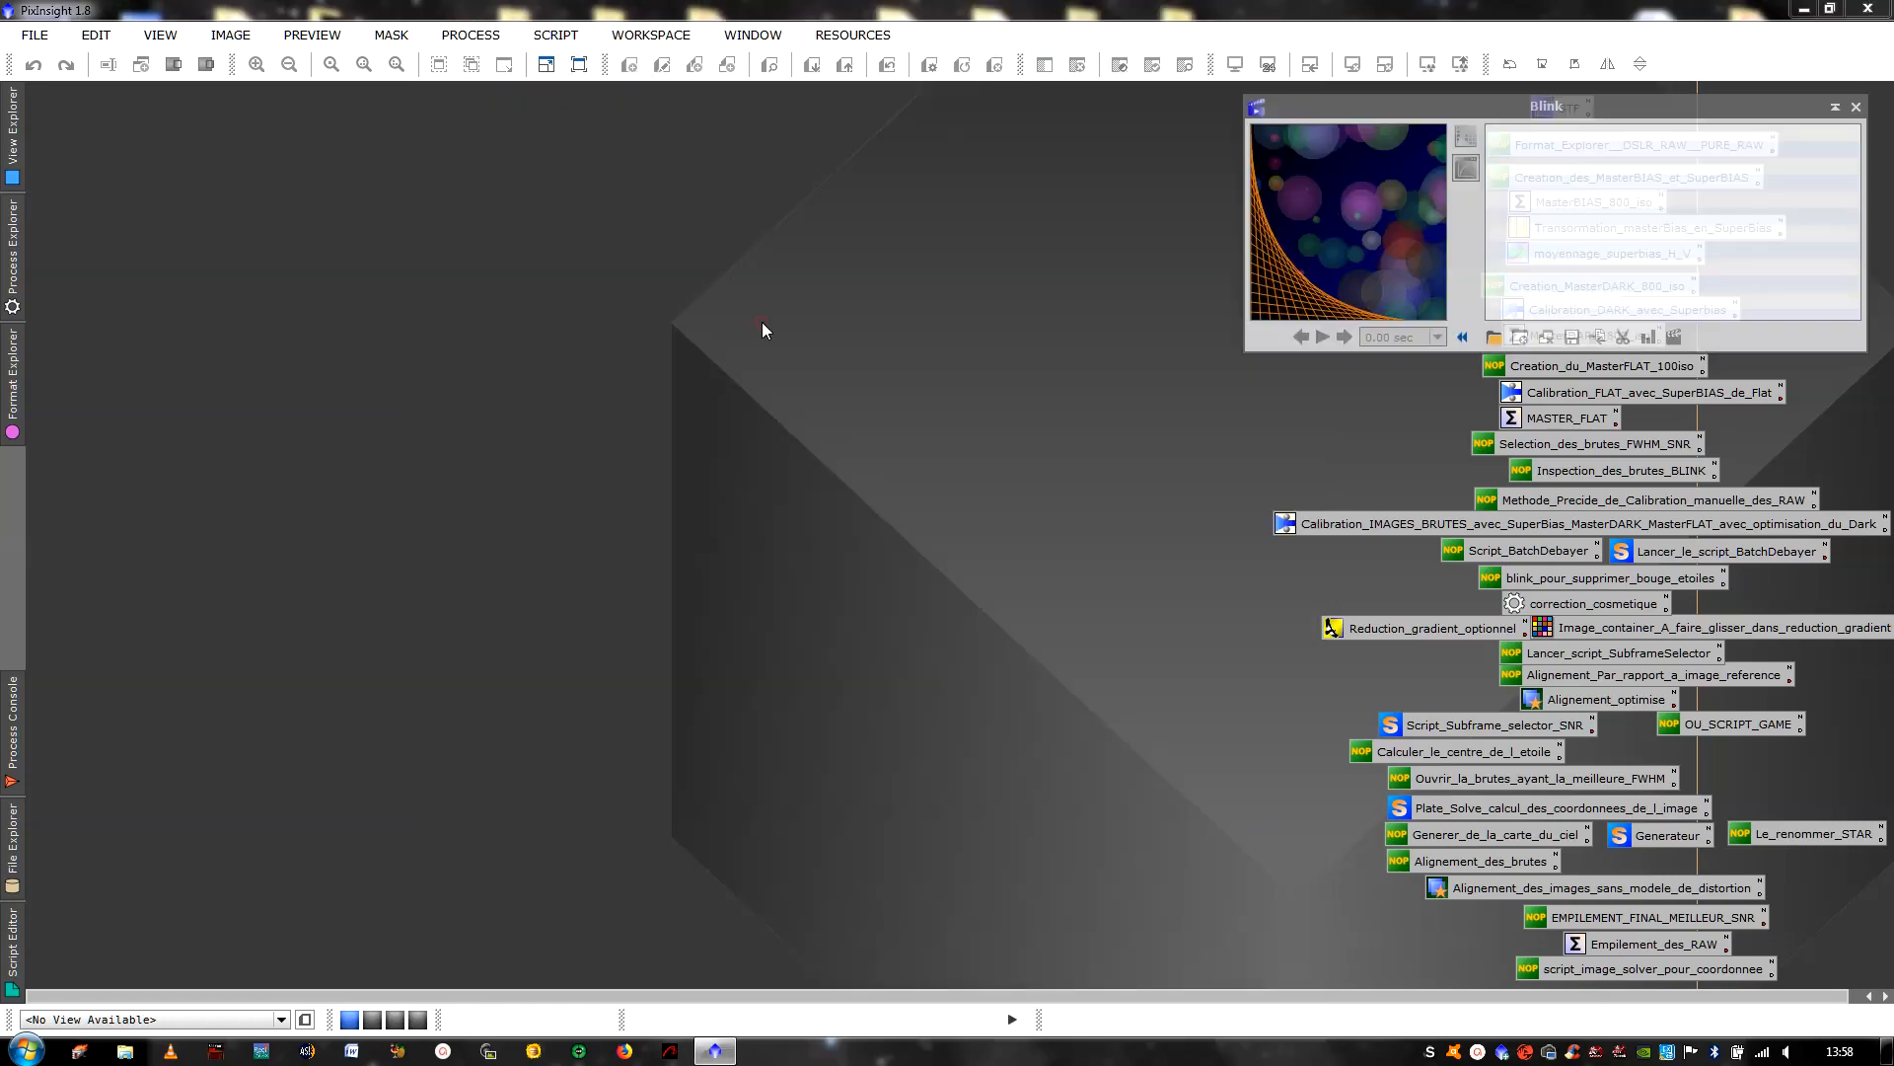
left_click_drag(1557, 108, 1372, 120)
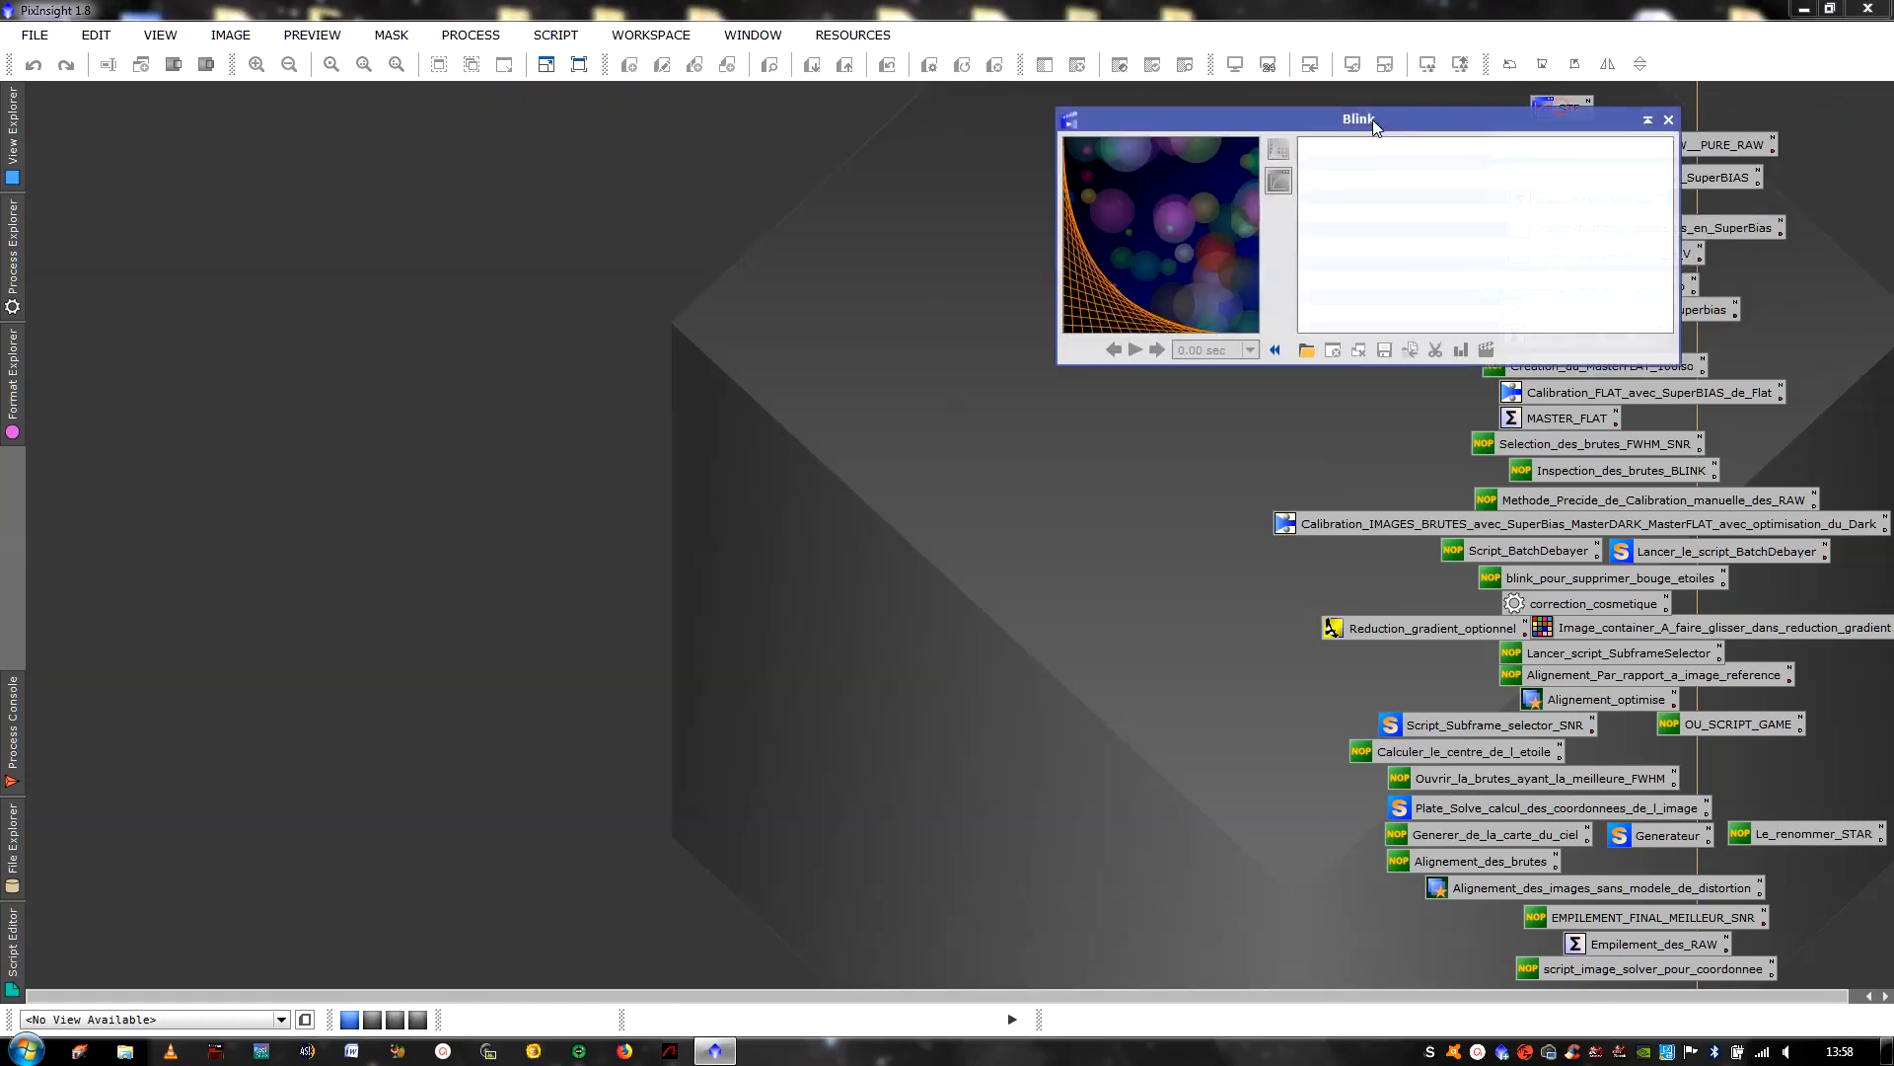
Load the NGC3184 frames from 22-26-43 to 23-12-47 into Blink from the desktop folder photo canon/CameraCCD_1/2019-03-25
left_click(1306, 349)
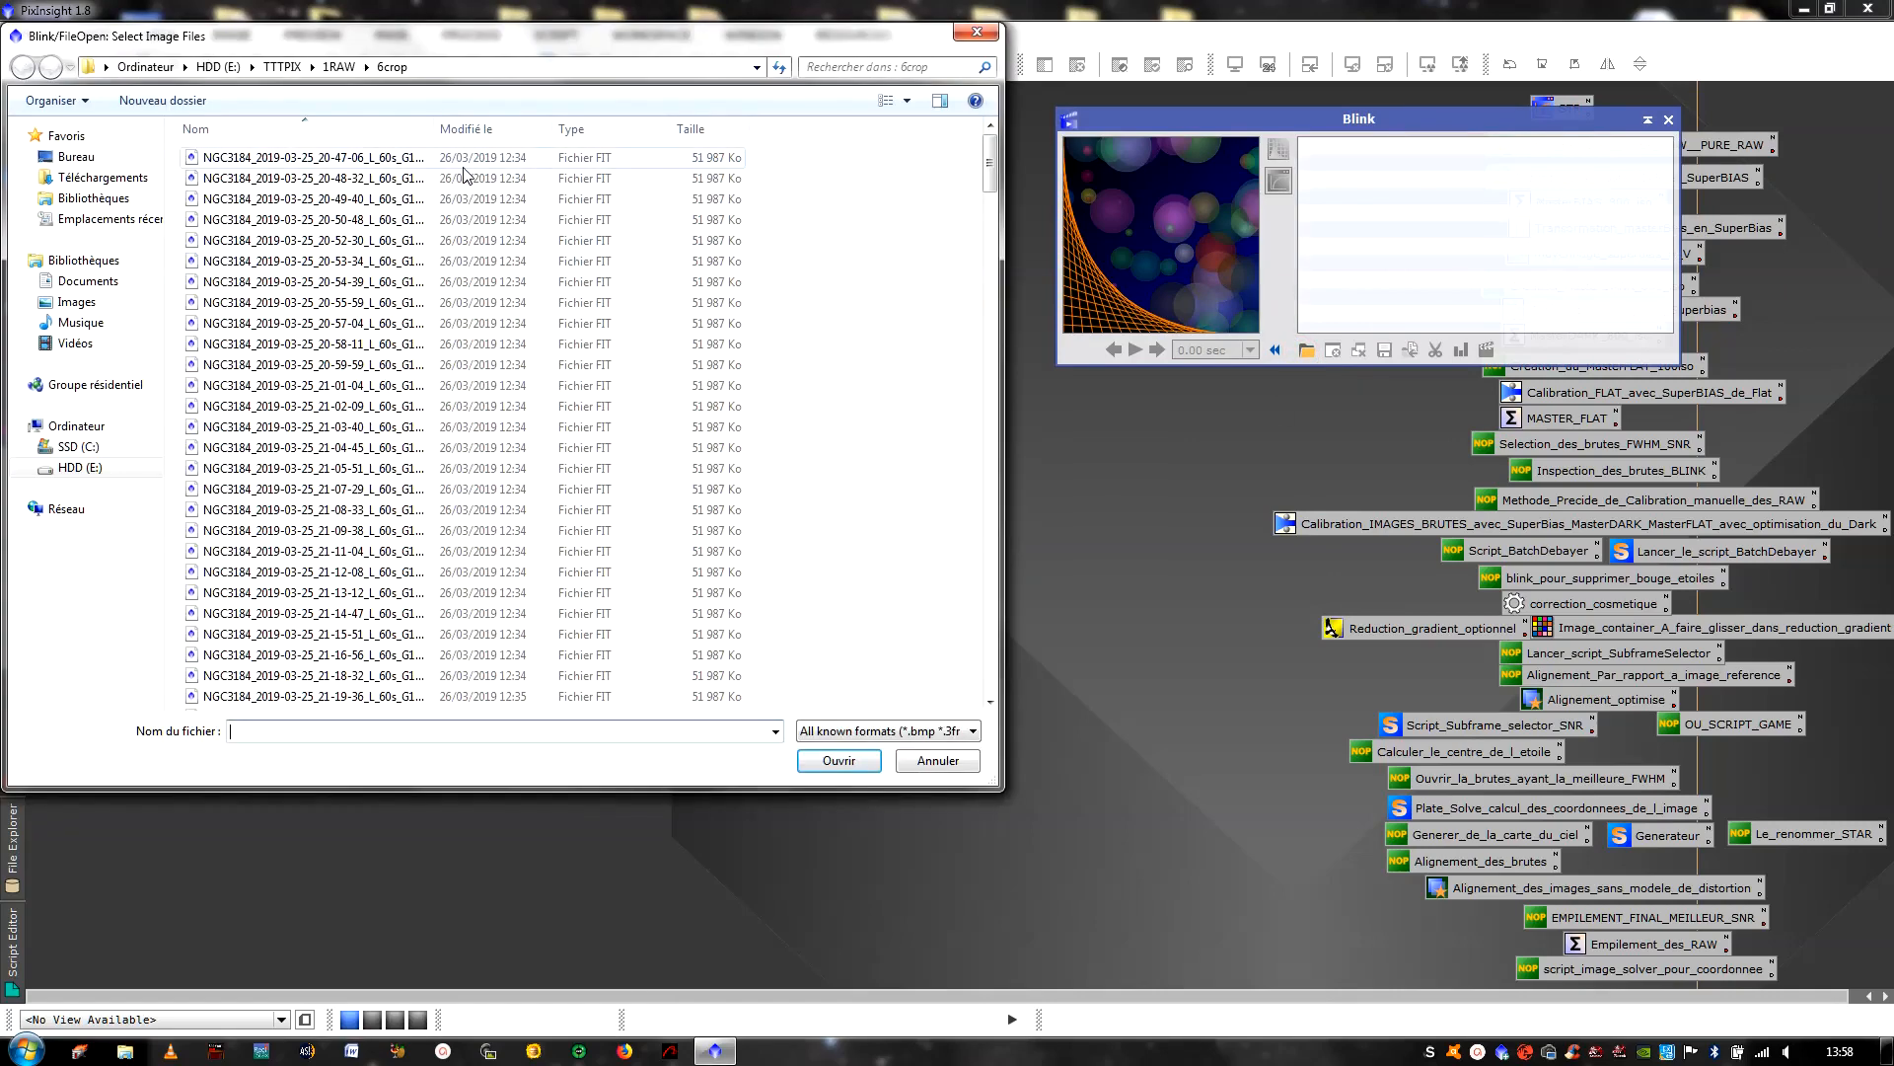
left_click(44, 160)
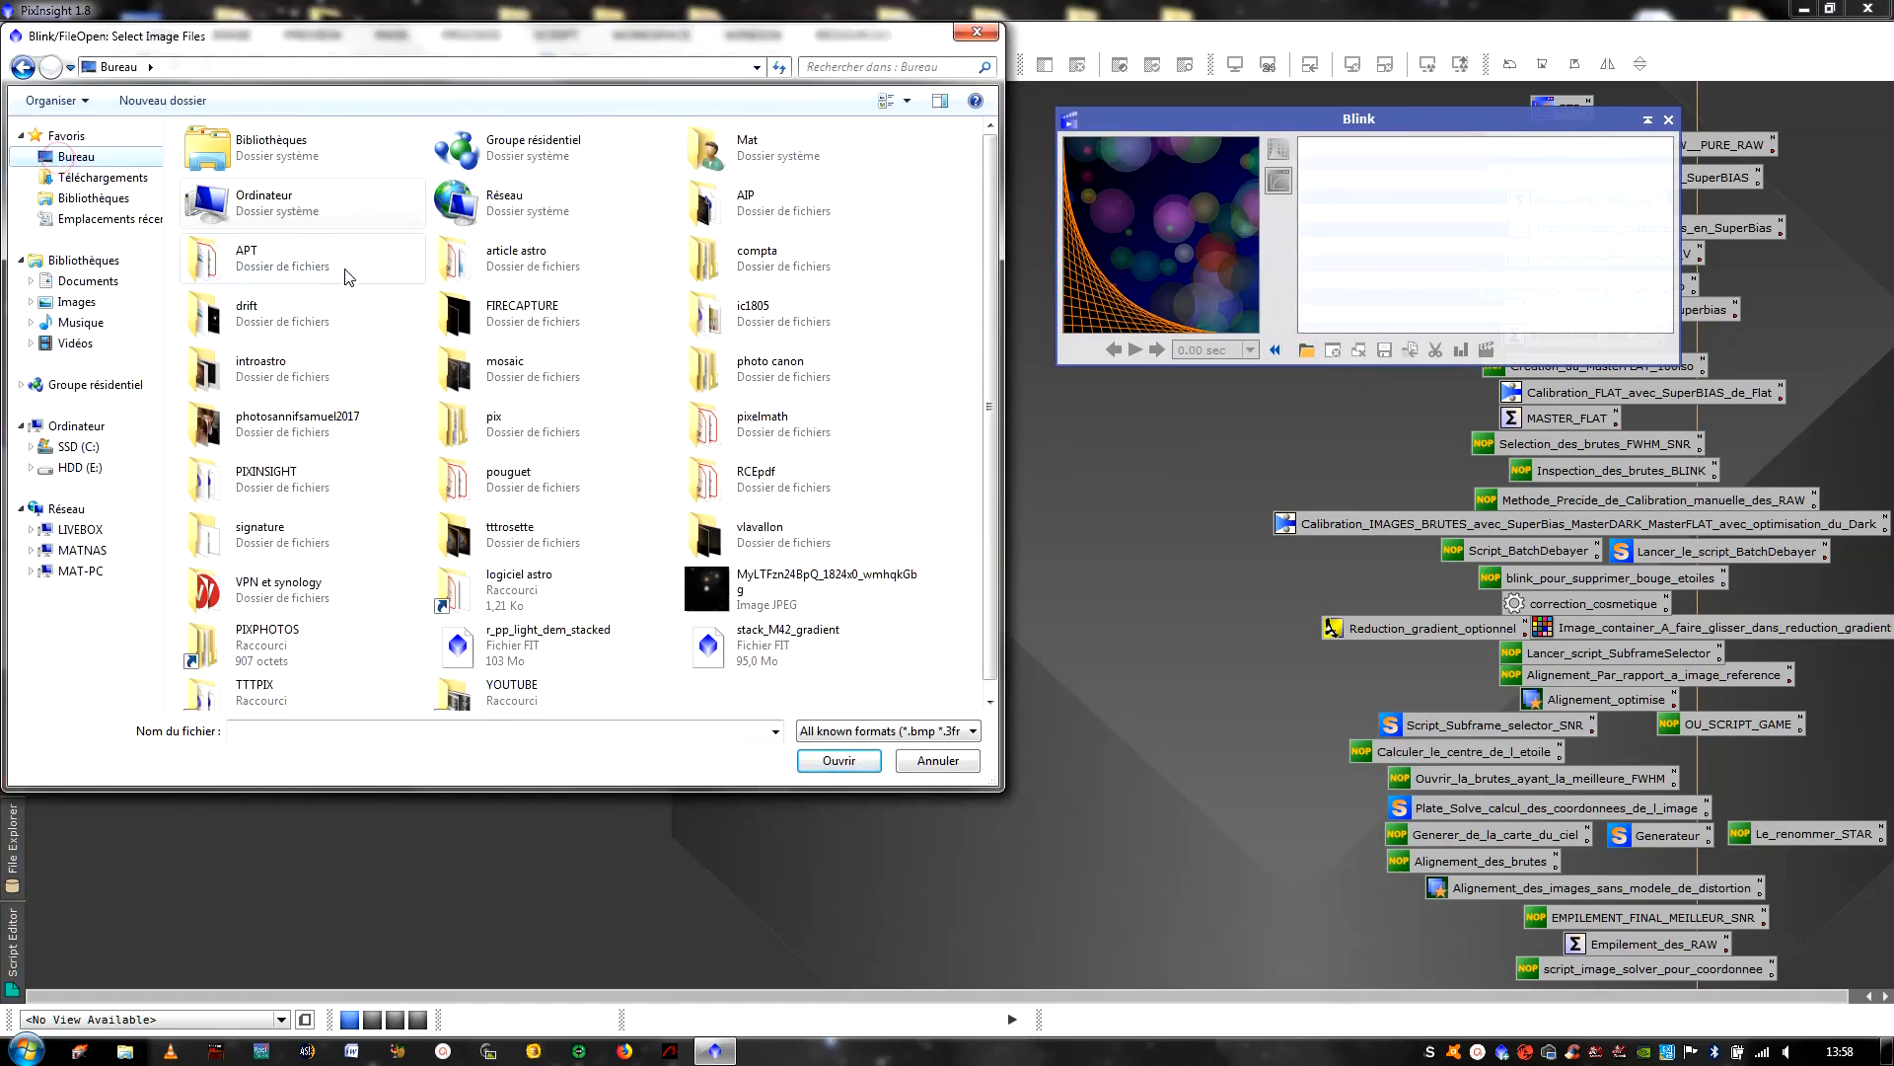
double_click(779, 380)
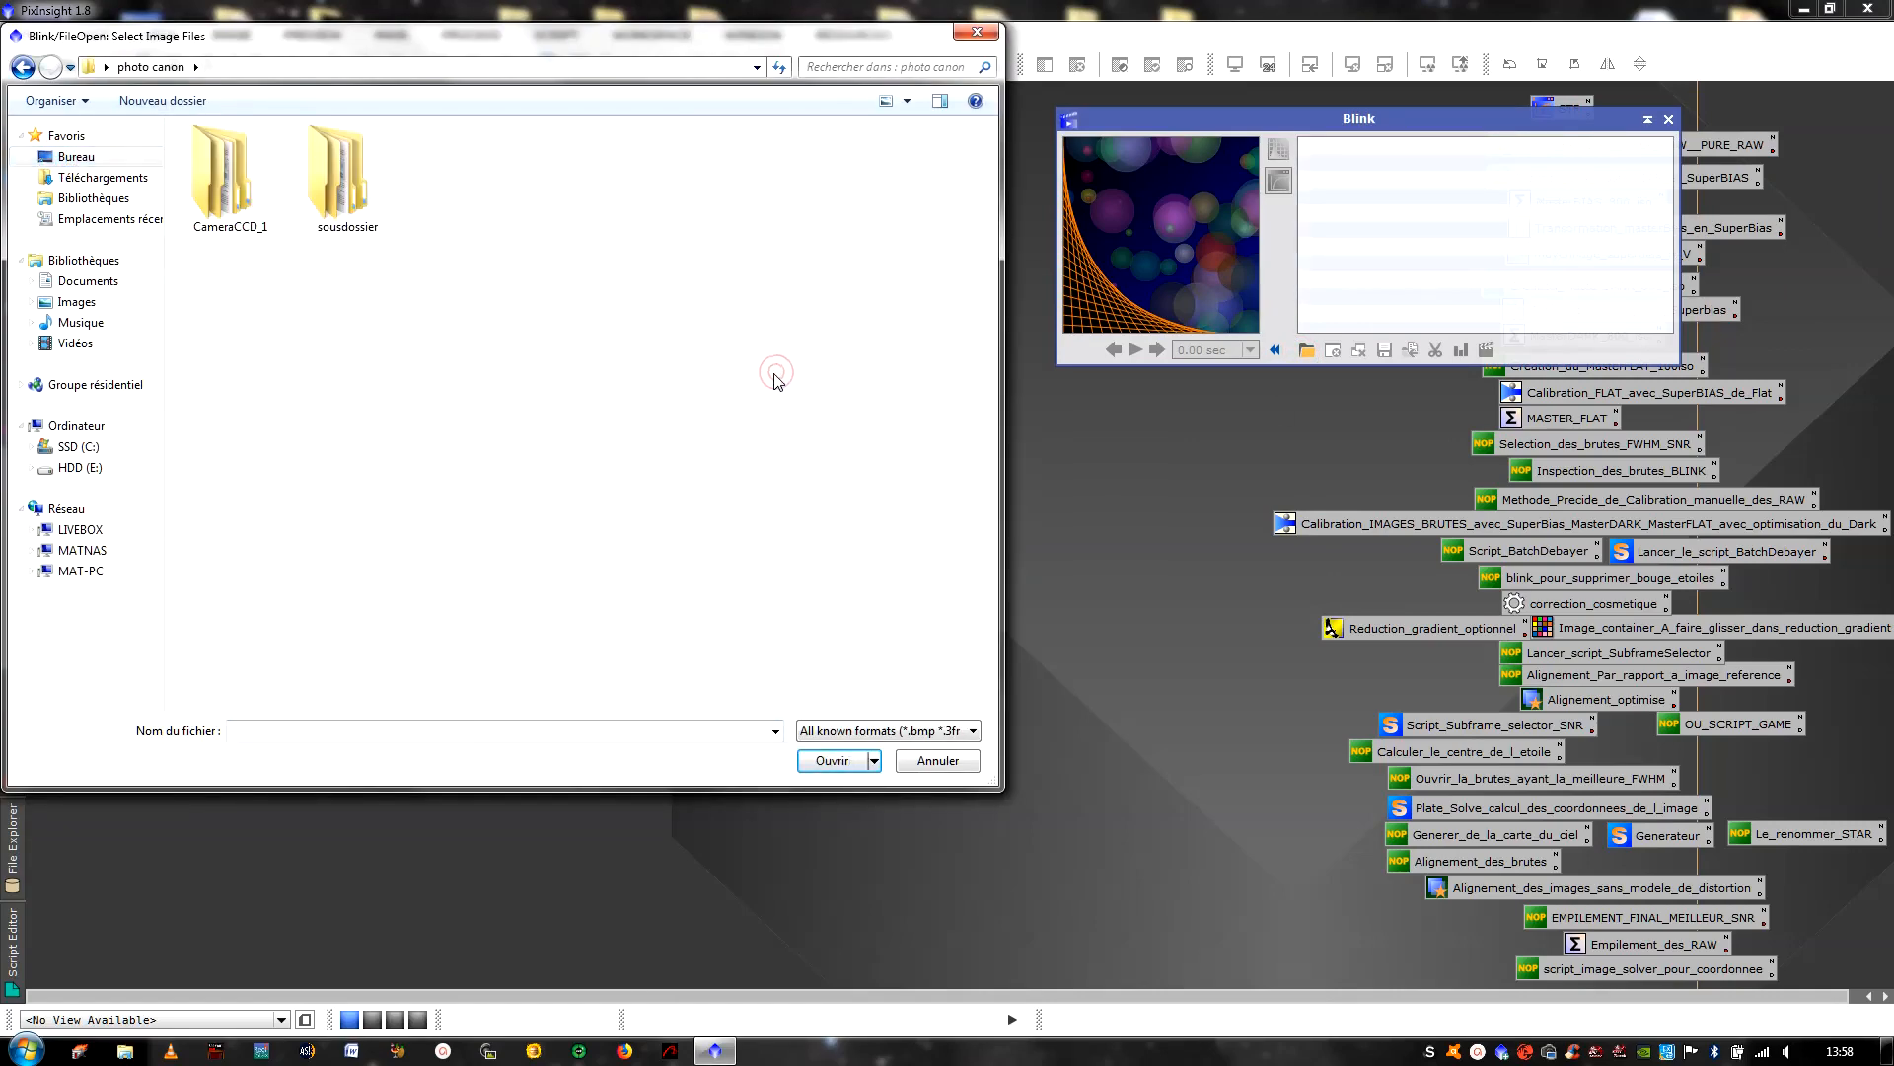
double_click(237, 203)
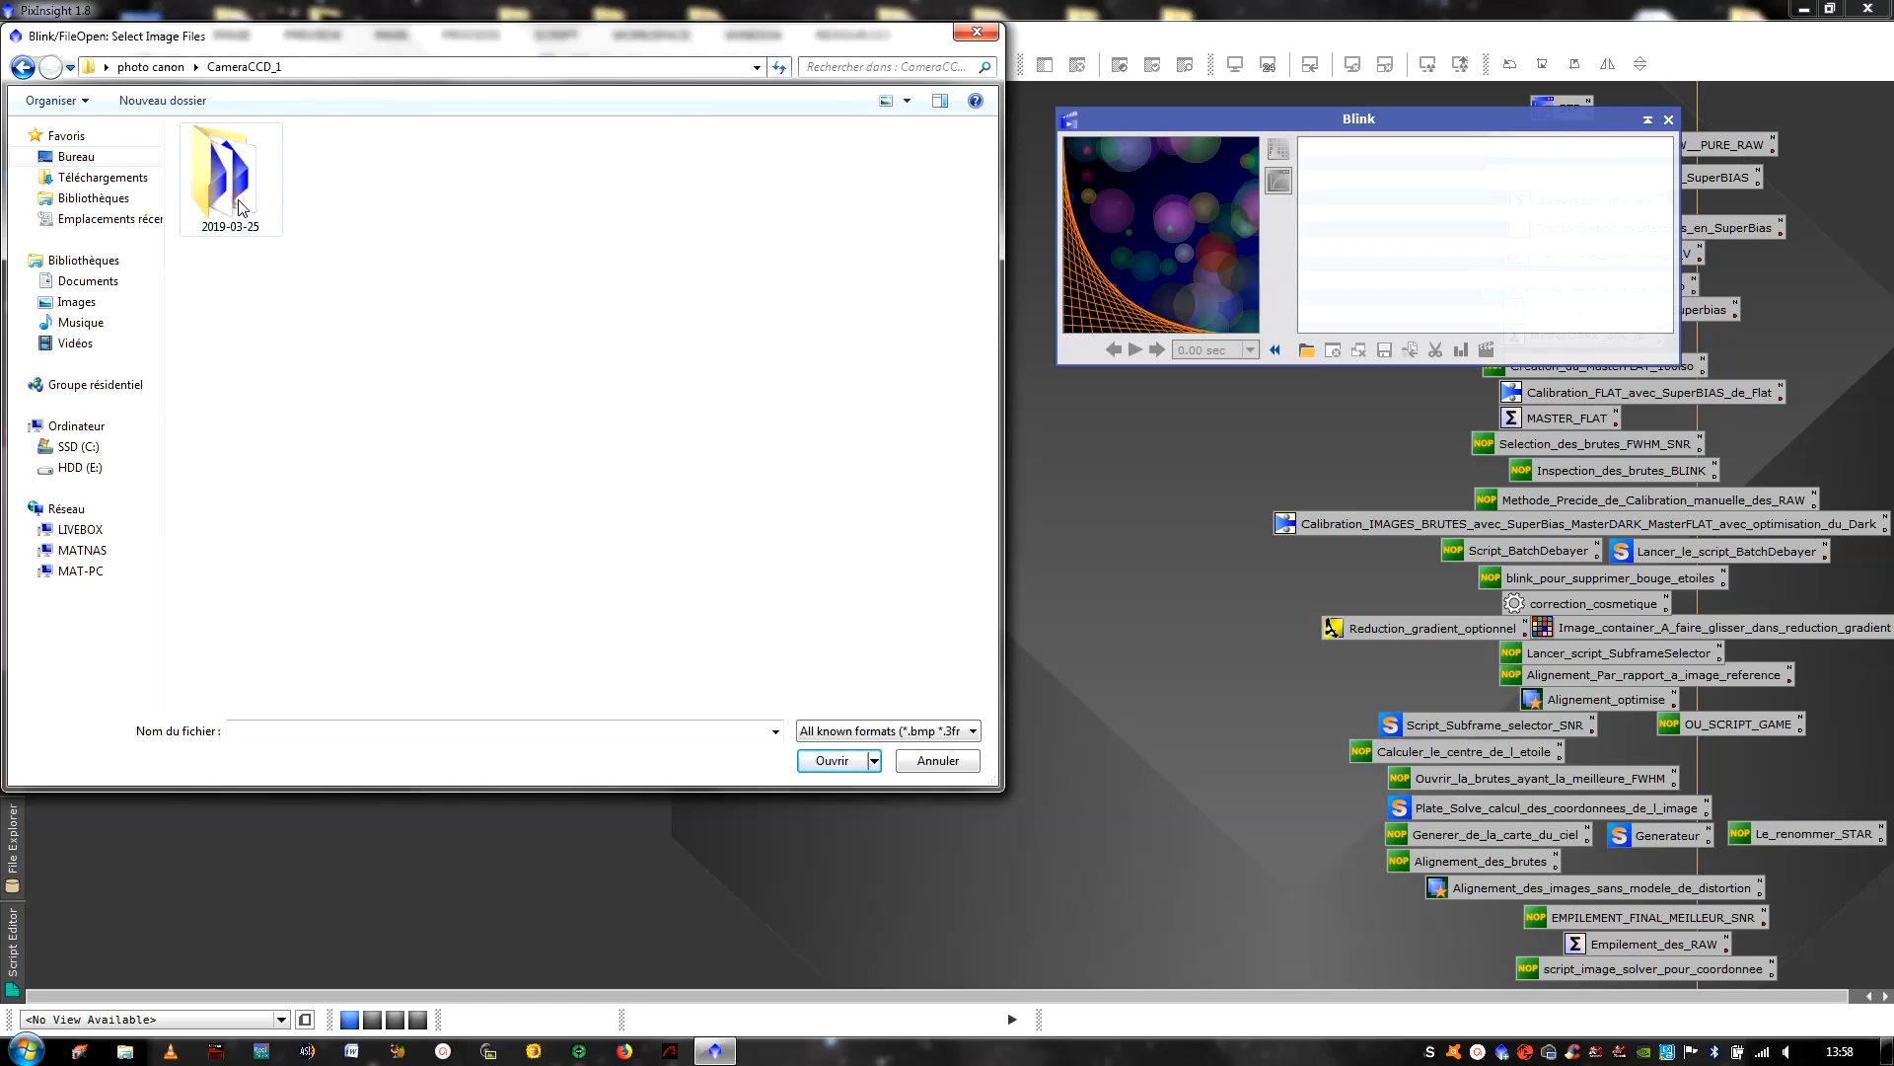
double_click(235, 202)
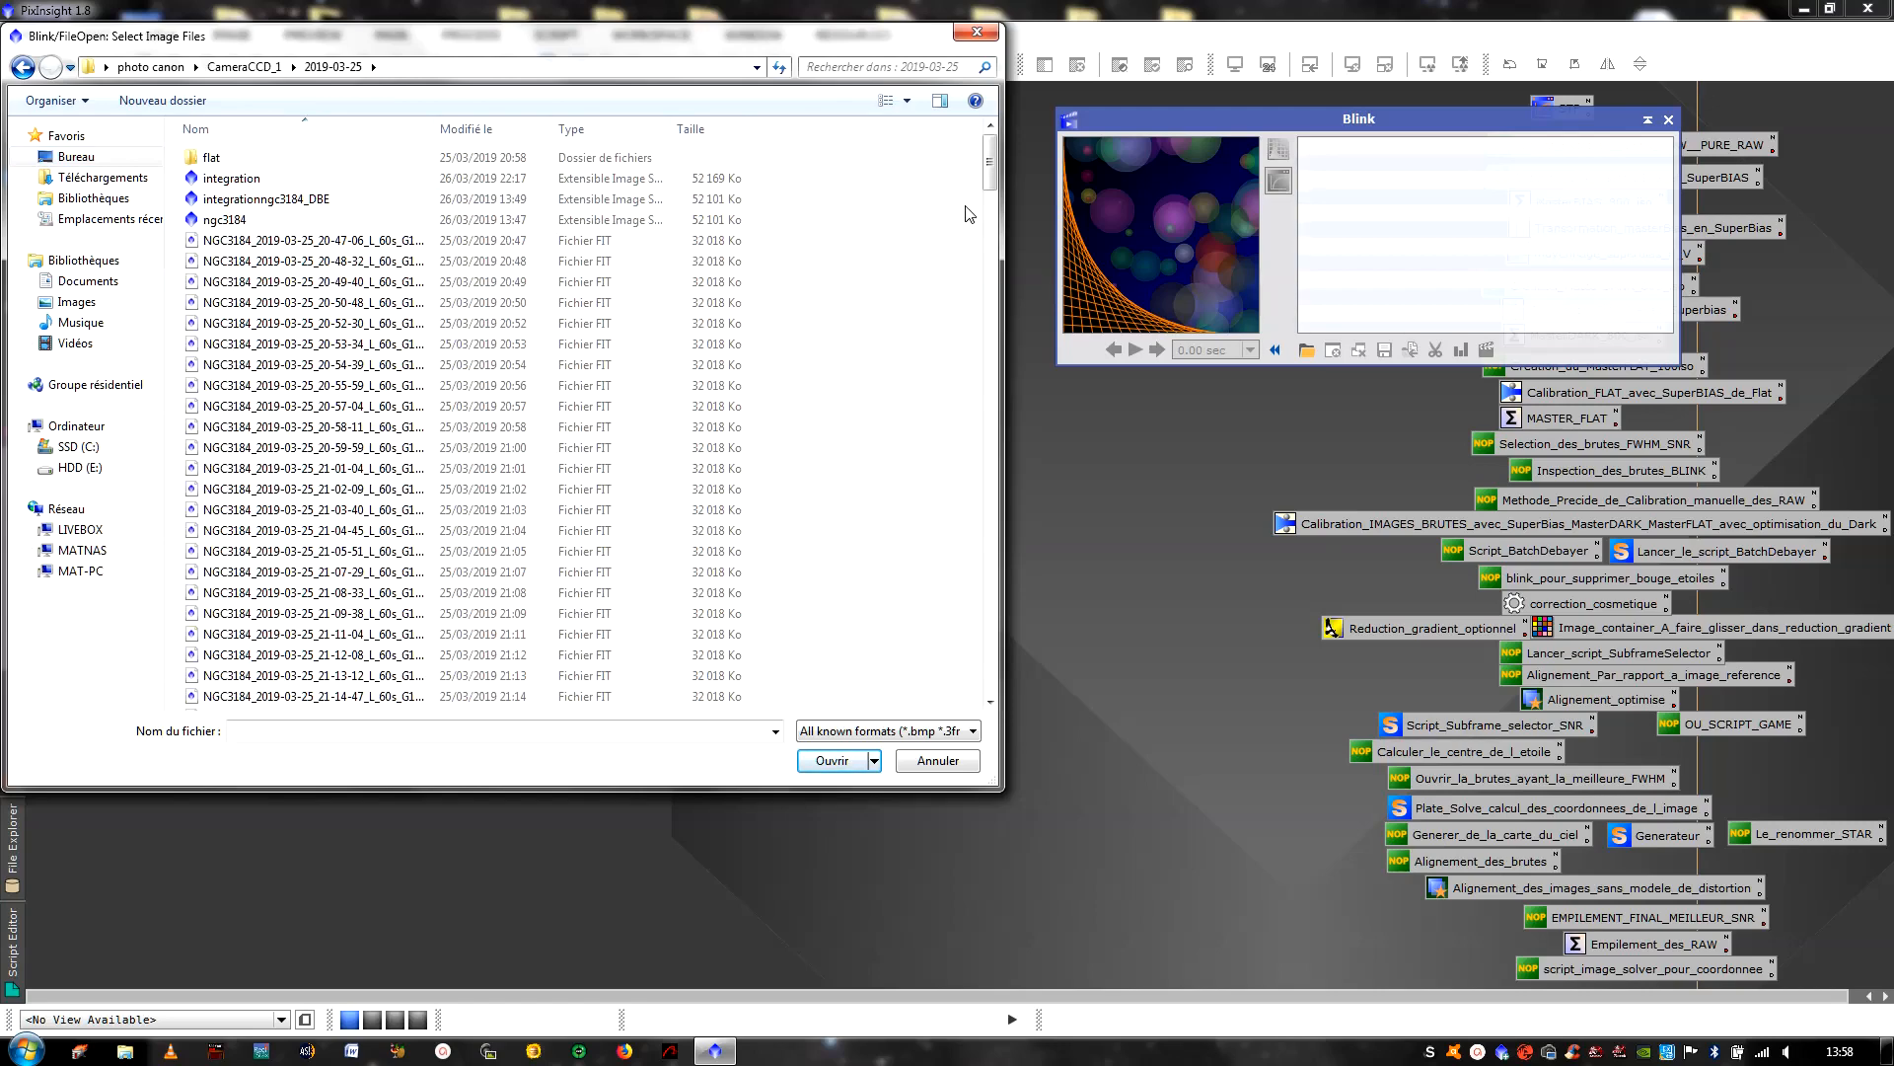
left_click_drag(988, 160, 988, 287)
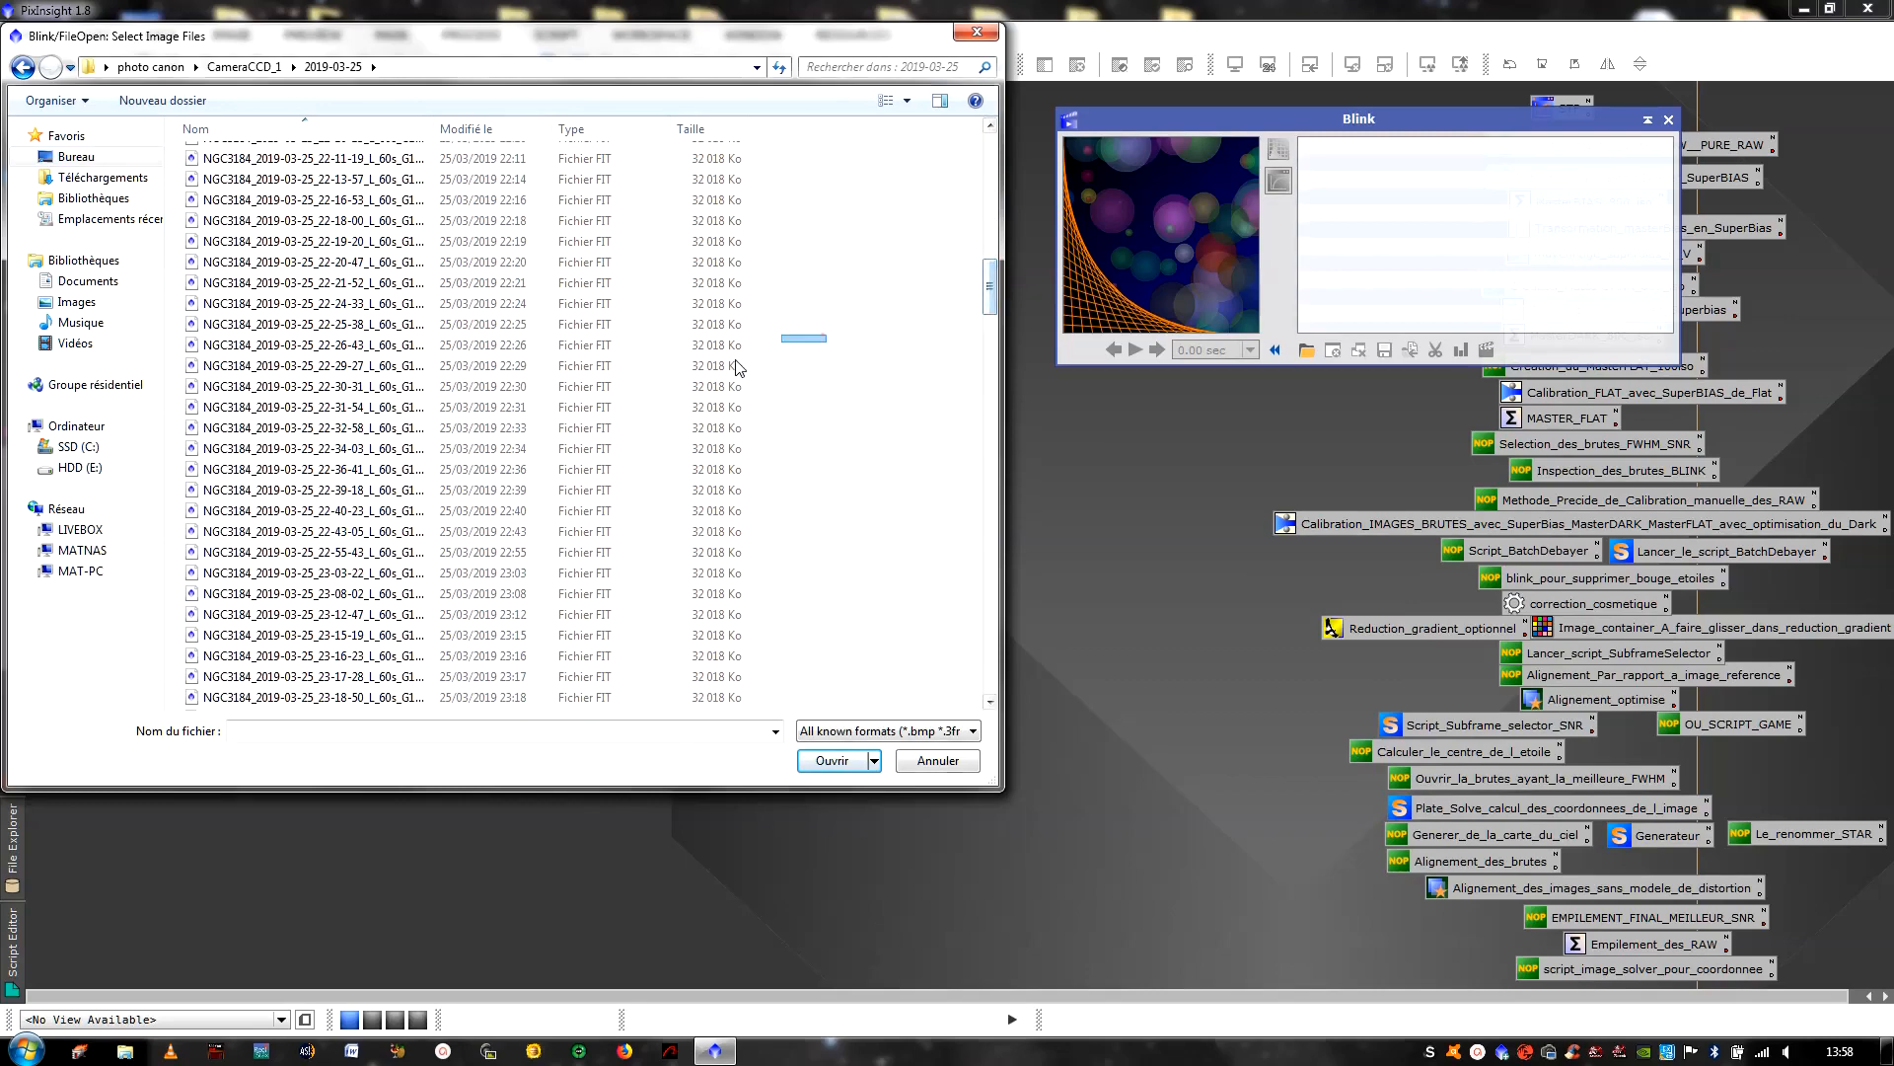
left_click_drag(735, 367, 479, 632)
left_click(814, 770)
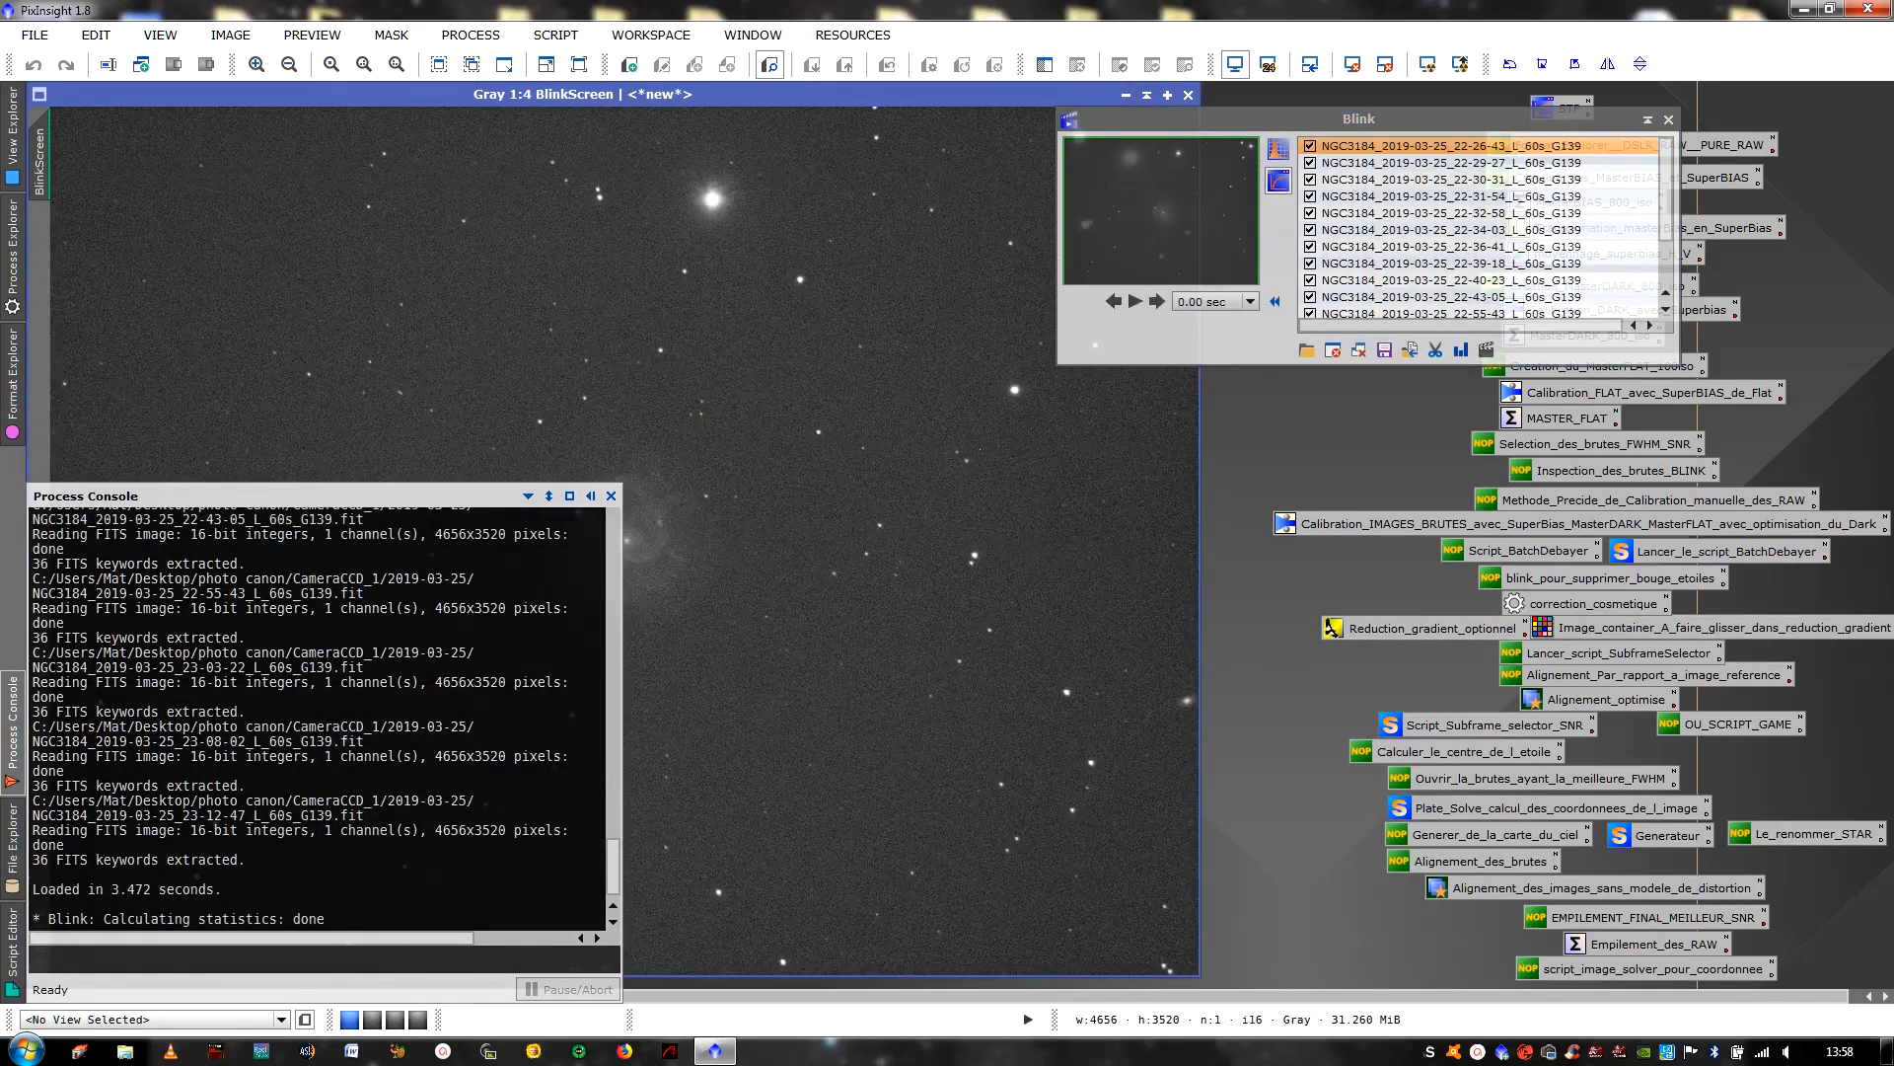
left_click(591, 496)
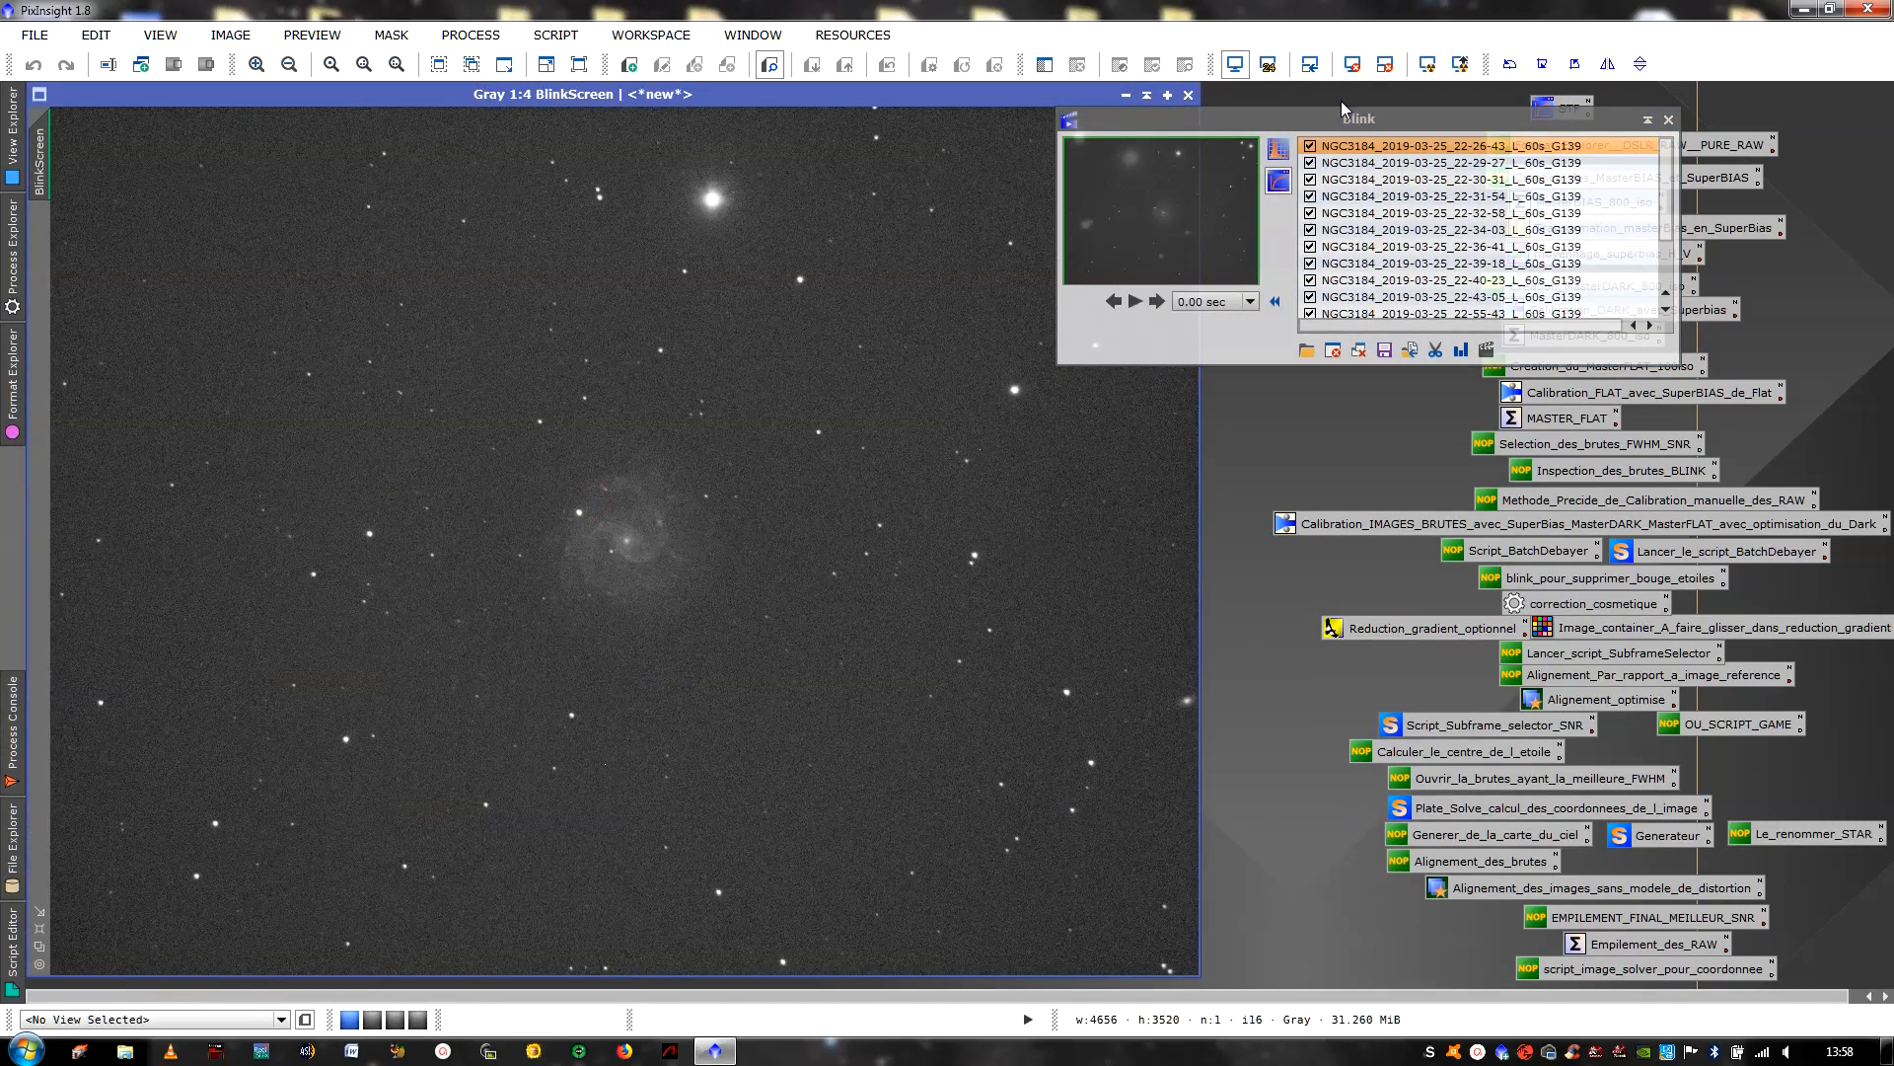
left_click_drag(1341, 101, 1528, 86)
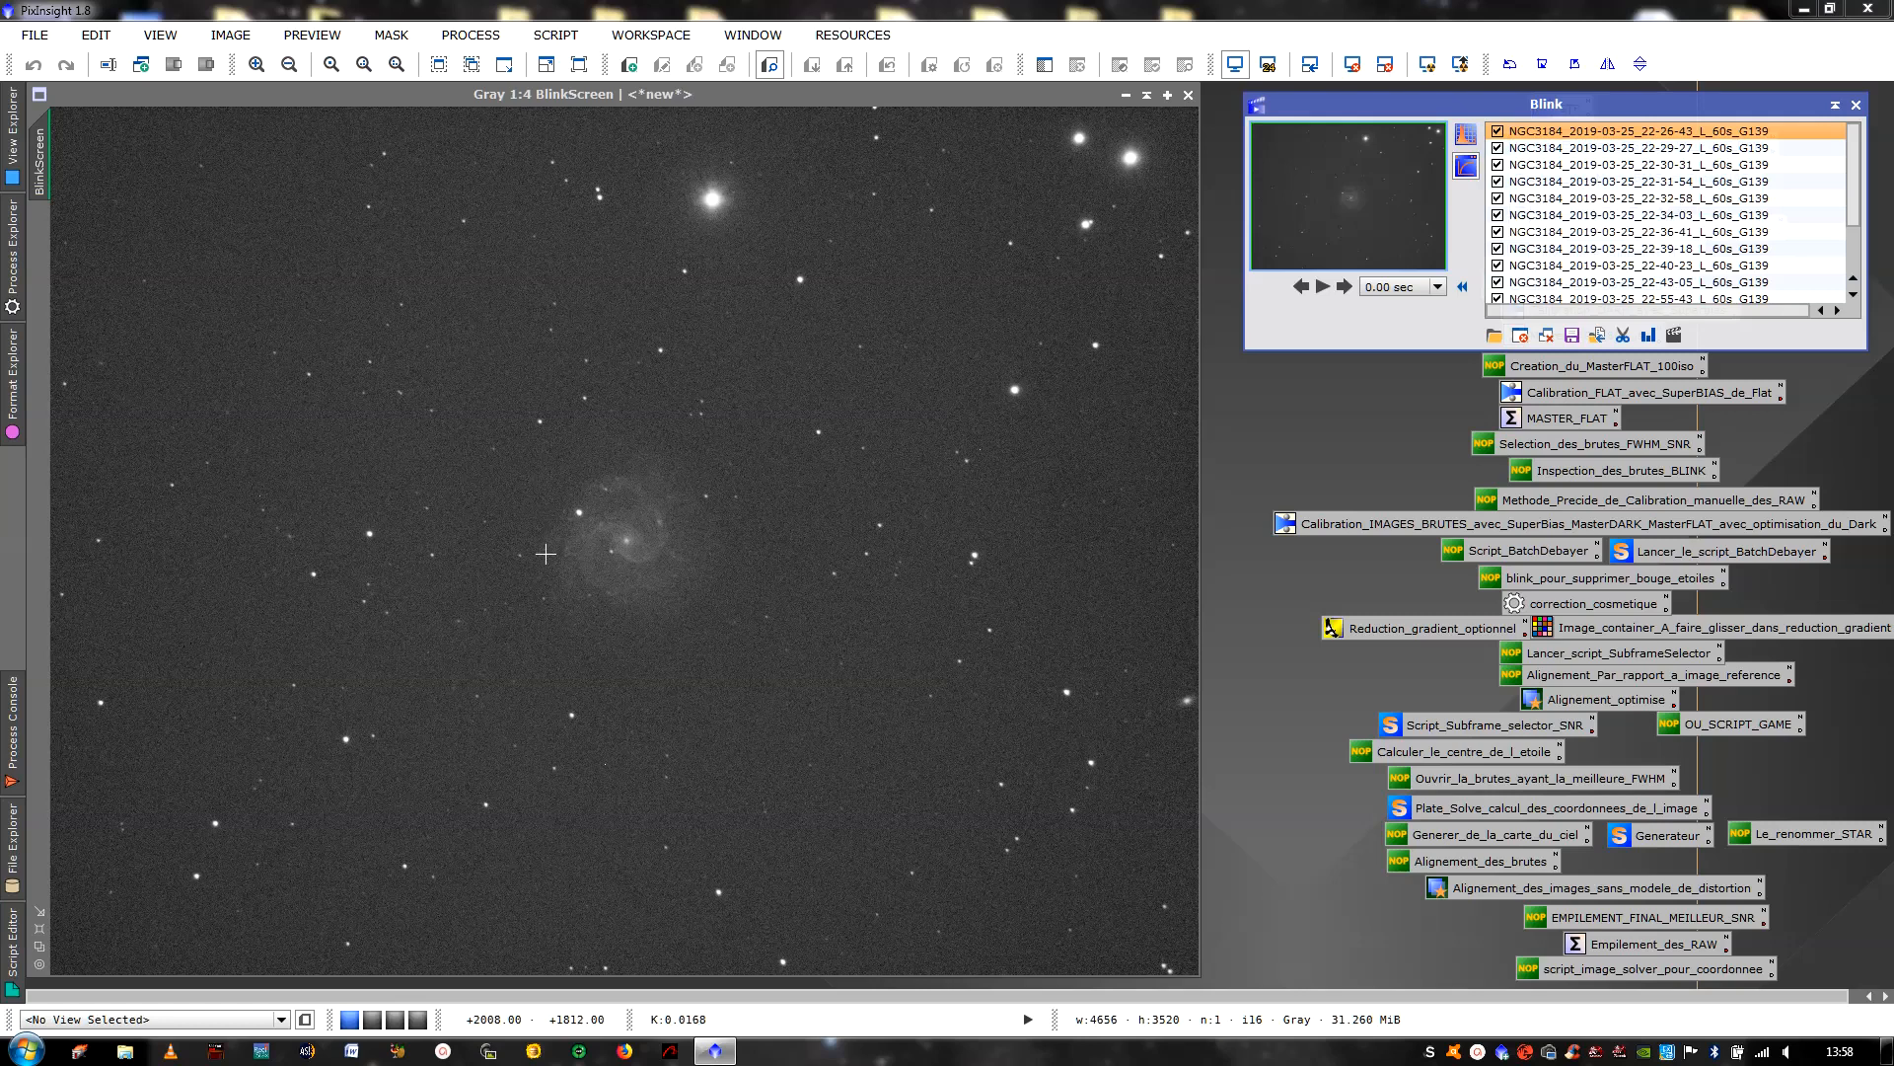
Blink forward through the loaded frames with the whole field in view to compare their quality
left_click(691, 485)
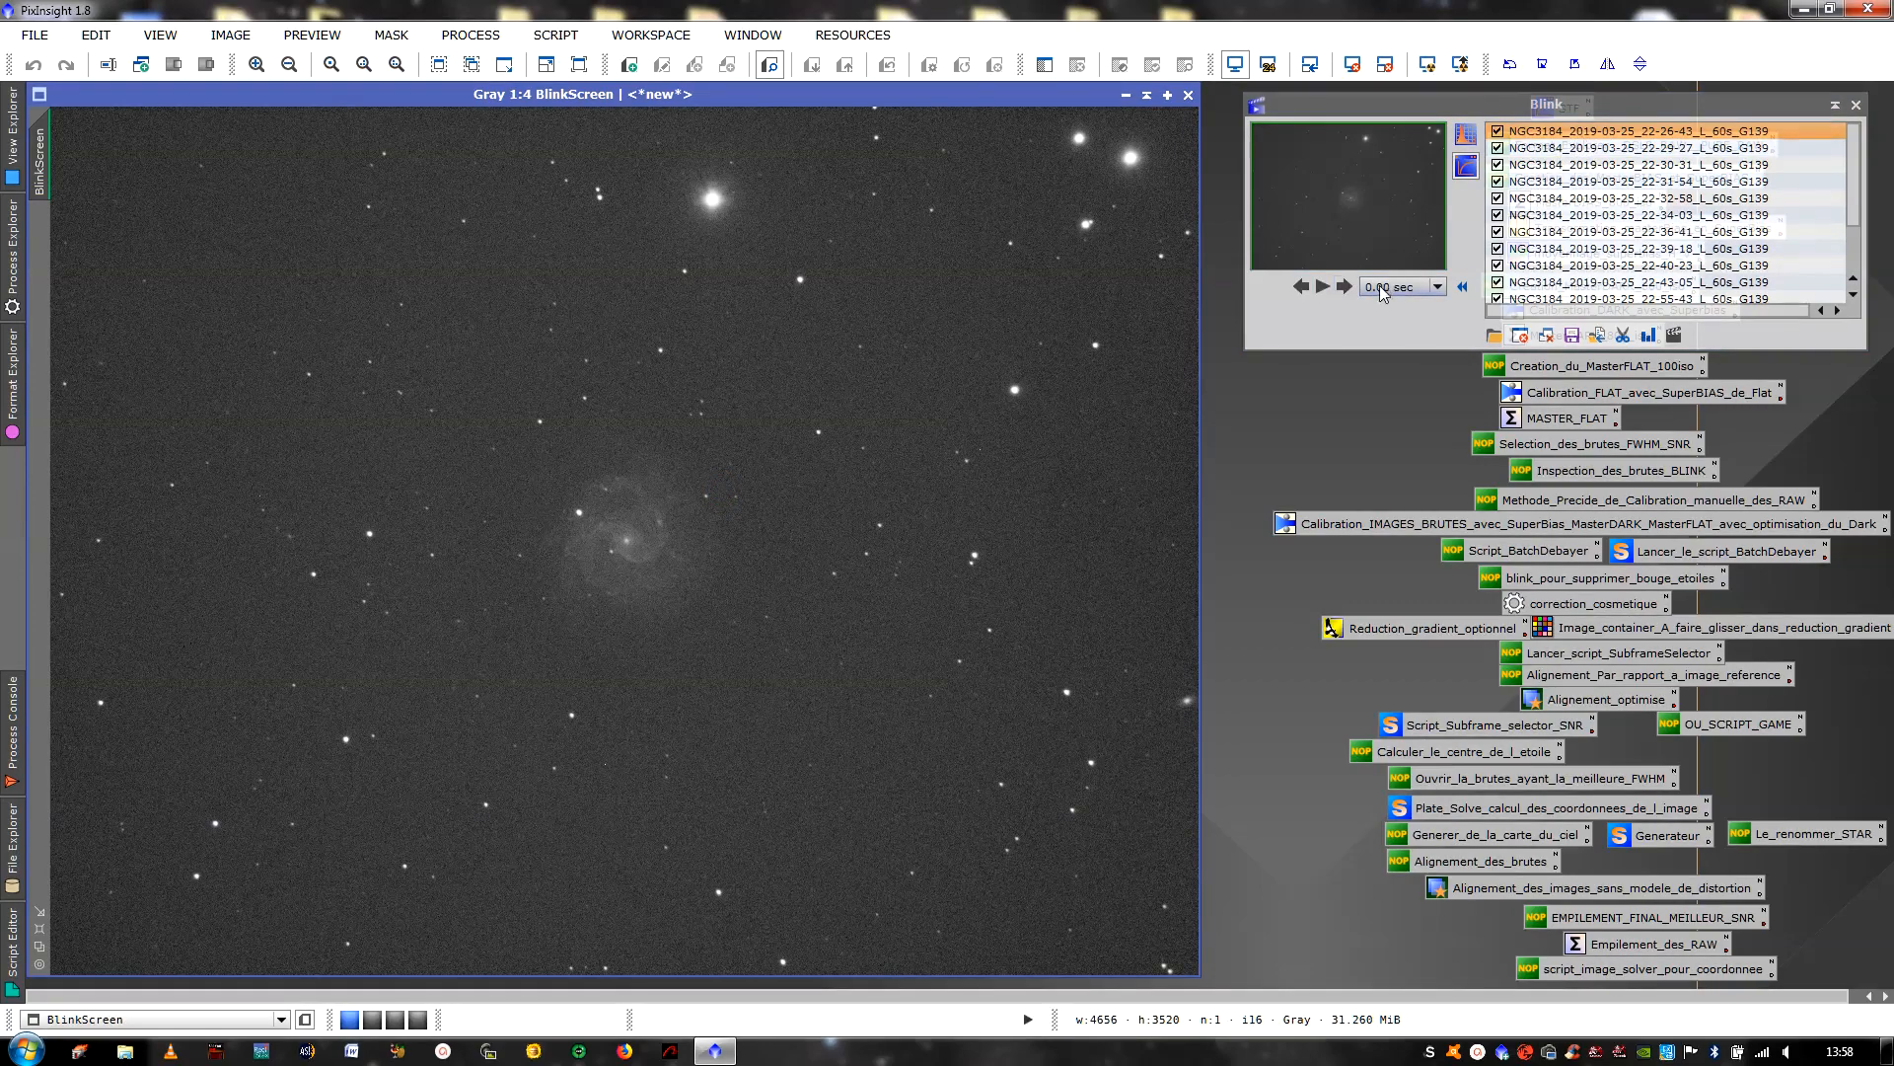
left_click(1344, 287)
left_click(1344, 287)
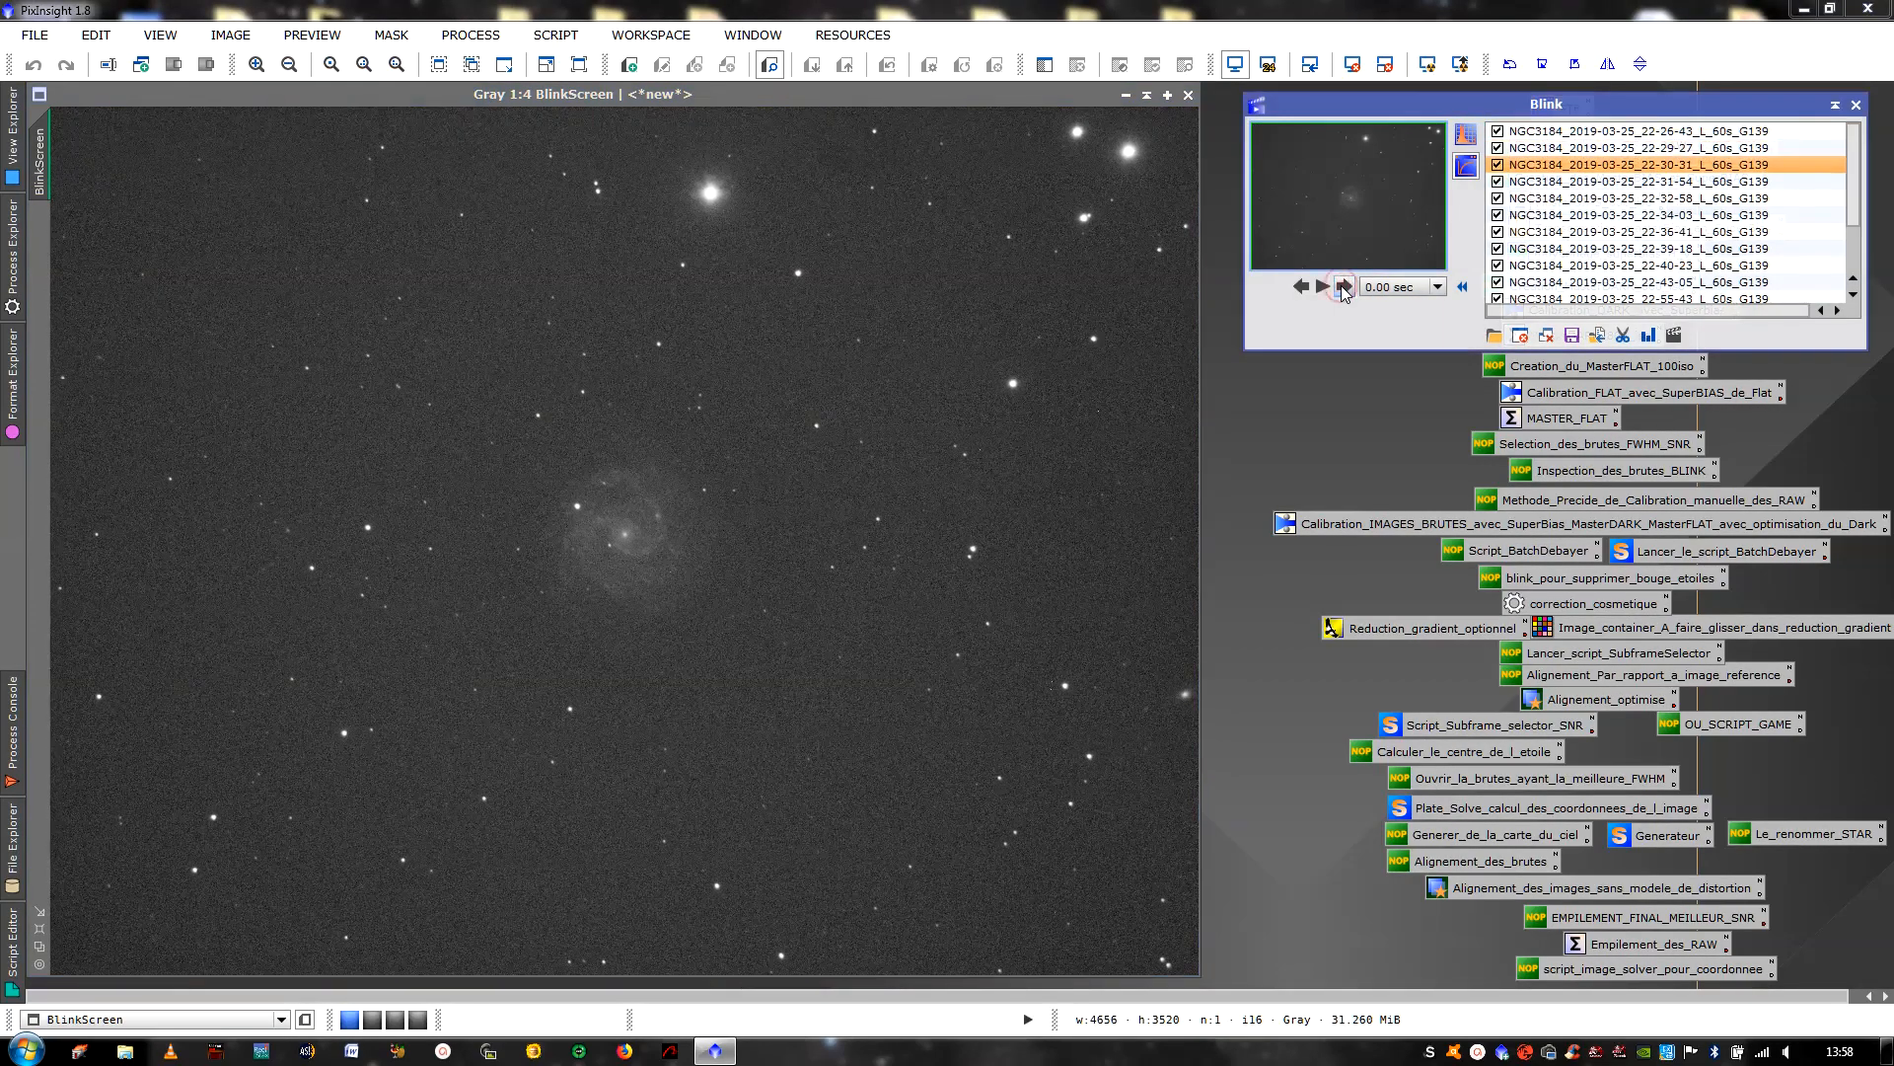
left_click(1344, 287)
left_click(1343, 287)
left_click(1344, 287)
left_click(1344, 287)
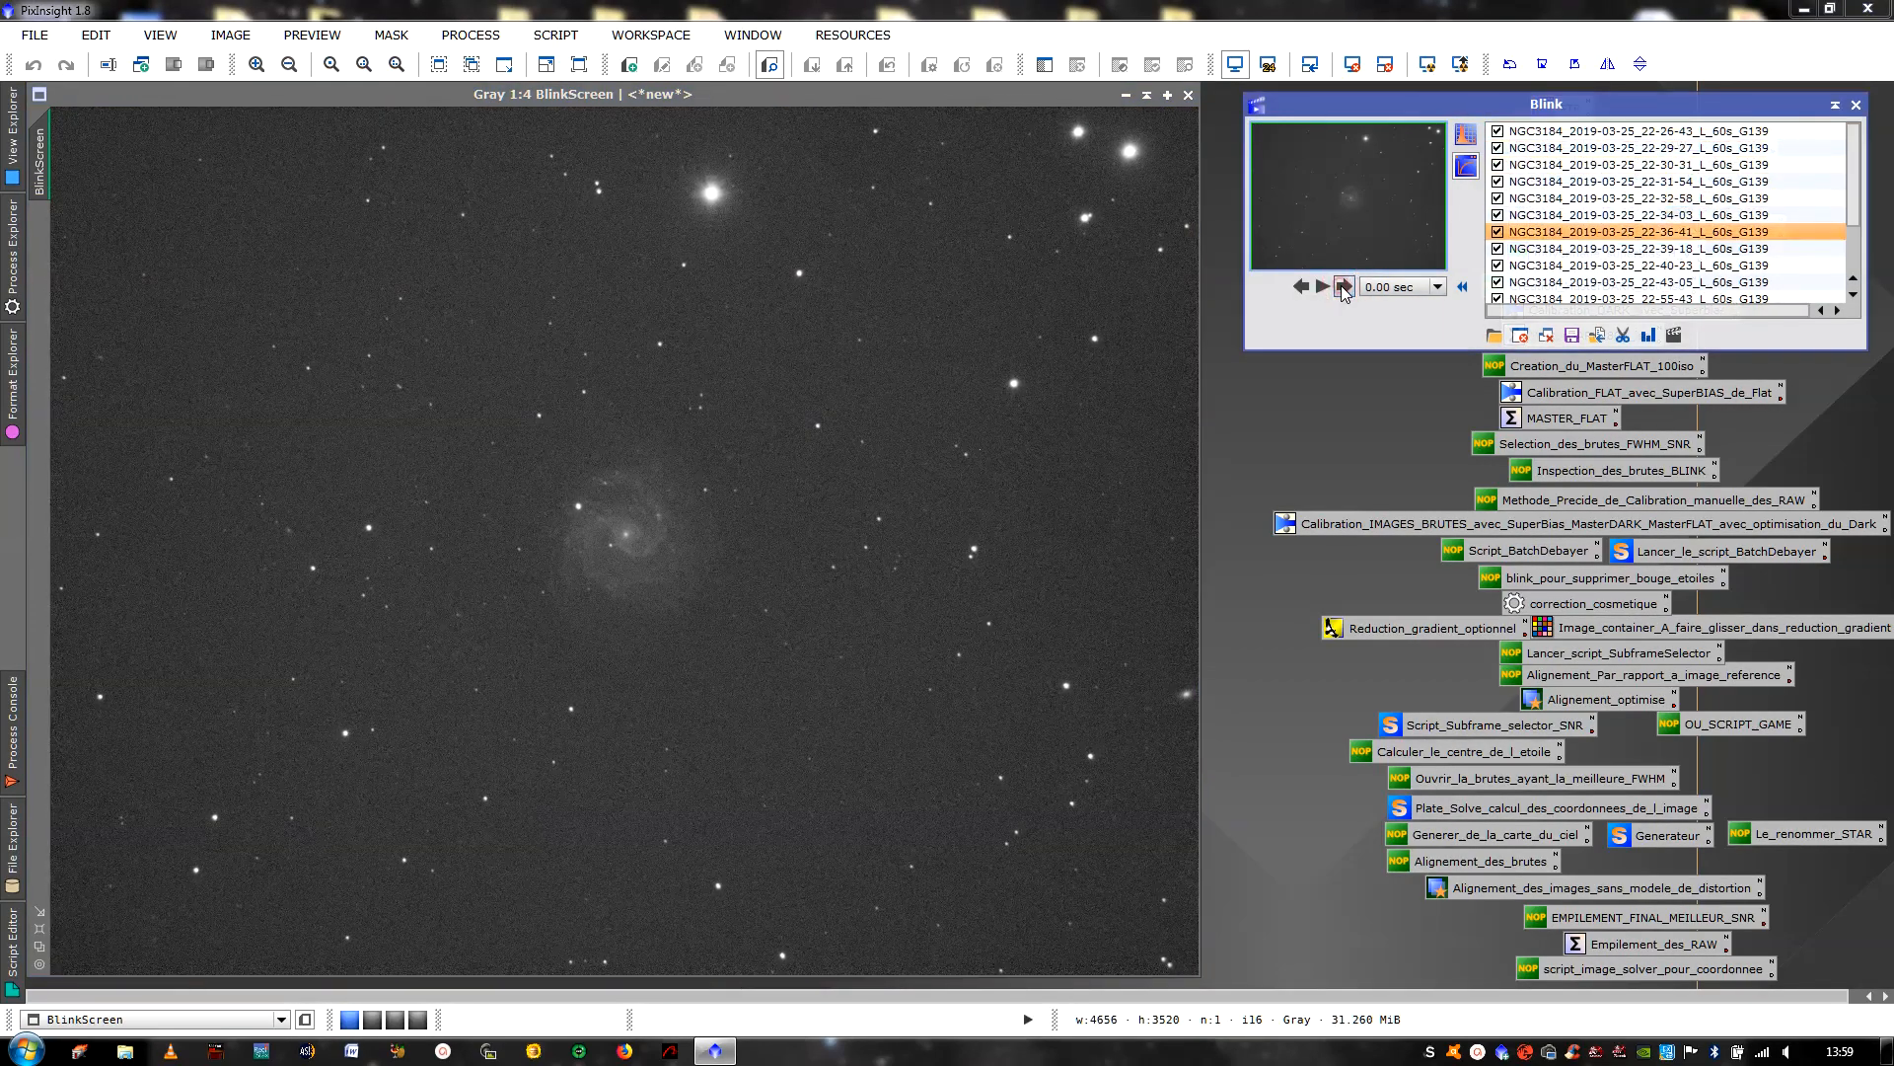
left_click(1344, 287)
left_click(1344, 287)
Inspect the galaxy at 1:1 across the successive frames for changes in sharpness and position
left_click(712, 530)
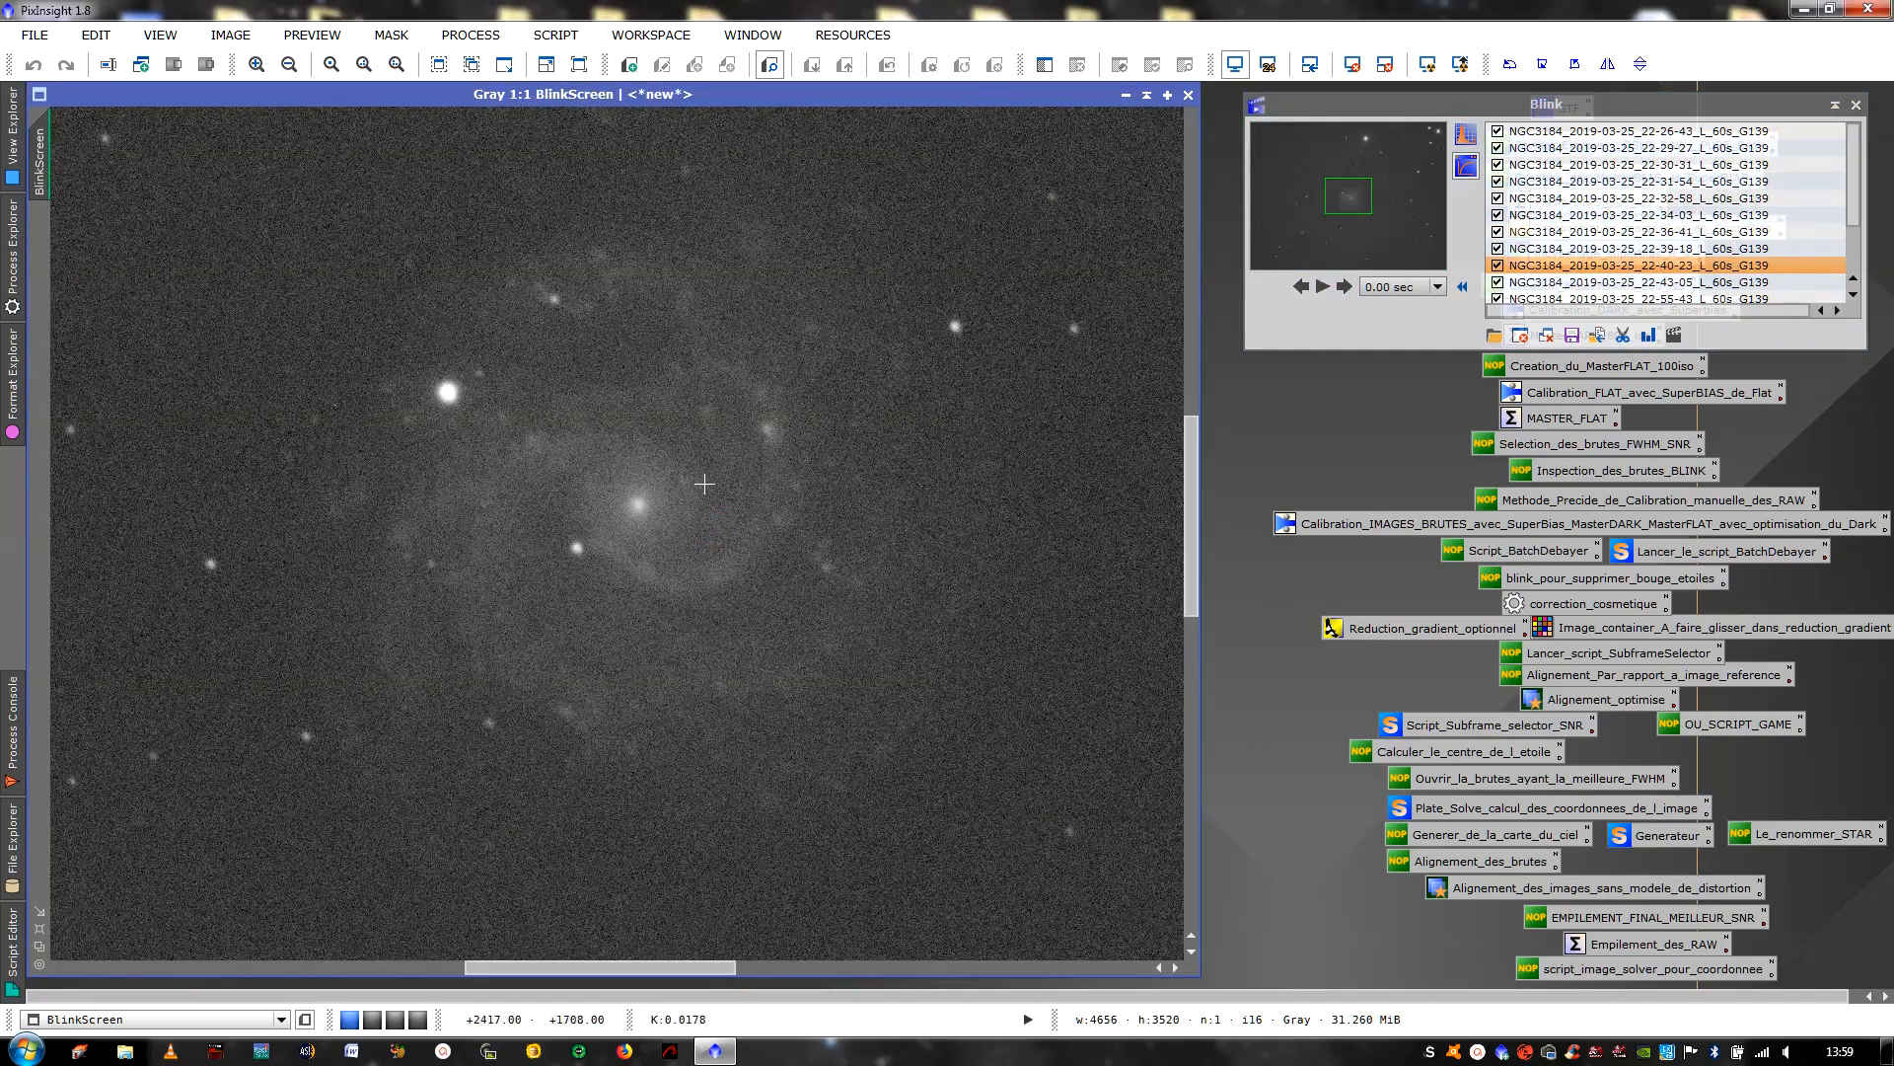
left_click(1344, 287)
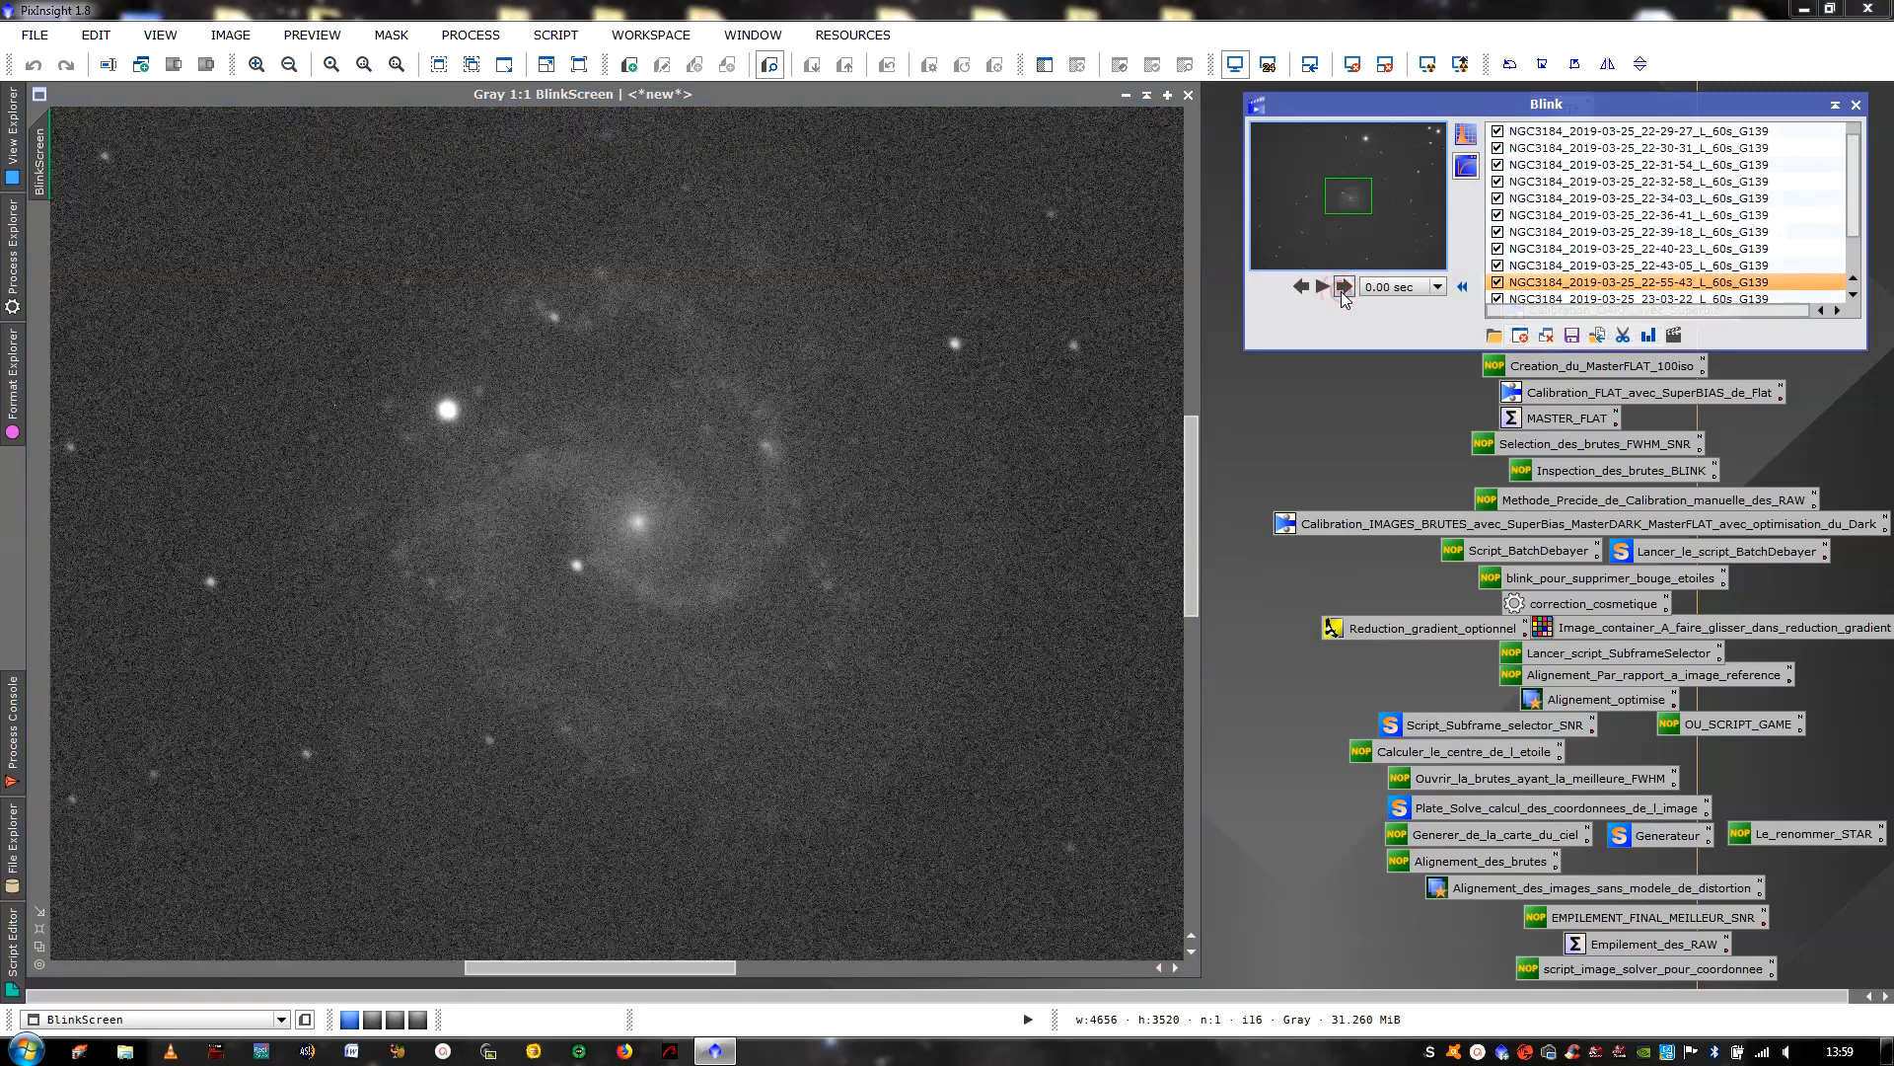
left_click(1344, 287)
left_click(1344, 287)
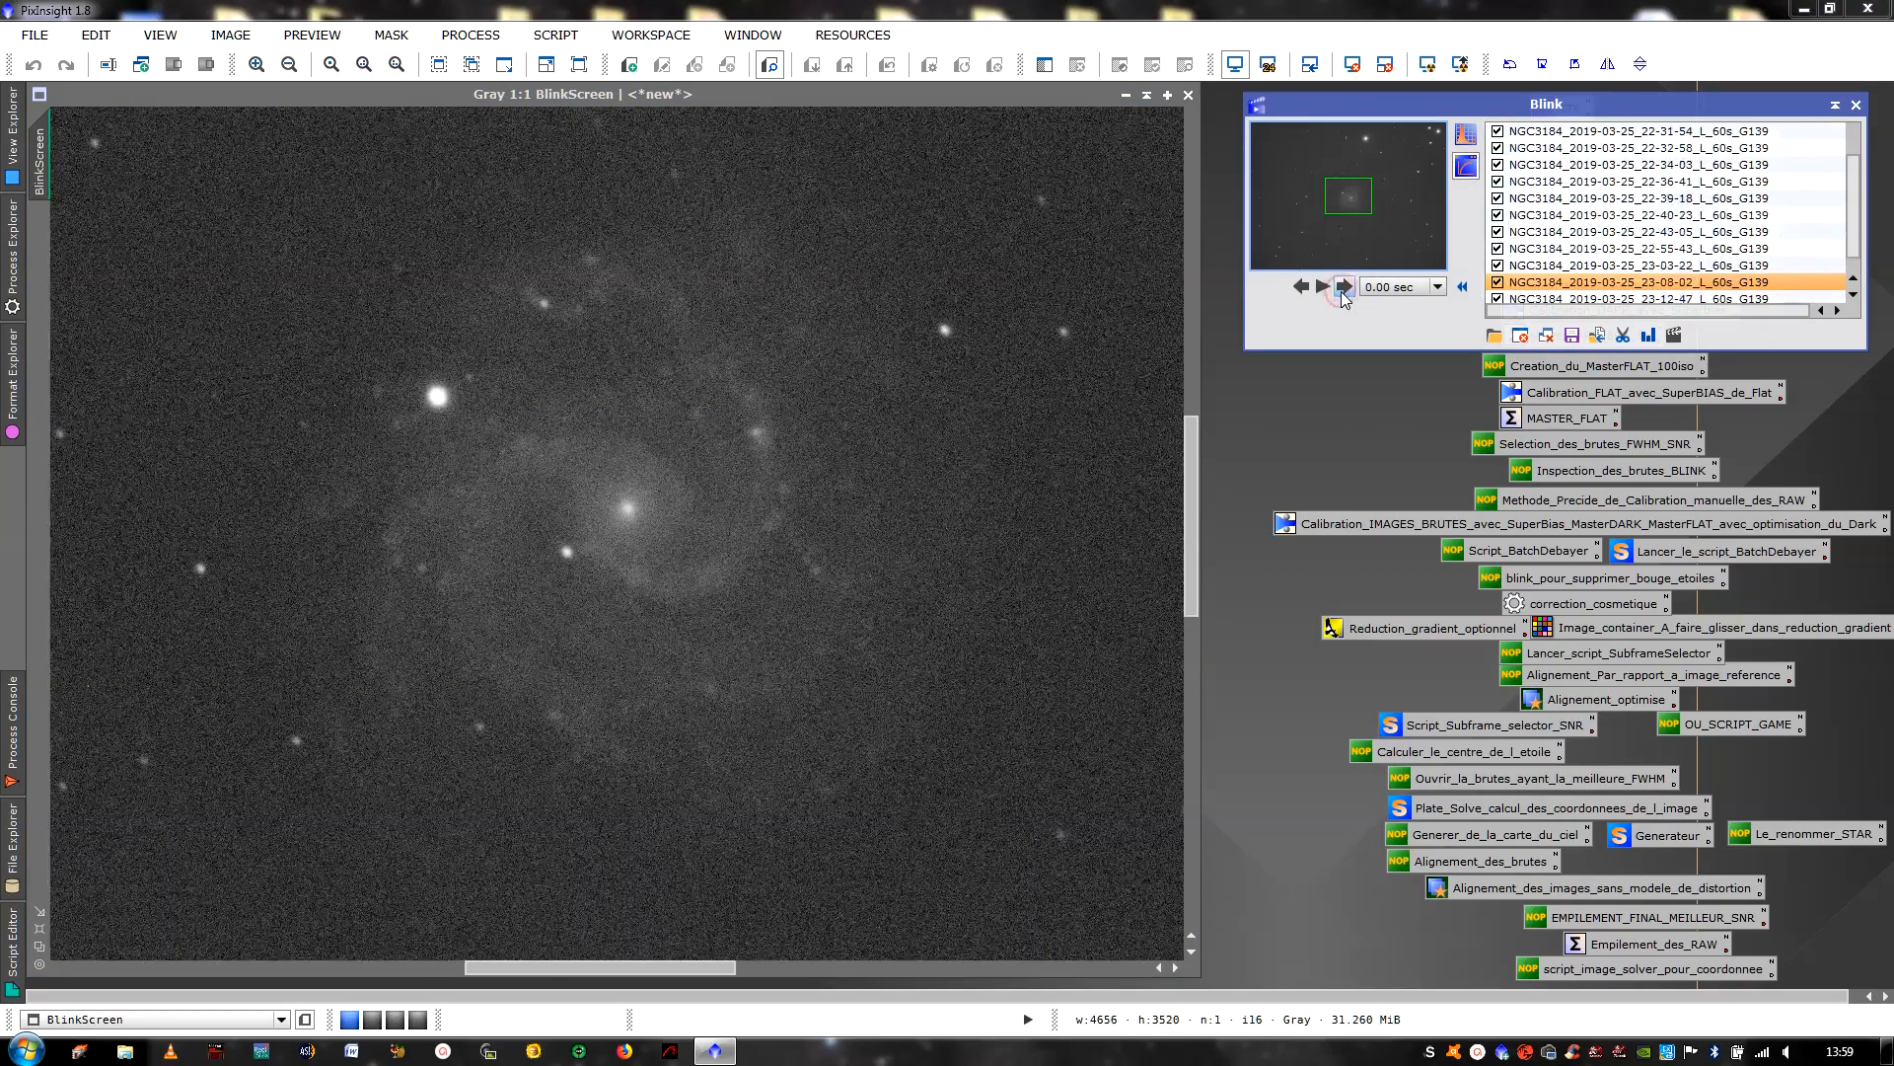
left_click(1344, 288)
left_click(1344, 287)
left_click(1343, 287)
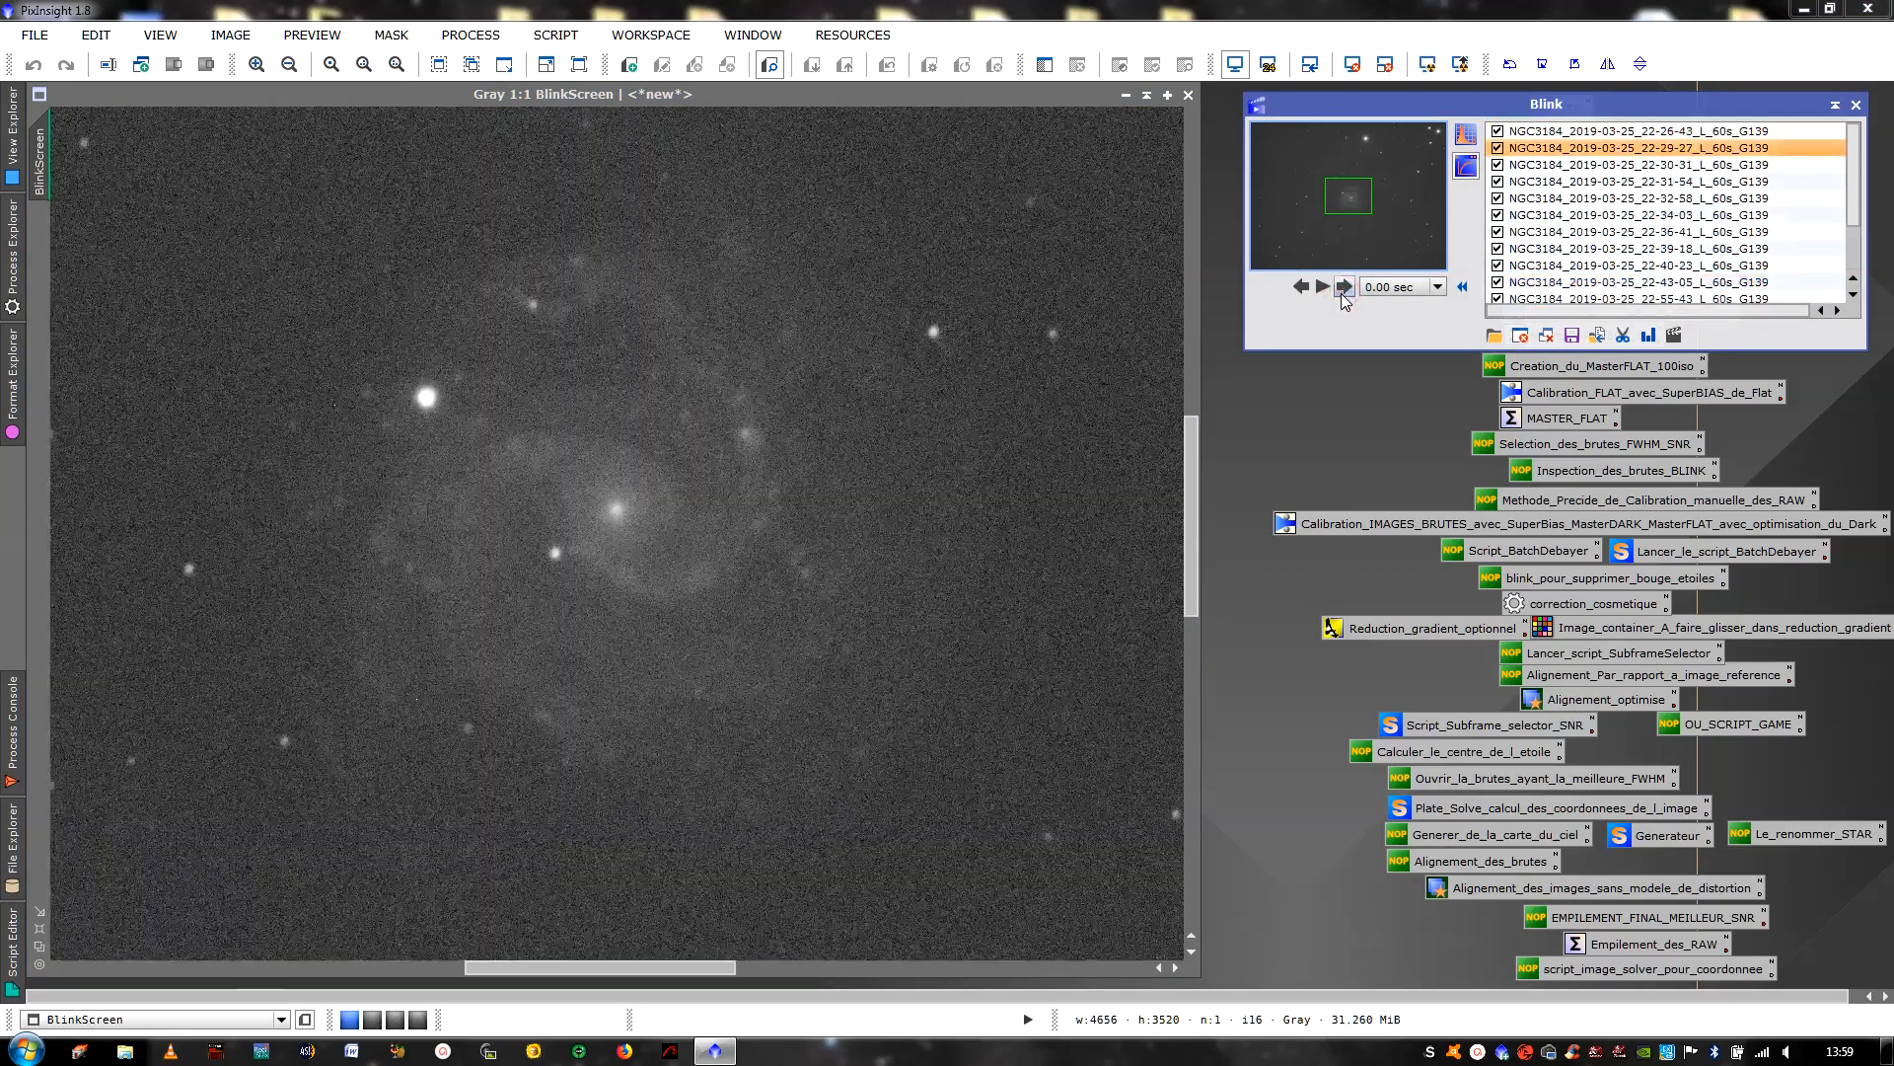
left_click(1344, 287)
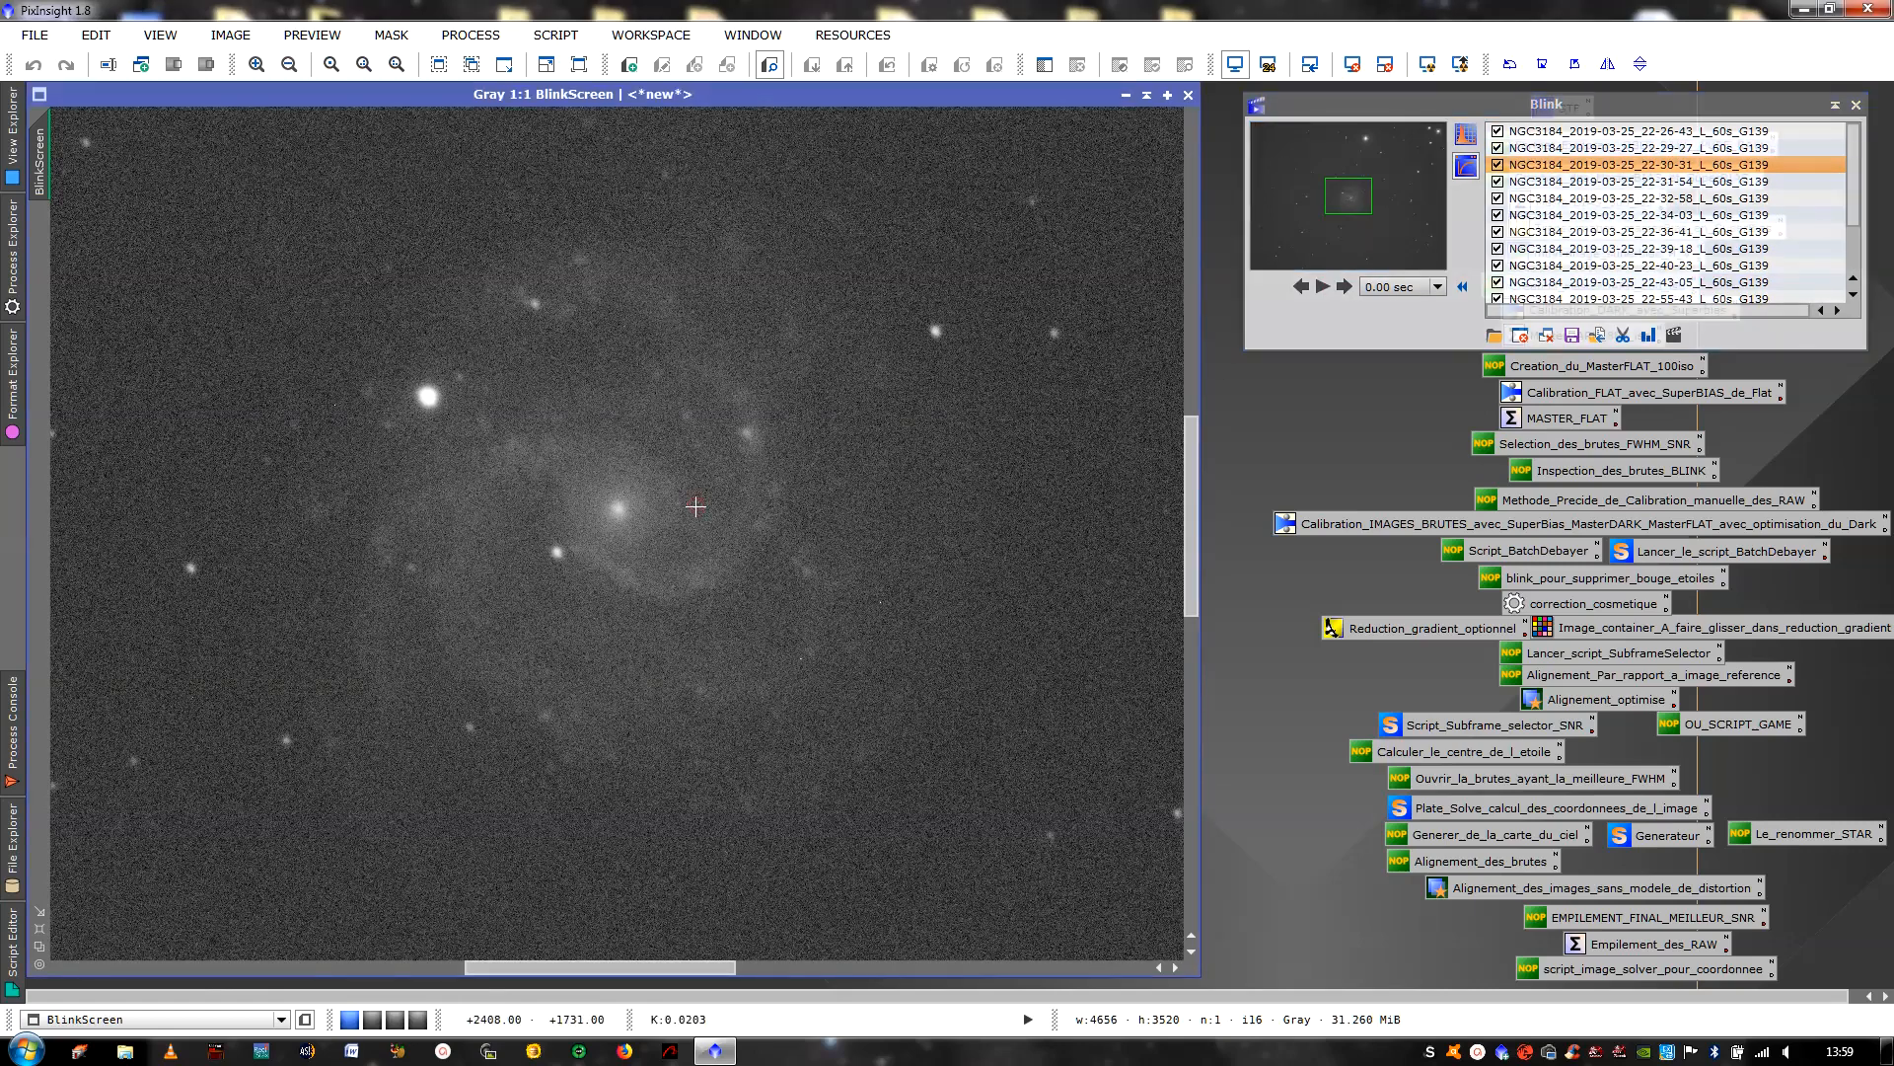
Cycle repeatedly through all frames at 1:4 to check the full field for shifts, clouds and trails
scroll(696, 506, "down", 4)
scroll(699, 504, "up", 1)
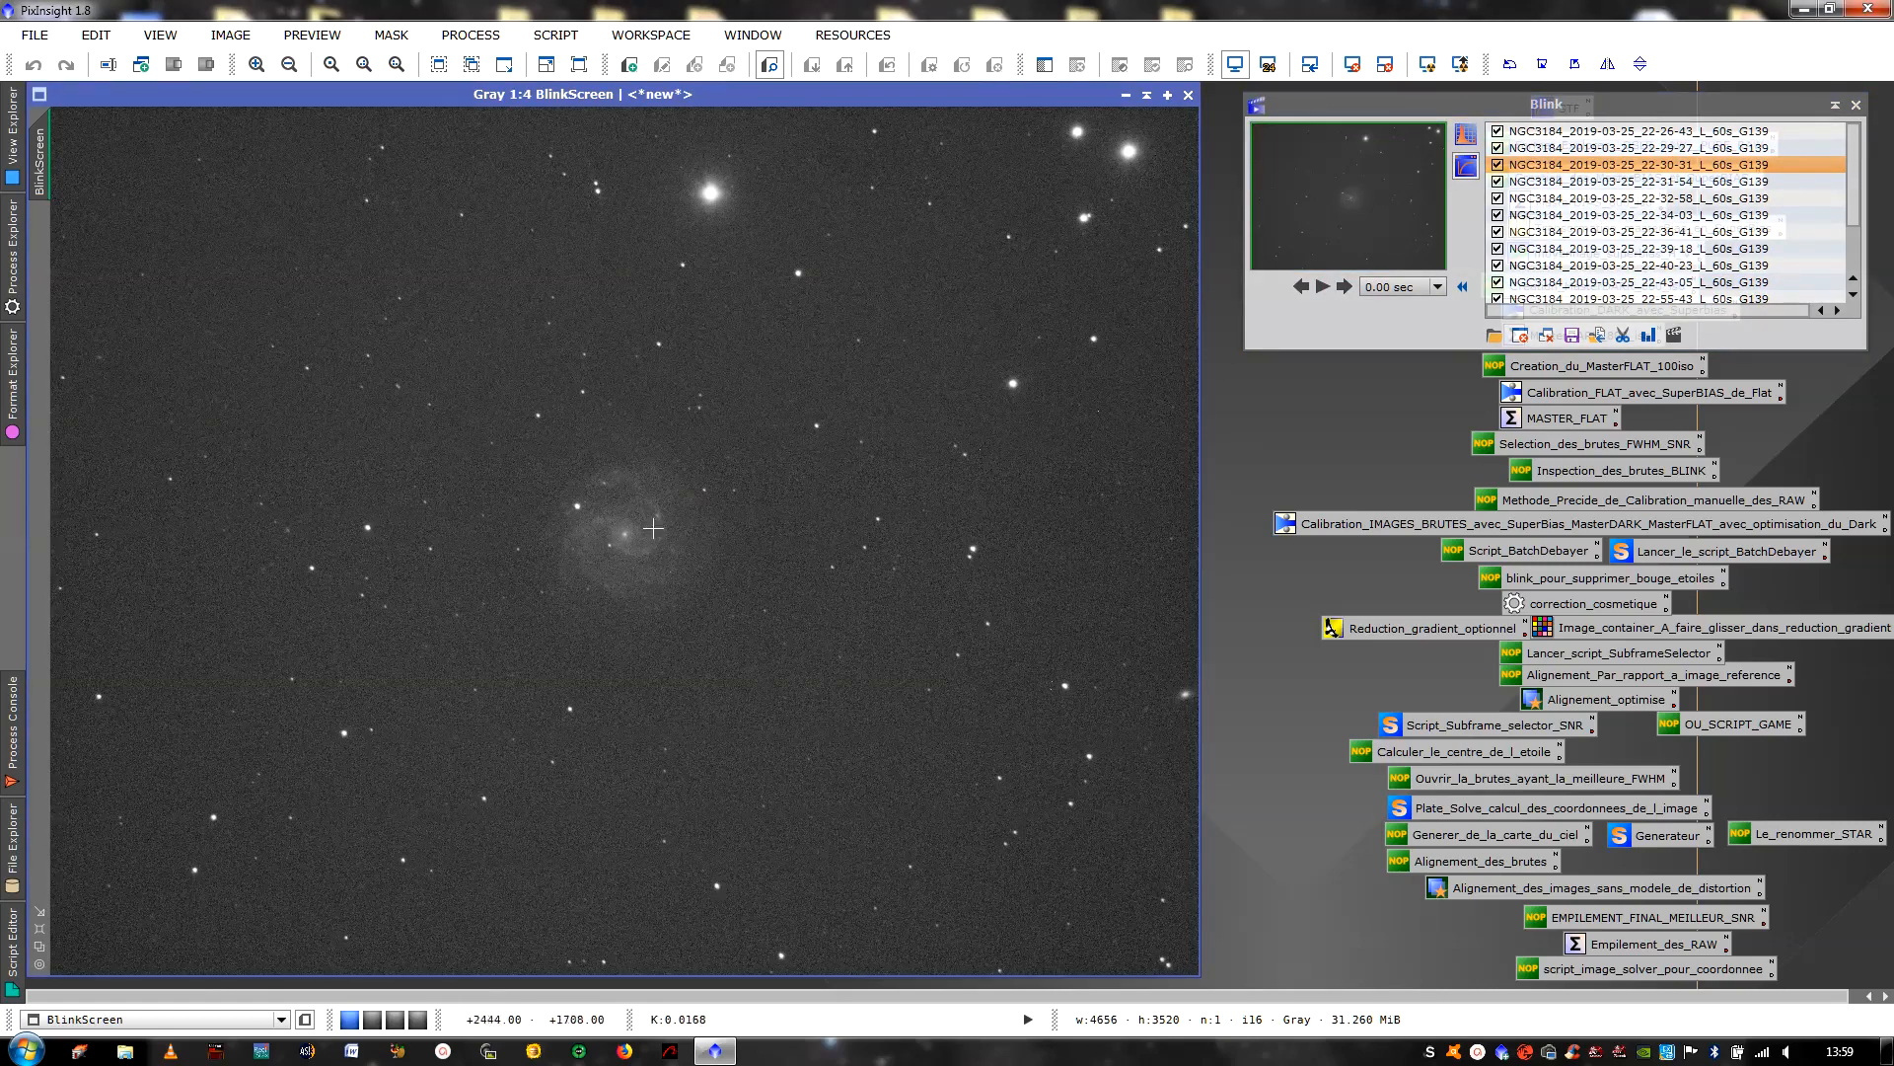
left_click(1345, 287)
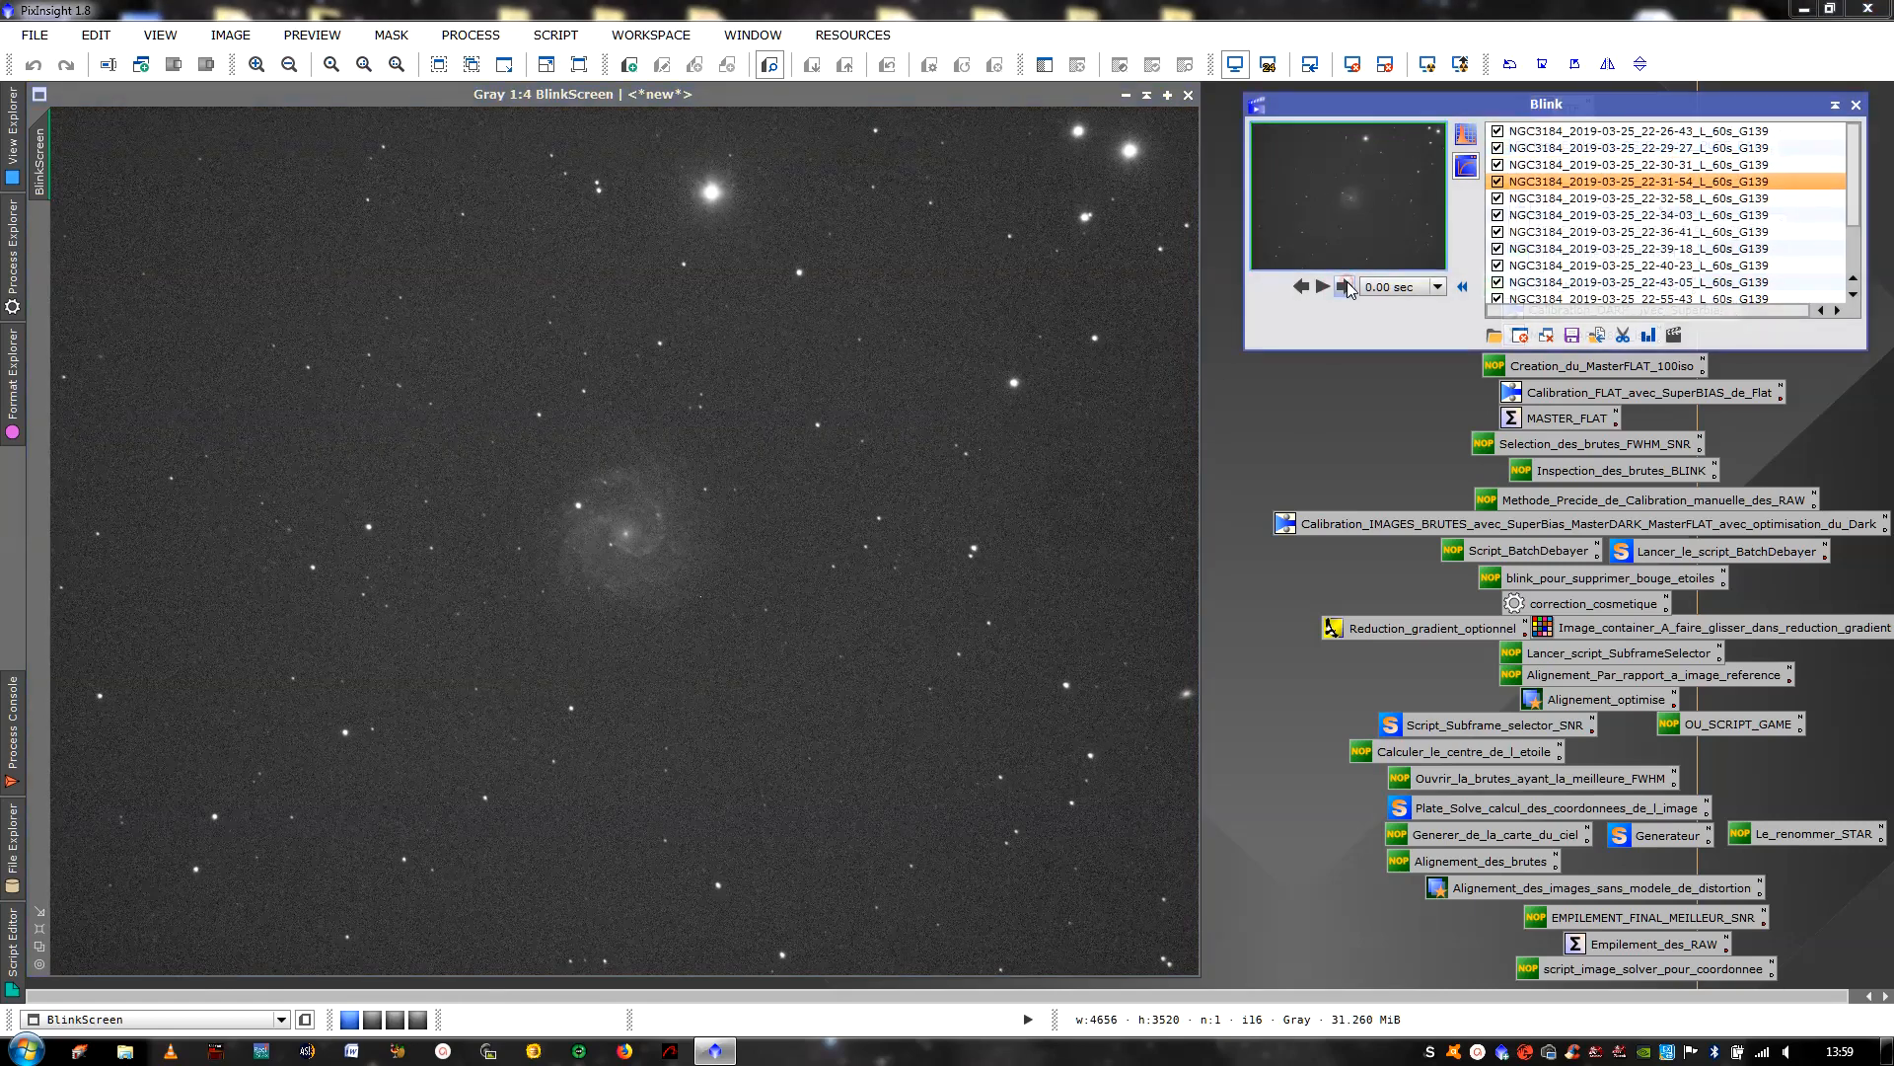
left_click(1345, 287)
left_click(1345, 287)
left_click(1345, 288)
left_click(1345, 287)
left_click(1345, 288)
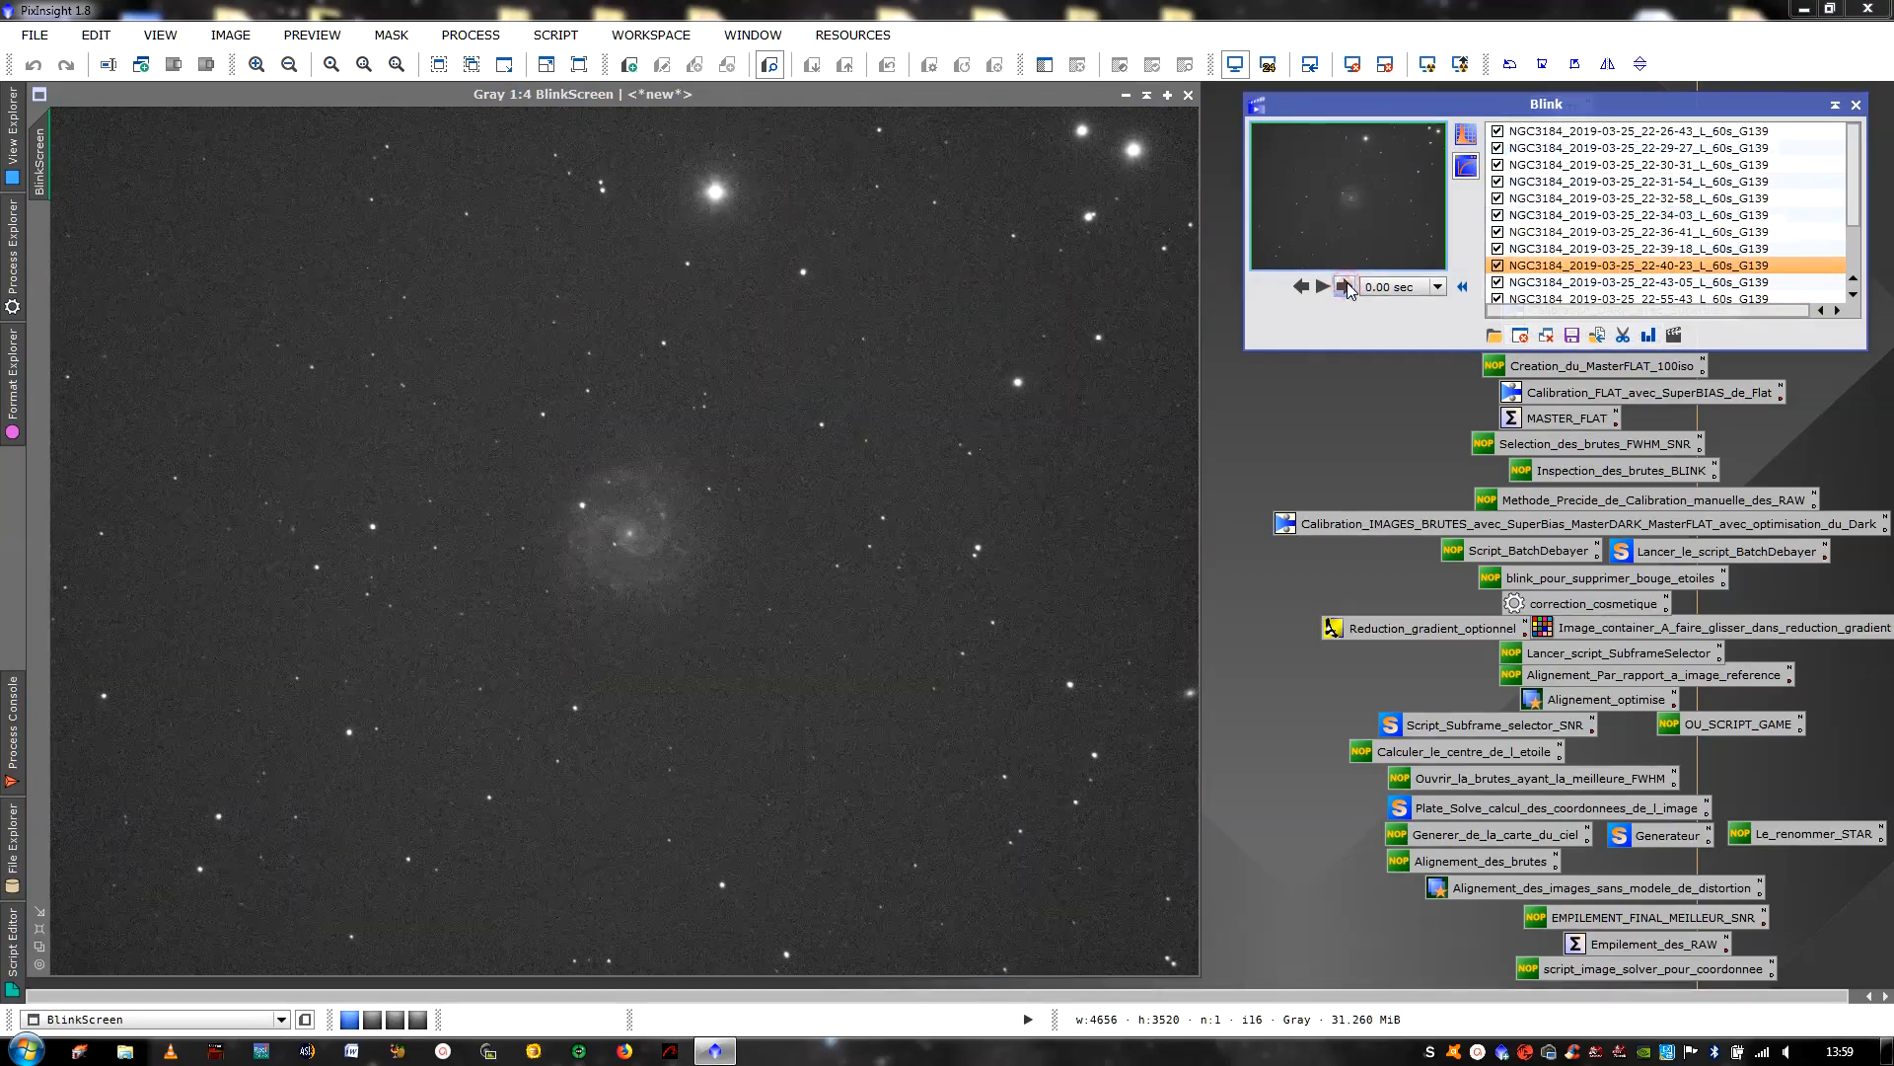
left_click(1345, 287)
left_click(1344, 288)
left_click(1345, 287)
left_click(1344, 288)
left_click(1345, 287)
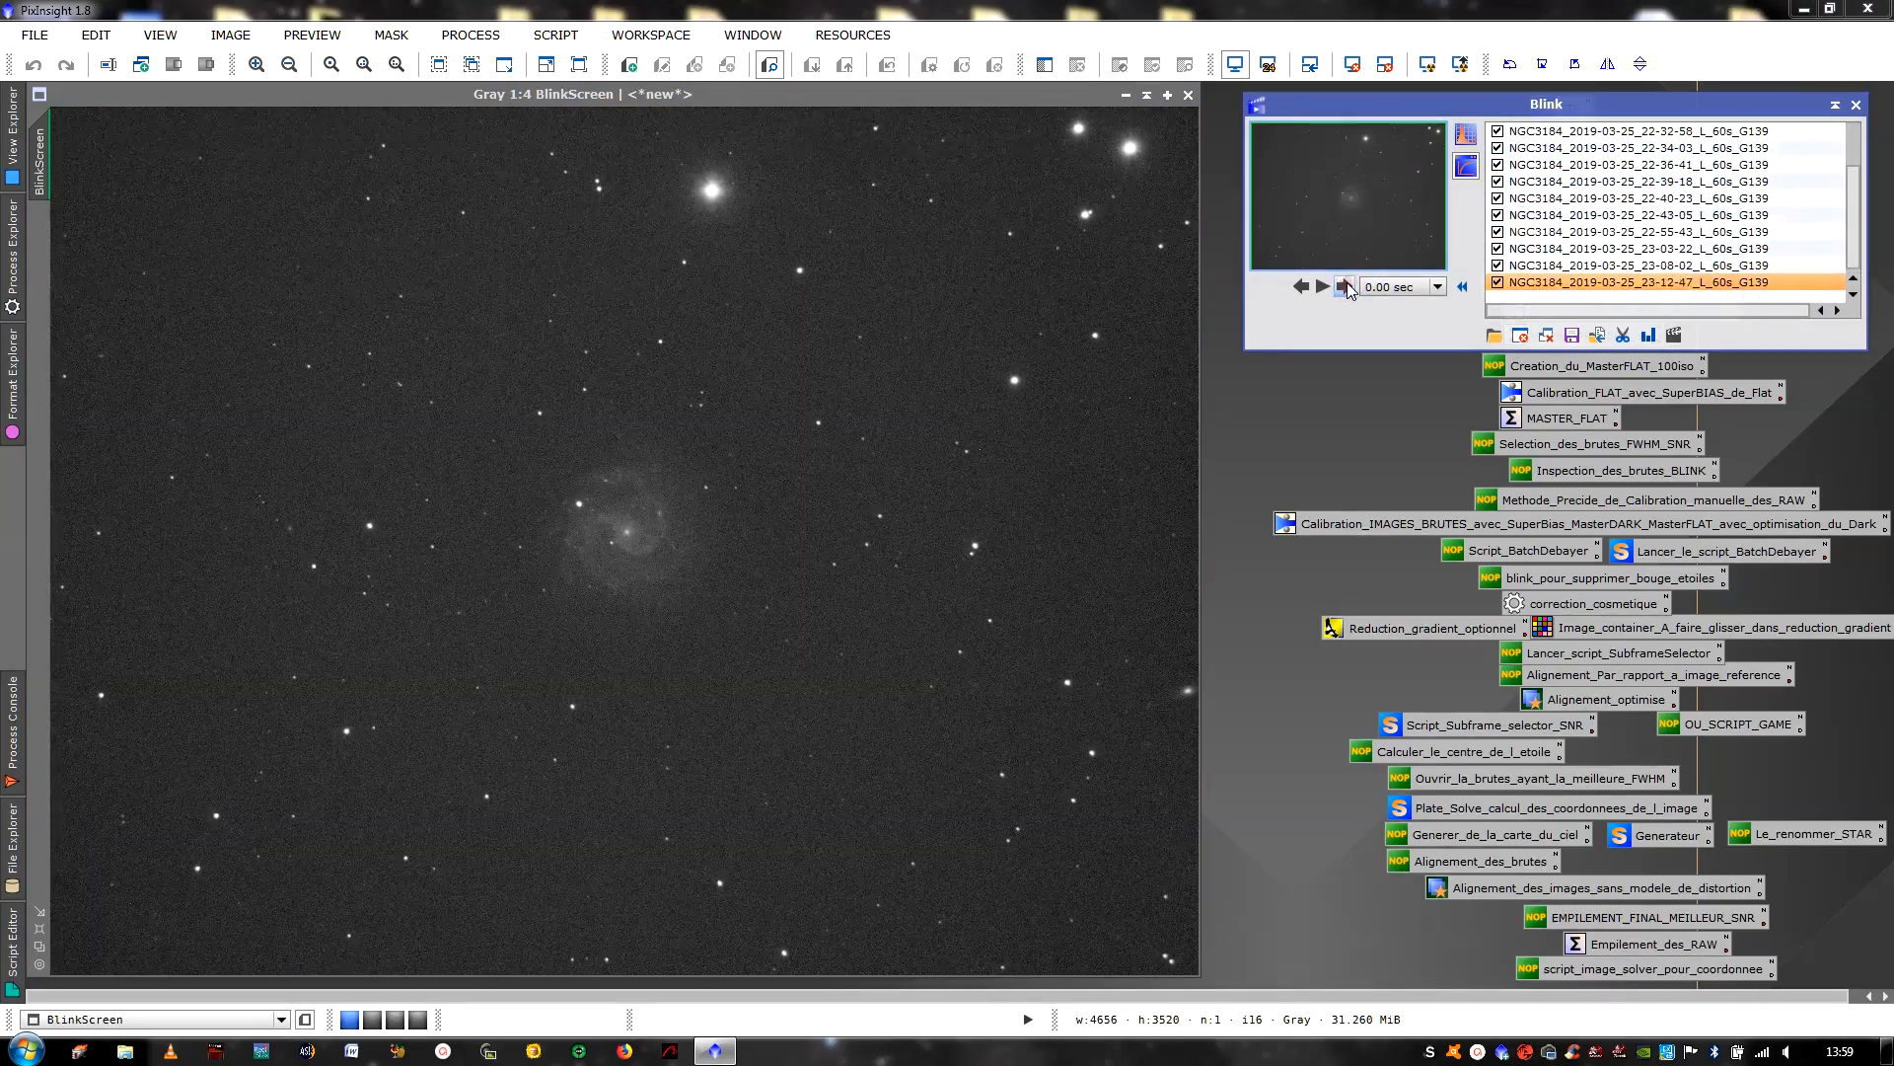
left_click(1345, 287)
left_click(1345, 287)
left_click(1345, 287)
left_click(1345, 287)
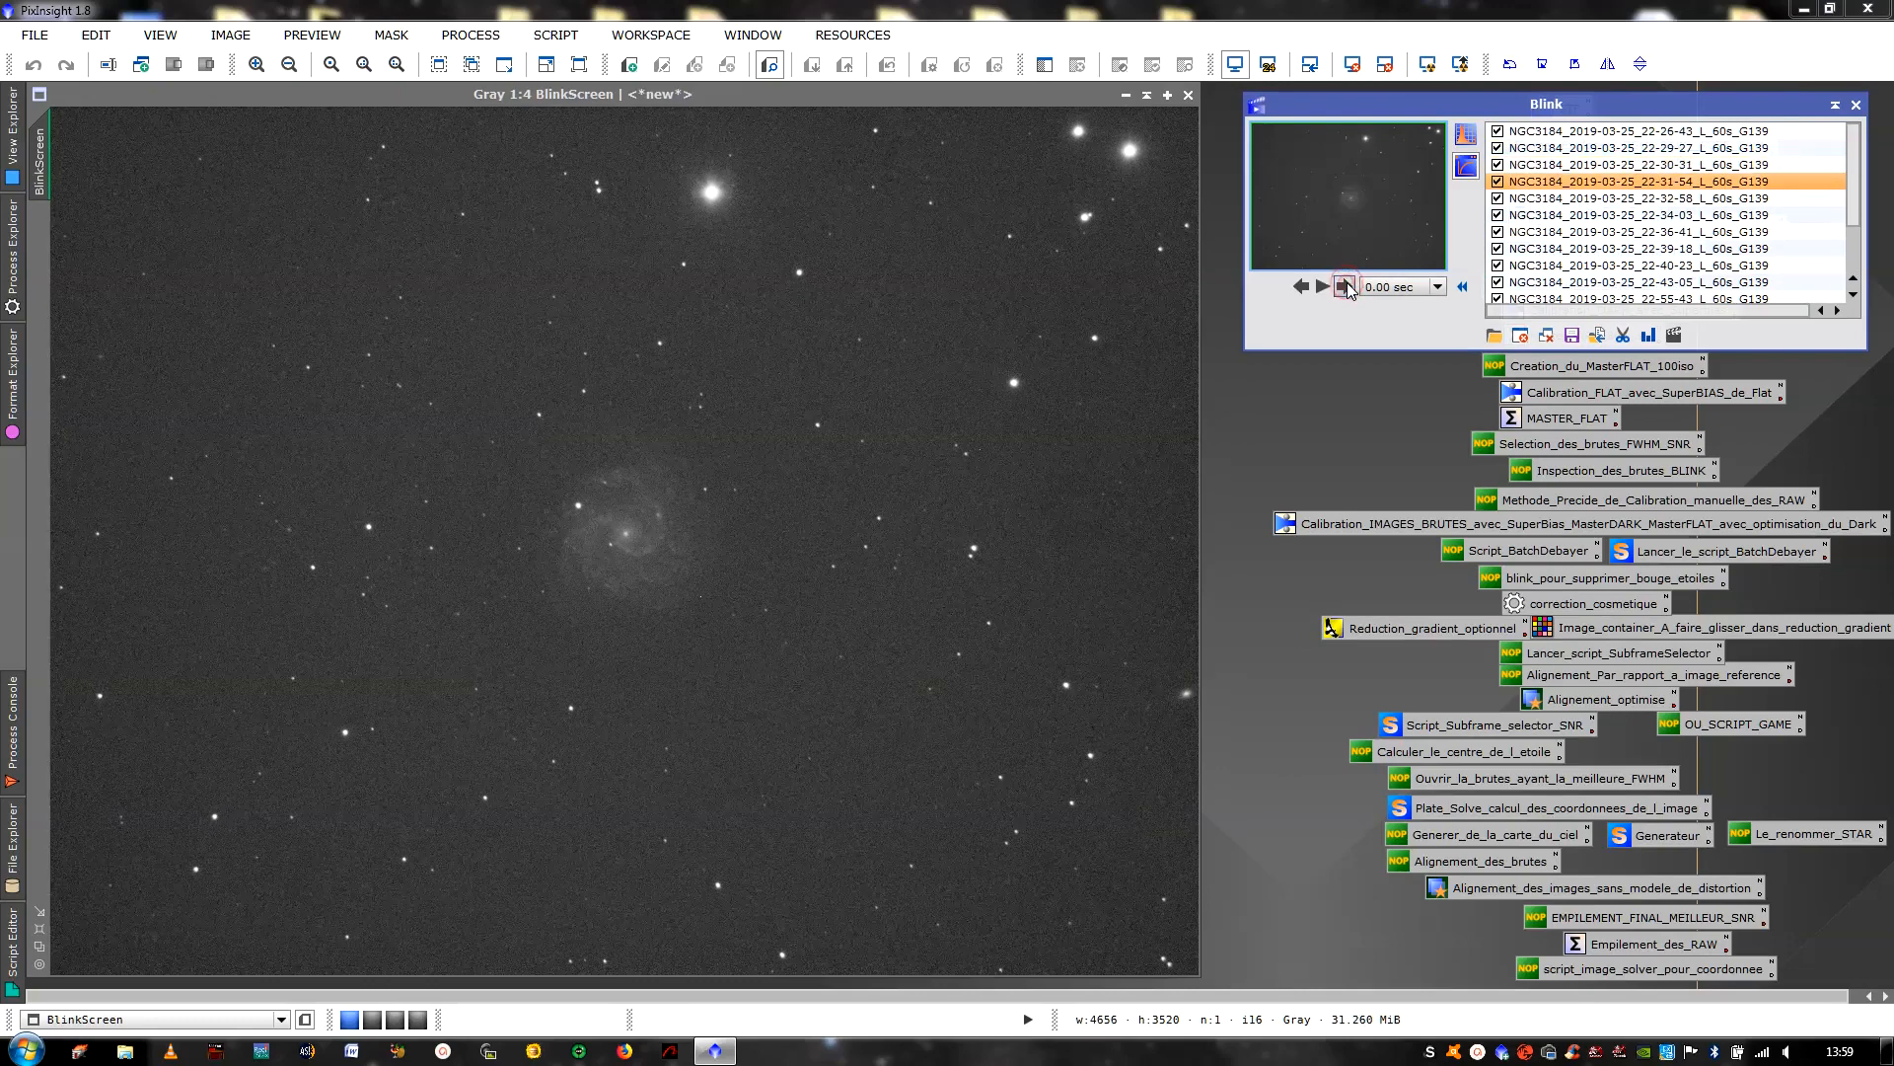
left_click(1345, 288)
left_click(1344, 287)
left_click(1345, 287)
left_click(1345, 287)
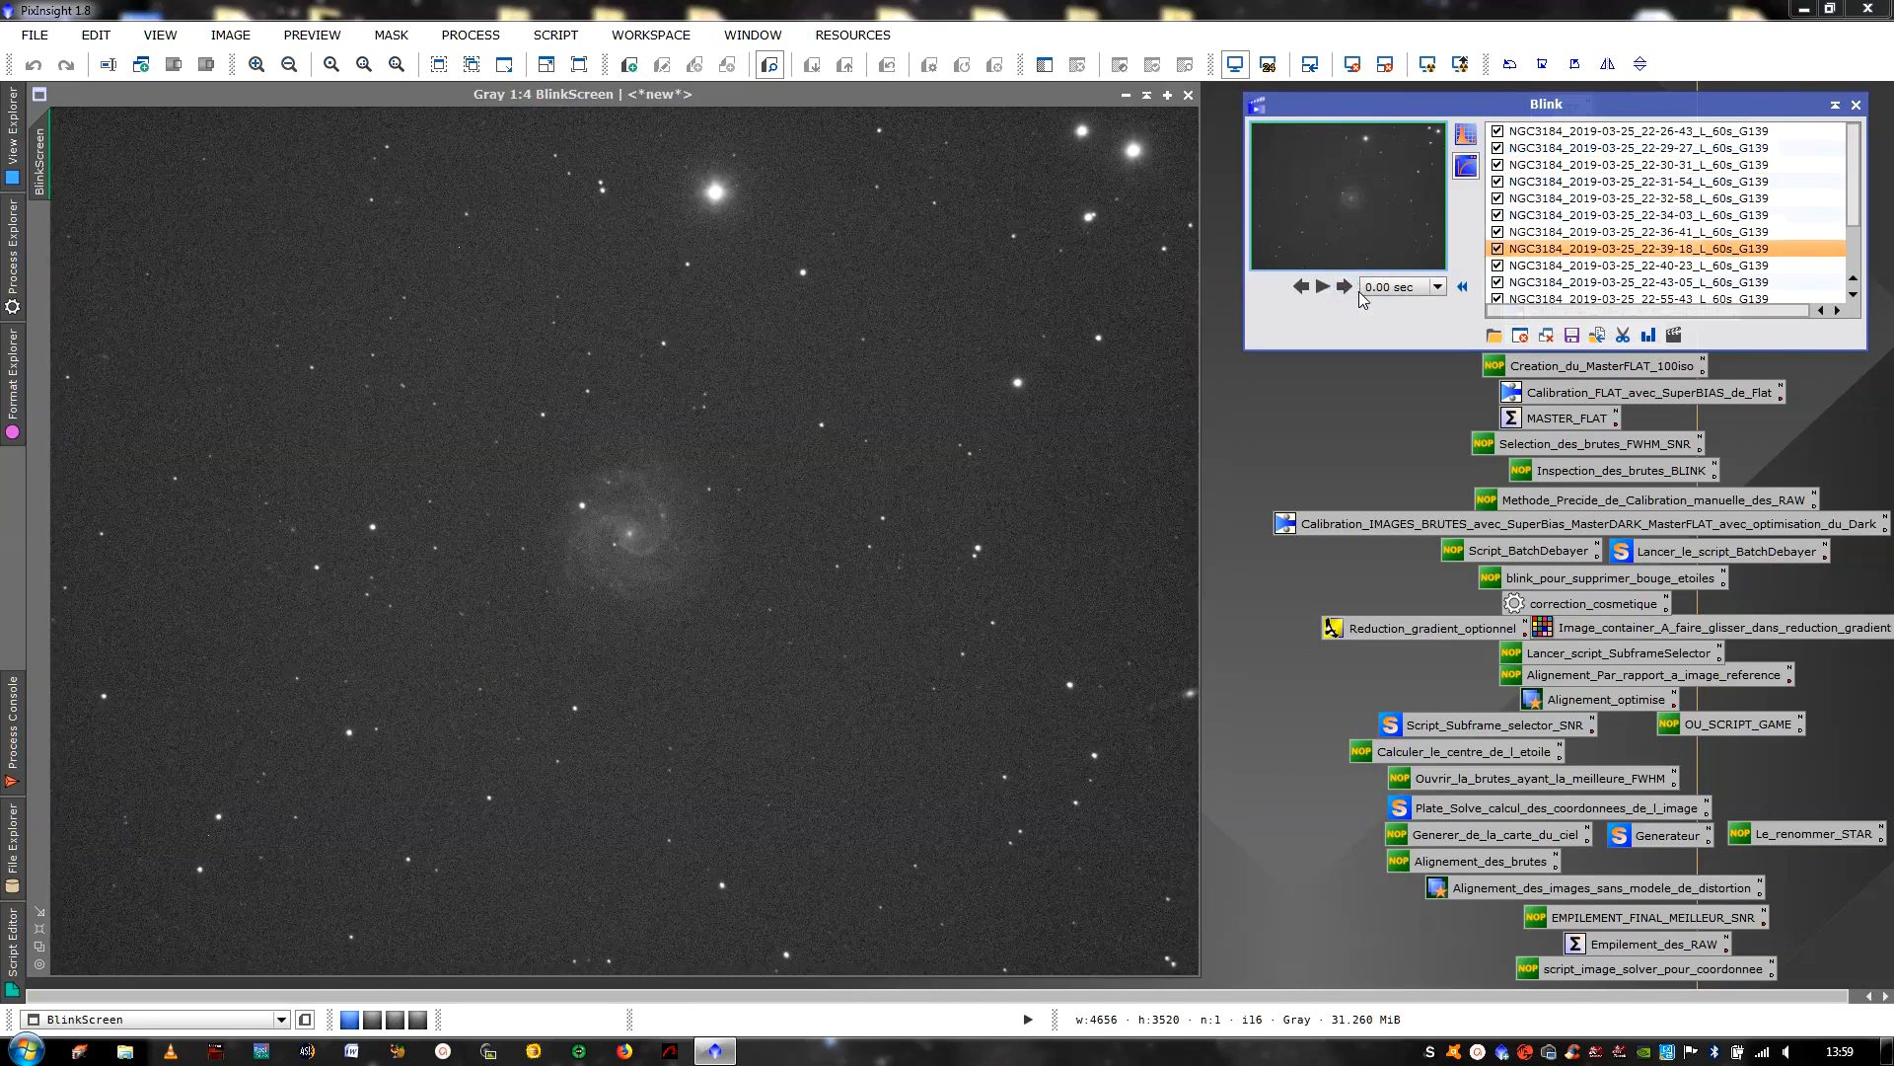
Blink through a few more frames and close both the preview image and the Blink process
left_click(1618, 612)
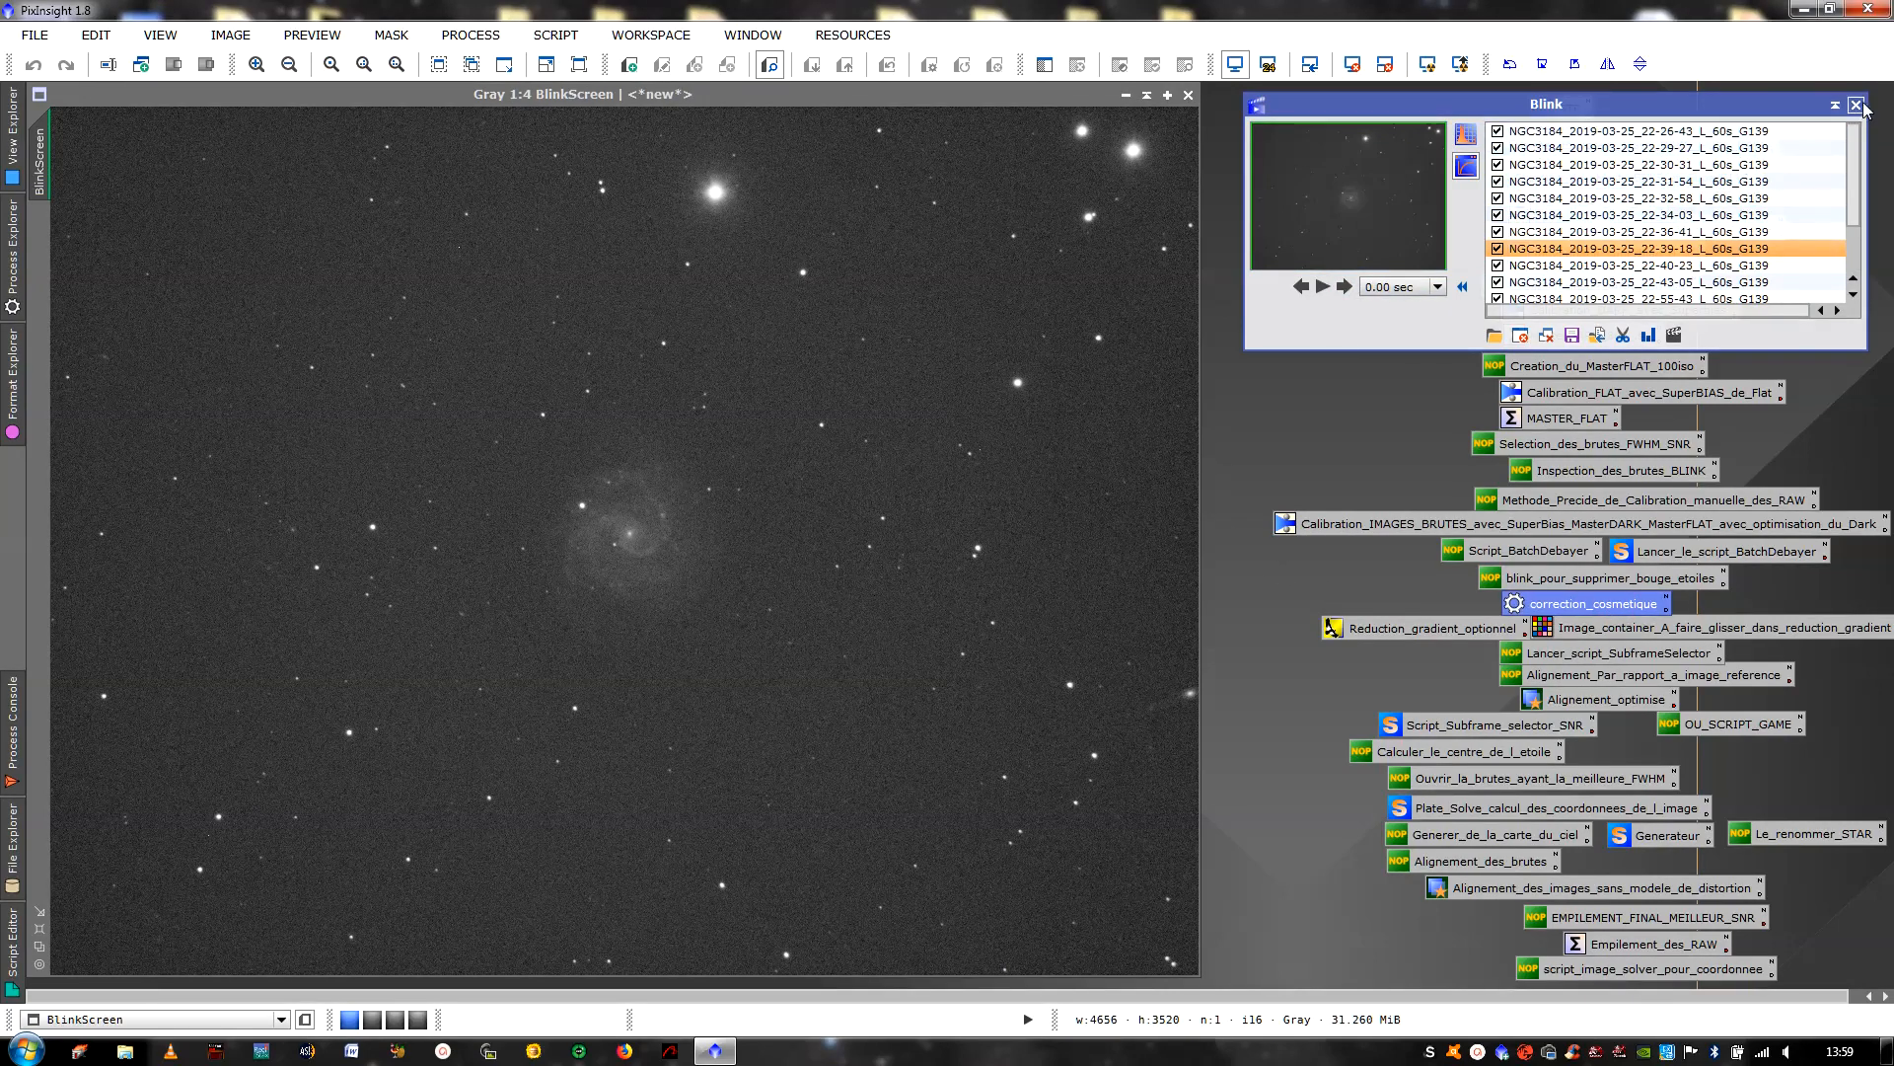
left_click(742, 253)
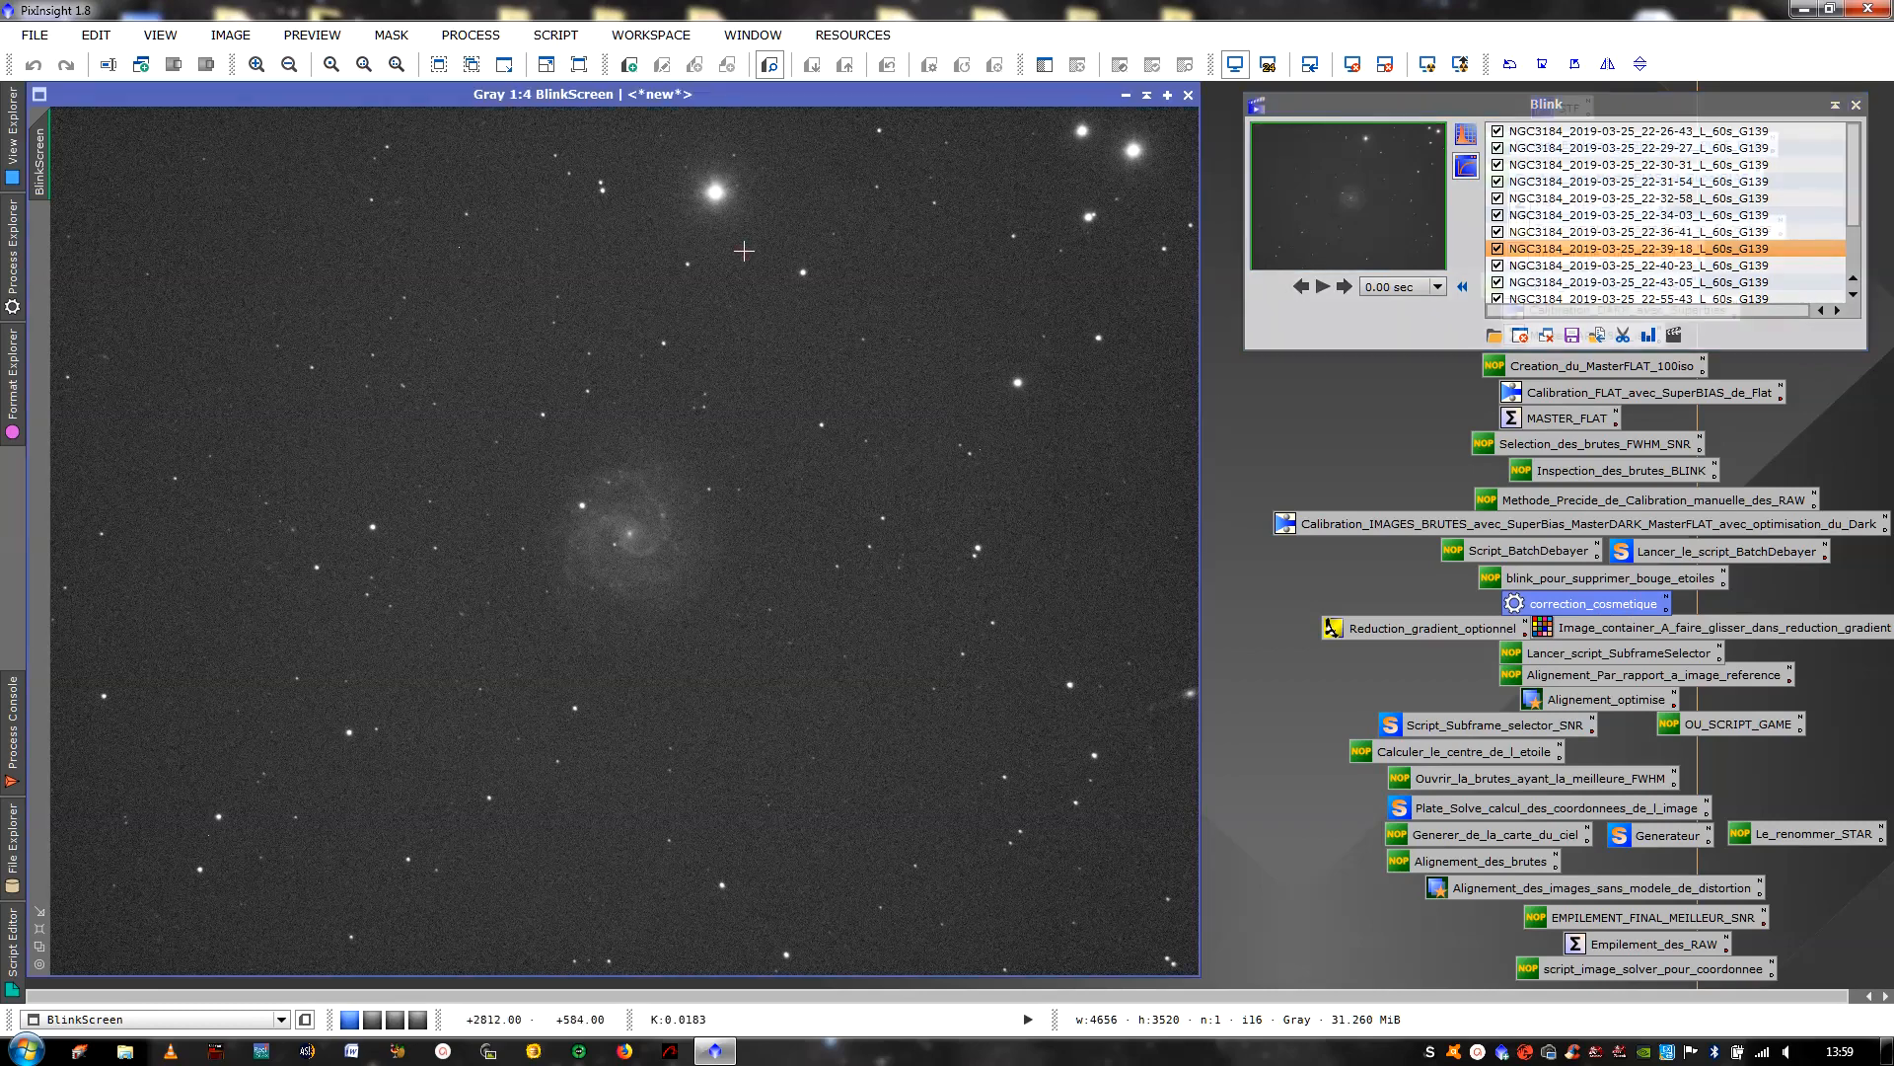
left_click(1345, 286)
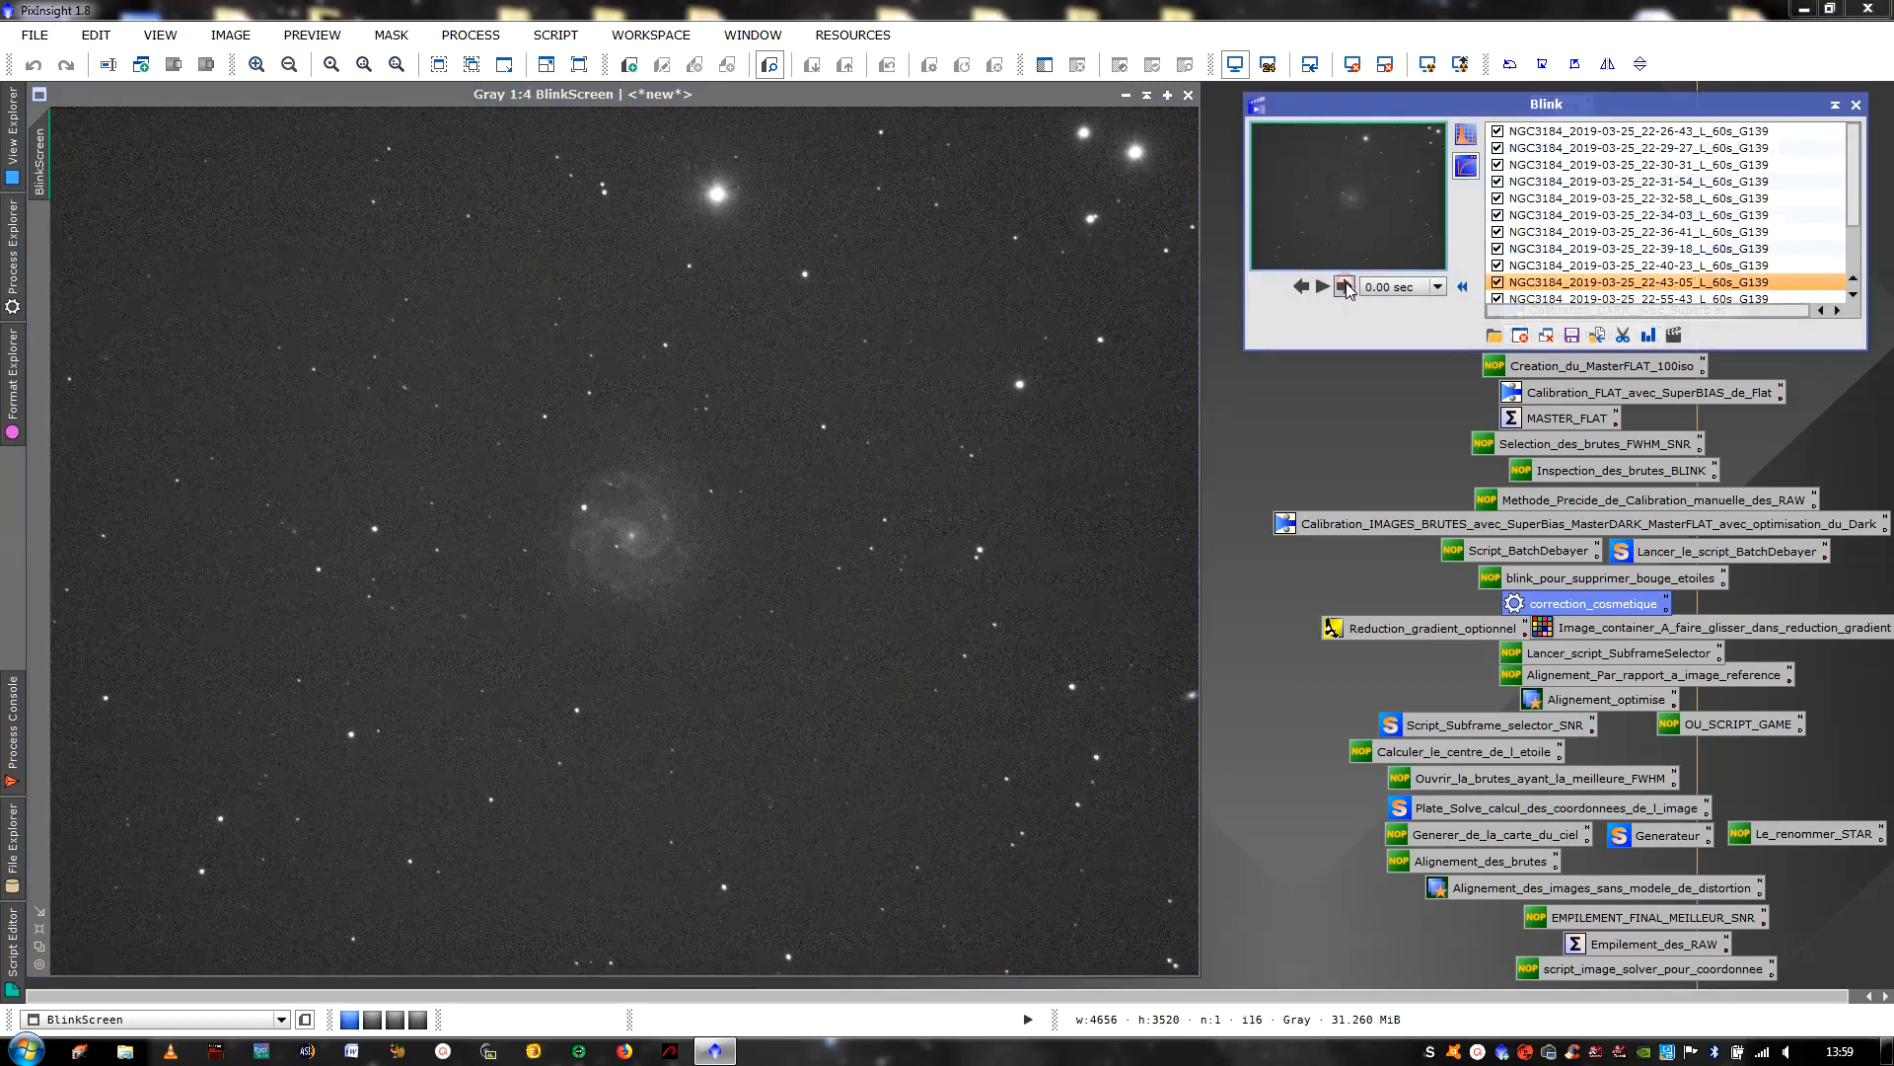
left_click(1189, 95)
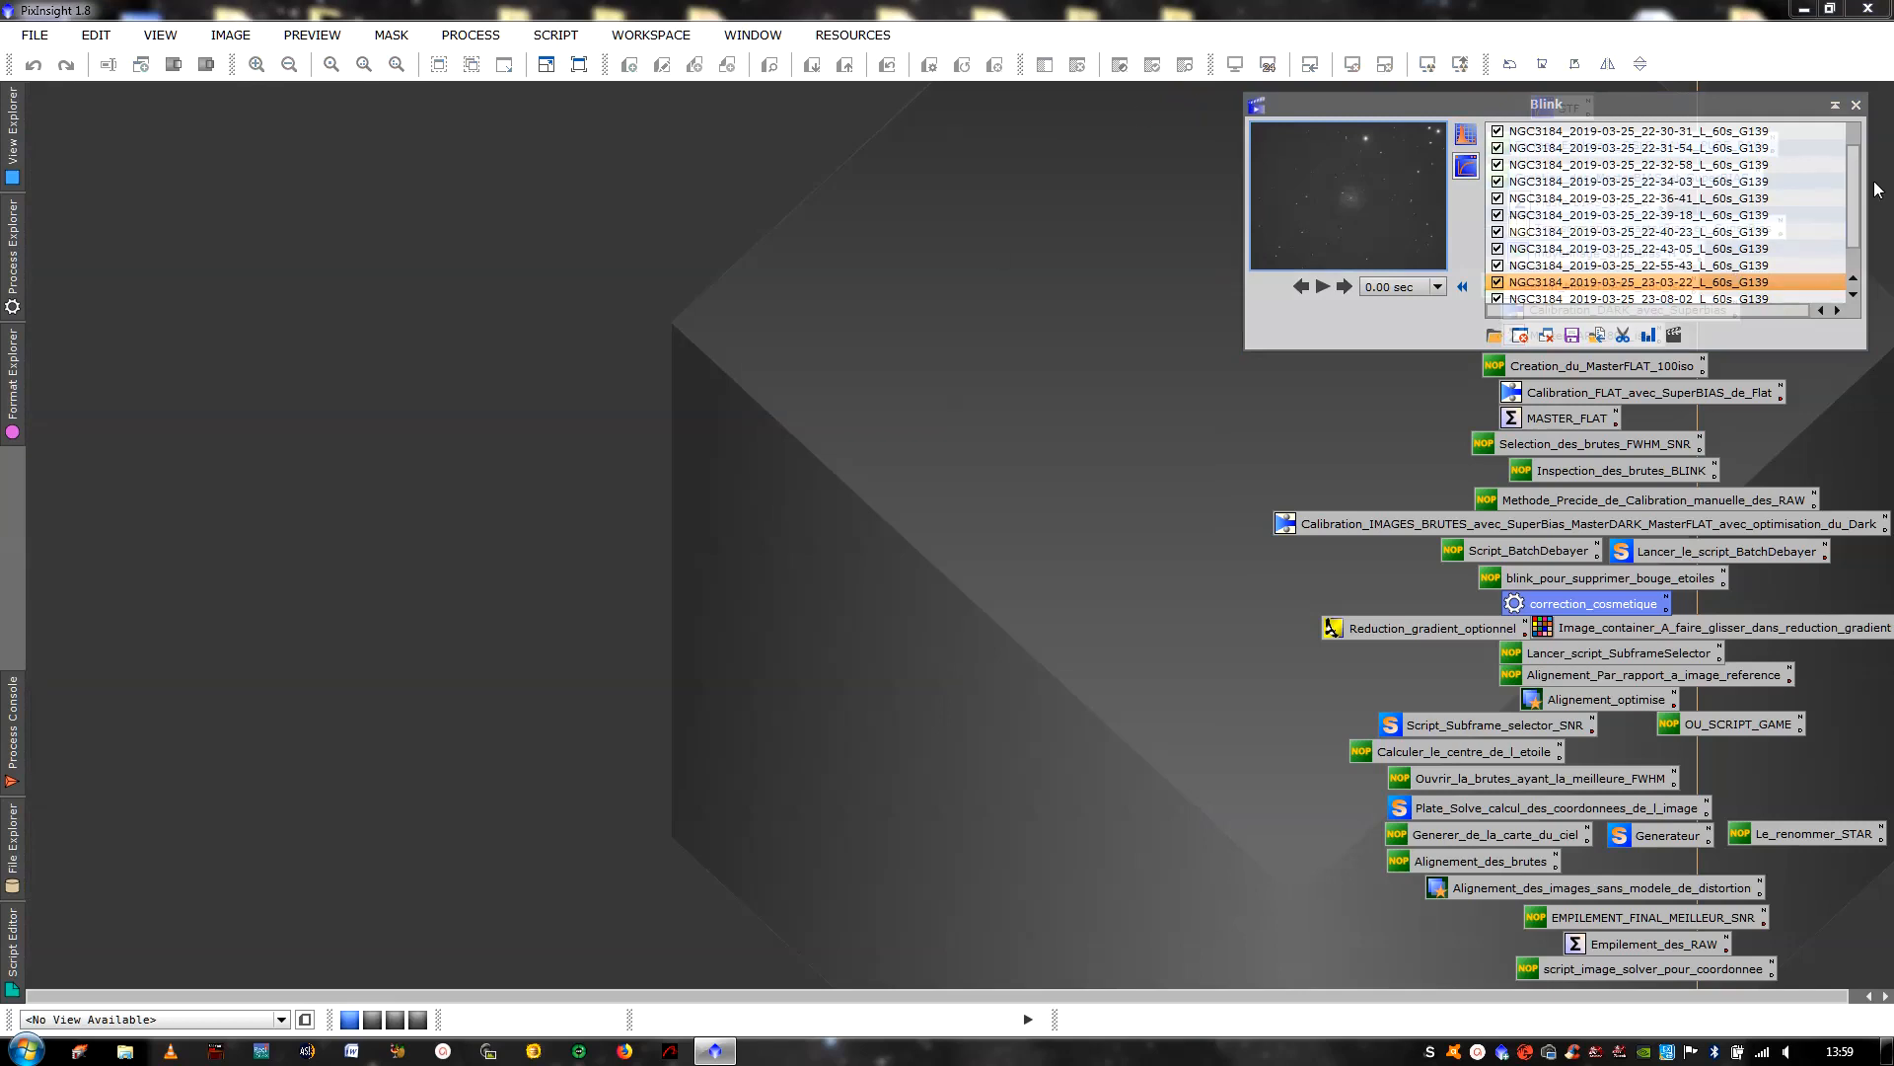
left_click(1856, 105)
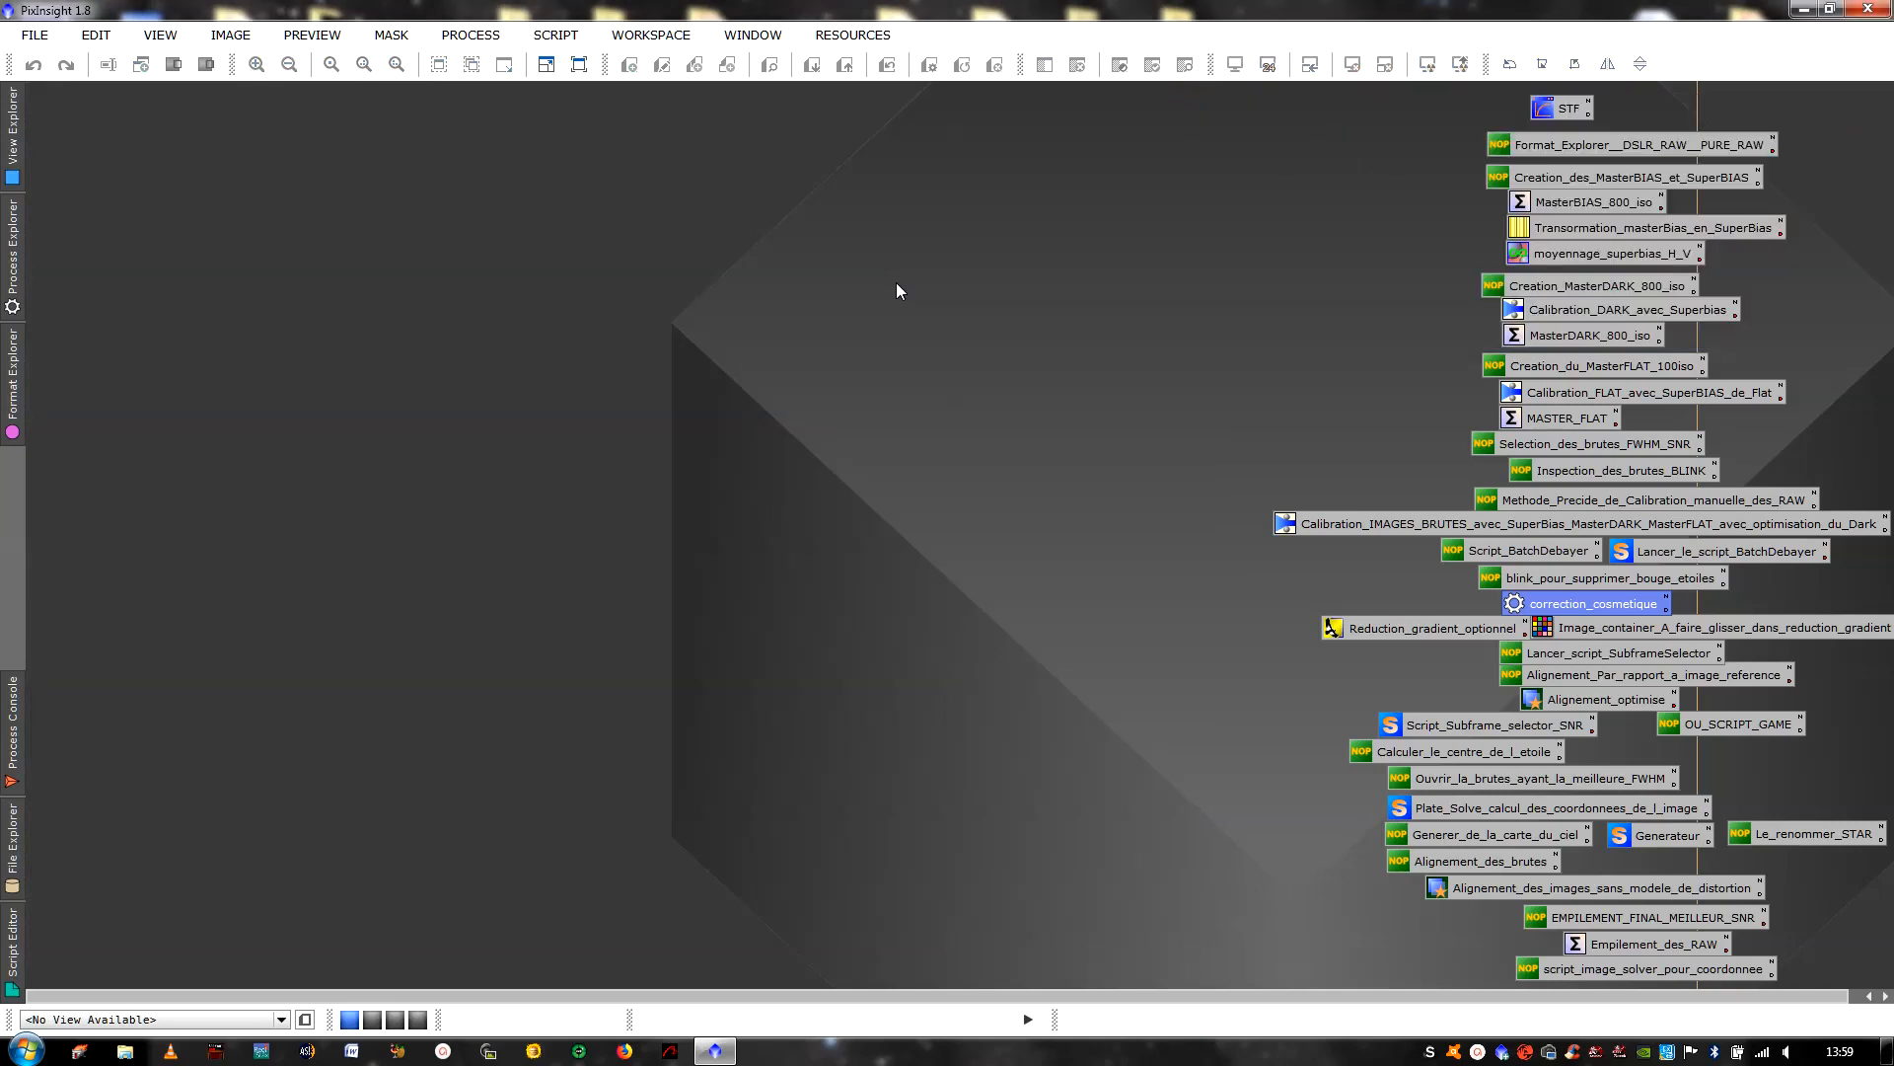
Launch the SubframeSelector batch processing script and clear its list of target subframes
left_click(556, 37)
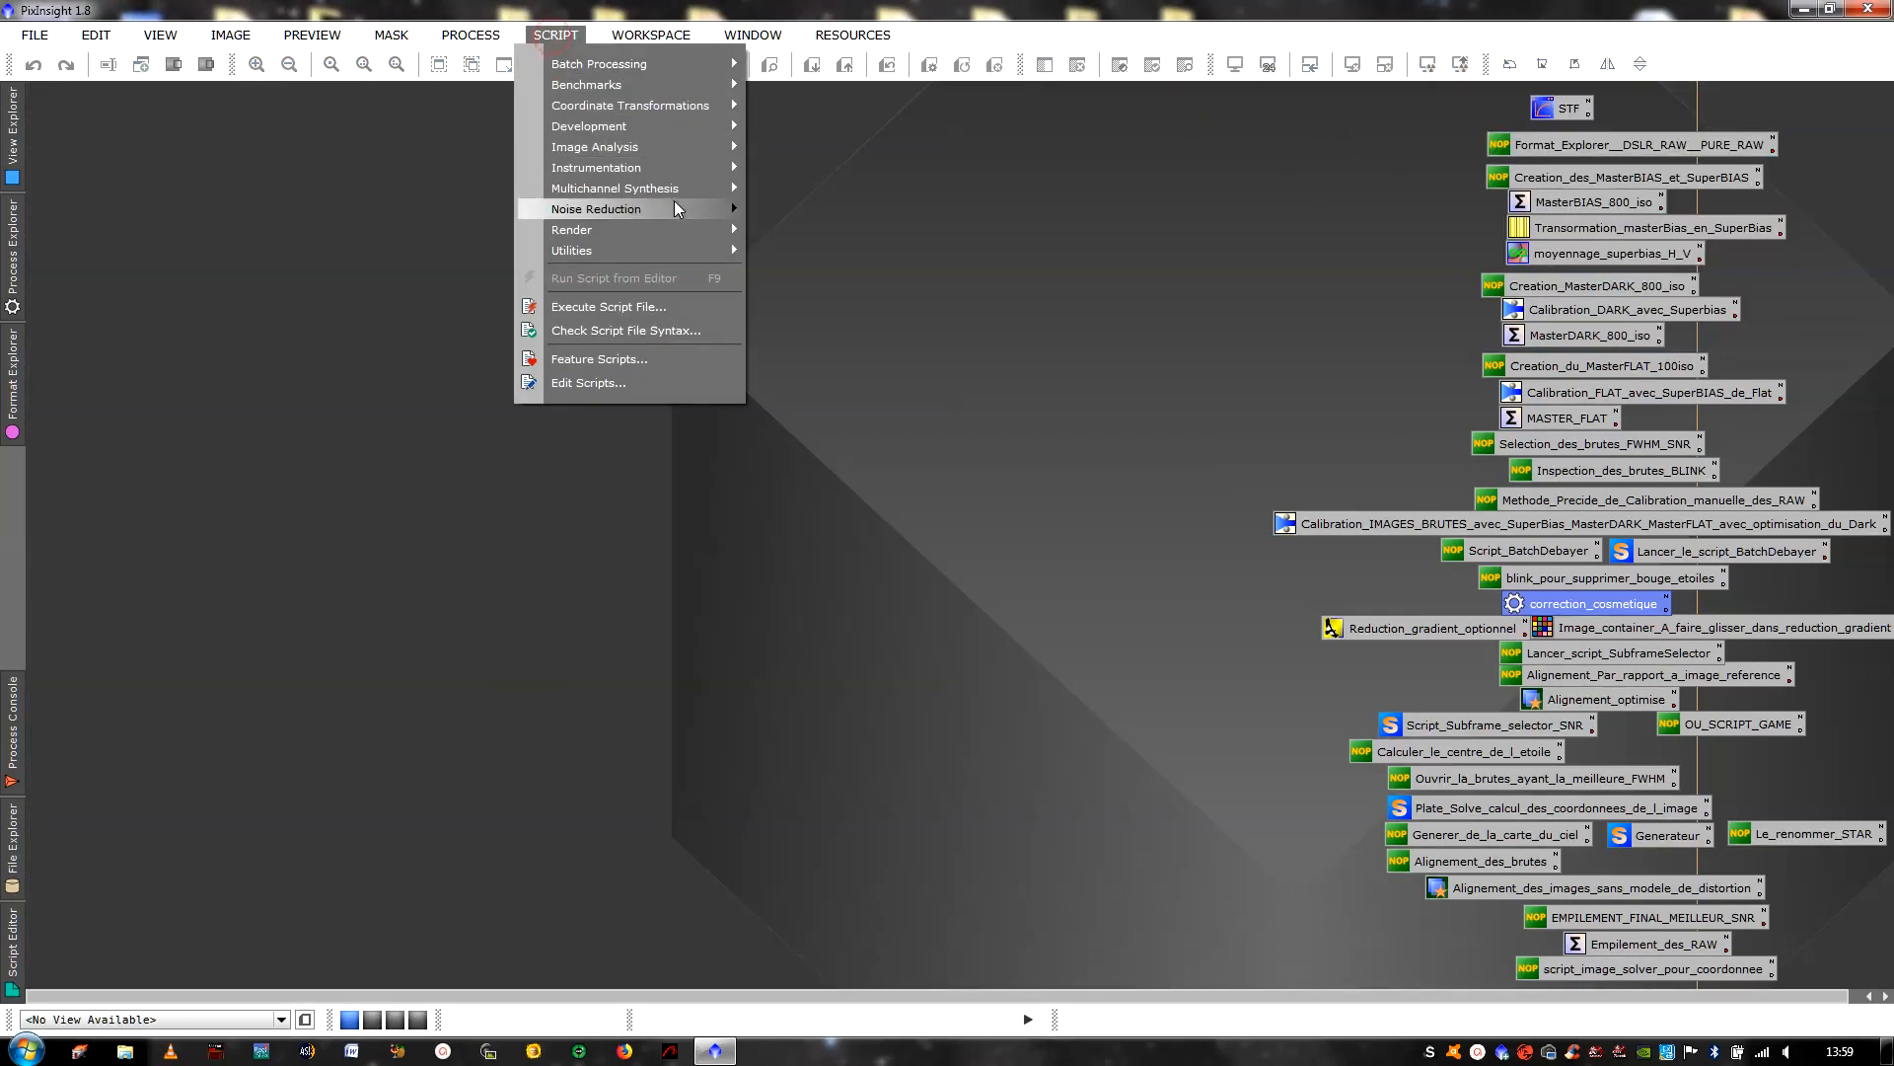
mouse_move(709, 78)
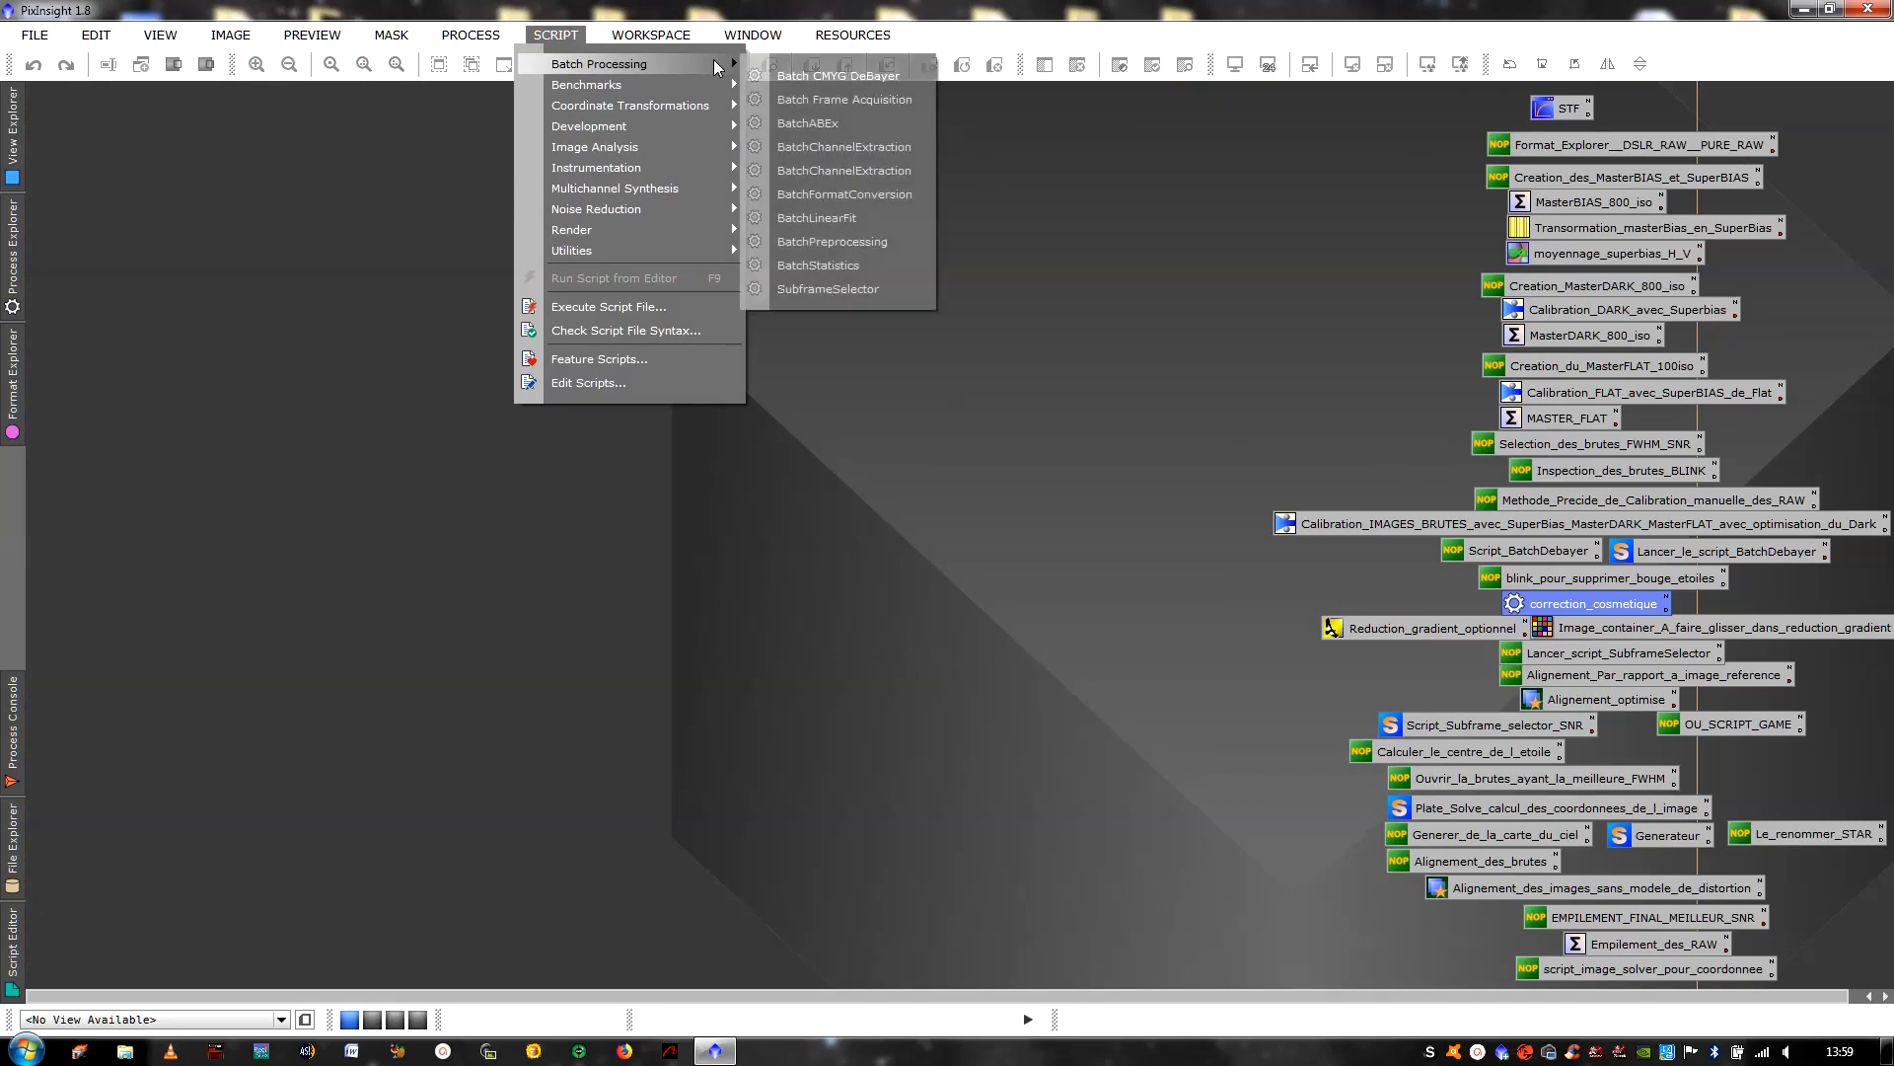
left_click(868, 288)
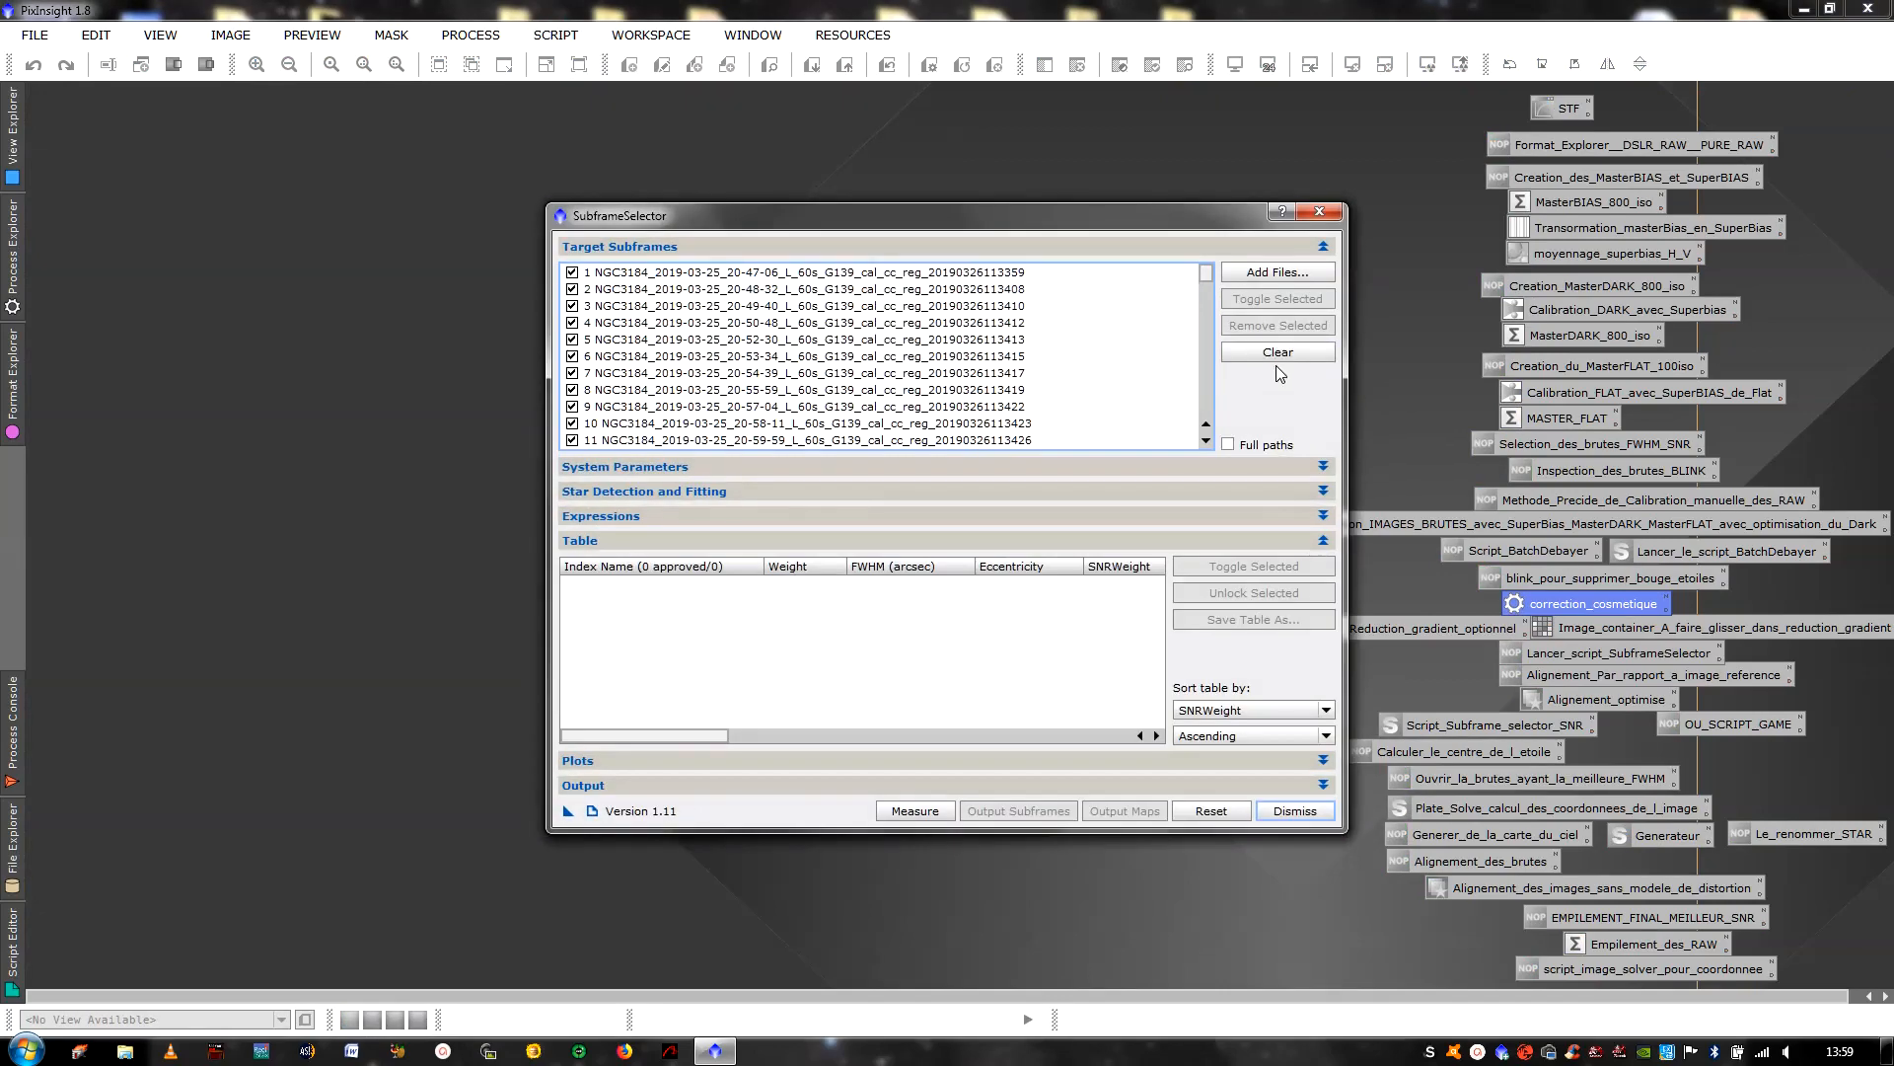
left_click(1278, 354)
left_click_drag(1067, 219, 863, 57)
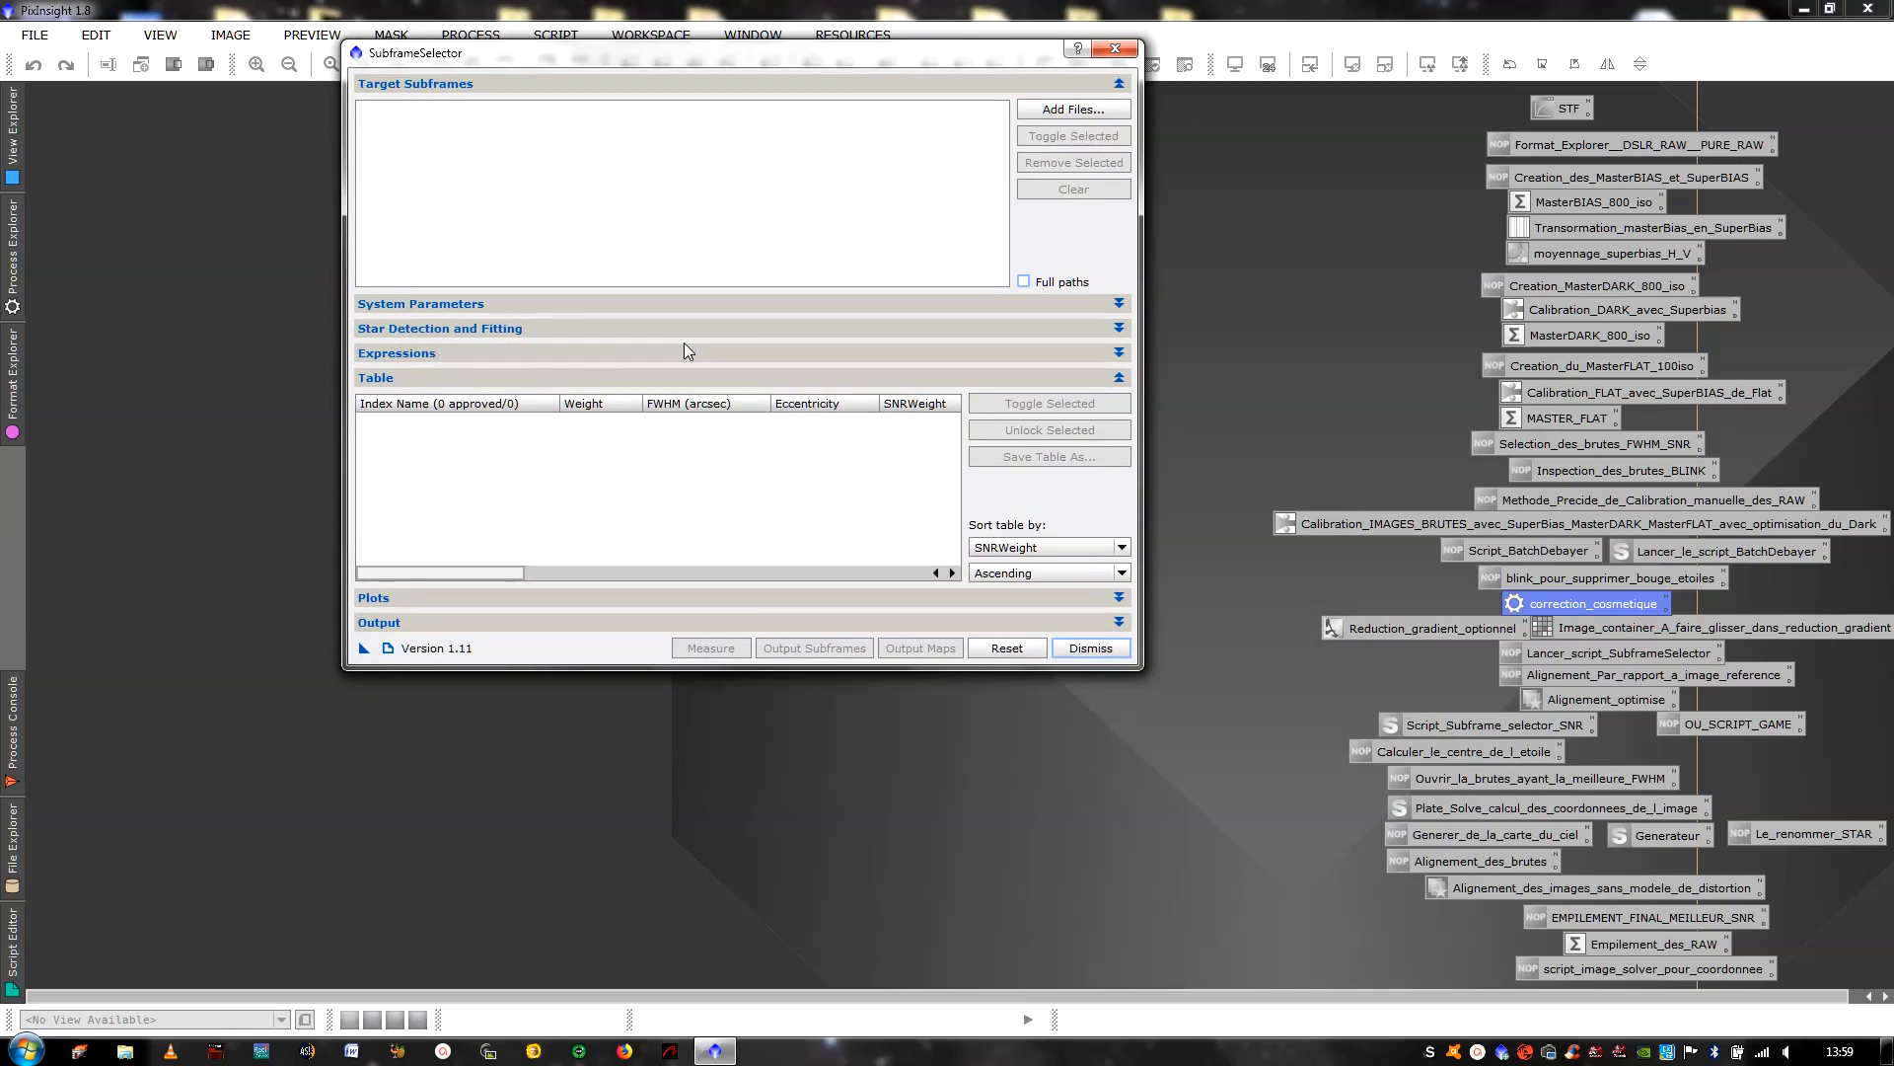
left_click_drag(841, 69, 889, 58)
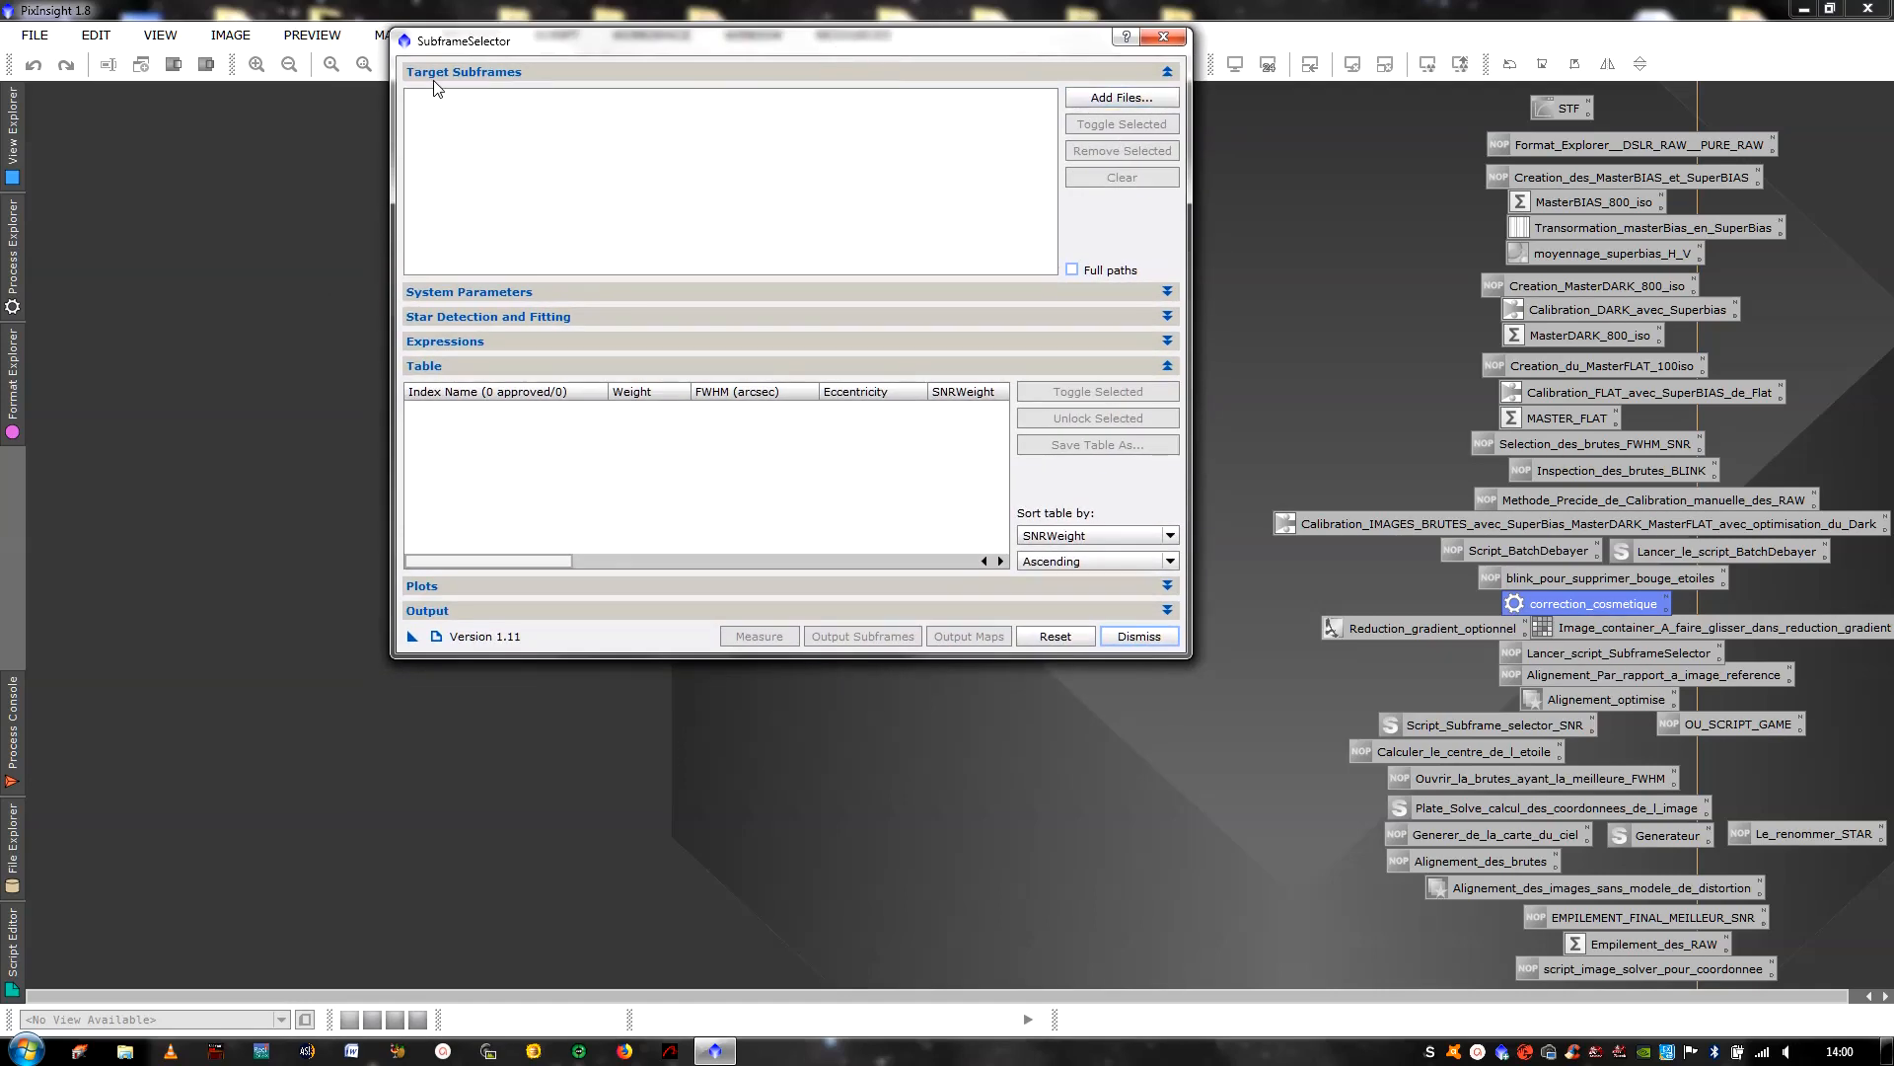
left_click(1122, 97)
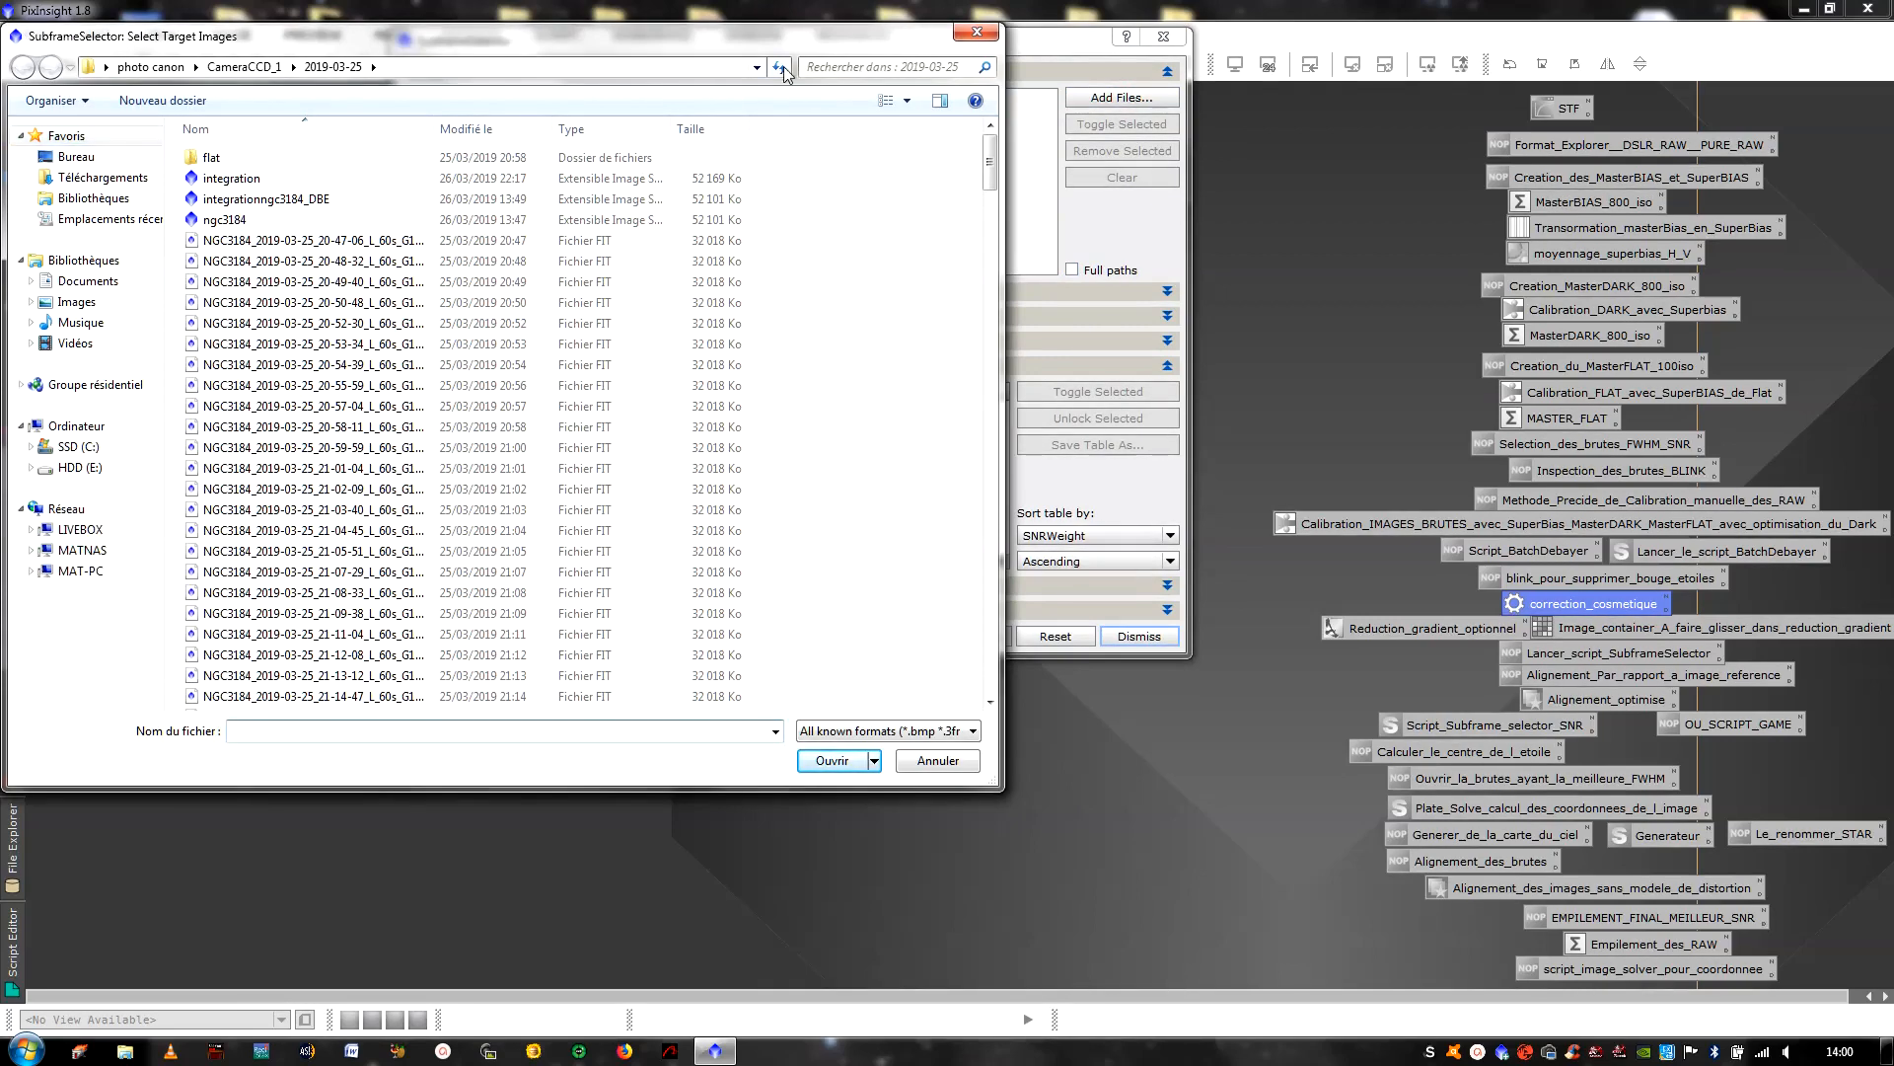
left_click(76, 157)
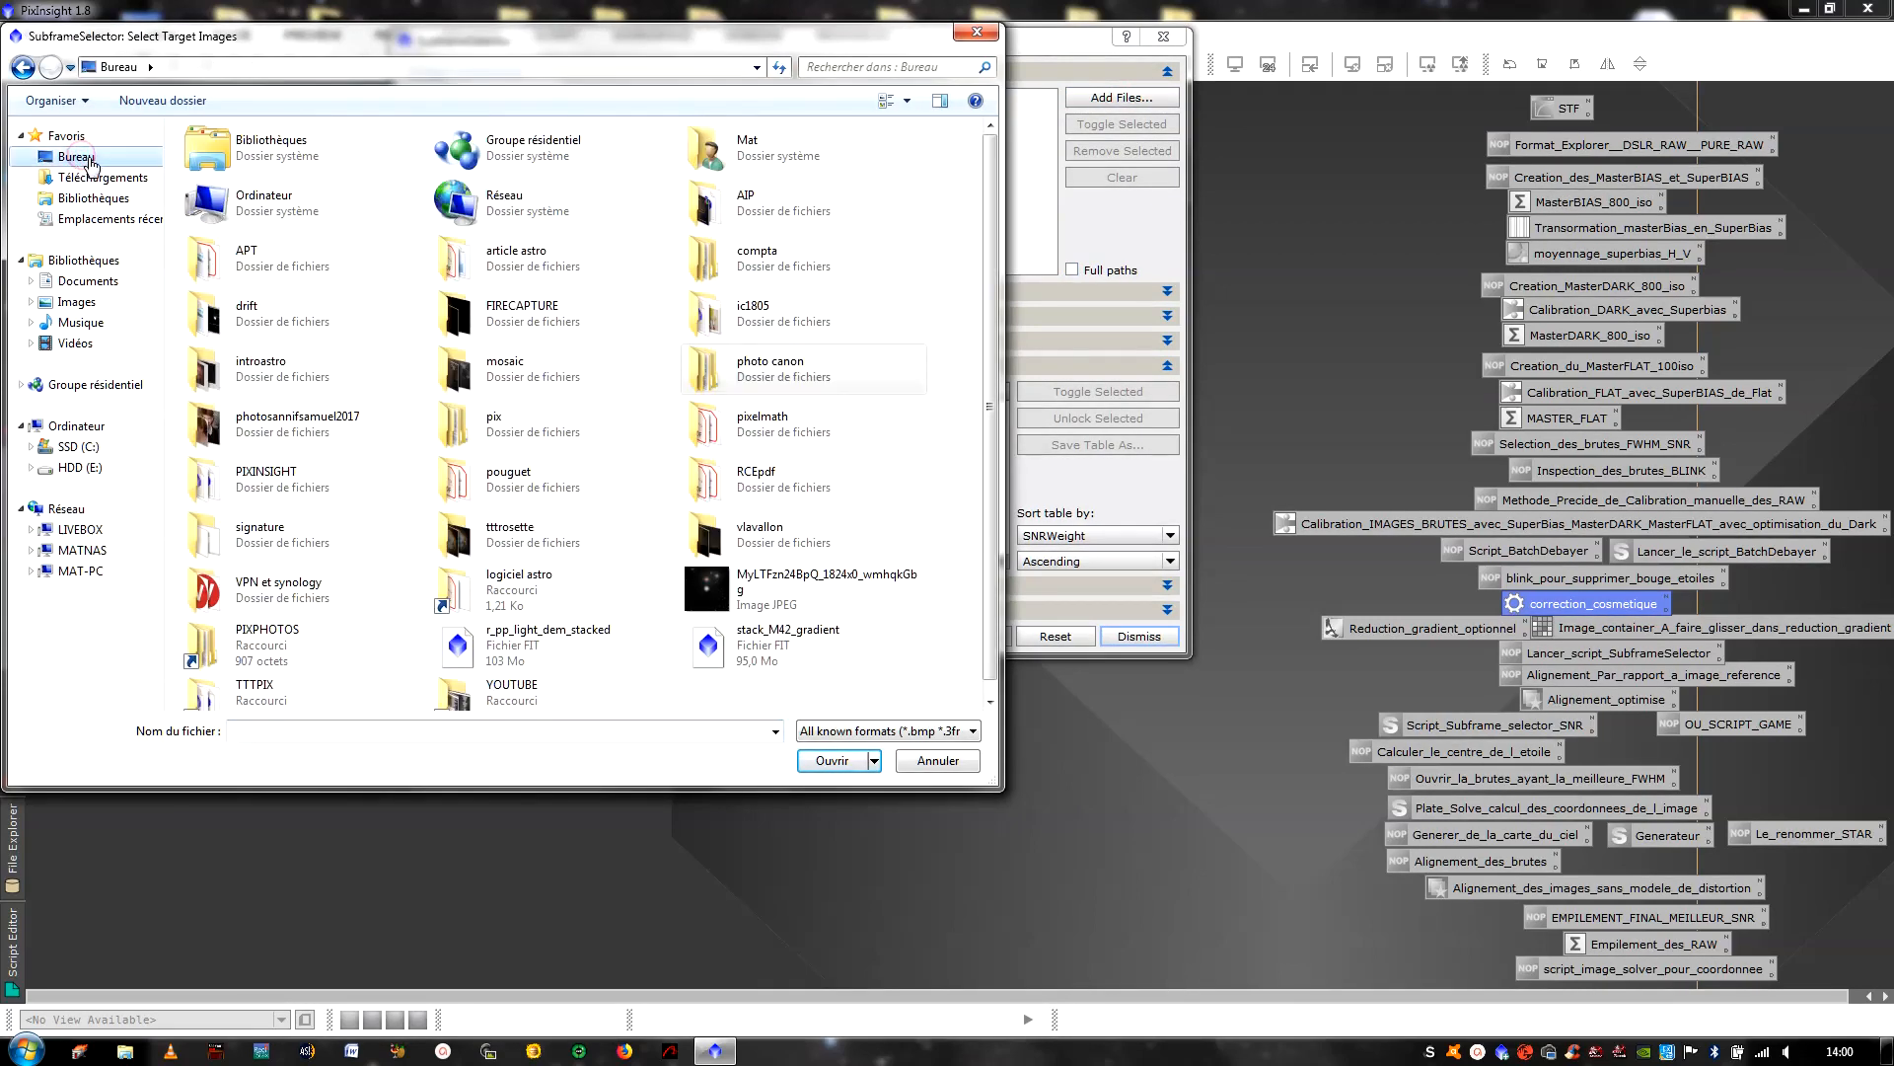
left_click(975, 35)
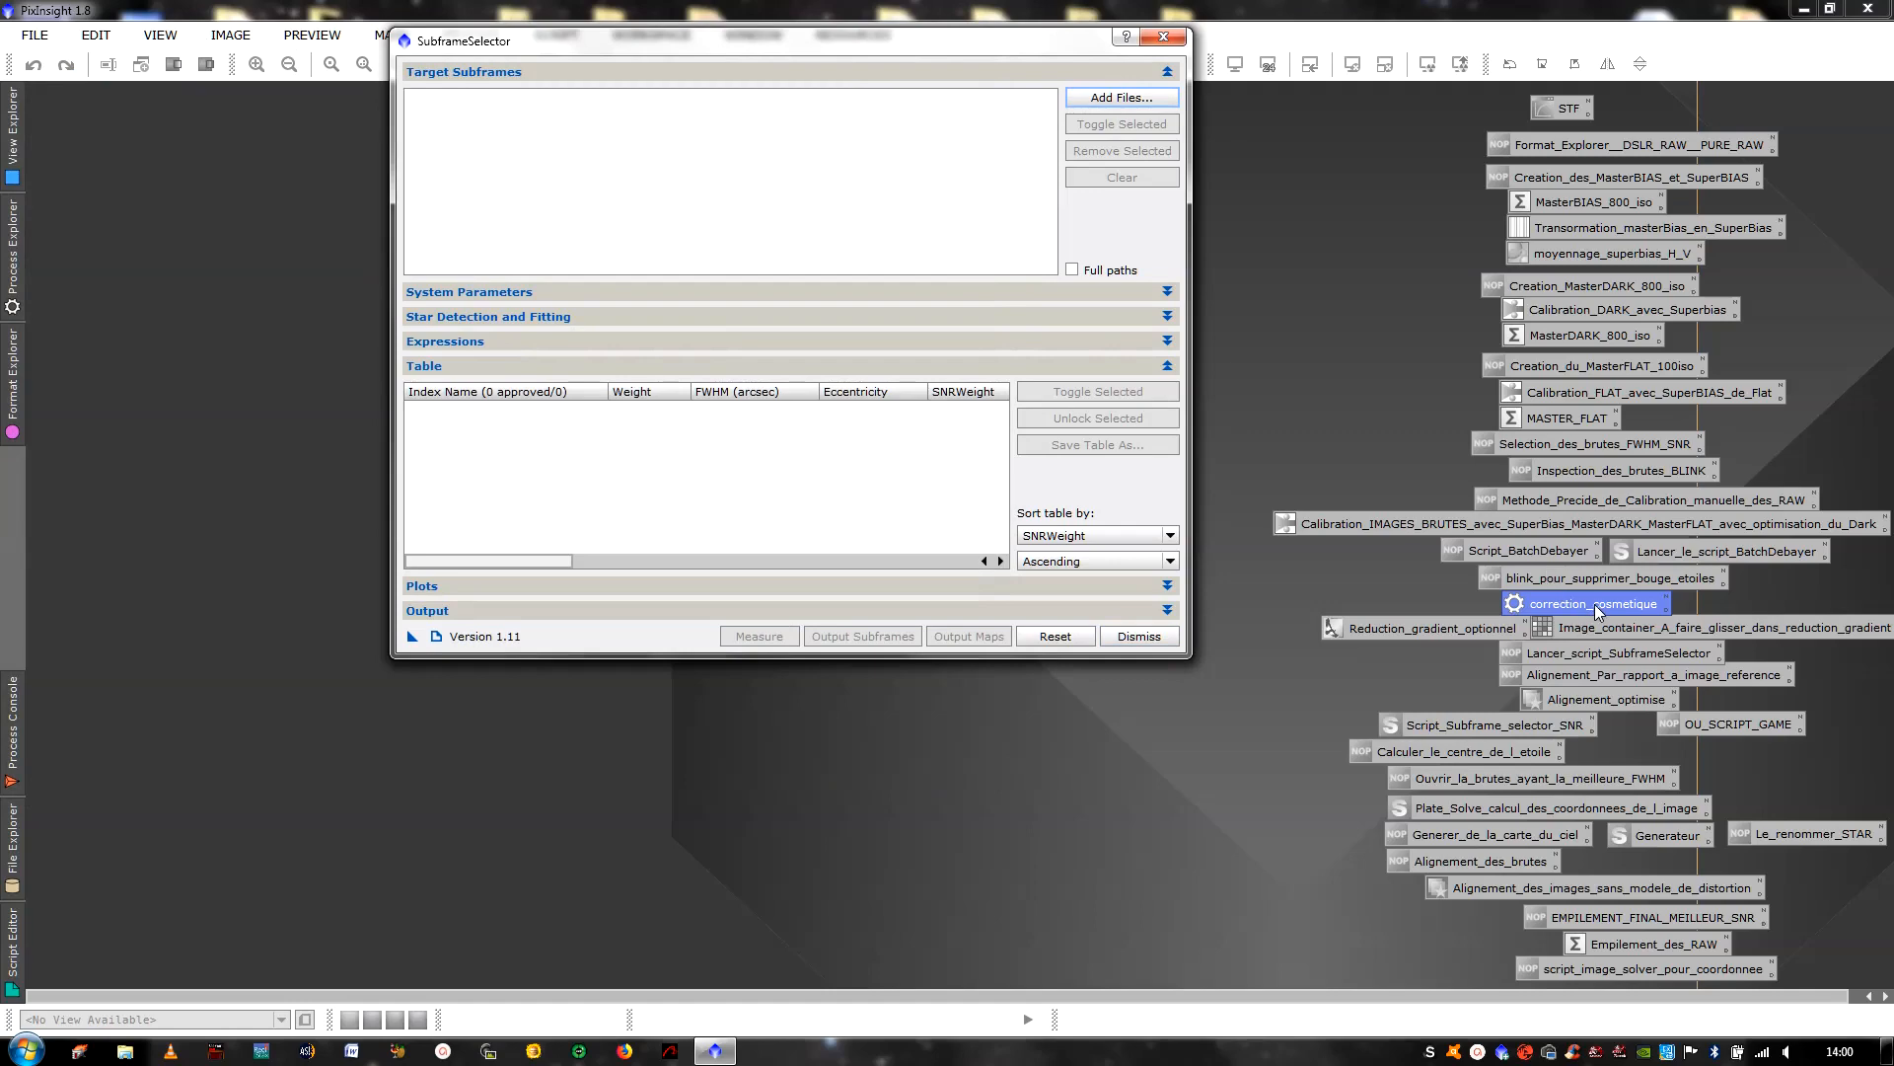
Close the SubframeSelector script and confirm its dismissal
left_click(1160, 37)
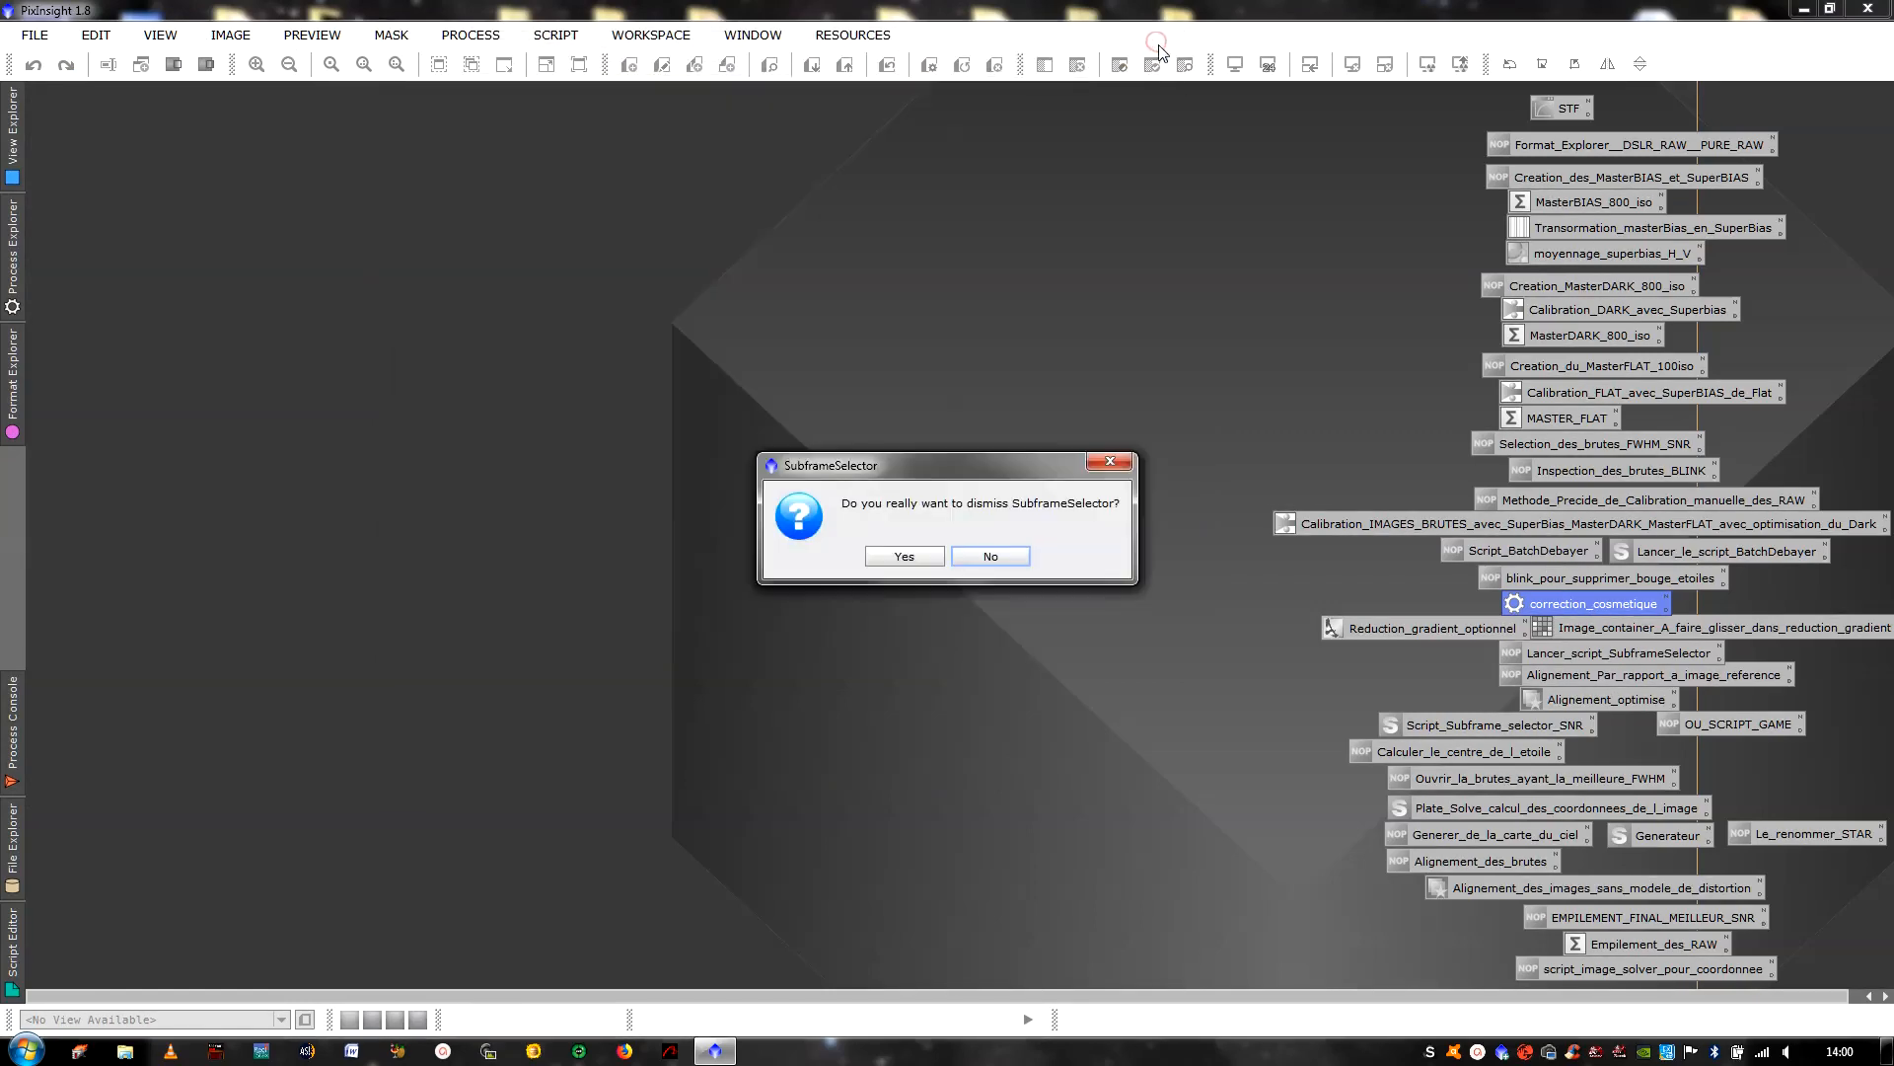
left_click(920, 565)
Start opening image files and browse from the desktop through TTTPIX and 1RAW to the 5alignementeccentricity folder
double_click(667, 340)
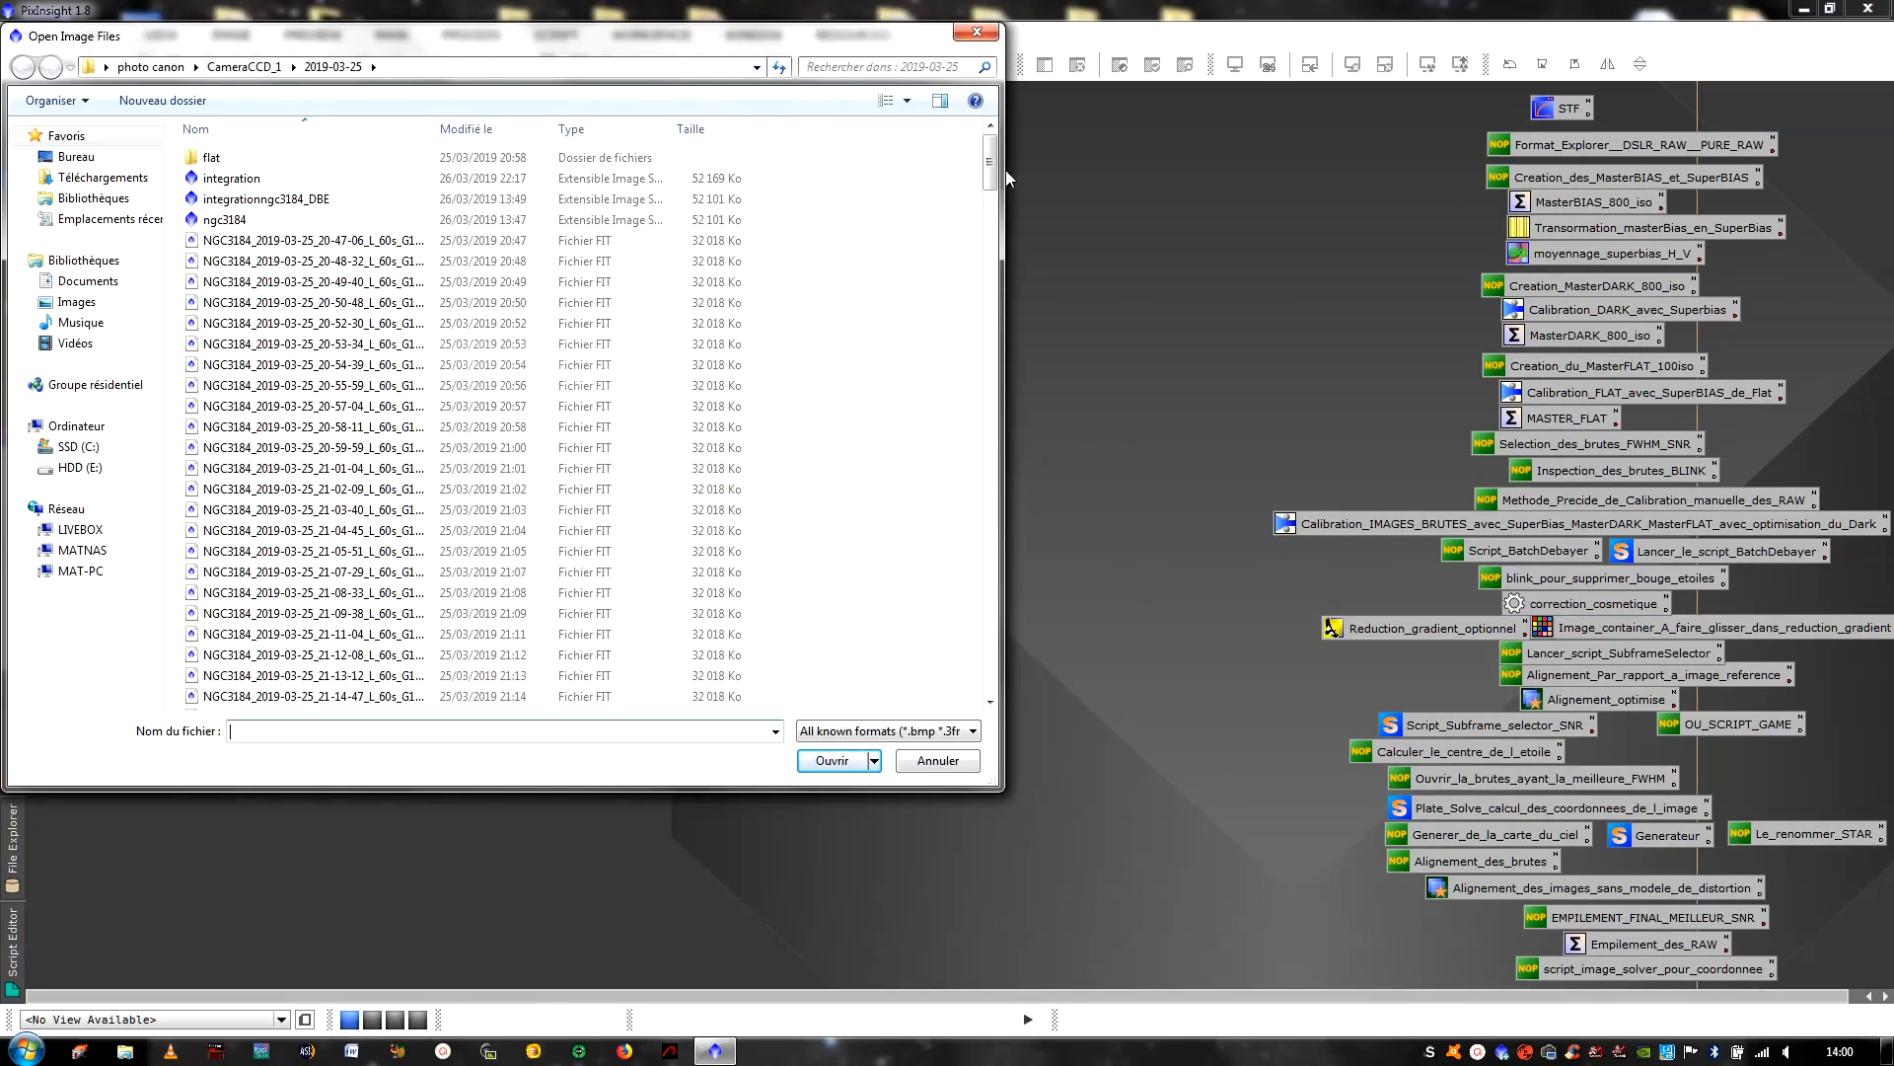
left_click_drag(989, 175, 1014, 146)
left_click(76, 157)
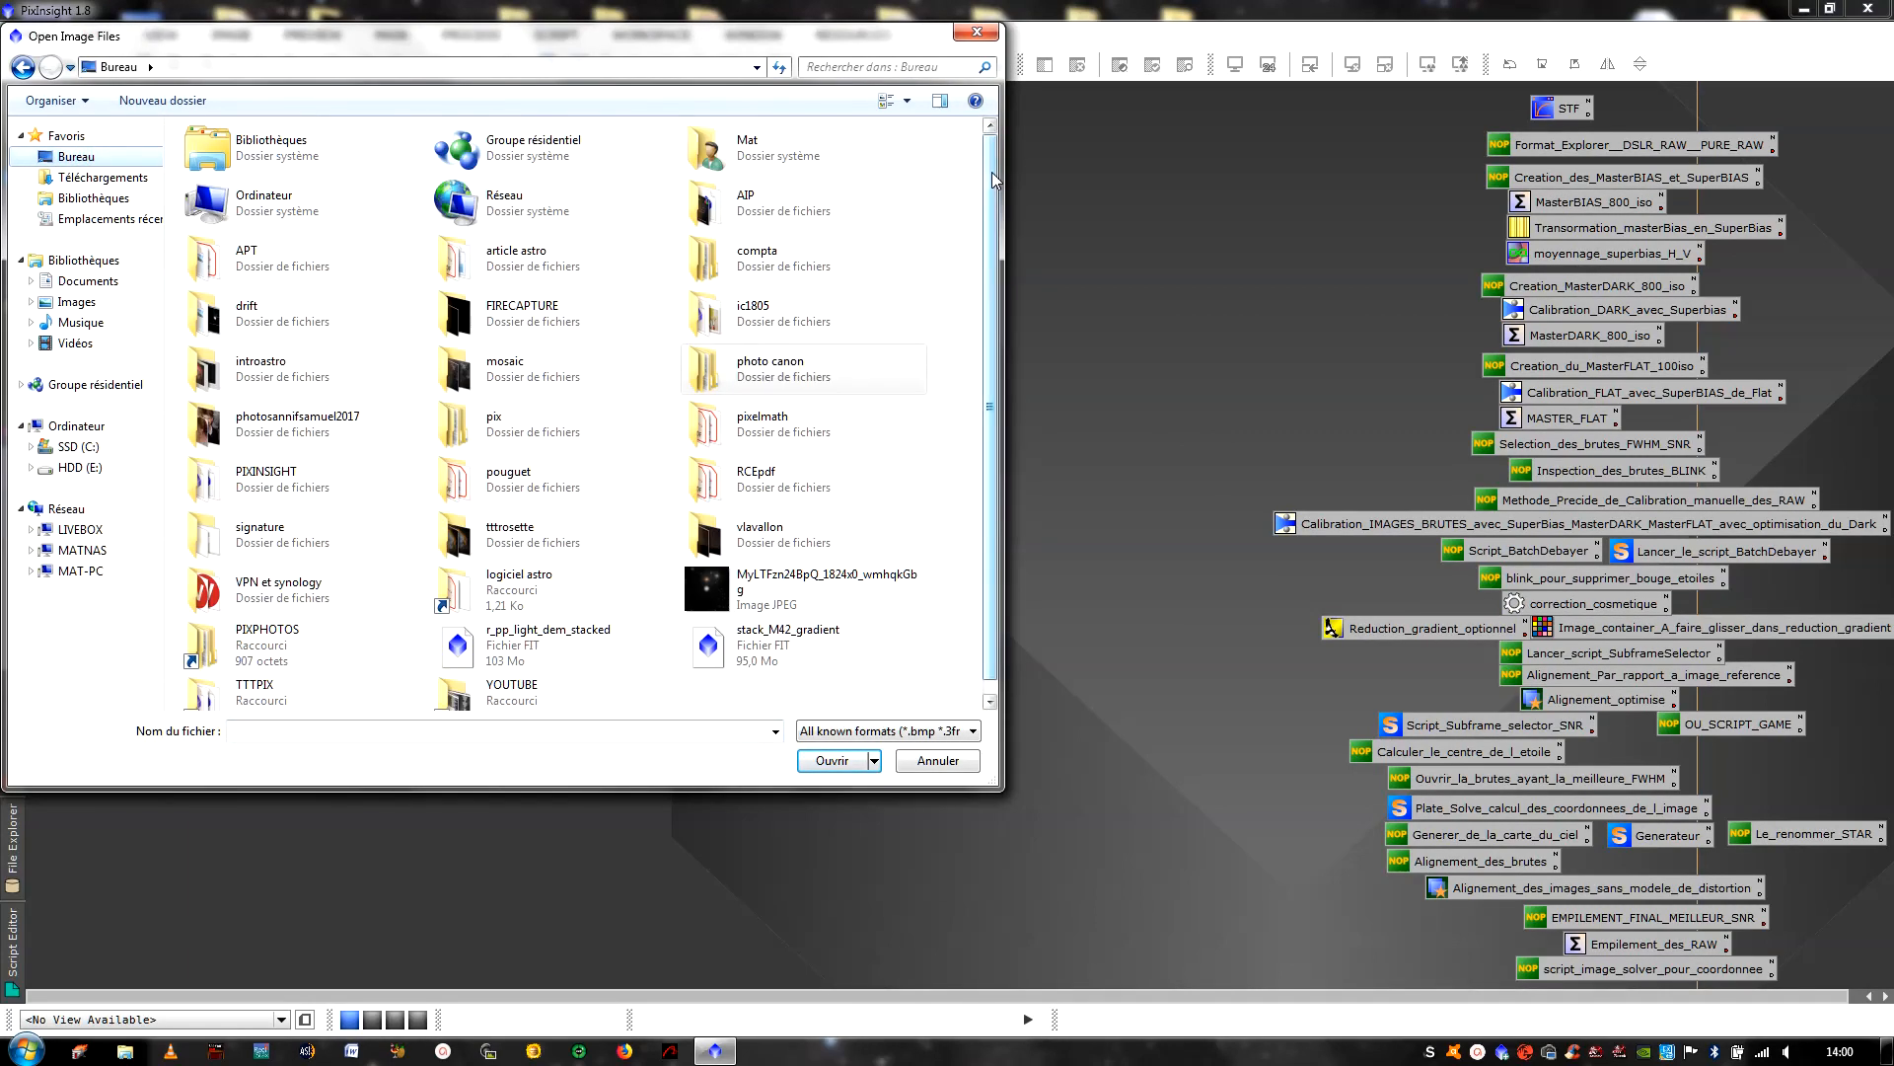
scroll(571, 553, "down", 1)
double_click(259, 675)
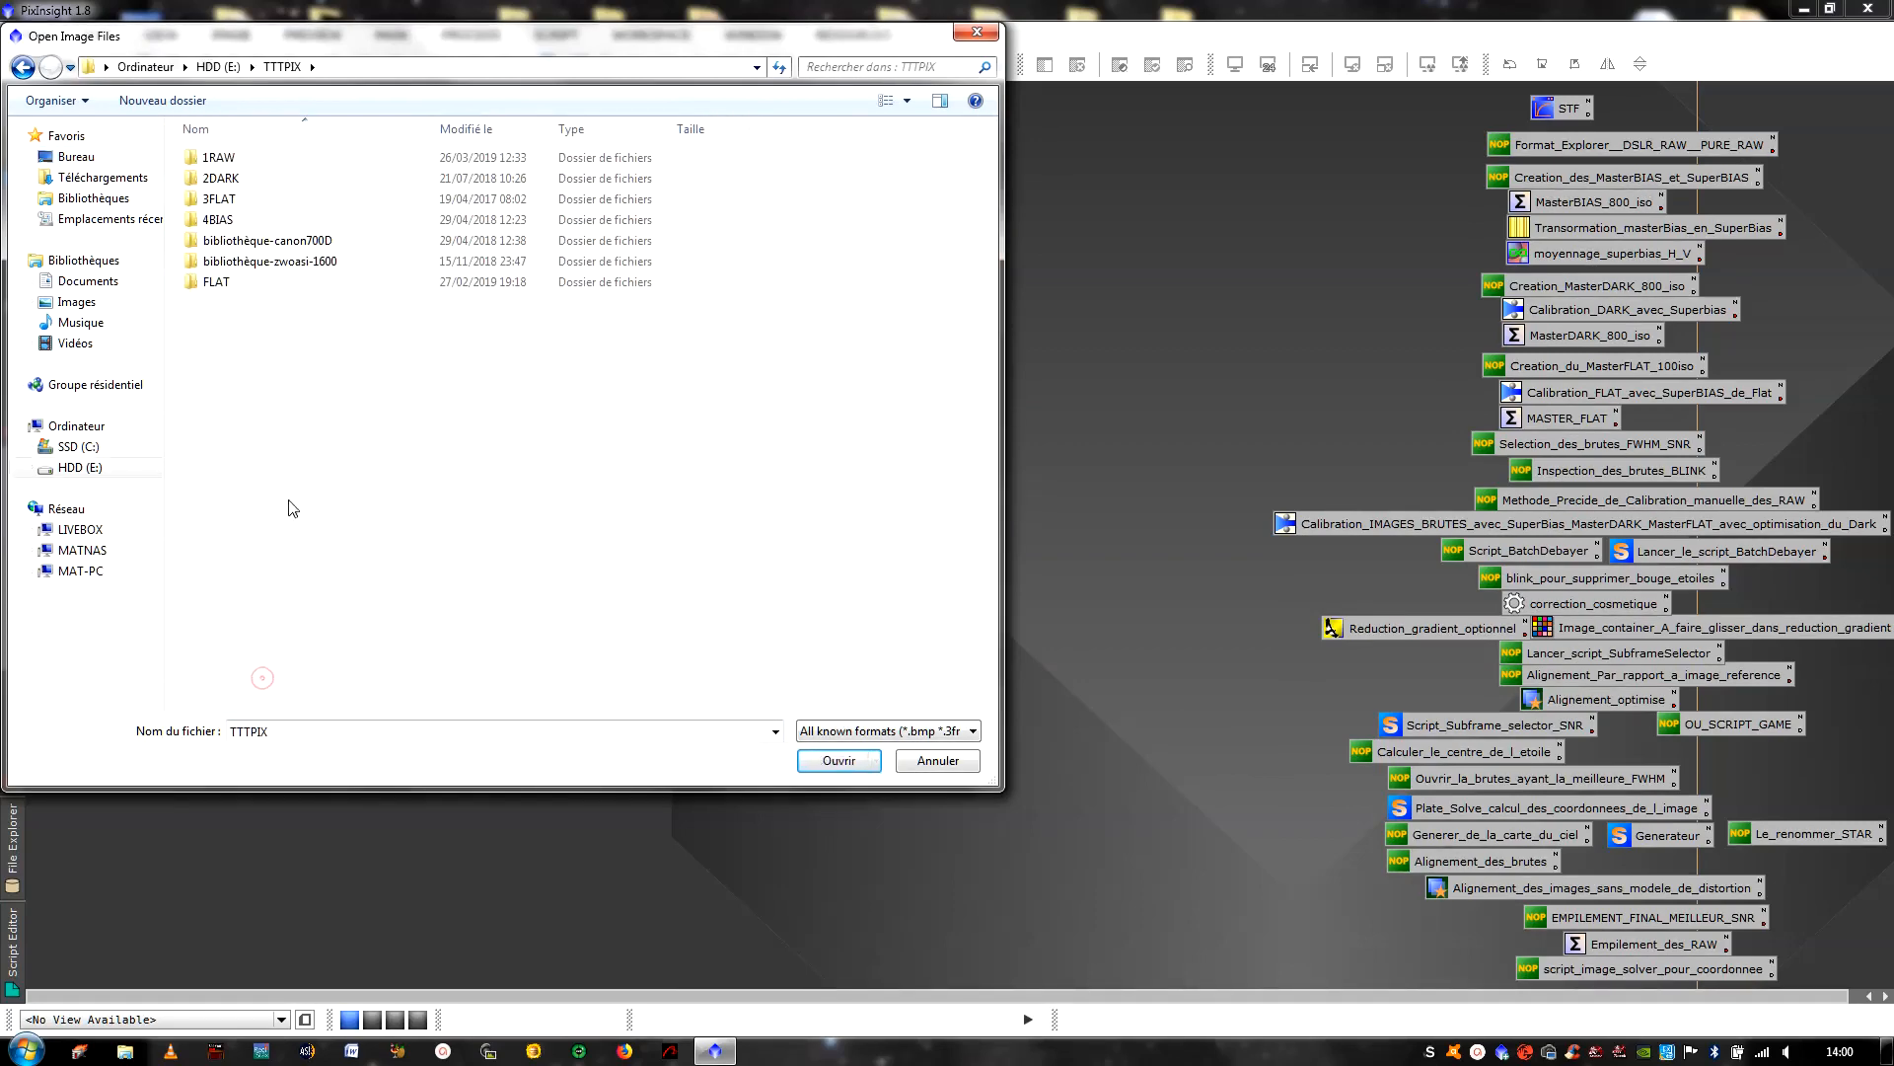
double_click(241, 158)
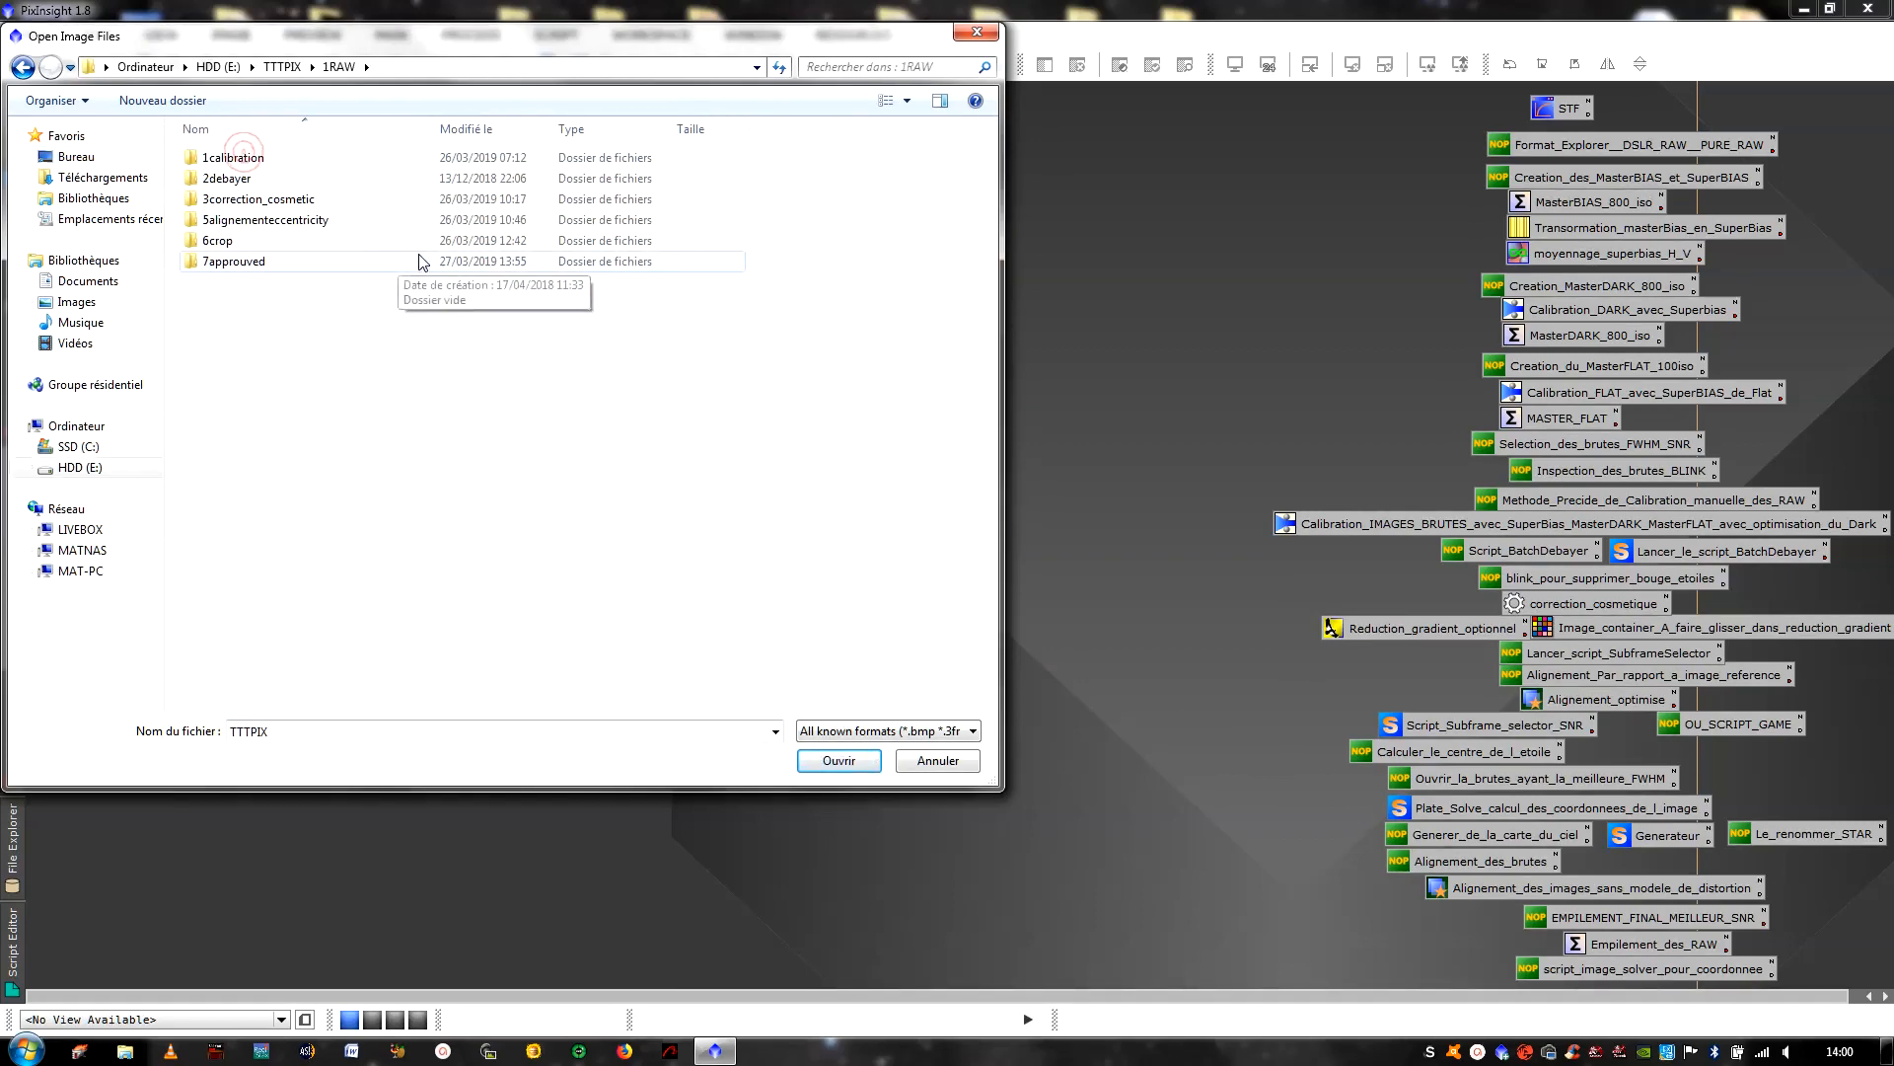
double_click(311, 227)
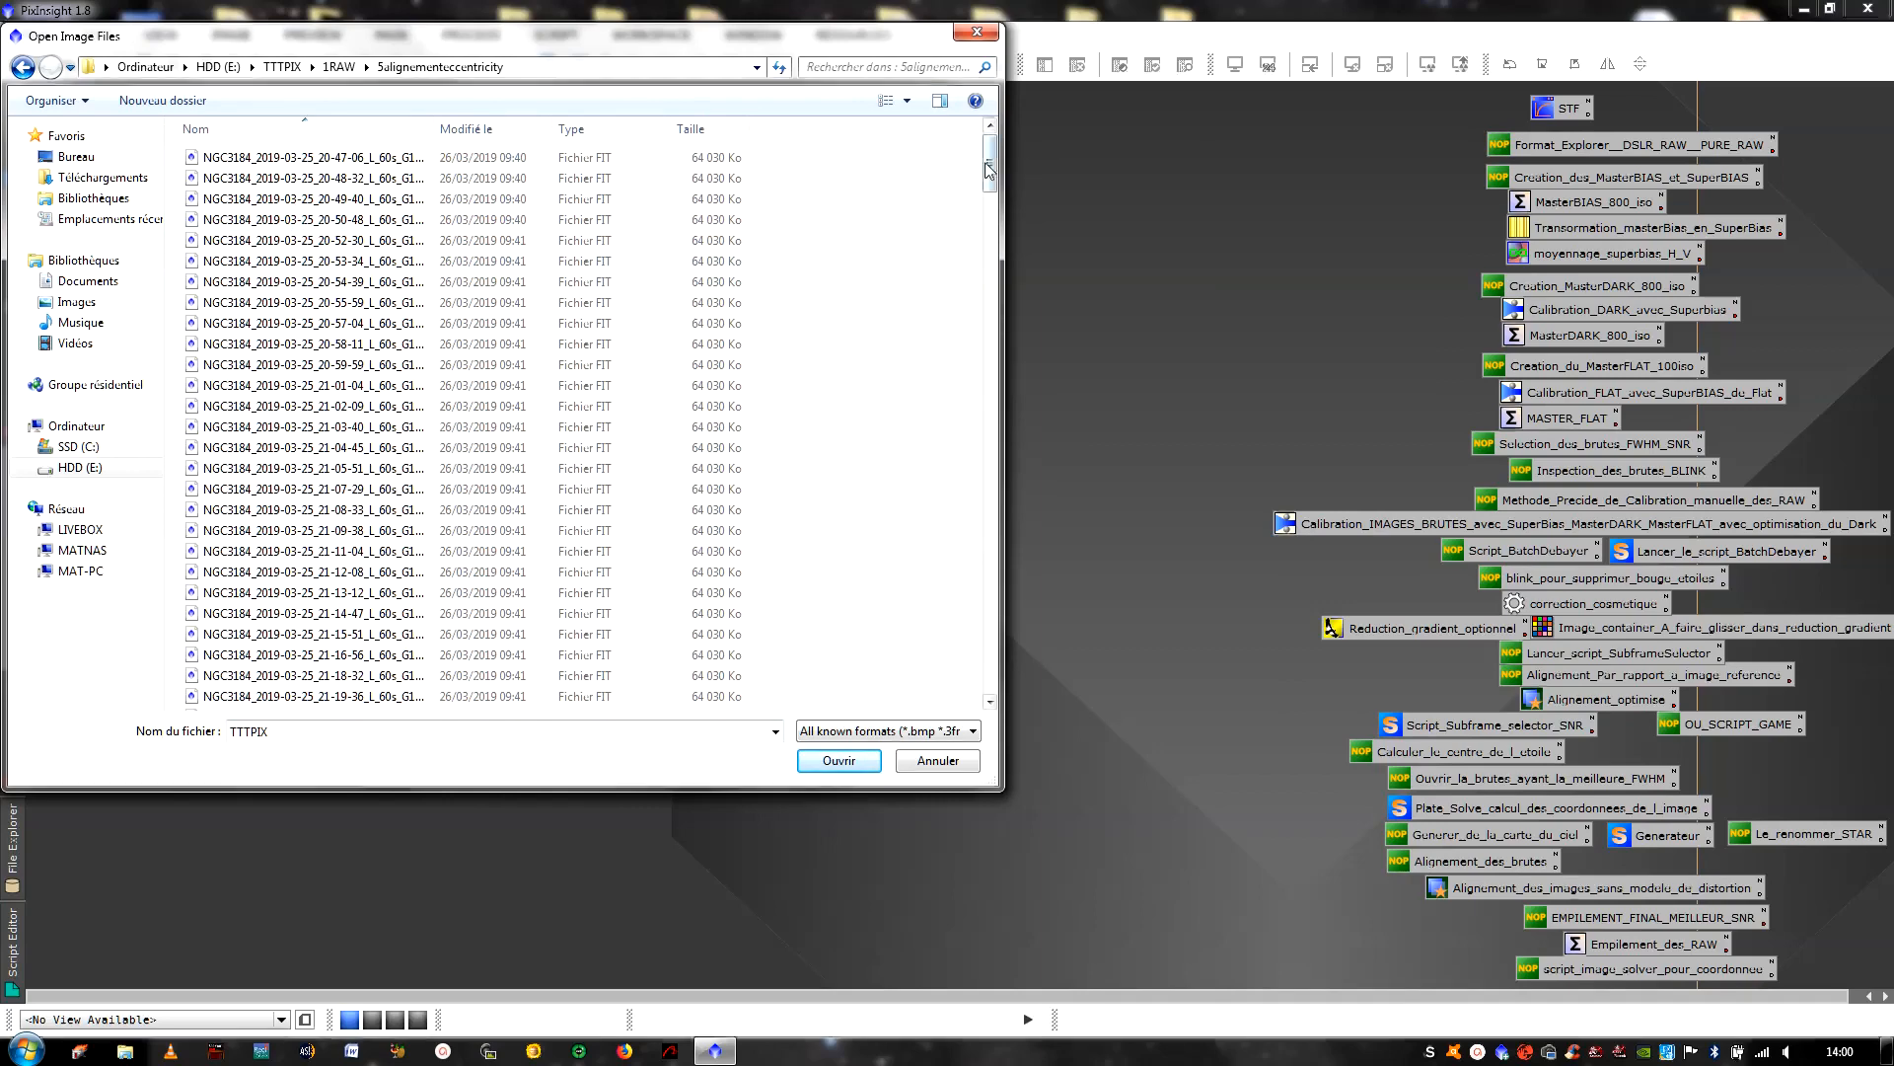
Open the three consecutive registered NGC3184 frames taken on 2019-03-25 at 23-45-43, 23-46-49 and 23-48-32
left_click_drag(990, 163, 1003, 359)
left_click_drag(836, 366, 599, 626)
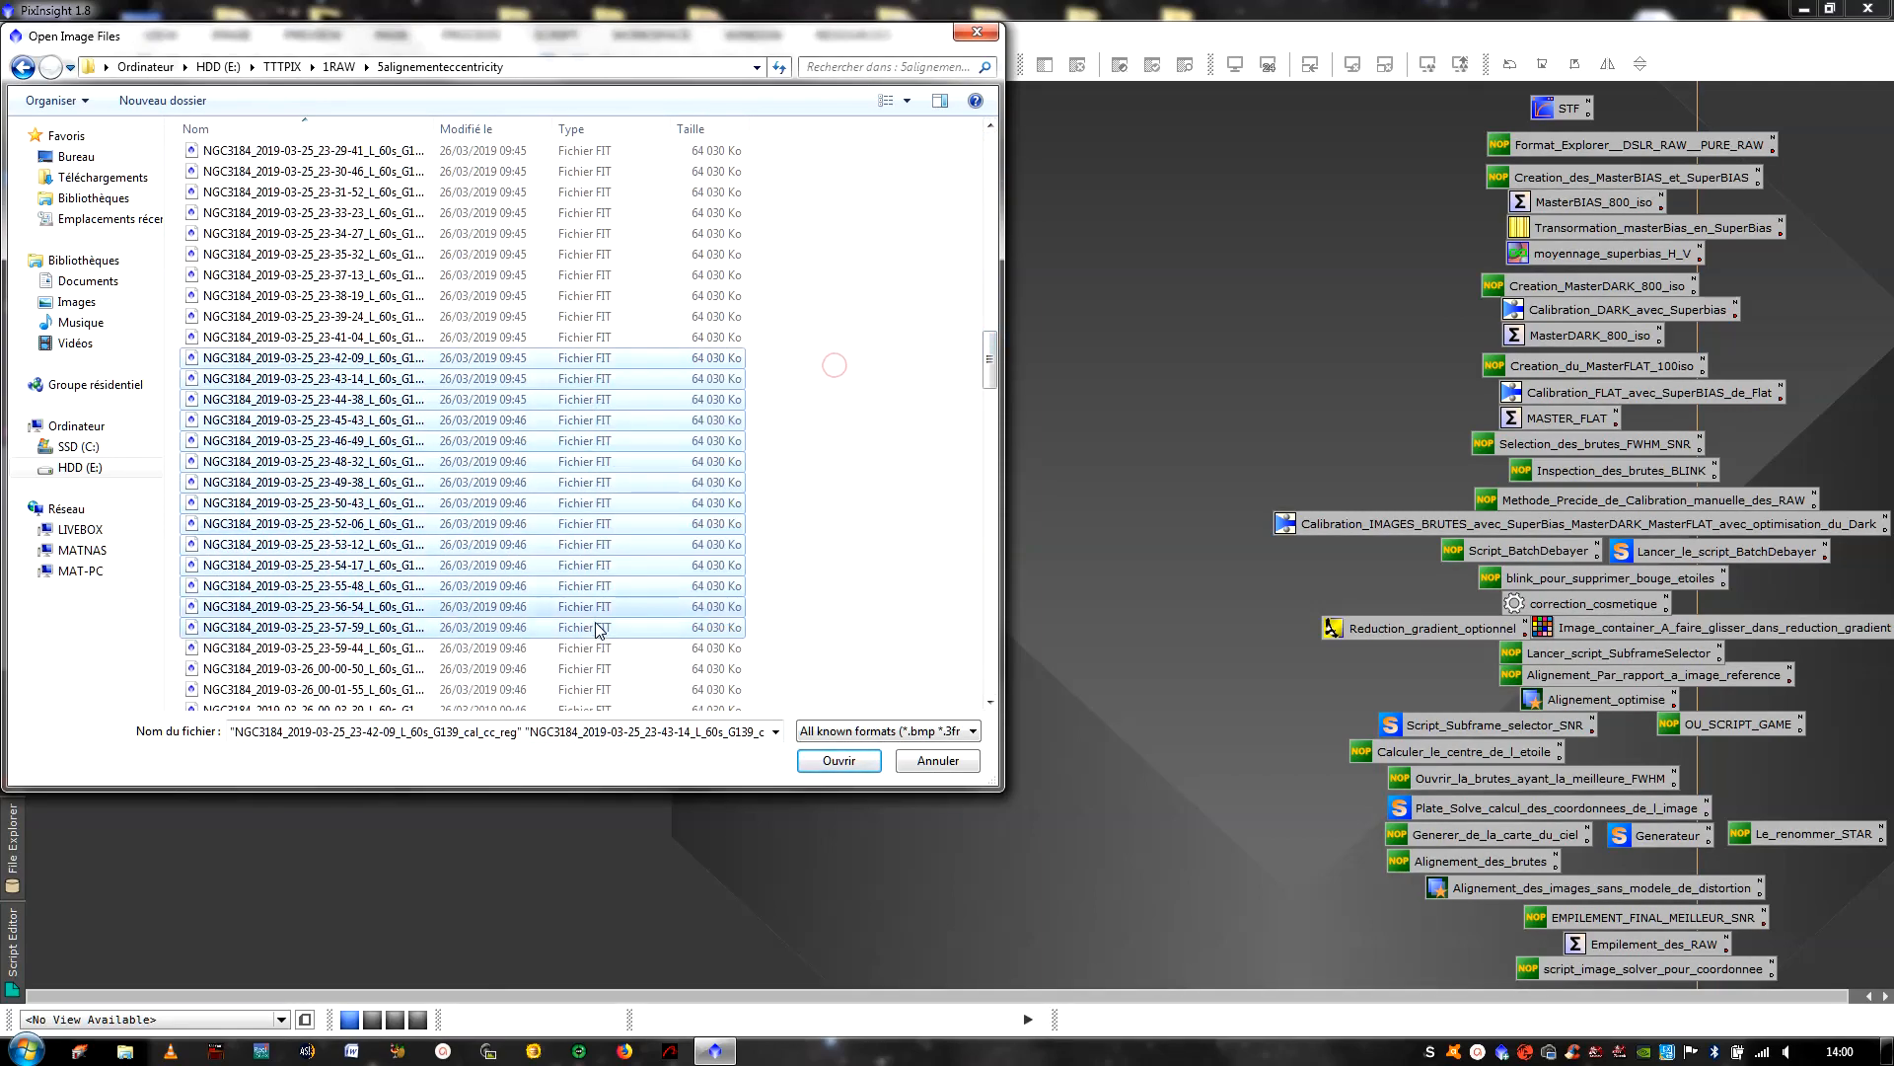
left_click(849, 381)
left_click_drag(816, 404, 666, 486)
left_click(789, 414)
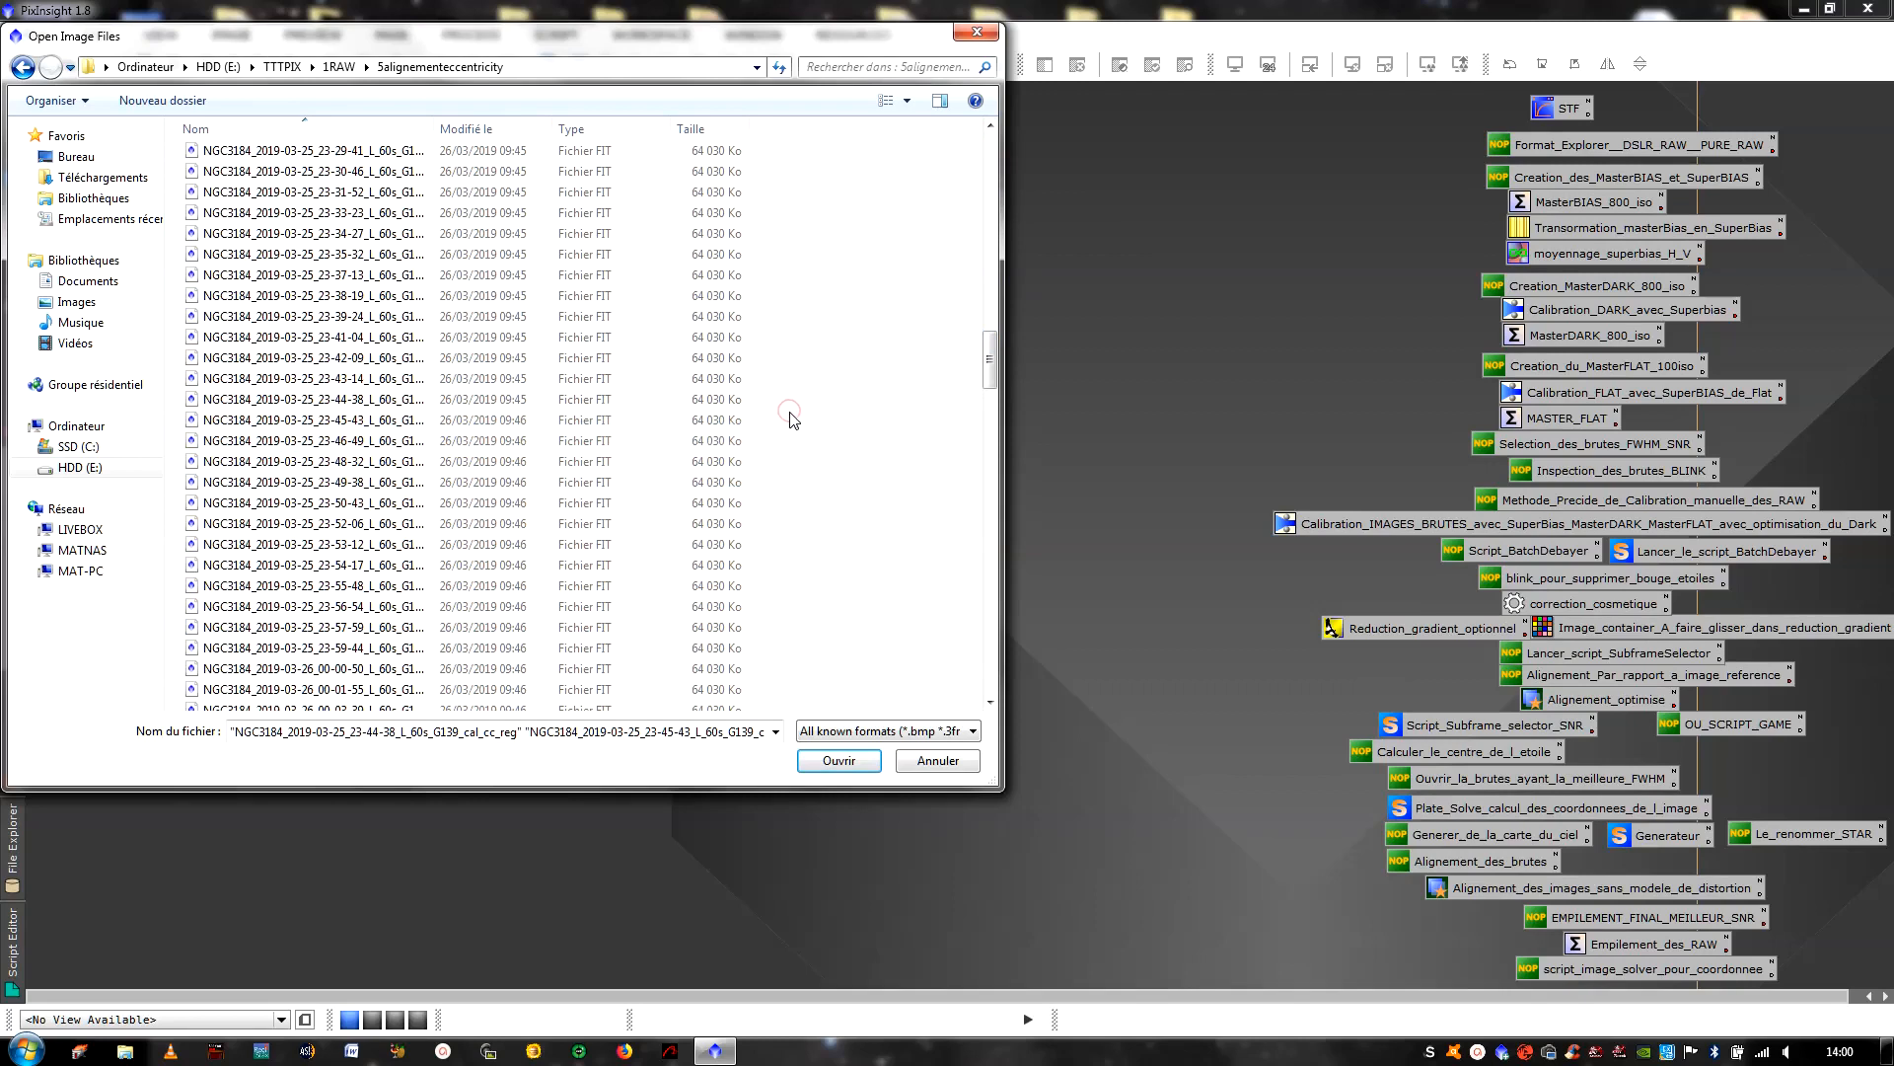
left_click_drag(795, 413, 738, 468)
left_click(822, 755)
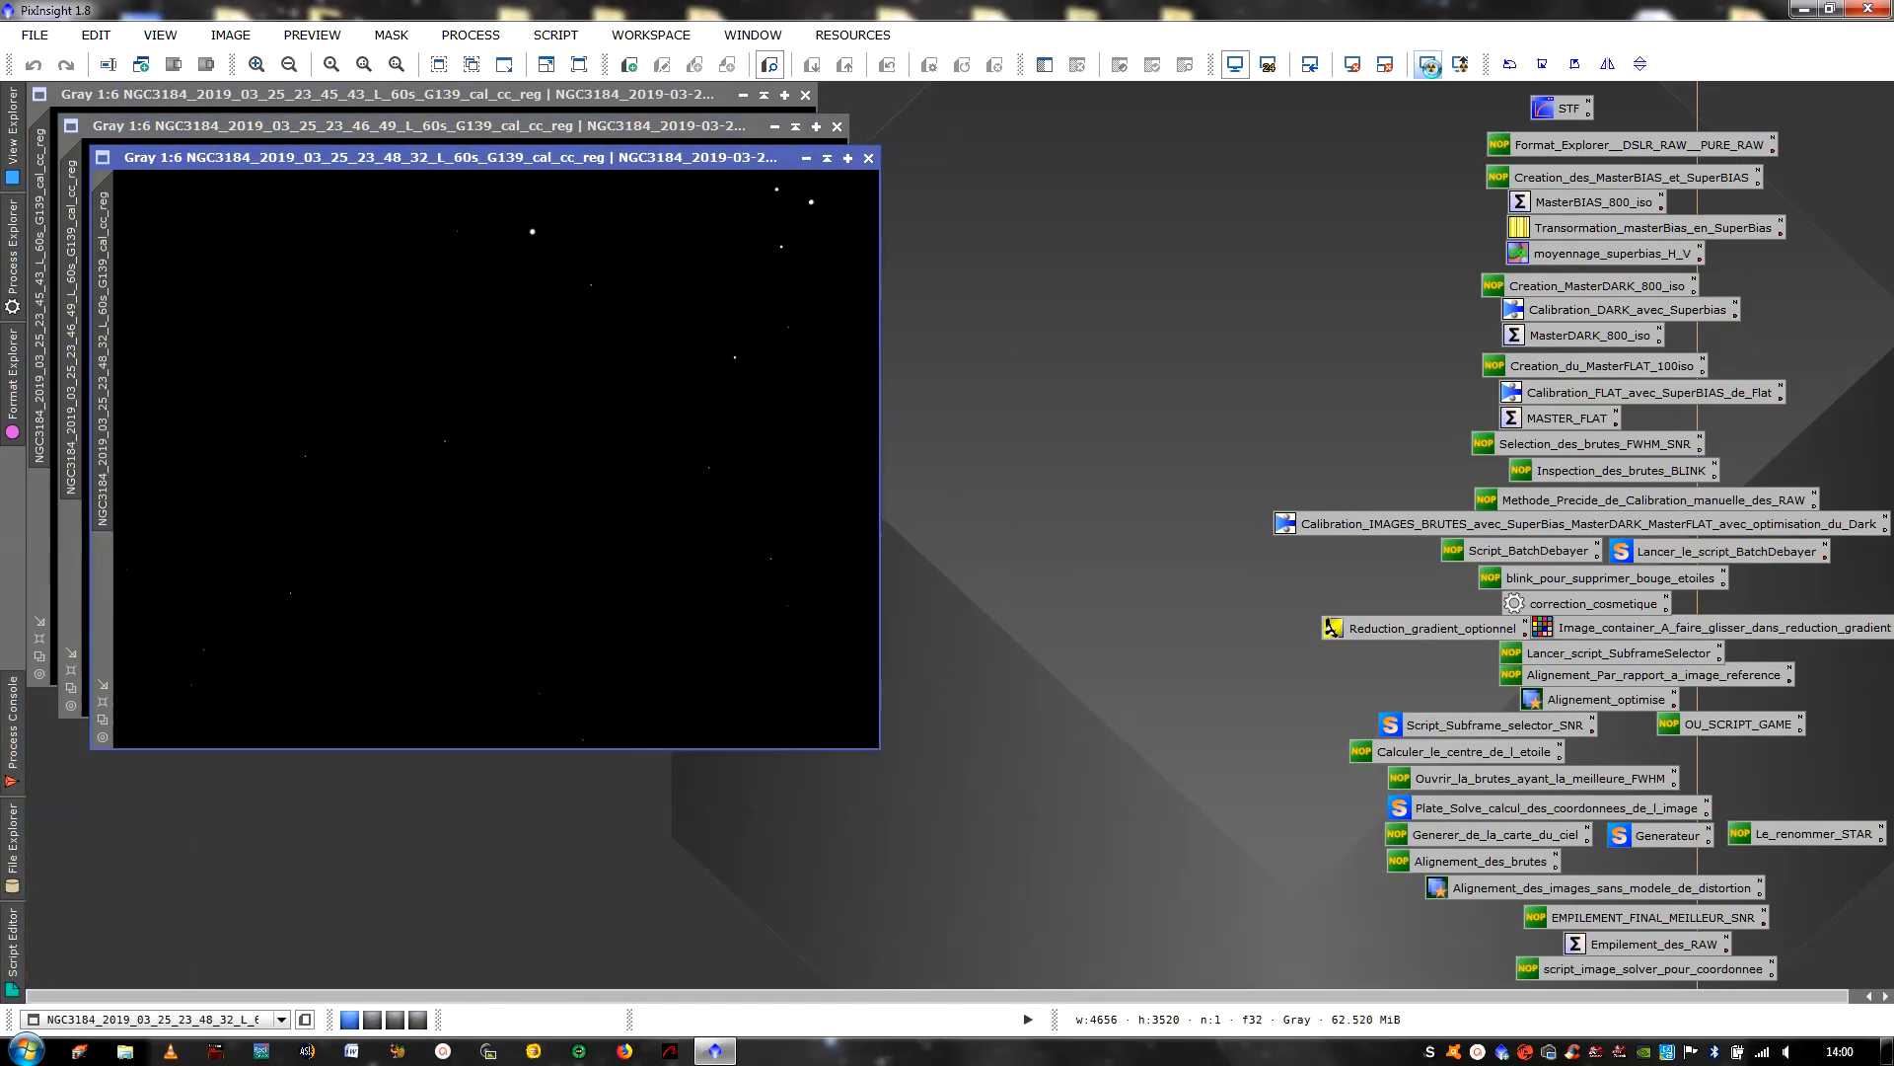
Auto-stretch the display of the three registered frames and spread their windows out to compare the black alignment borders
left_click_drag(759, 160, 999, 284)
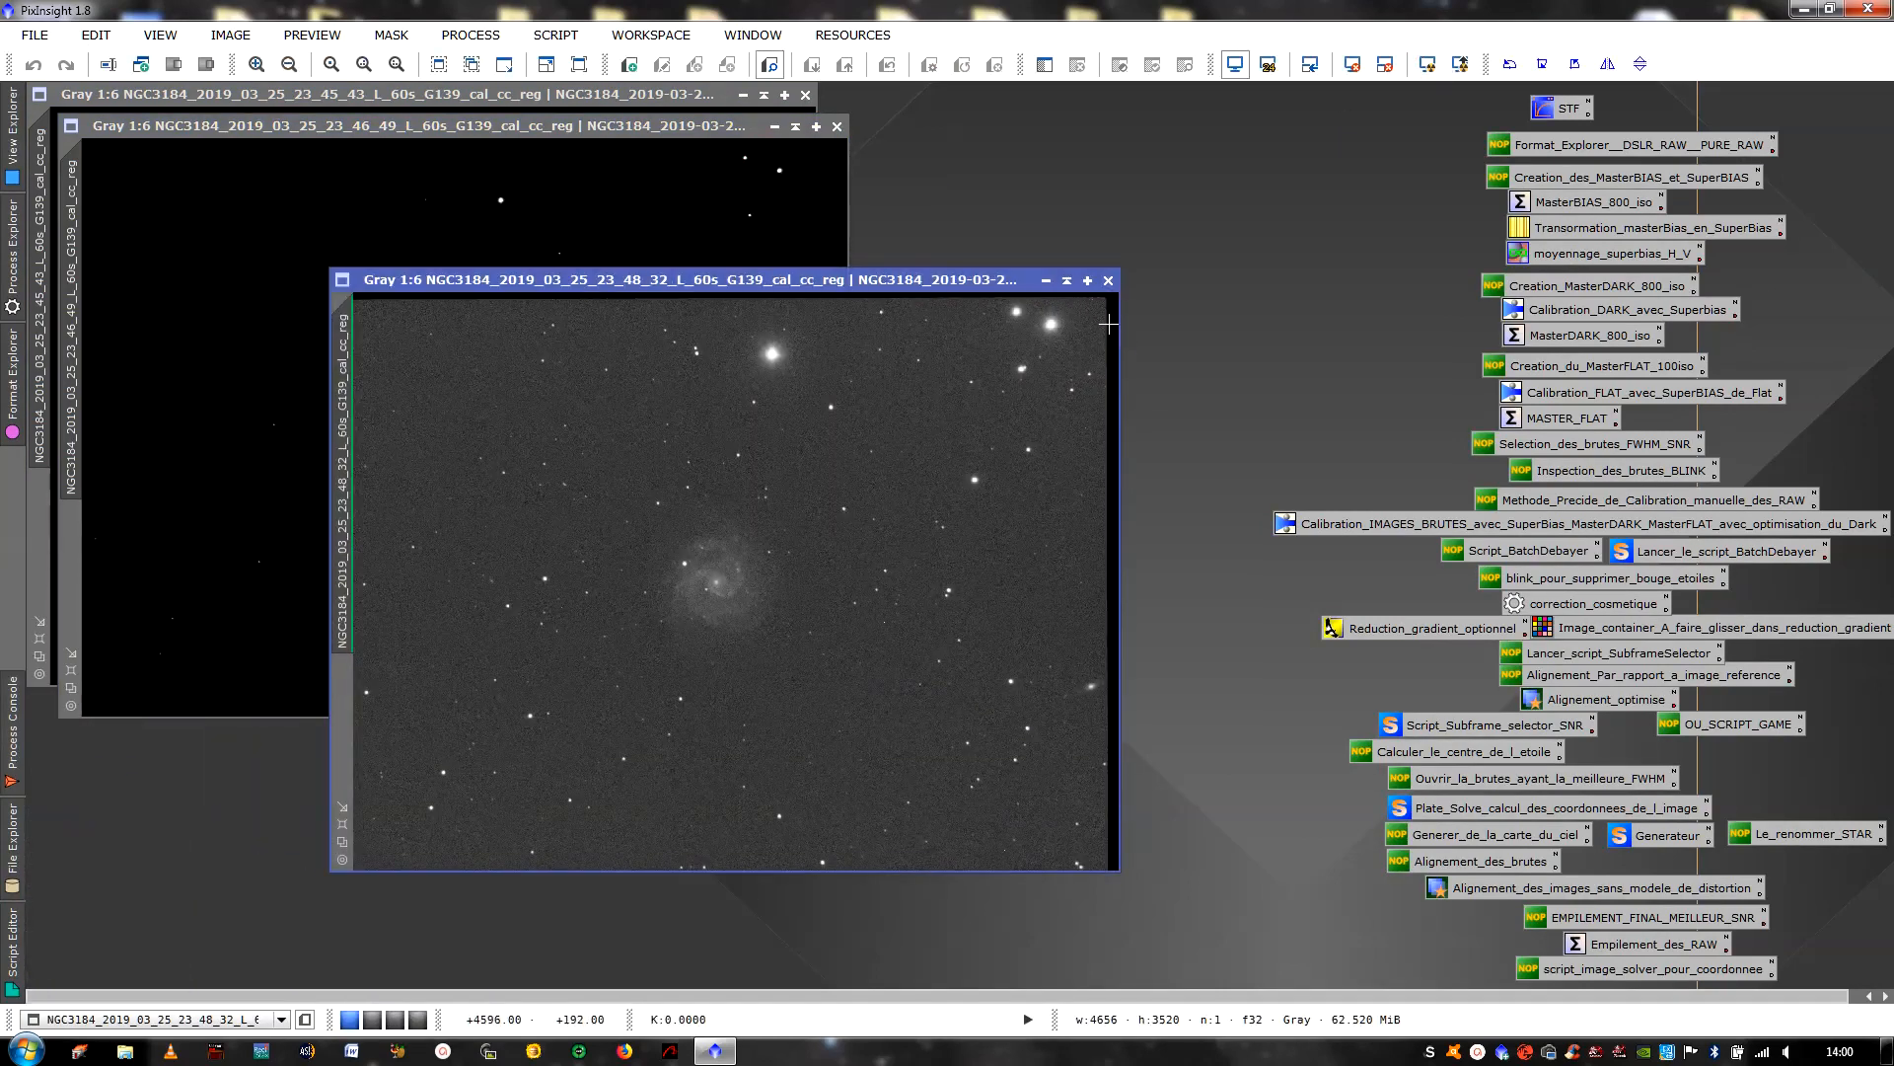
left_click(688, 223)
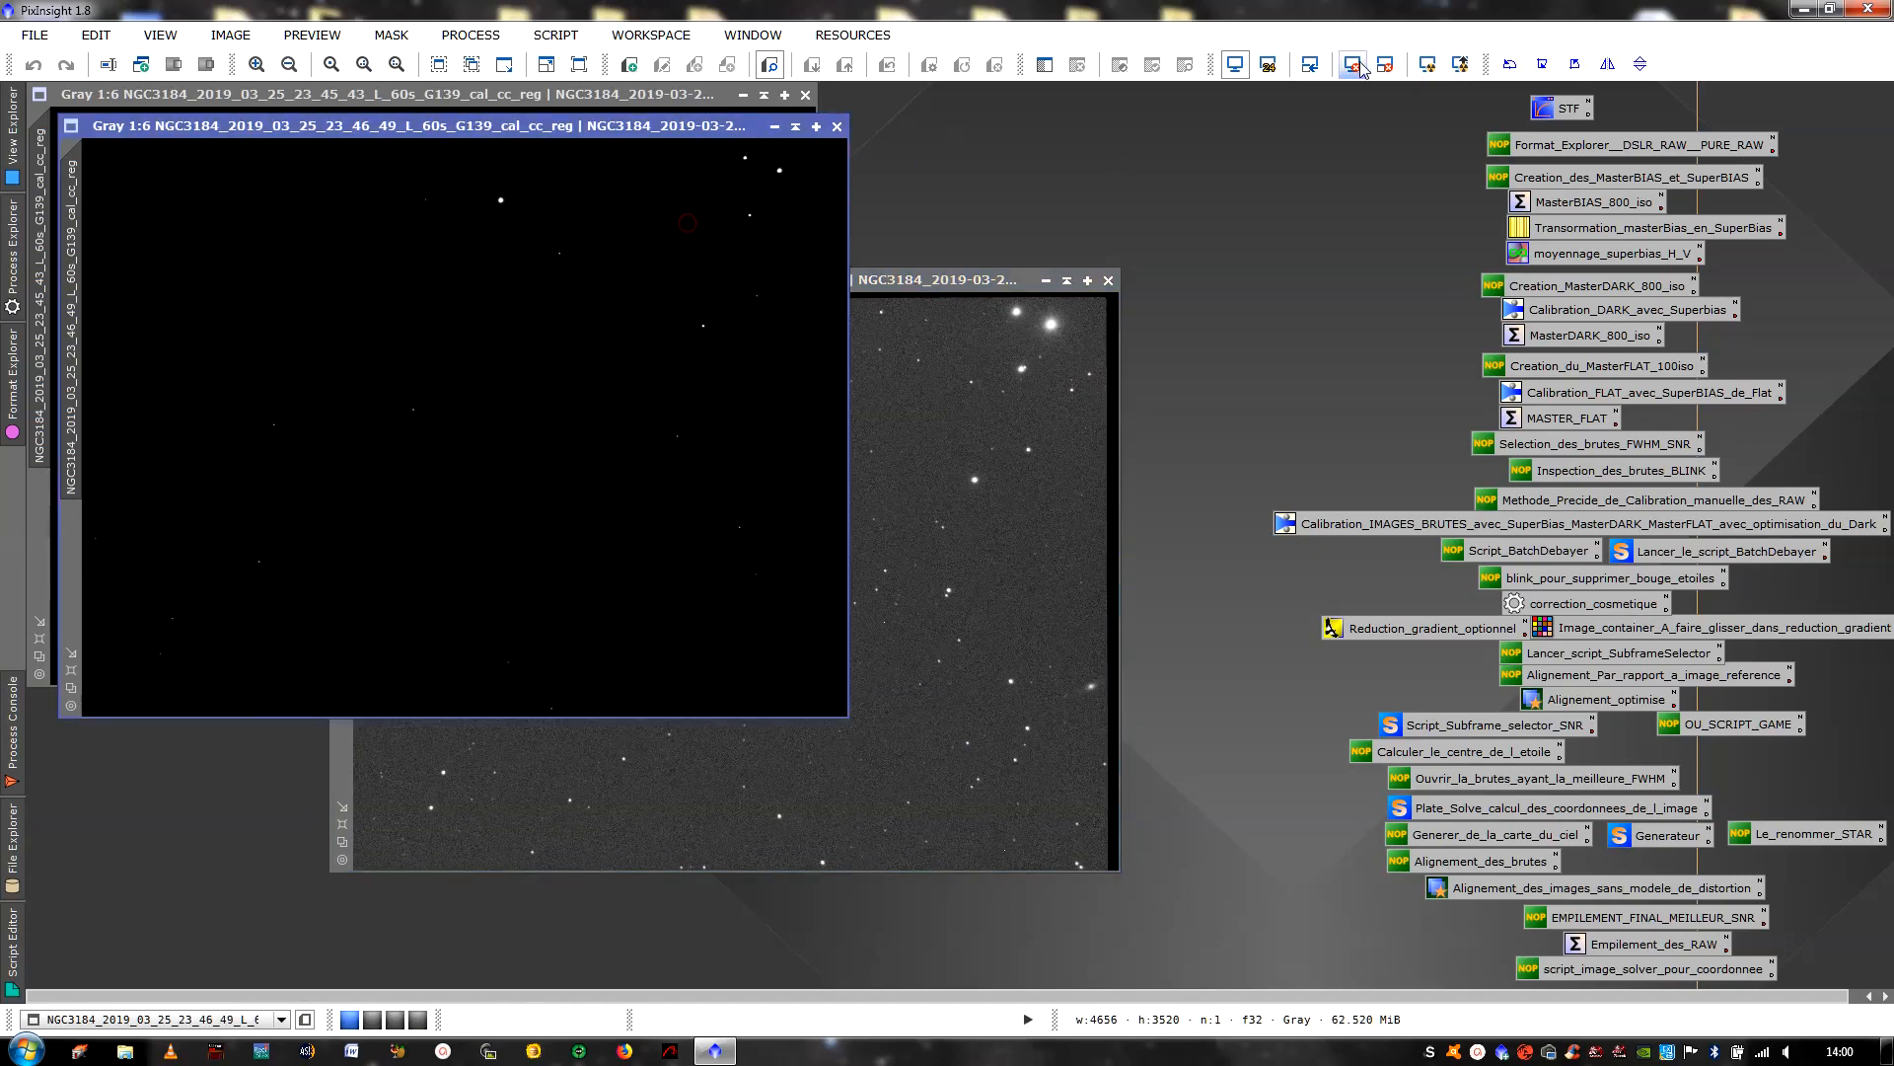
left_click(1431, 63)
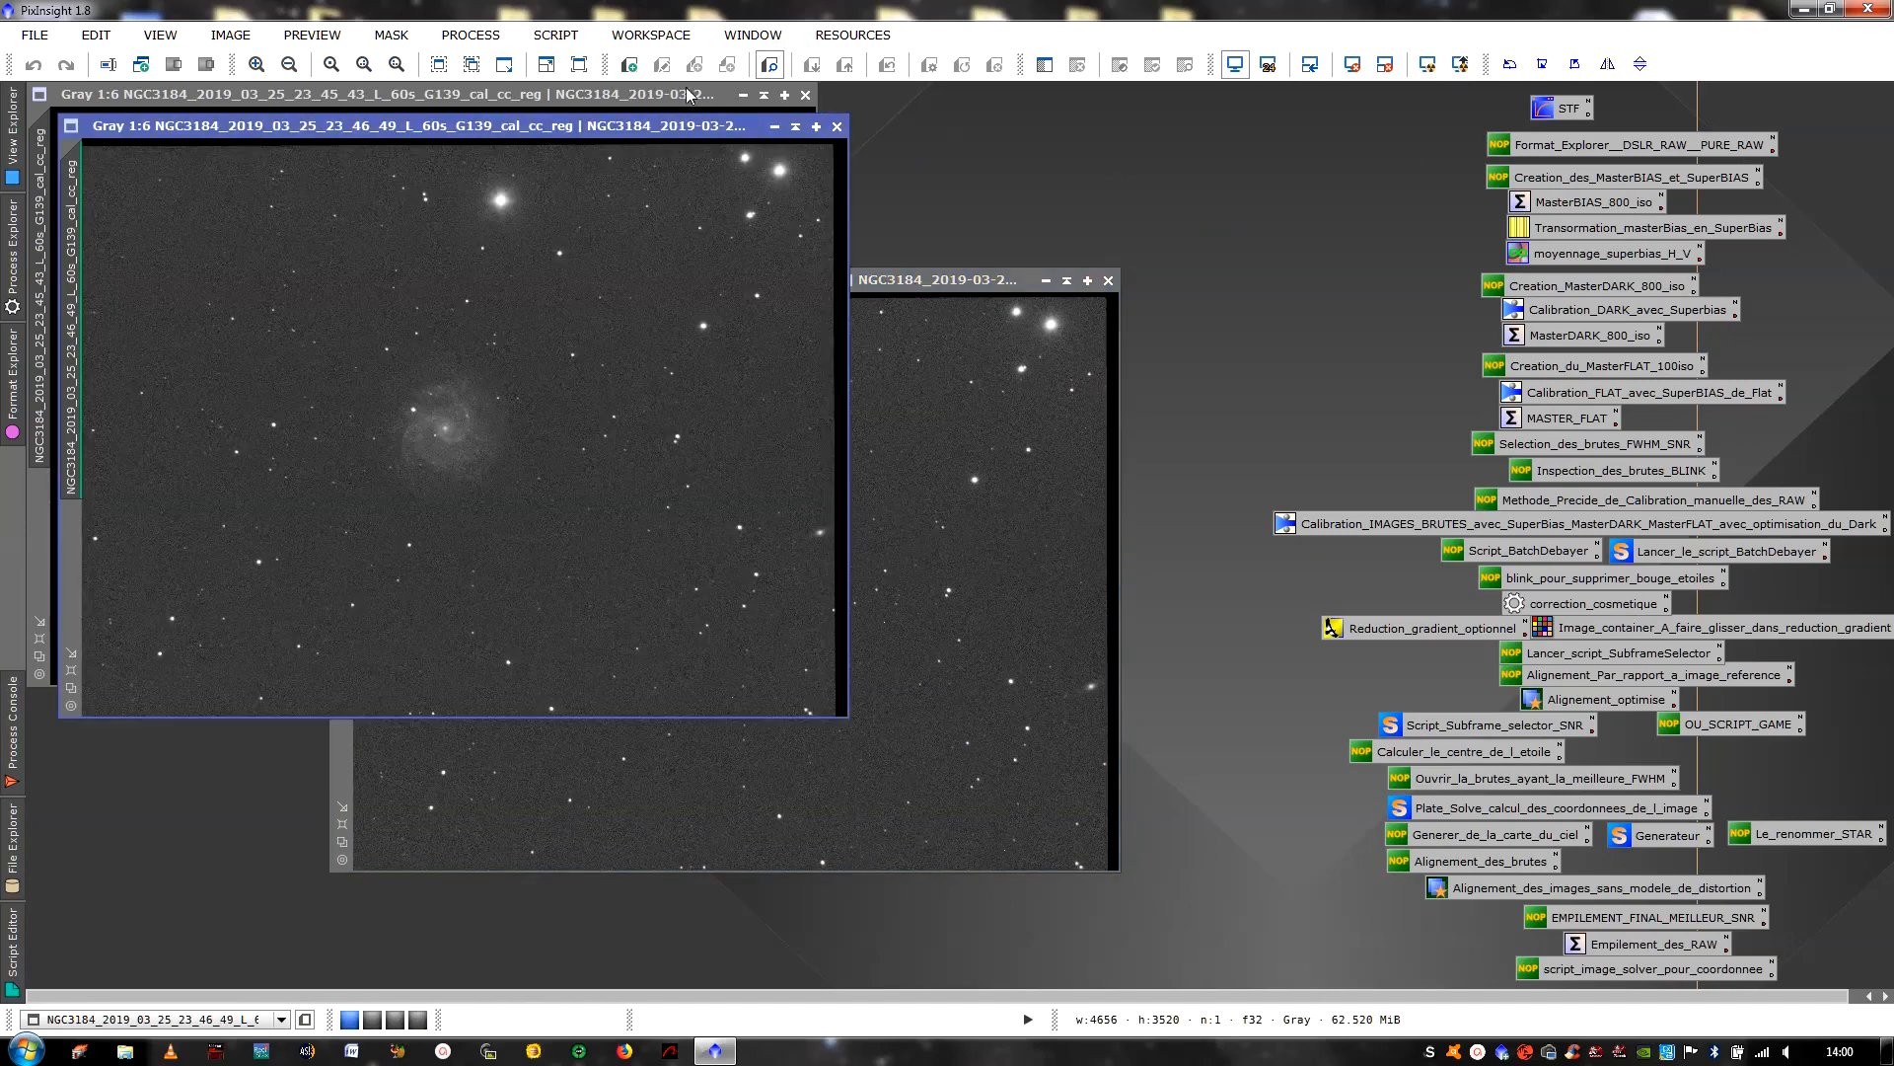
left_click(655, 93)
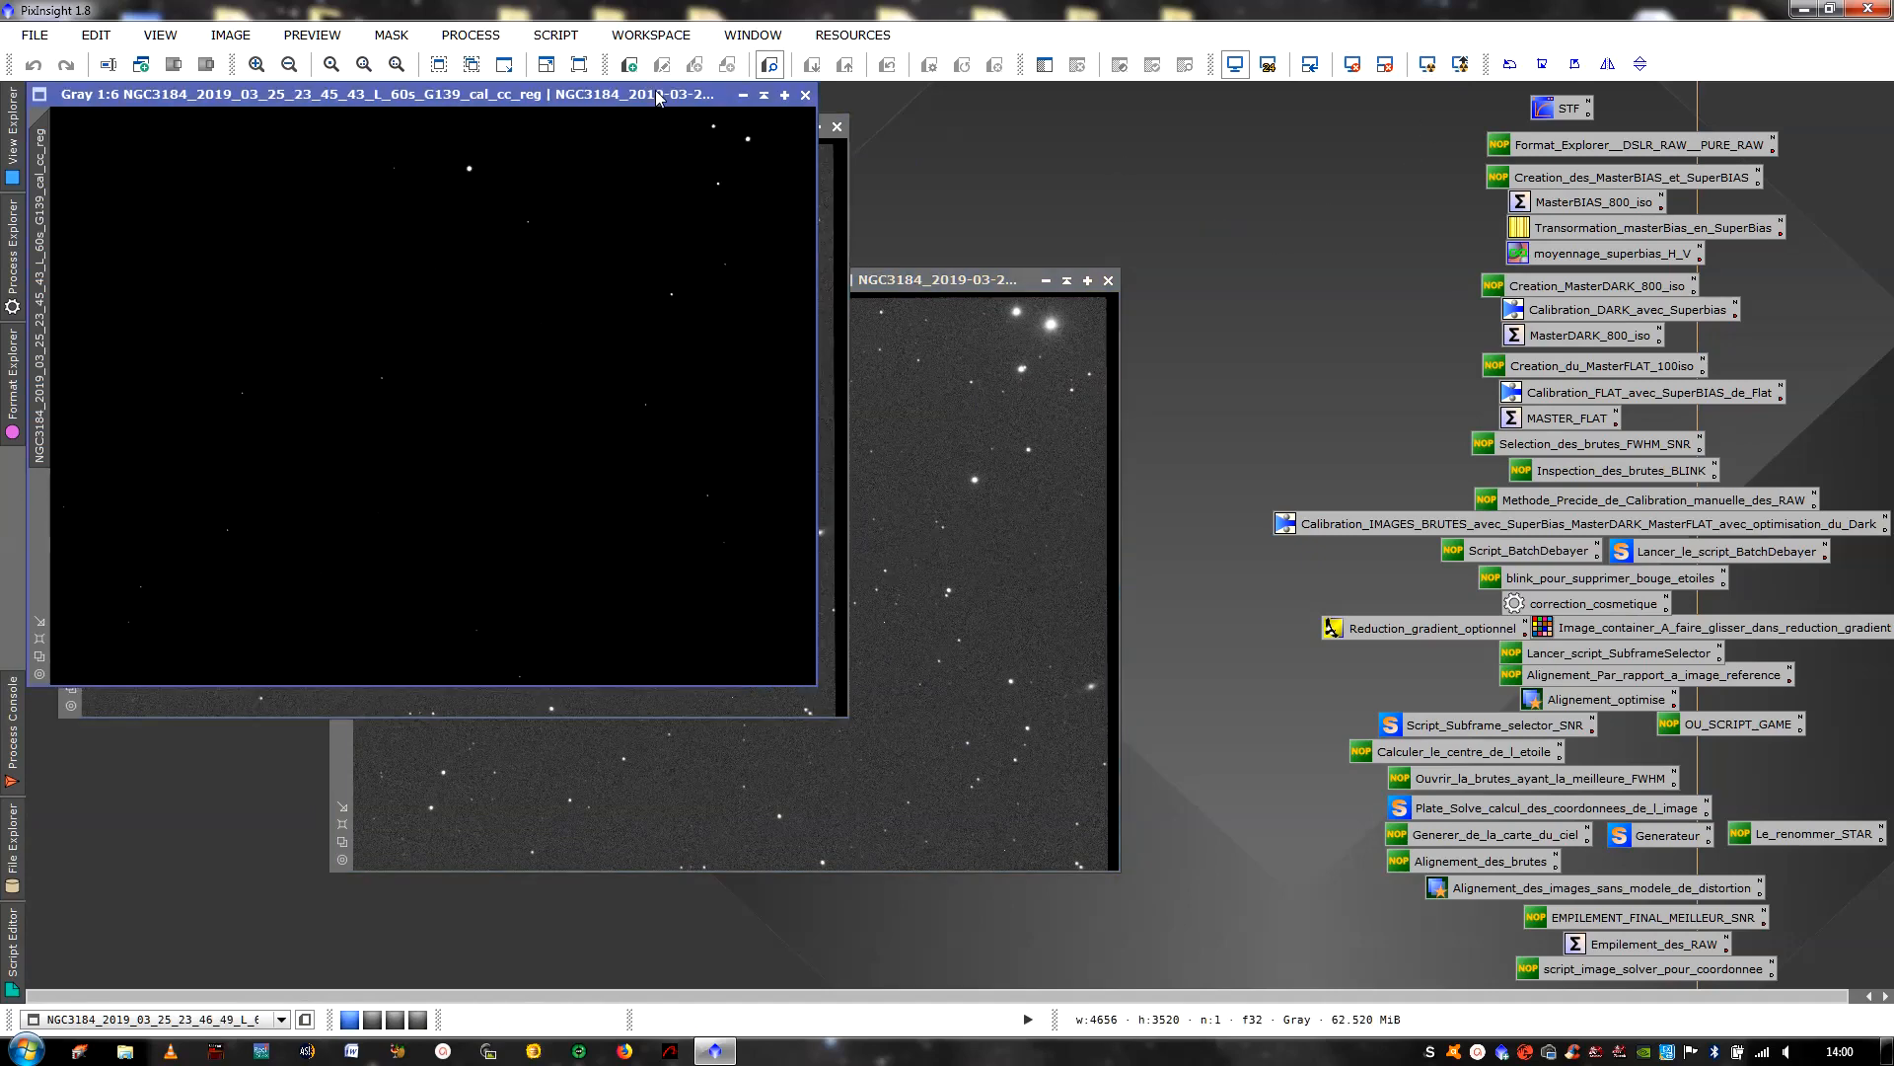
left_click(1428, 64)
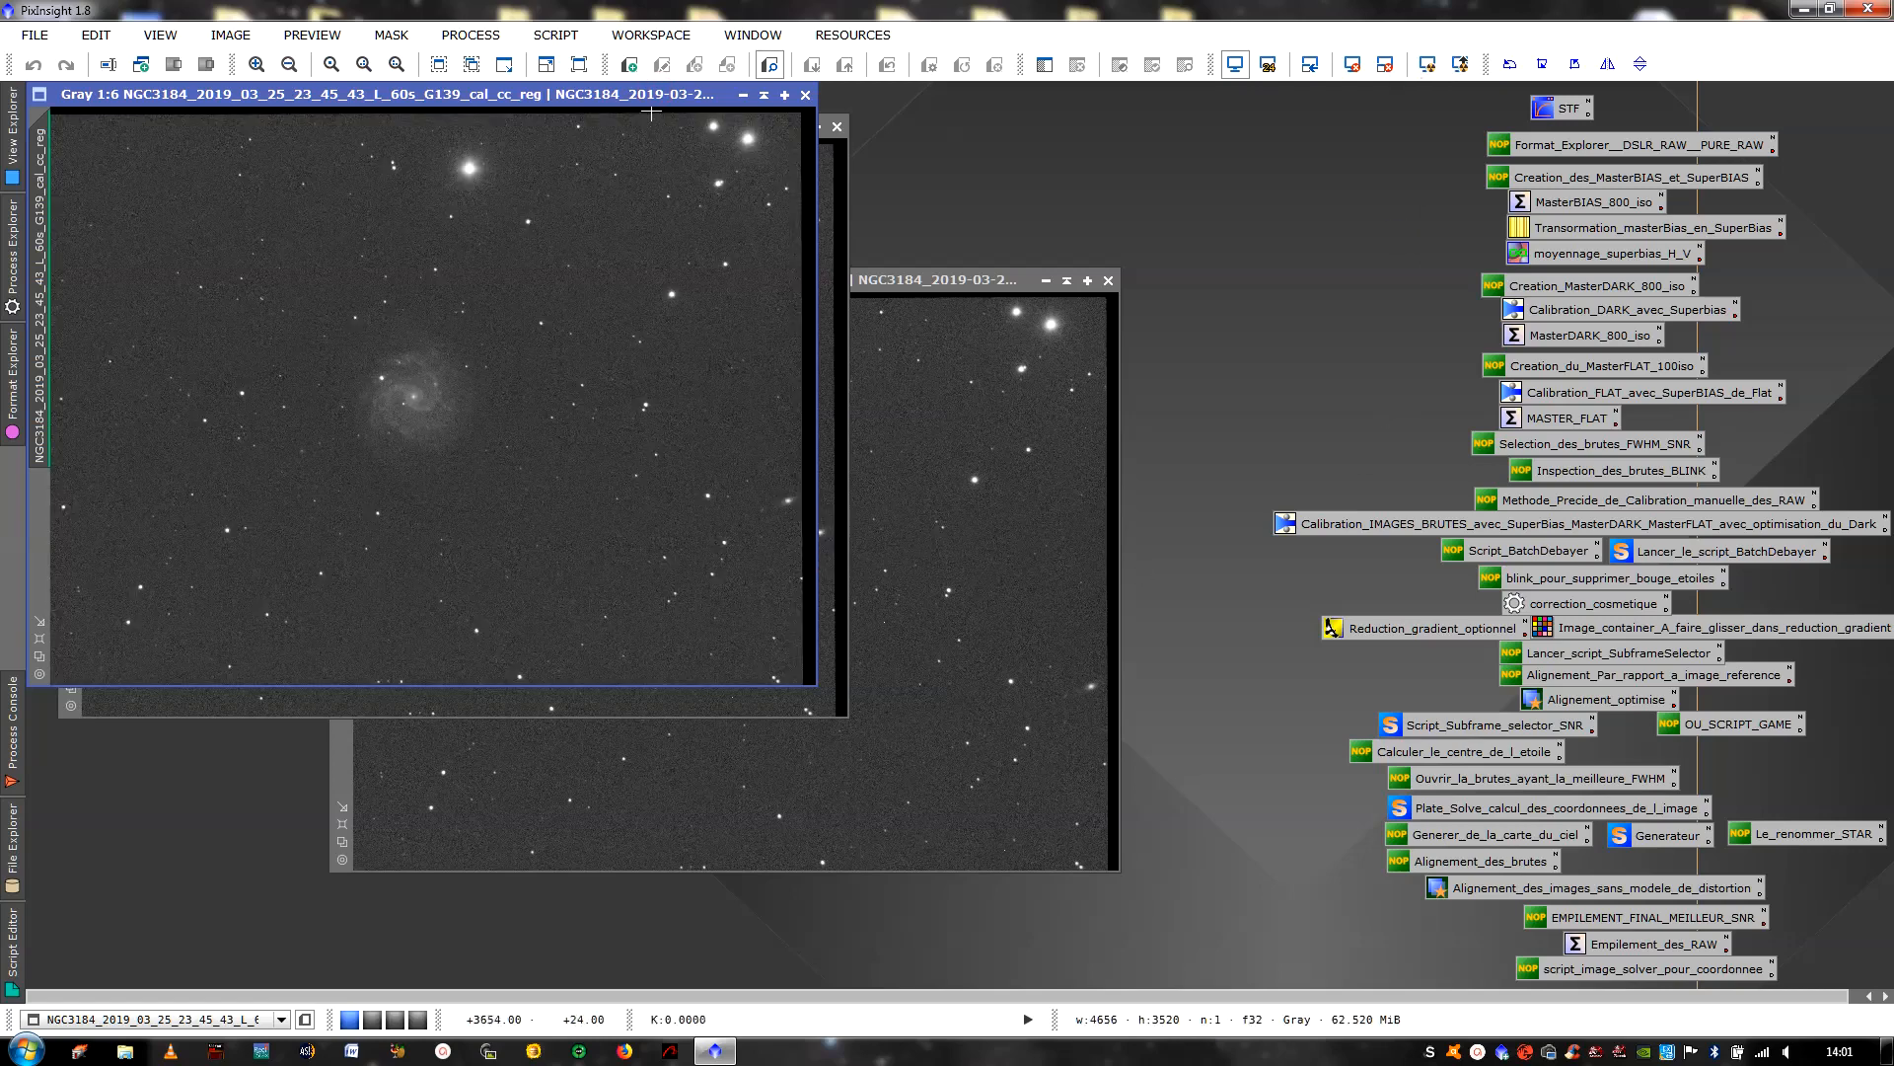
left_click_drag(655, 101, 697, 287)
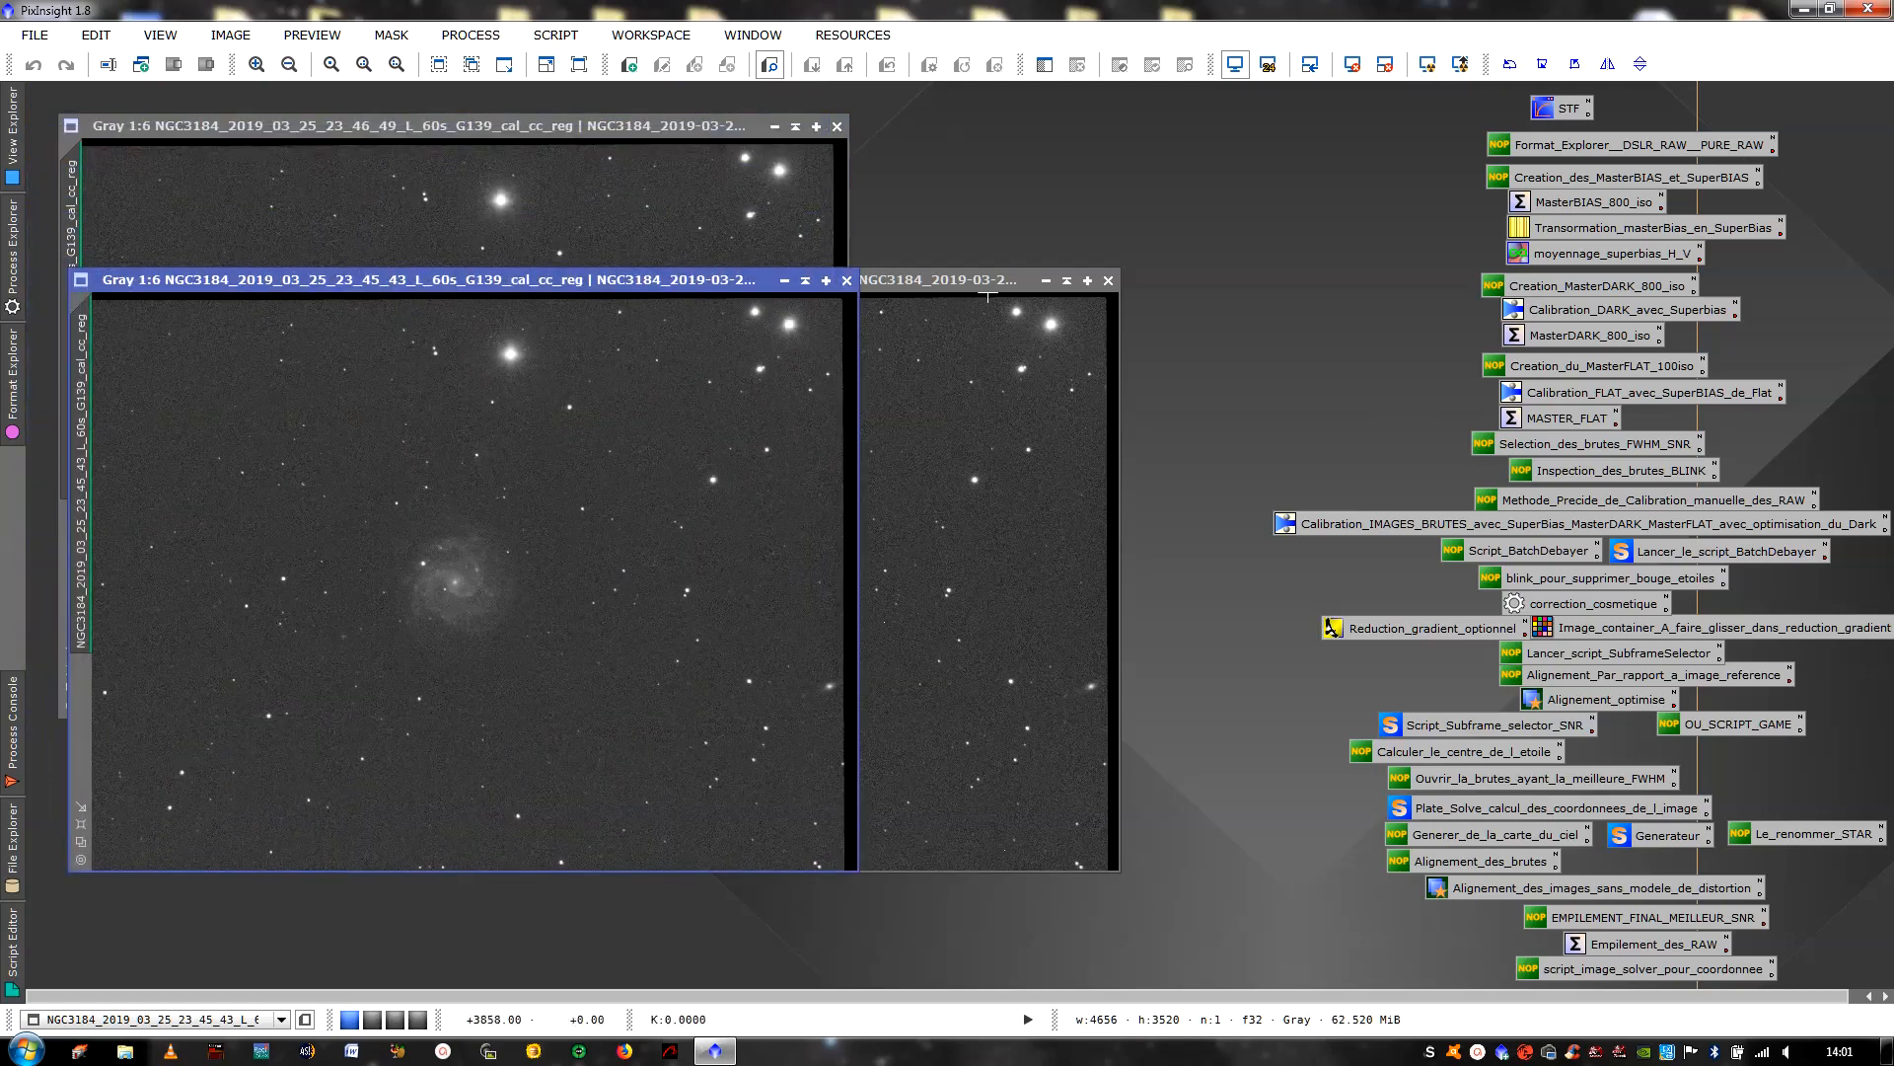
left_click_drag(994, 286, 886, 304)
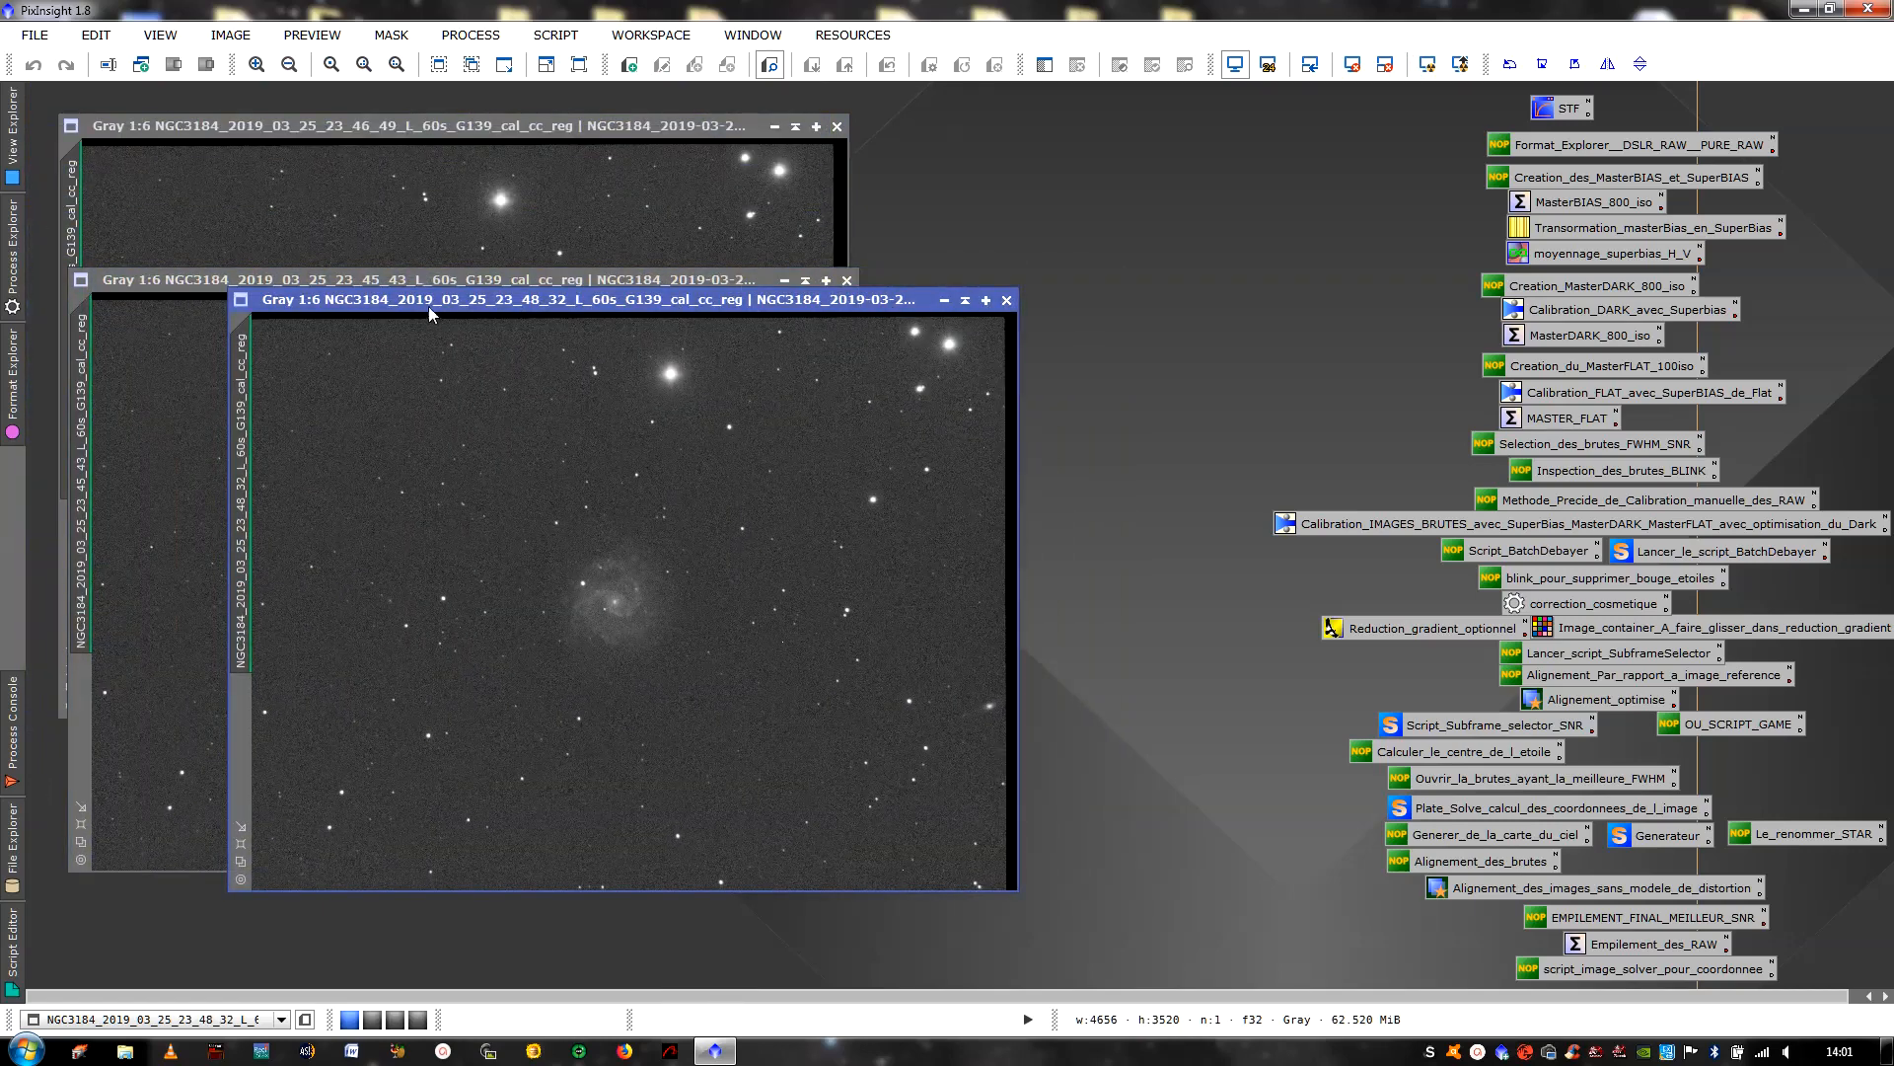
Open the registered frame 2019-03-26_02-01-02, auto-stretch its display and place it beside the earlier frames for comparison
double_click(1103, 312)
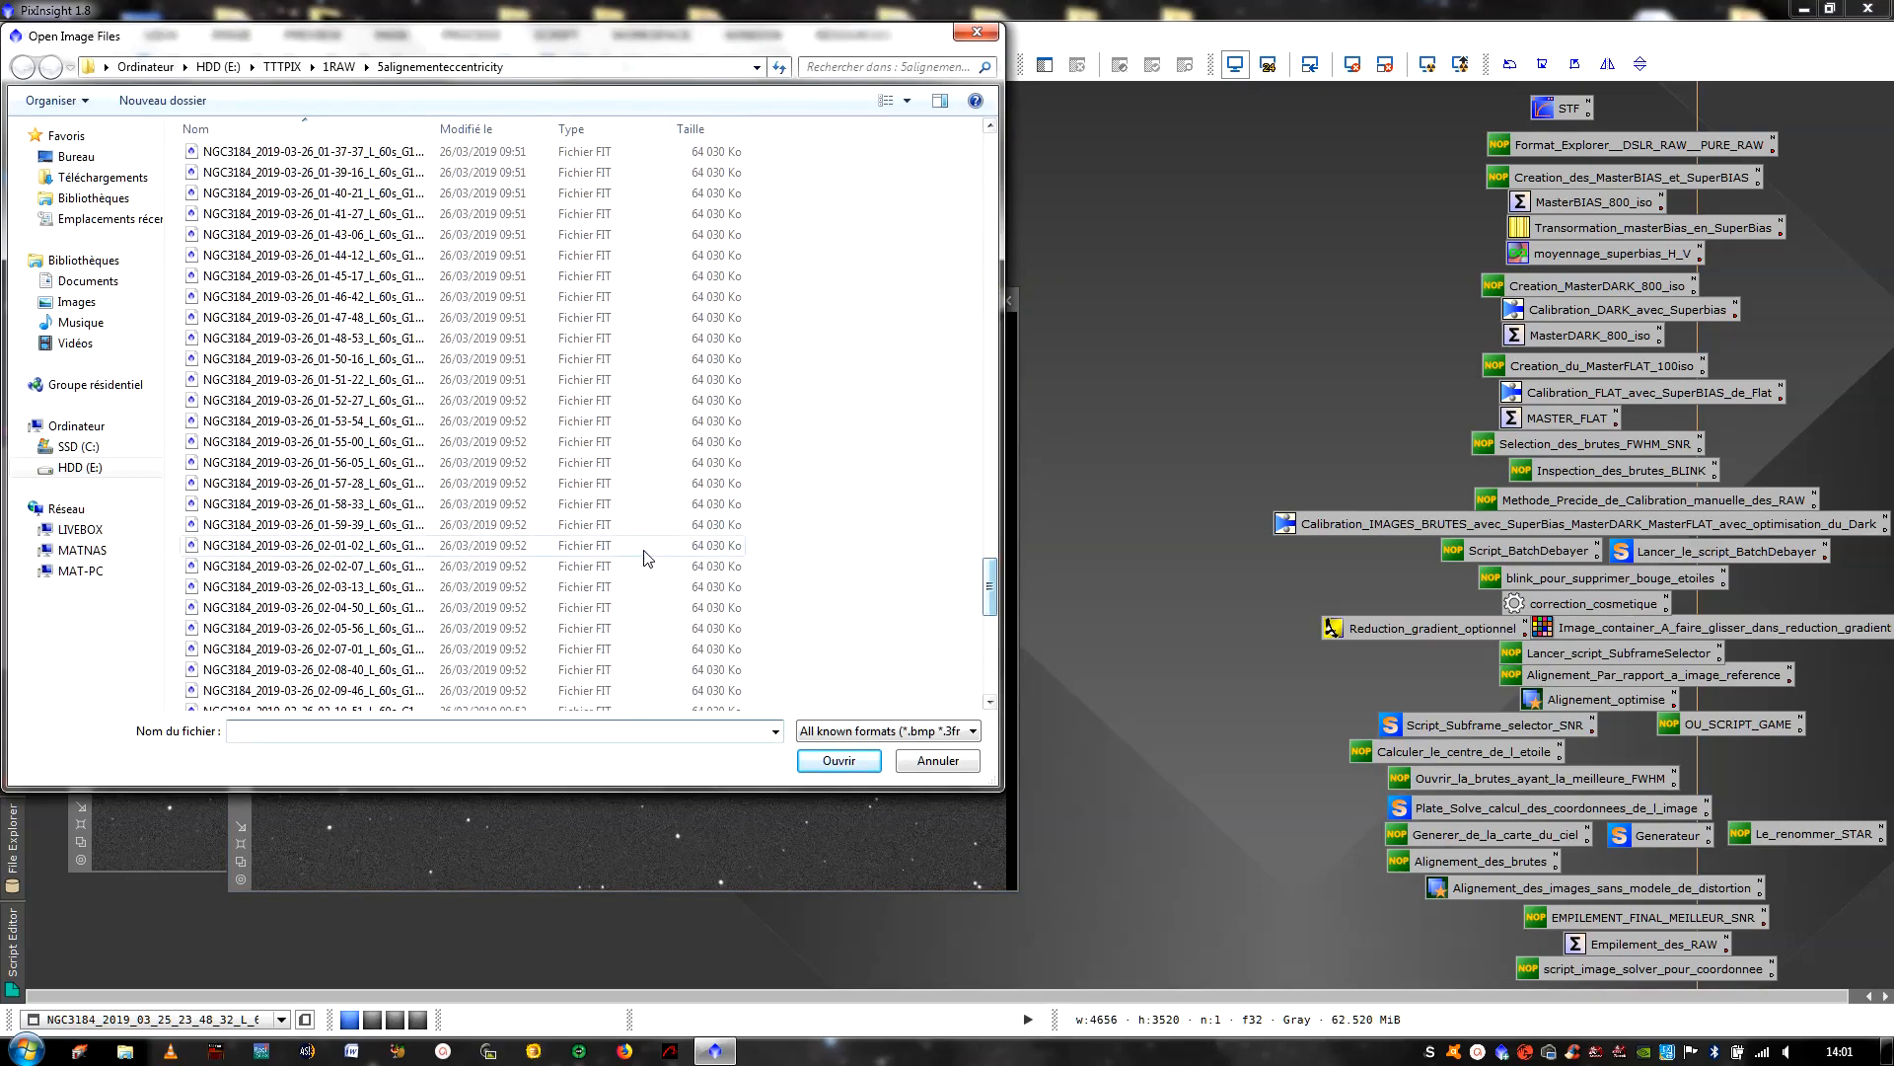
key("Escape")
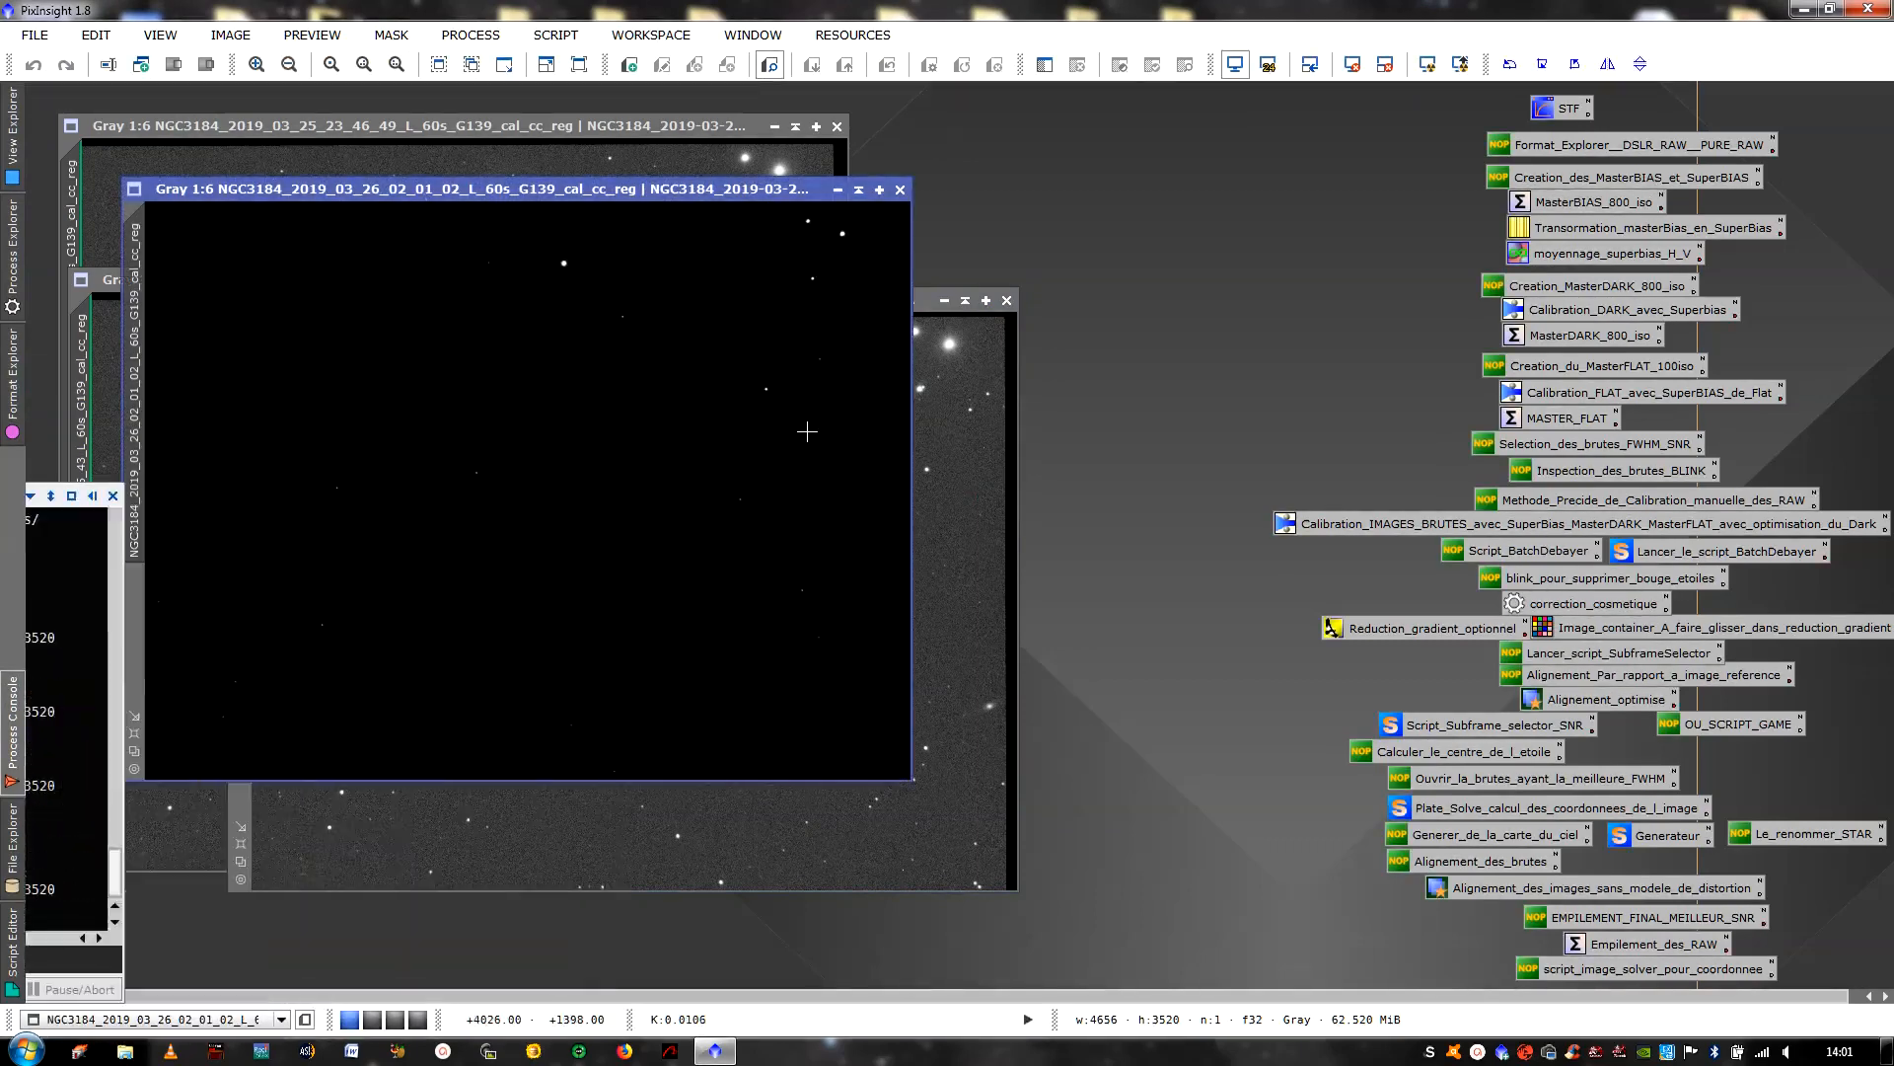
left_click(1425, 69)
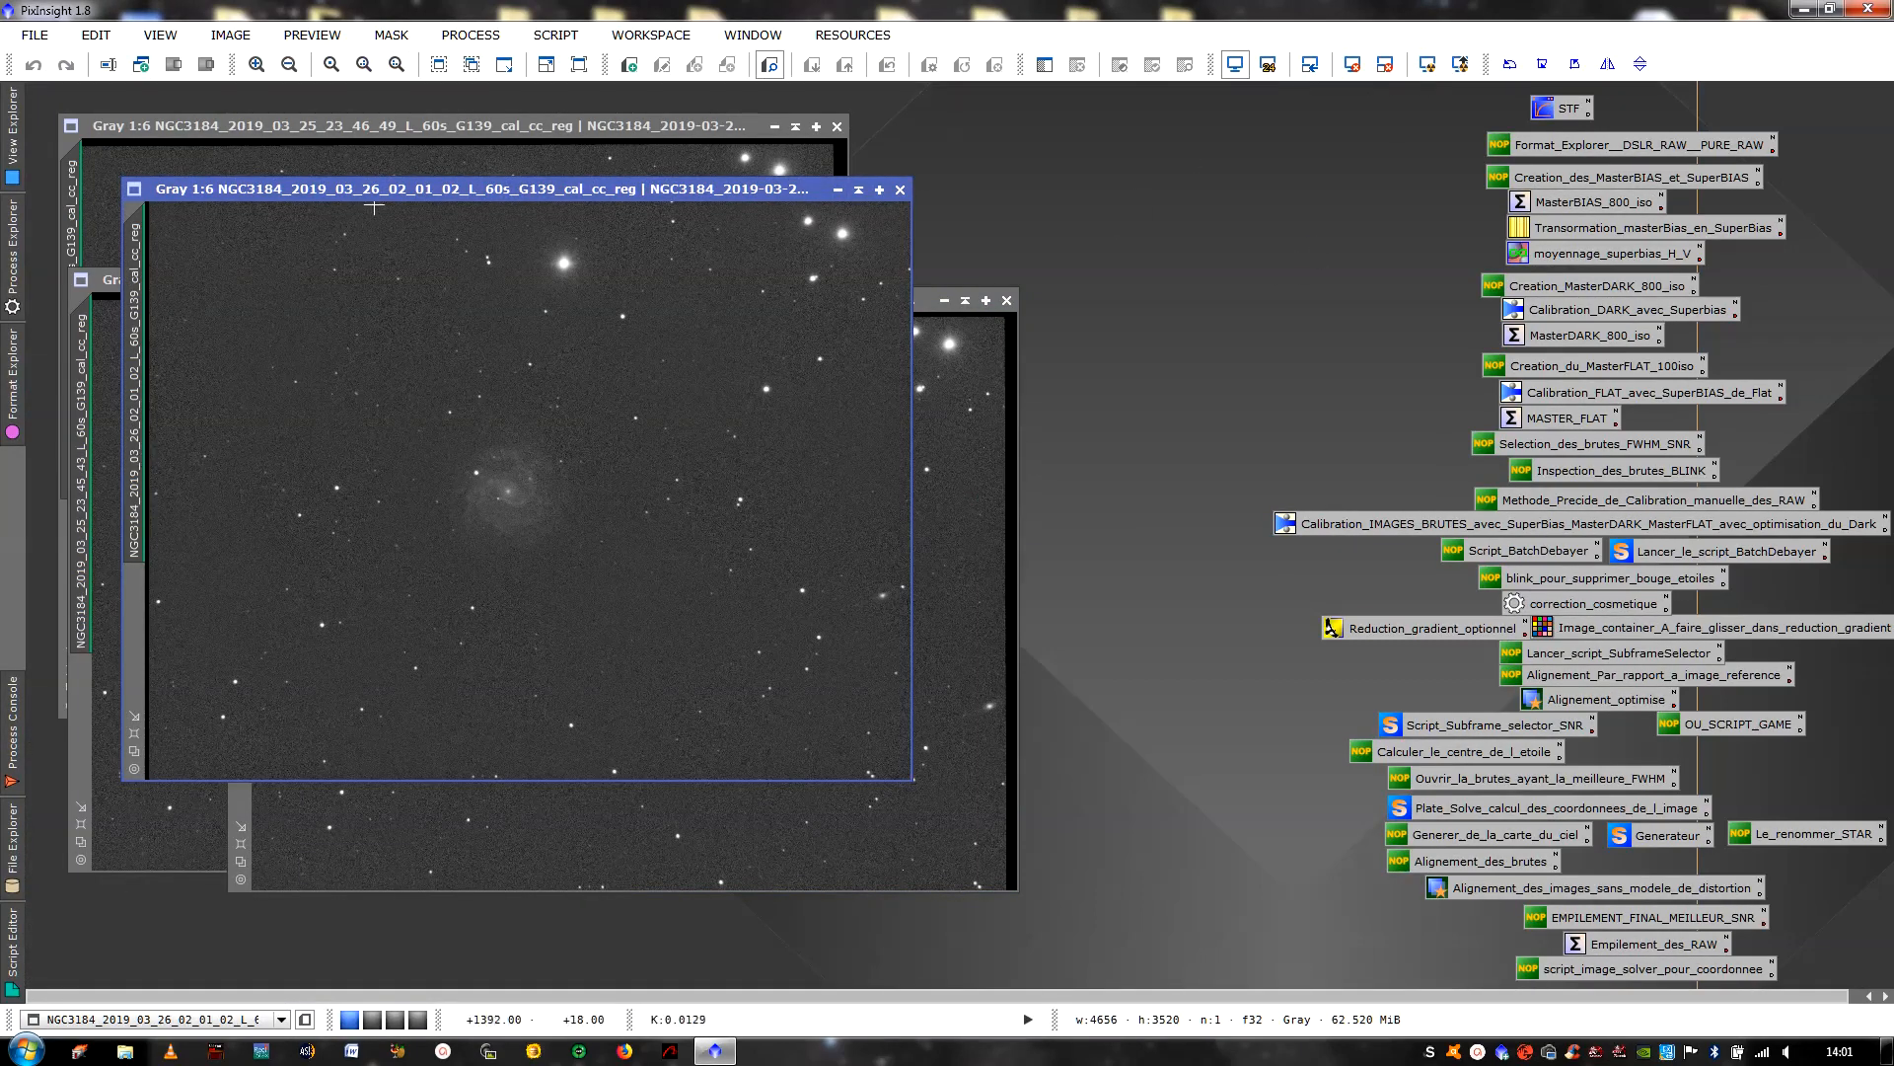
left_click_drag(385, 194, 666, 268)
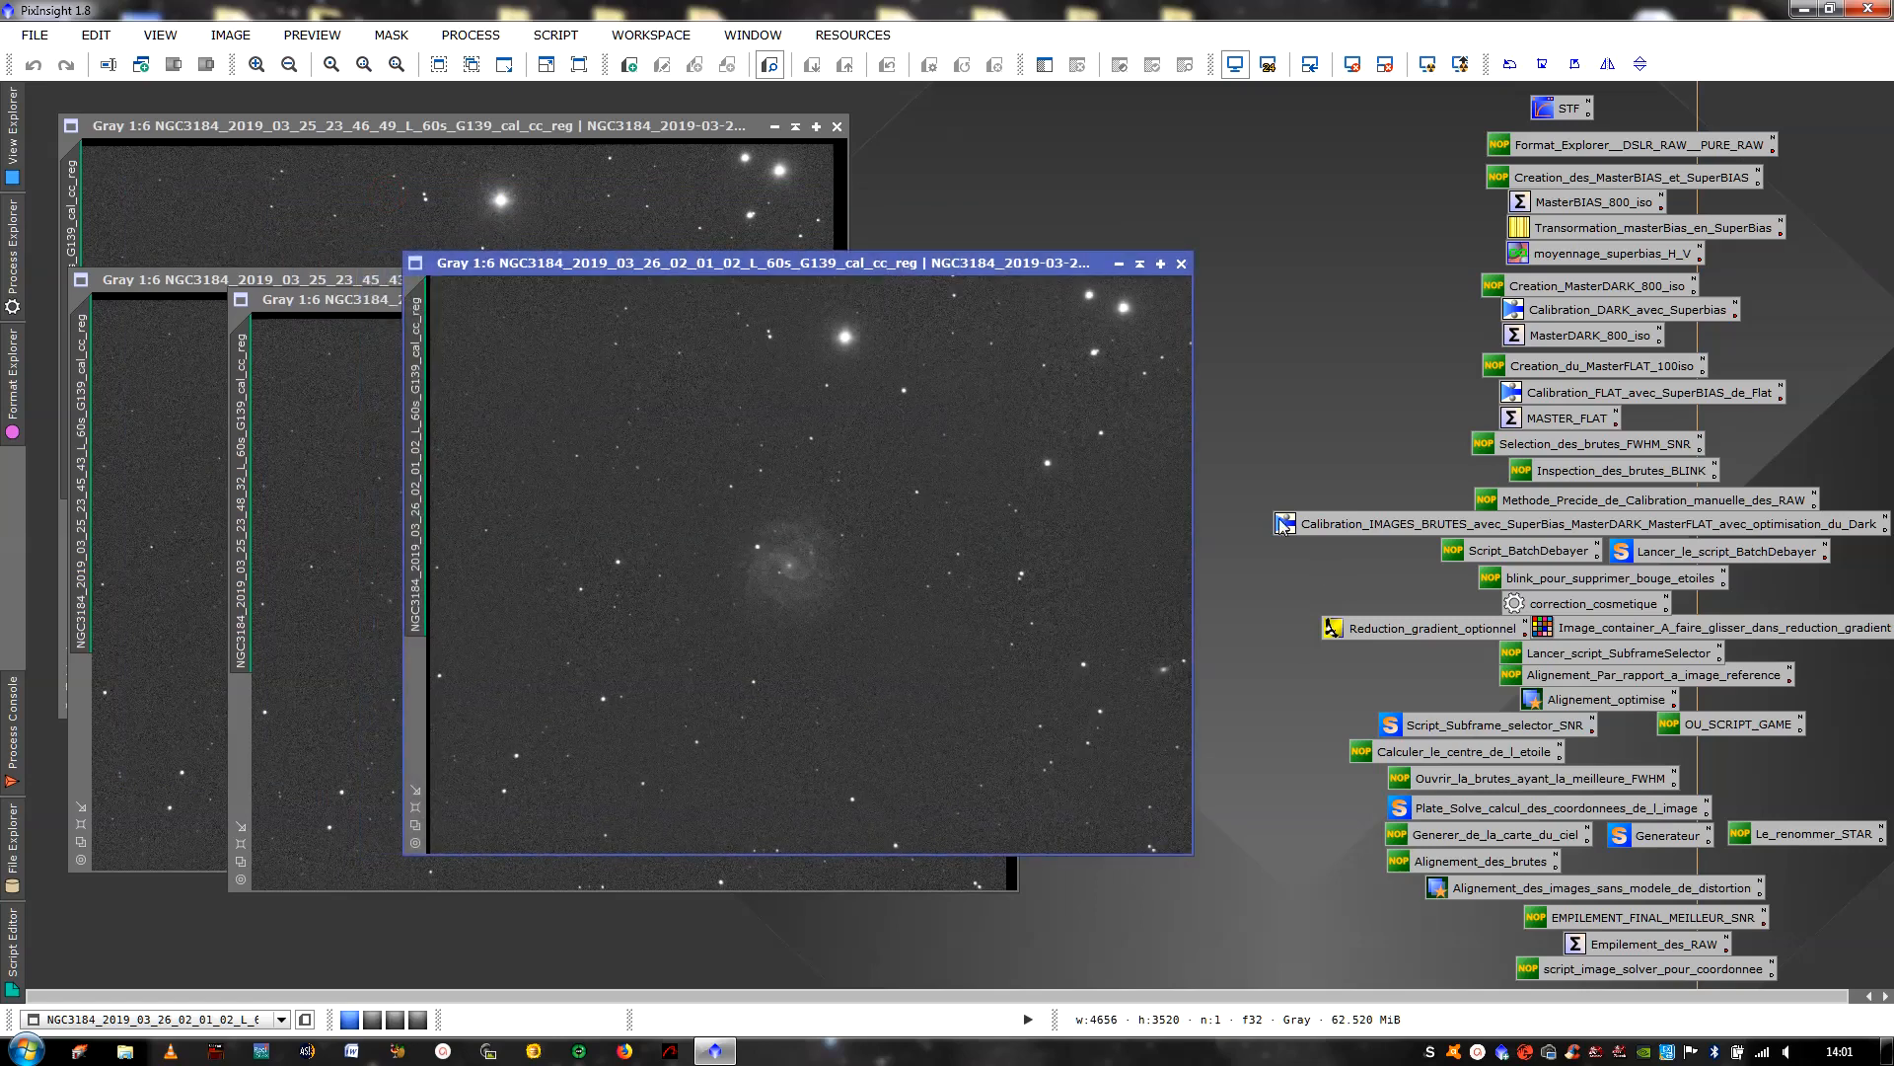
left_click_drag(985, 261, 872, 352)
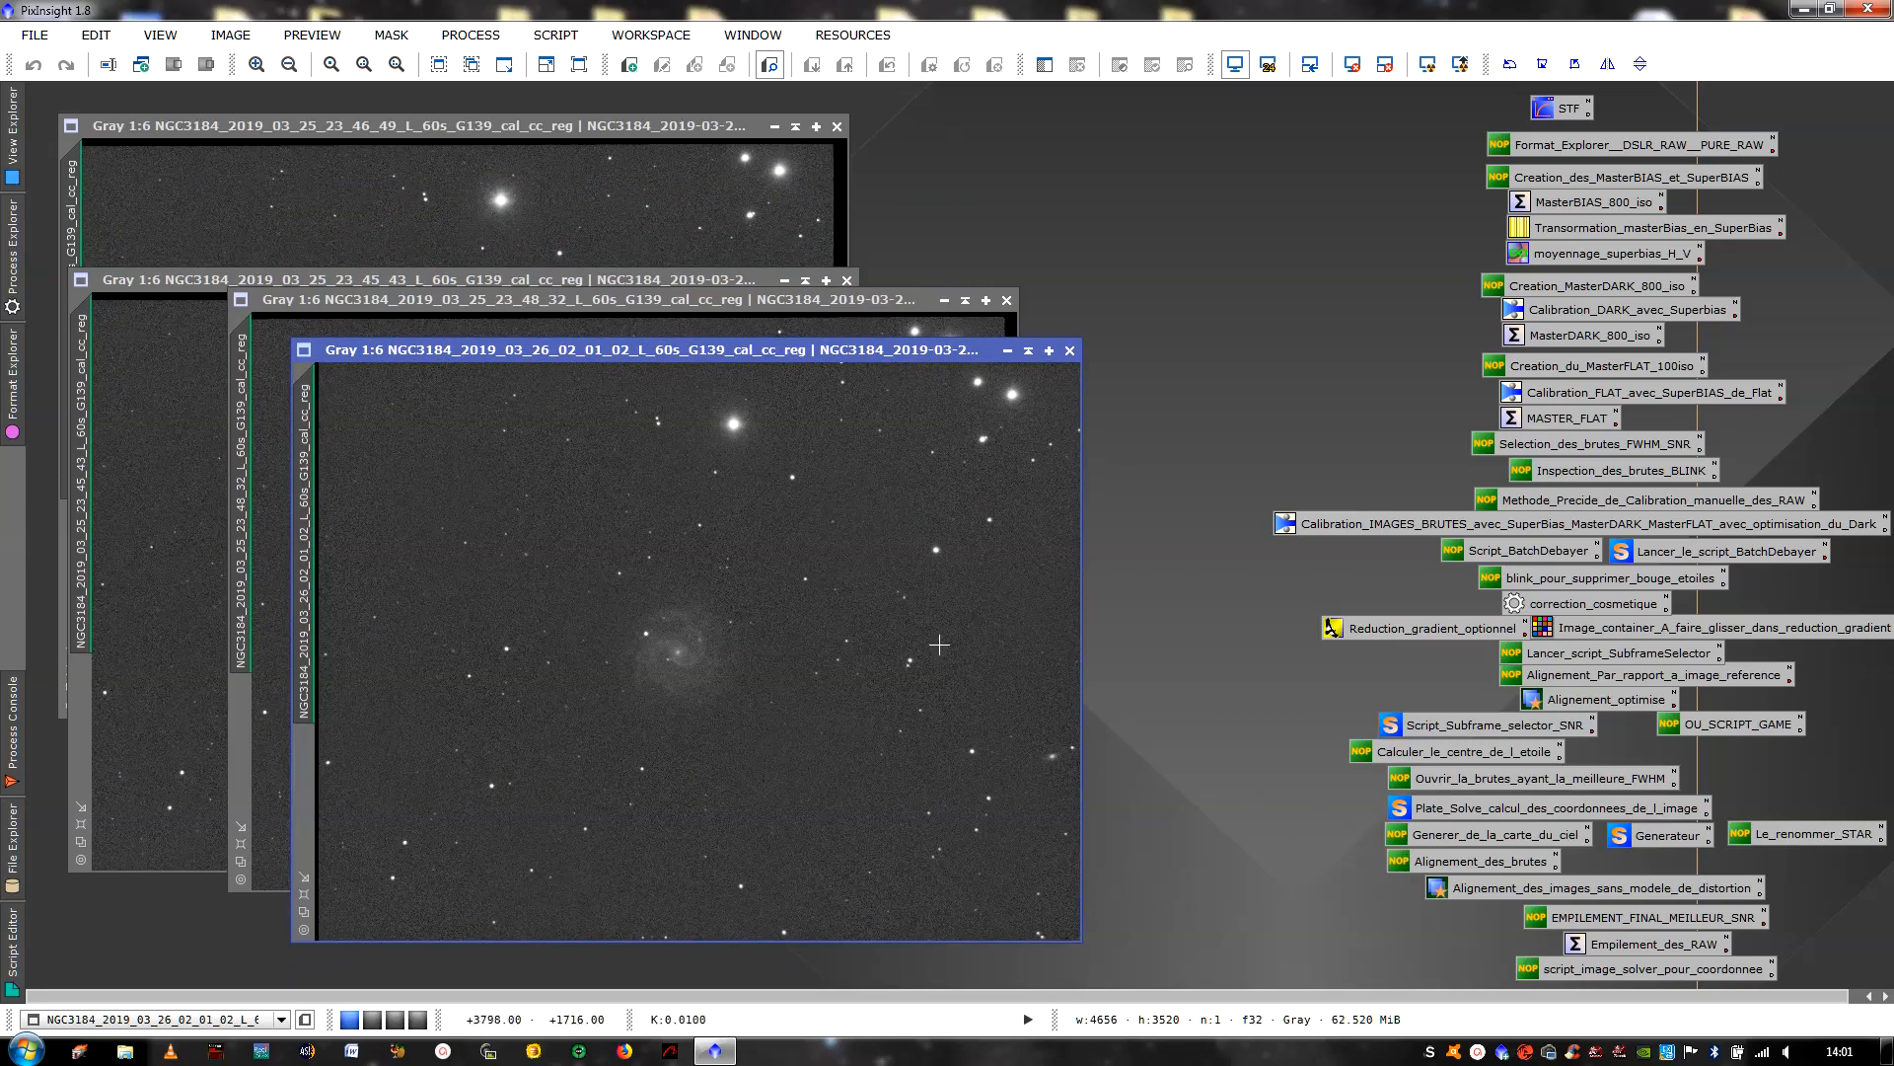
Bring the 23_45_43 frame forward for a last look and close all four registered images
left_click(169, 298)
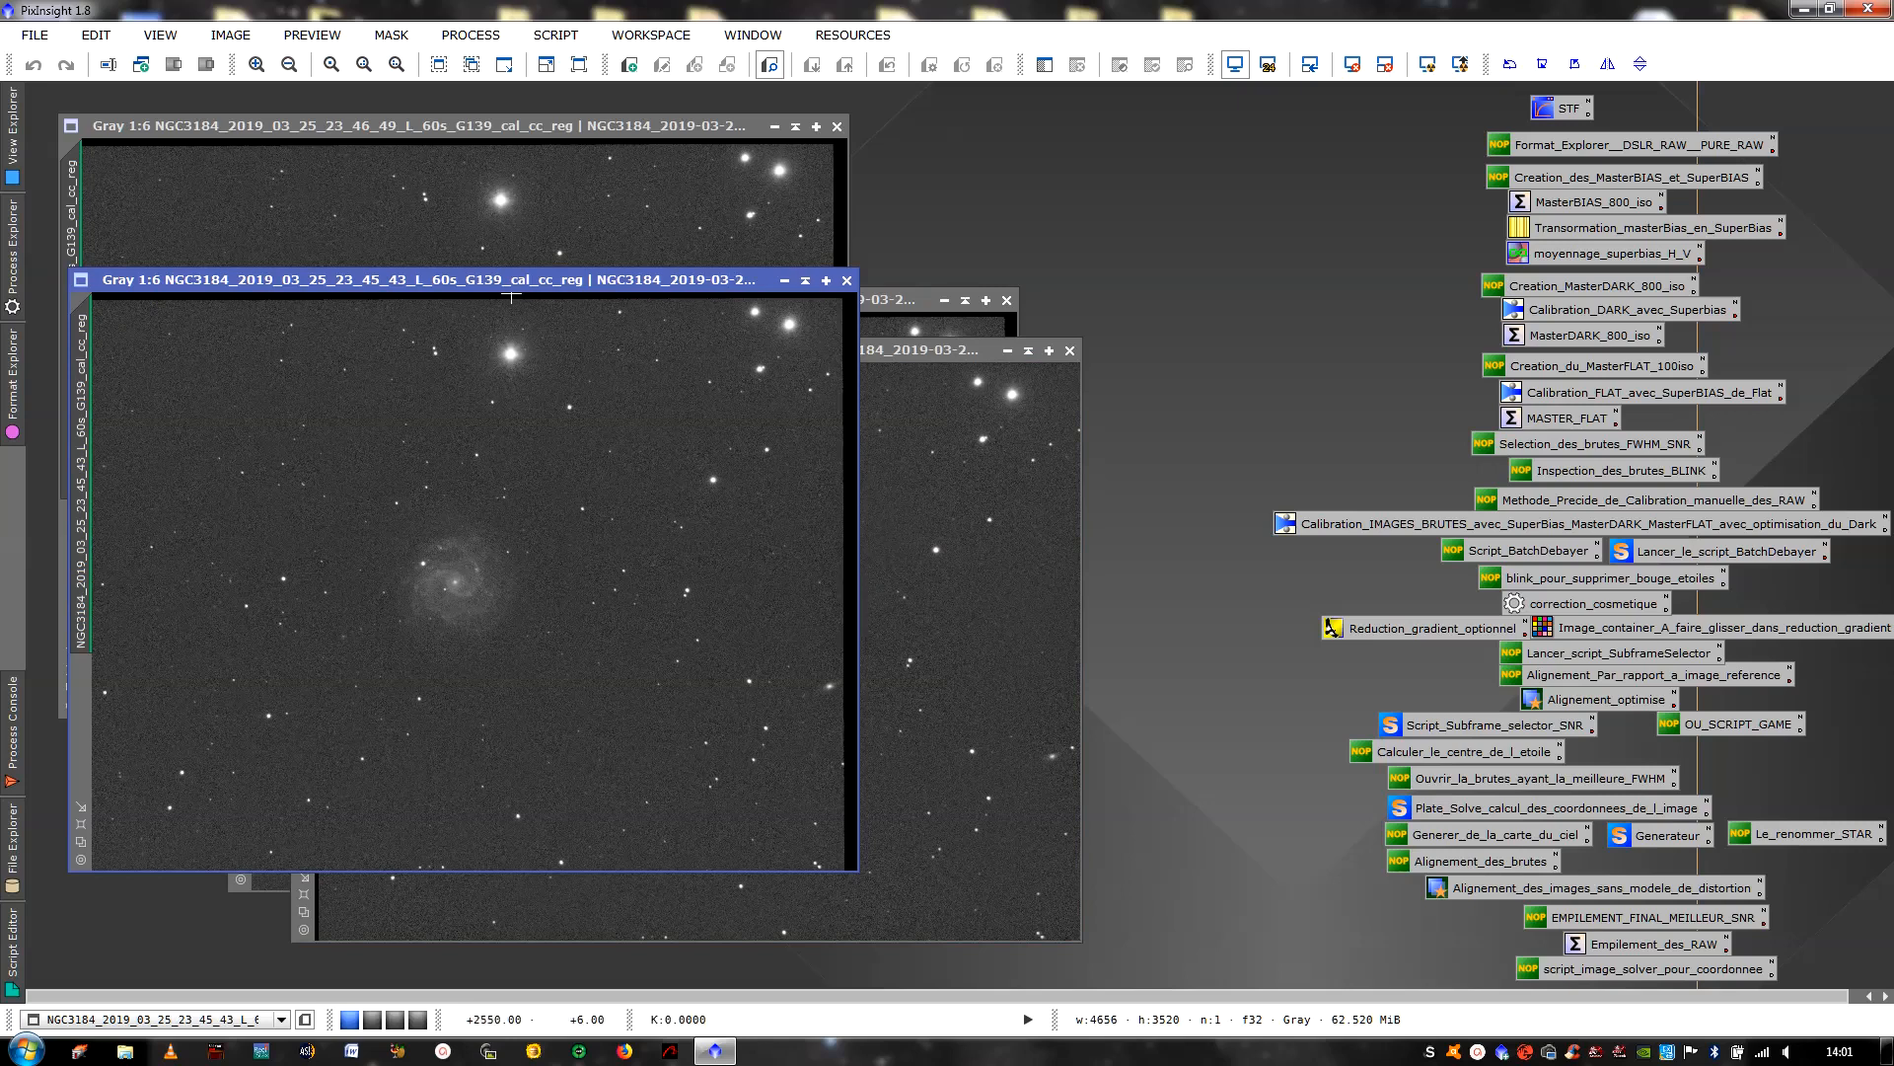
left_click(845, 281)
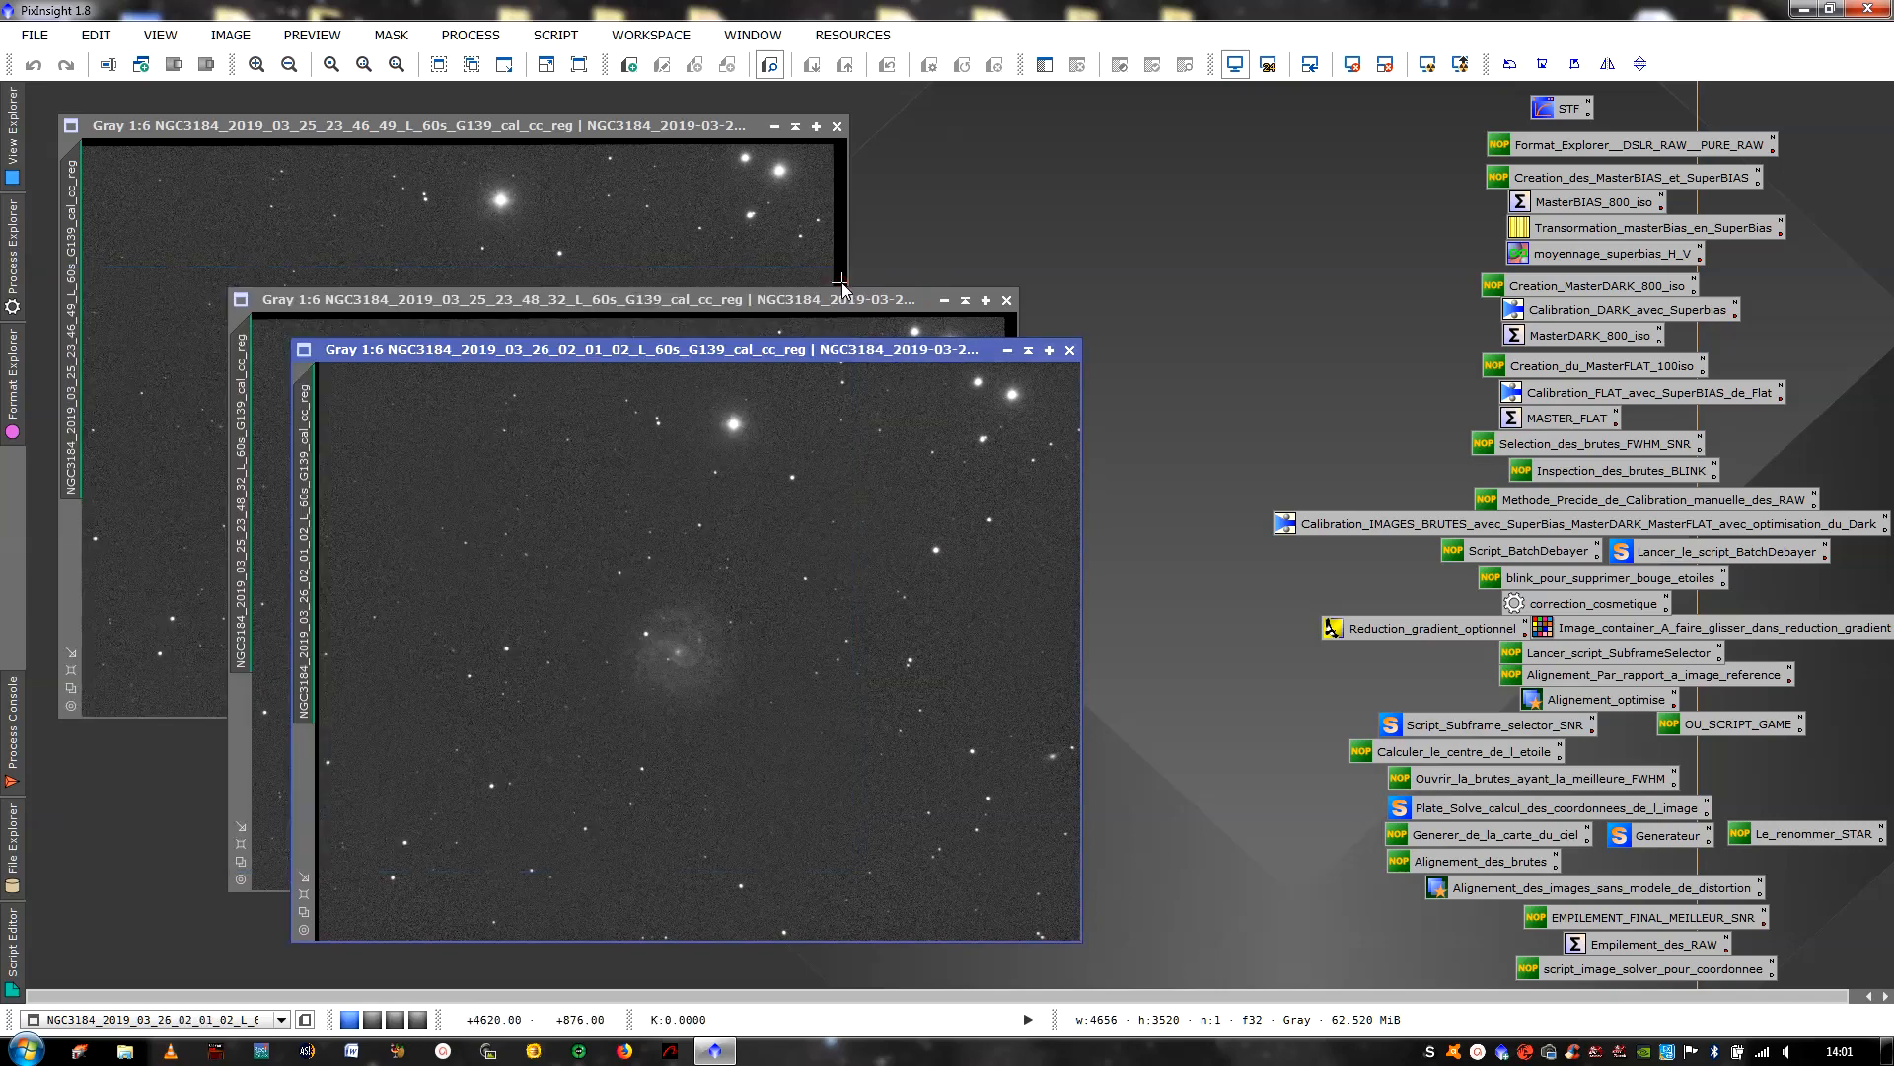
left_click(1068, 351)
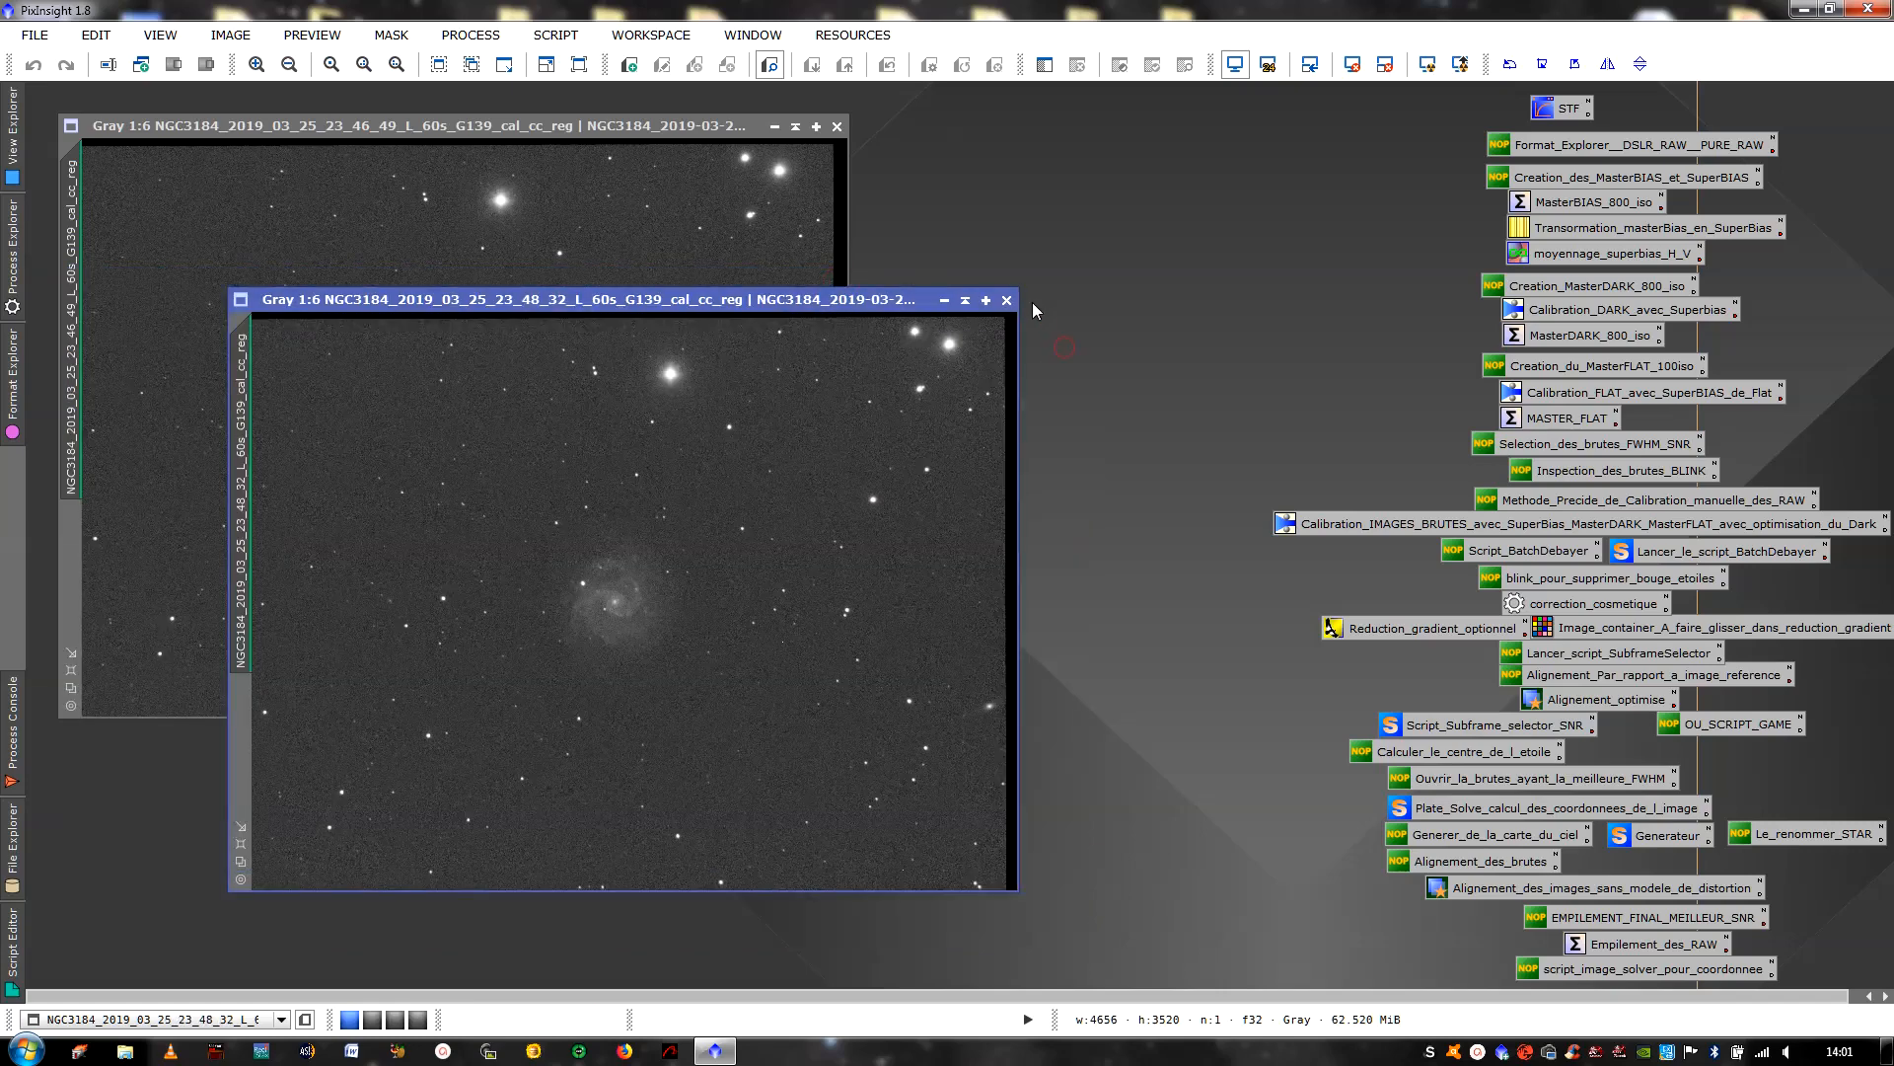
left_click(837, 126)
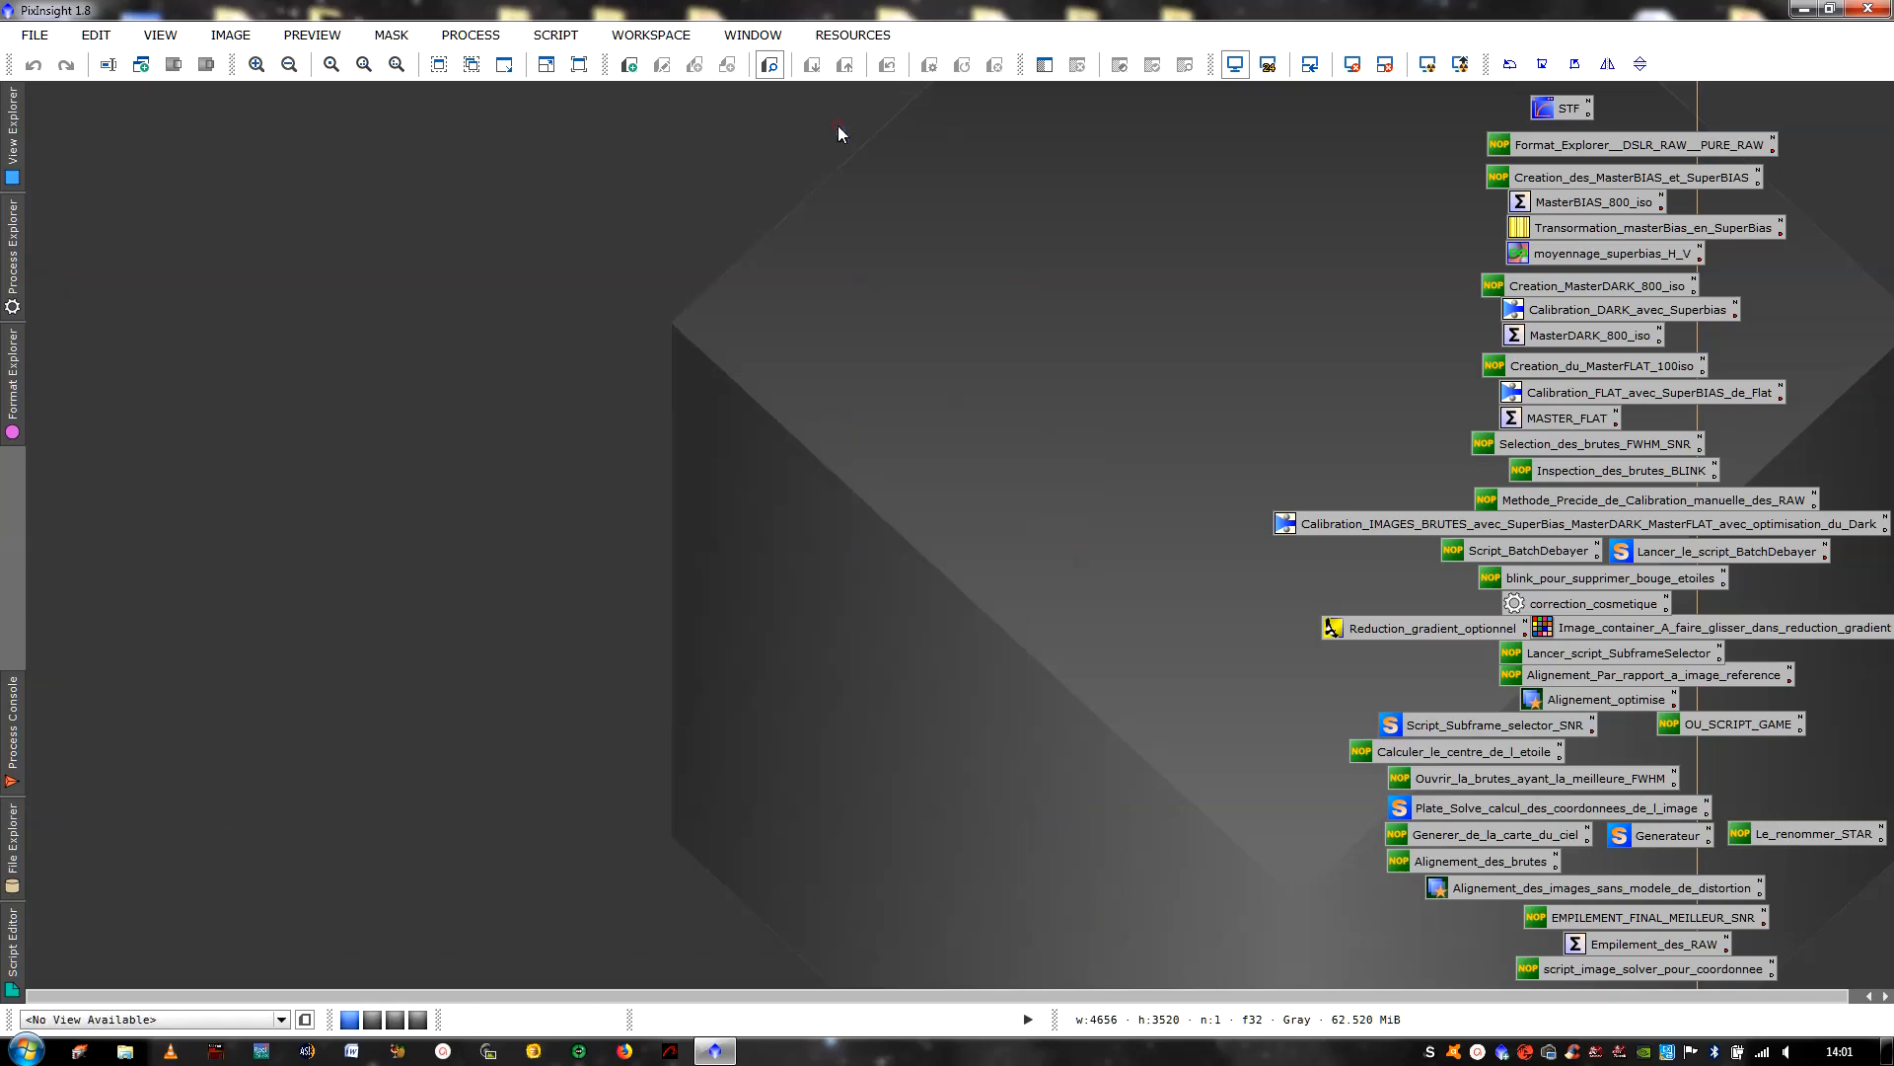
Open the cropped NGC3184 frames 20-52-30, 20-53-34 and 20-54-39 of 2019-03-25 from the 6crop folder inside 1RAW
left_click(1573, 606)
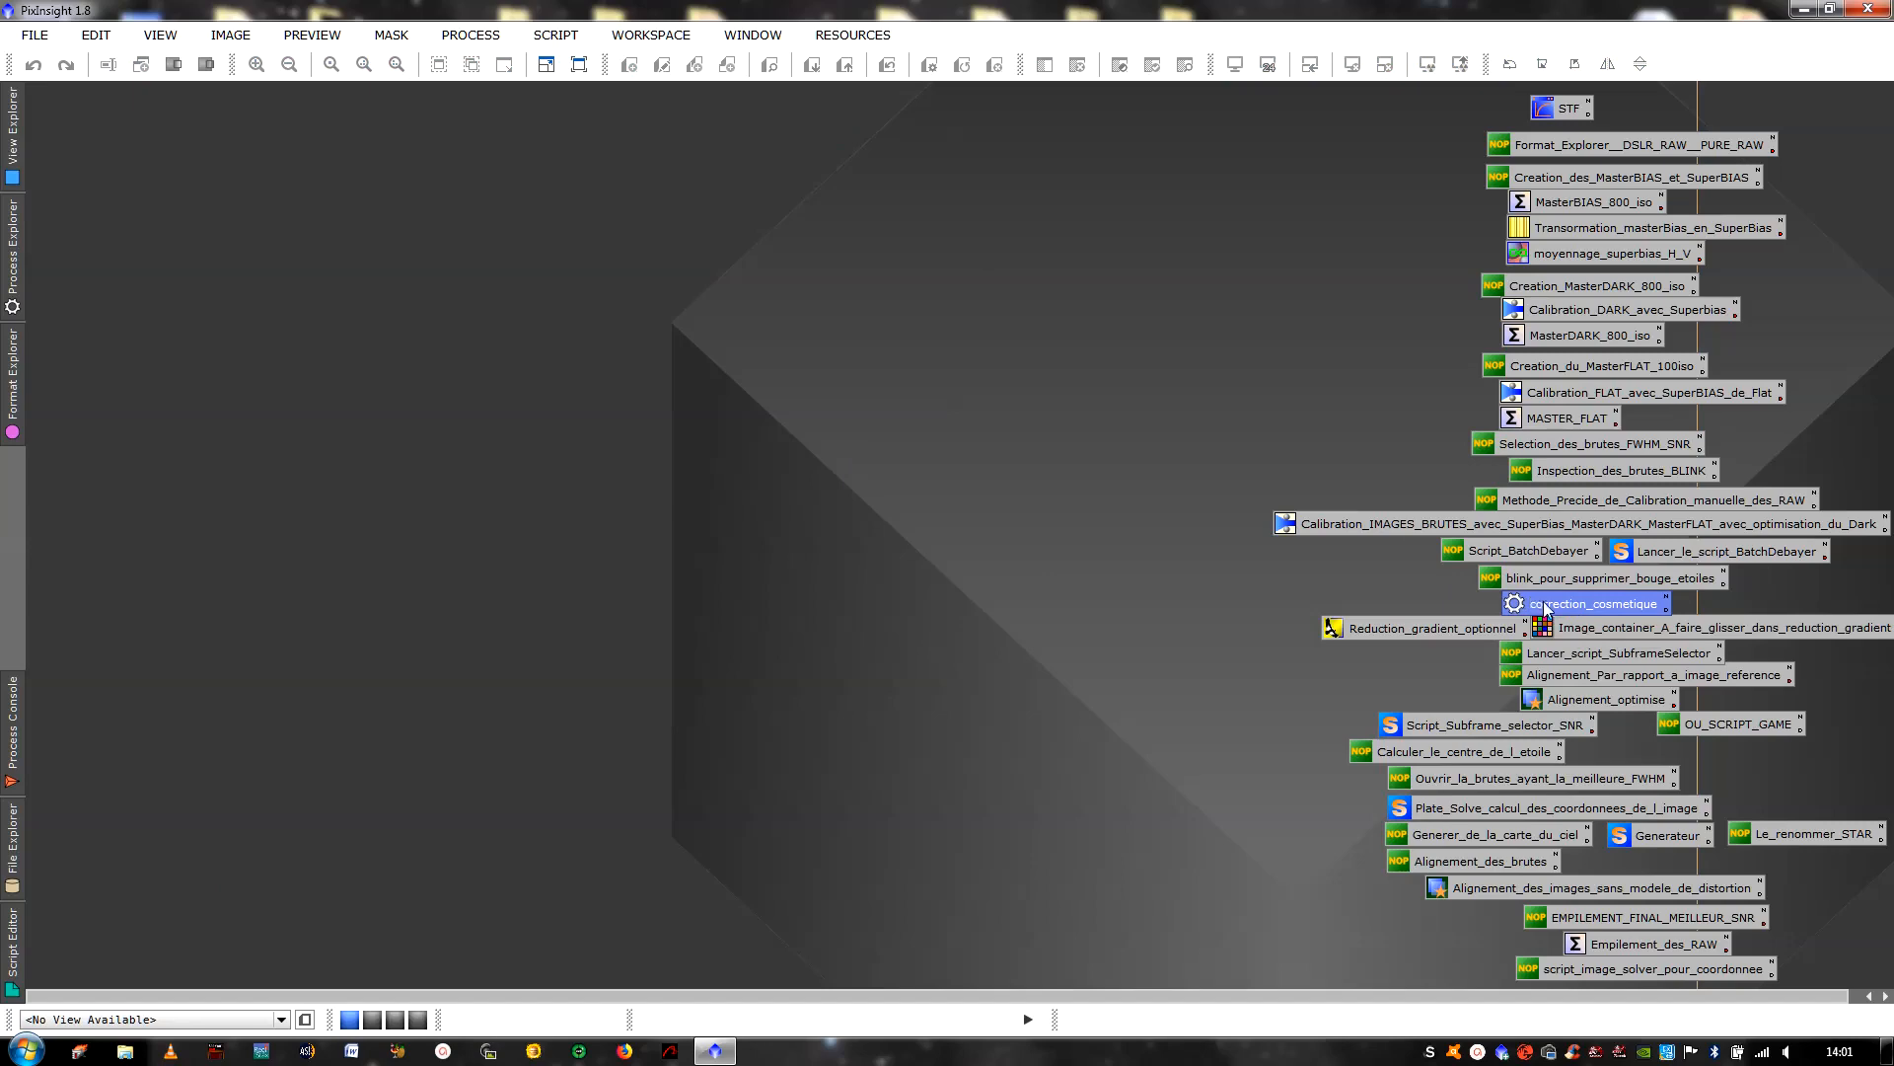
double_click(530, 361)
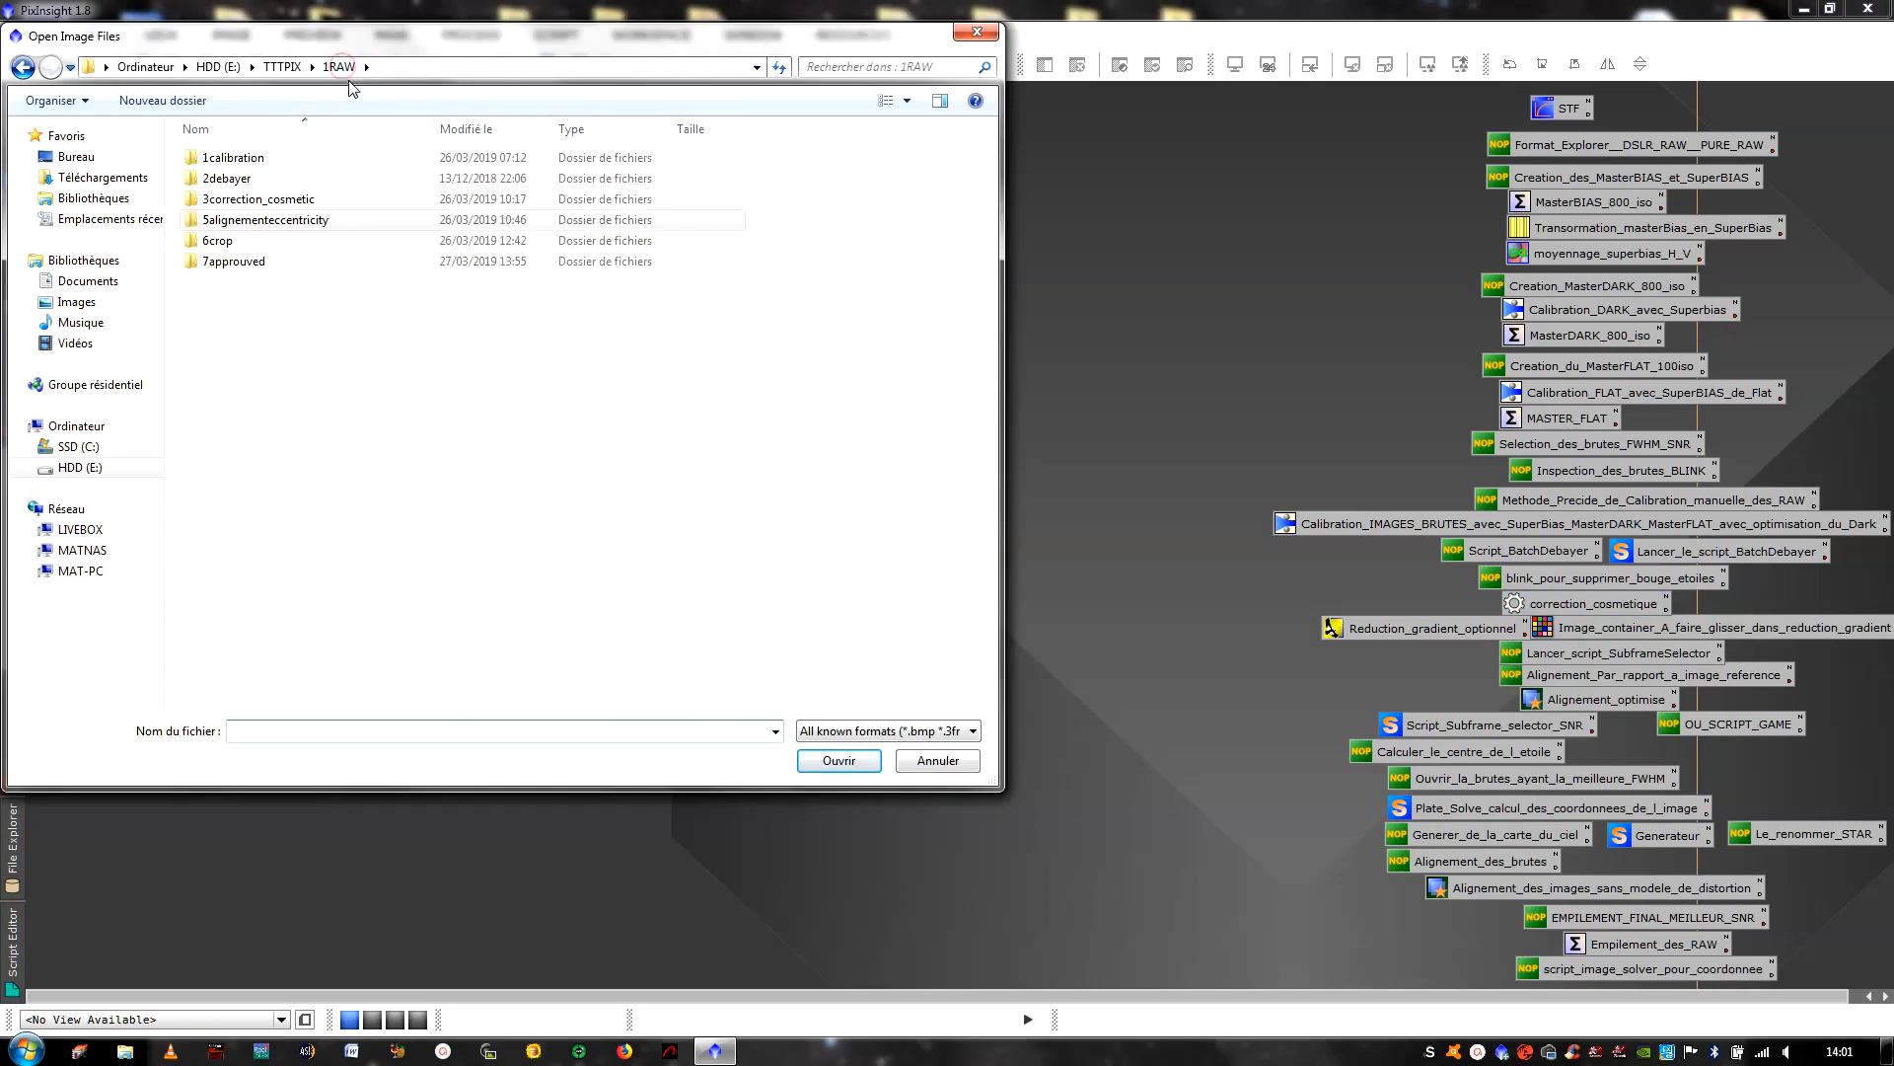
double_click(286, 241)
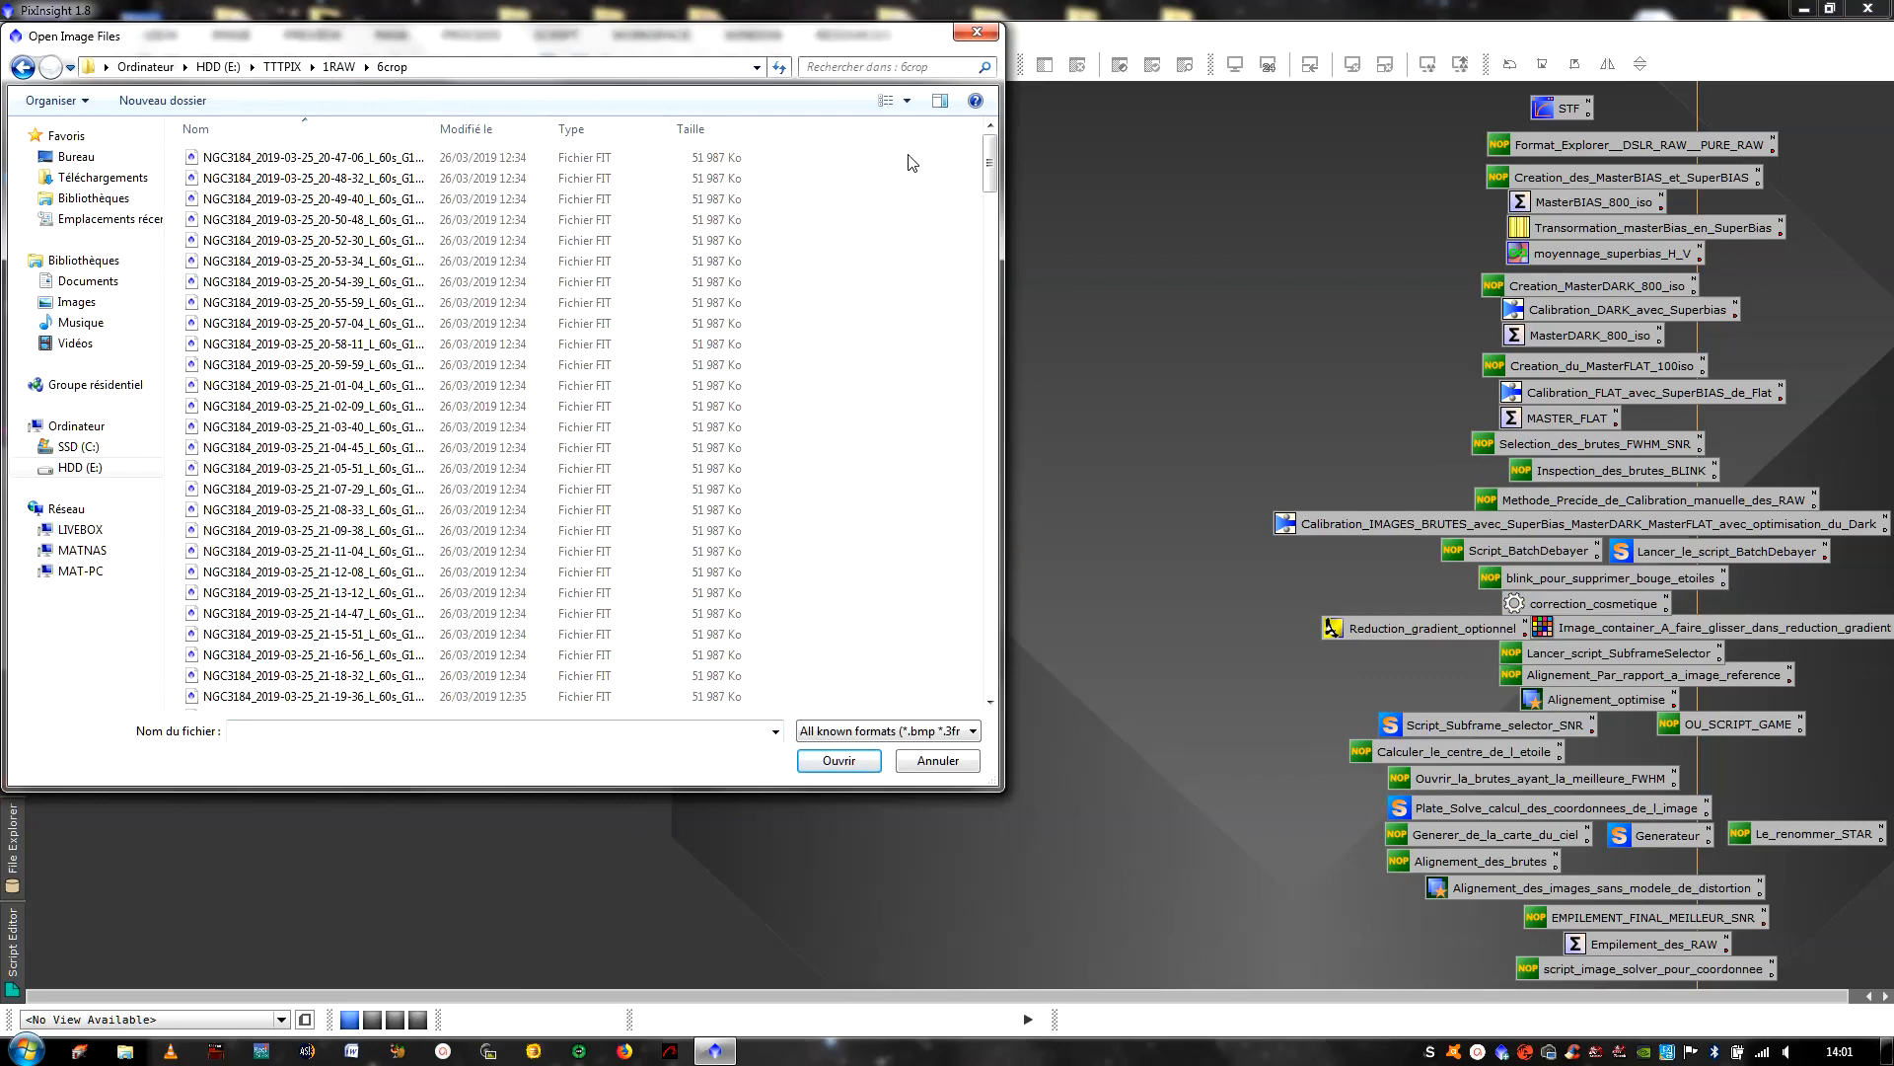
left_click(469, 240)
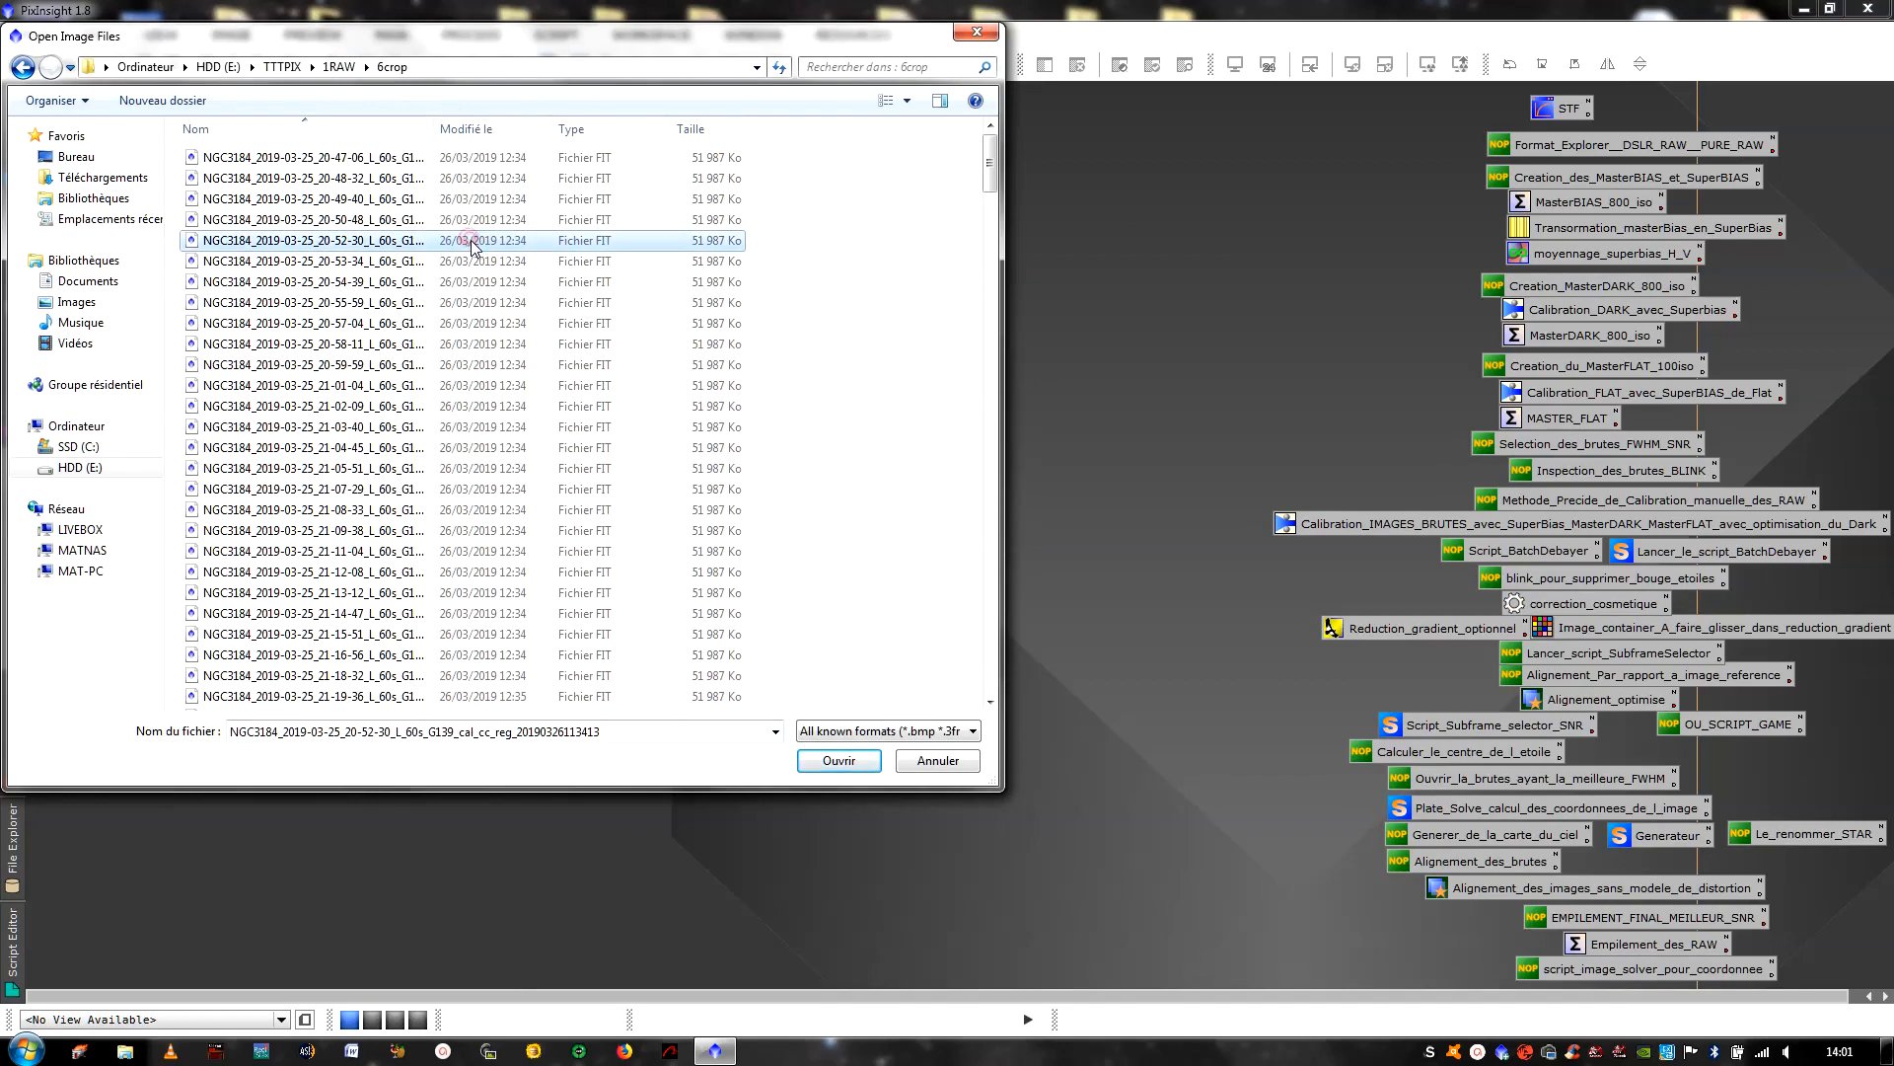
left_click_drag(789, 225, 709, 286)
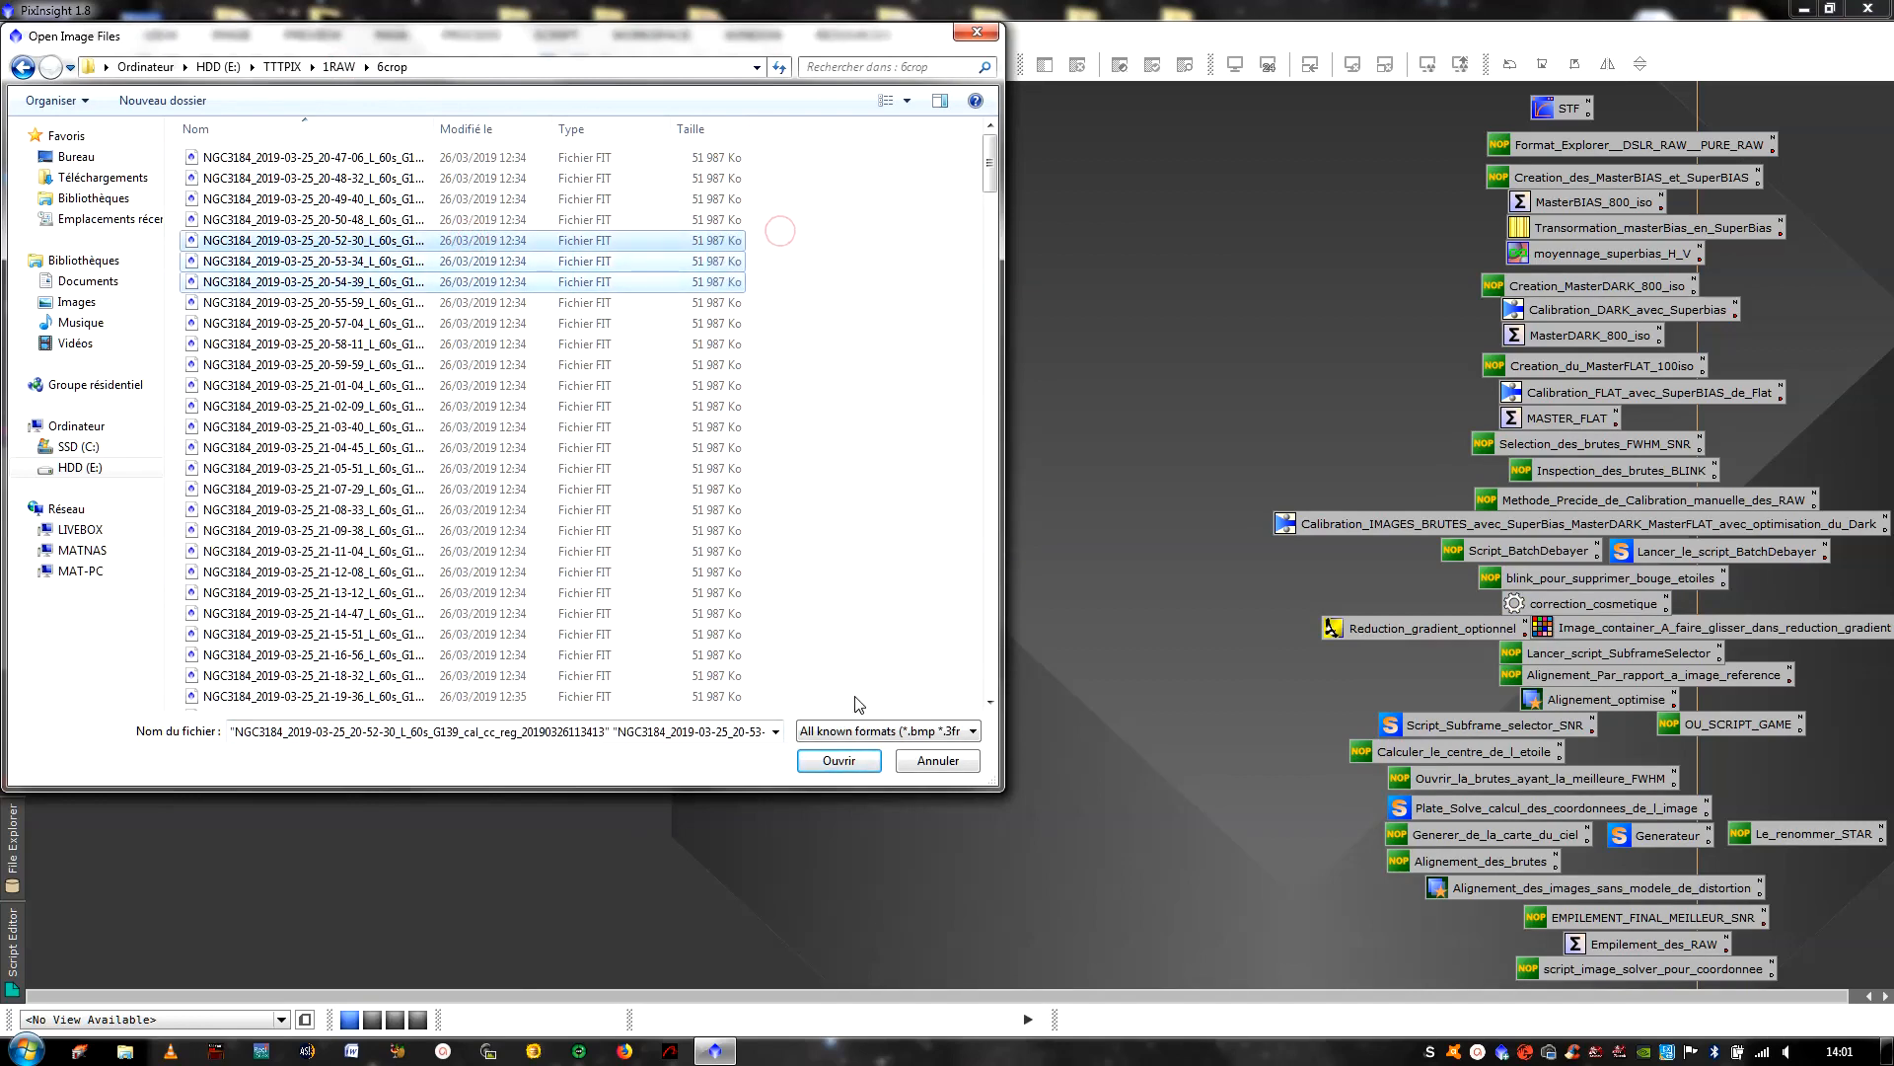
left_click(840, 759)
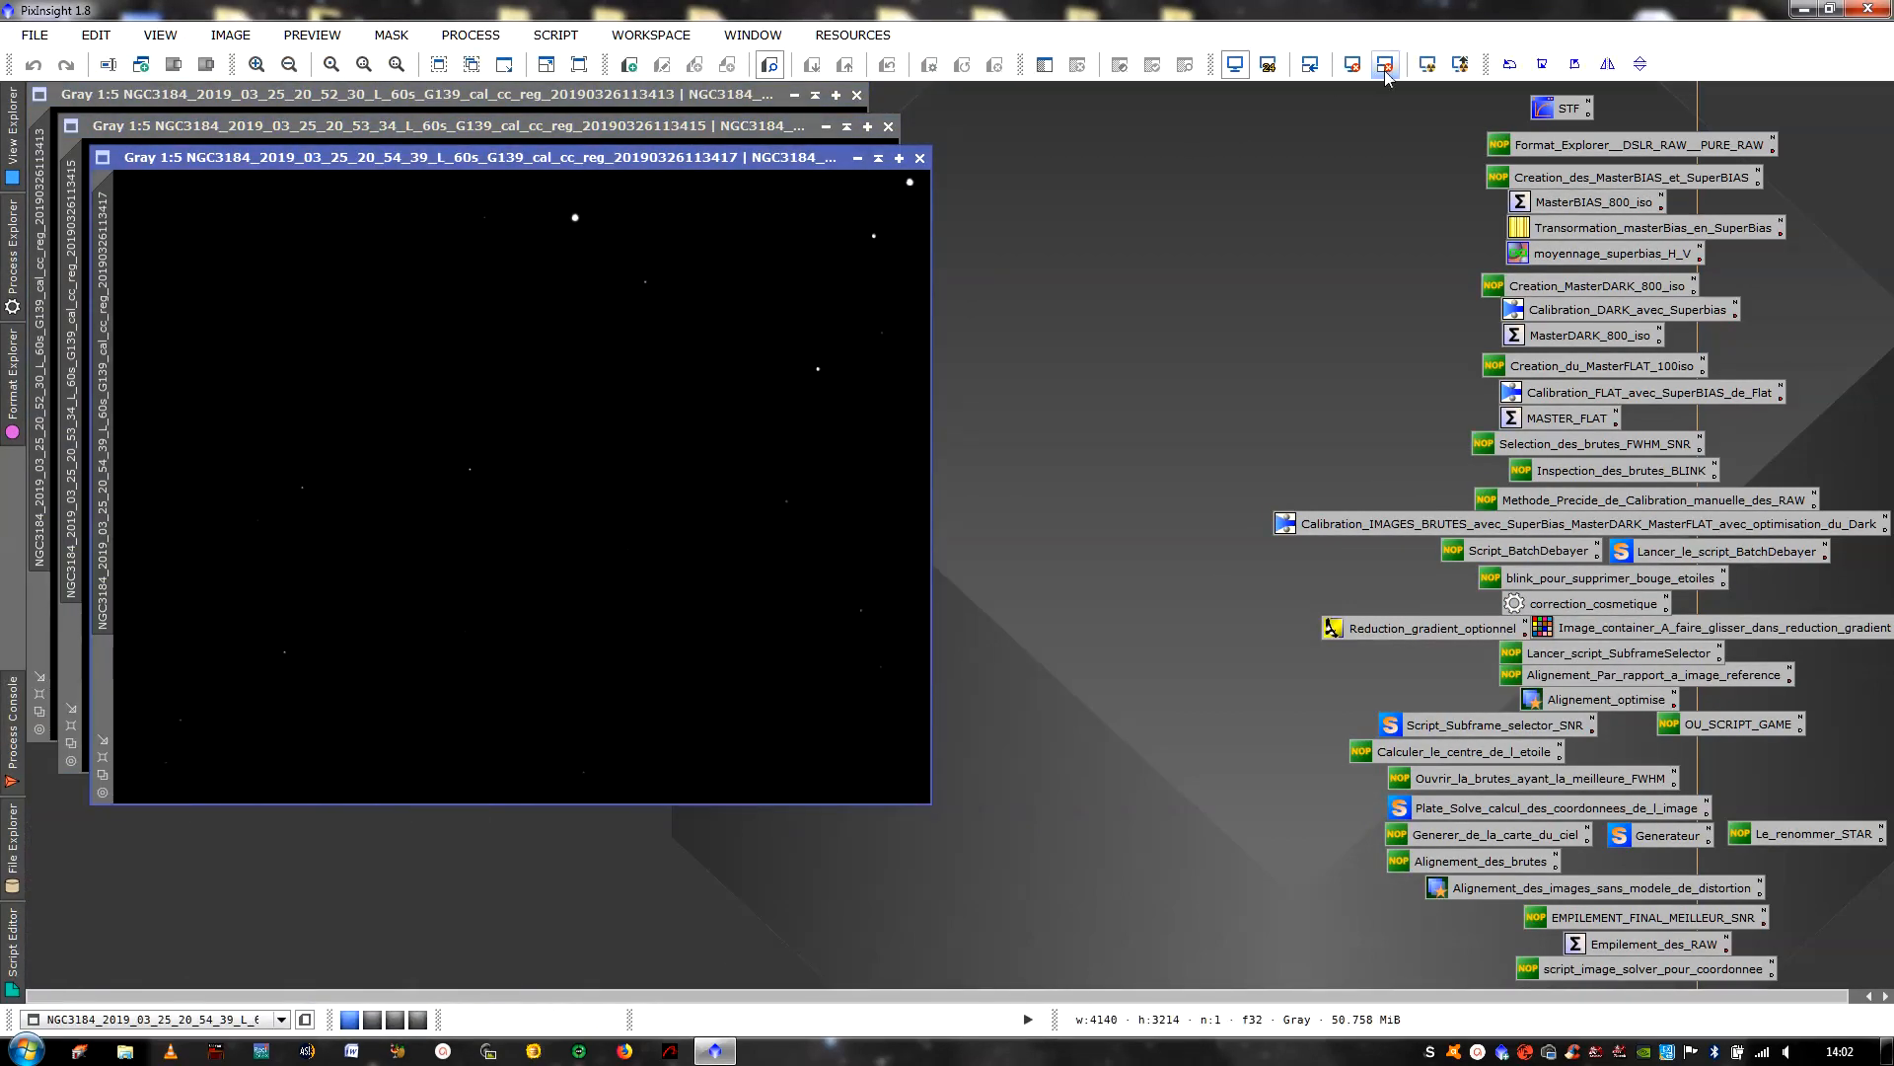
Auto-stretch the display of the cropped 20_53_34 and 20_54_39 frames and spread their windows apart to inspect the borders
left_click(1427, 64)
left_click_drag(708, 158, 943, 382)
left_click(787, 268)
left_click(1427, 64)
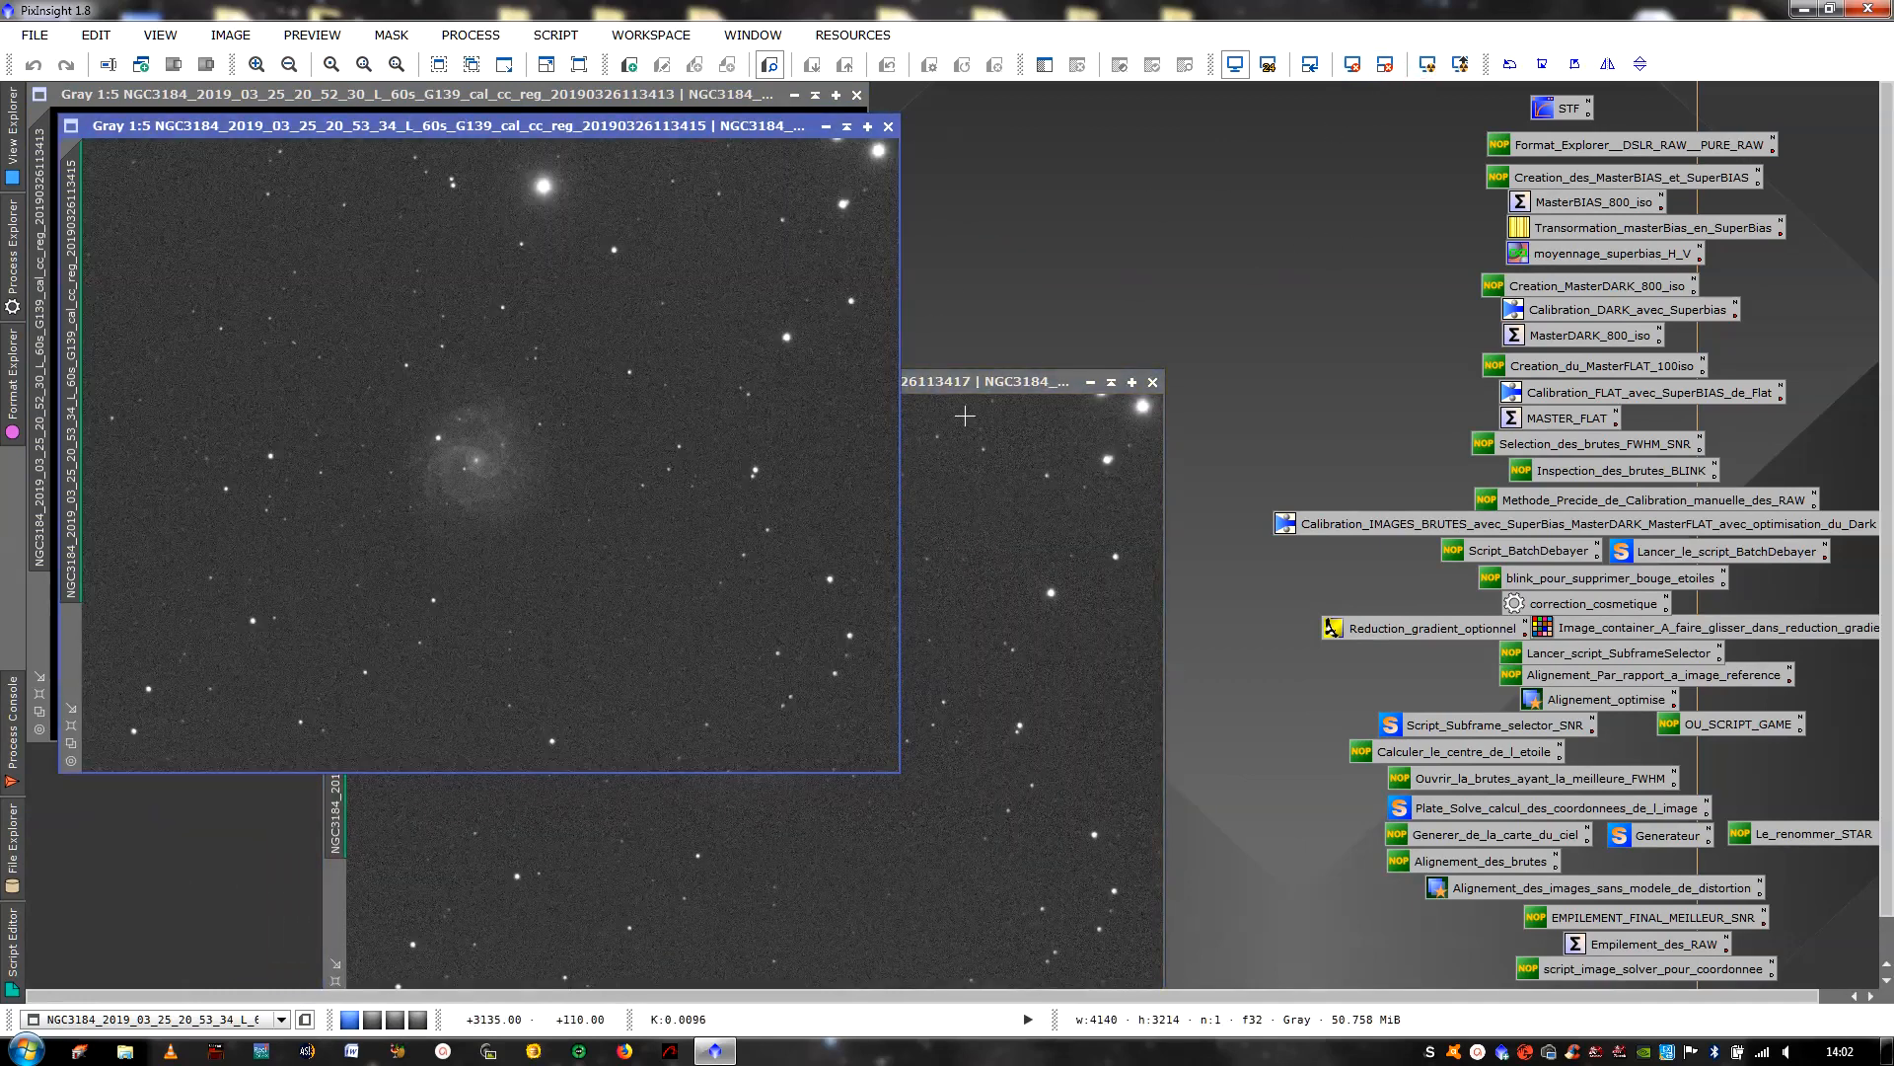
left_click(997, 387)
left_click_drag(996, 390, 868, 241)
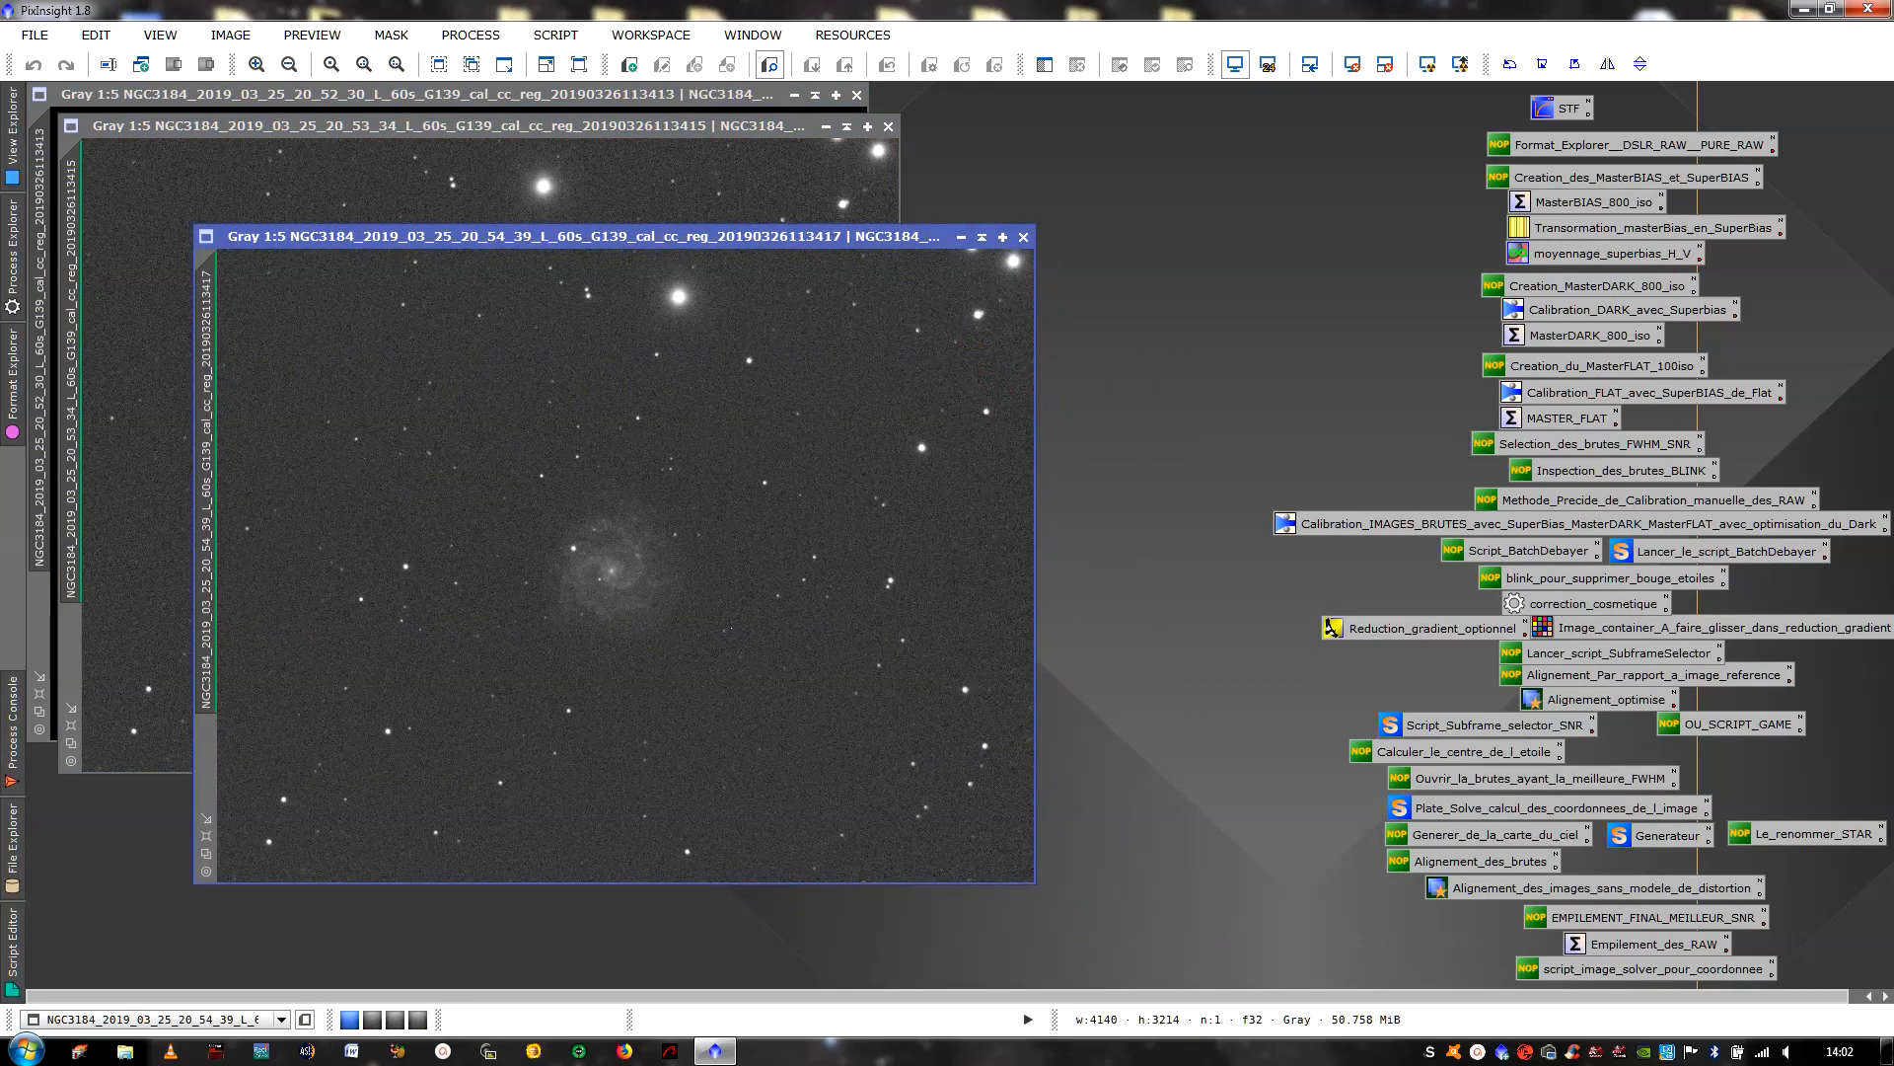
Close all three cropped NGC3184 frames
left_click(1023, 237)
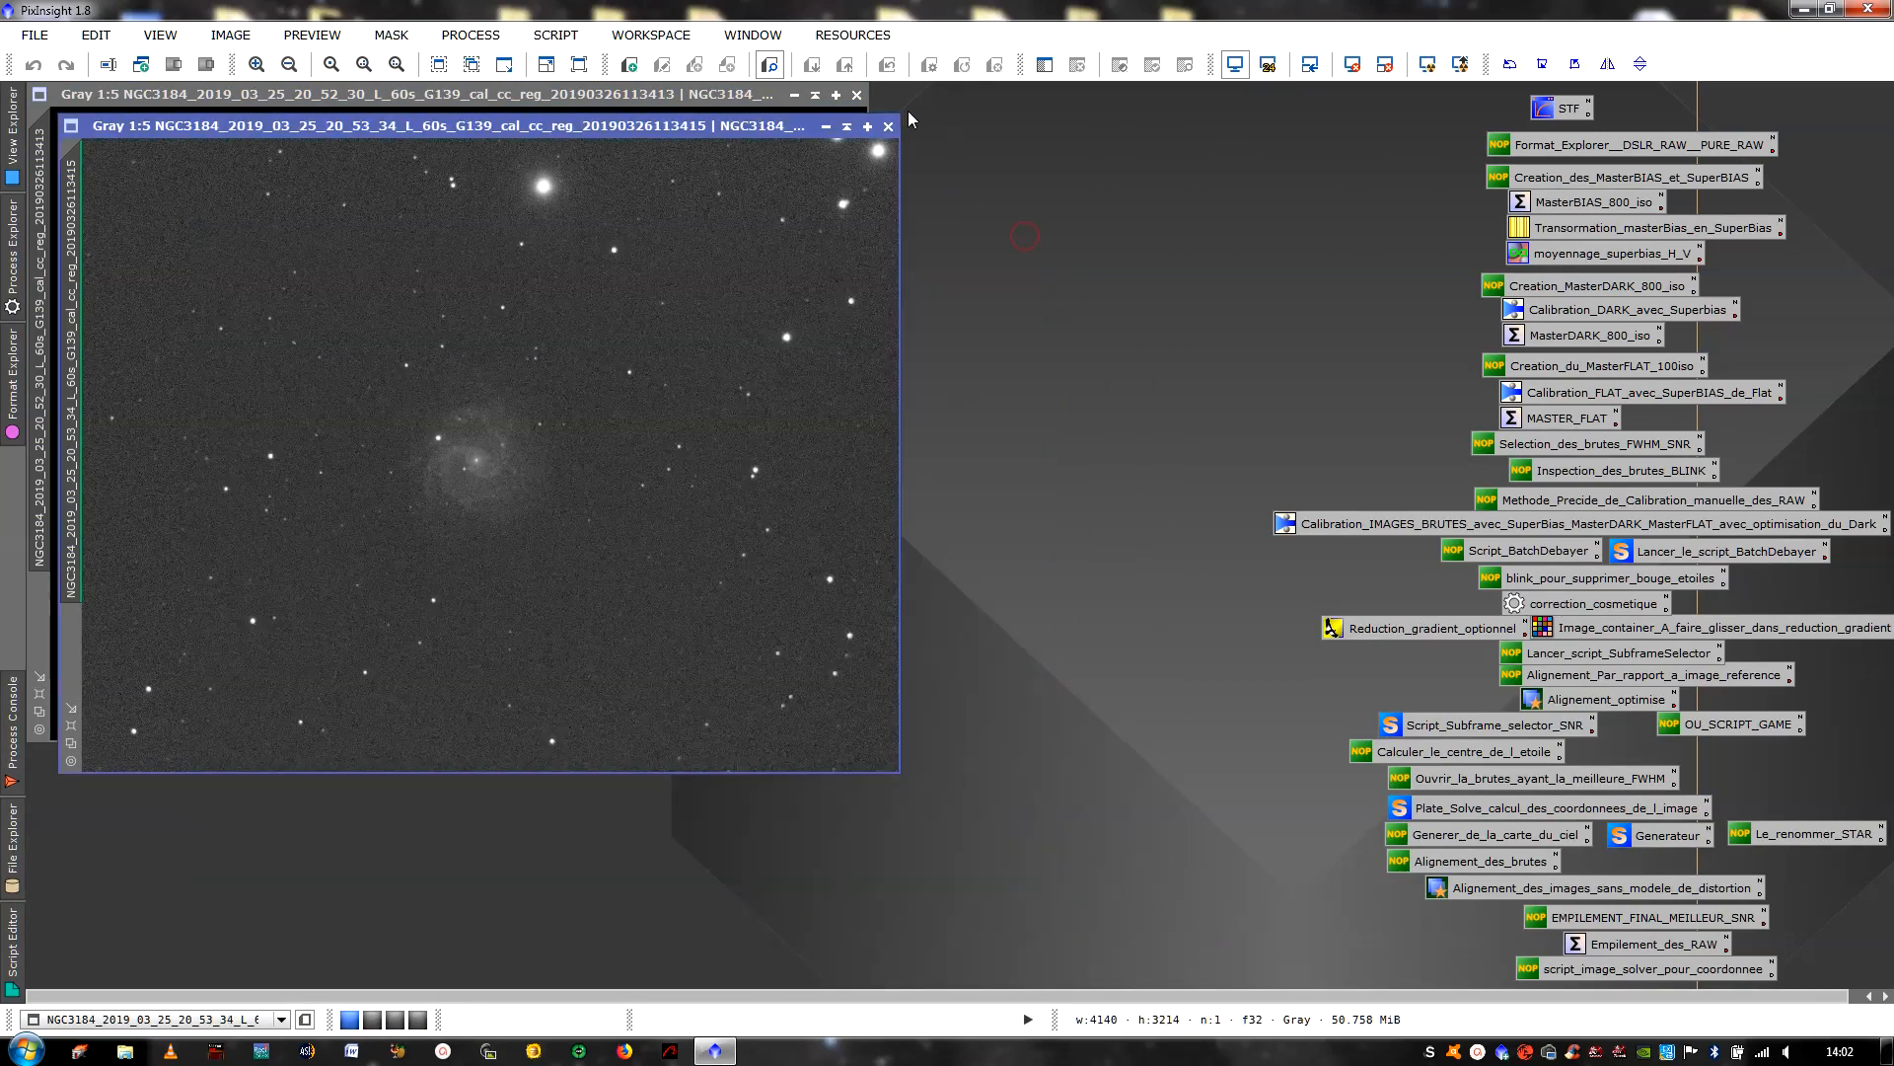
left_click(888, 127)
left_click(854, 95)
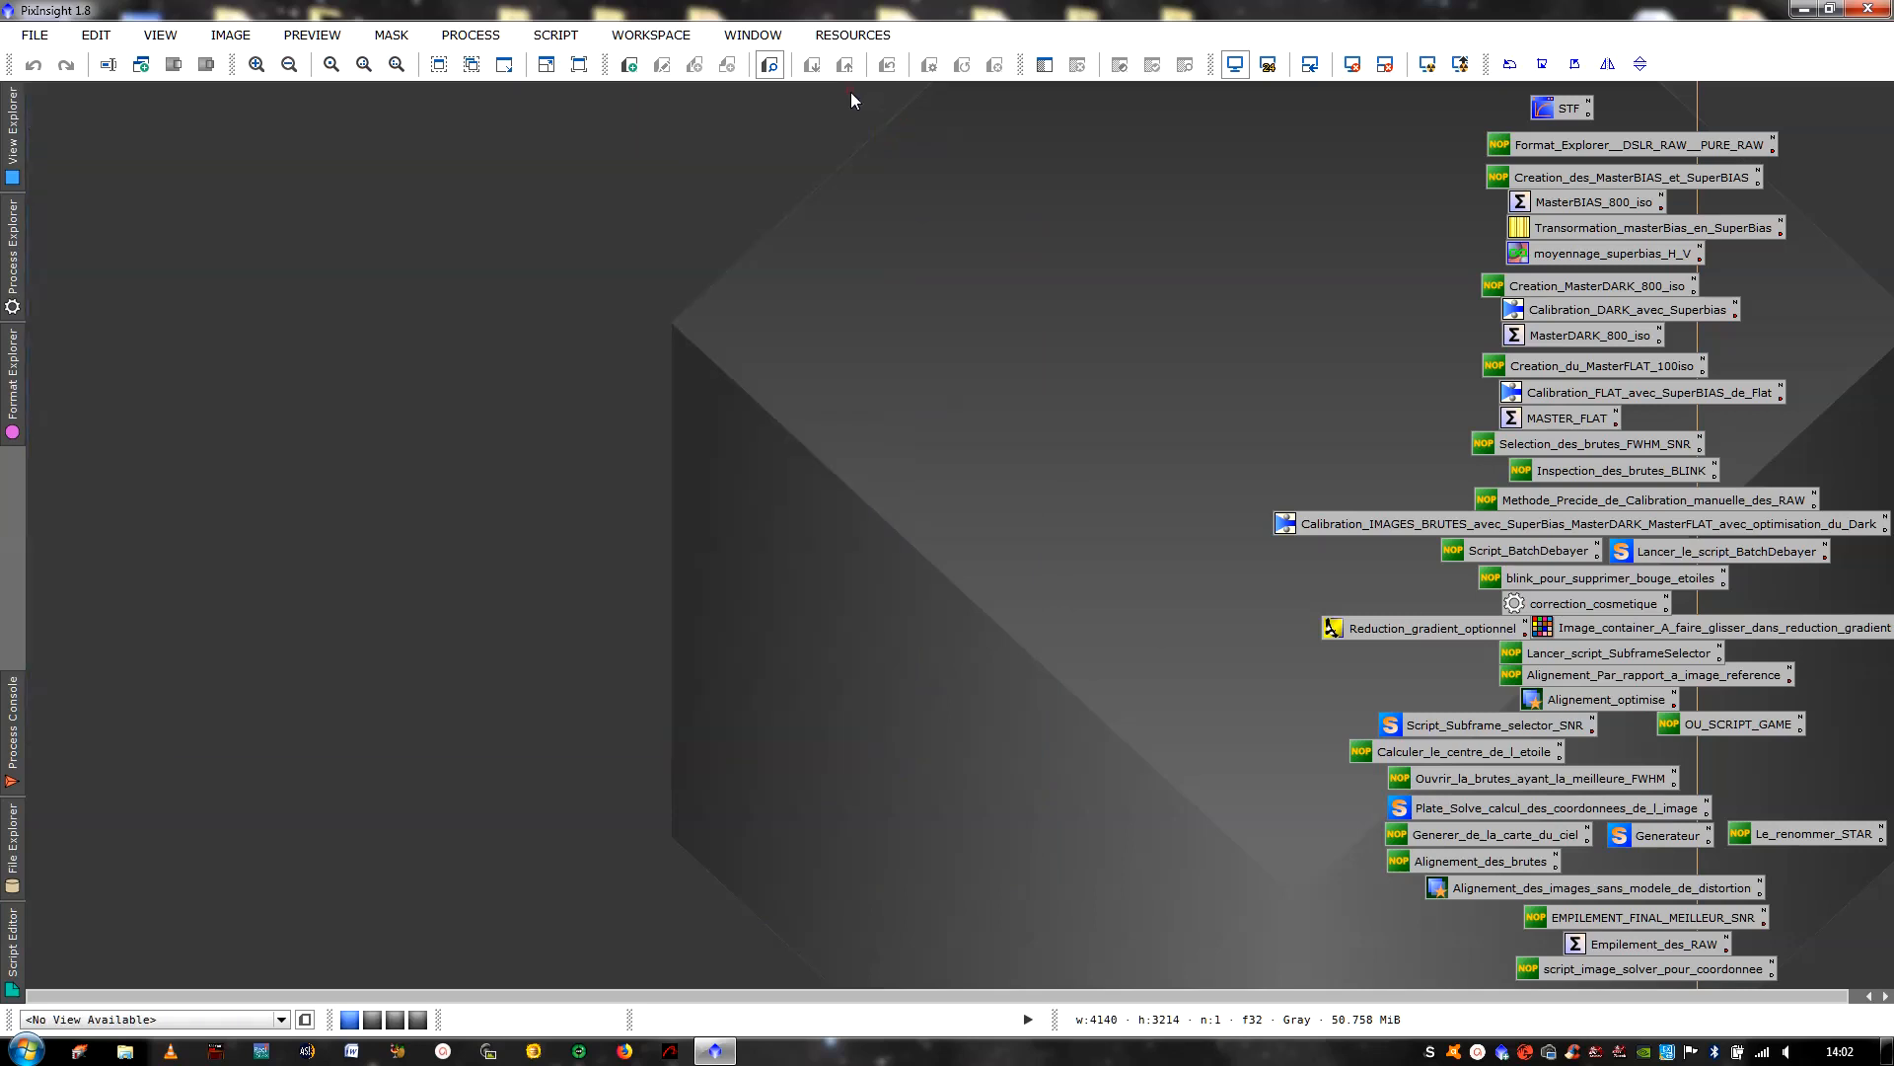
Launch the SubframeSelector batch processing script
left_click(556, 38)
mouse_move(730, 63)
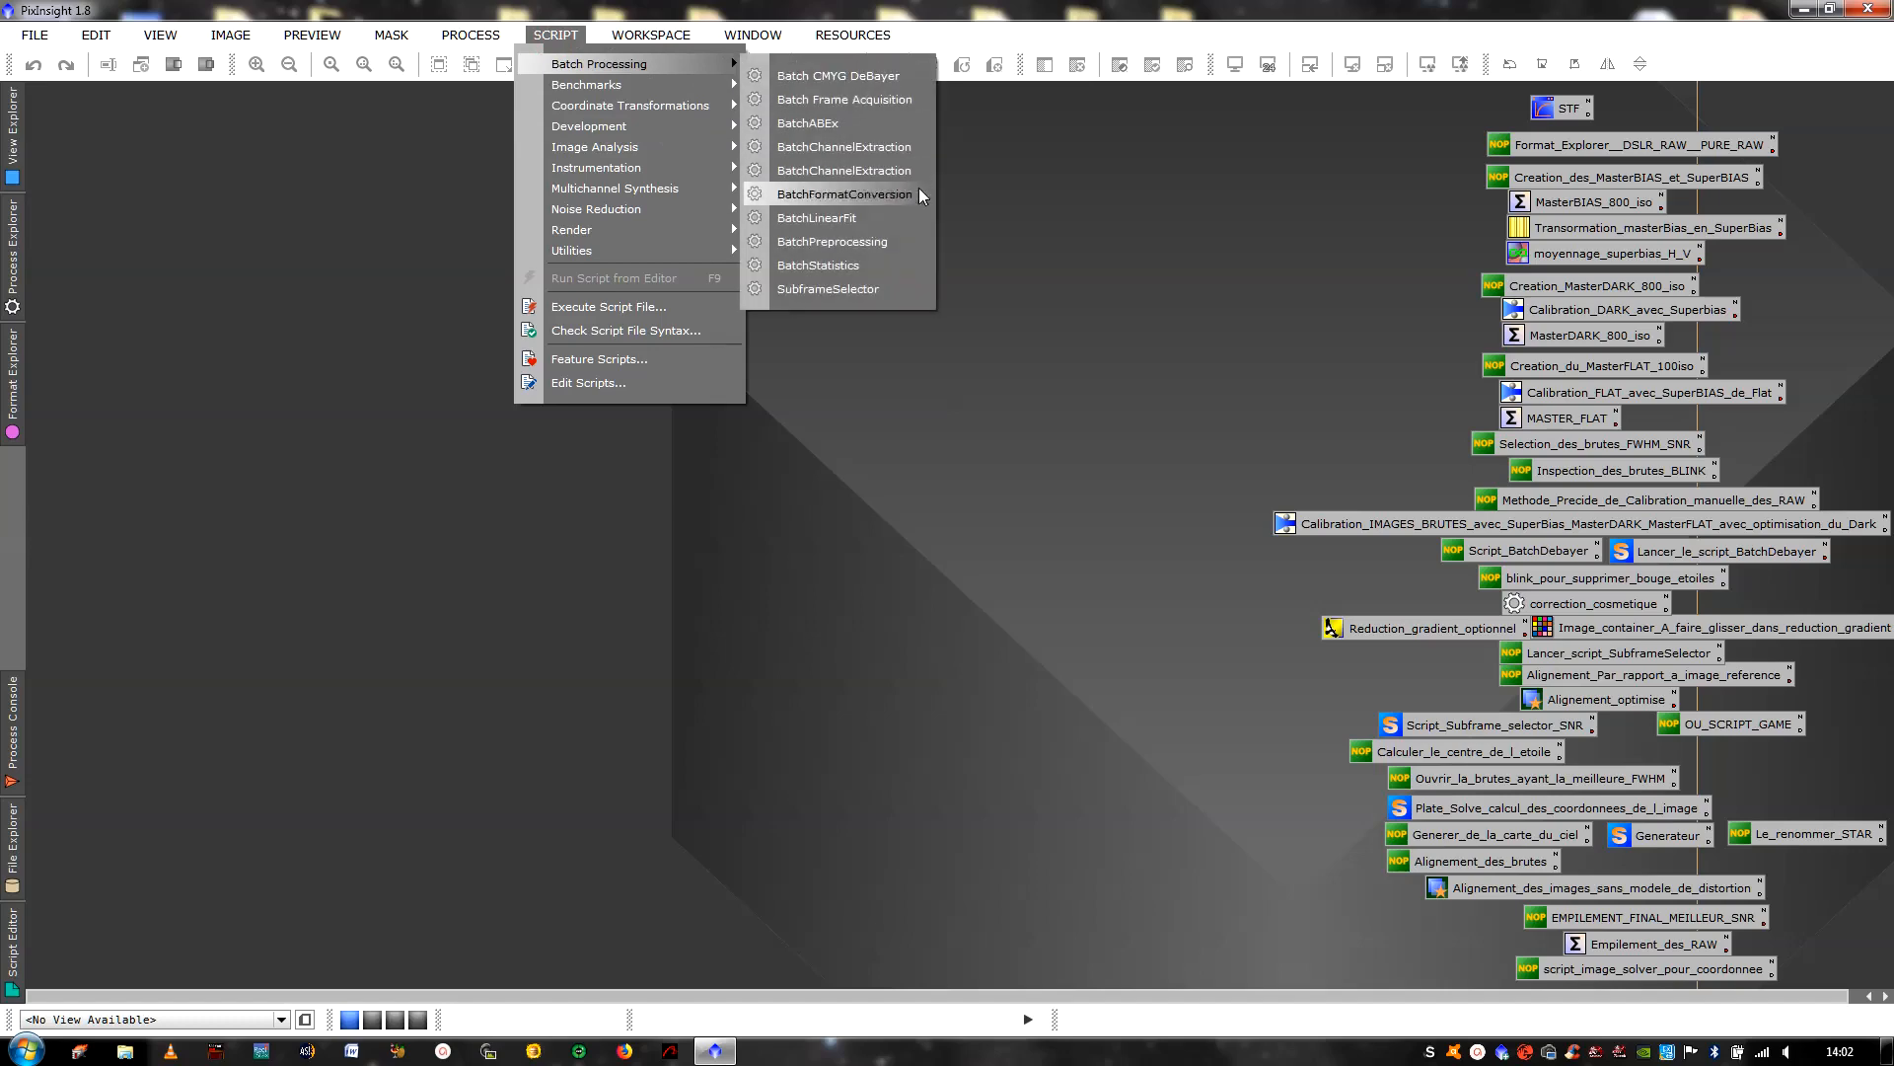
left_click(891, 287)
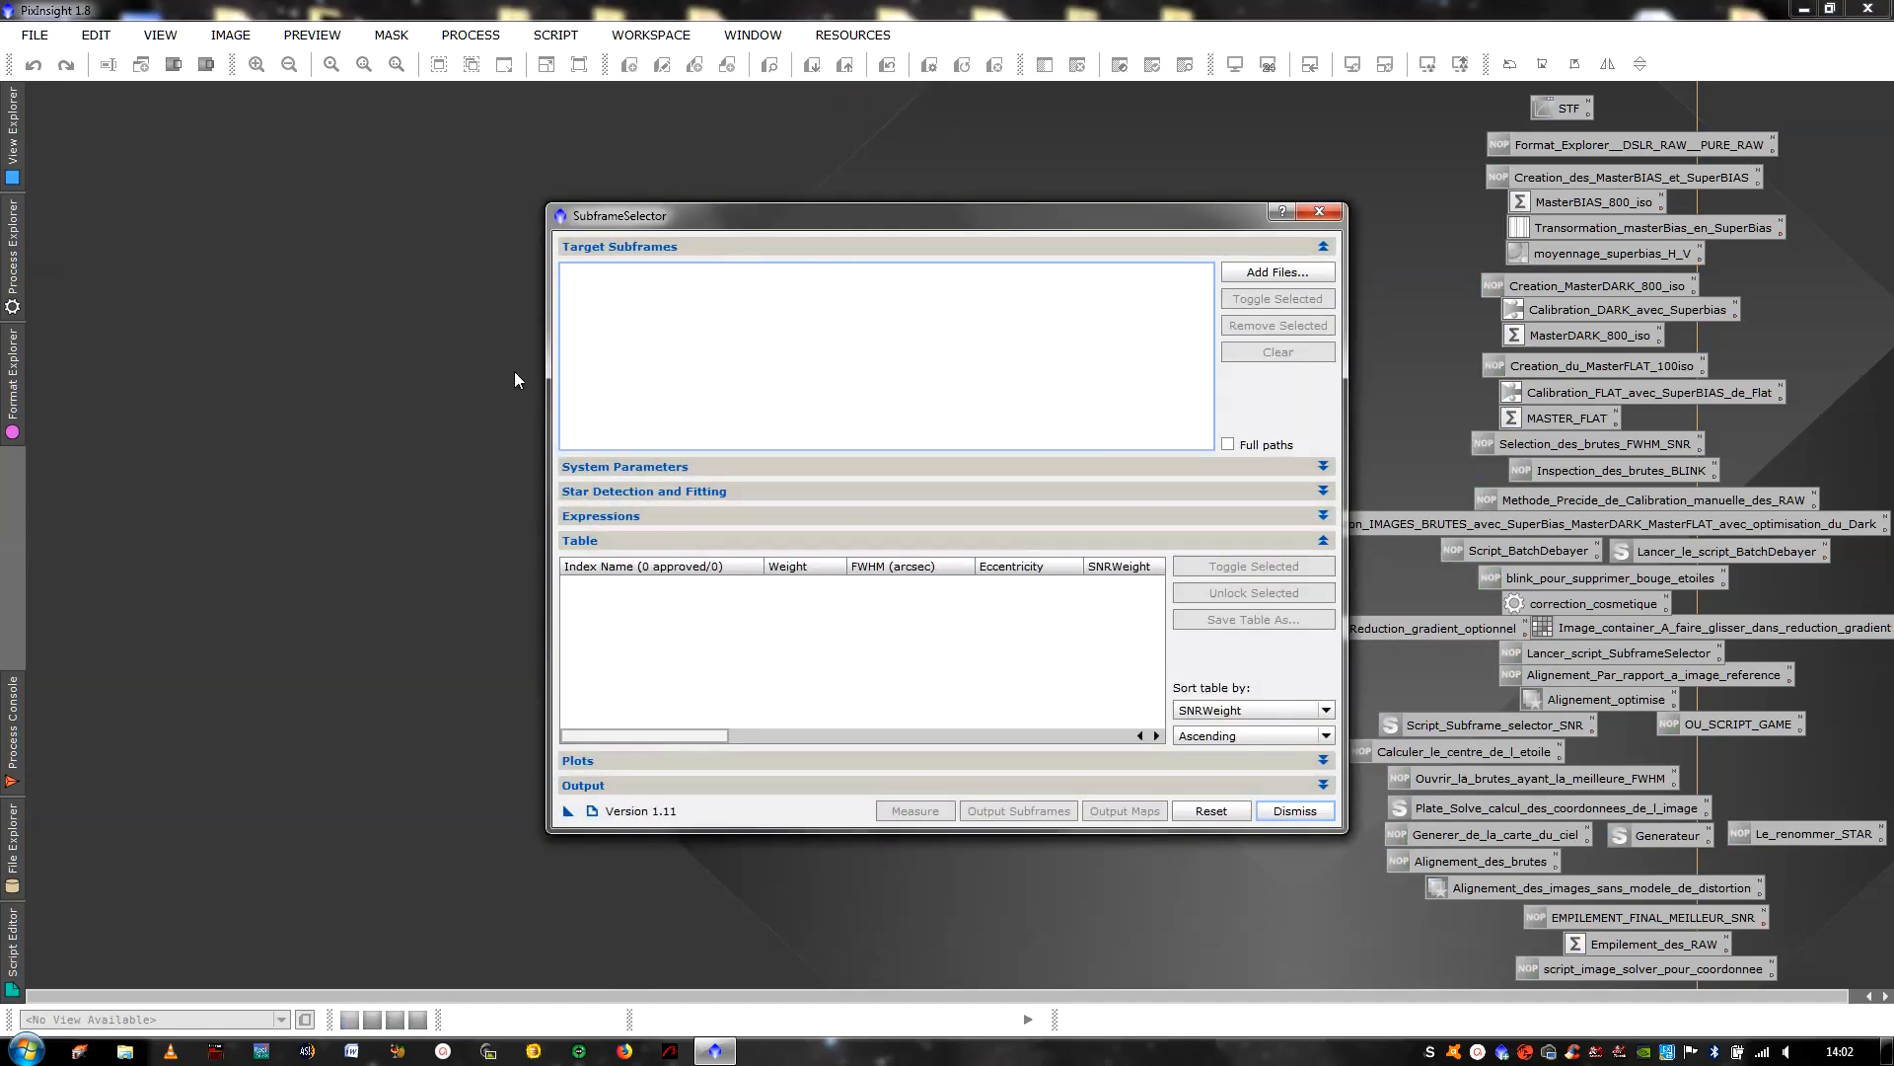
Add all the cropped NGC3184 frames from TTTPIX's 1RAW\6crop folder as SubframeSelector target subframes
left_click(1245, 273)
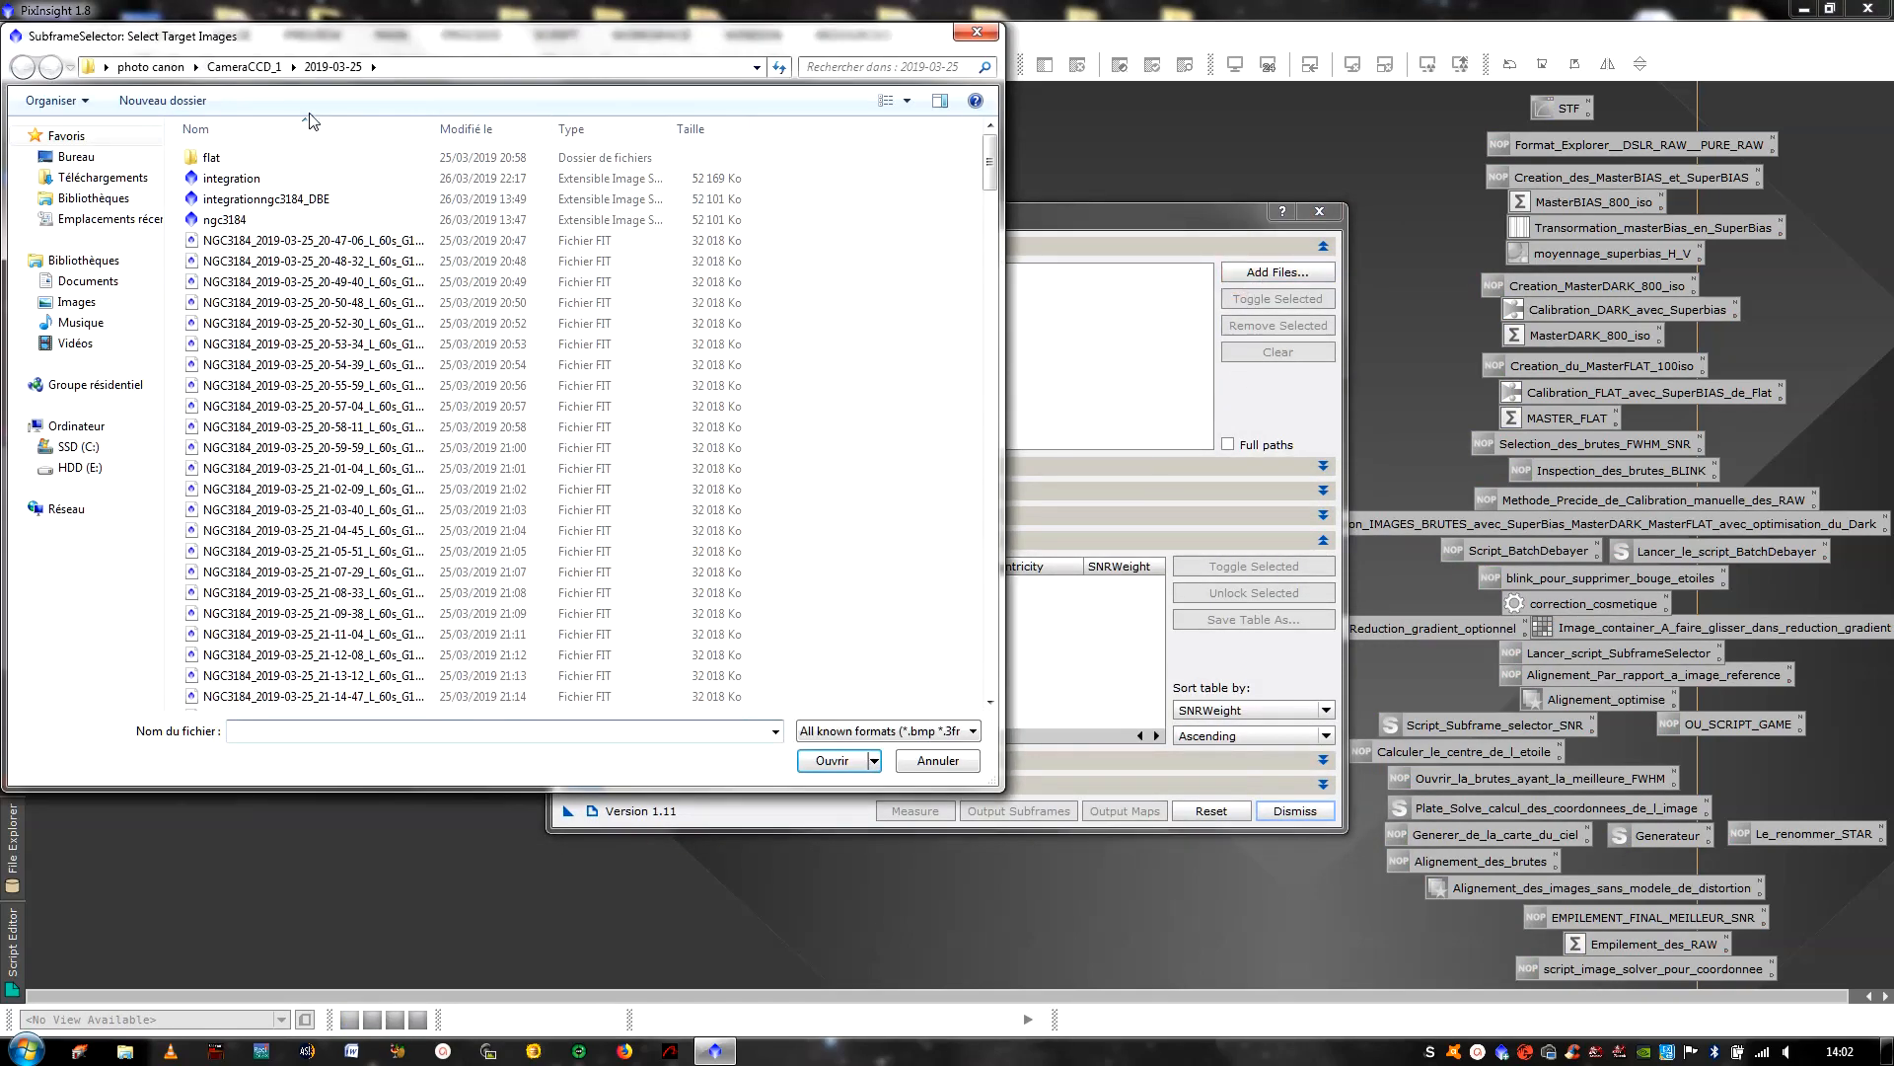
left_click(77, 157)
left_click_drag(990, 359, 990, 374)
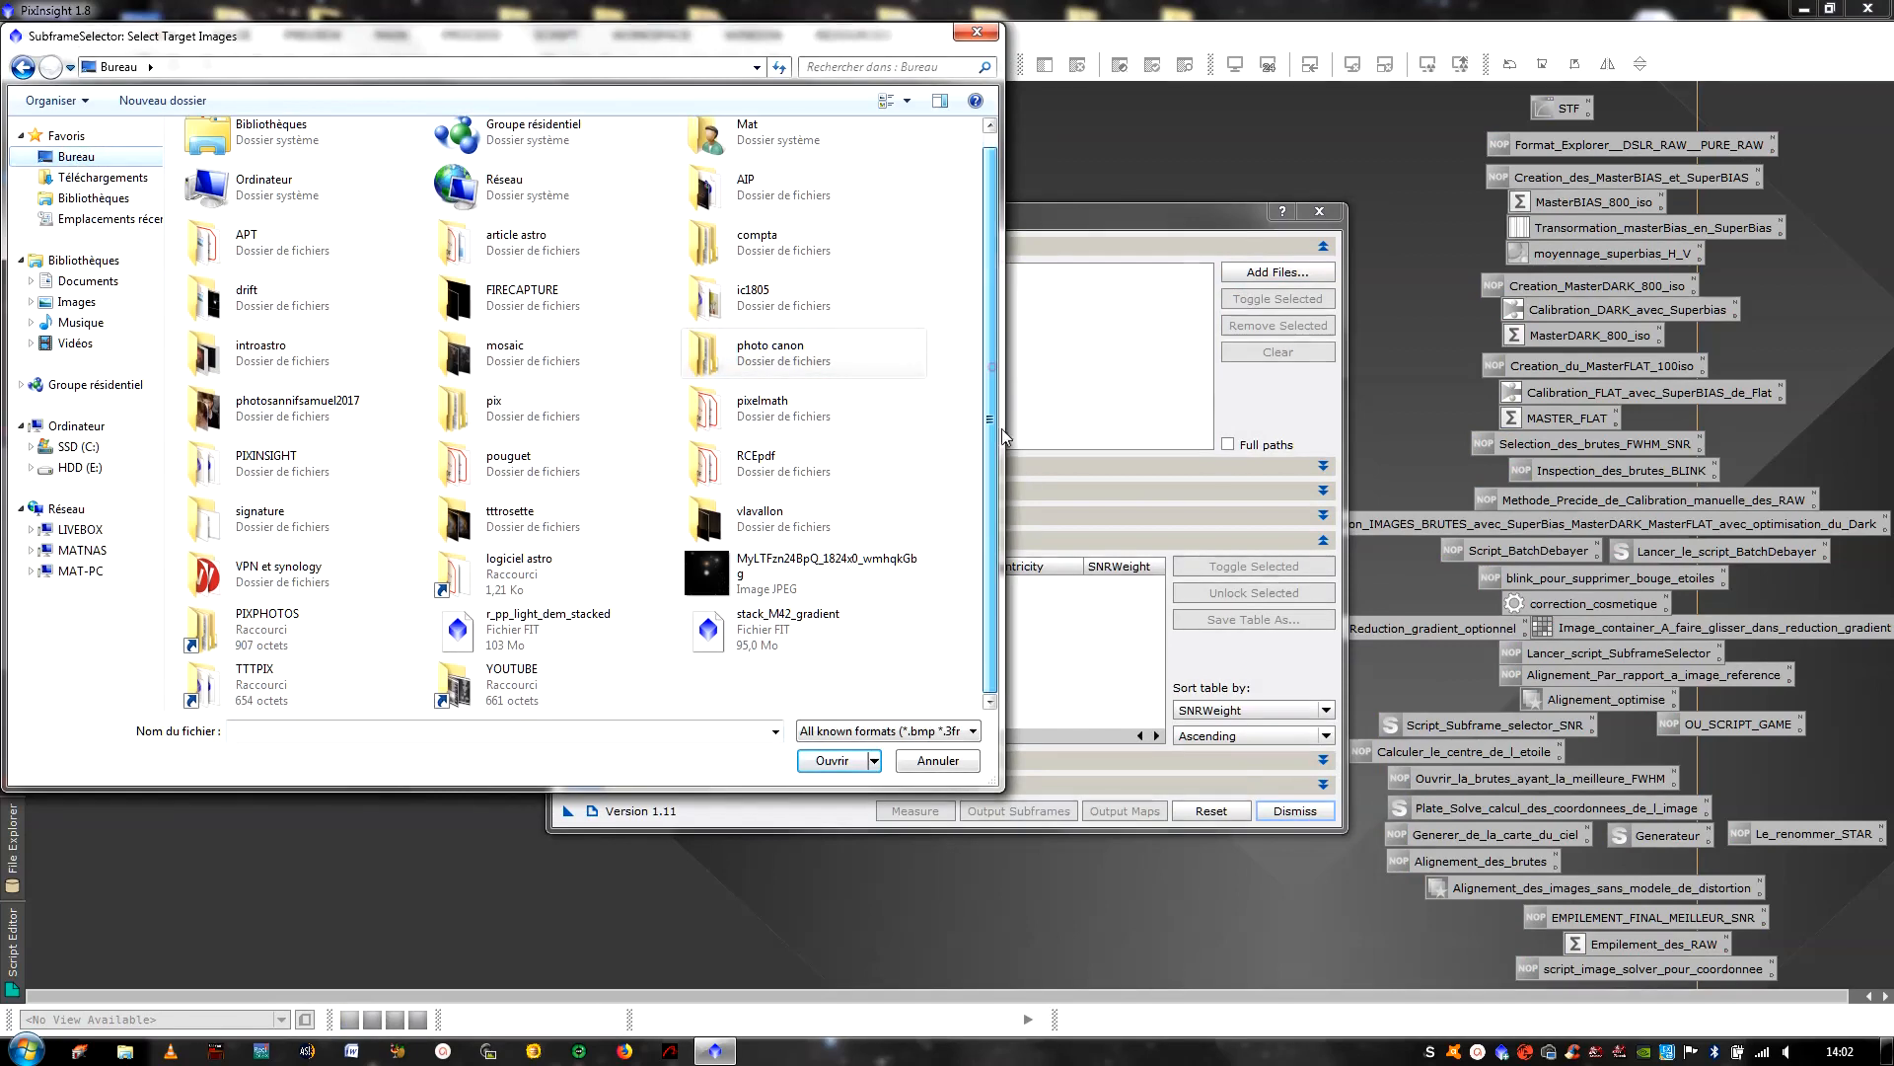
double_click(254, 678)
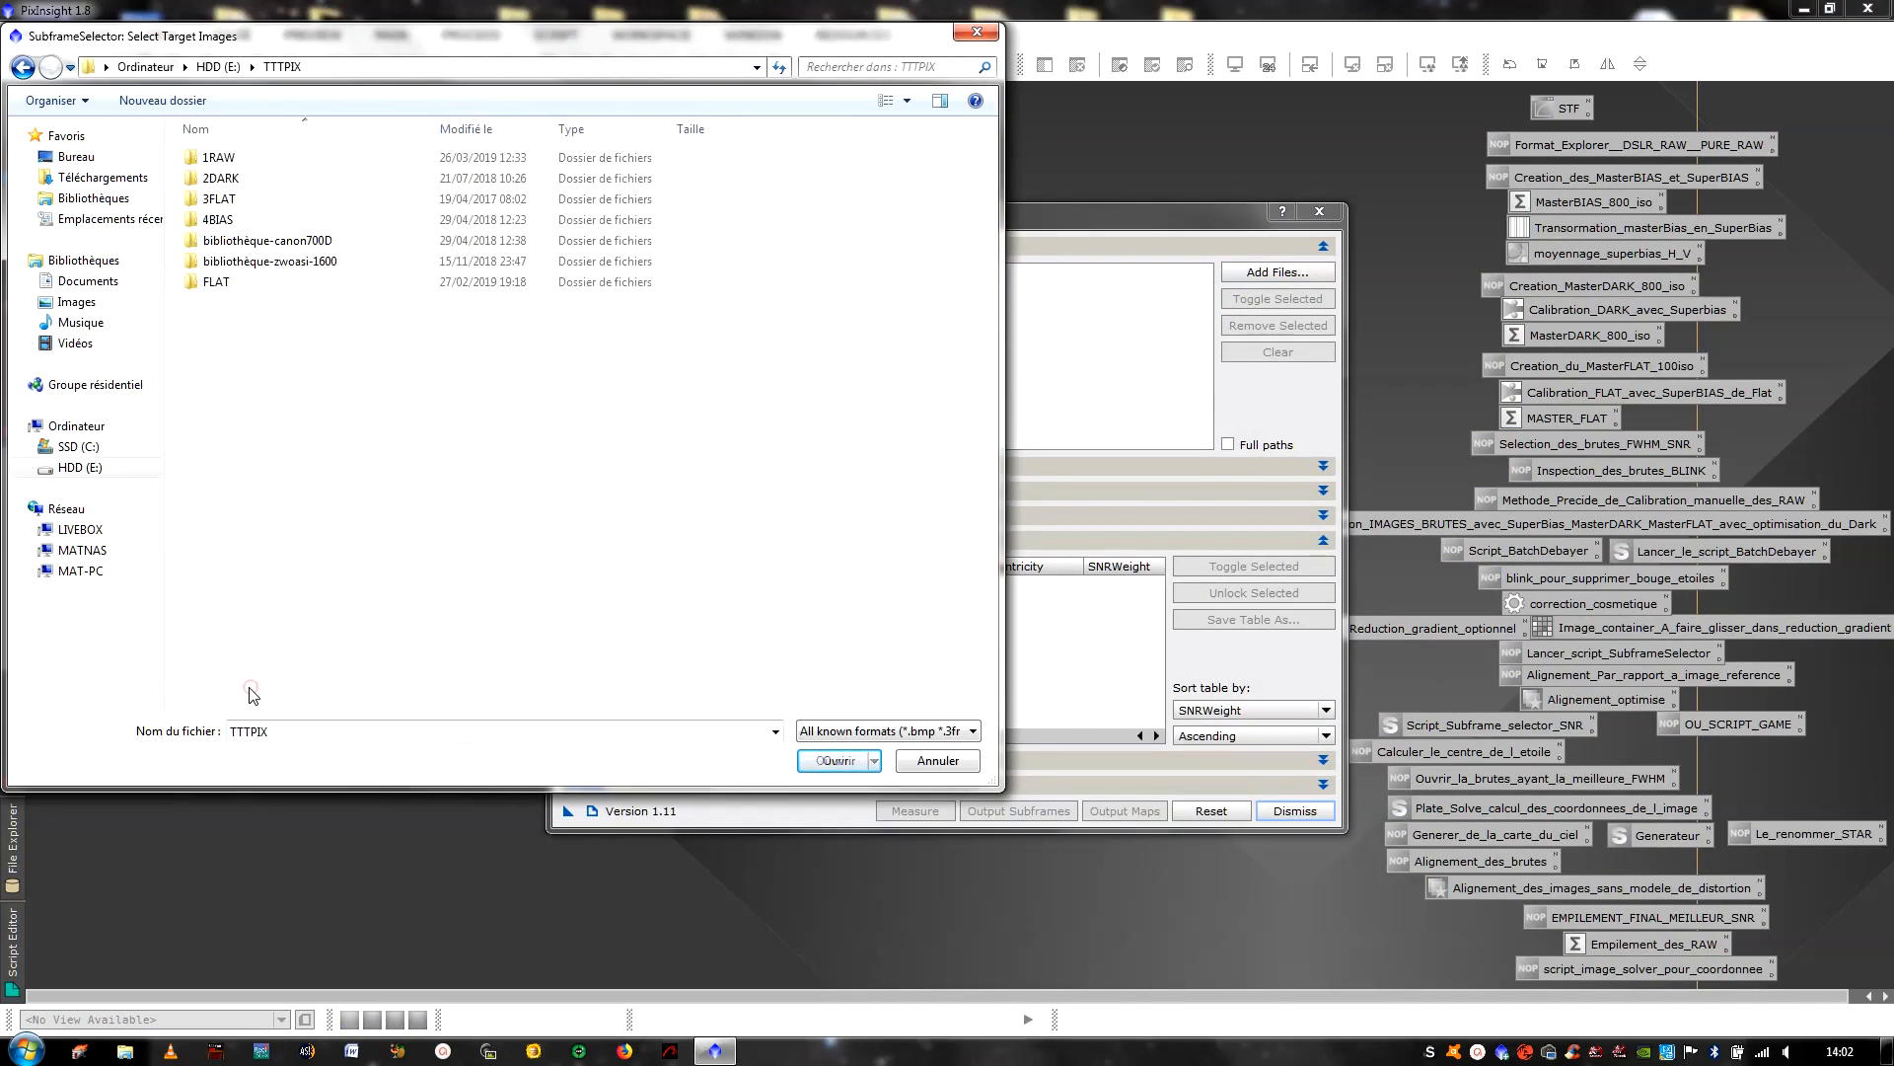
double_click(252, 261)
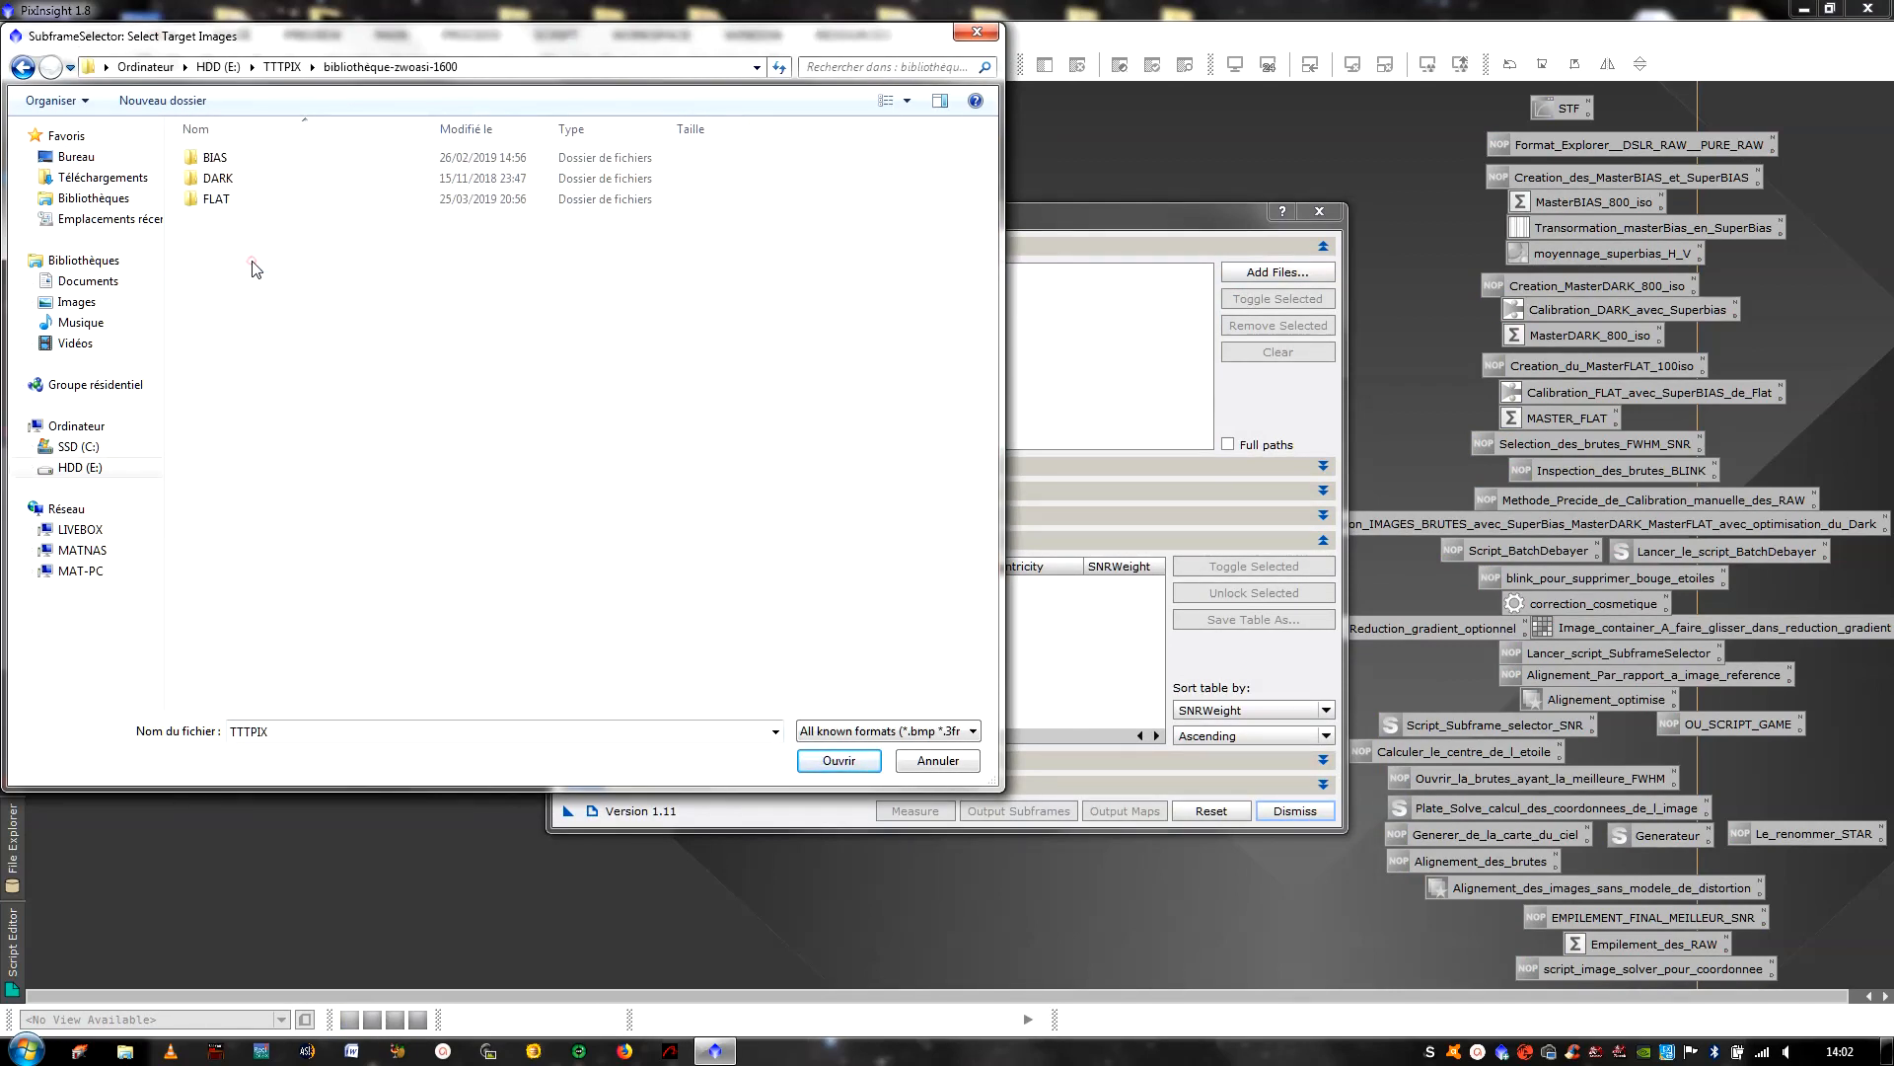
left_click(22, 66)
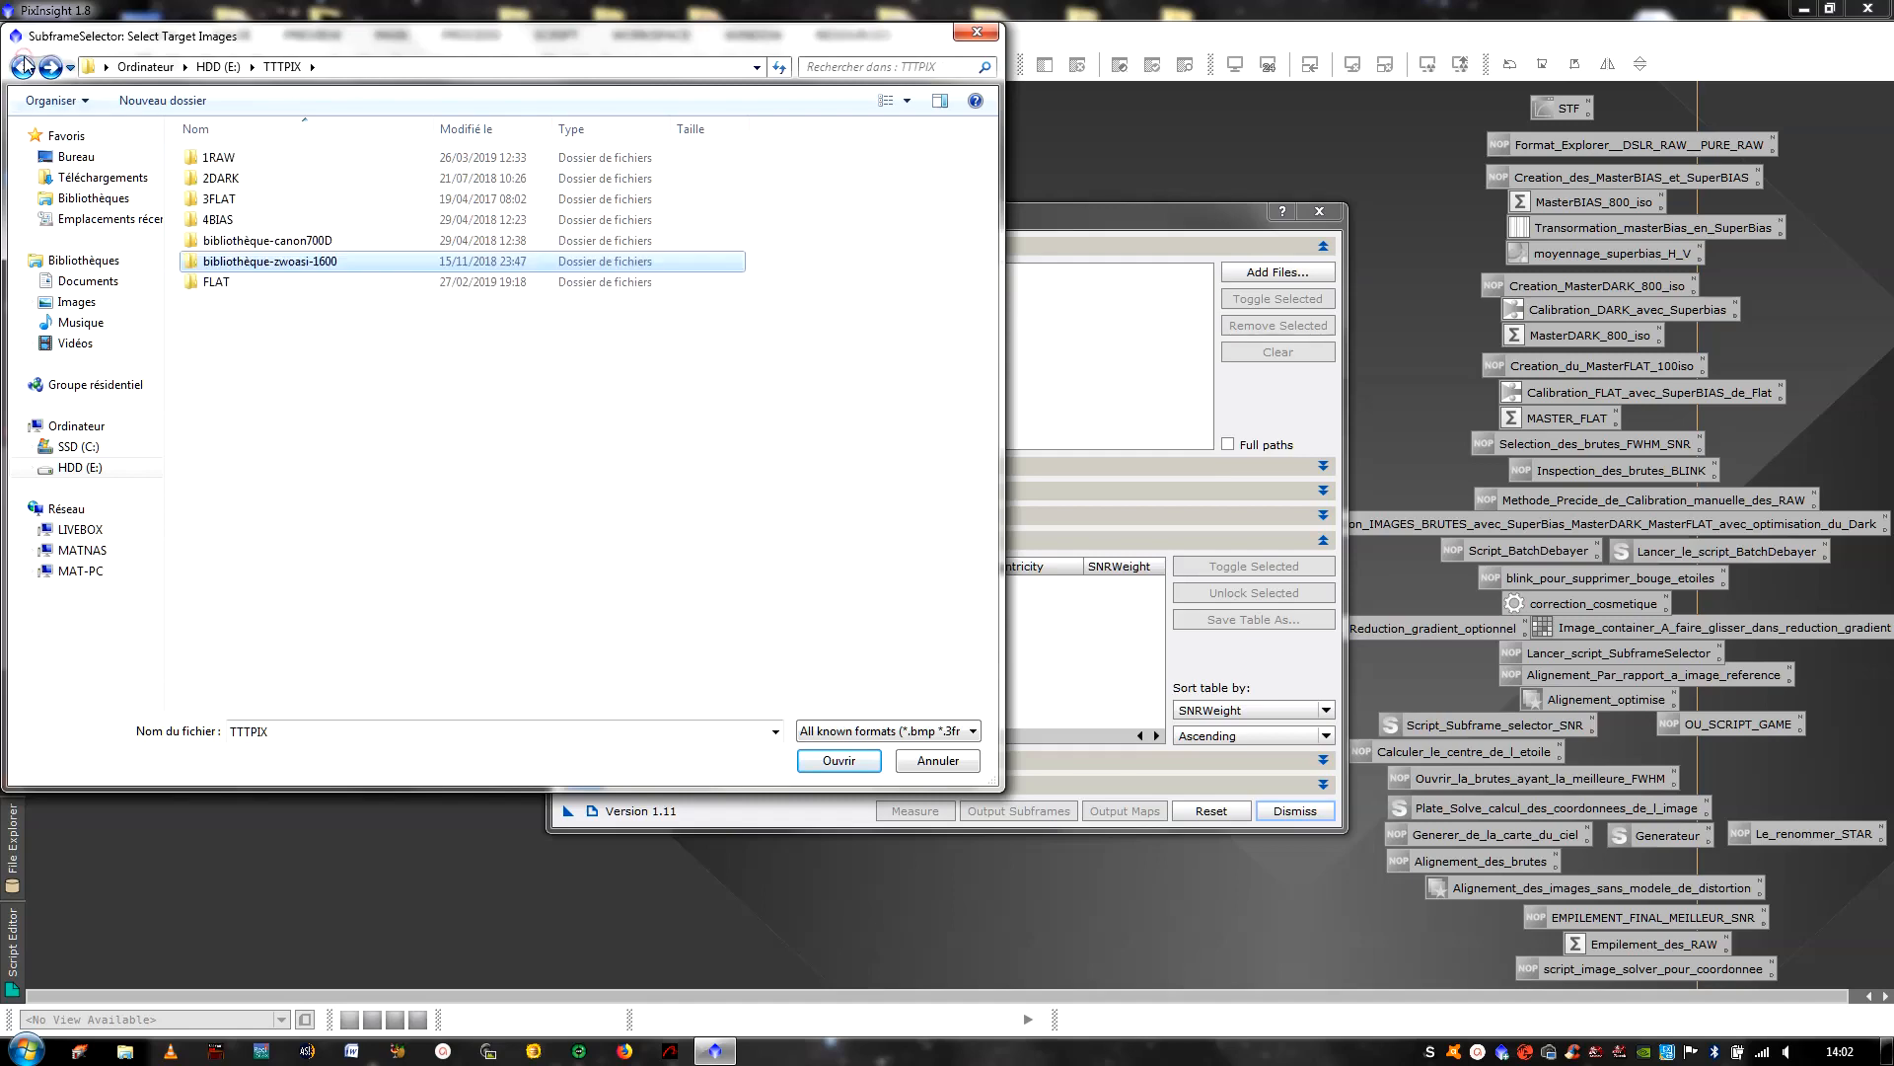
double_click(215, 157)
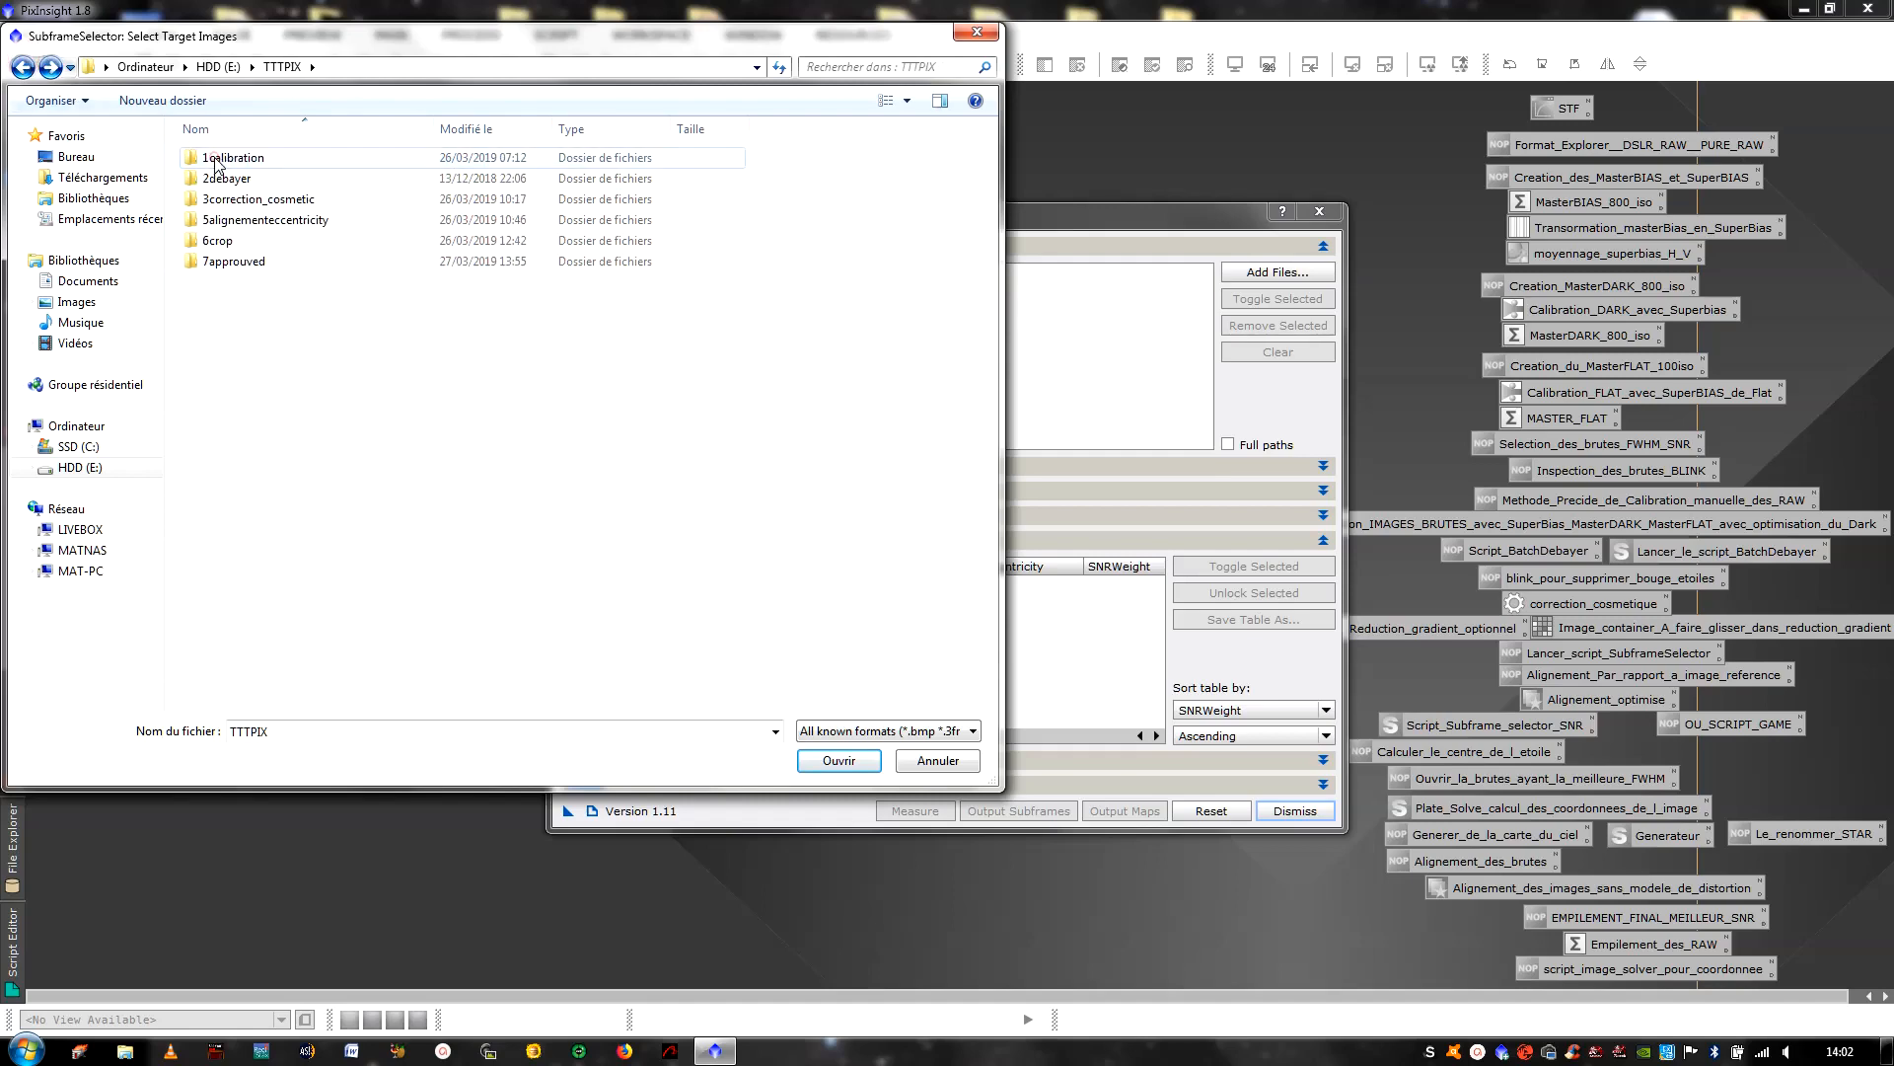
double_click(258, 259)
left_click_drag(771, 160, 478, 957)
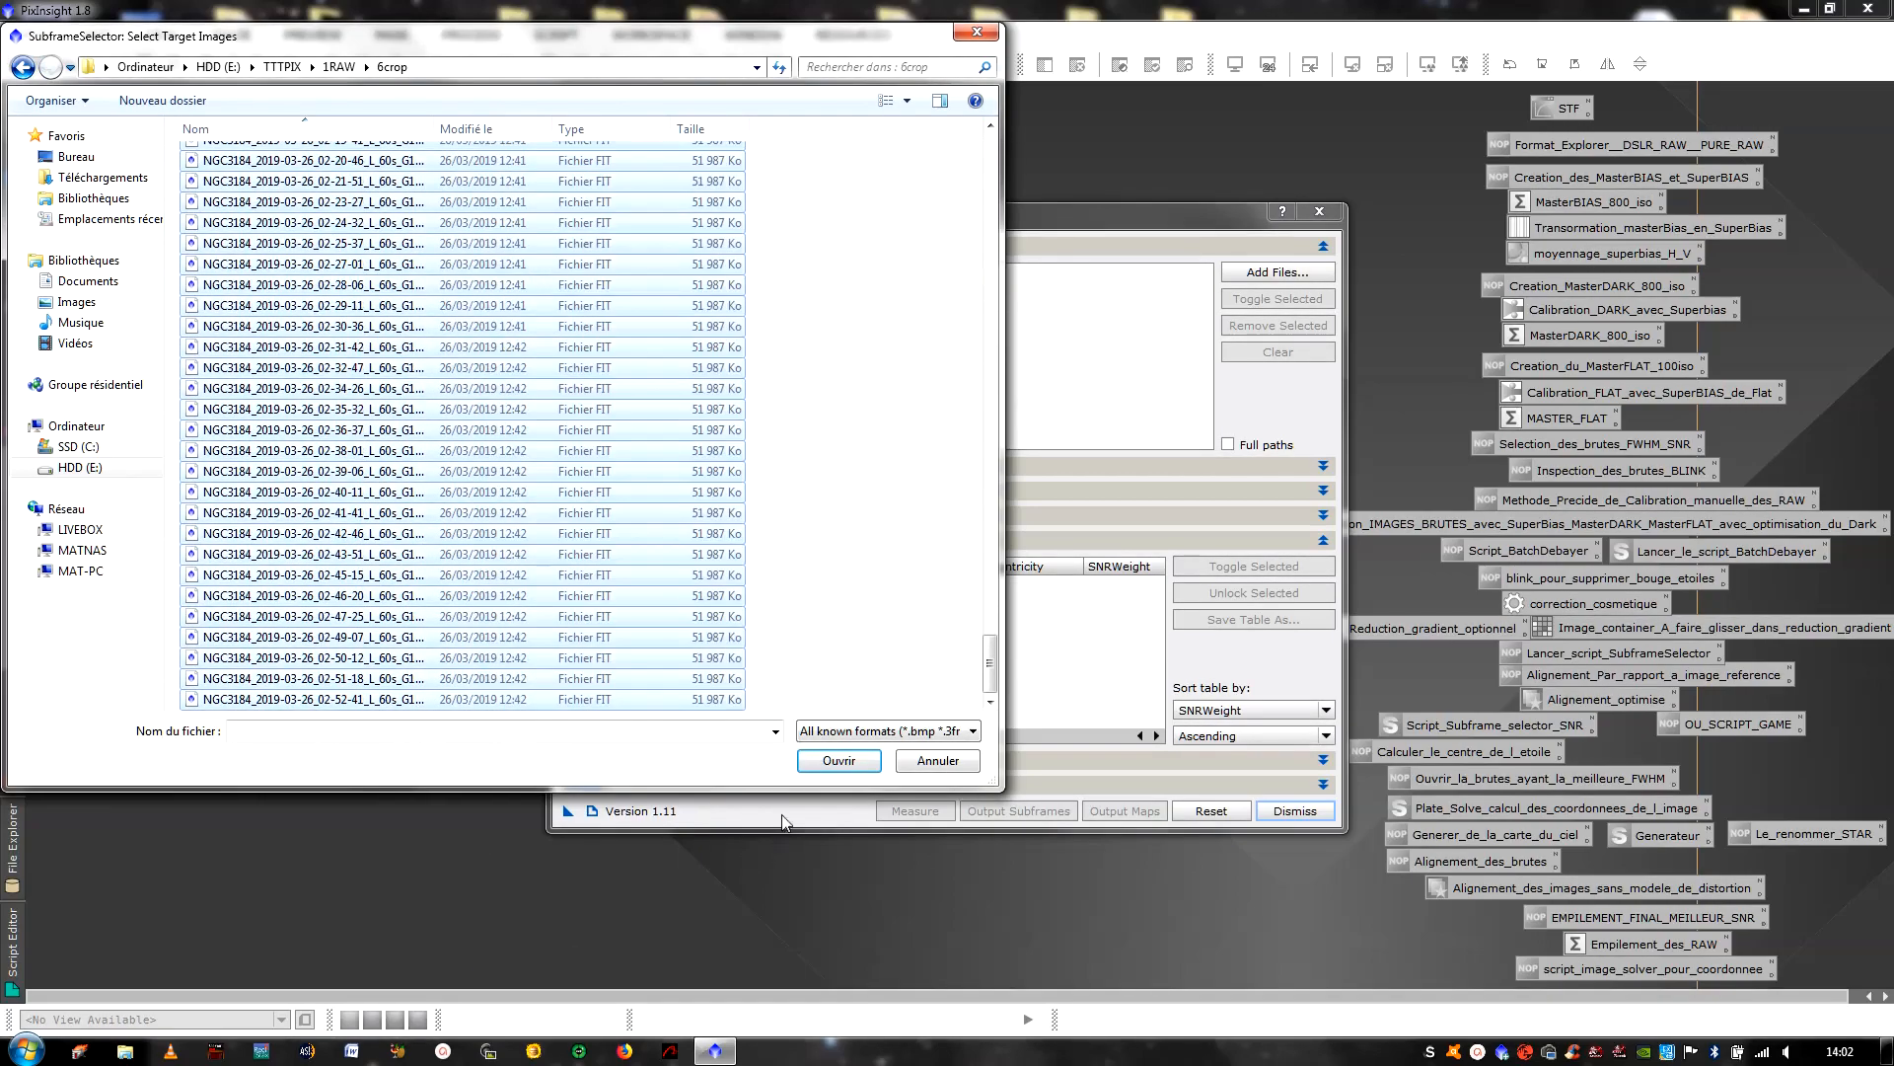
left_click(839, 761)
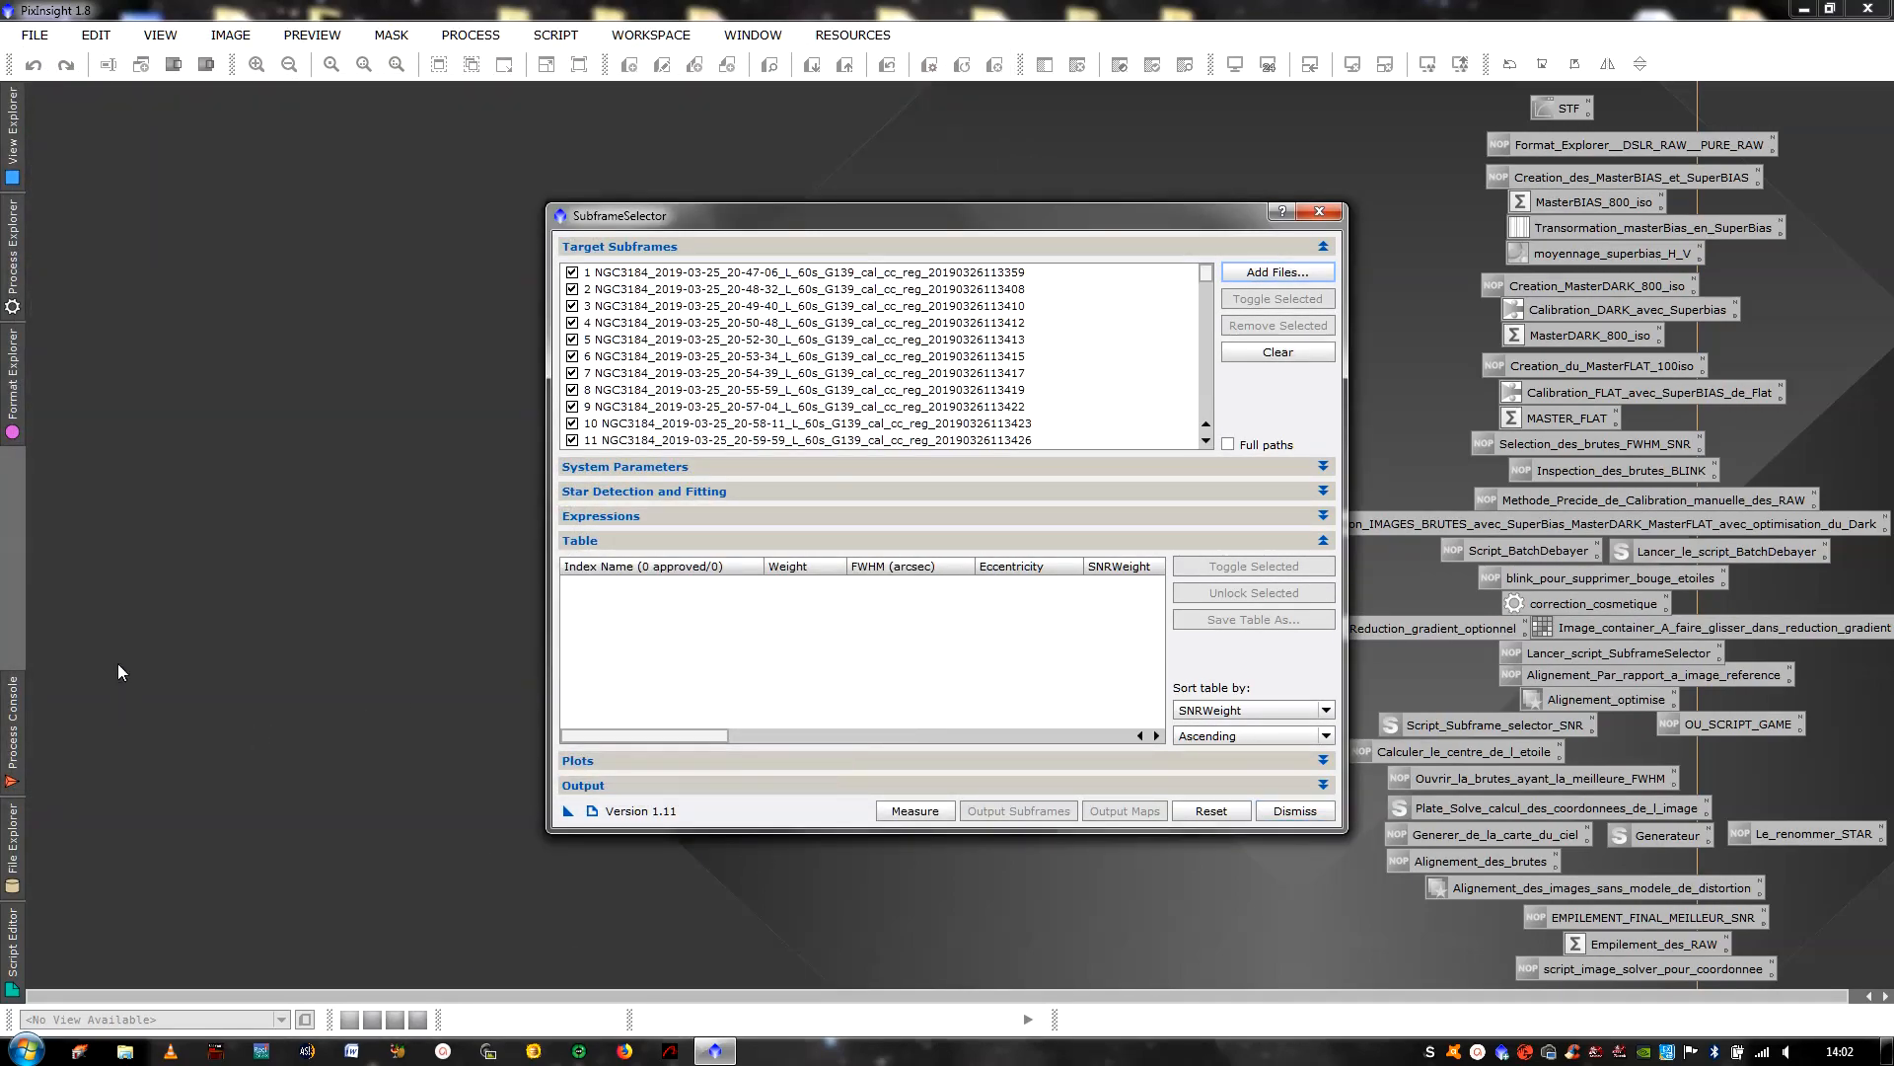
Expand the SubframeSelector system parameters, and search the web in Firefox for "zwo asi 1600mmpro"
left_click(889, 468)
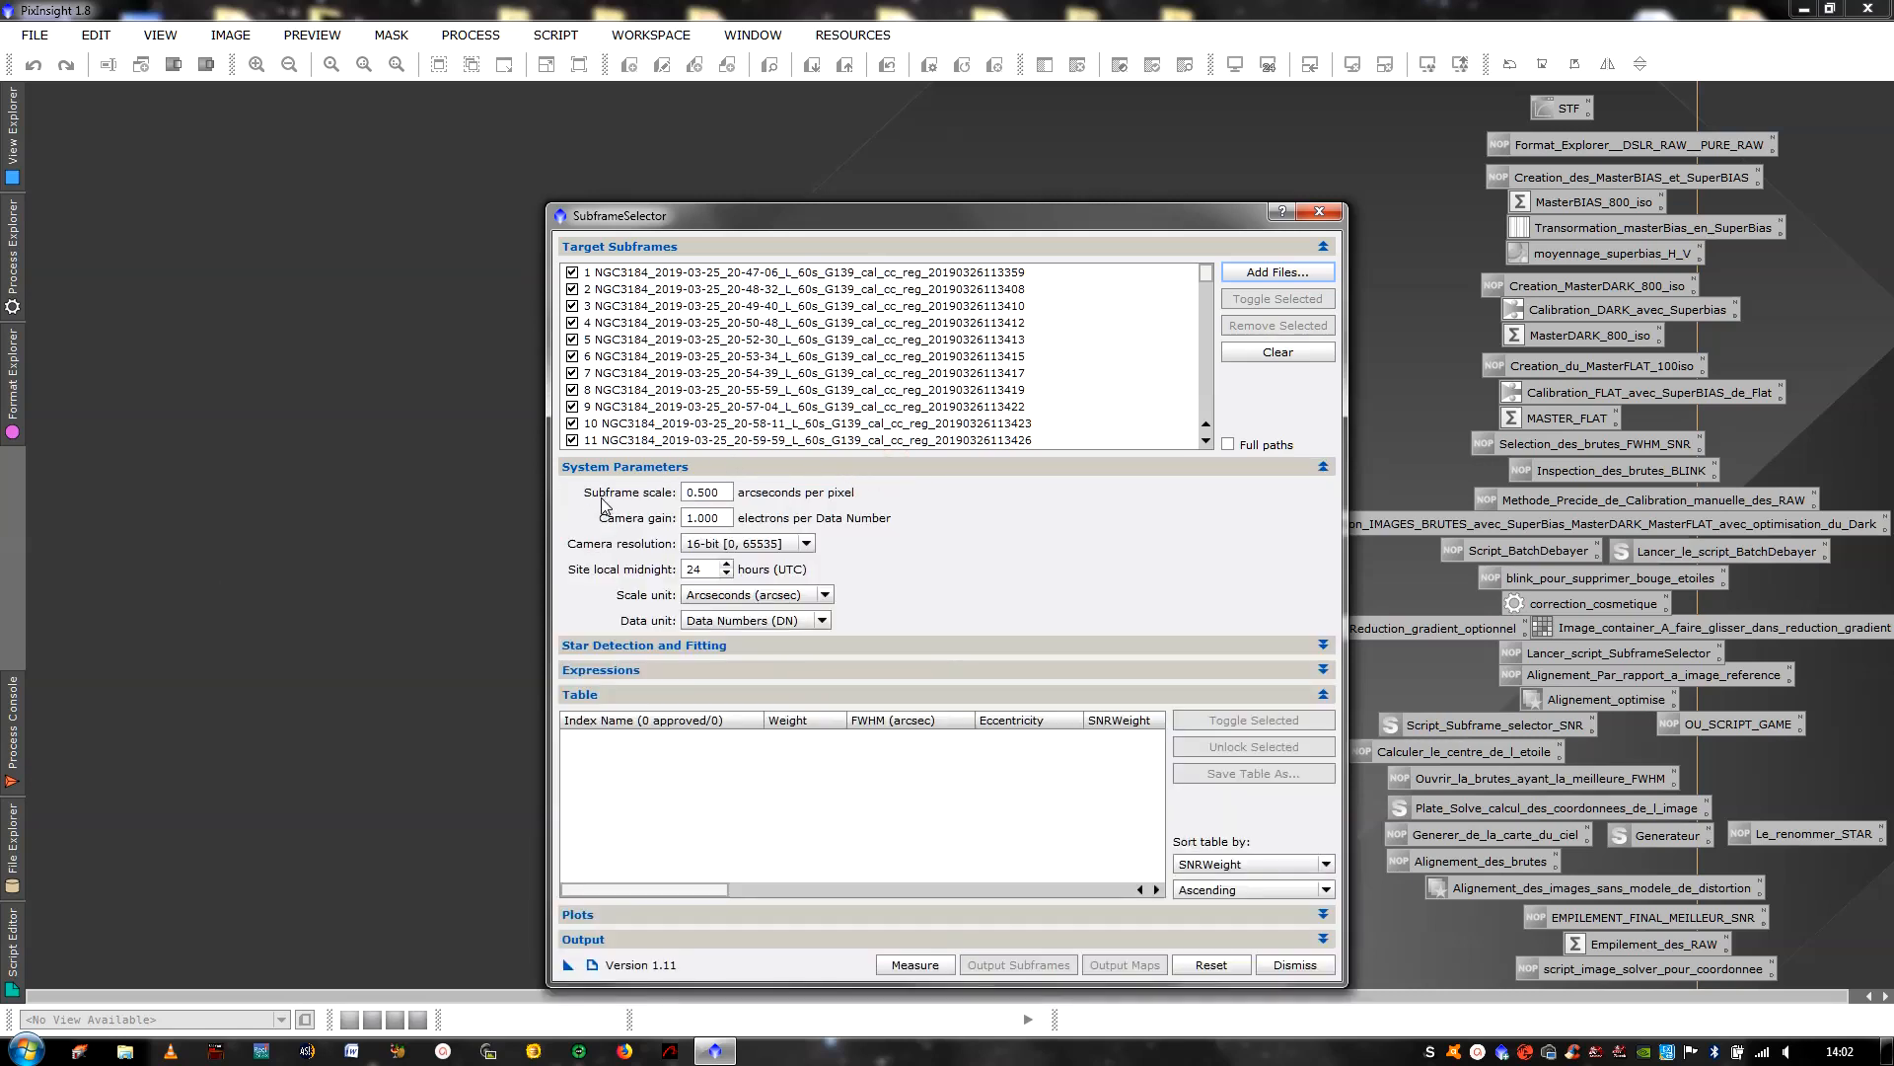
double_click(724, 492)
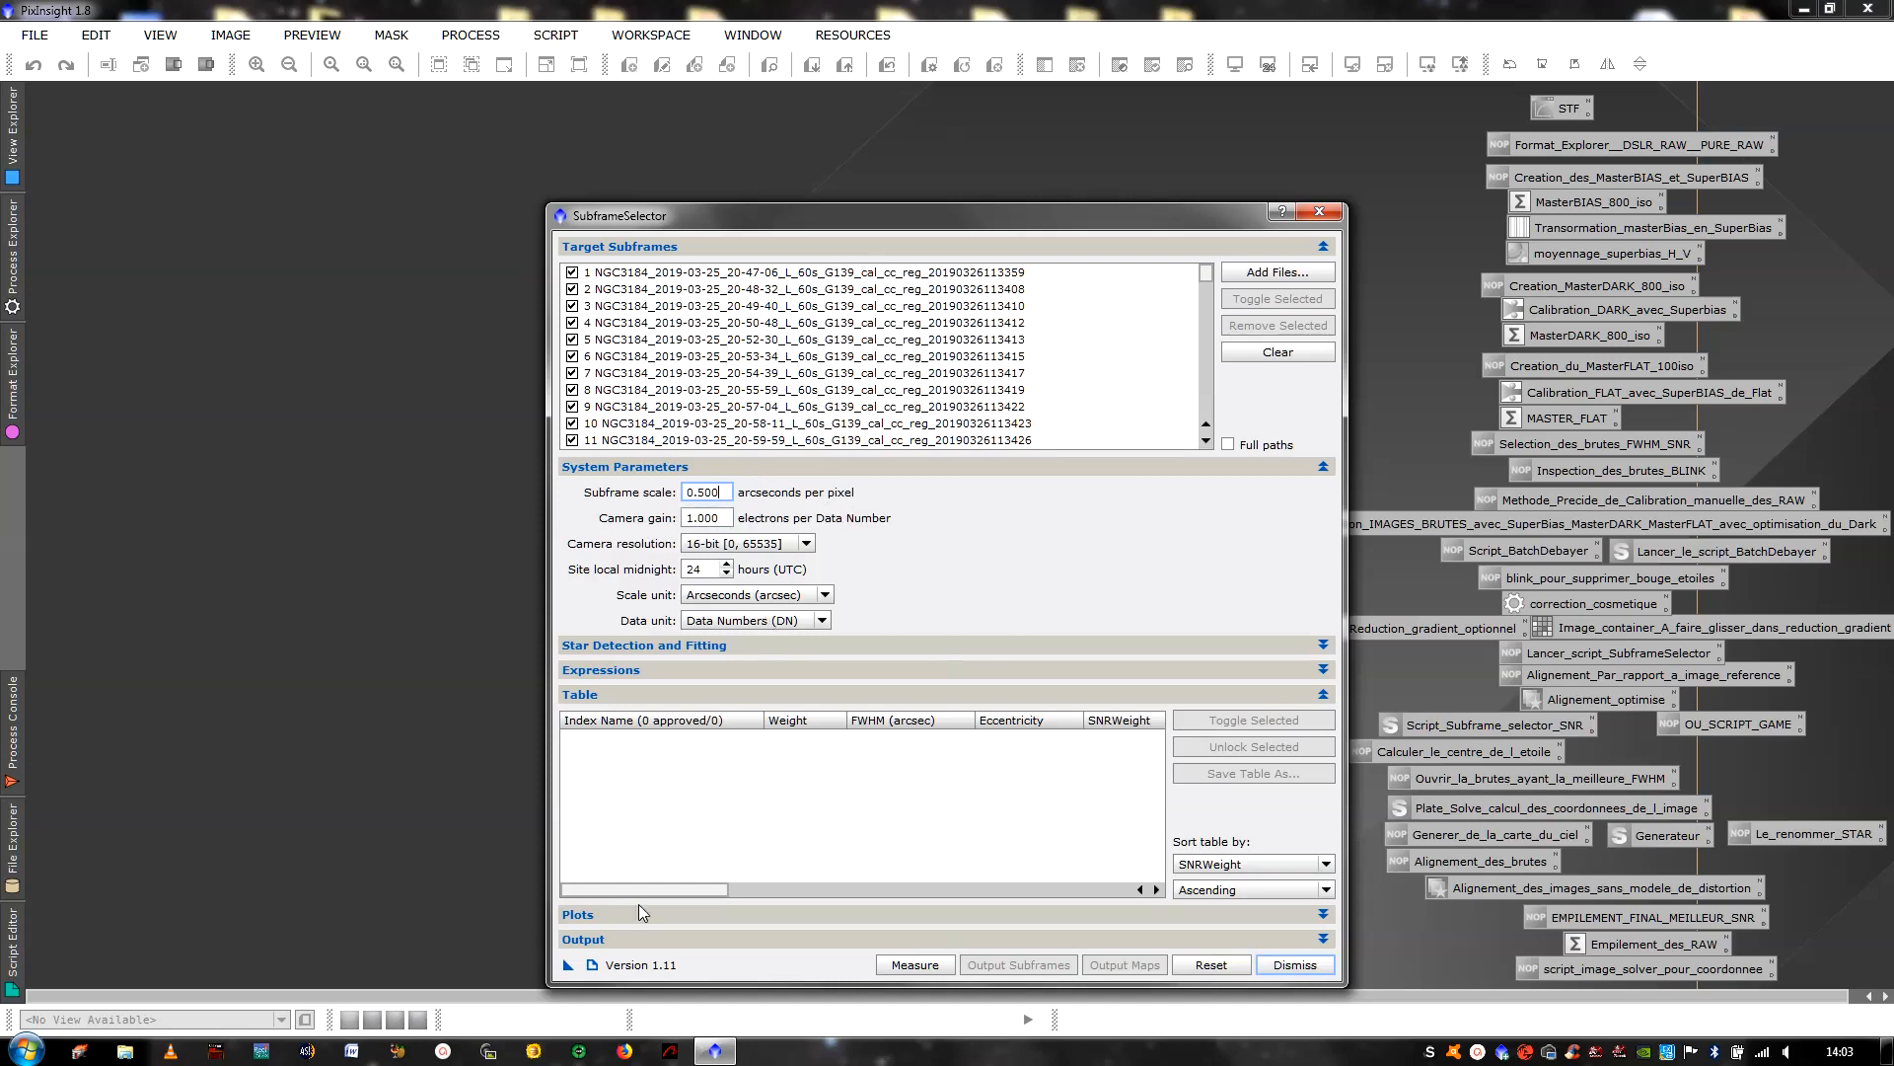
left_click(620, 1052)
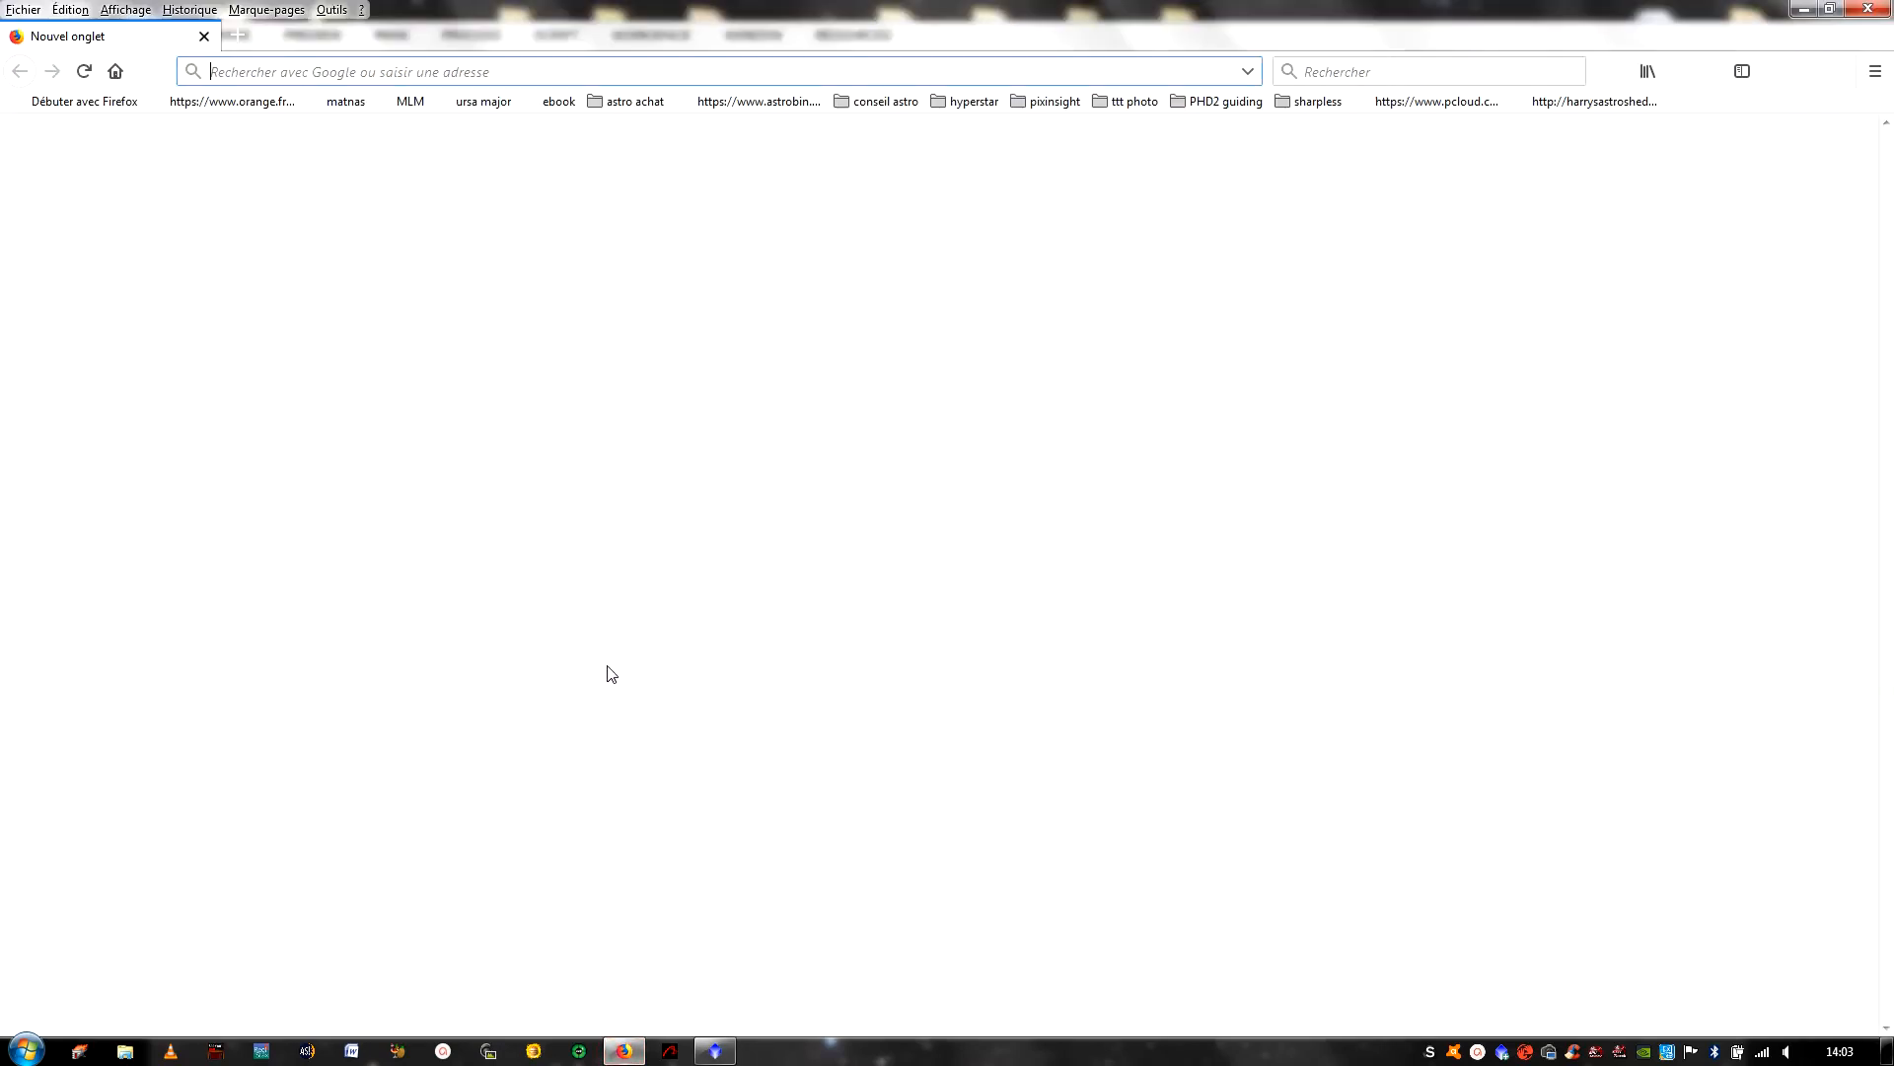
left_click(754, 417)
type("z")
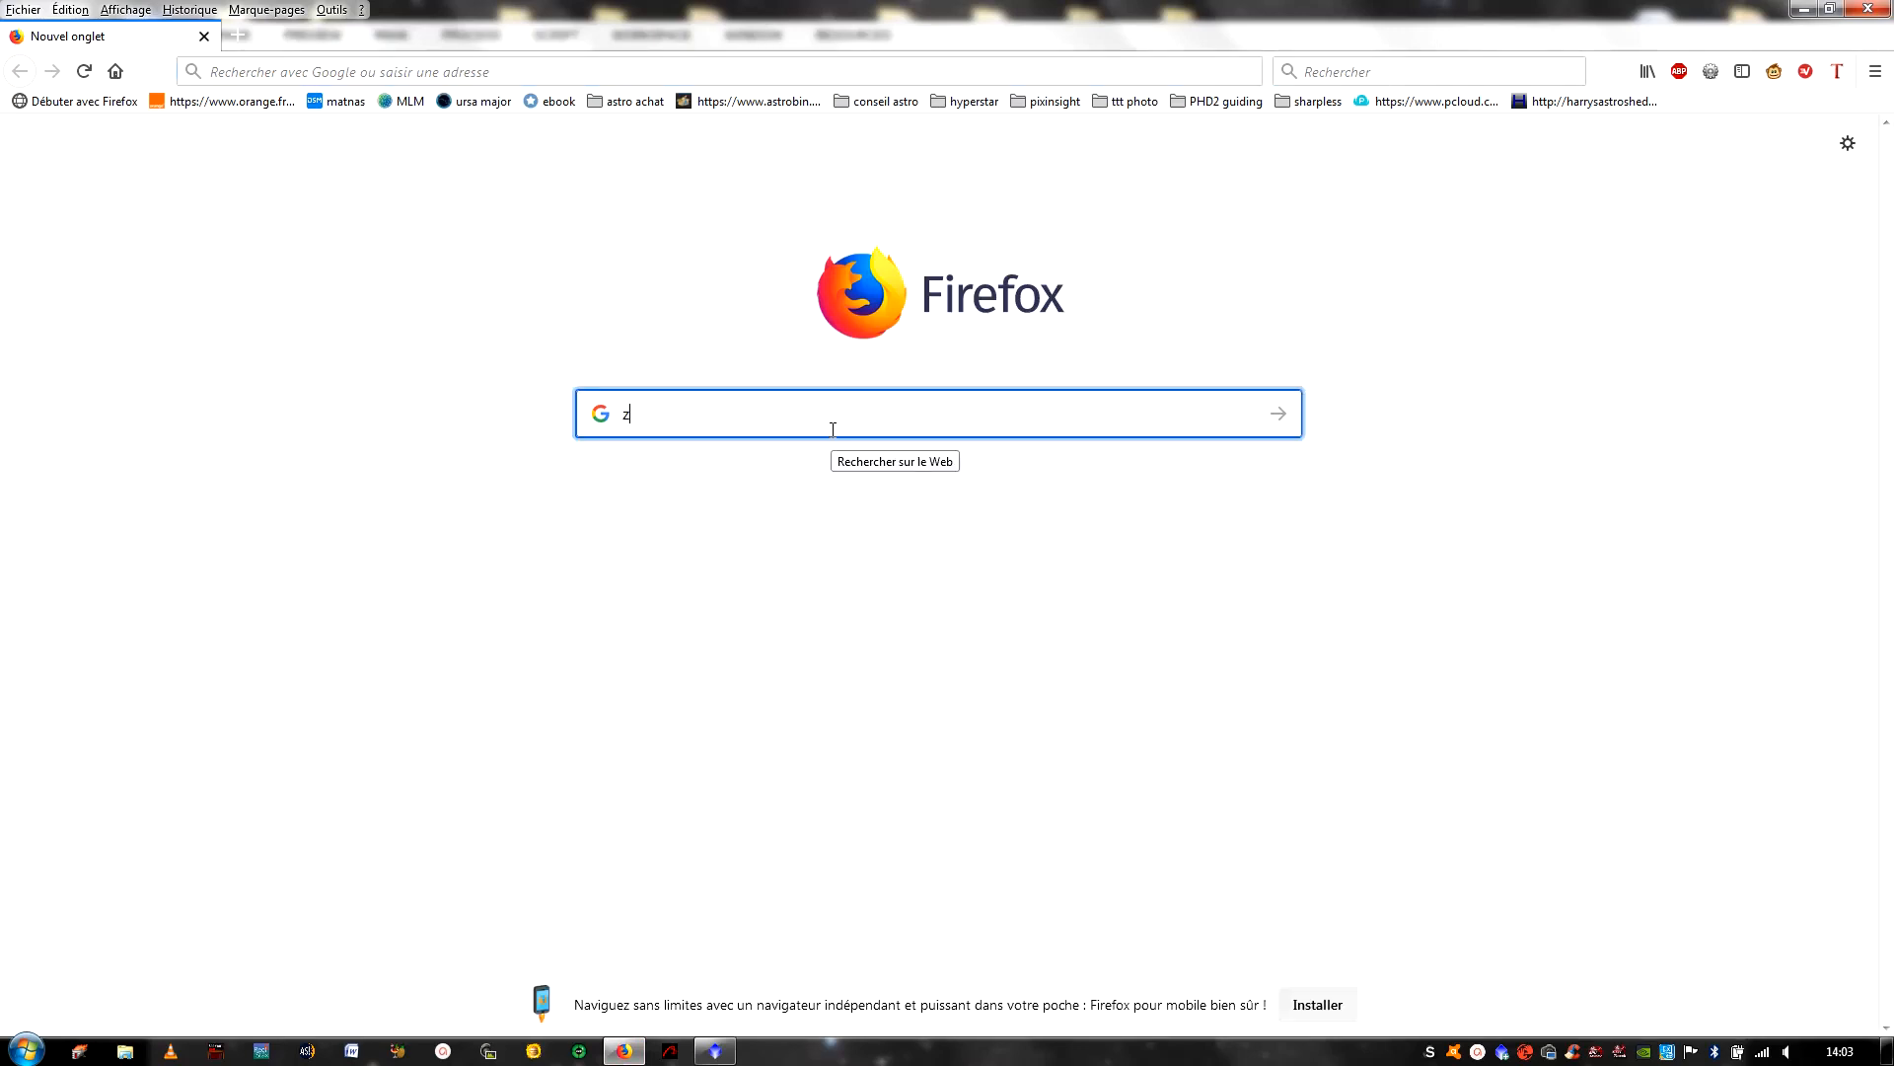
type("wo asi")
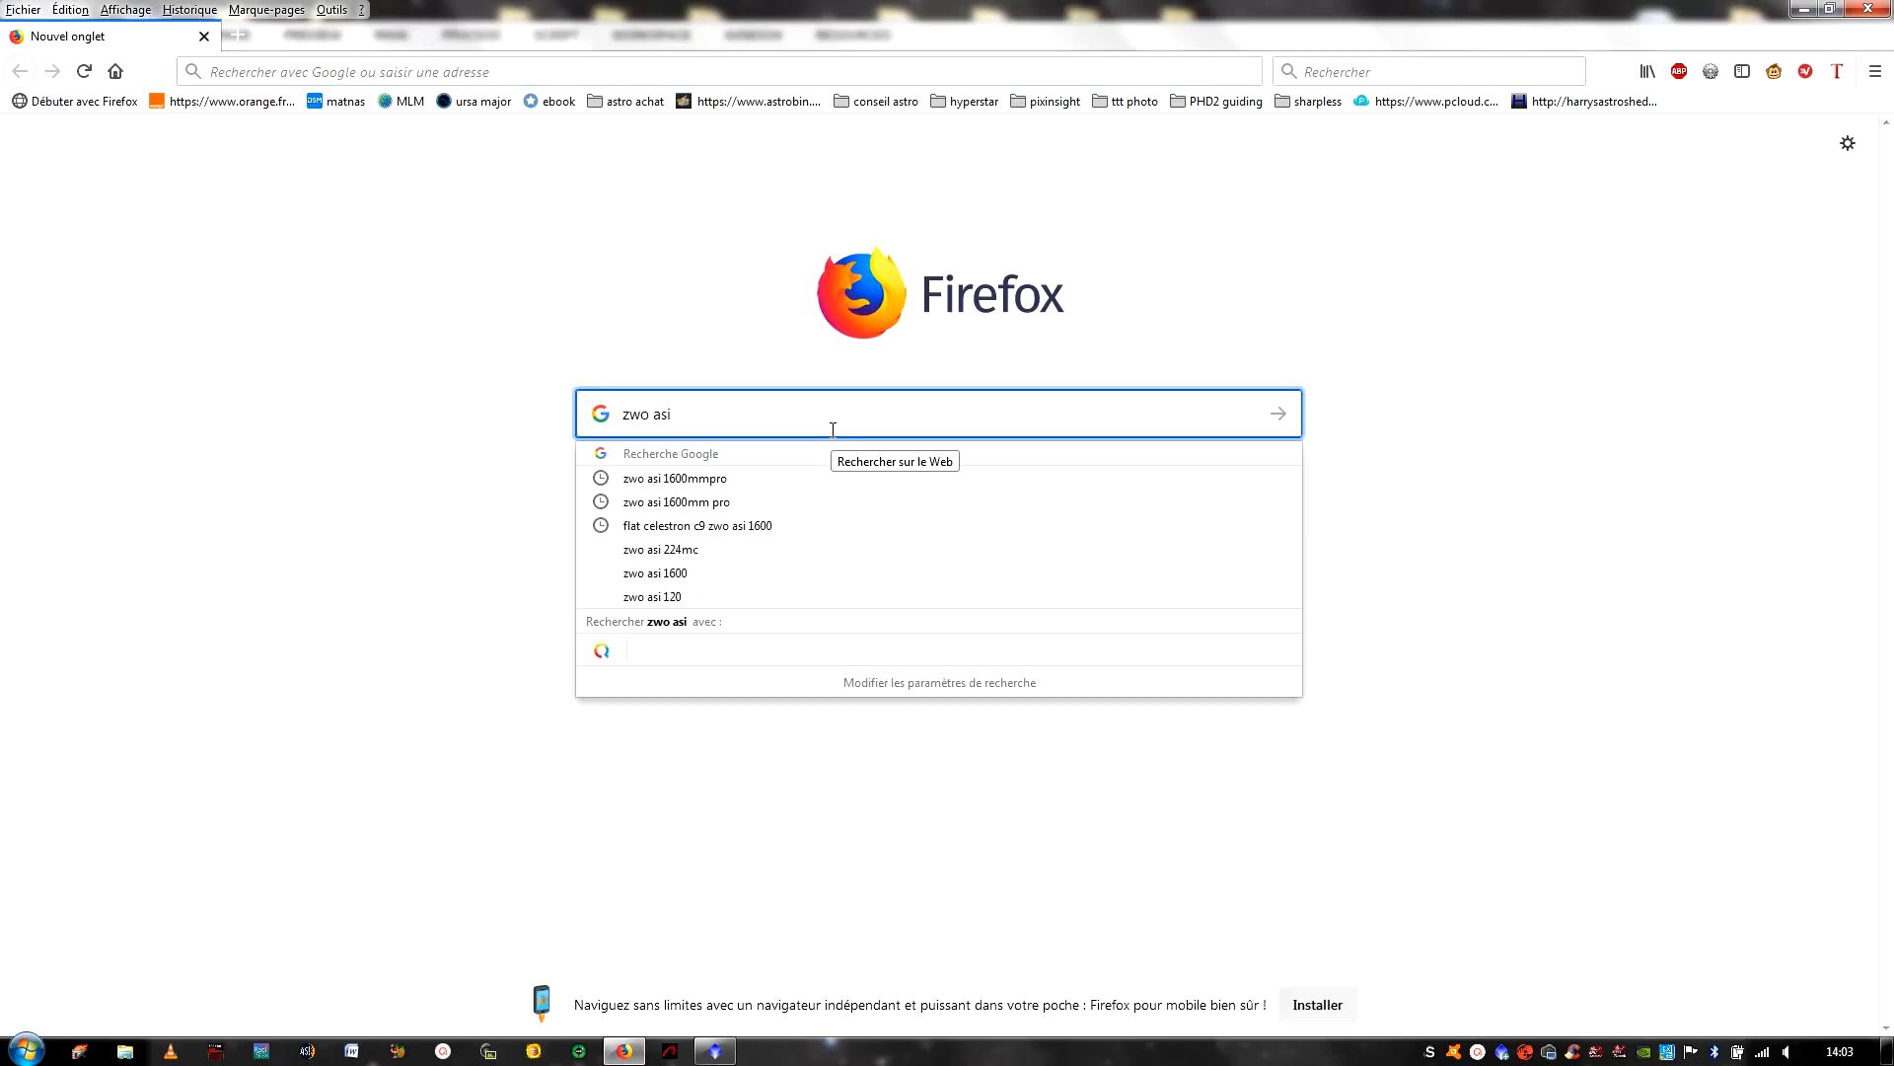
left_click(677, 479)
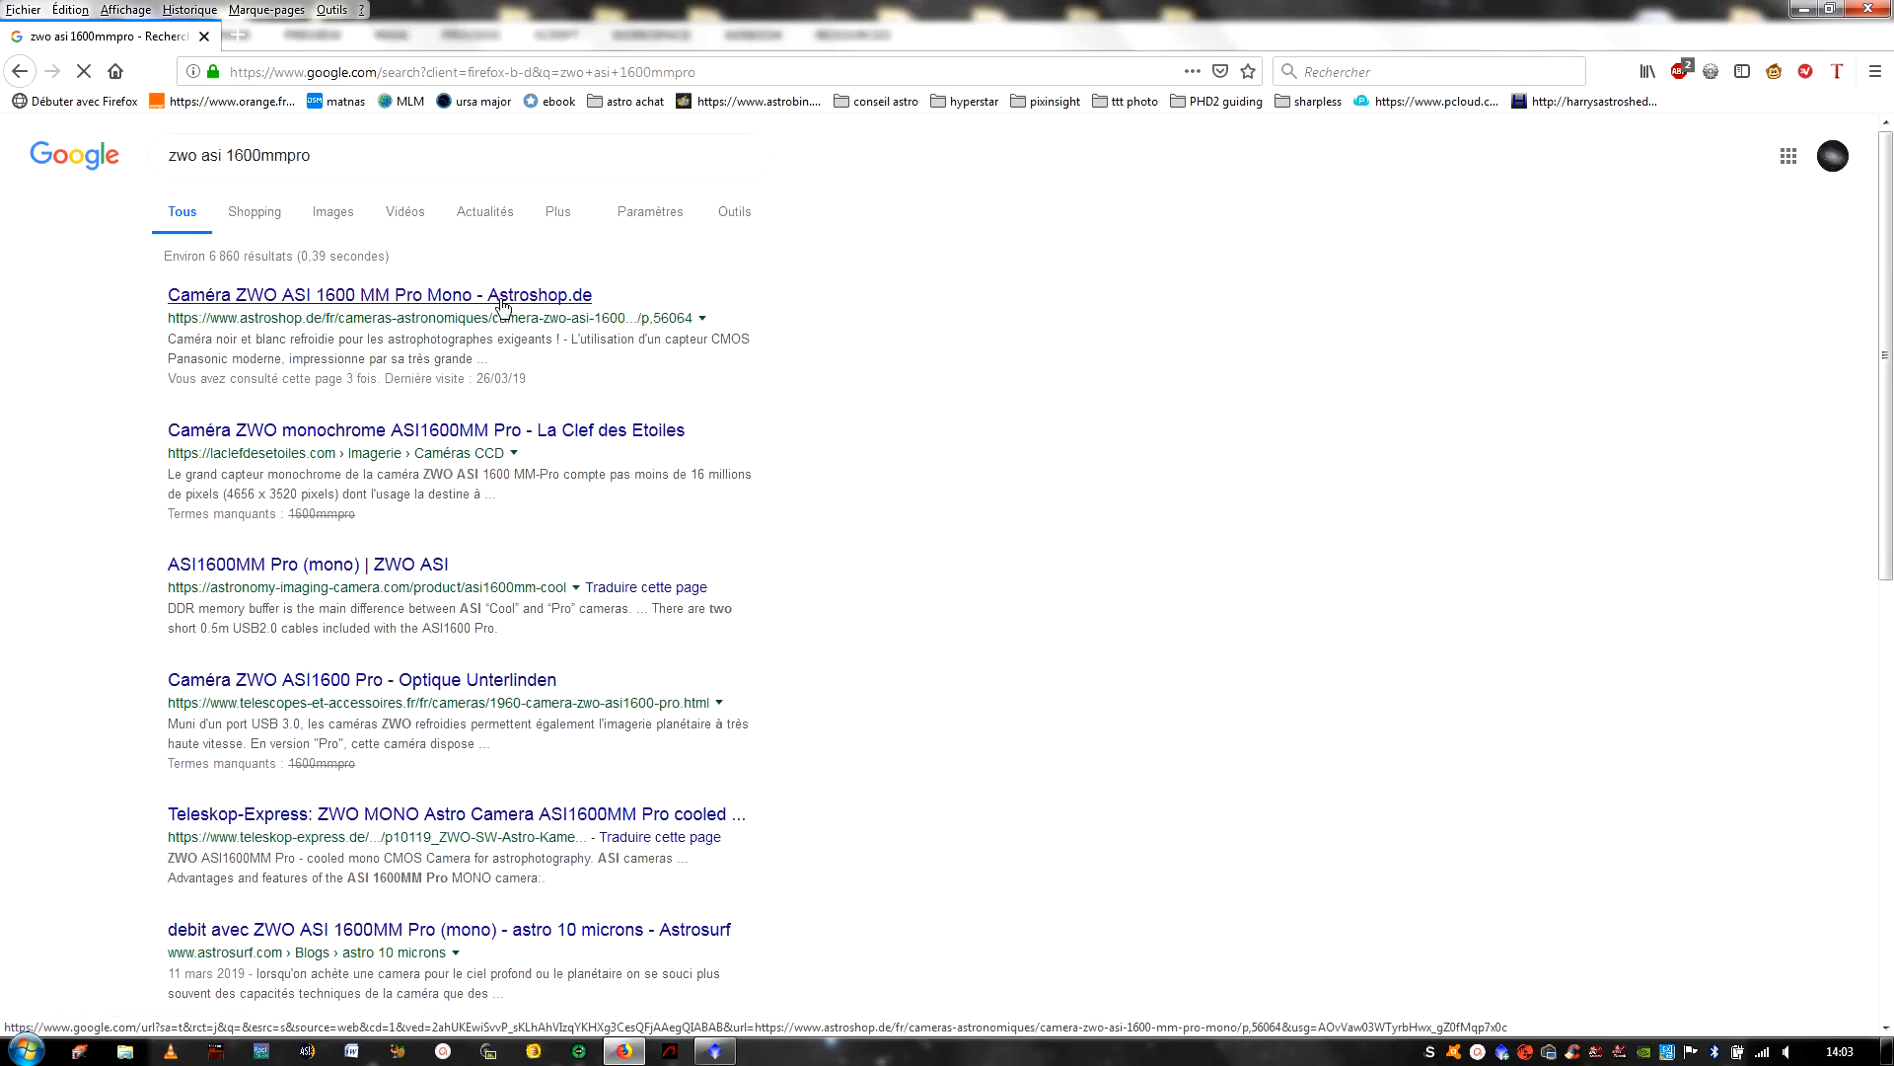
Open the Astroshop page for the ZWO ASI 1600 MM Pro Mono and enlarge its read noise and gain chart
left_click(501, 301)
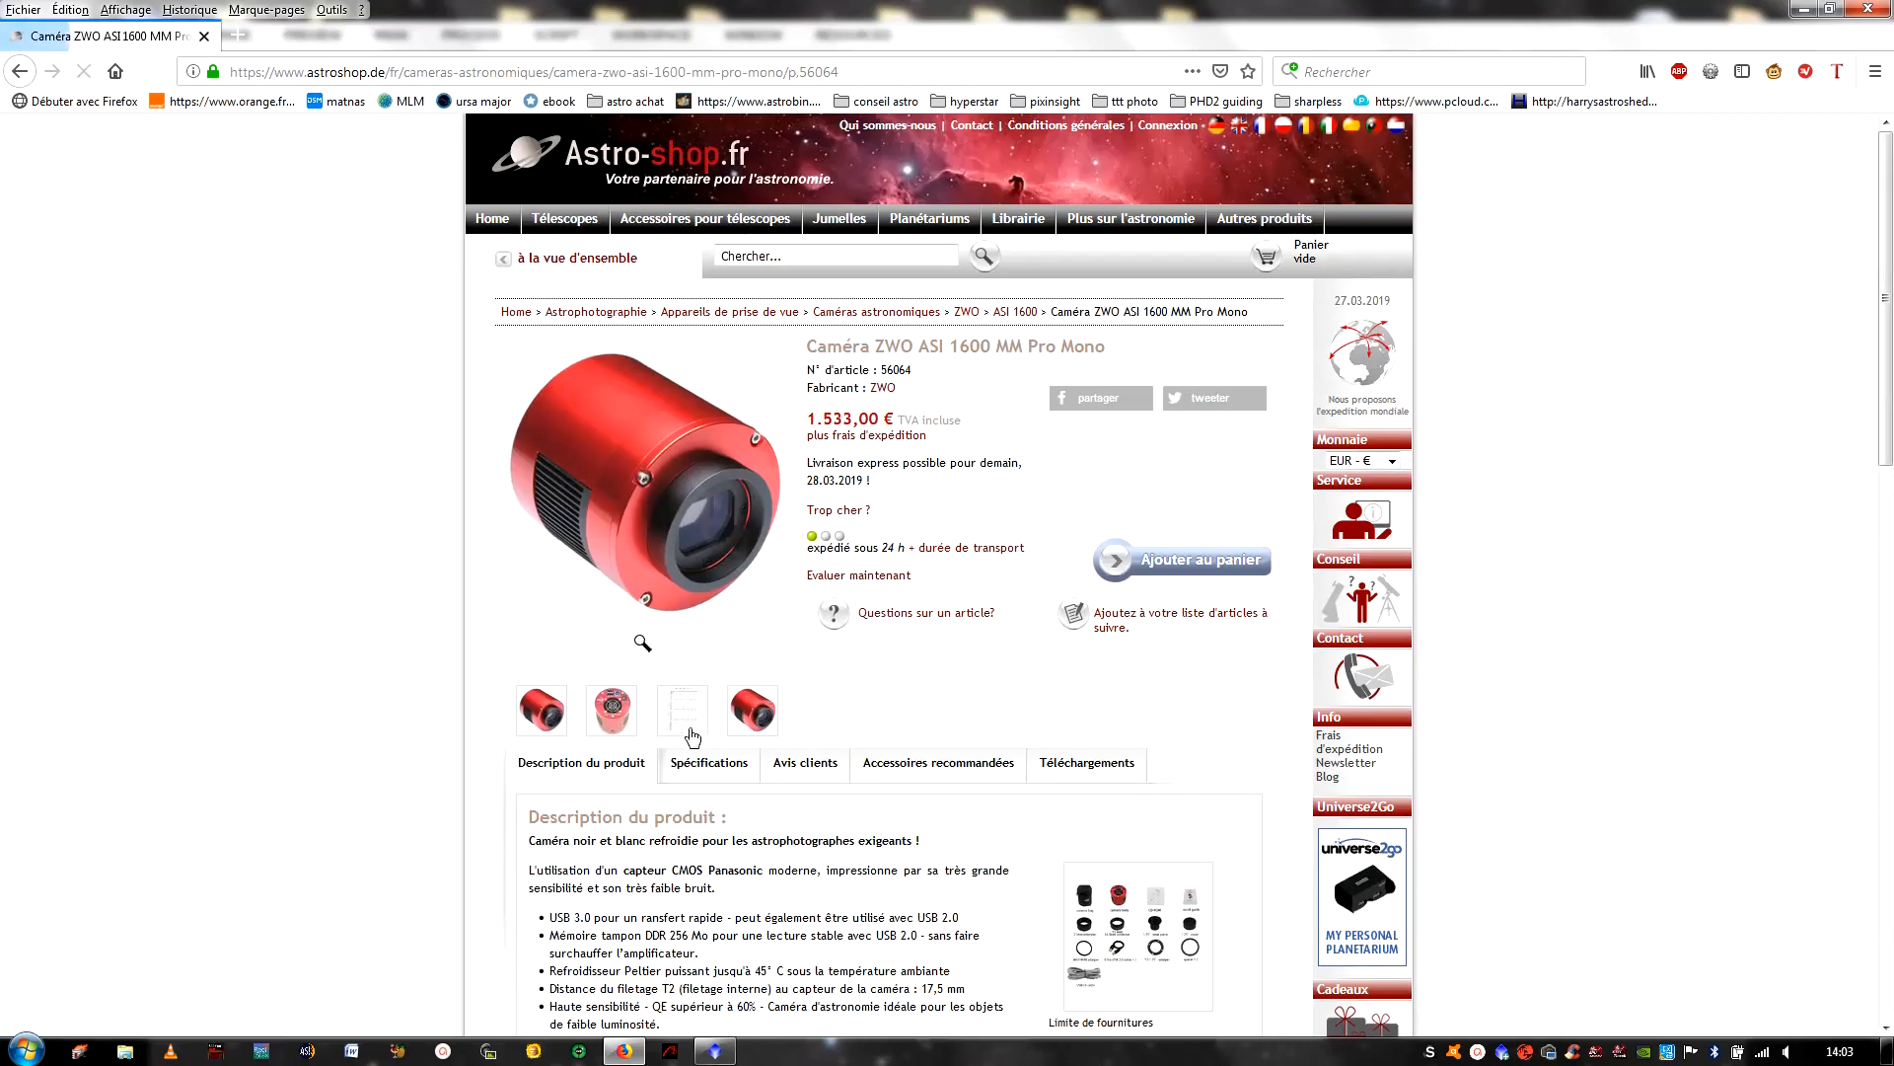
left_click(700, 719)
left_click(730, 488)
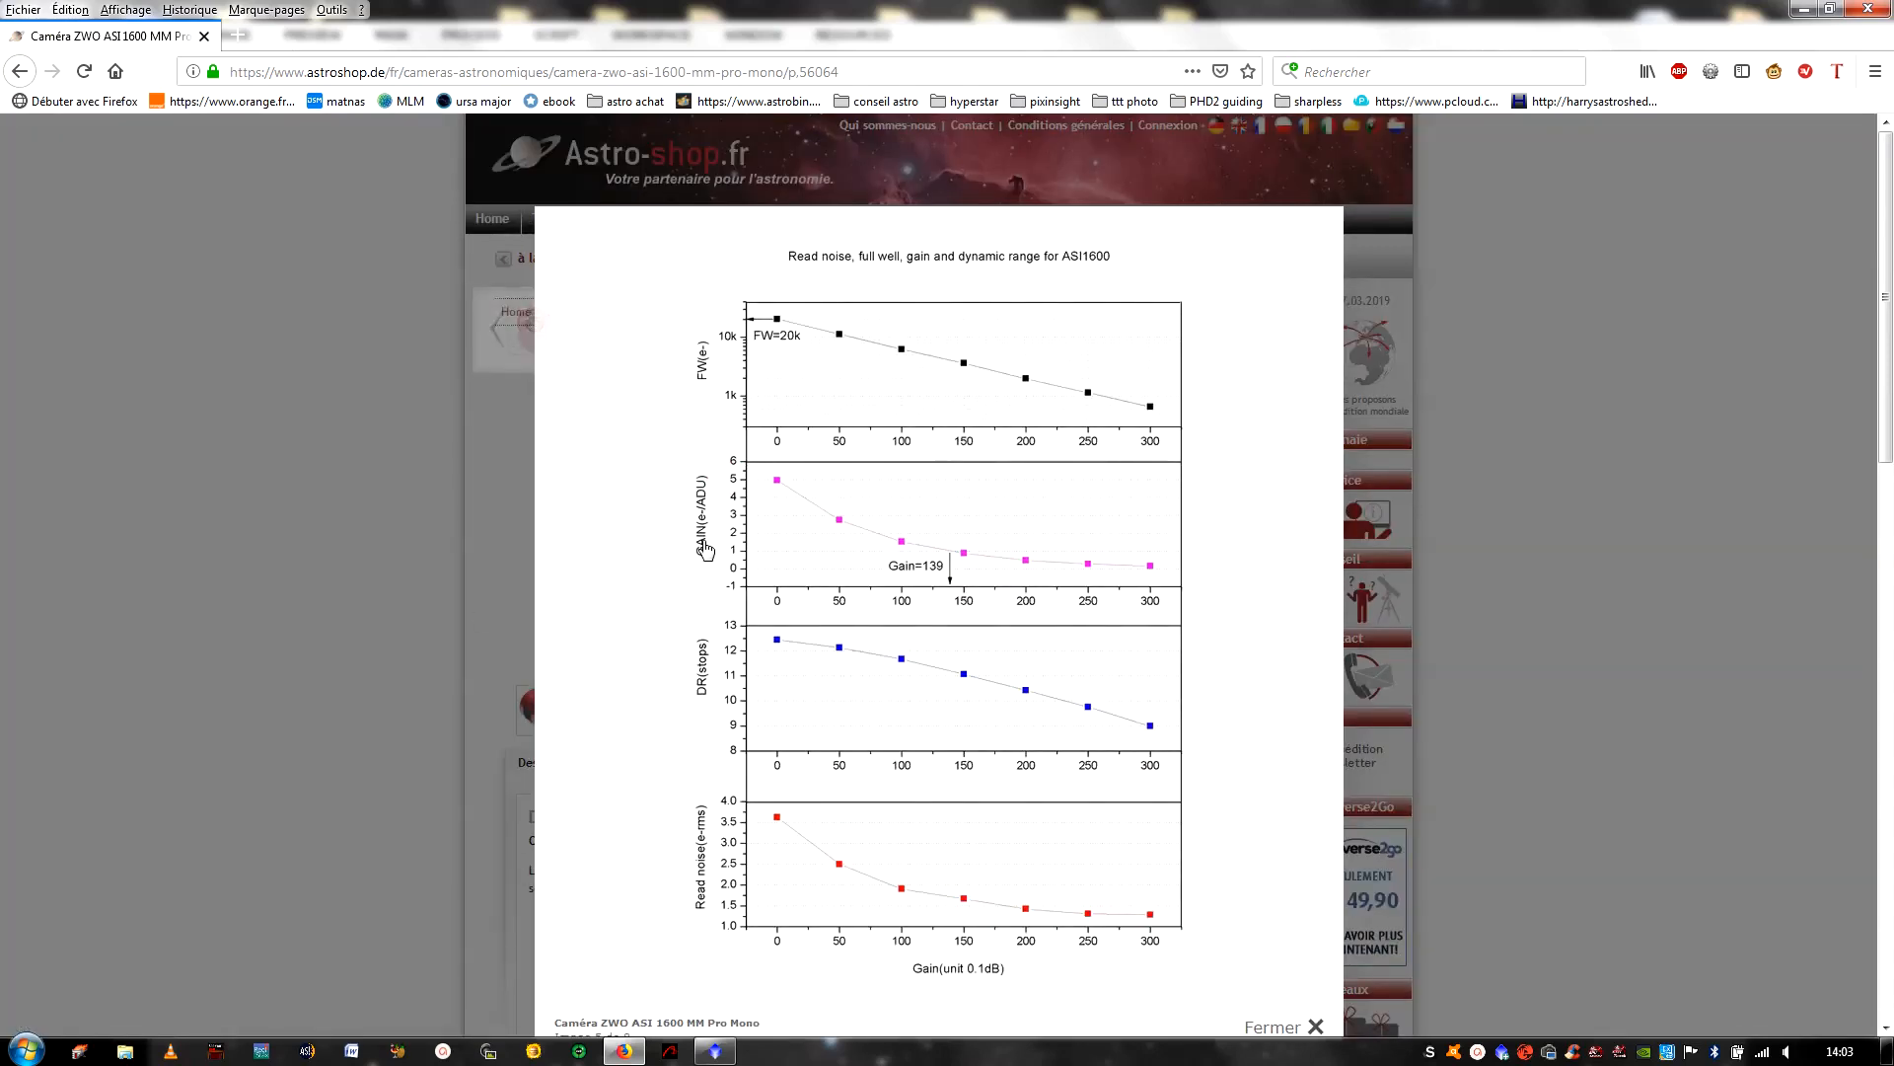
Compare the frame names and camera gain parameter in PixInsight with the gain chart in Firefox, and close the browser
left_click(719, 1054)
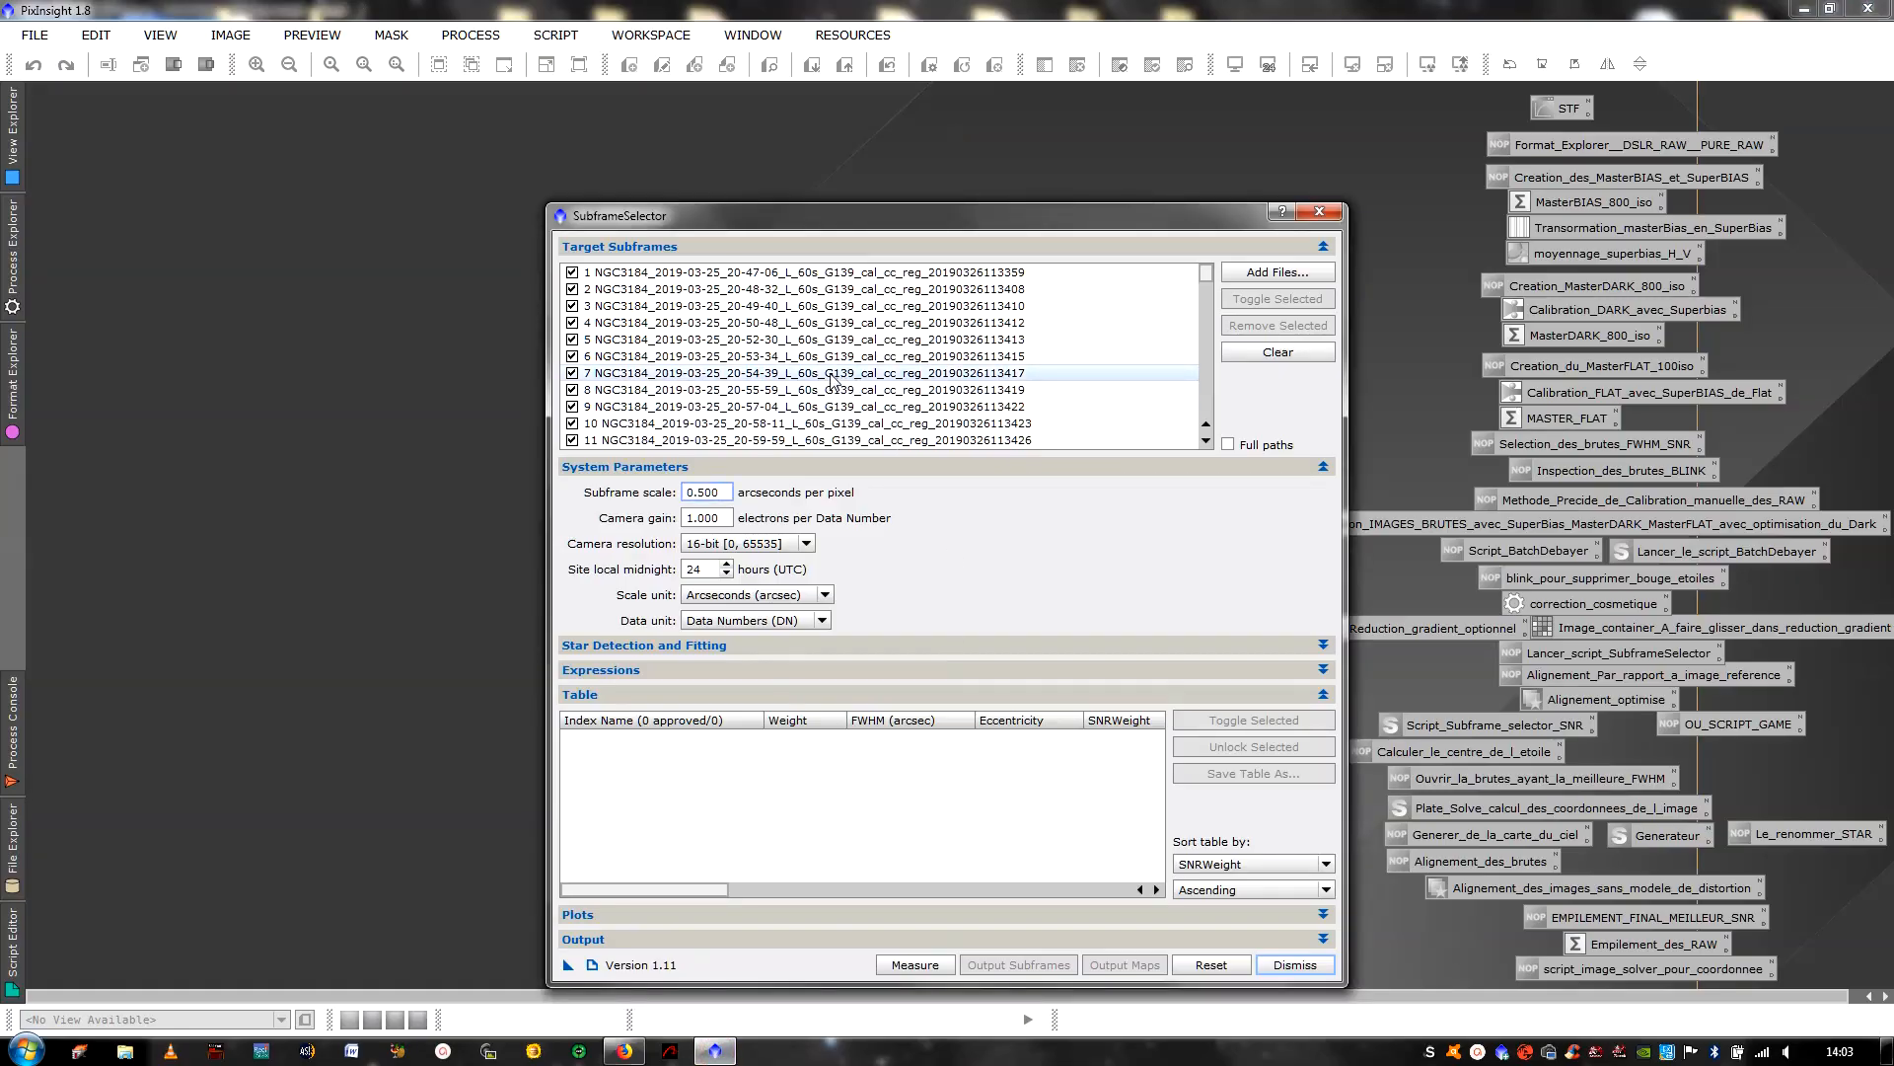
mouse_move(716, 1054)
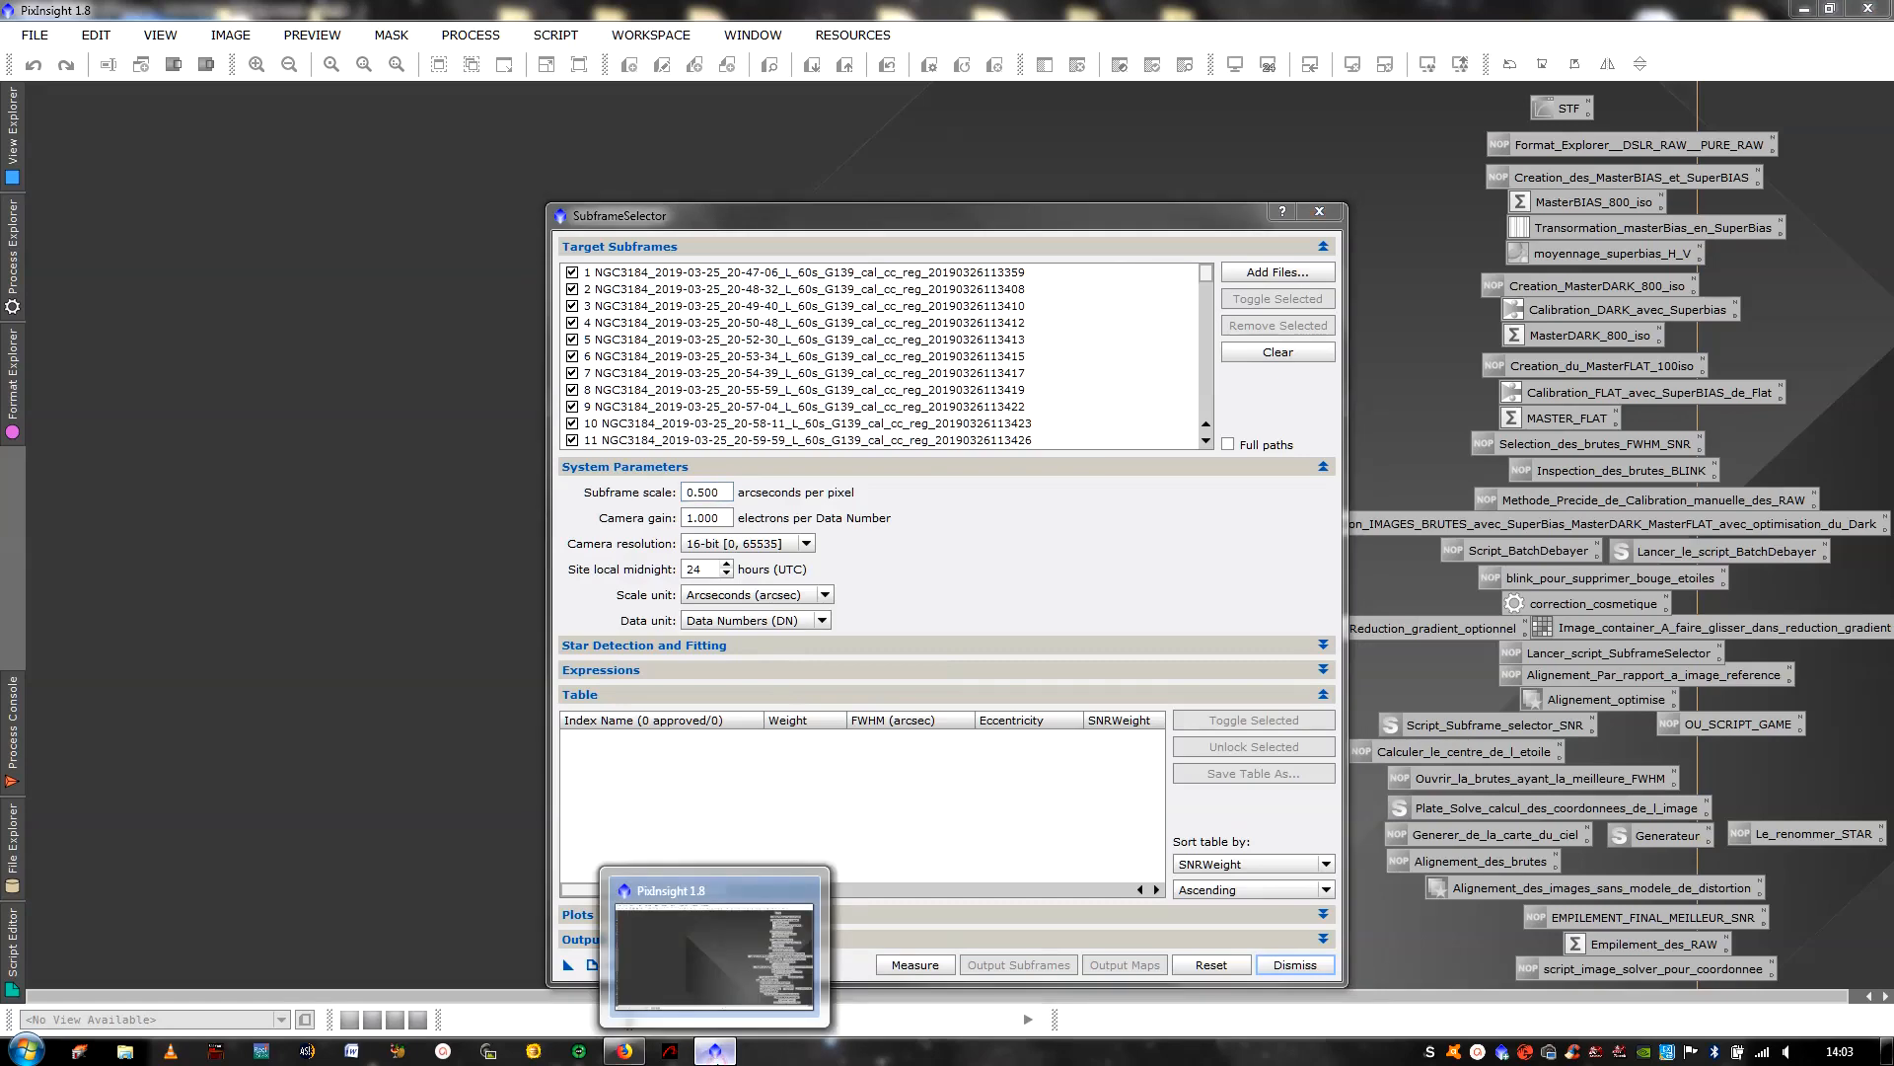
left_click(625, 1052)
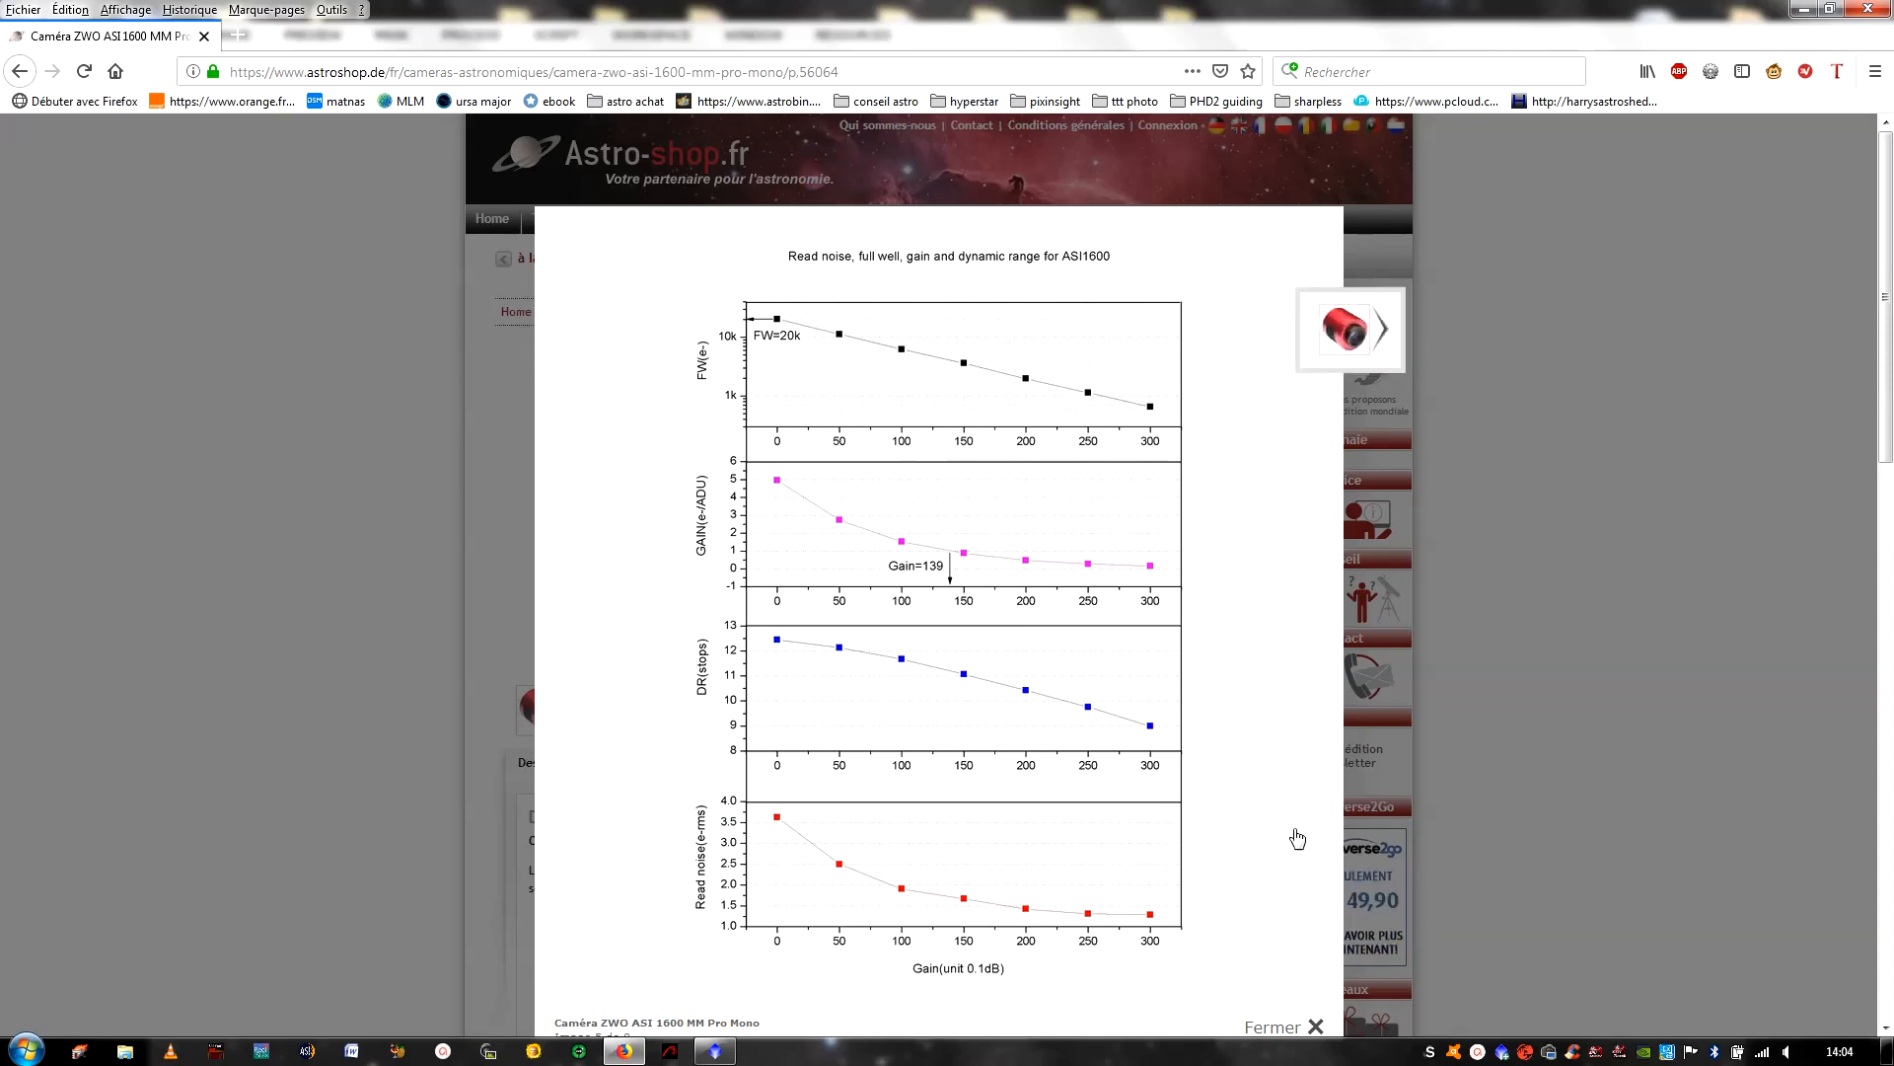
left_click(1871, 10)
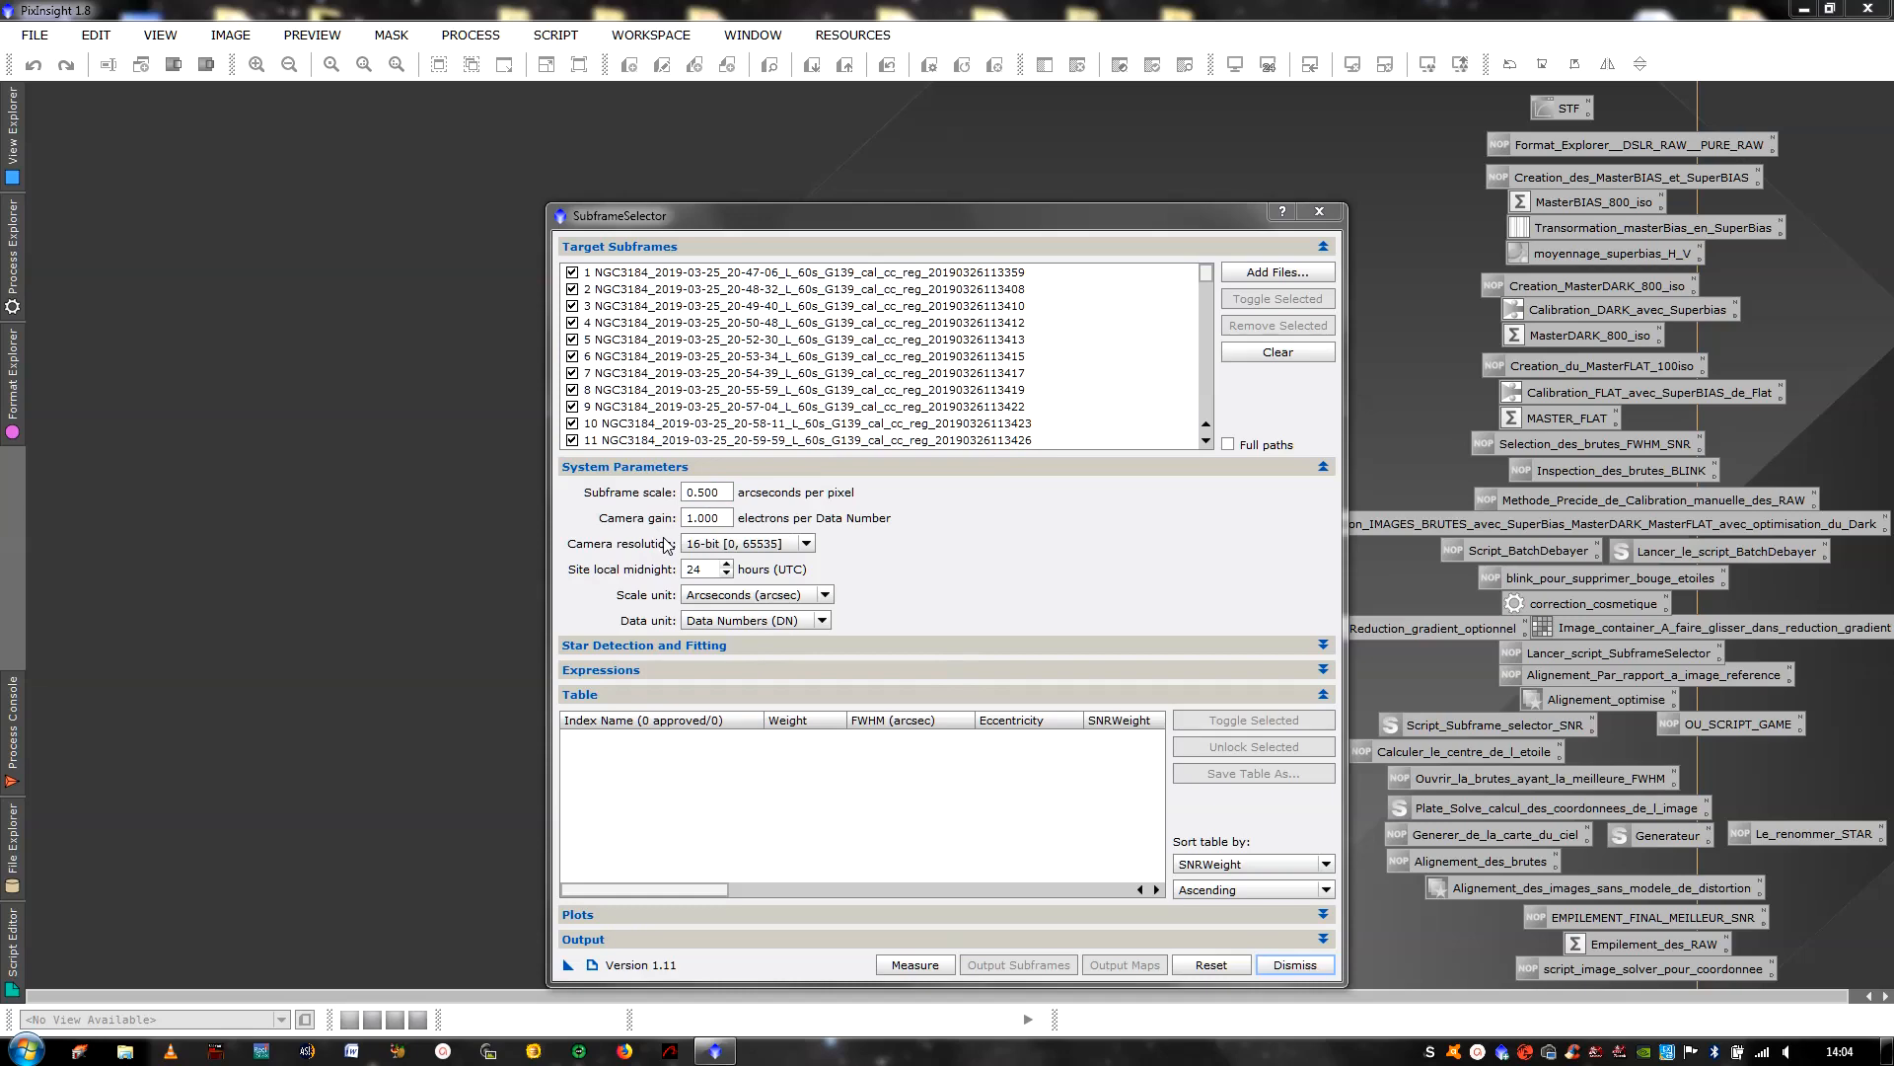
Move the SubframeSelector dialog higher and review its scale unit choices and the star detection and fitting settings
left_click_drag(1018, 233, 911, 49)
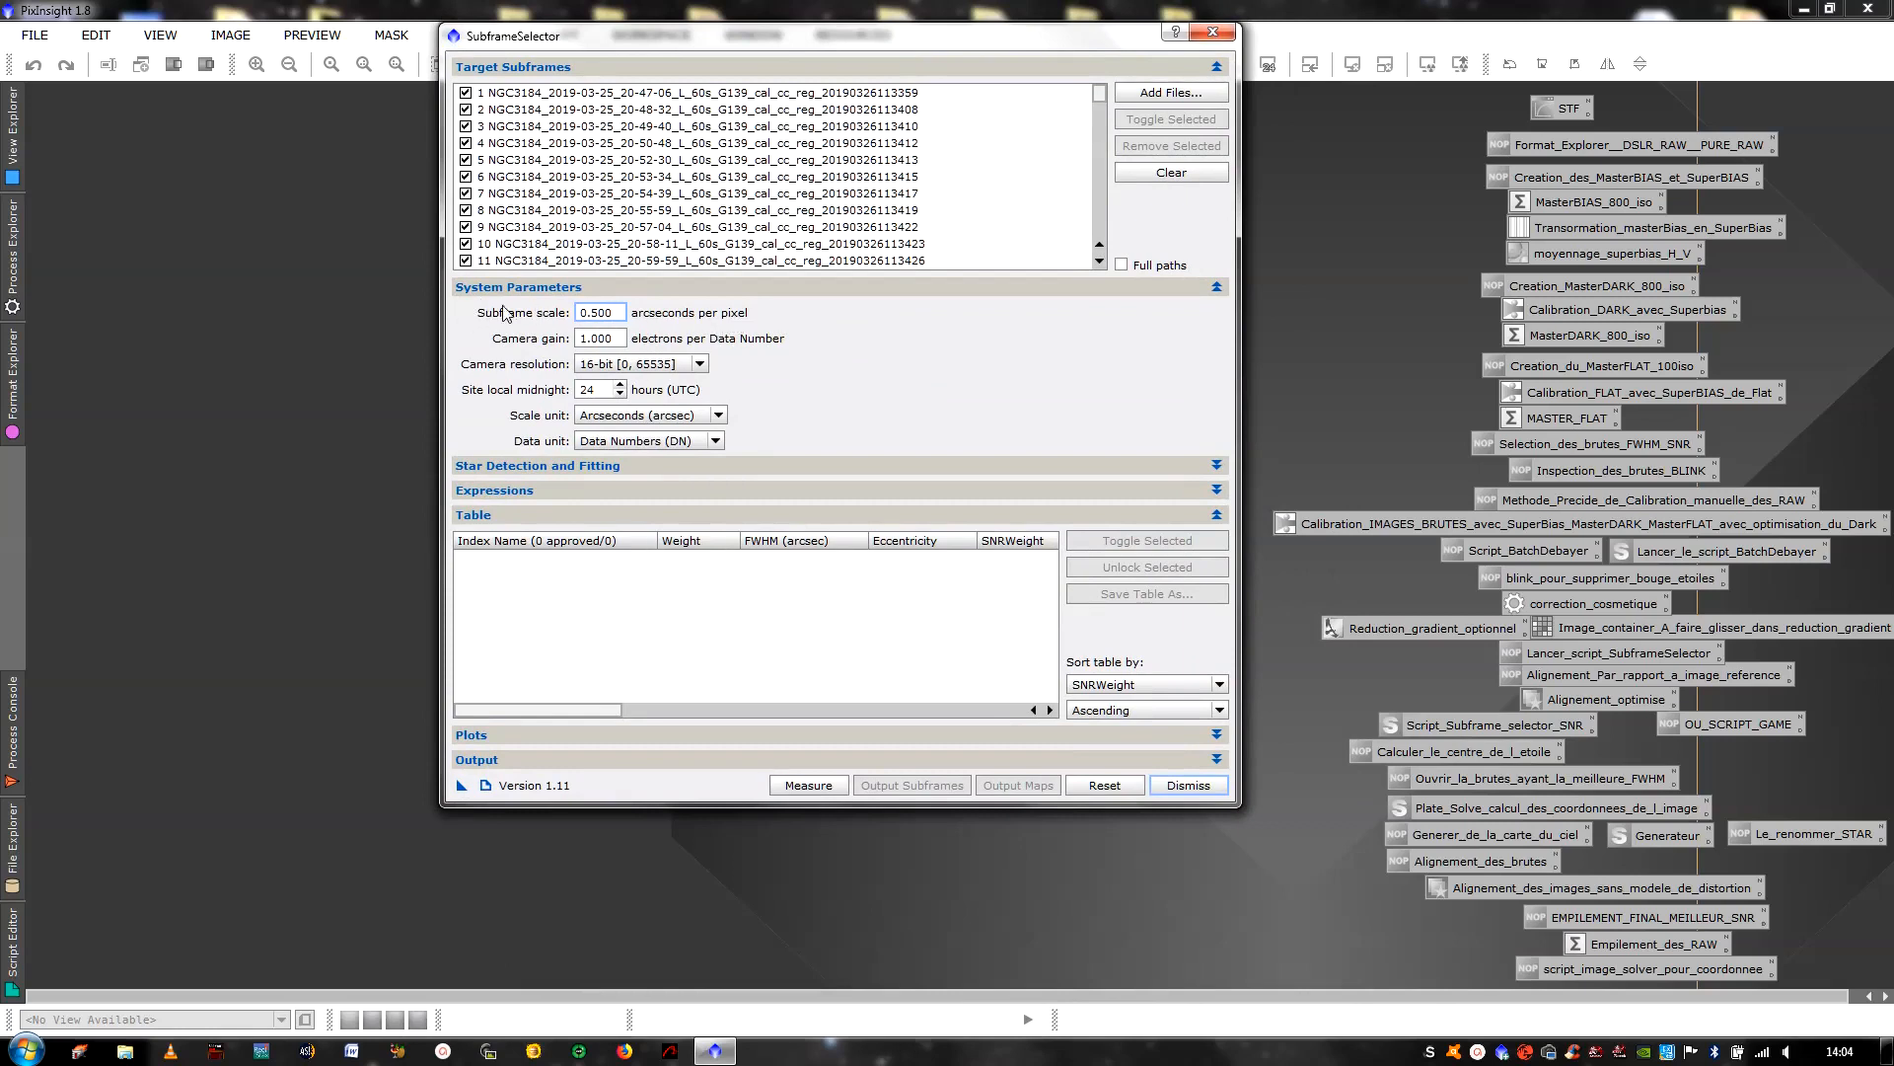
left_click(639, 413)
left_click(637, 414)
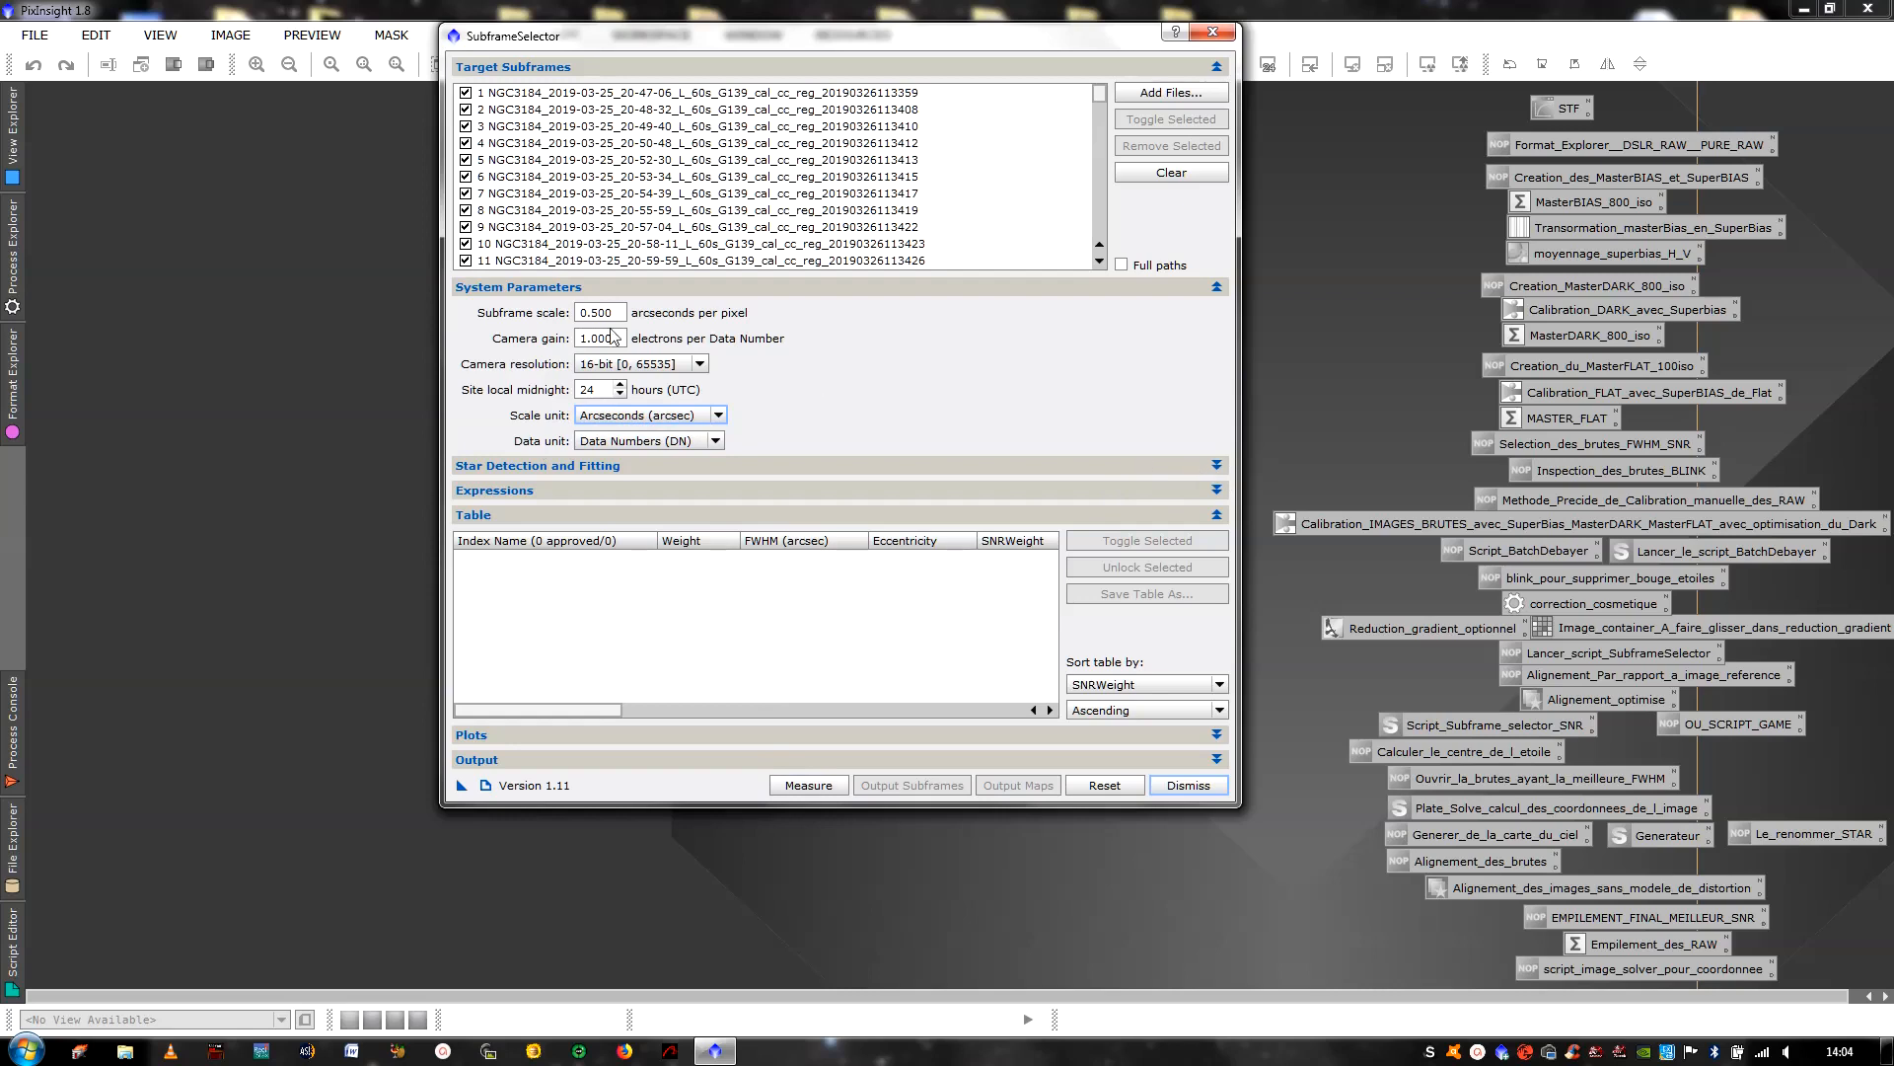
left_click(1222, 464)
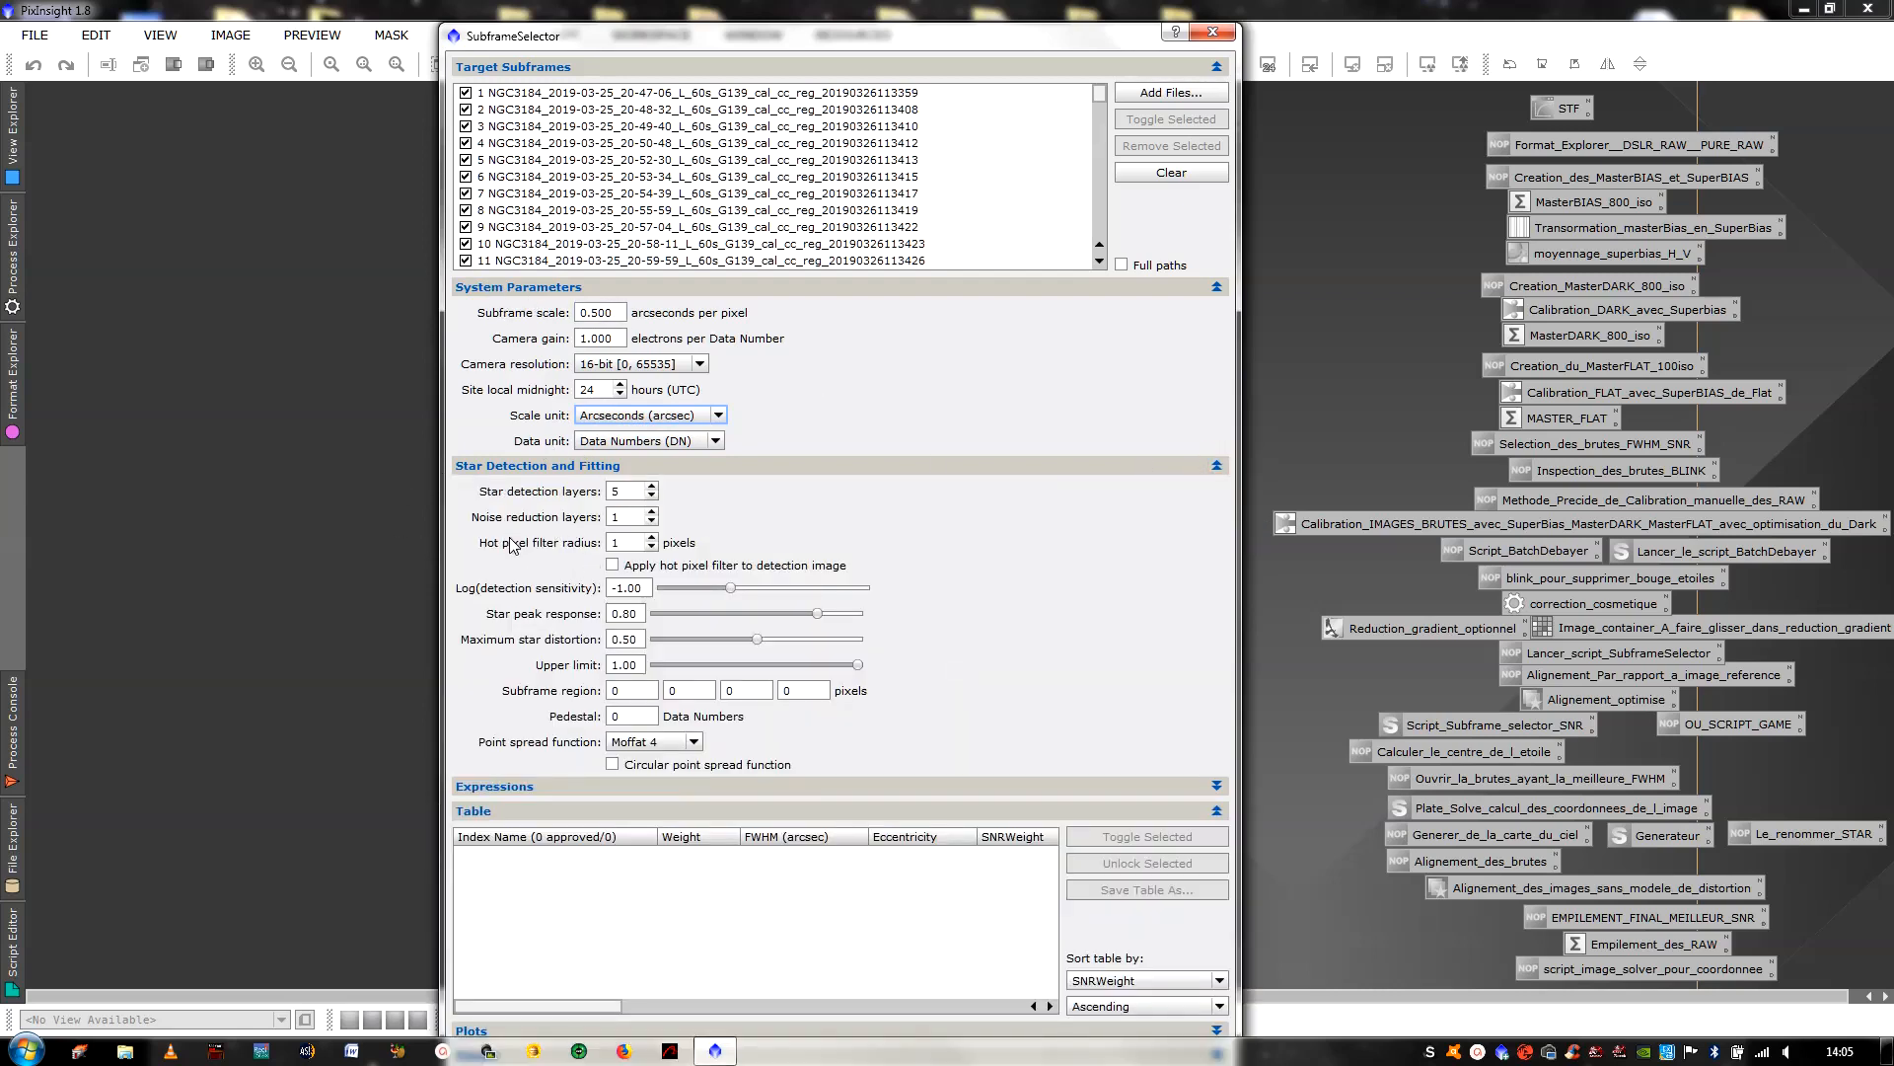
left_click(622, 496)
left_click(1217, 463)
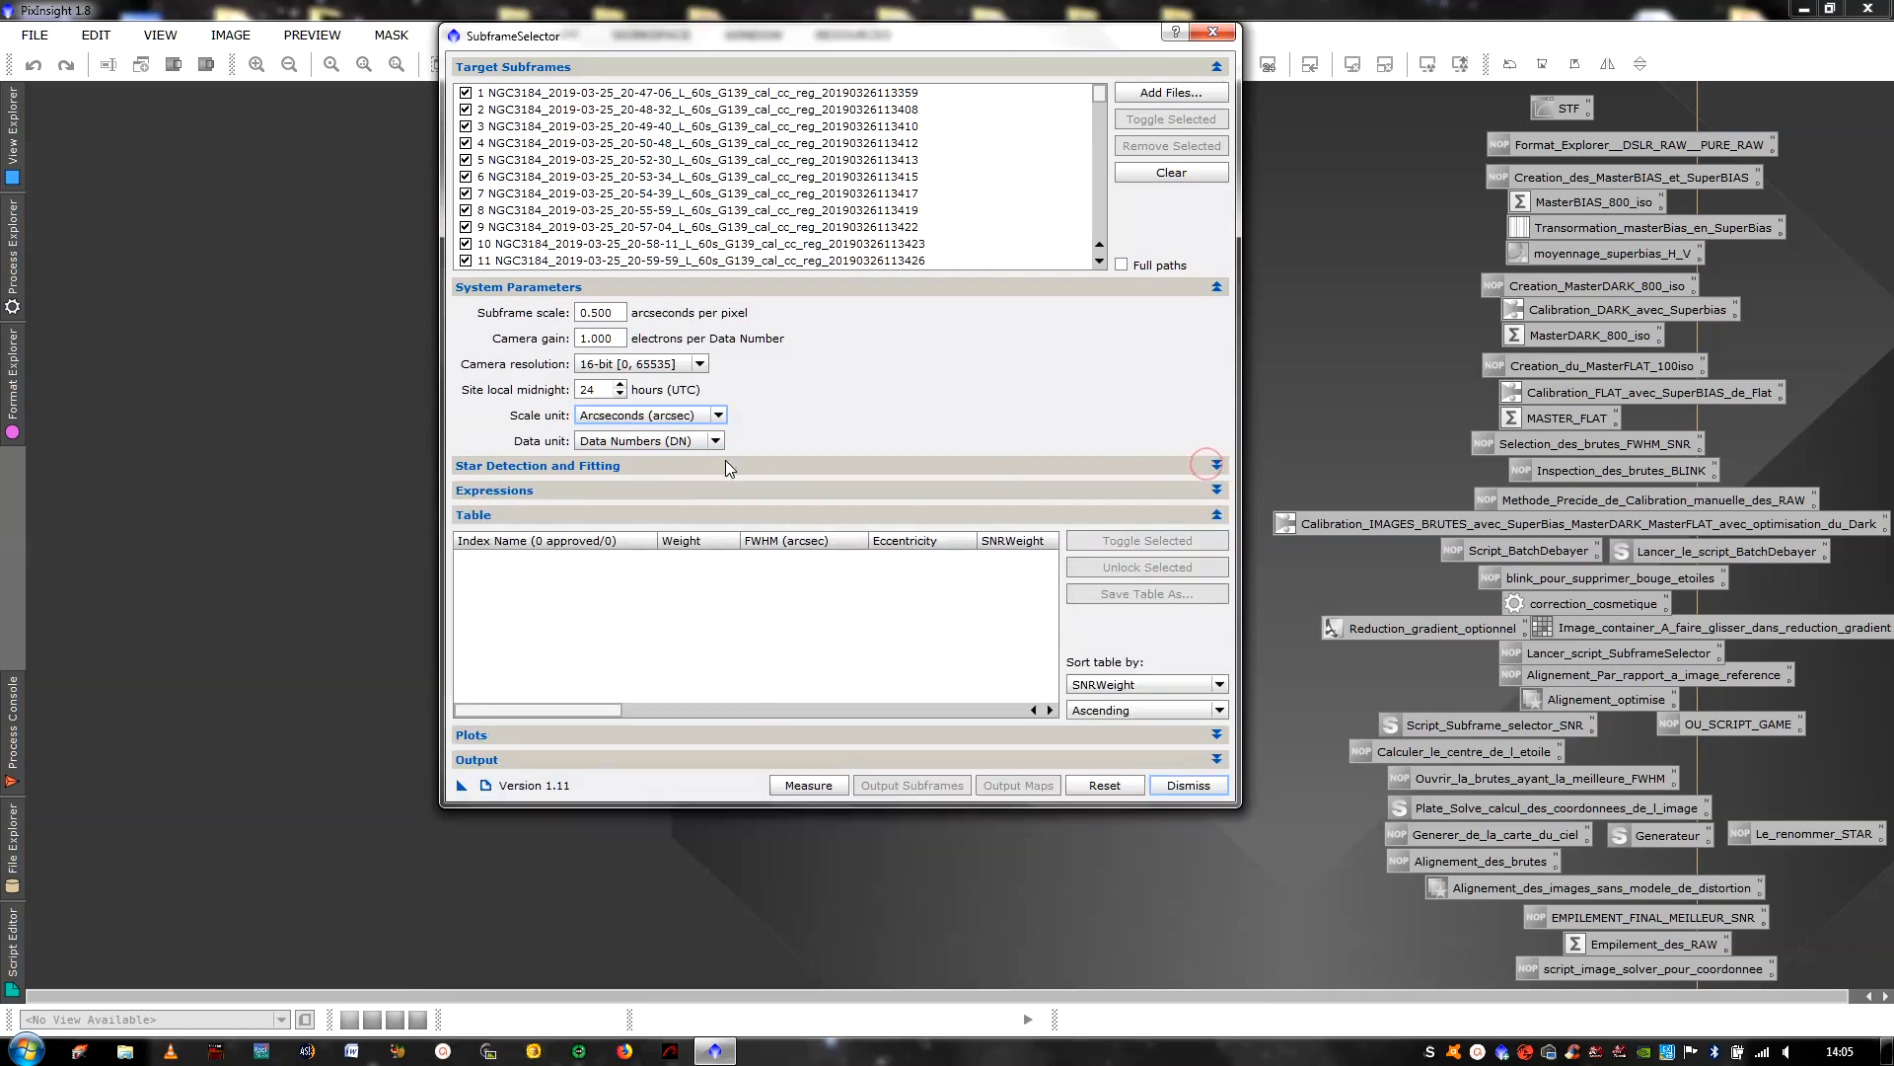
Clear the approval expression in SubframeSelector and collapse the expressions section
left_click(508, 490)
left_click_drag(734, 516, 418, 513)
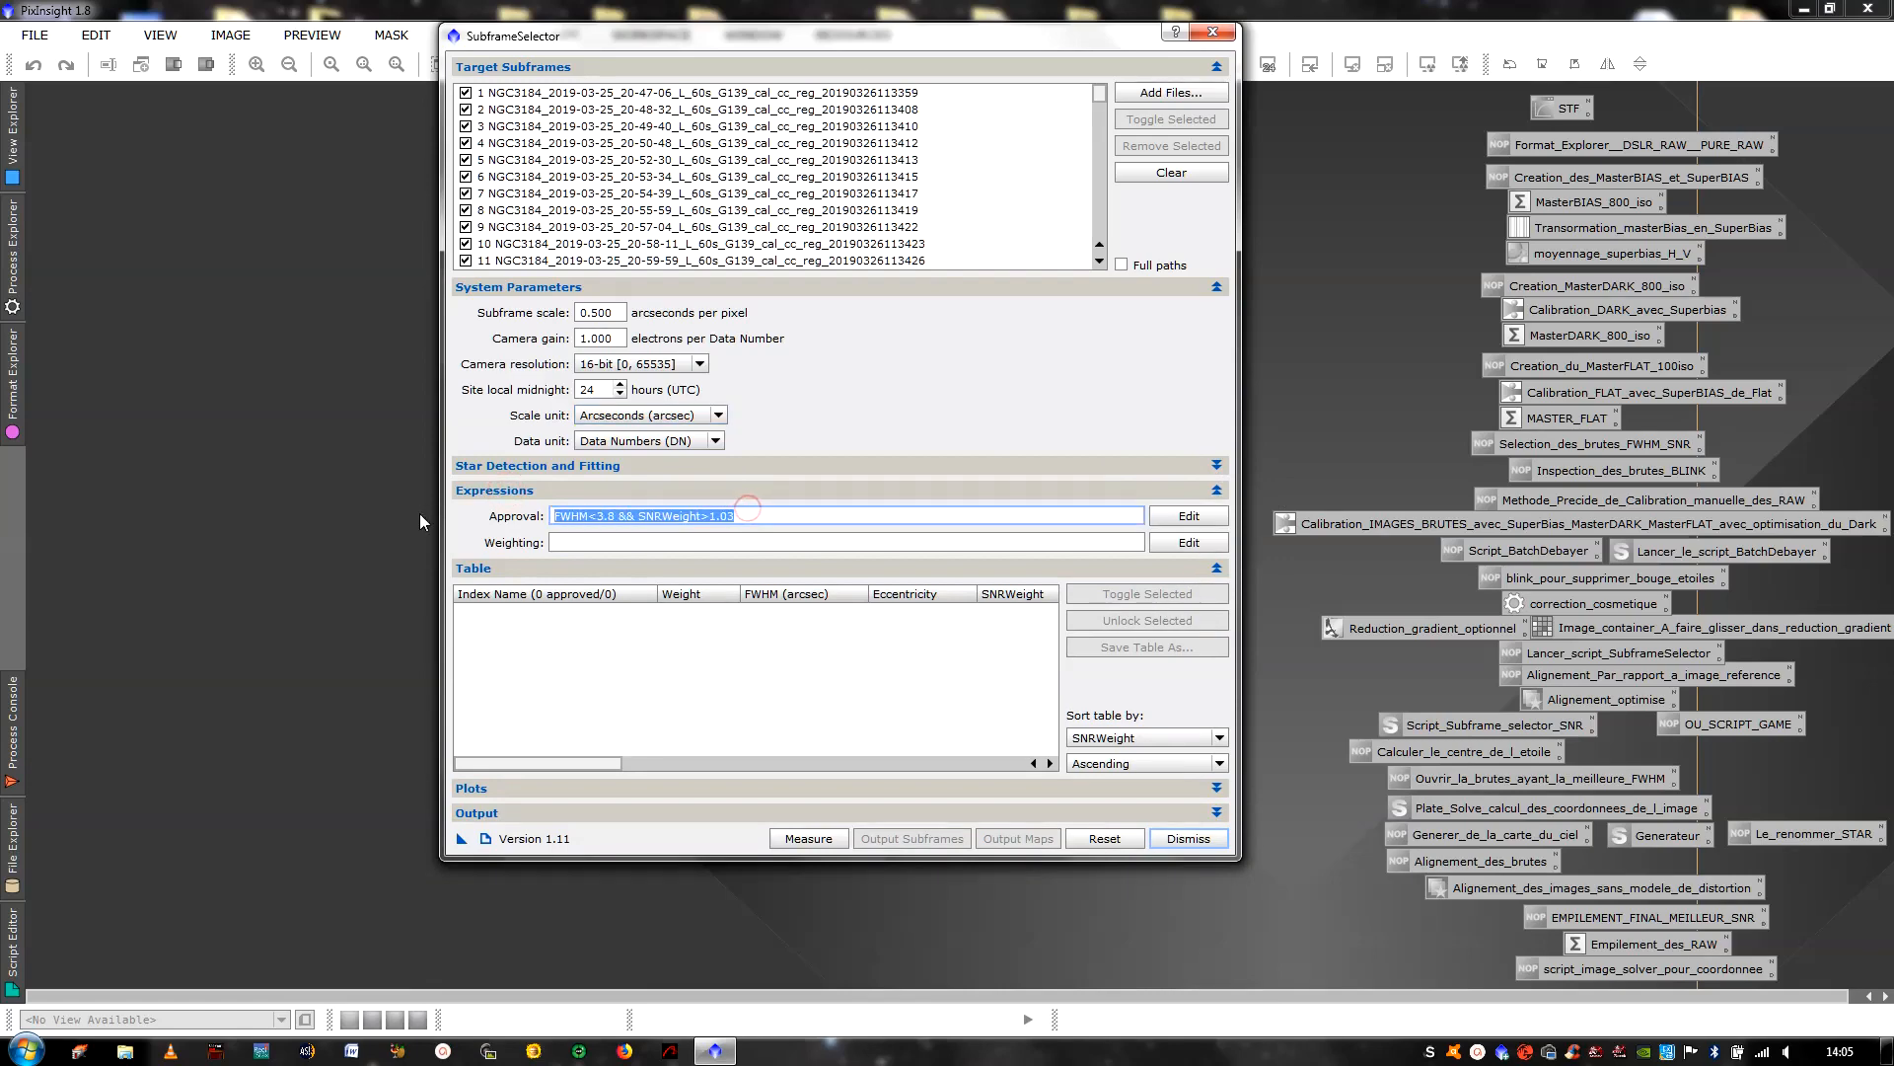
key("BackSpace")
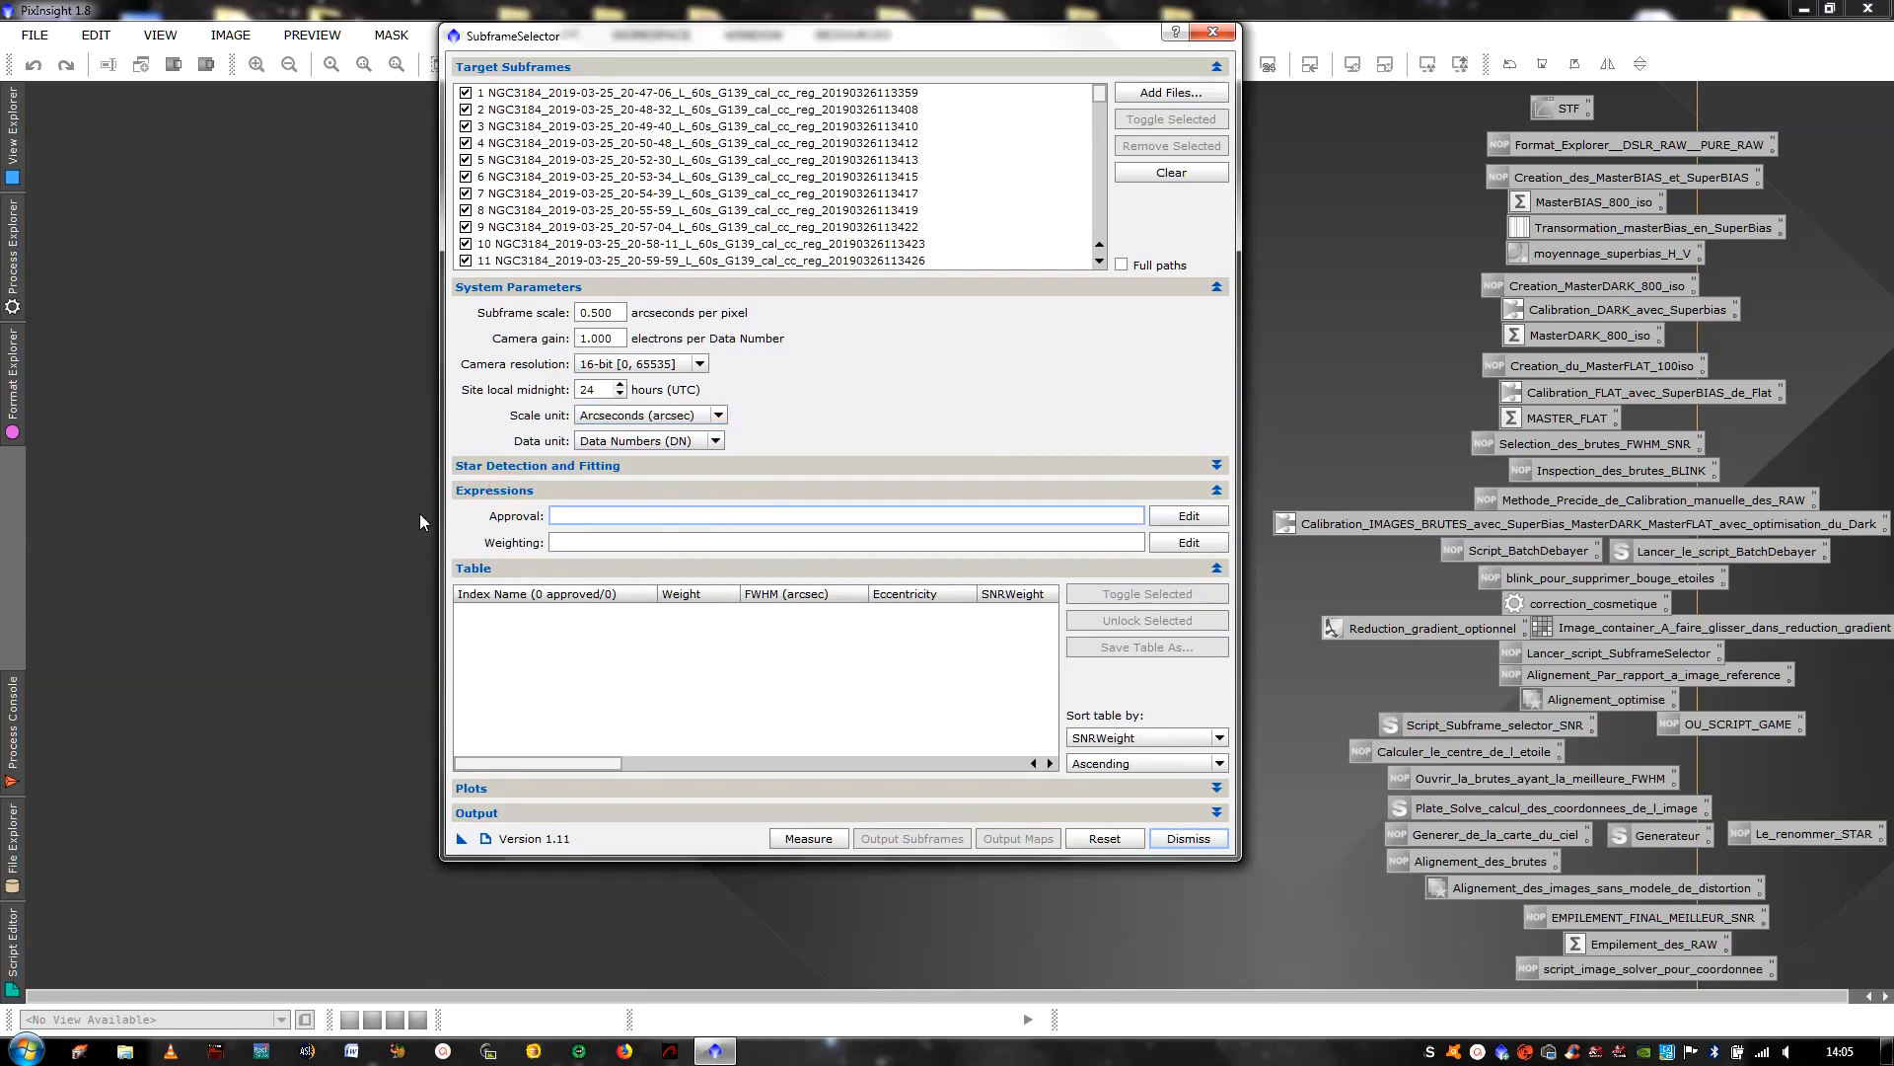
left_click(1218, 489)
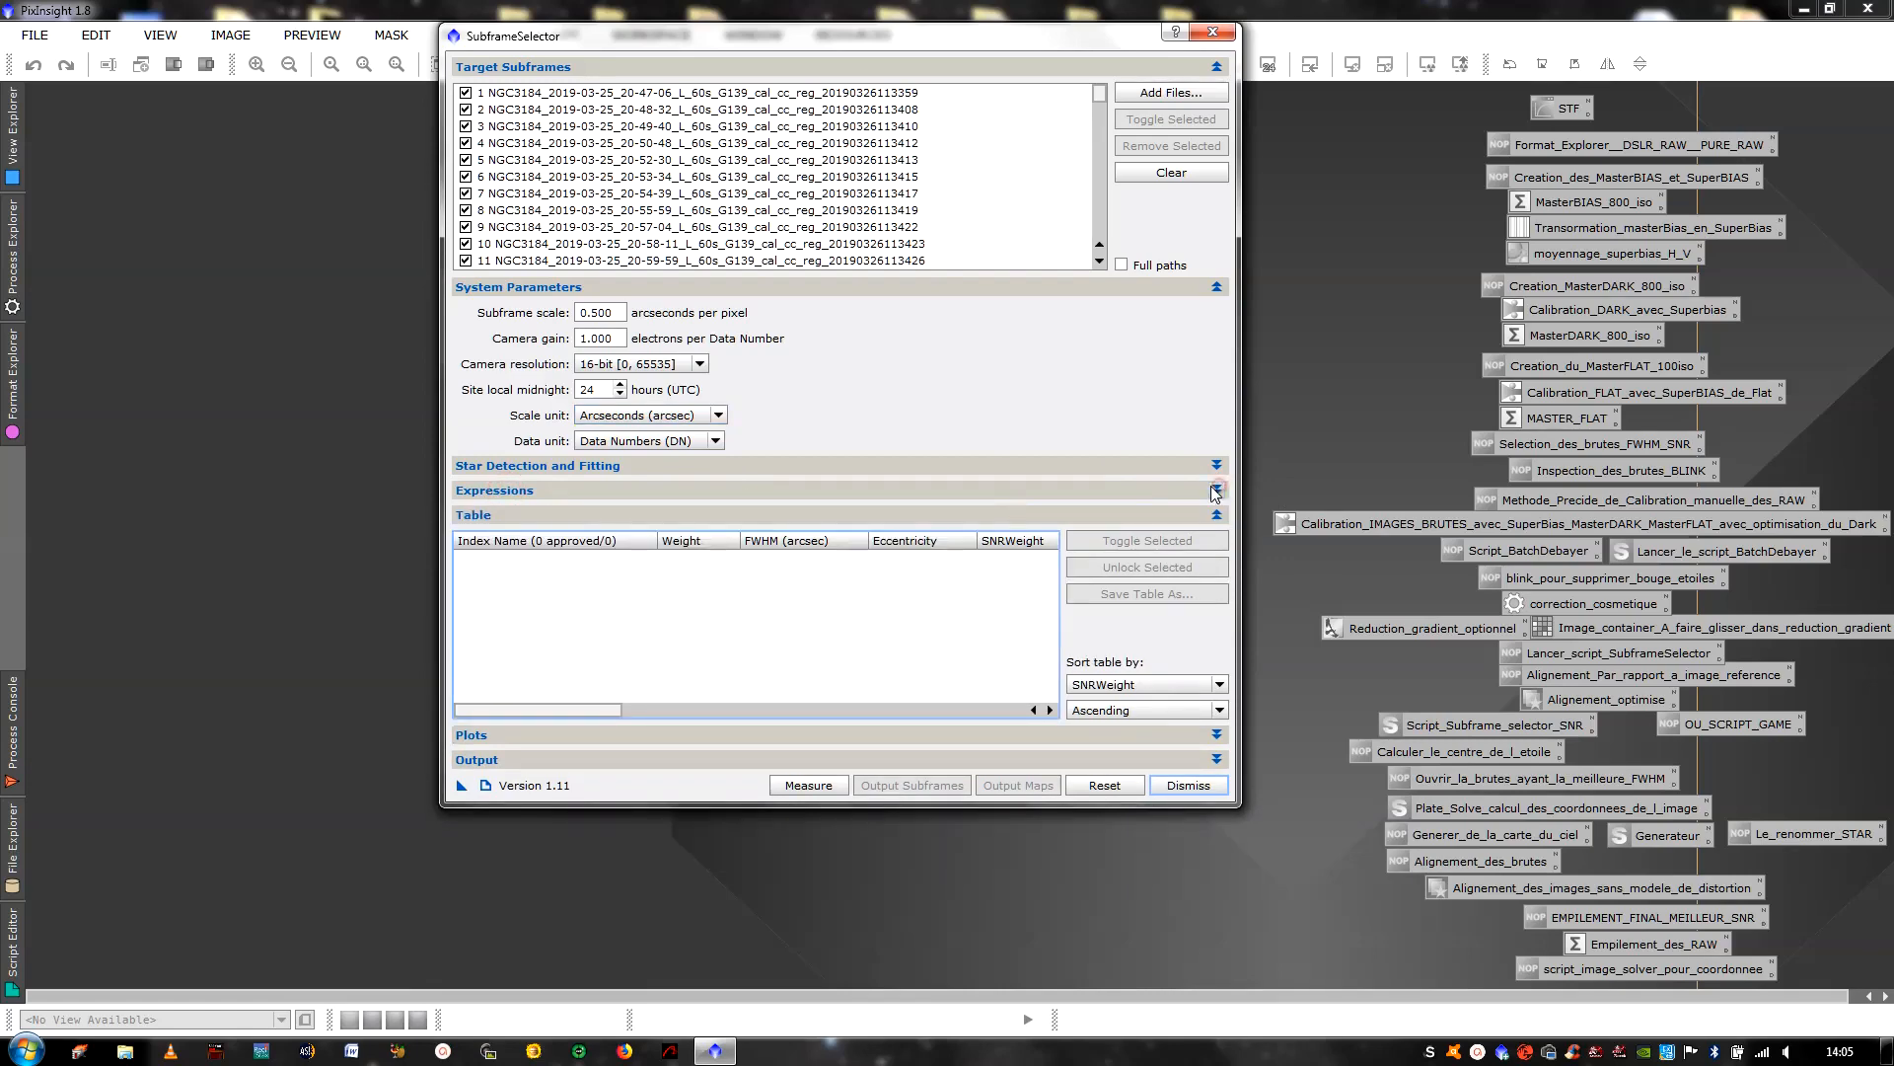
Measure all the target subframes and collapse the target subframes list
left_click(809, 786)
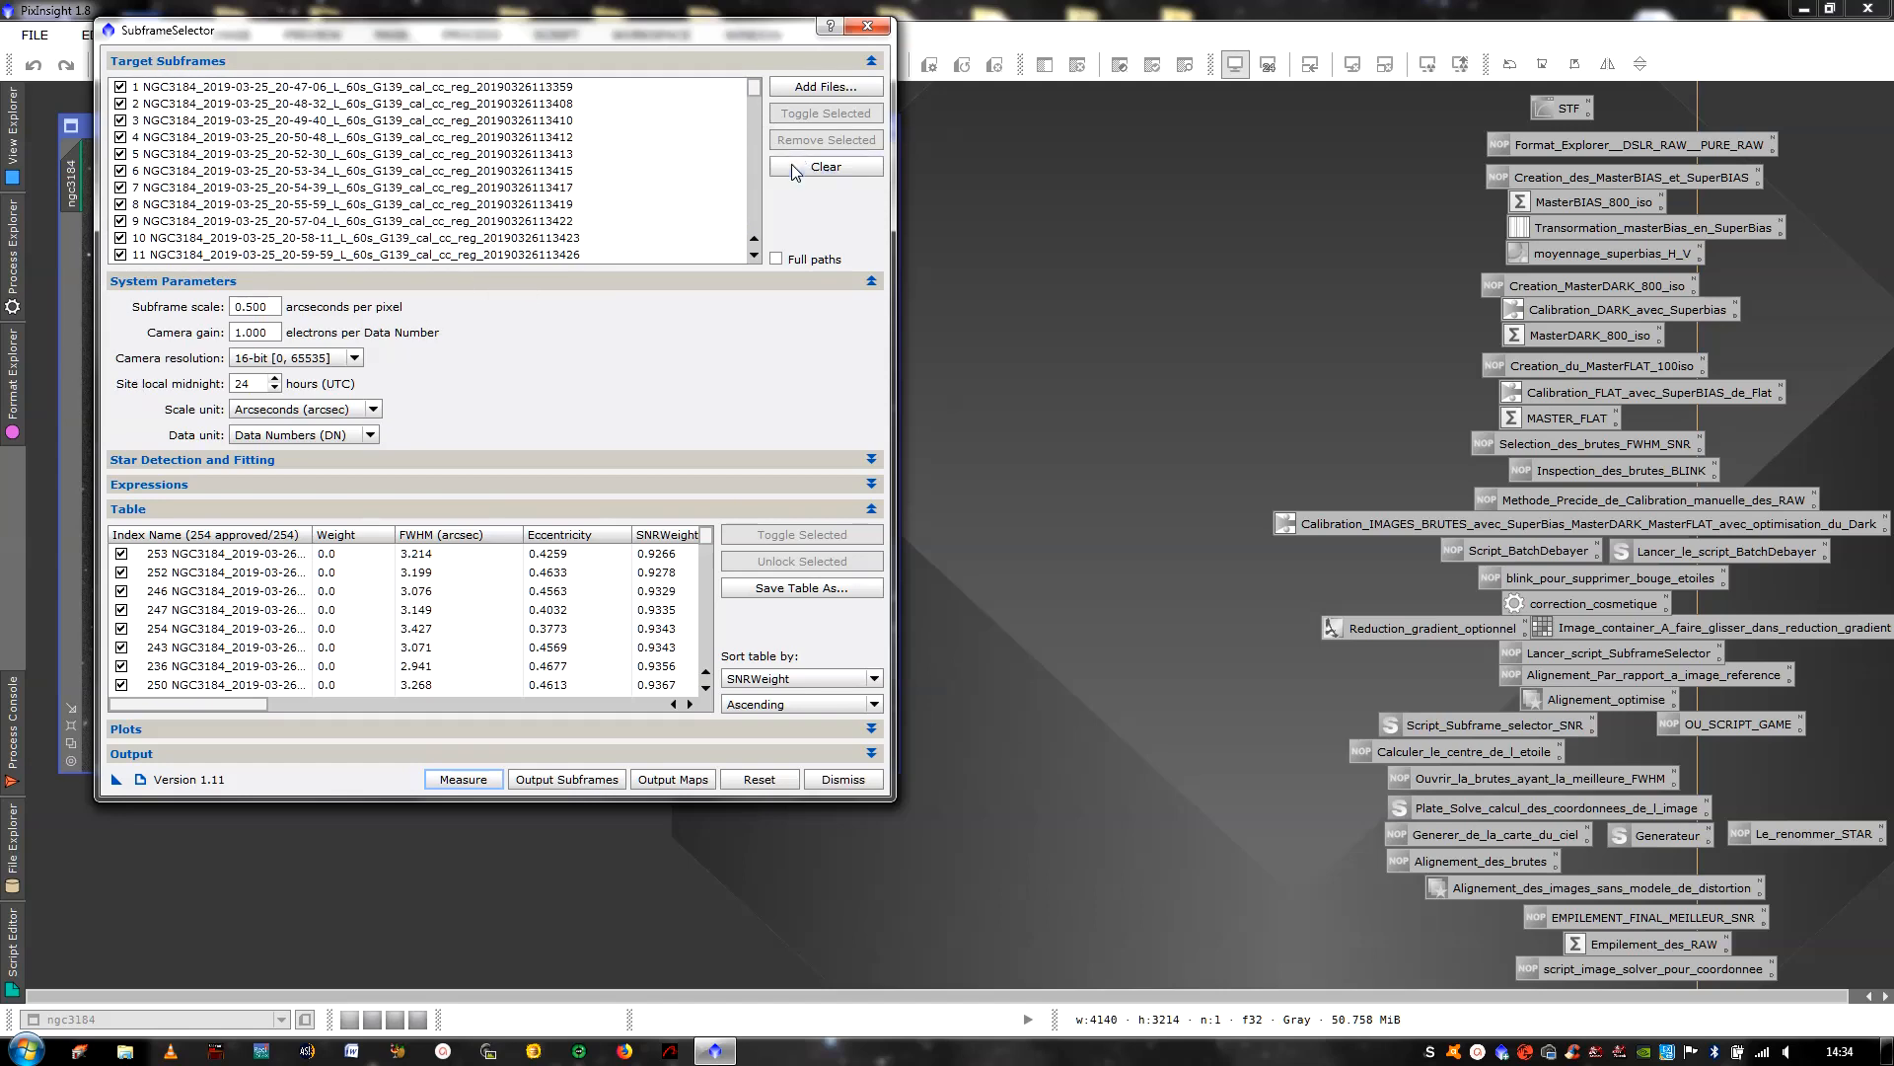
left_click(872, 59)
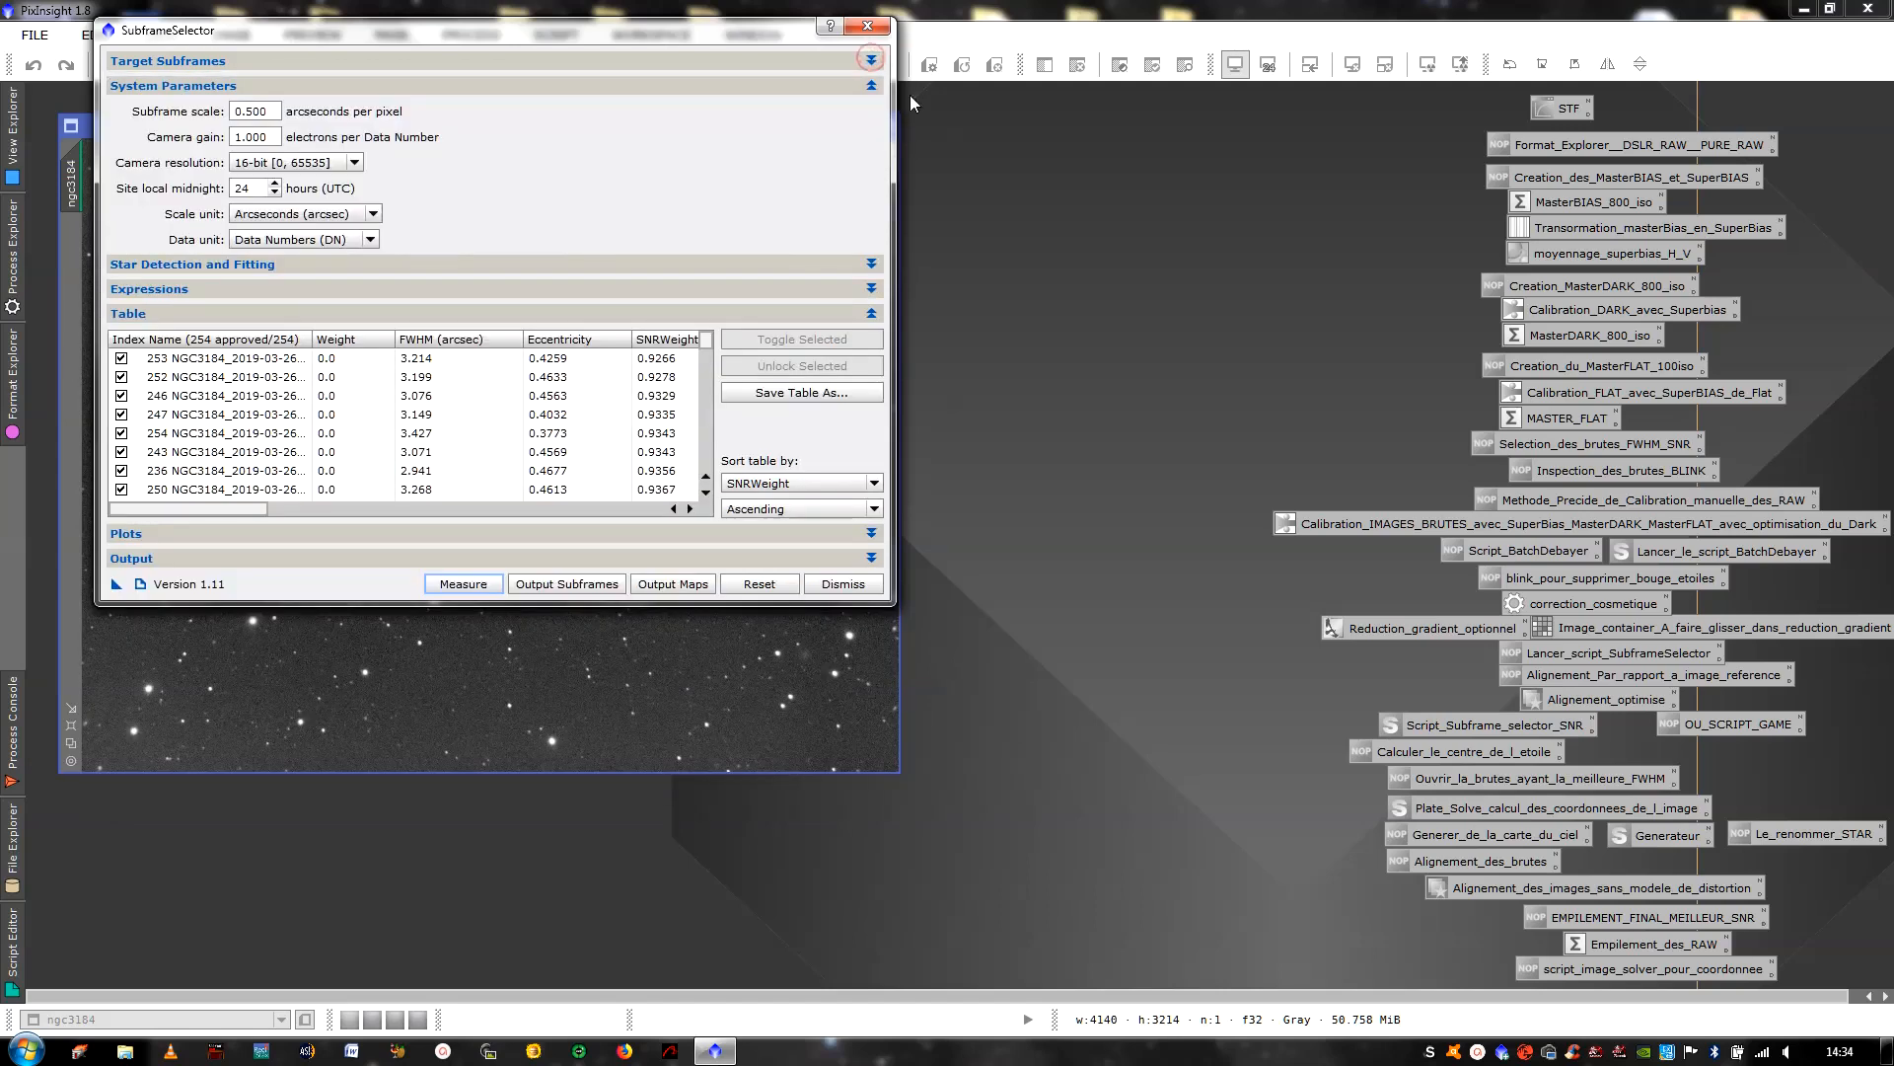
Expand the plots section, graph Weight and then FWHM for the measured subframes, and review the other ordinate choices
left_click(870, 536)
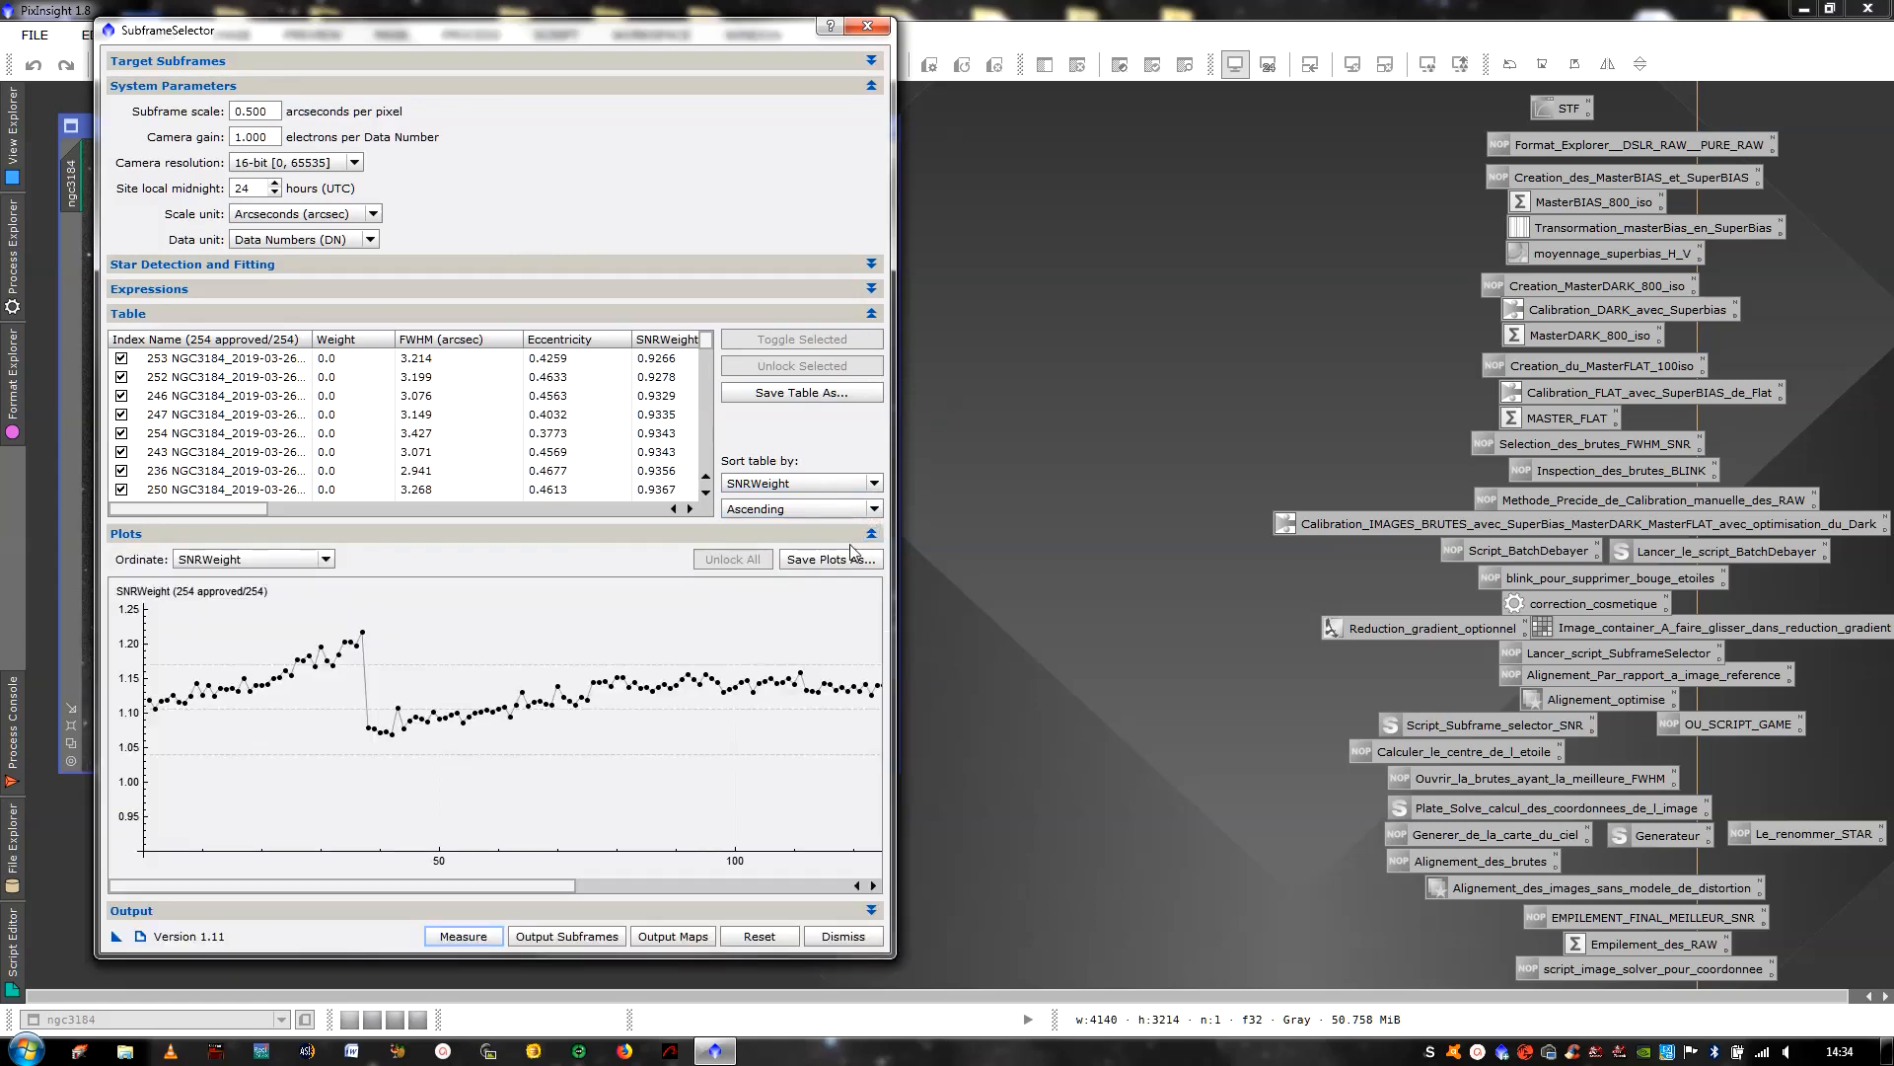
left_click(248, 558)
left_click(253, 578)
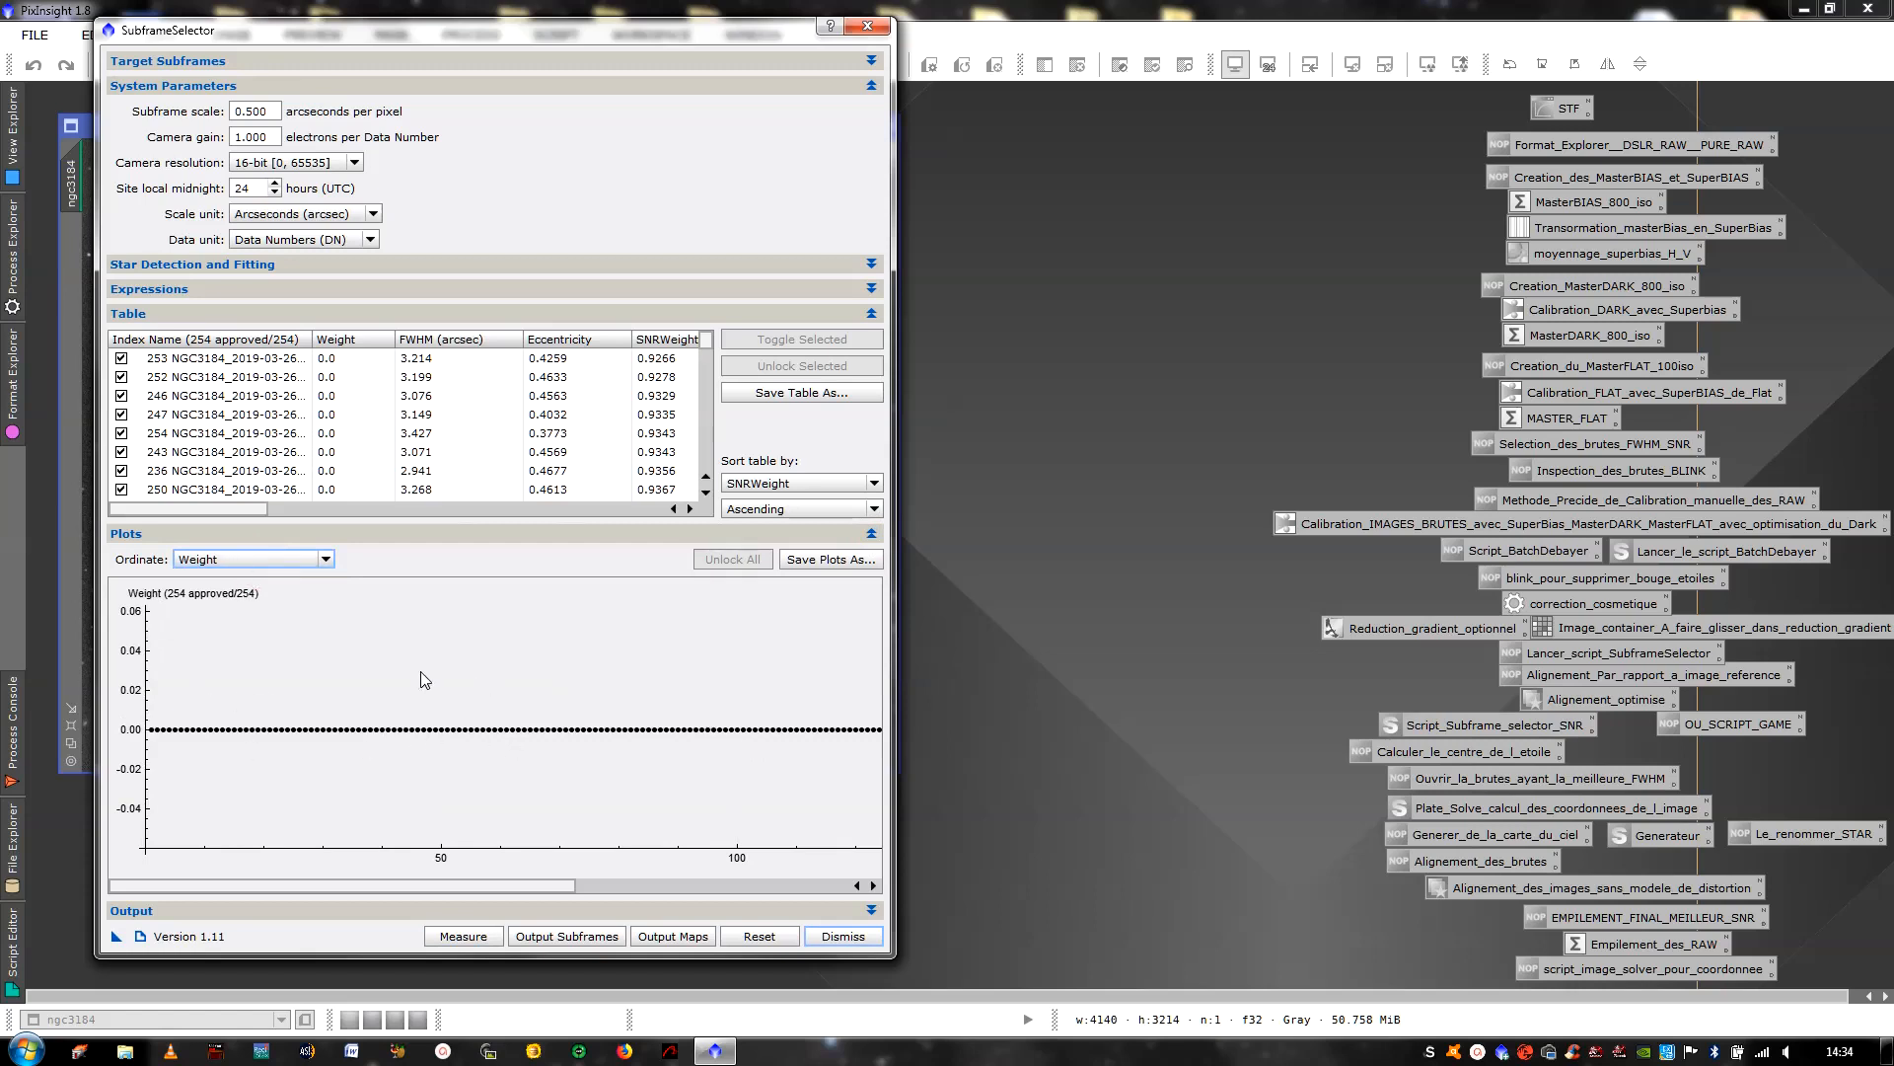
left_click(240, 558)
left_click(230, 589)
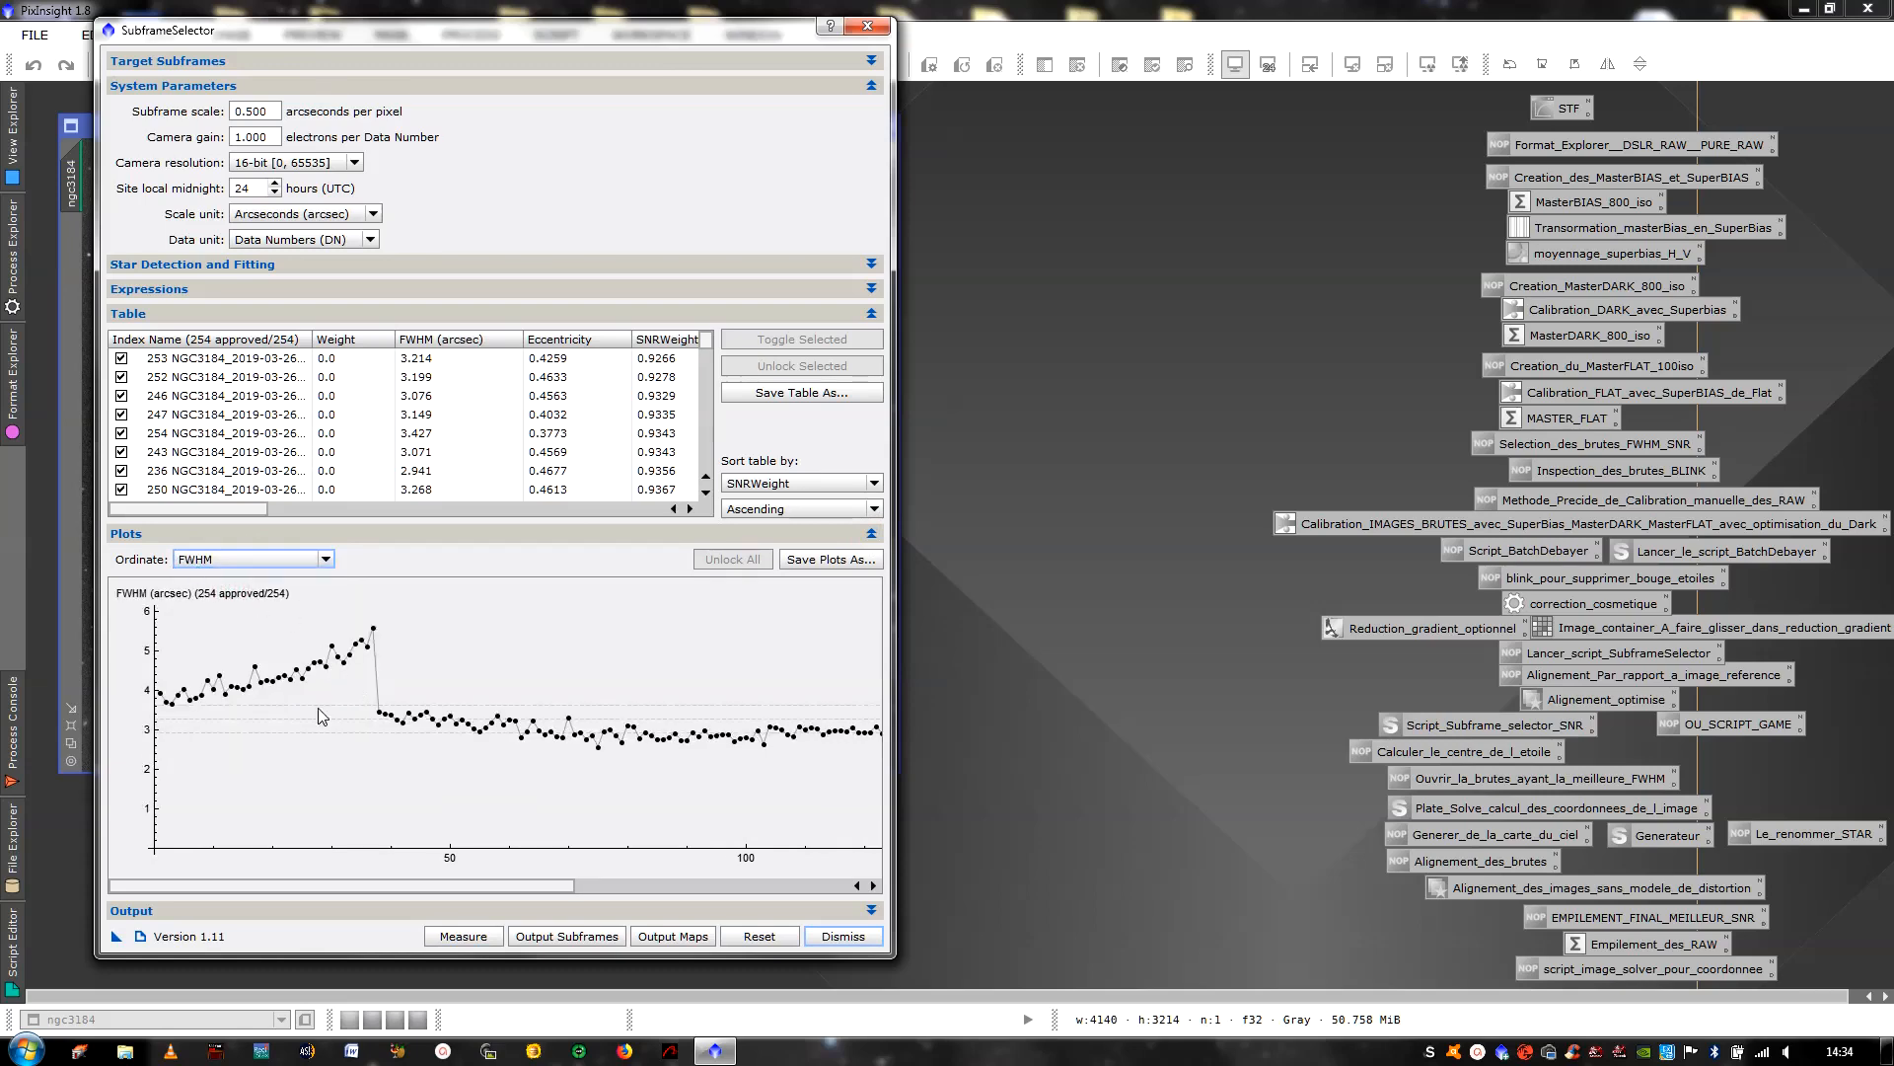
left_click(278, 555)
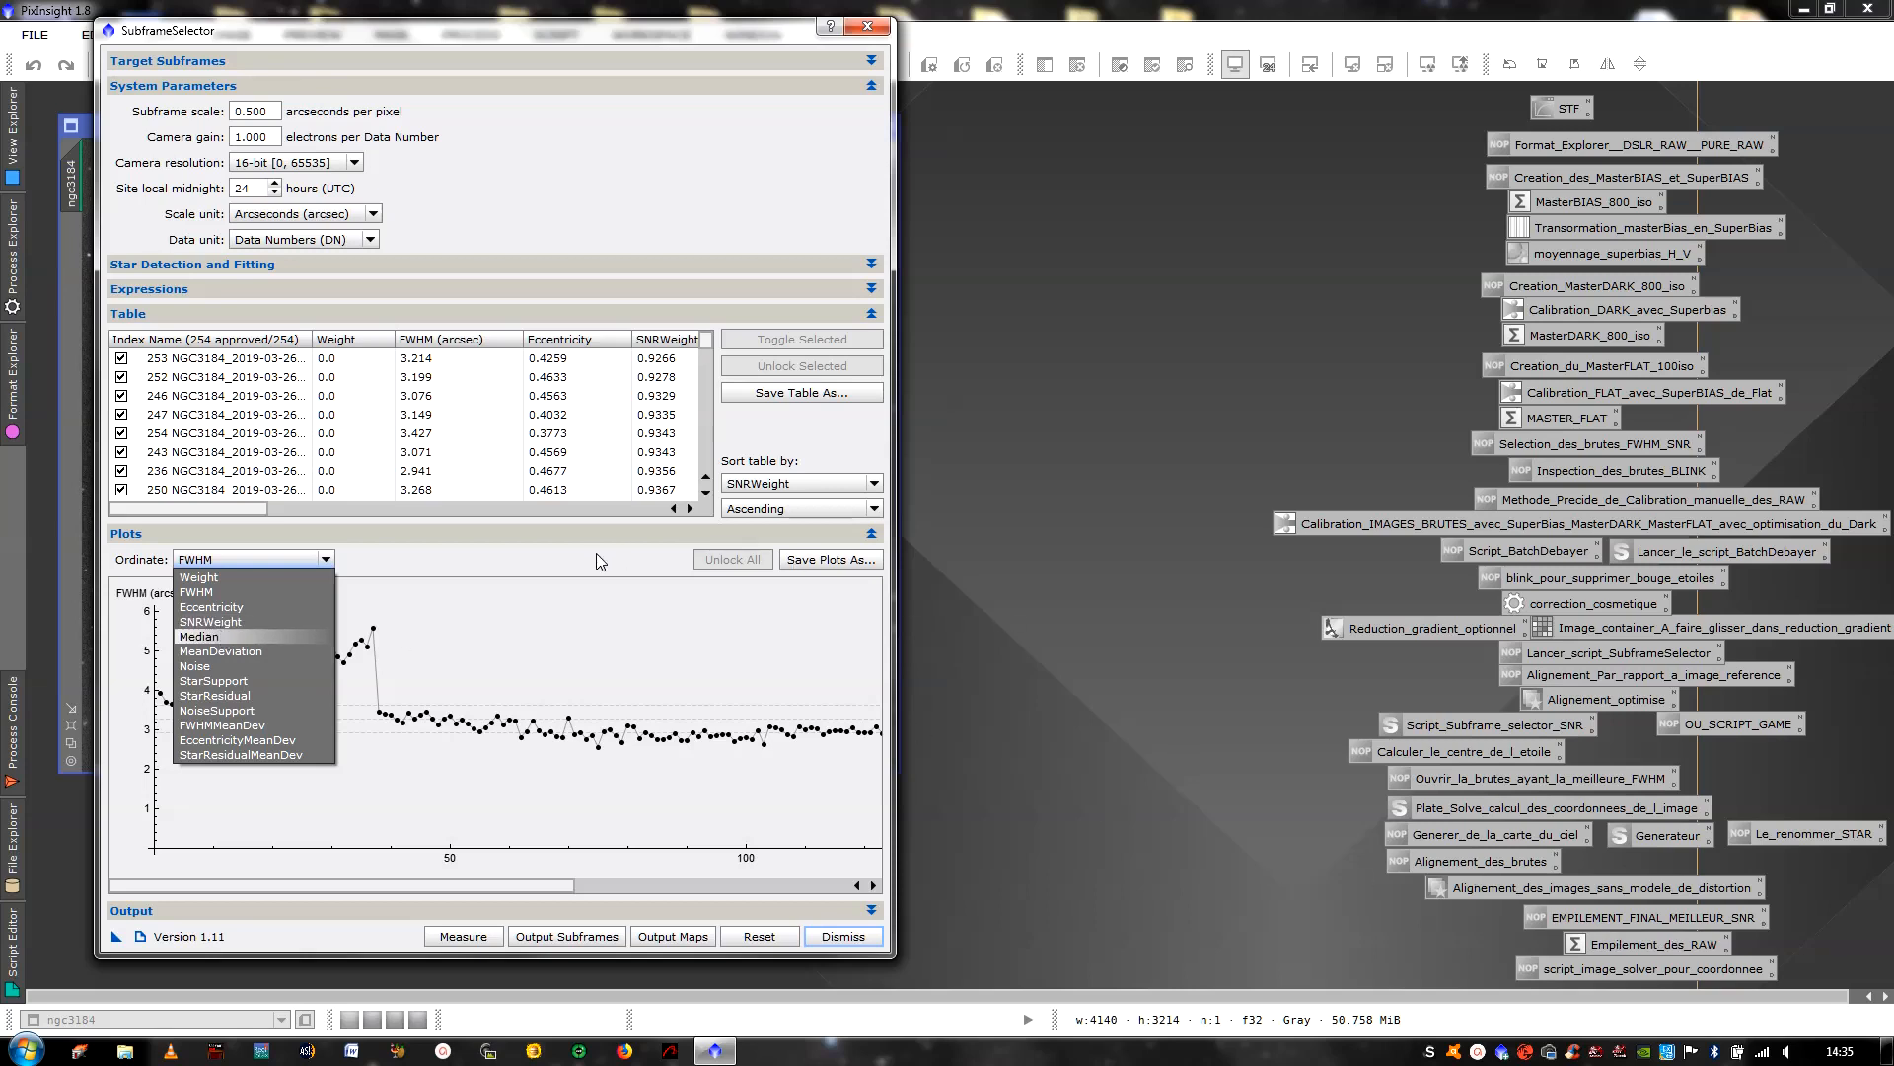
left_click(257, 566)
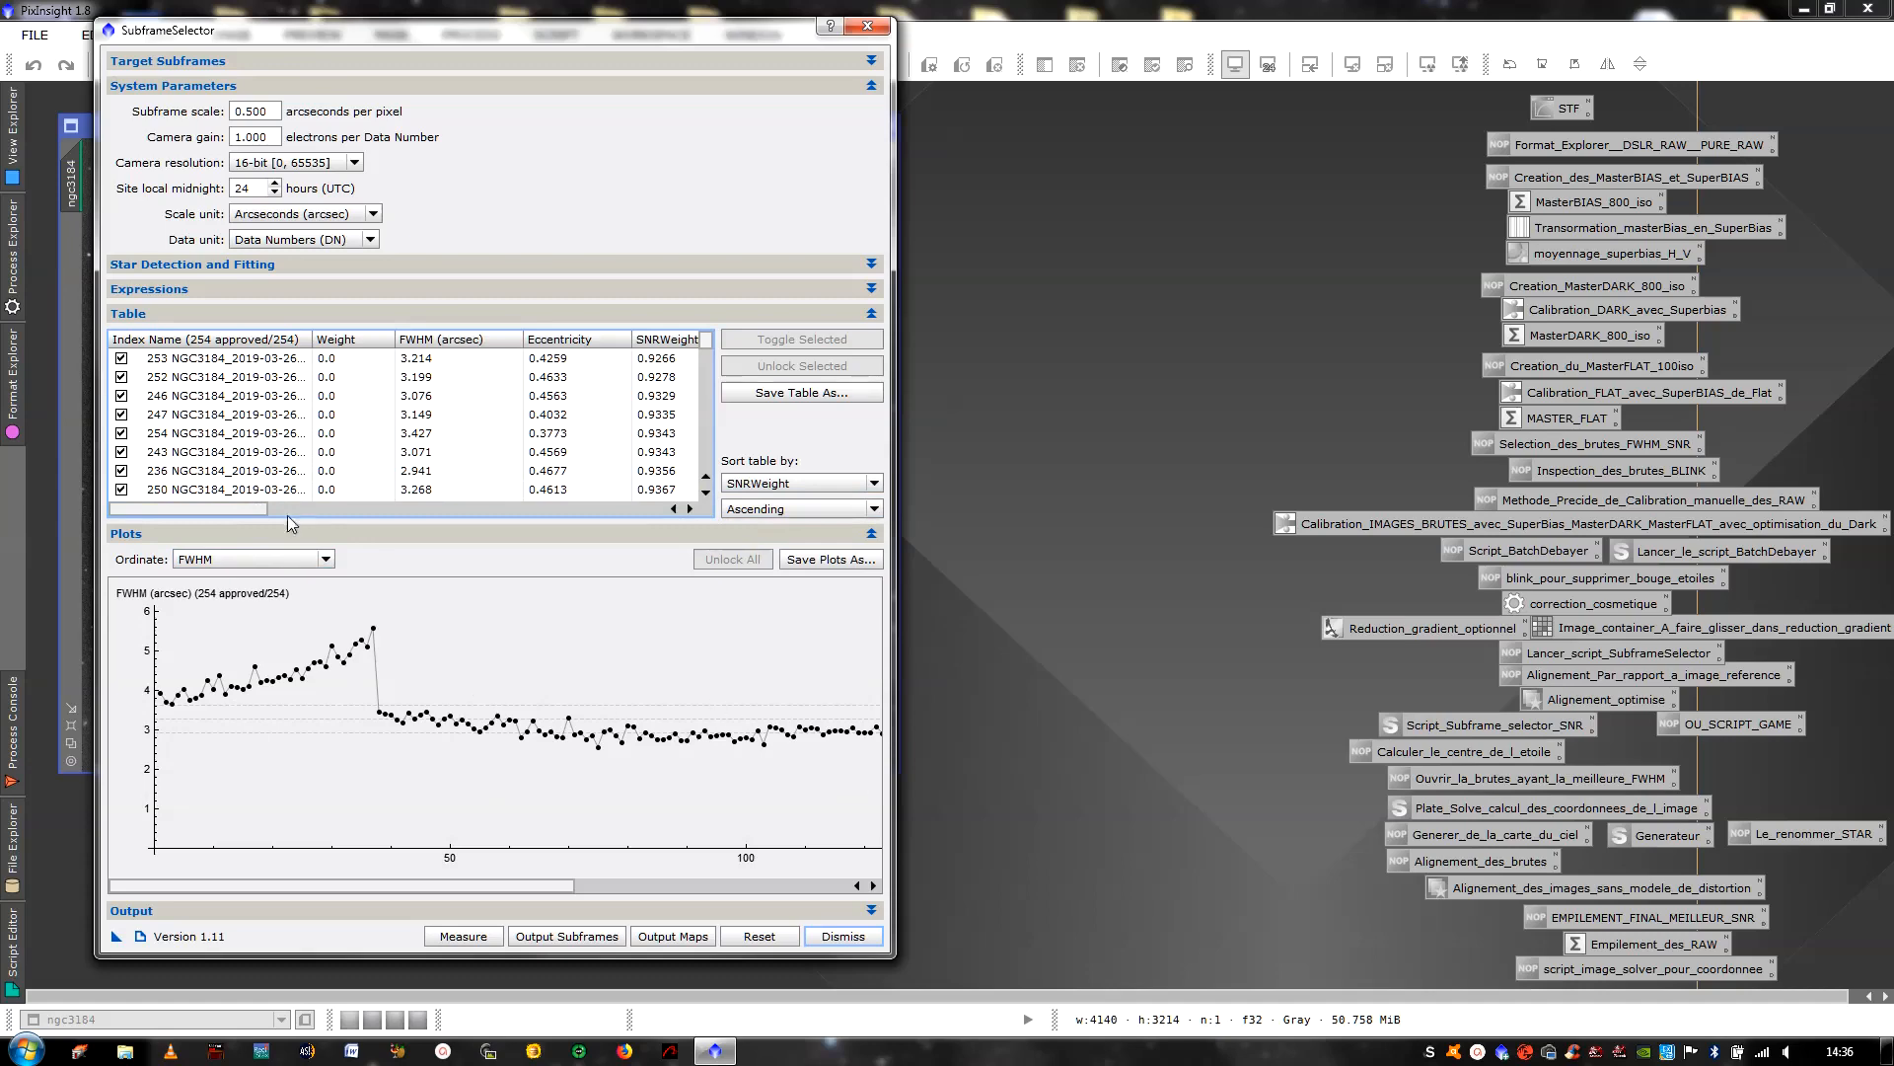
Examine the measurement columns in the table, select the first listed subframe, and inspect the FWHM plot
left_click_drag(223, 509, 281, 509)
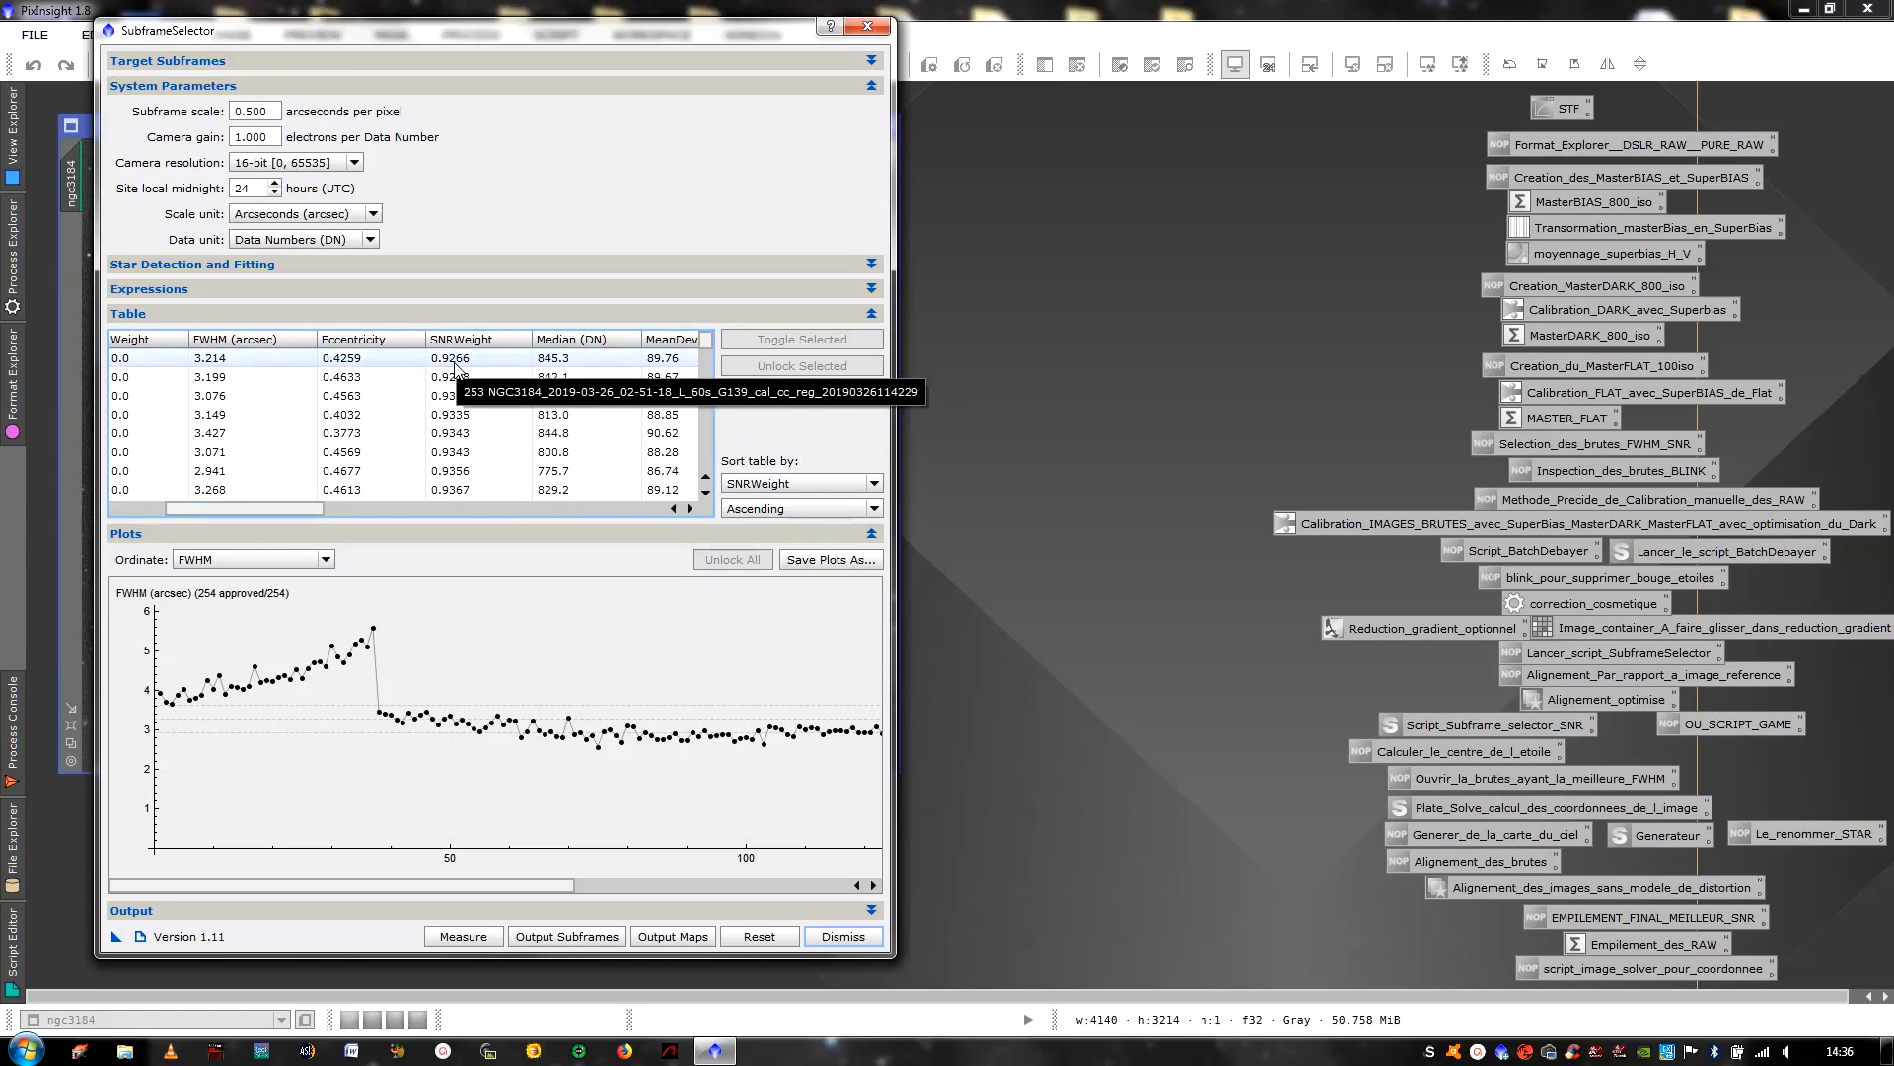
left_click_drag(293, 505, 237, 507)
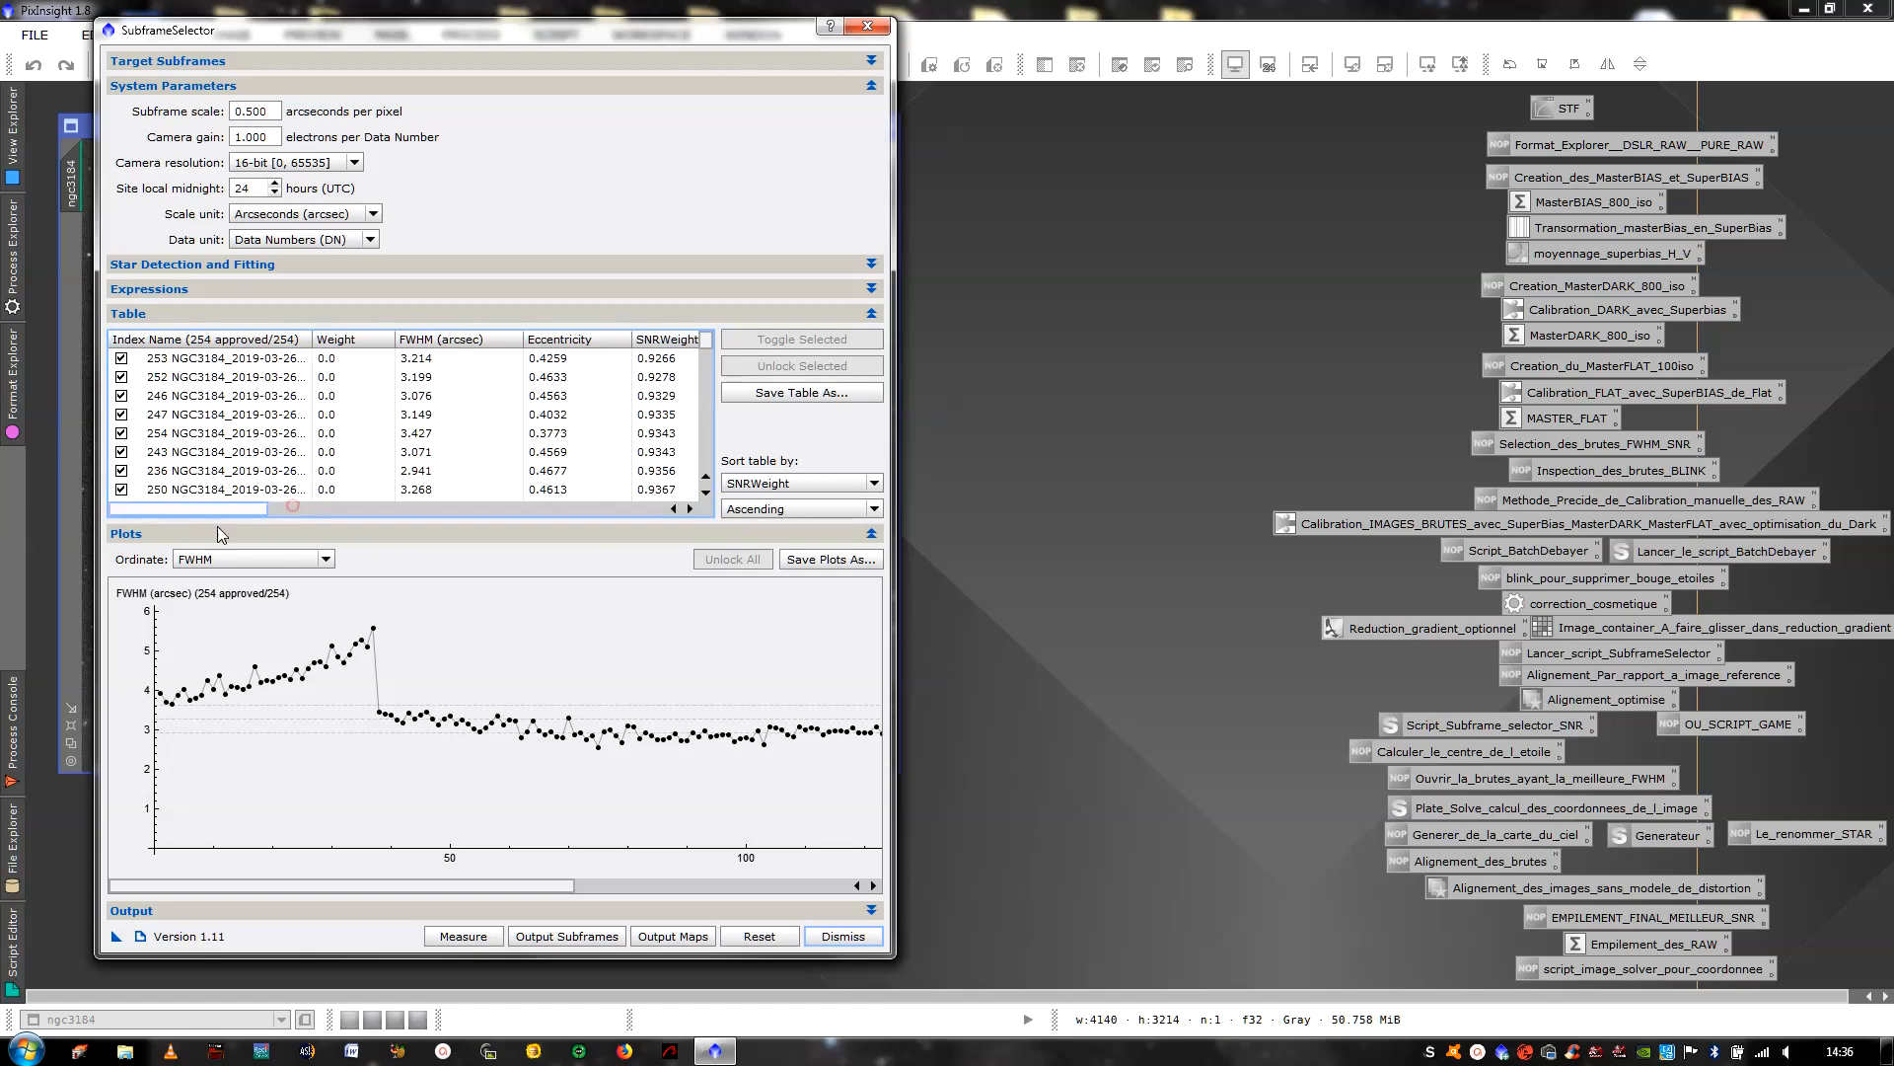
left_click(281, 361)
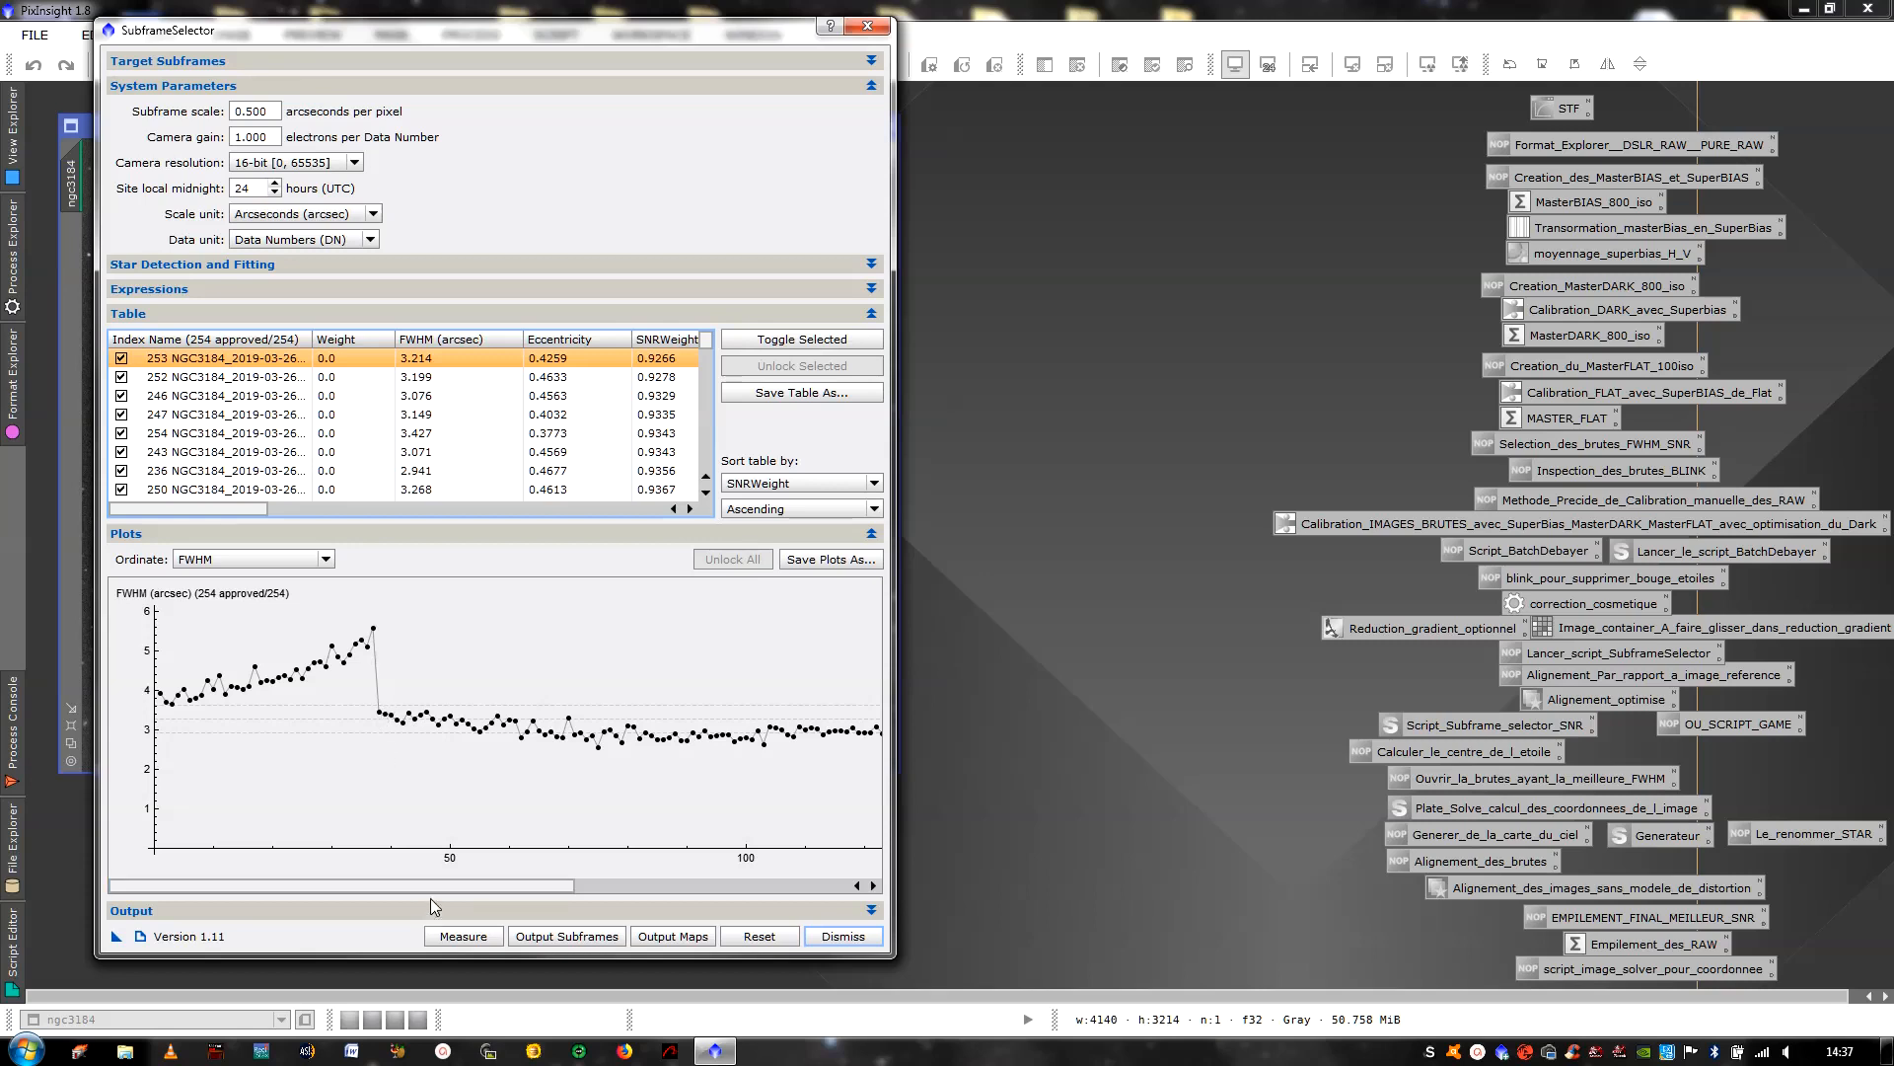
left_click_drag(446, 884, 373, 897)
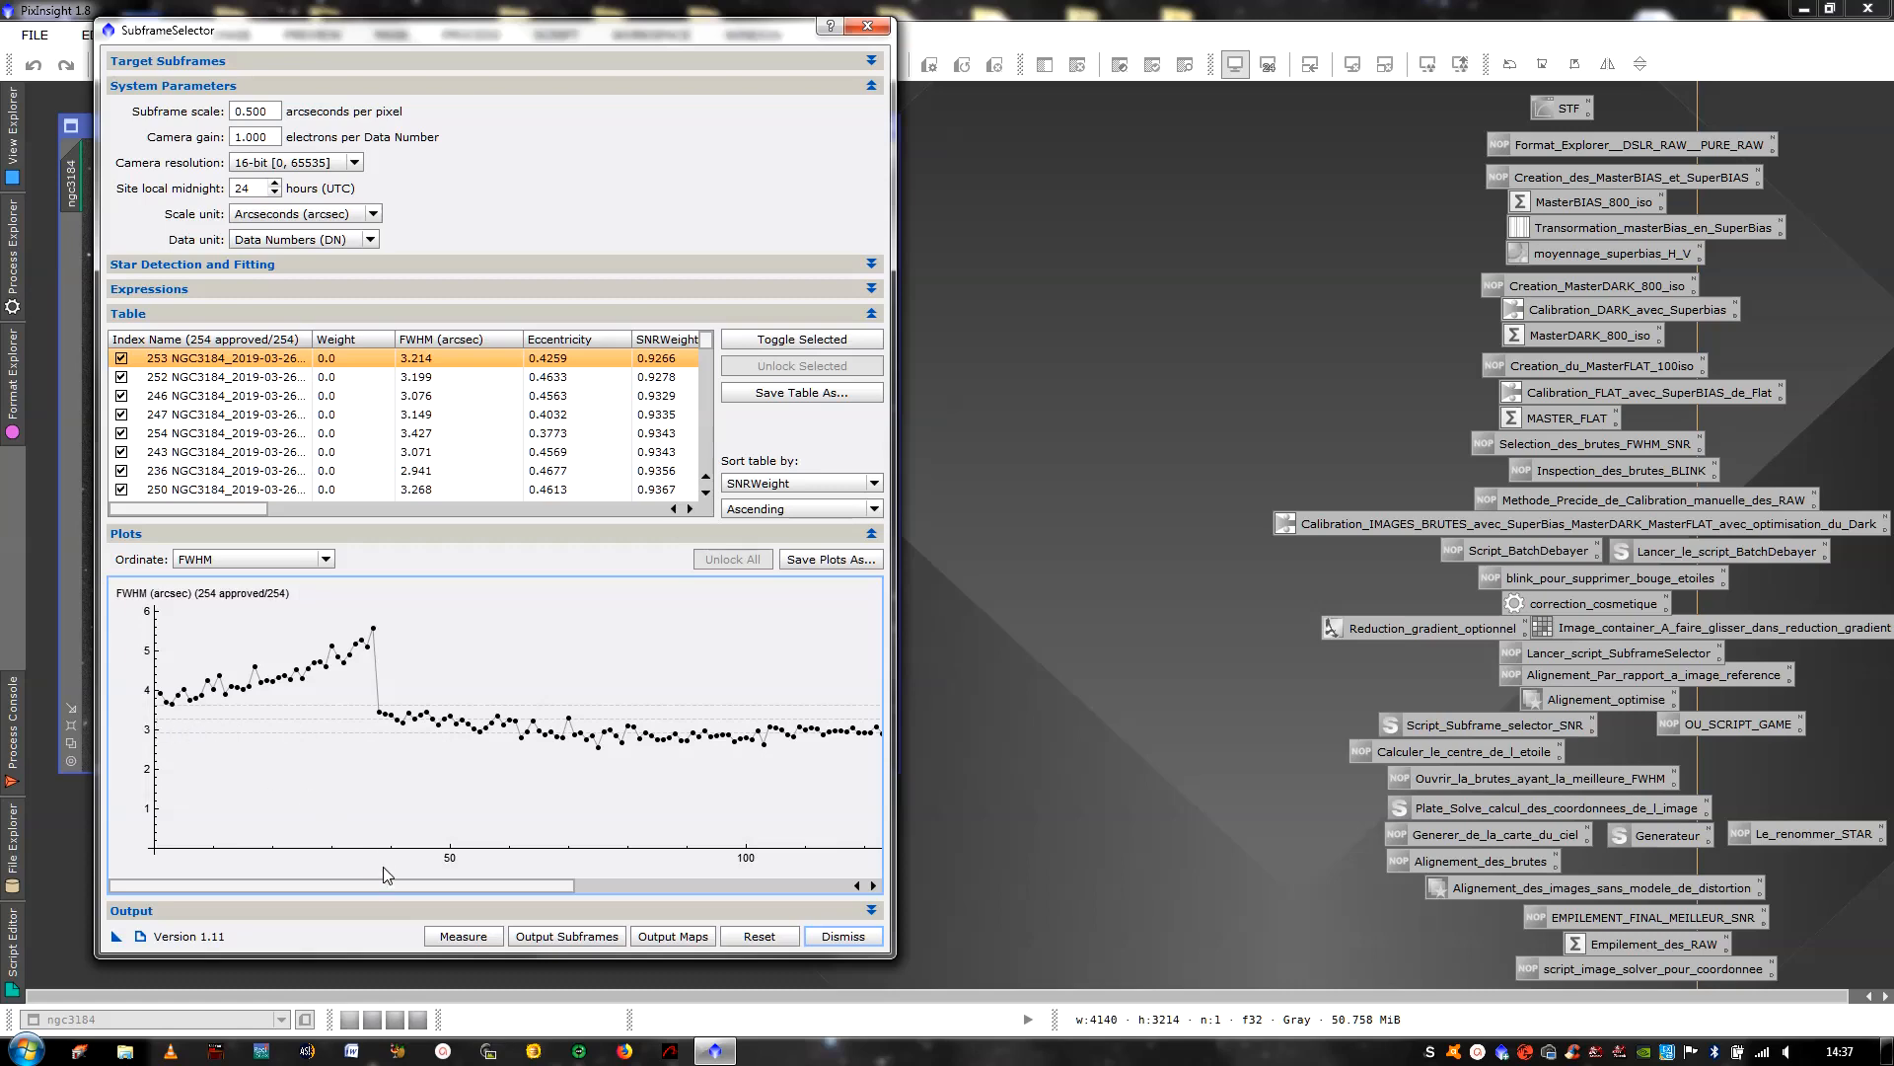
left_click_drag(386, 877, 191, 935)
Set the plot's ordinate to SNRWeight and check the list of available ordinates
left_click(241, 560)
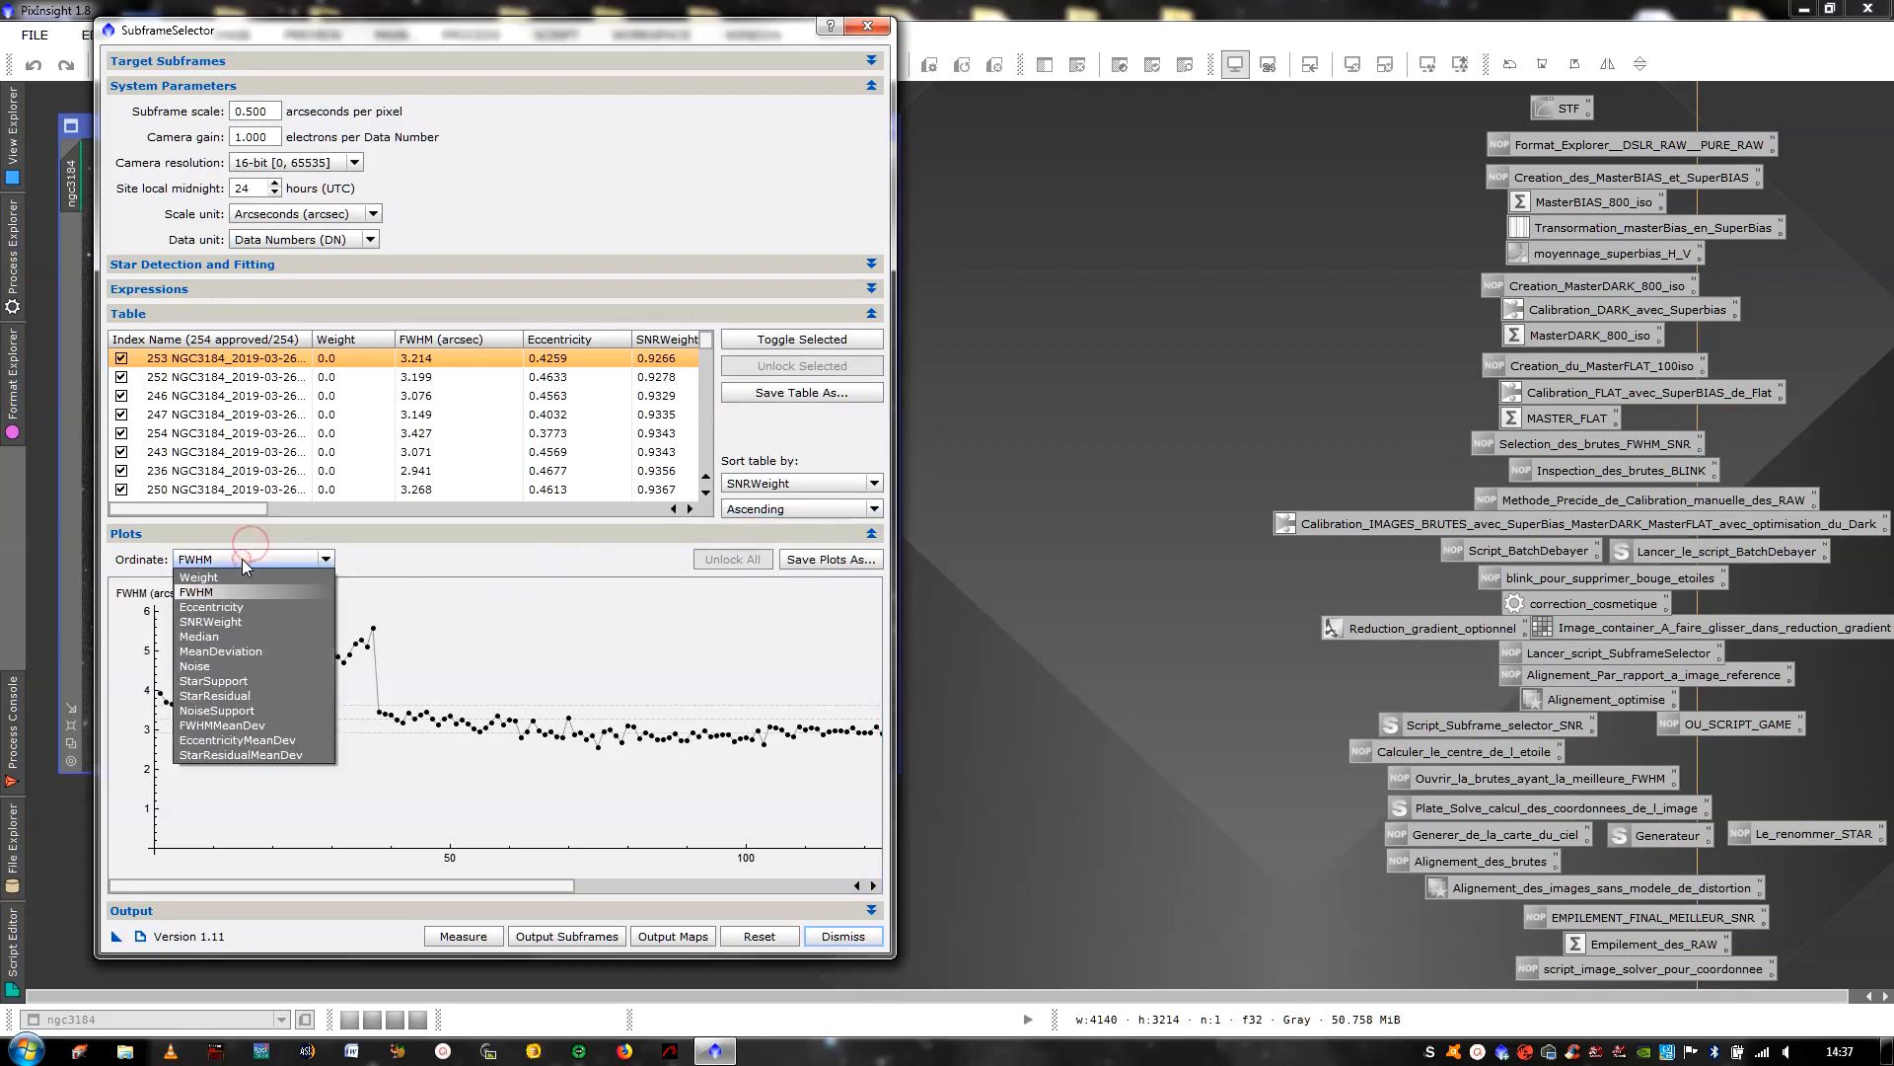
left_click(263, 617)
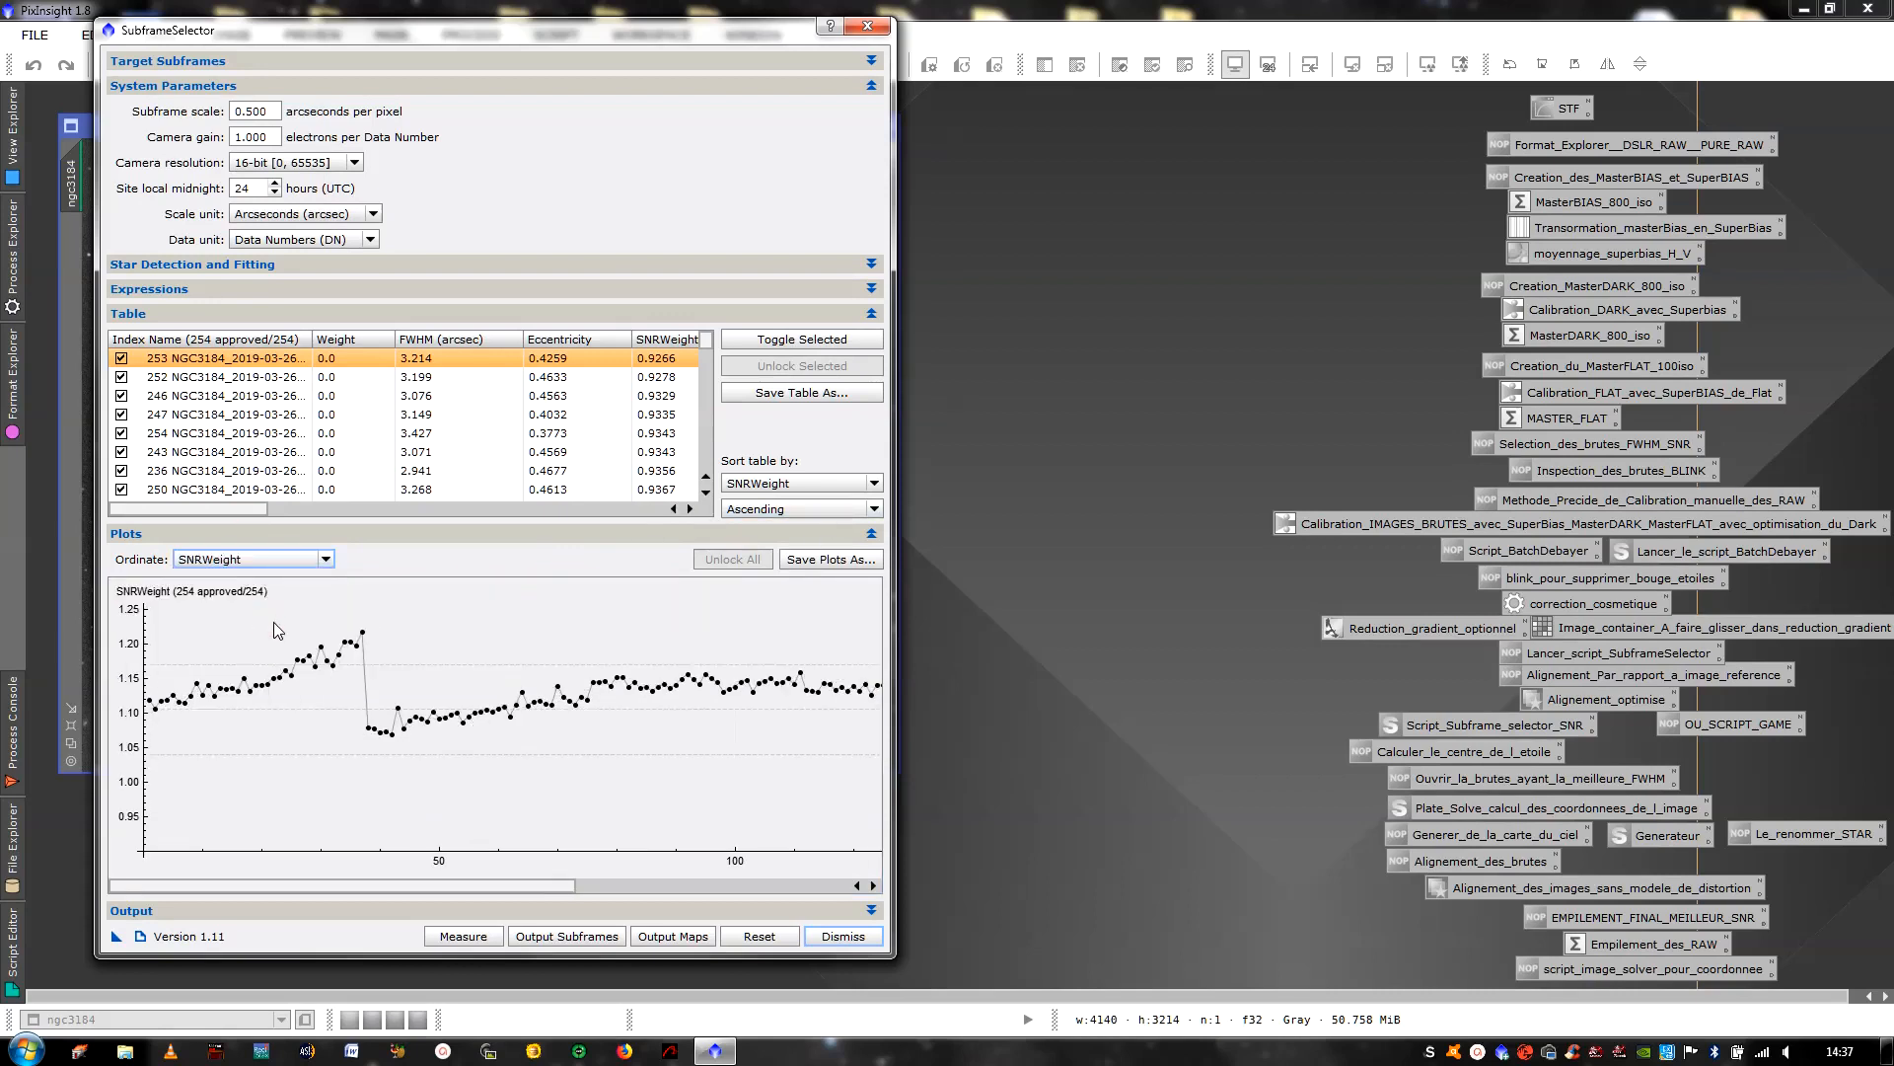
left_click(280, 564)
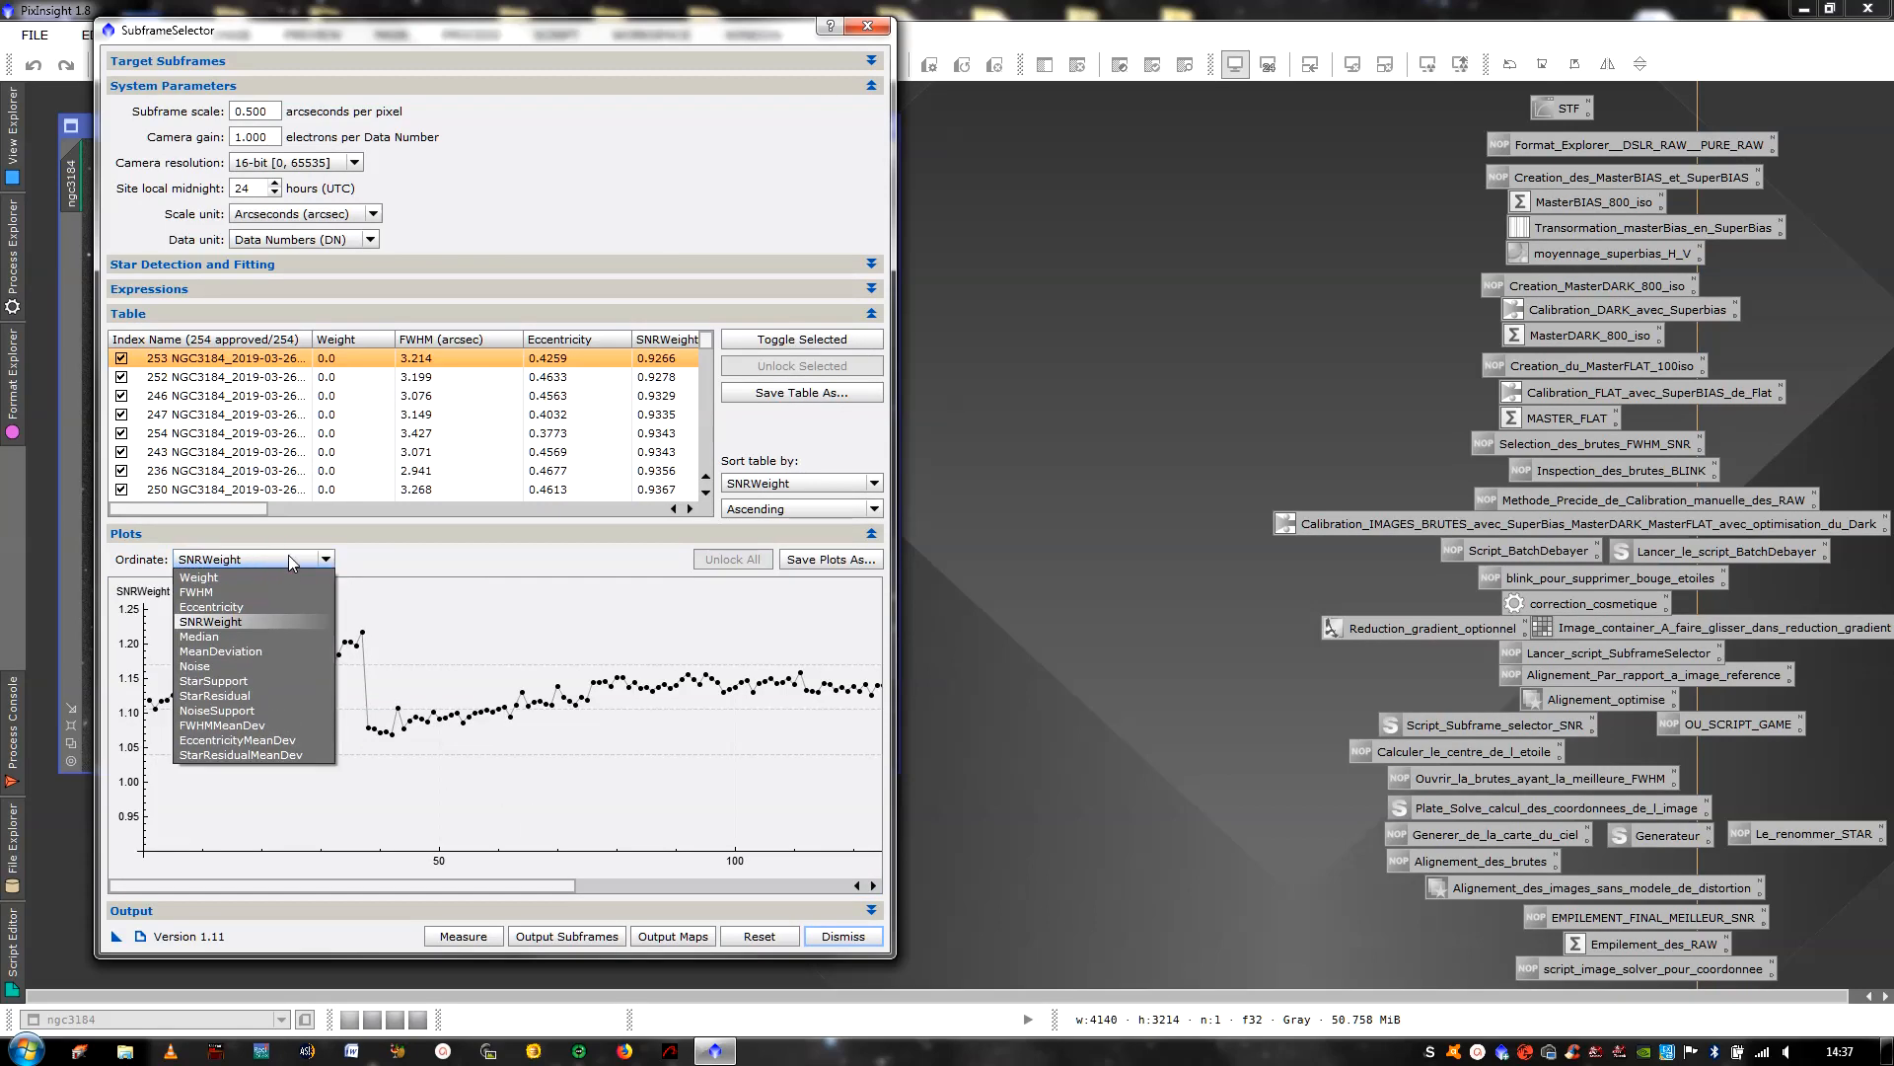
left_click(289, 565)
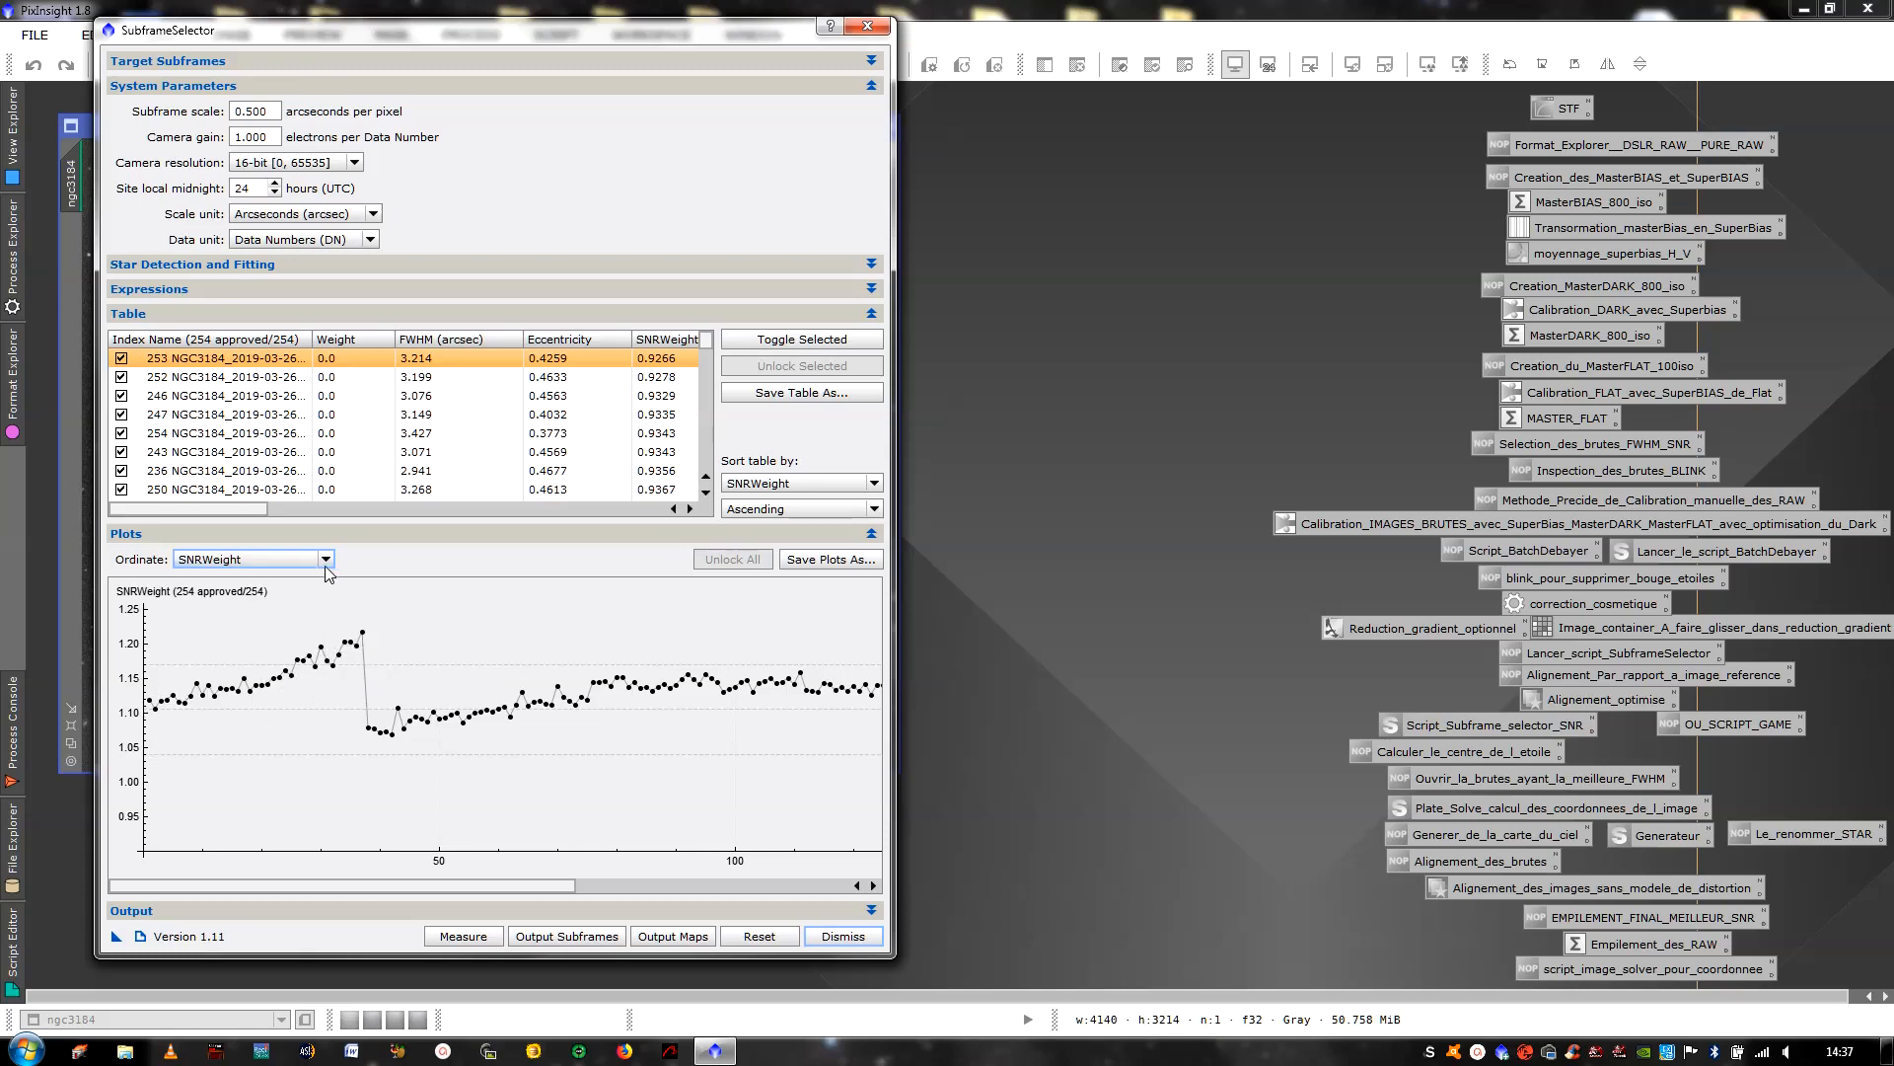
Examine the SNRWeight curve from the first to the last subframe to judge a suitable rejection threshold
left_click_drag(456, 890, 365, 902)
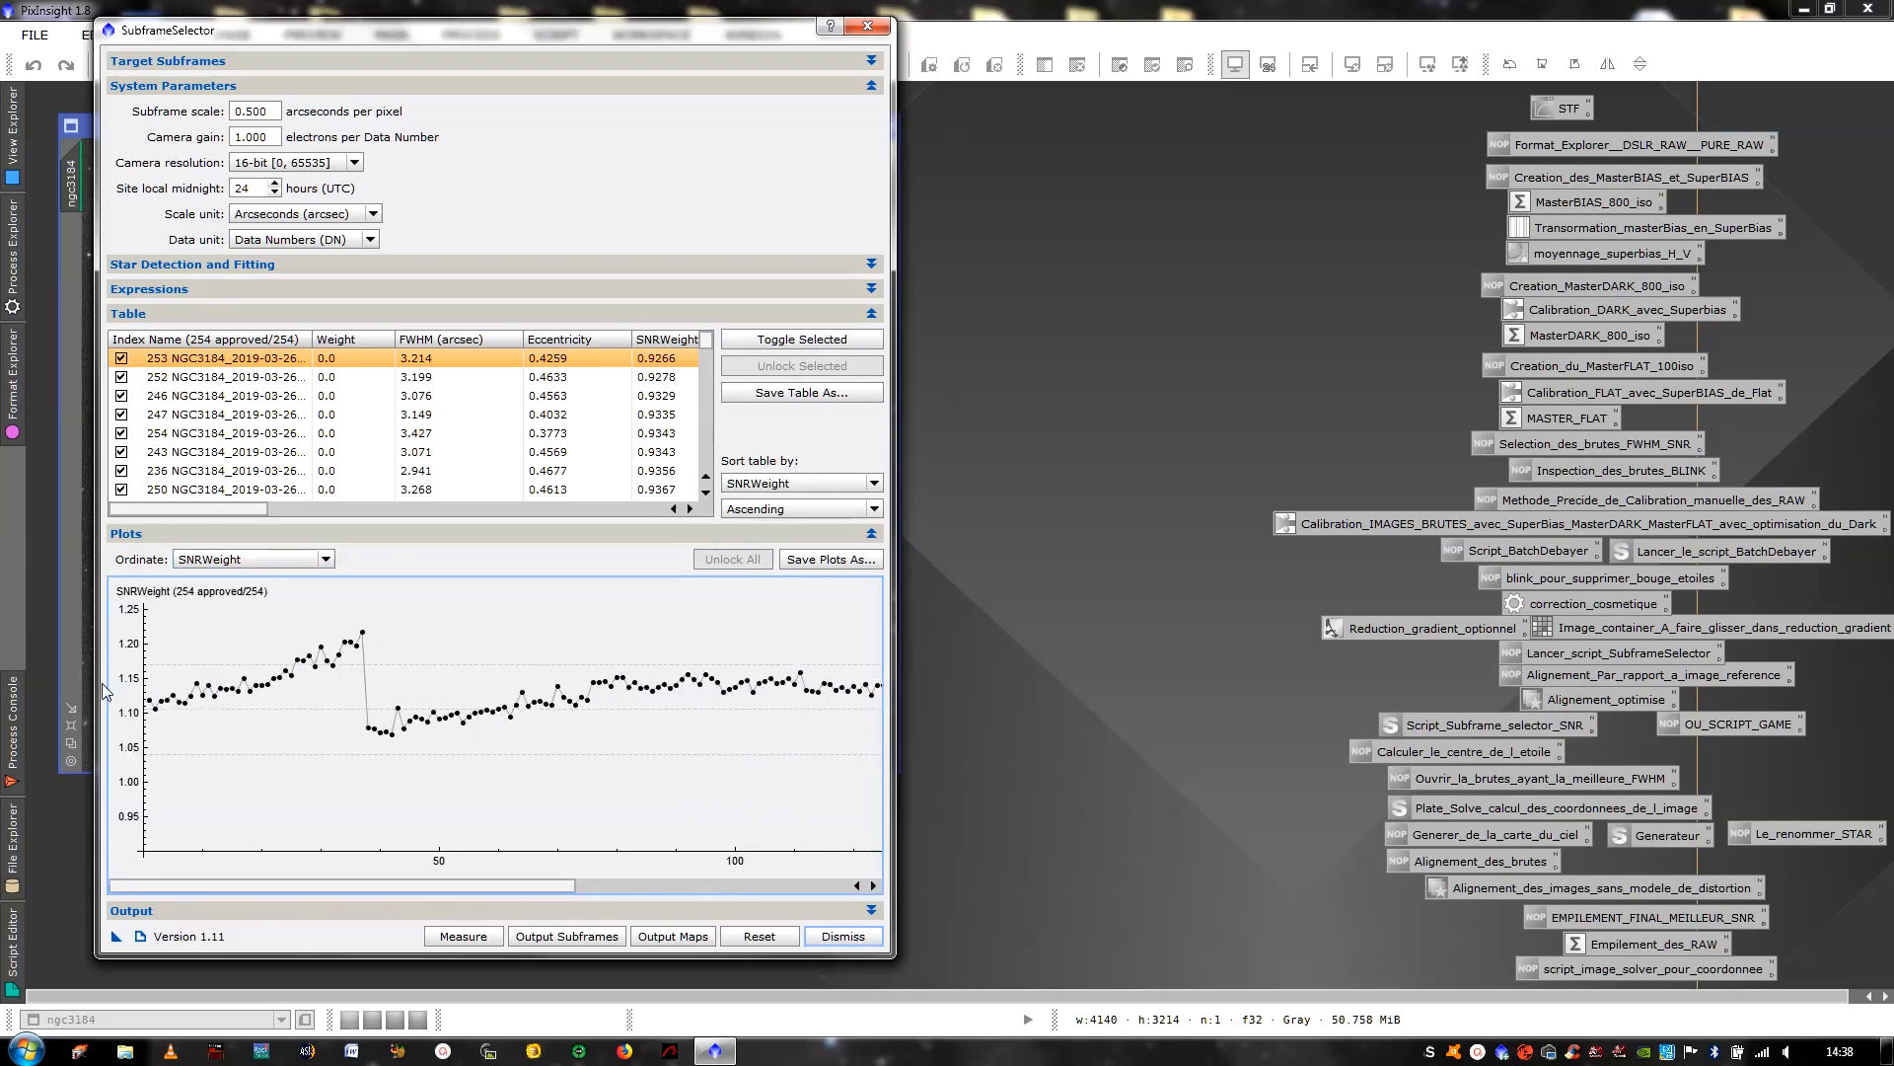
left_click_drag(461, 883, 535, 882)
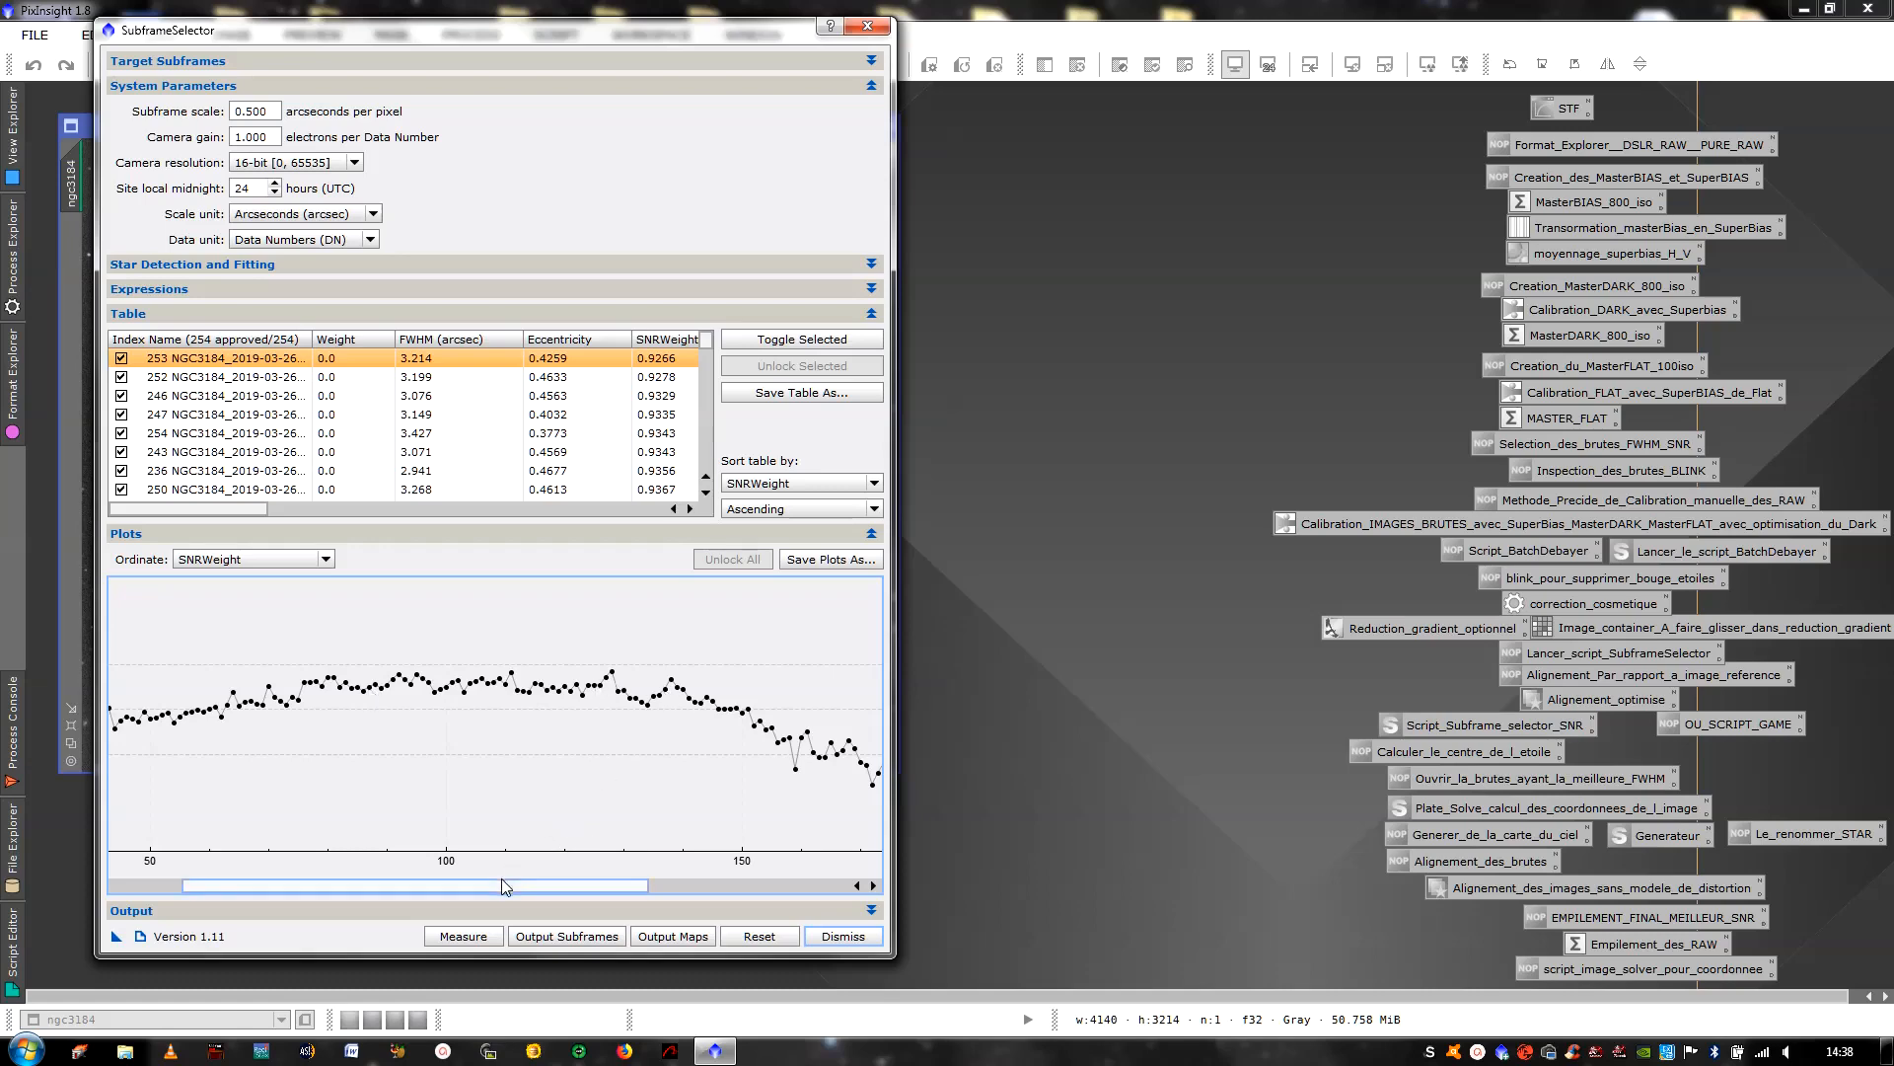
left_click_drag(501, 878, 615, 897)
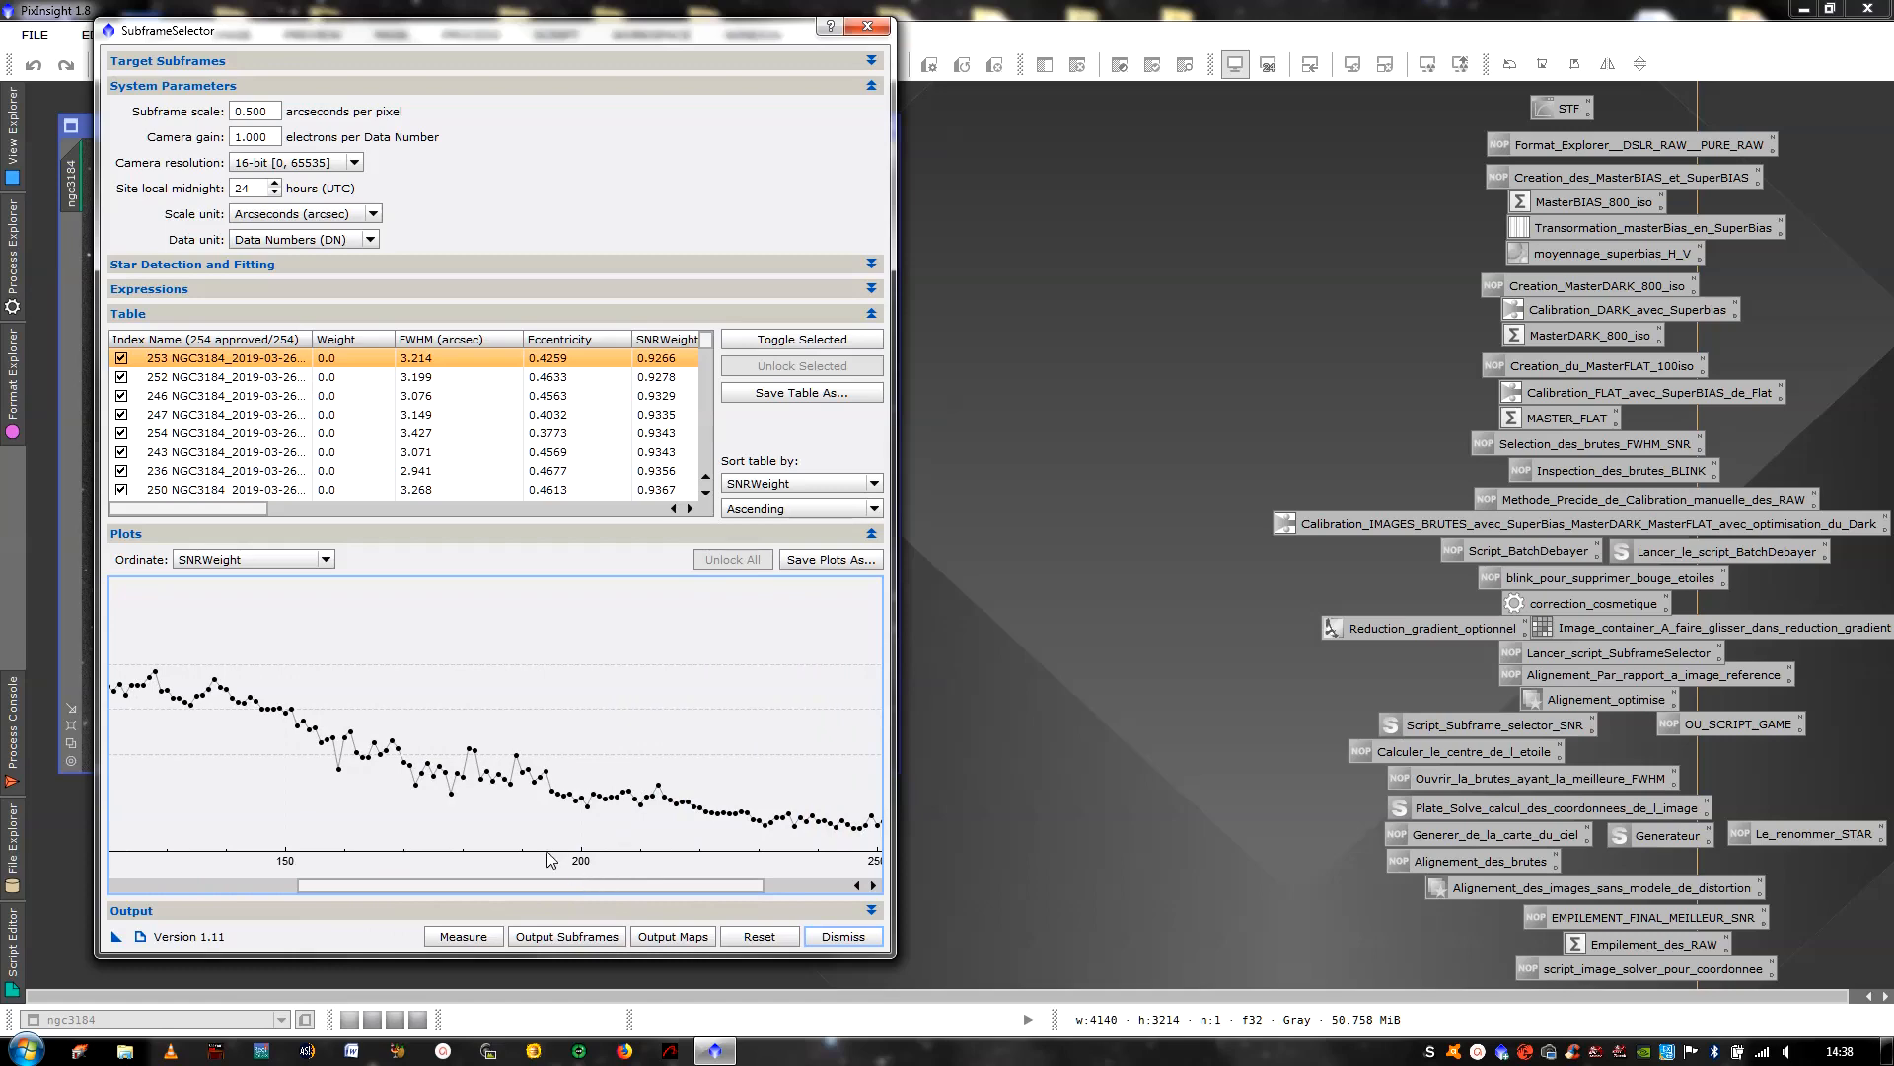
left_click_drag(579, 886, 316, 877)
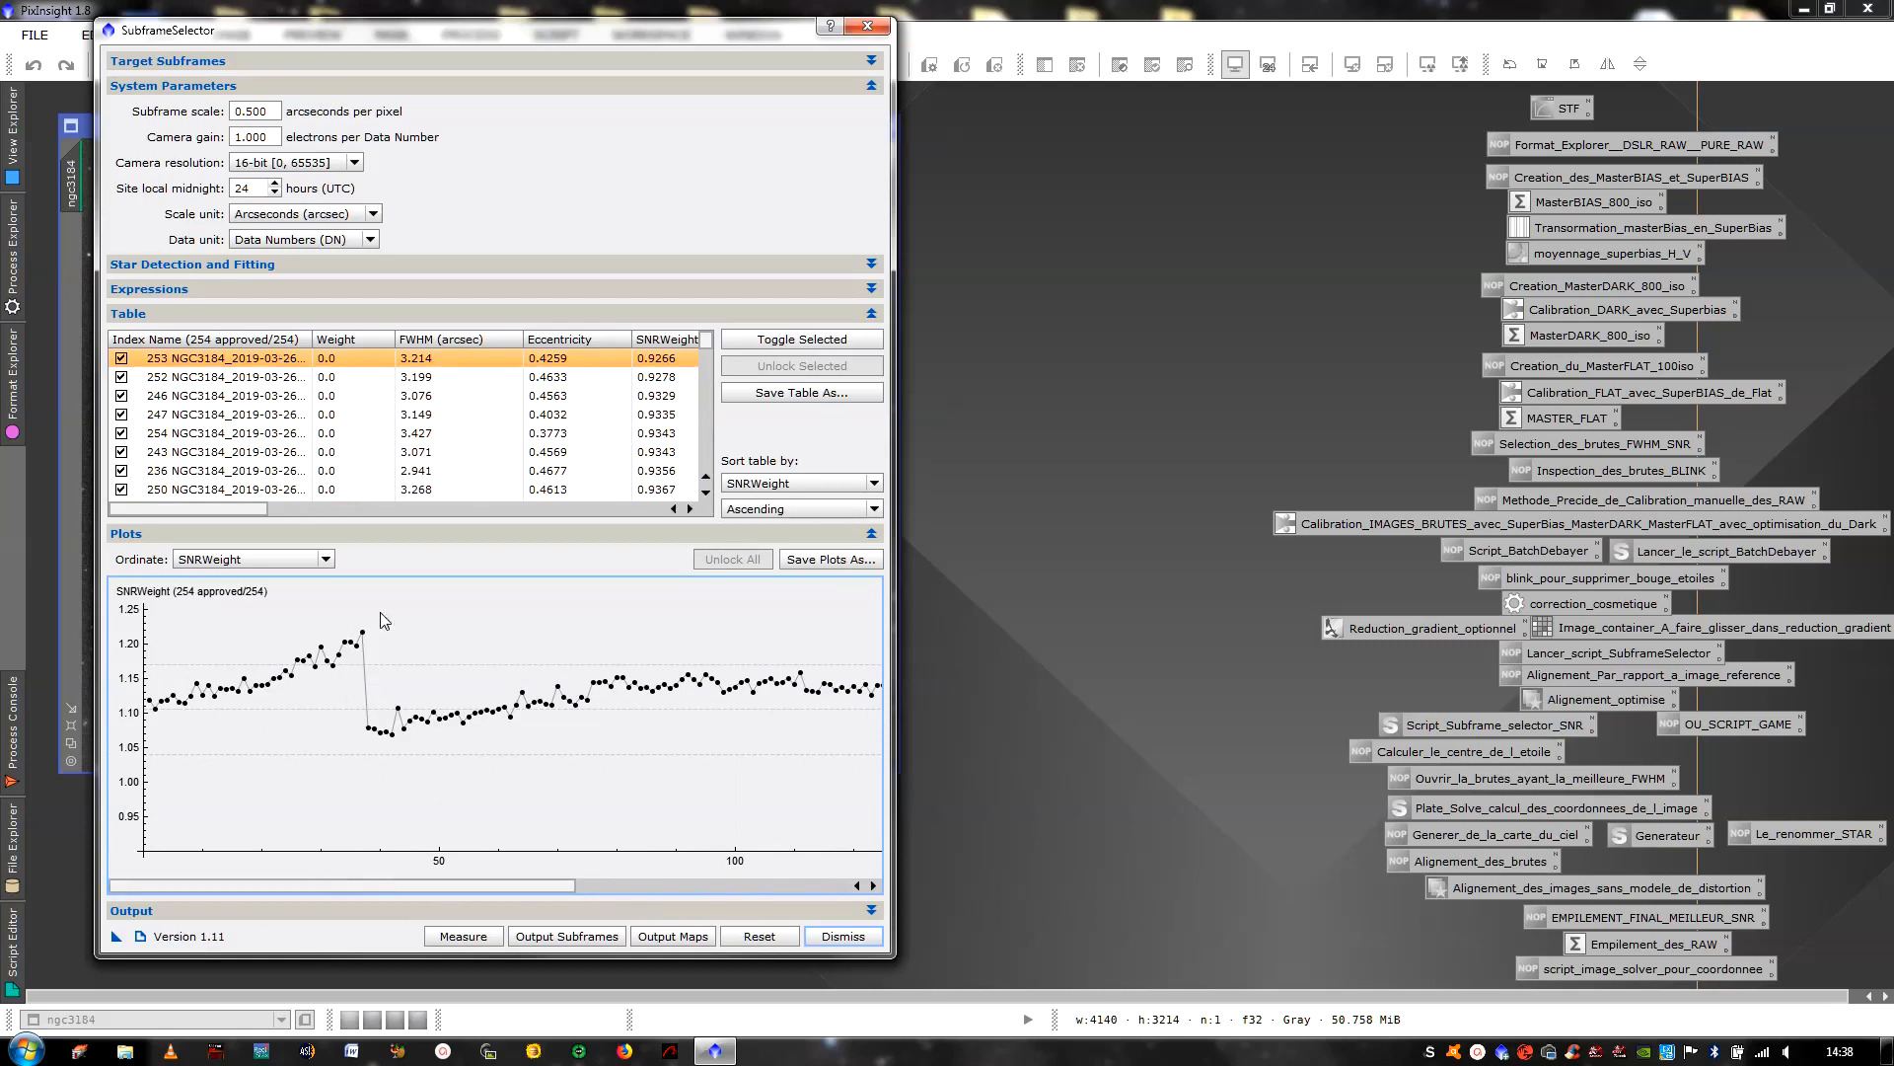
left_click_drag(381, 888, 595, 903)
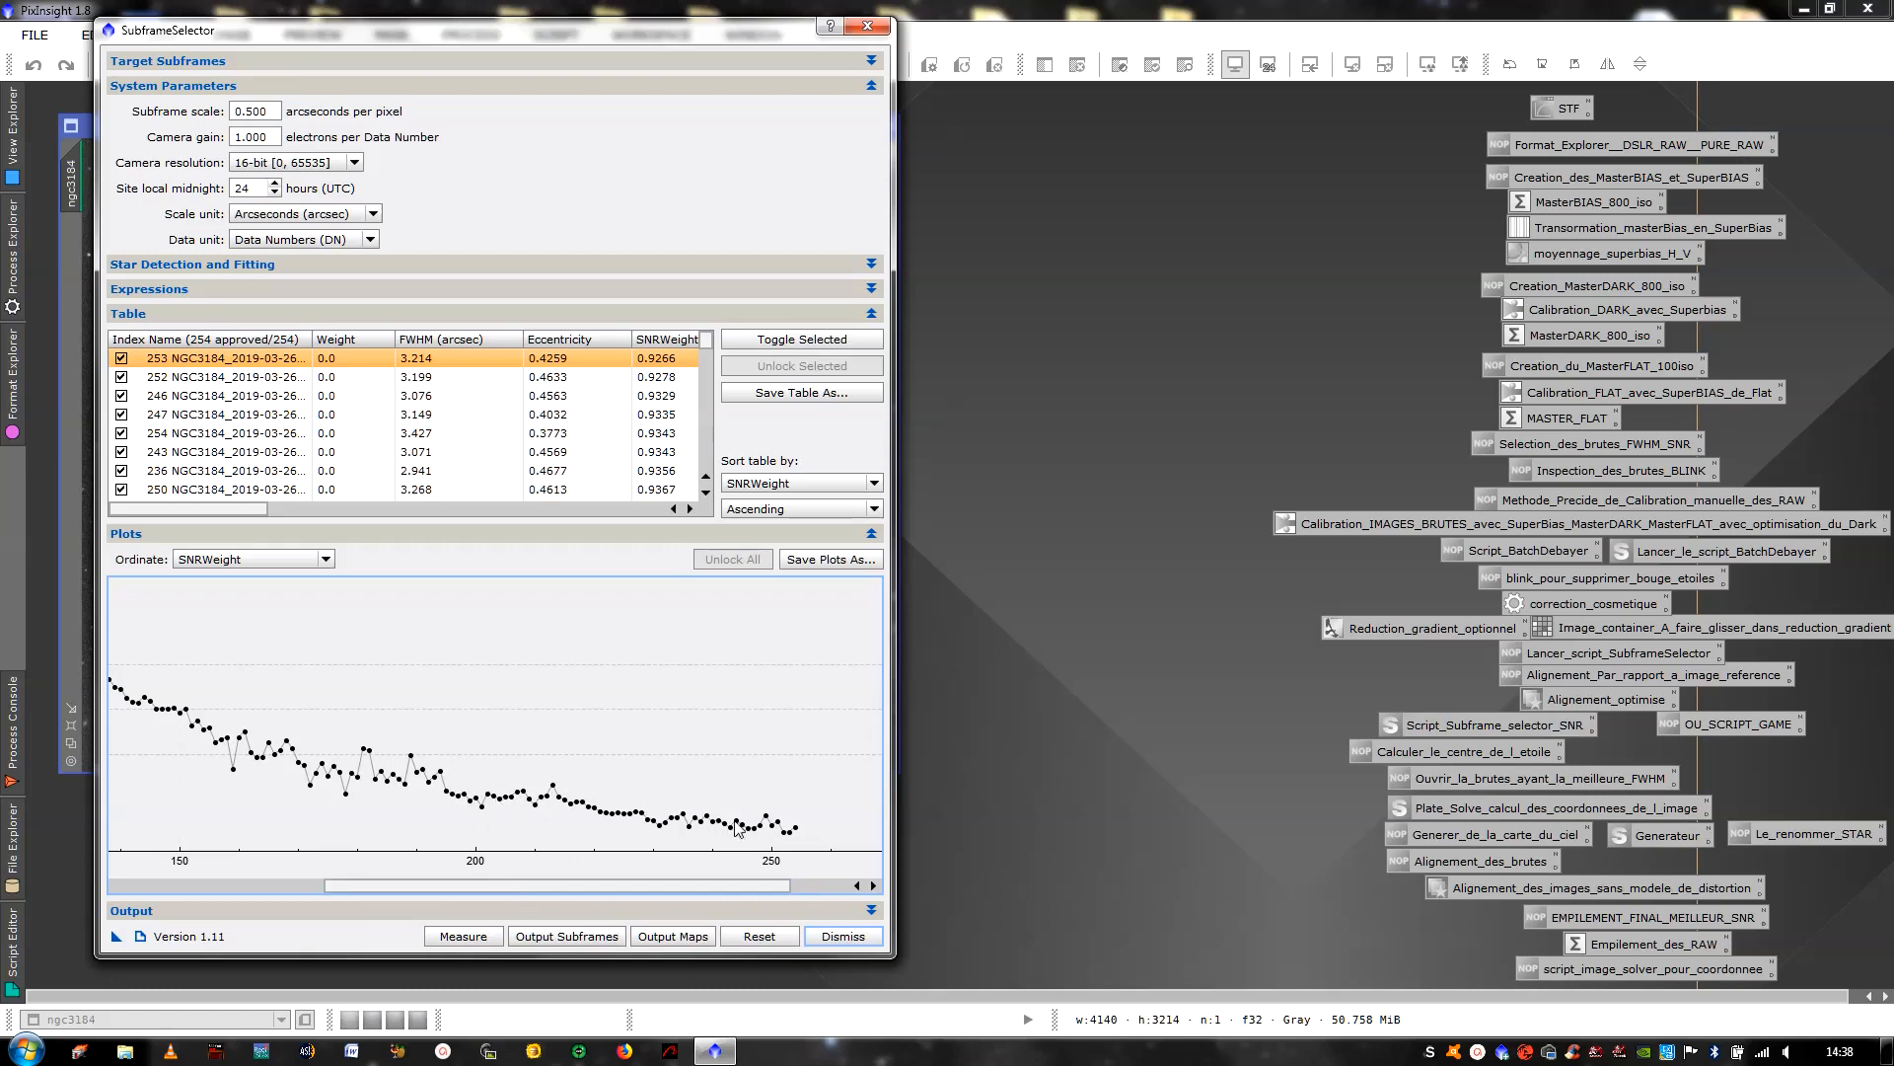
left_click_drag(754, 884, 531, 886)
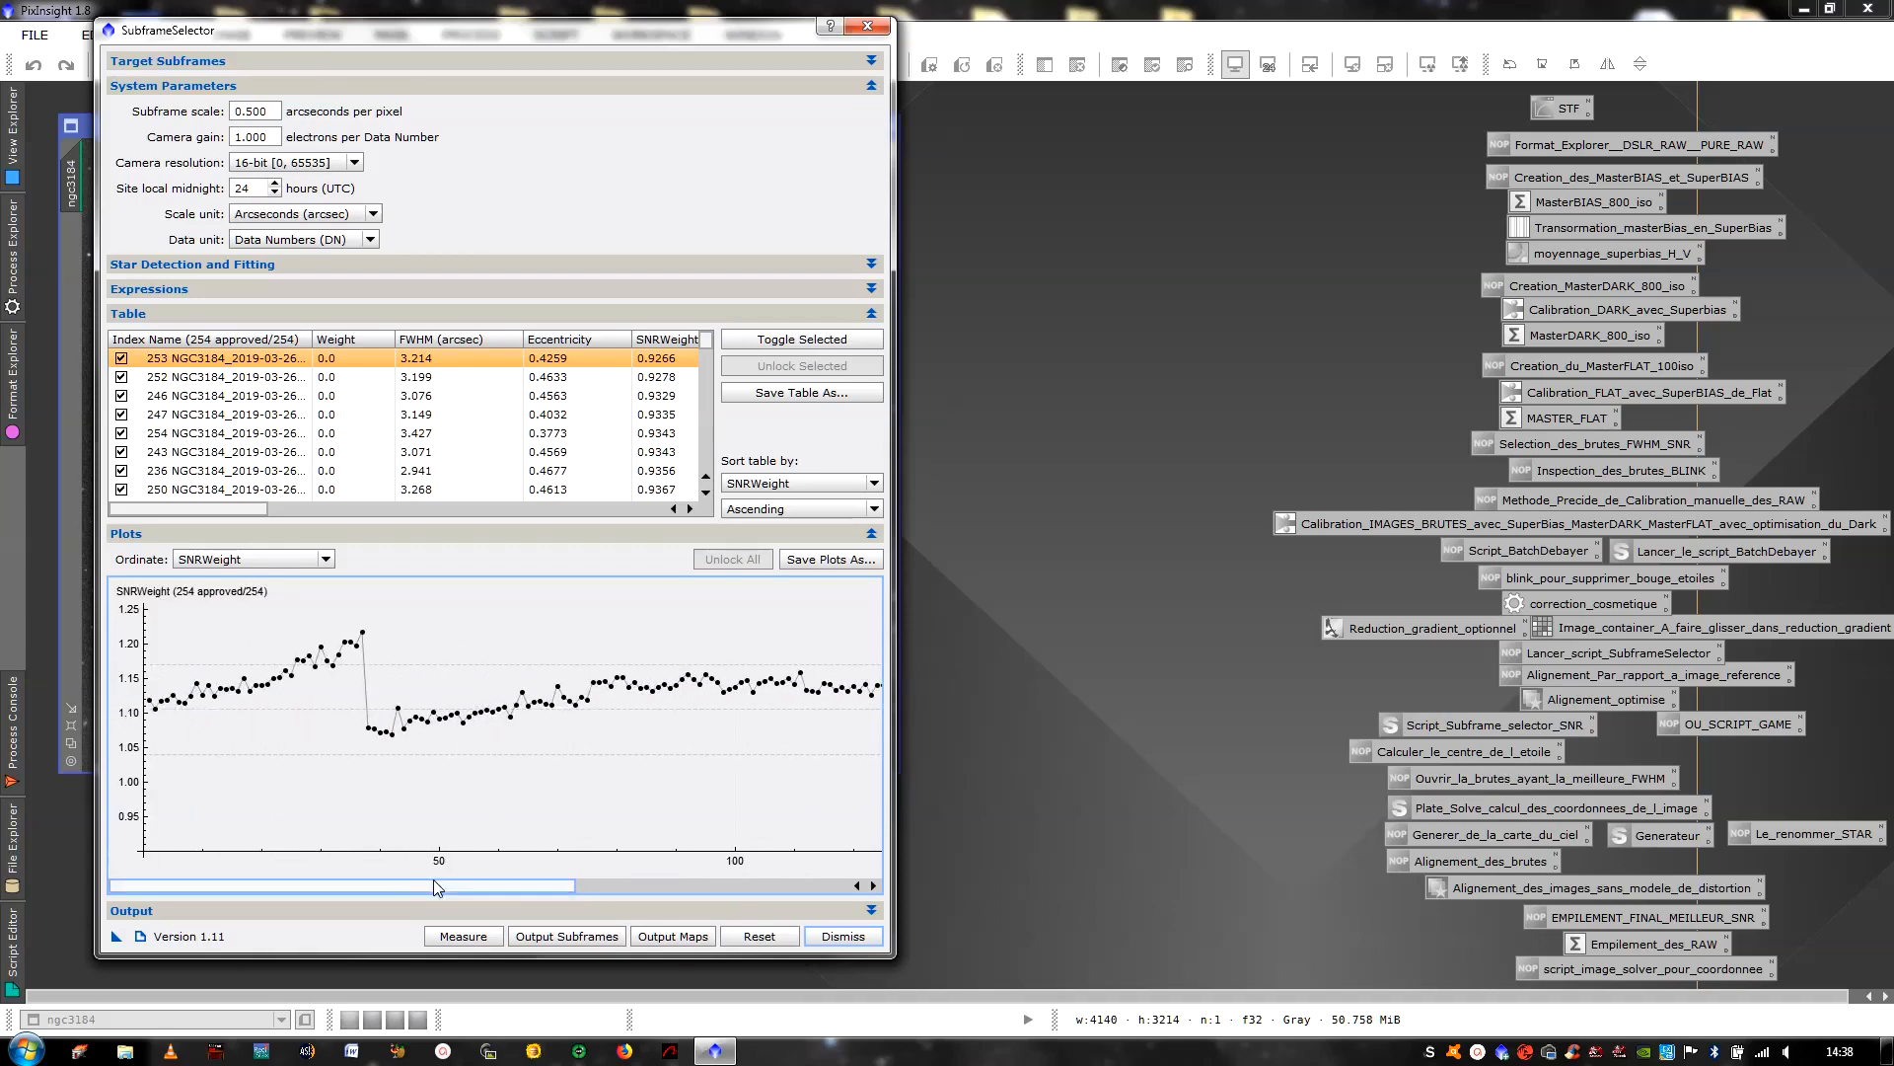
left_click_drag(435, 887, 459, 888)
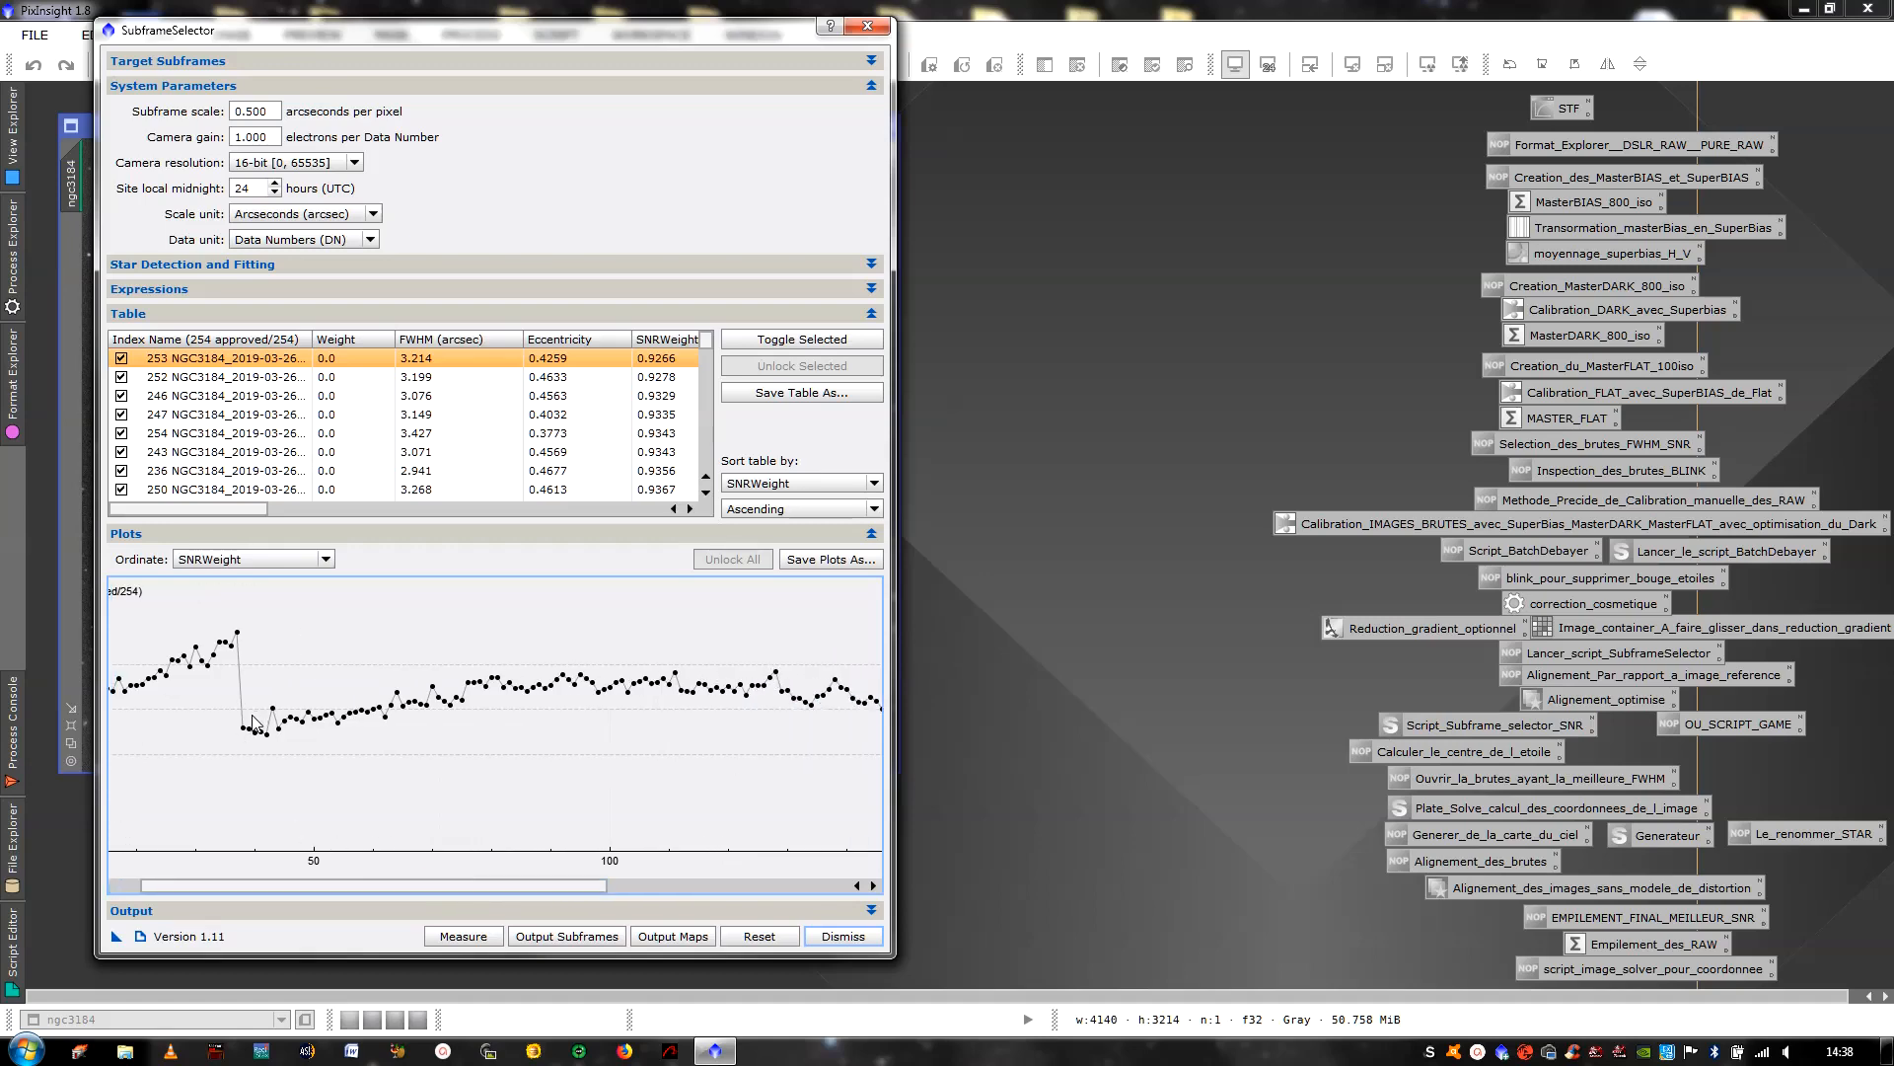
left_click_drag(322, 886, 487, 886)
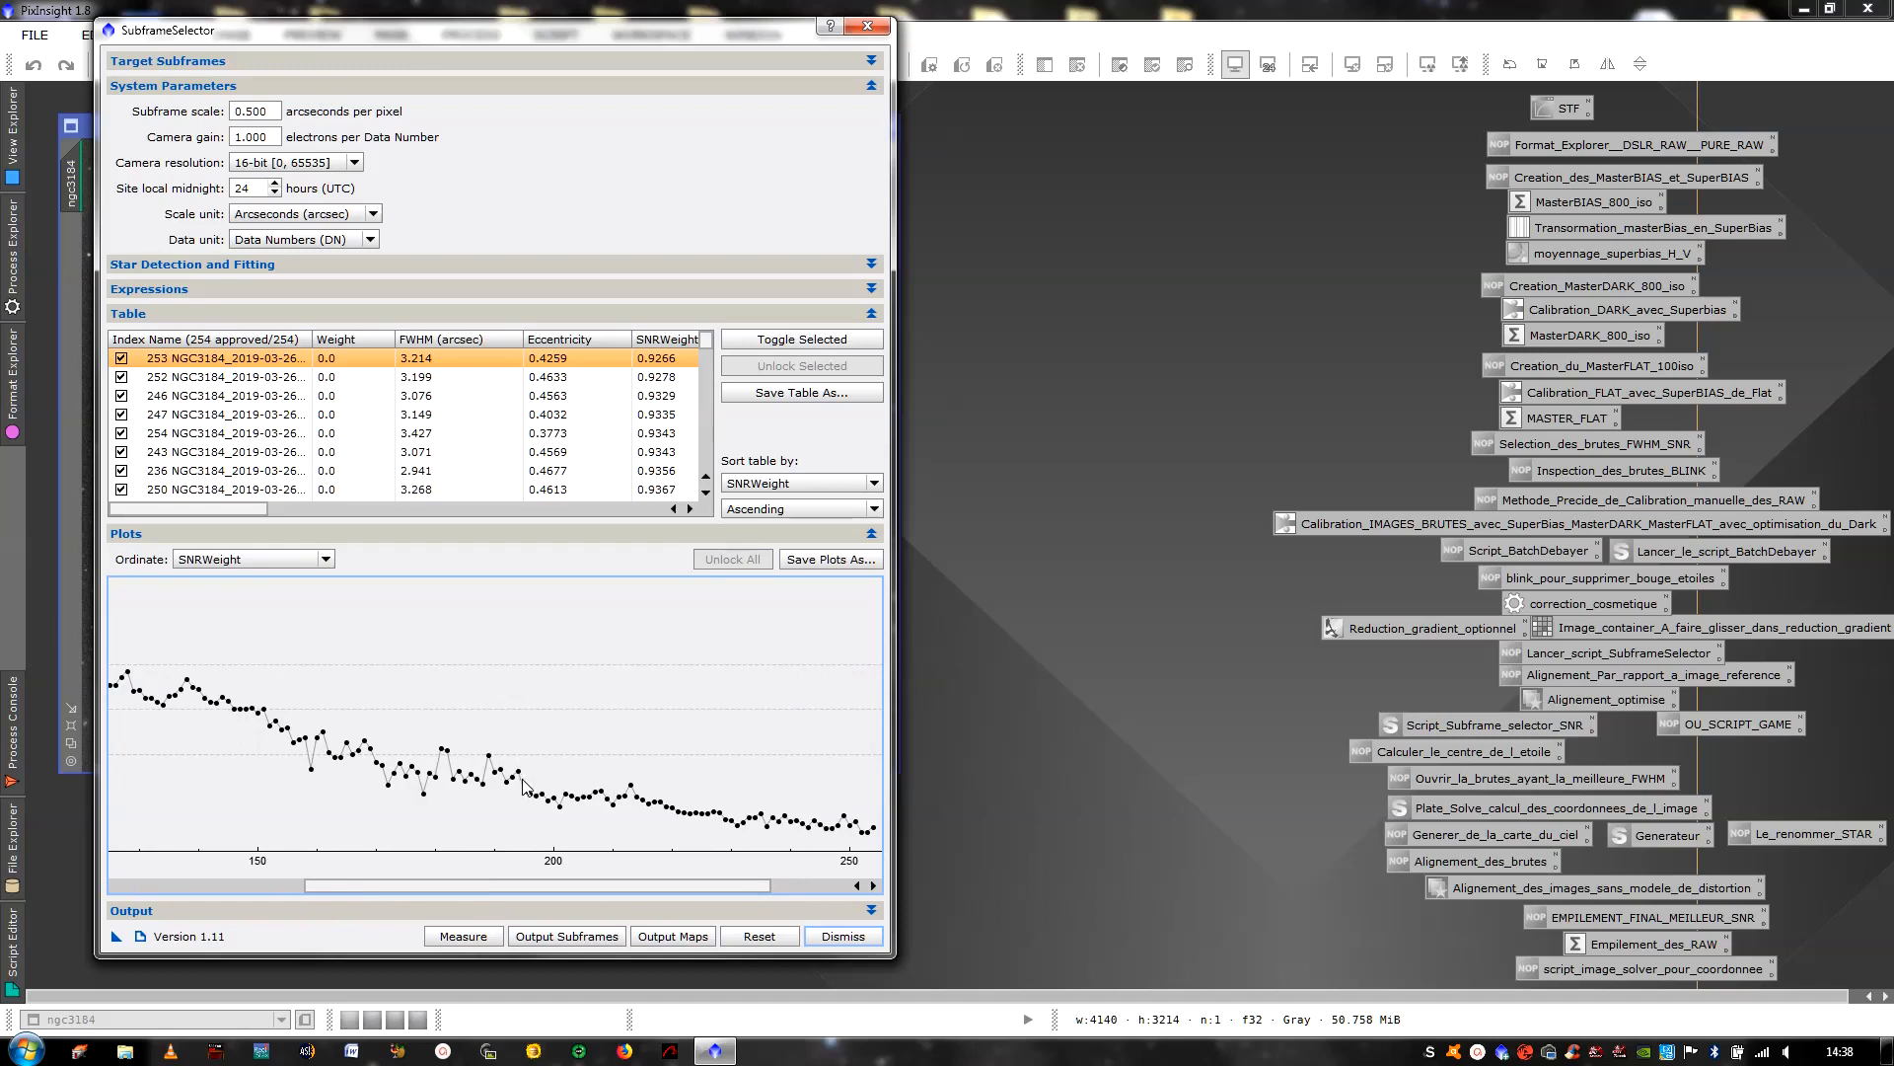
left_click_drag(665, 888, 395, 866)
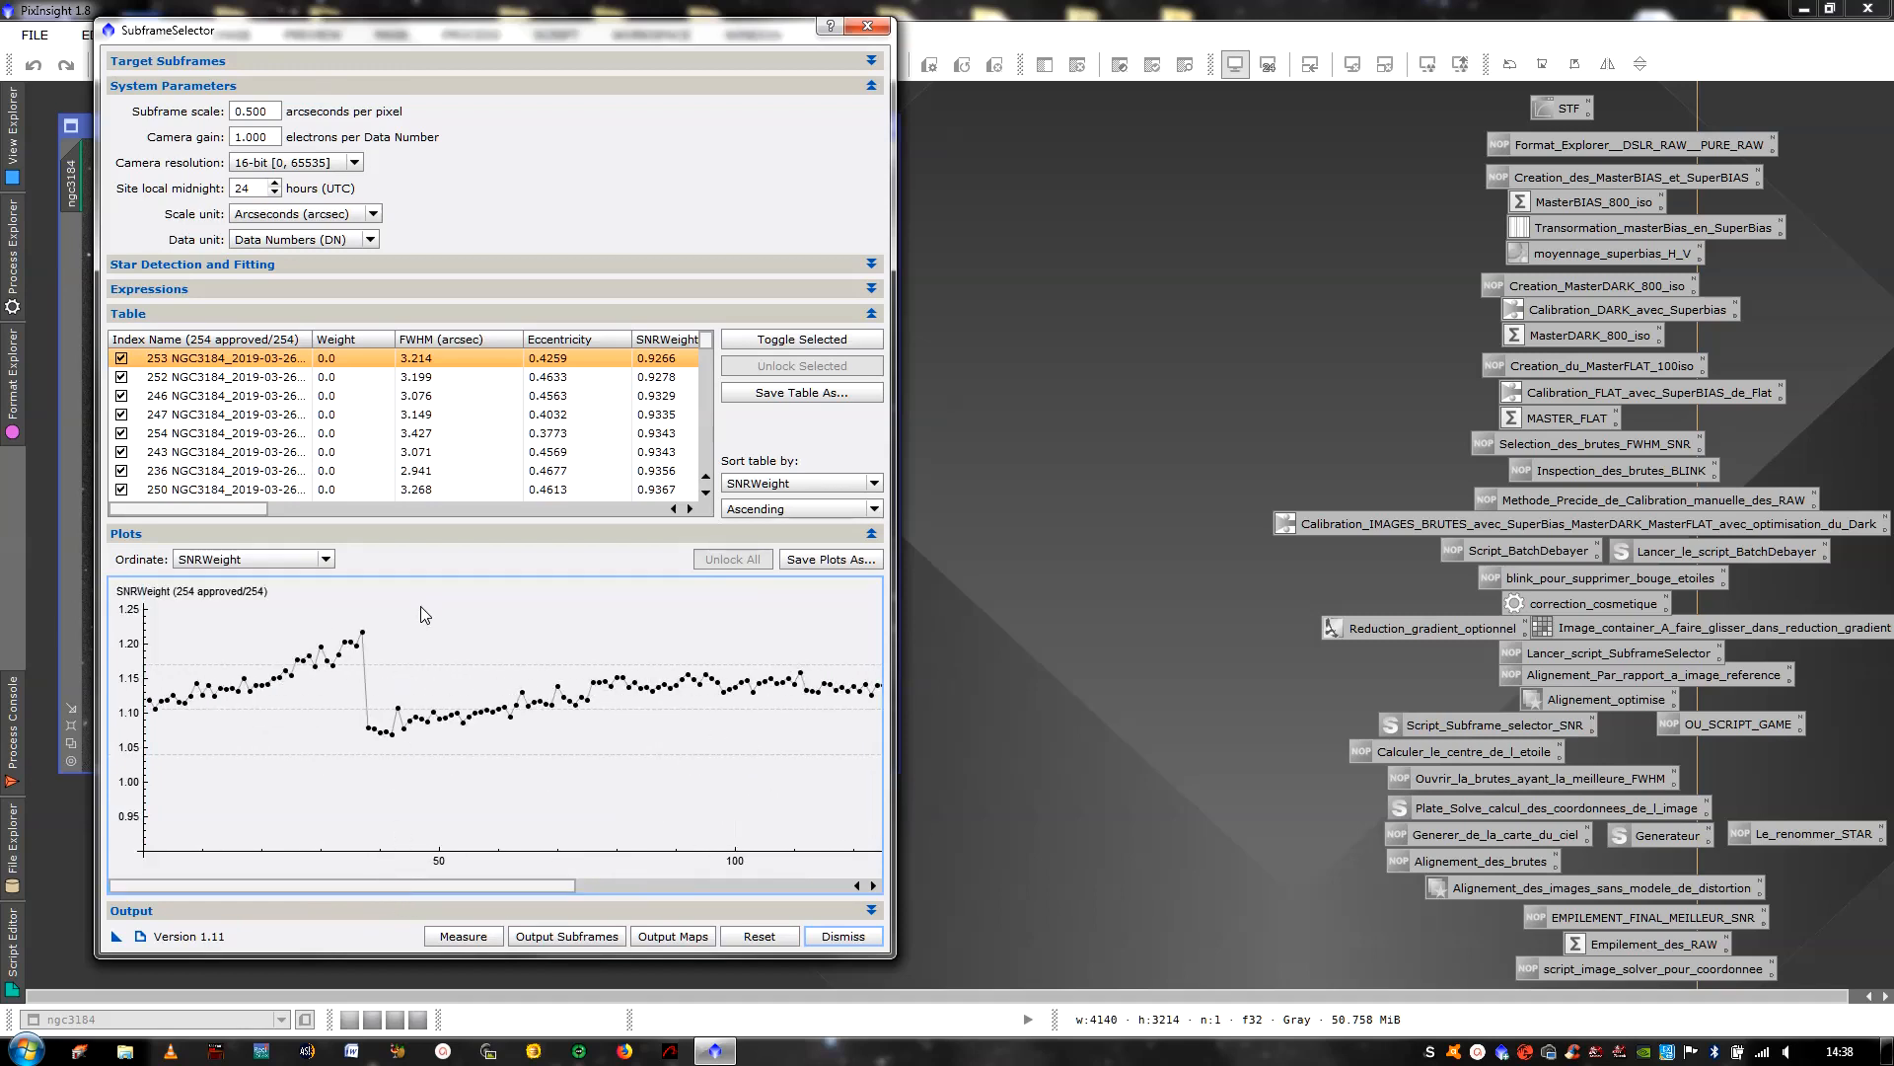
Expand the expressions section, review the syntax in the approval expression editor, and close the editor
left_click(323, 283)
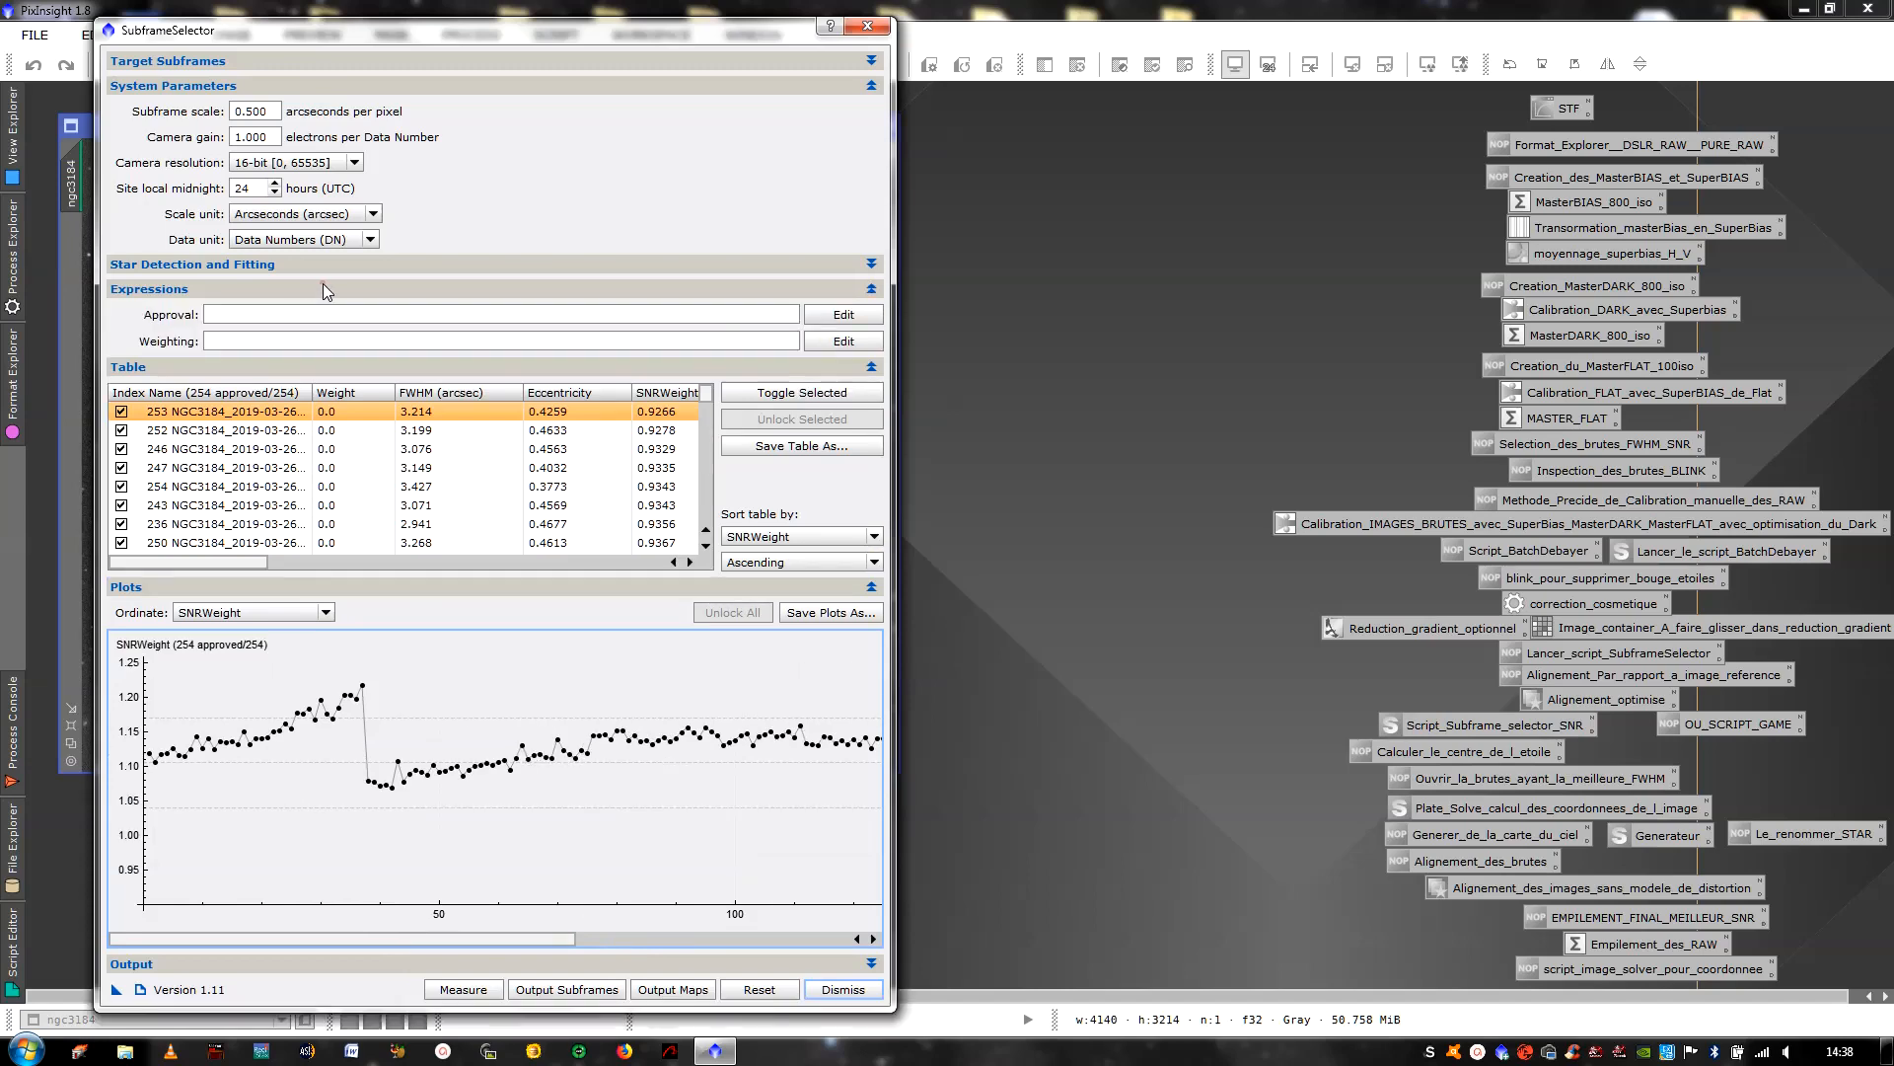
left_click(820, 316)
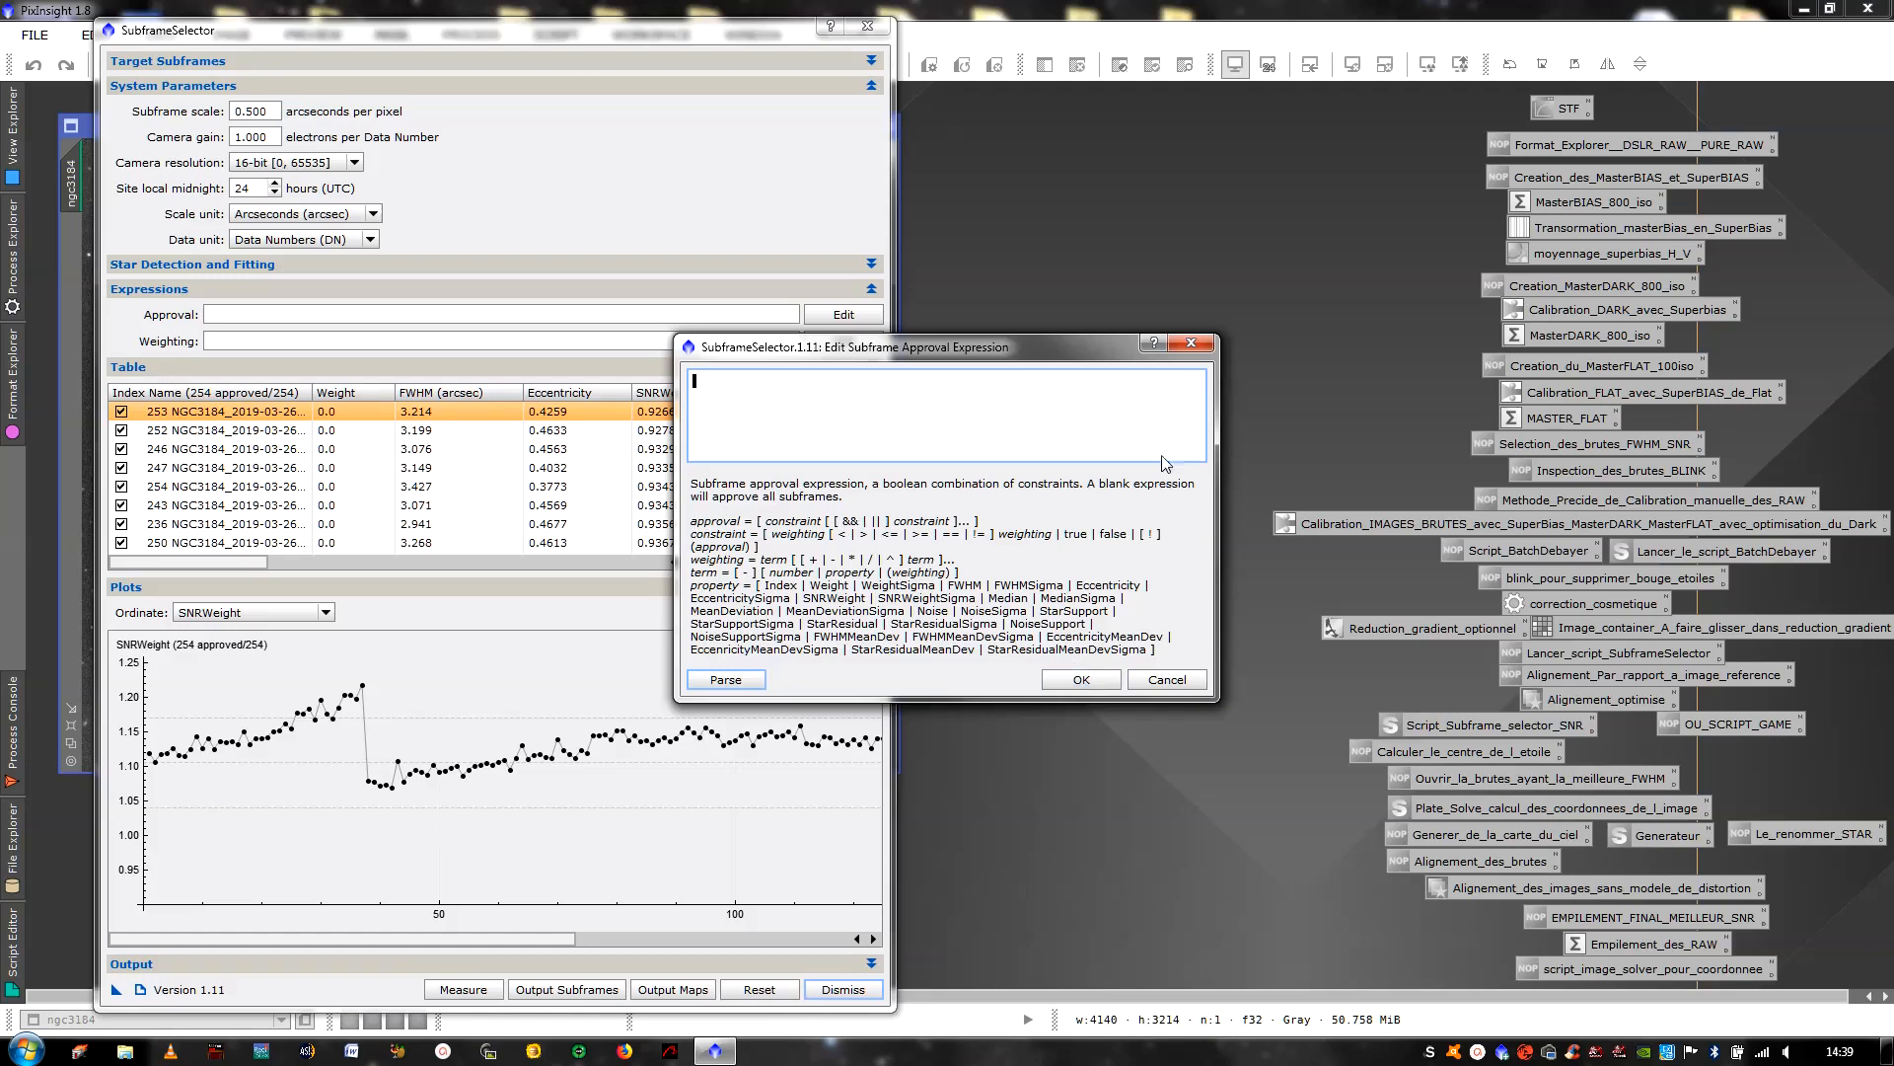
left_click(1192, 346)
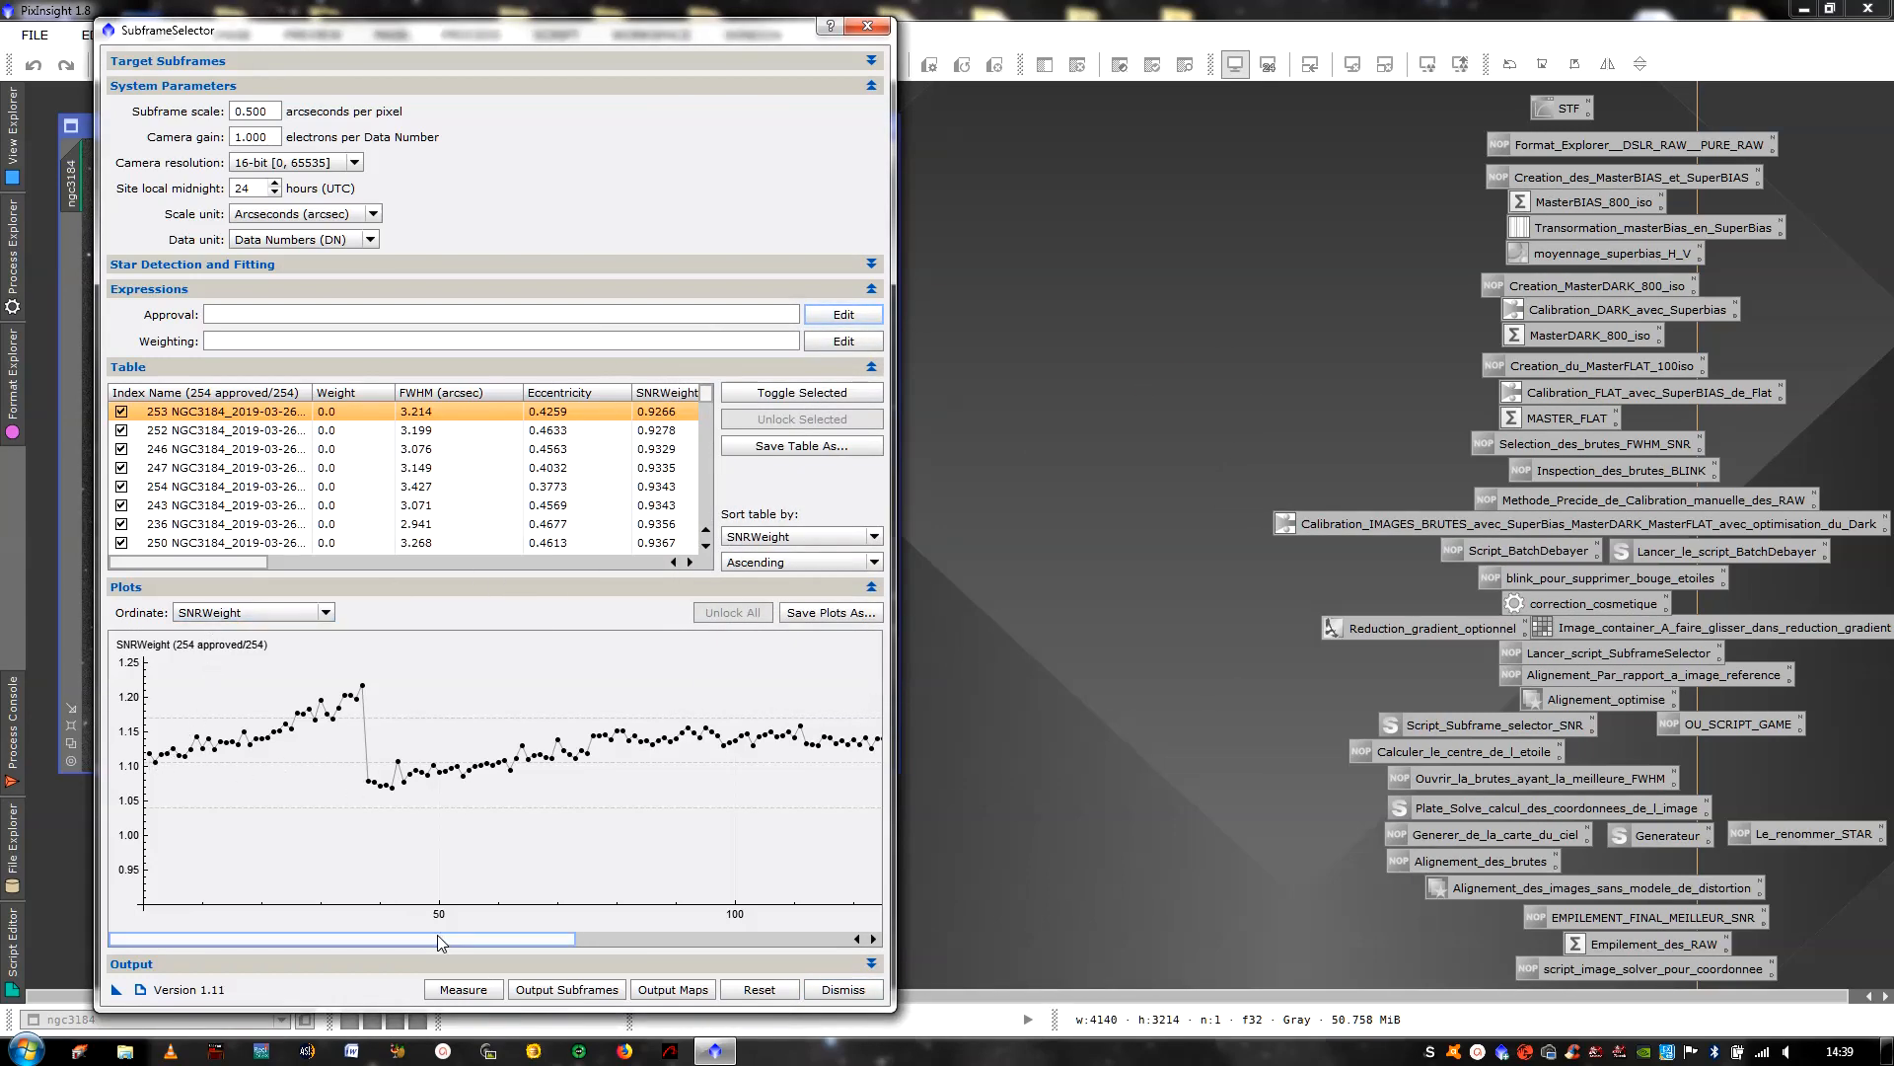
Recheck the SNRWeight curve over all subframes and start the approval expression with "SNRWeight>1.03 &&"
left_click_drag(436, 937, 562, 942)
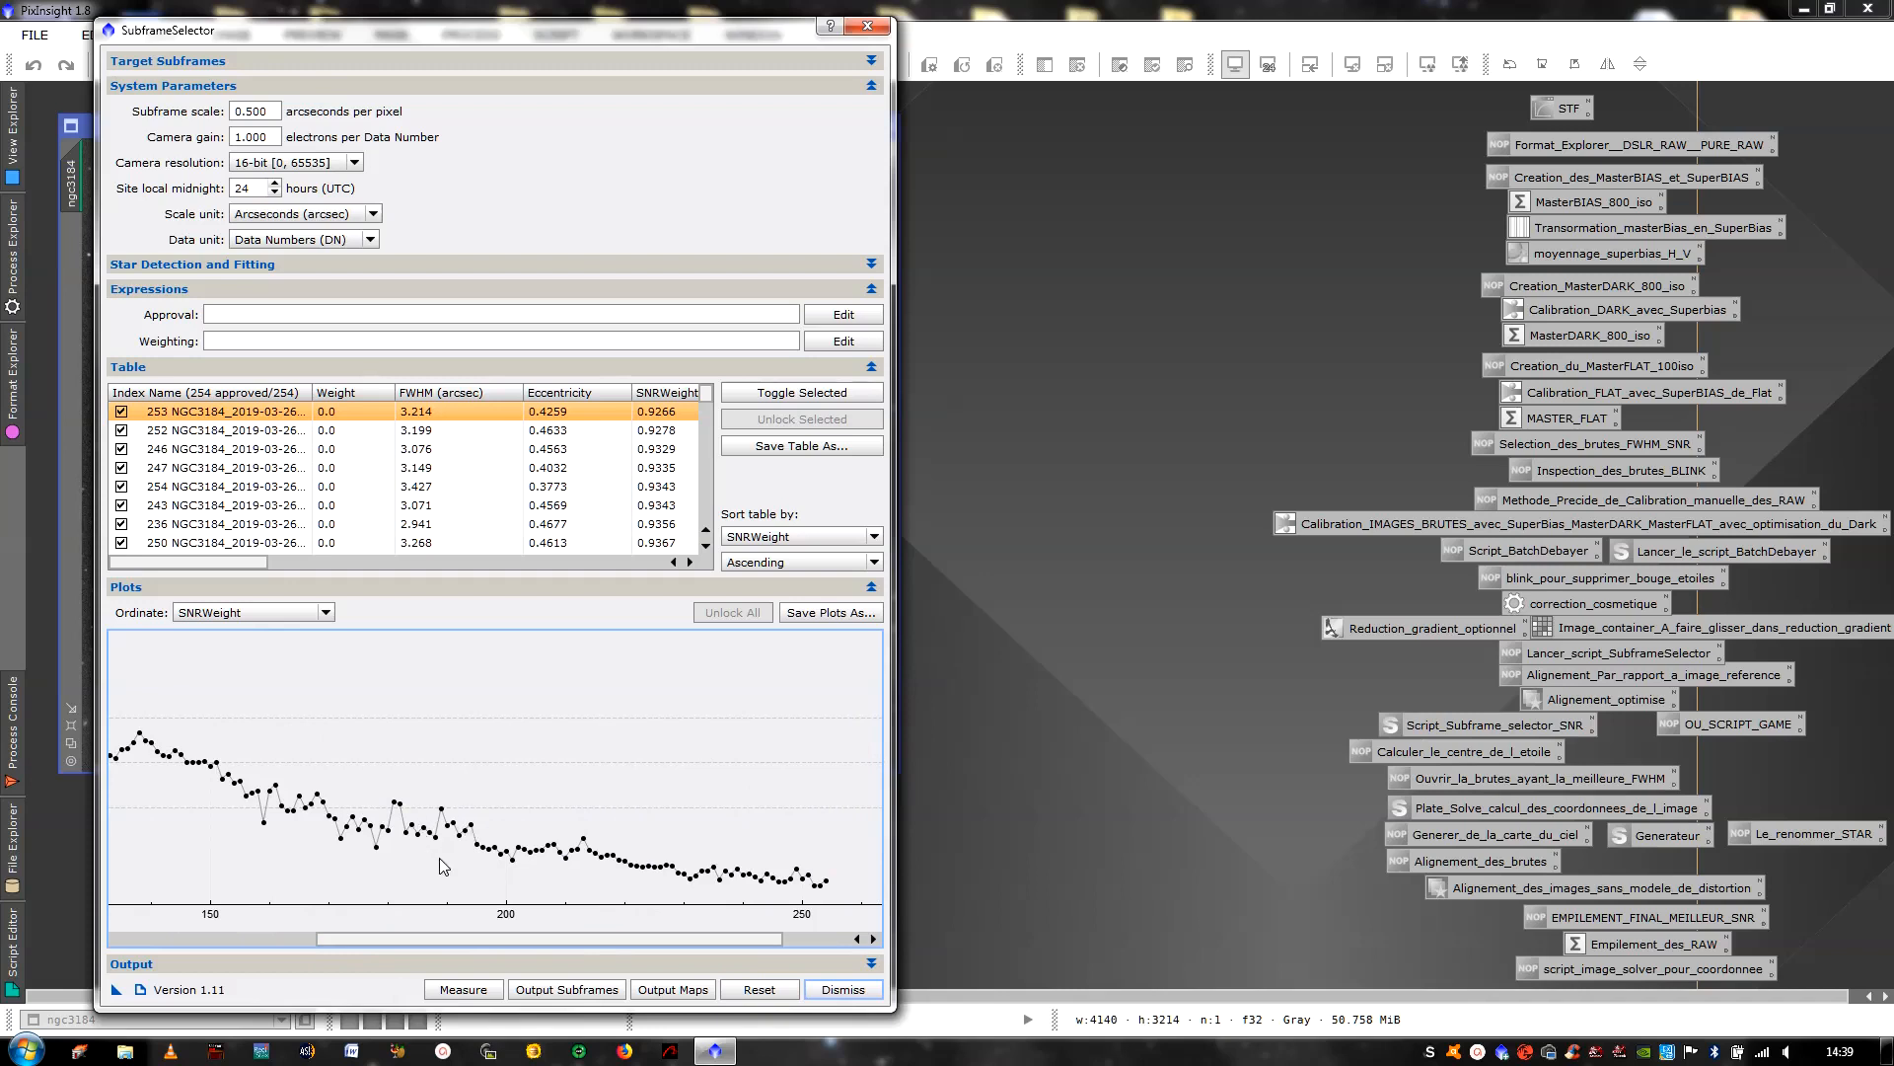
left_click_drag(463, 941, 235, 974)
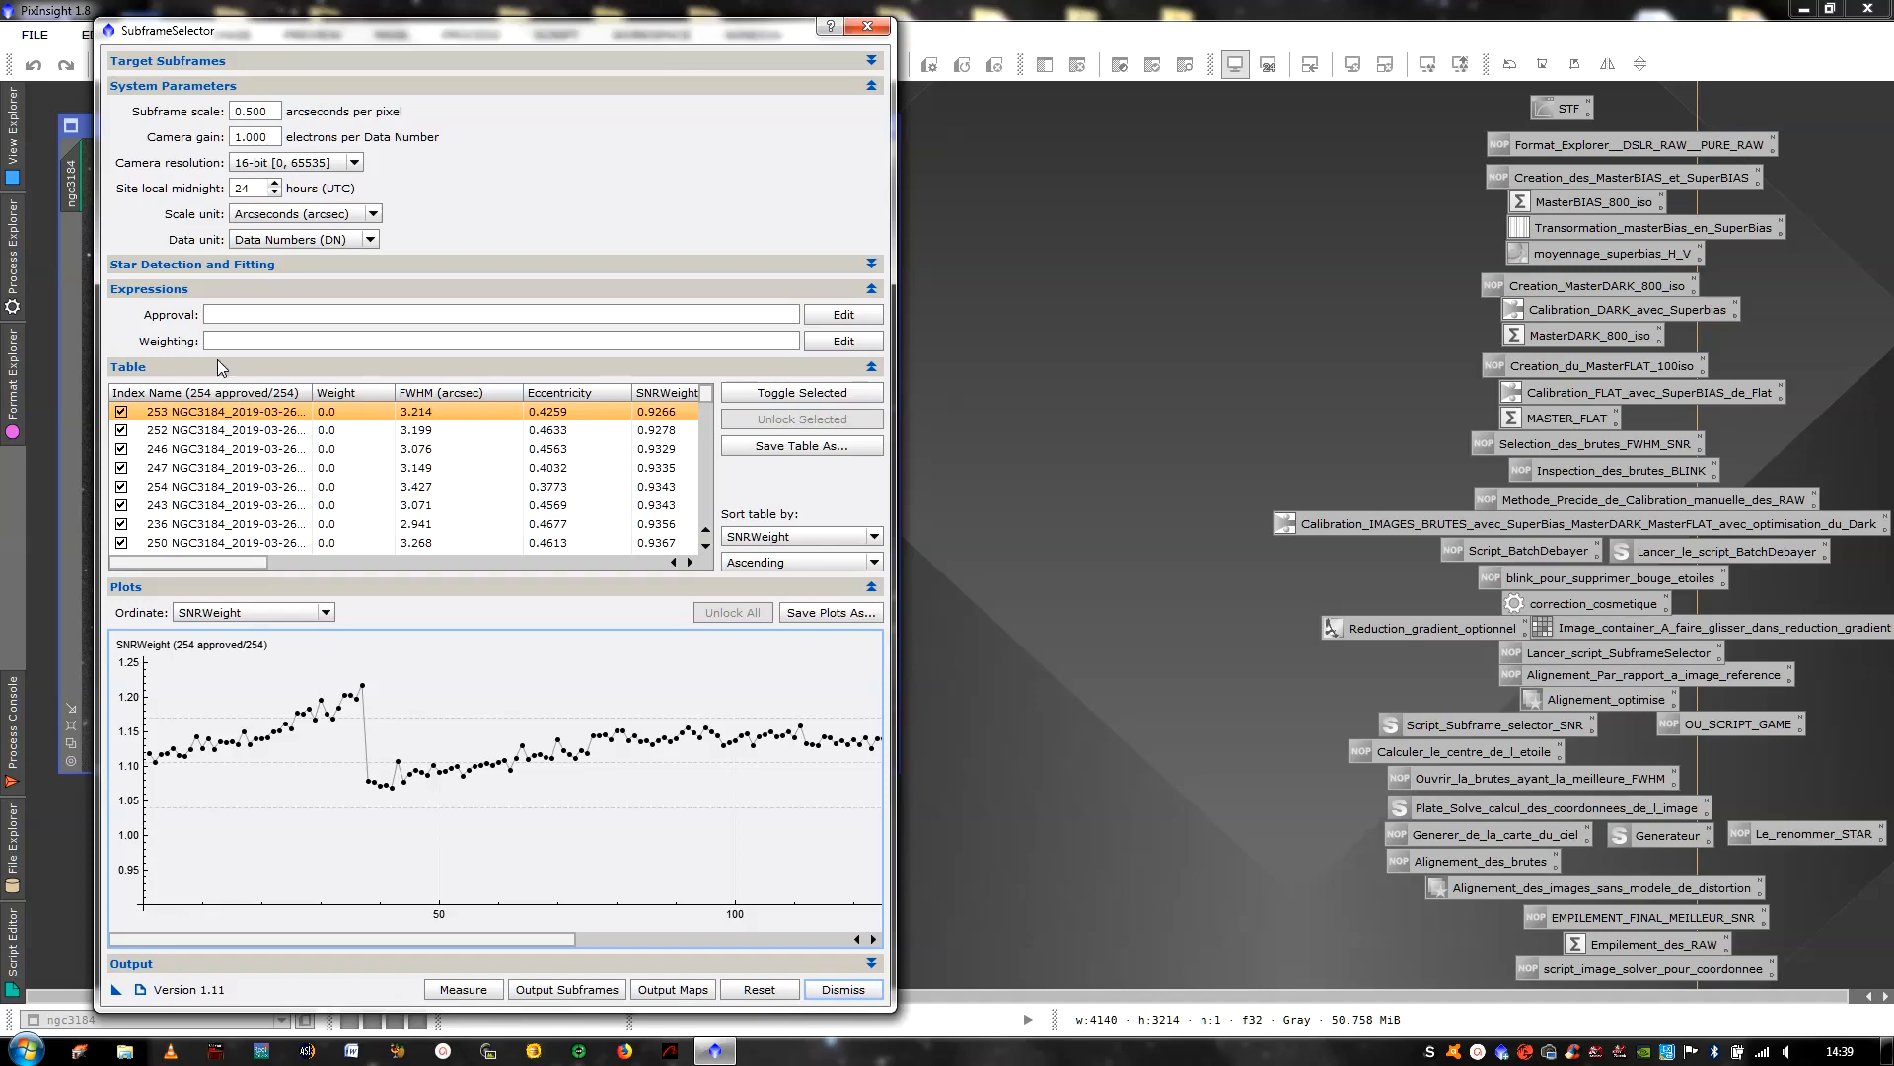
left_click(226, 317)
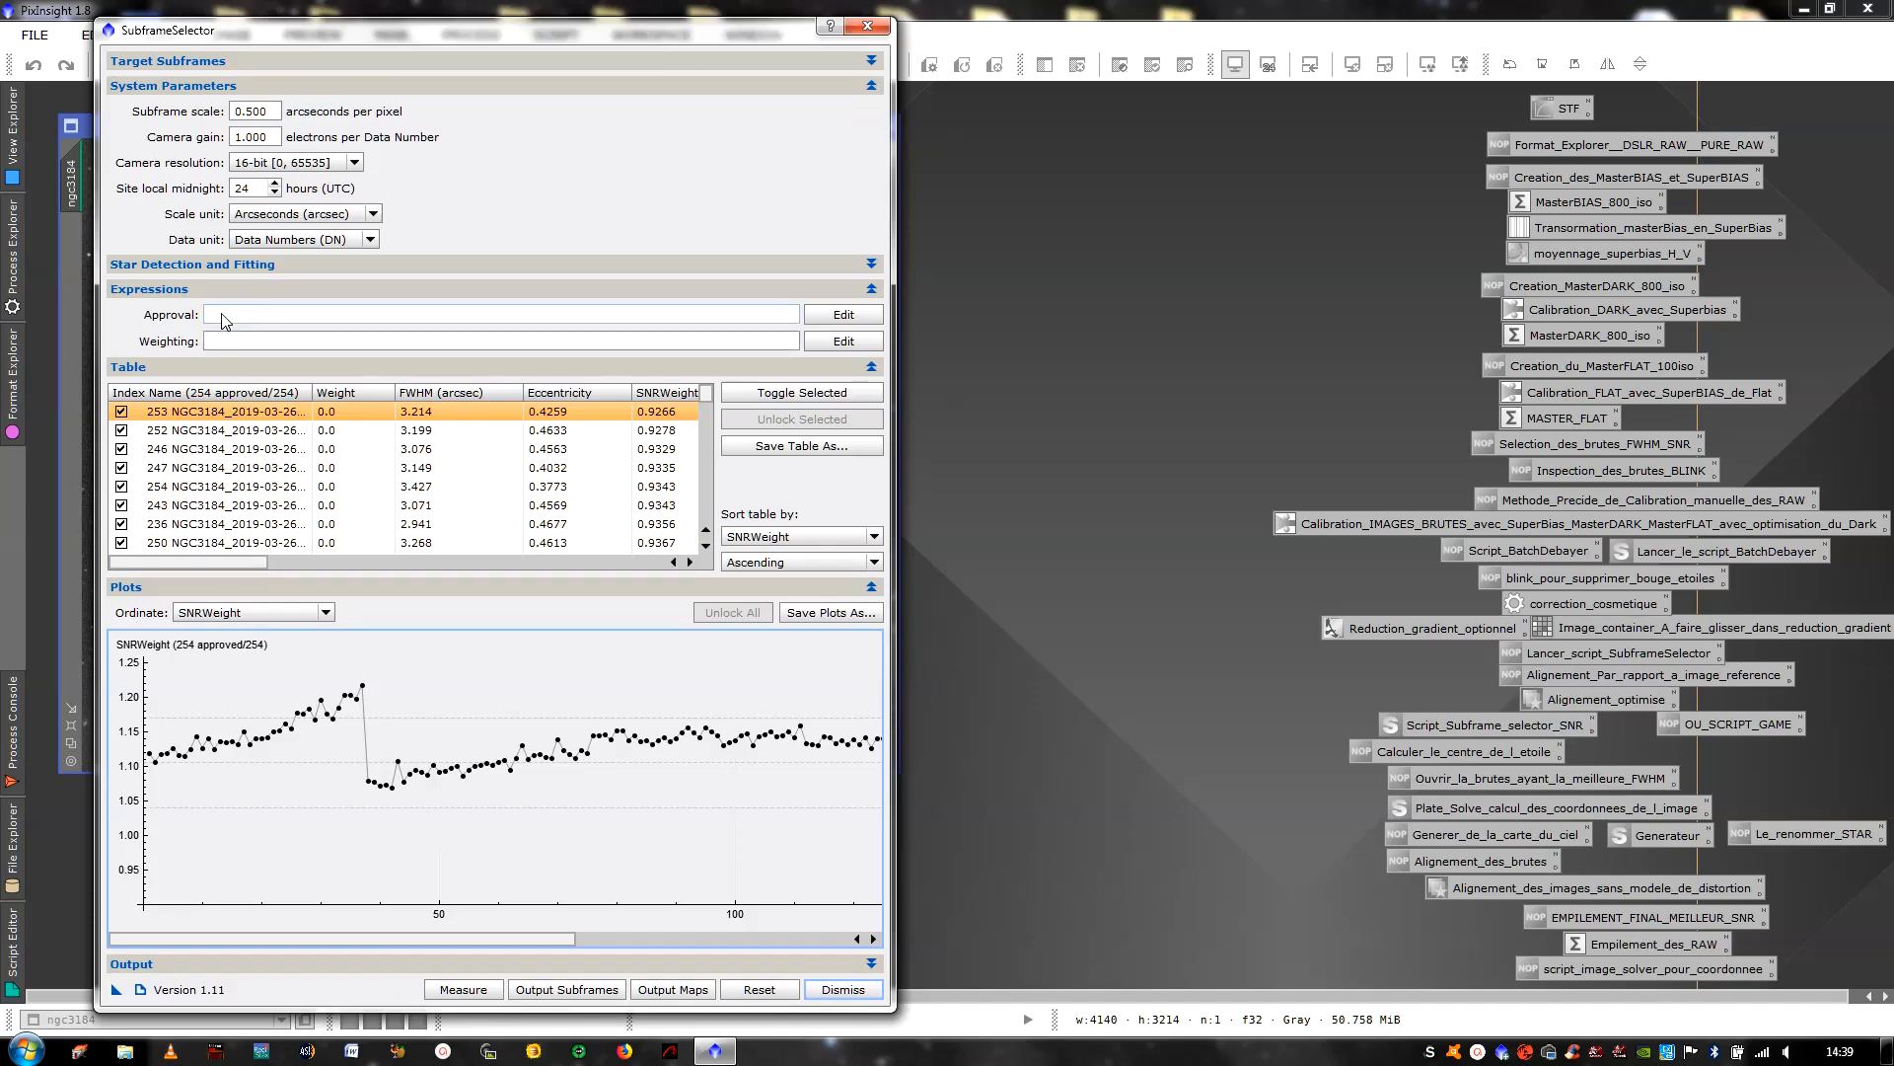
left_click(226, 319)
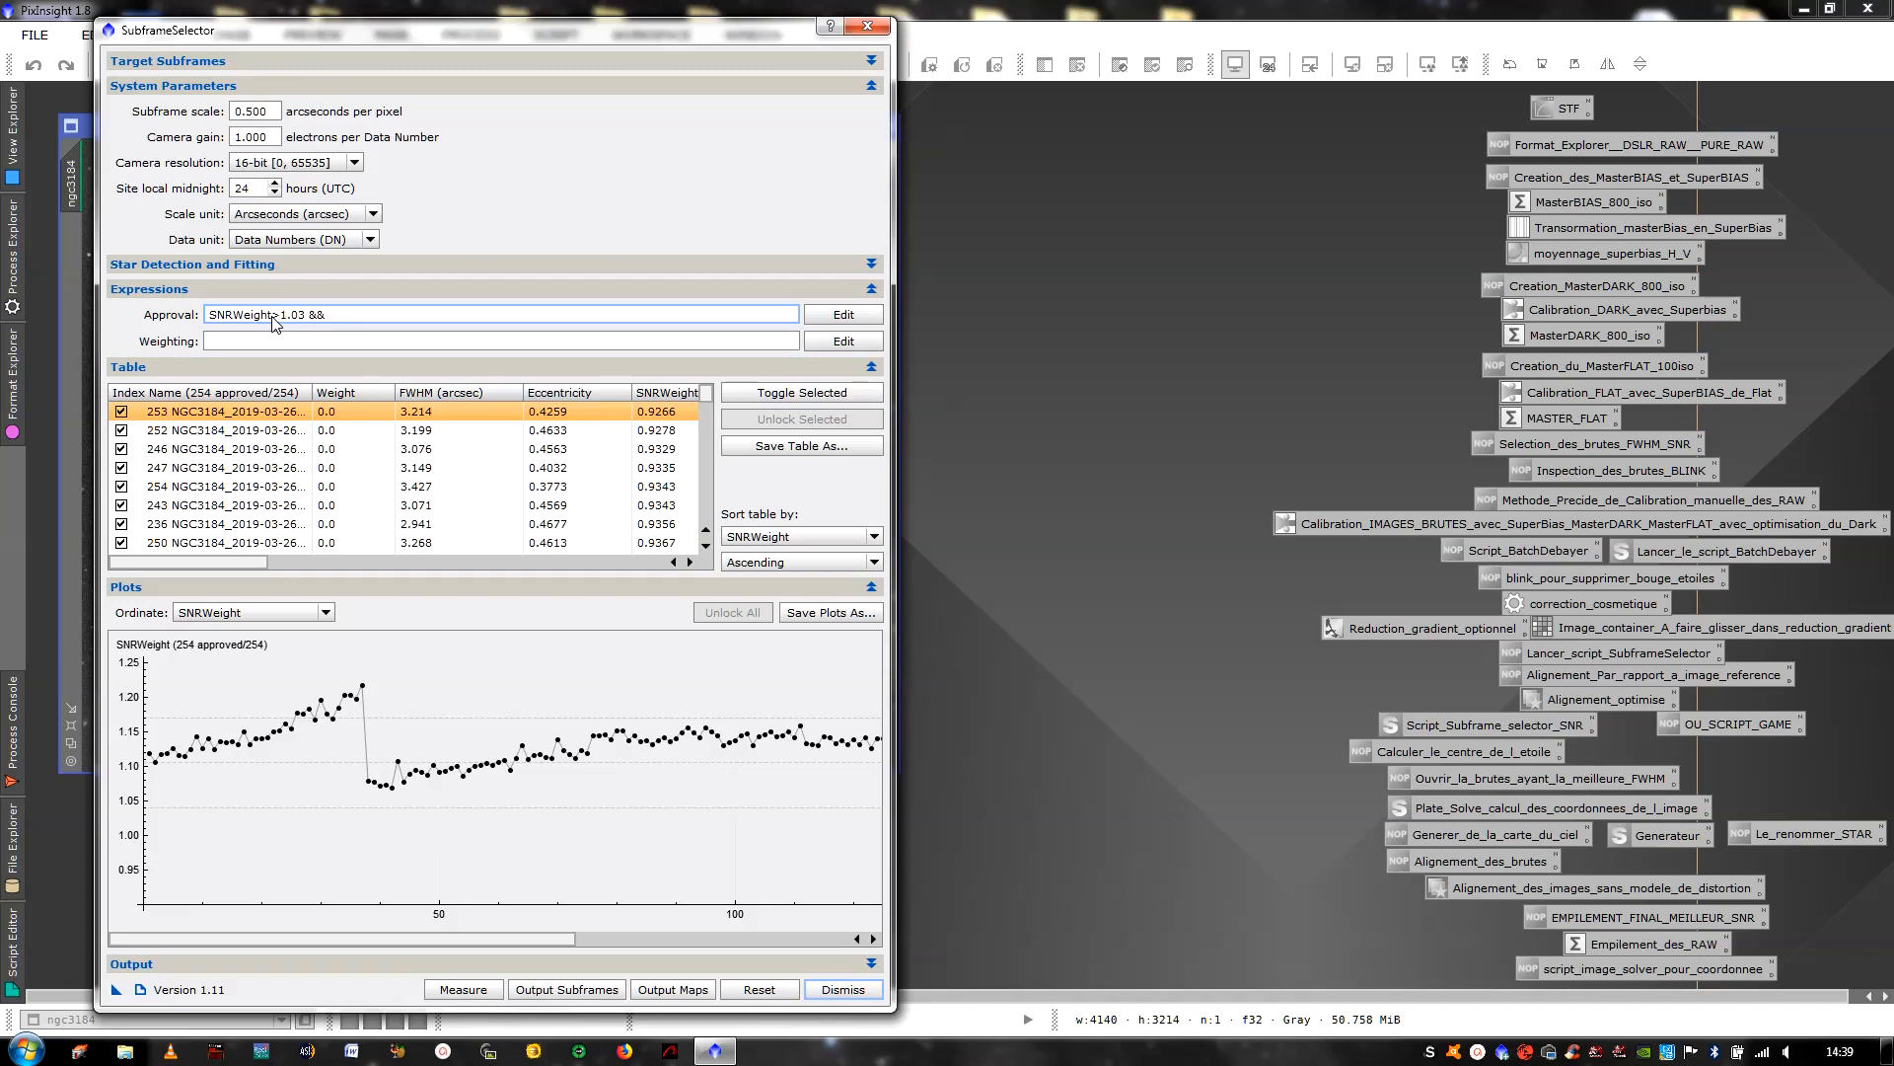
Set the plot's ordinate to FWHM and inspect the curve from the first to the last subframe
left_click(281, 614)
left_click(280, 615)
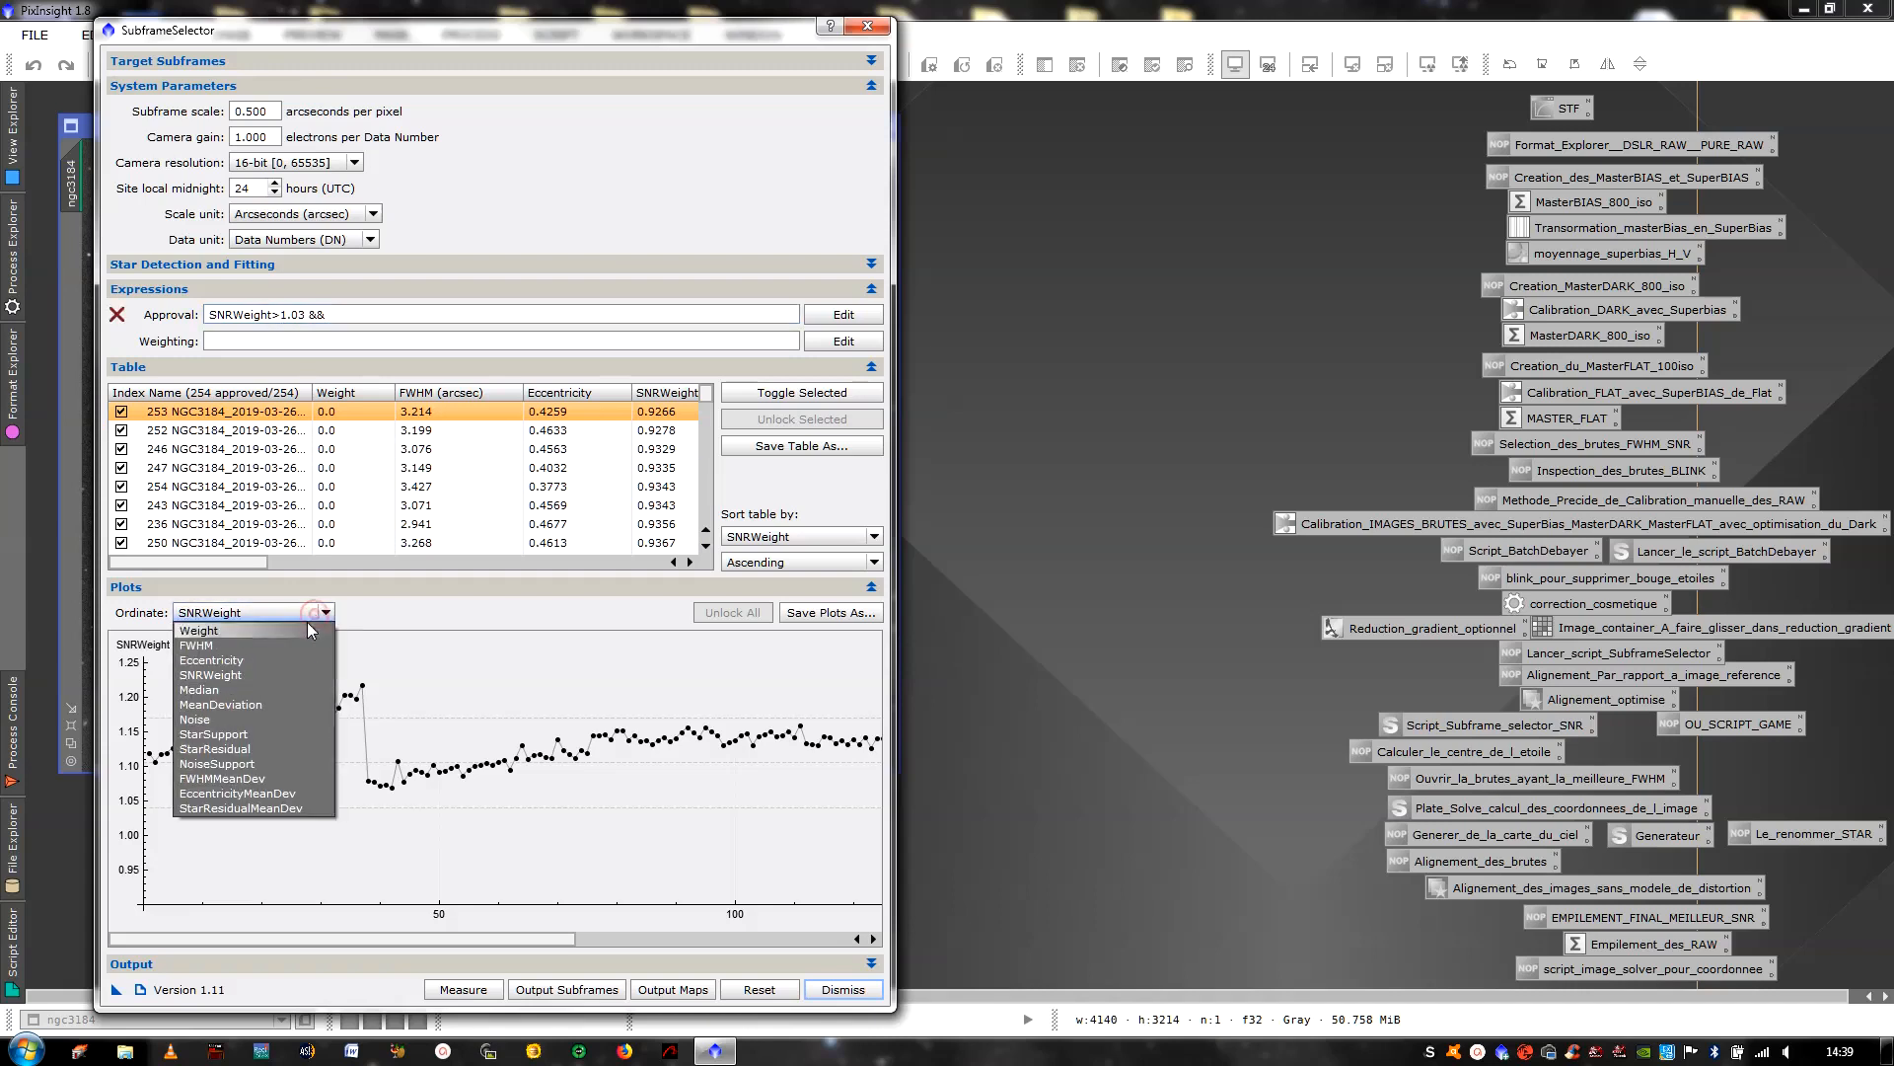
left_click(292, 649)
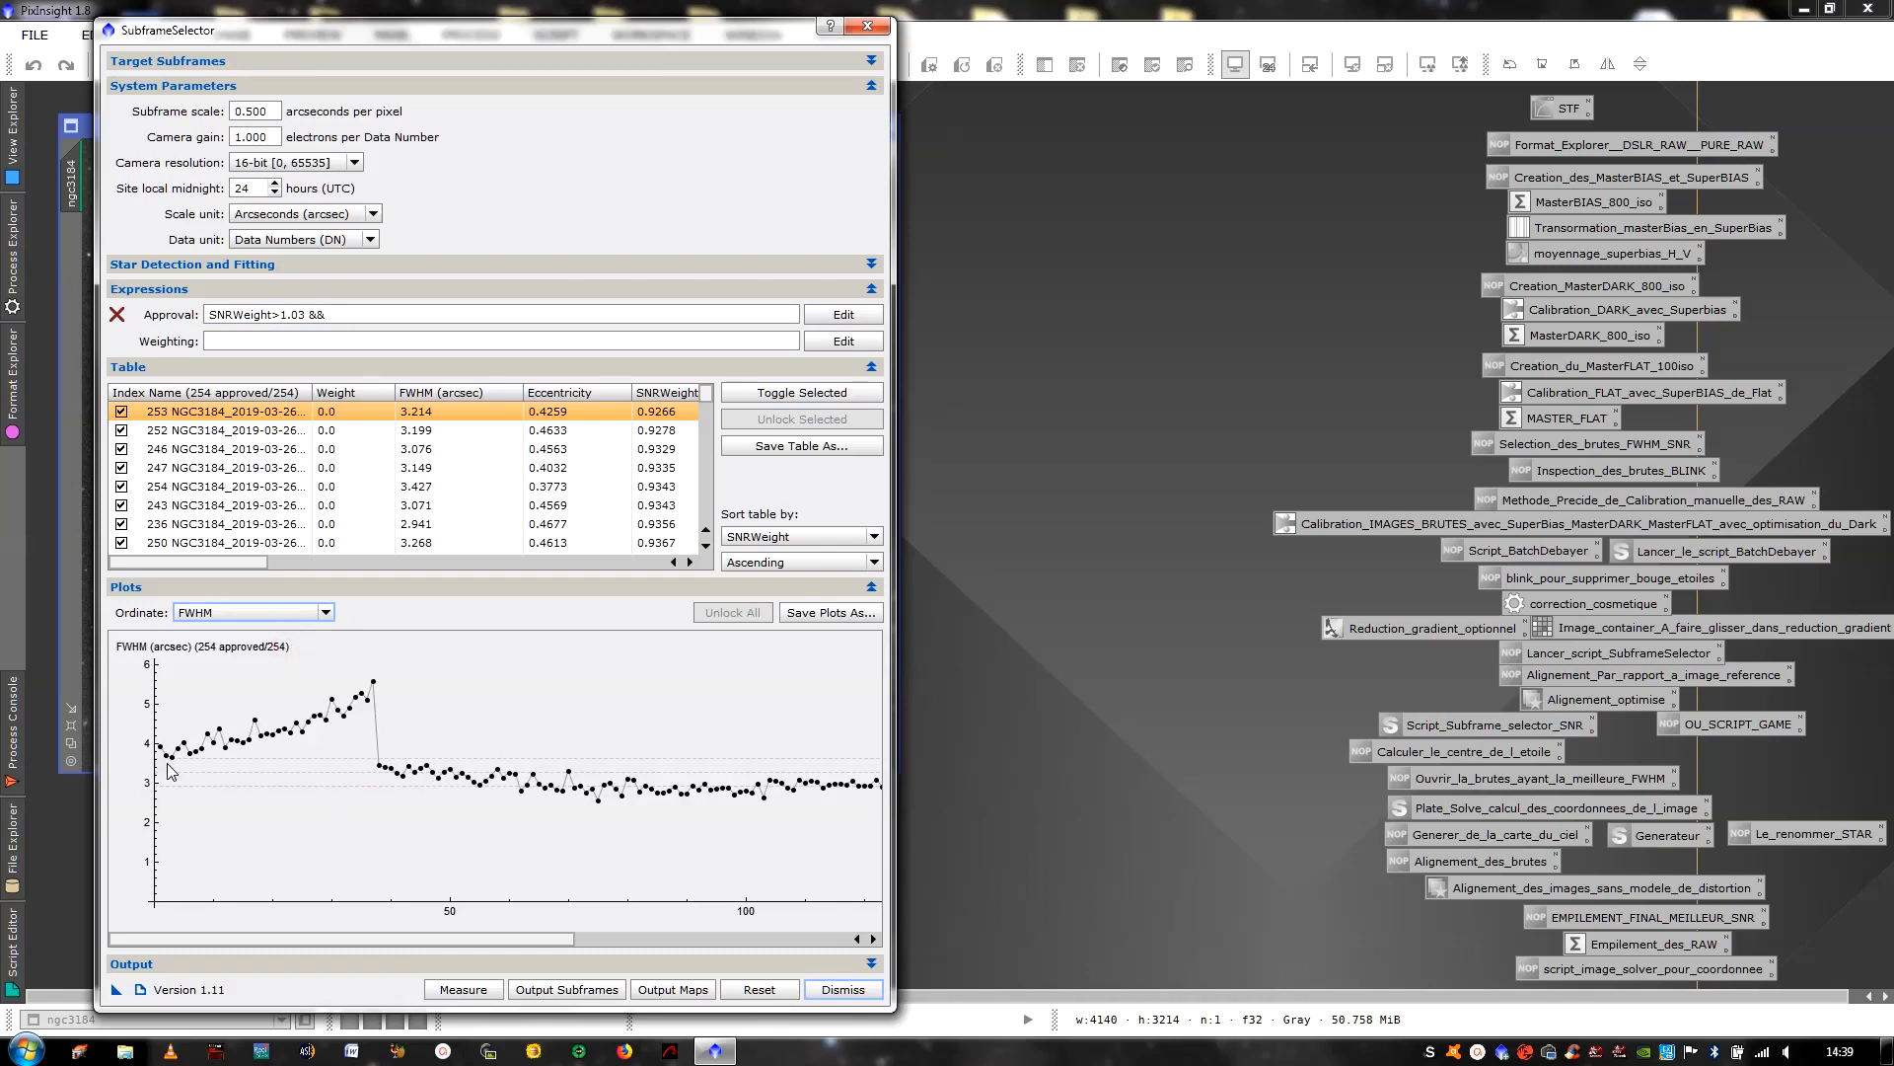
left_click_drag(449, 938, 662, 989)
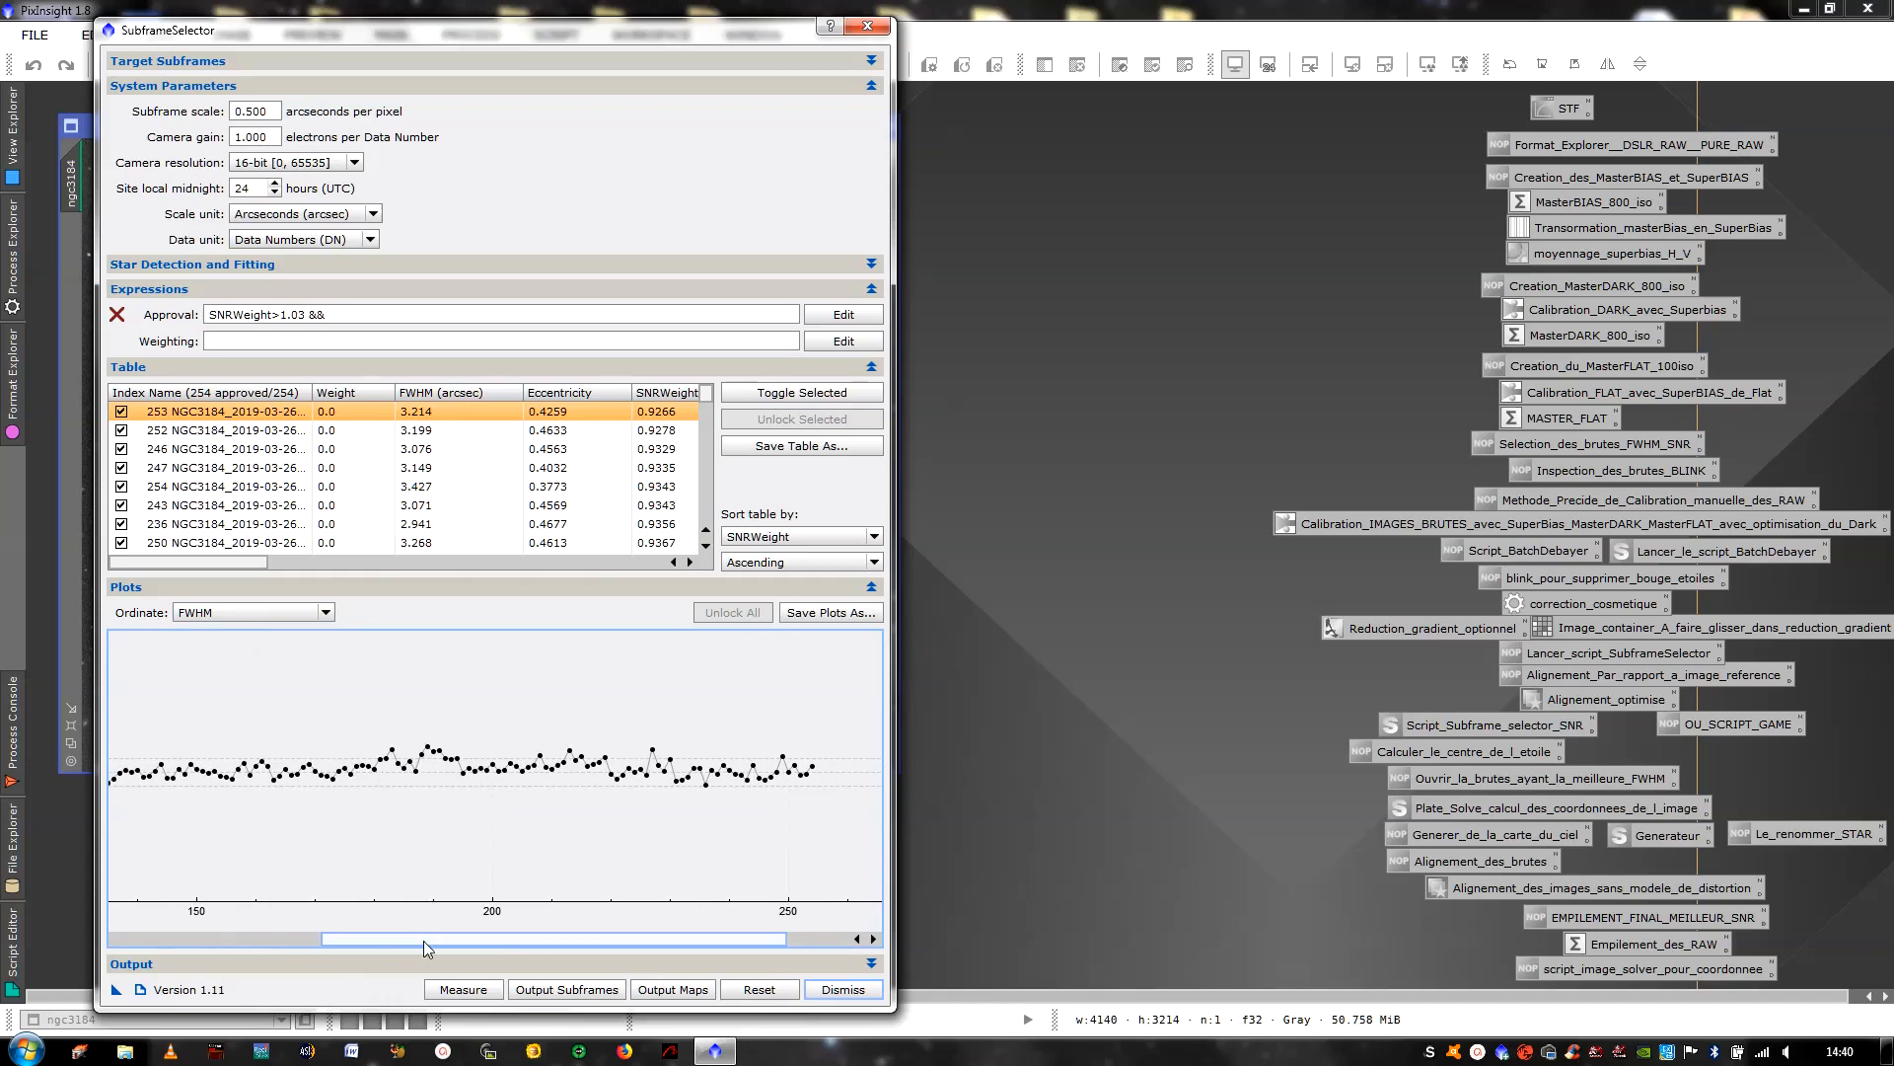
left_click_drag(423, 940, 204, 967)
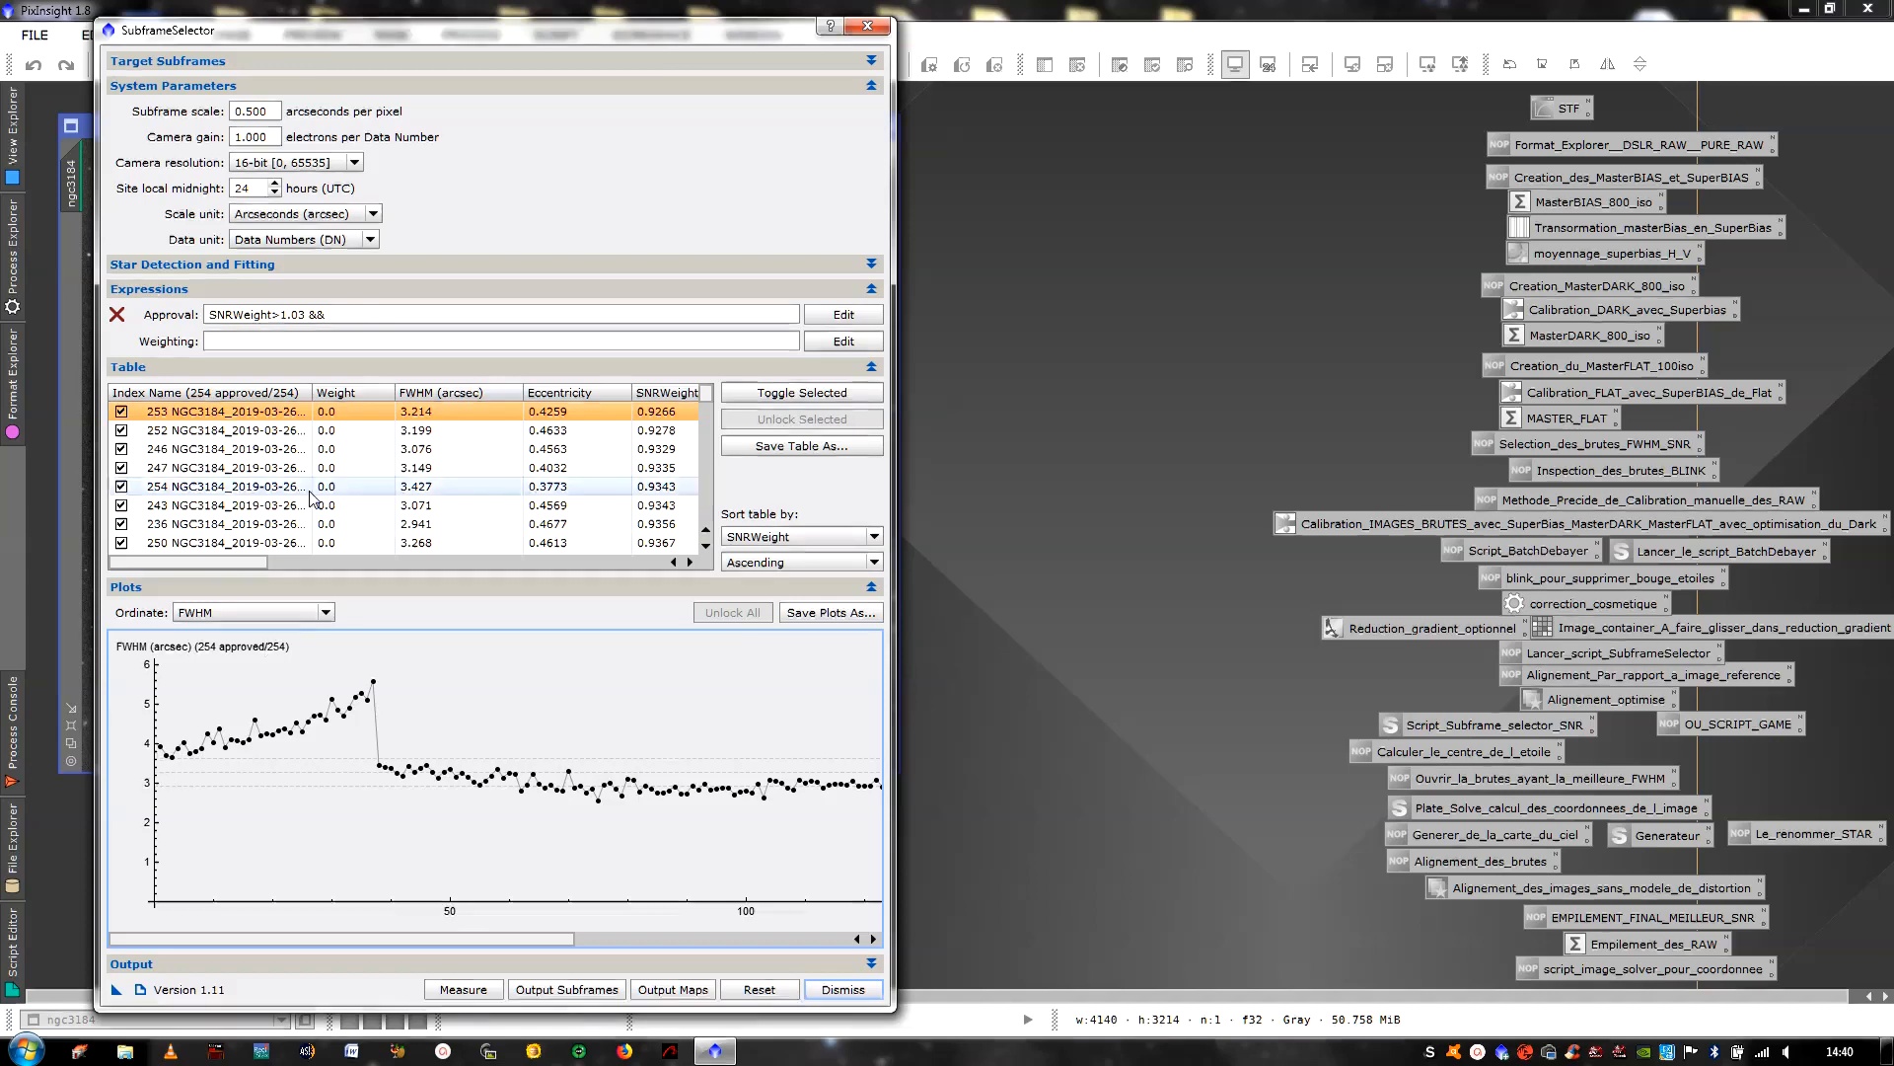
Complete the approval expression as "SNRWeight>1.03 && FWHM<3.08" and open it in the expression editor
left_click(361, 314)
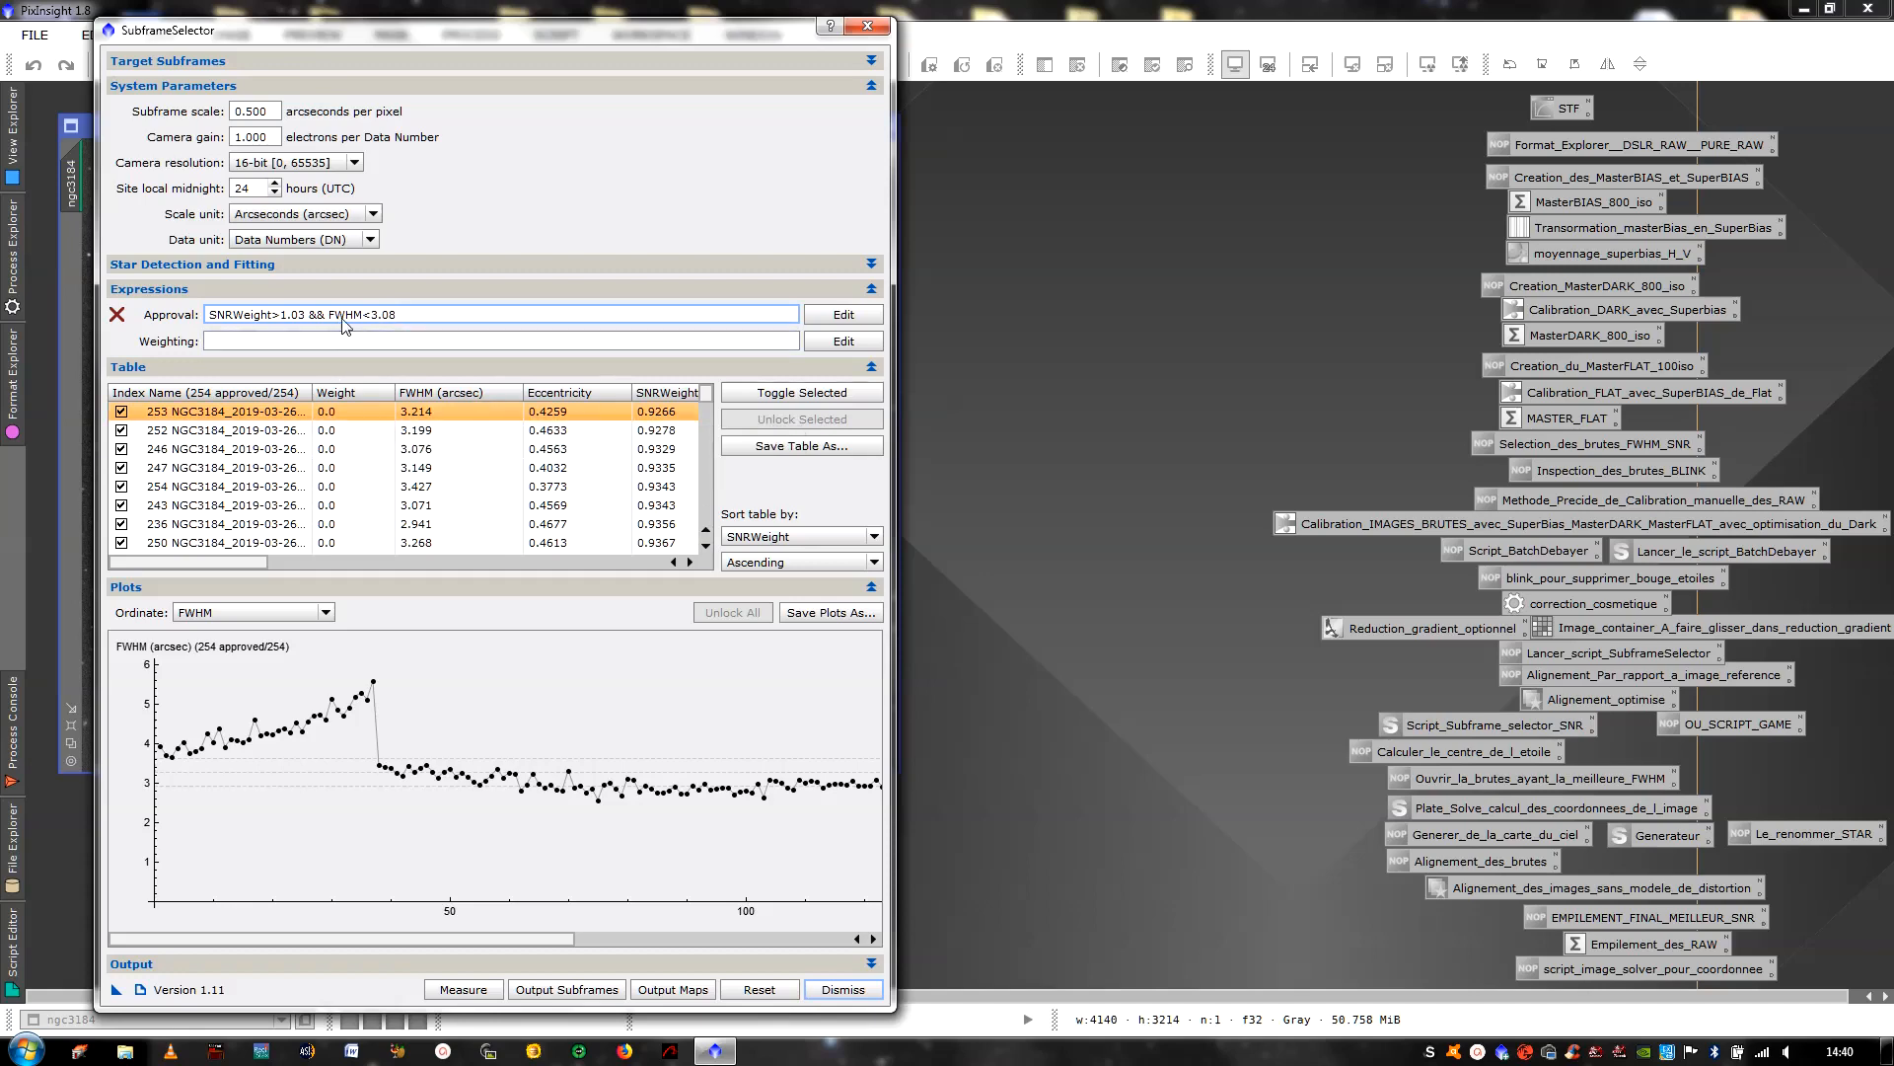
left_click(836, 316)
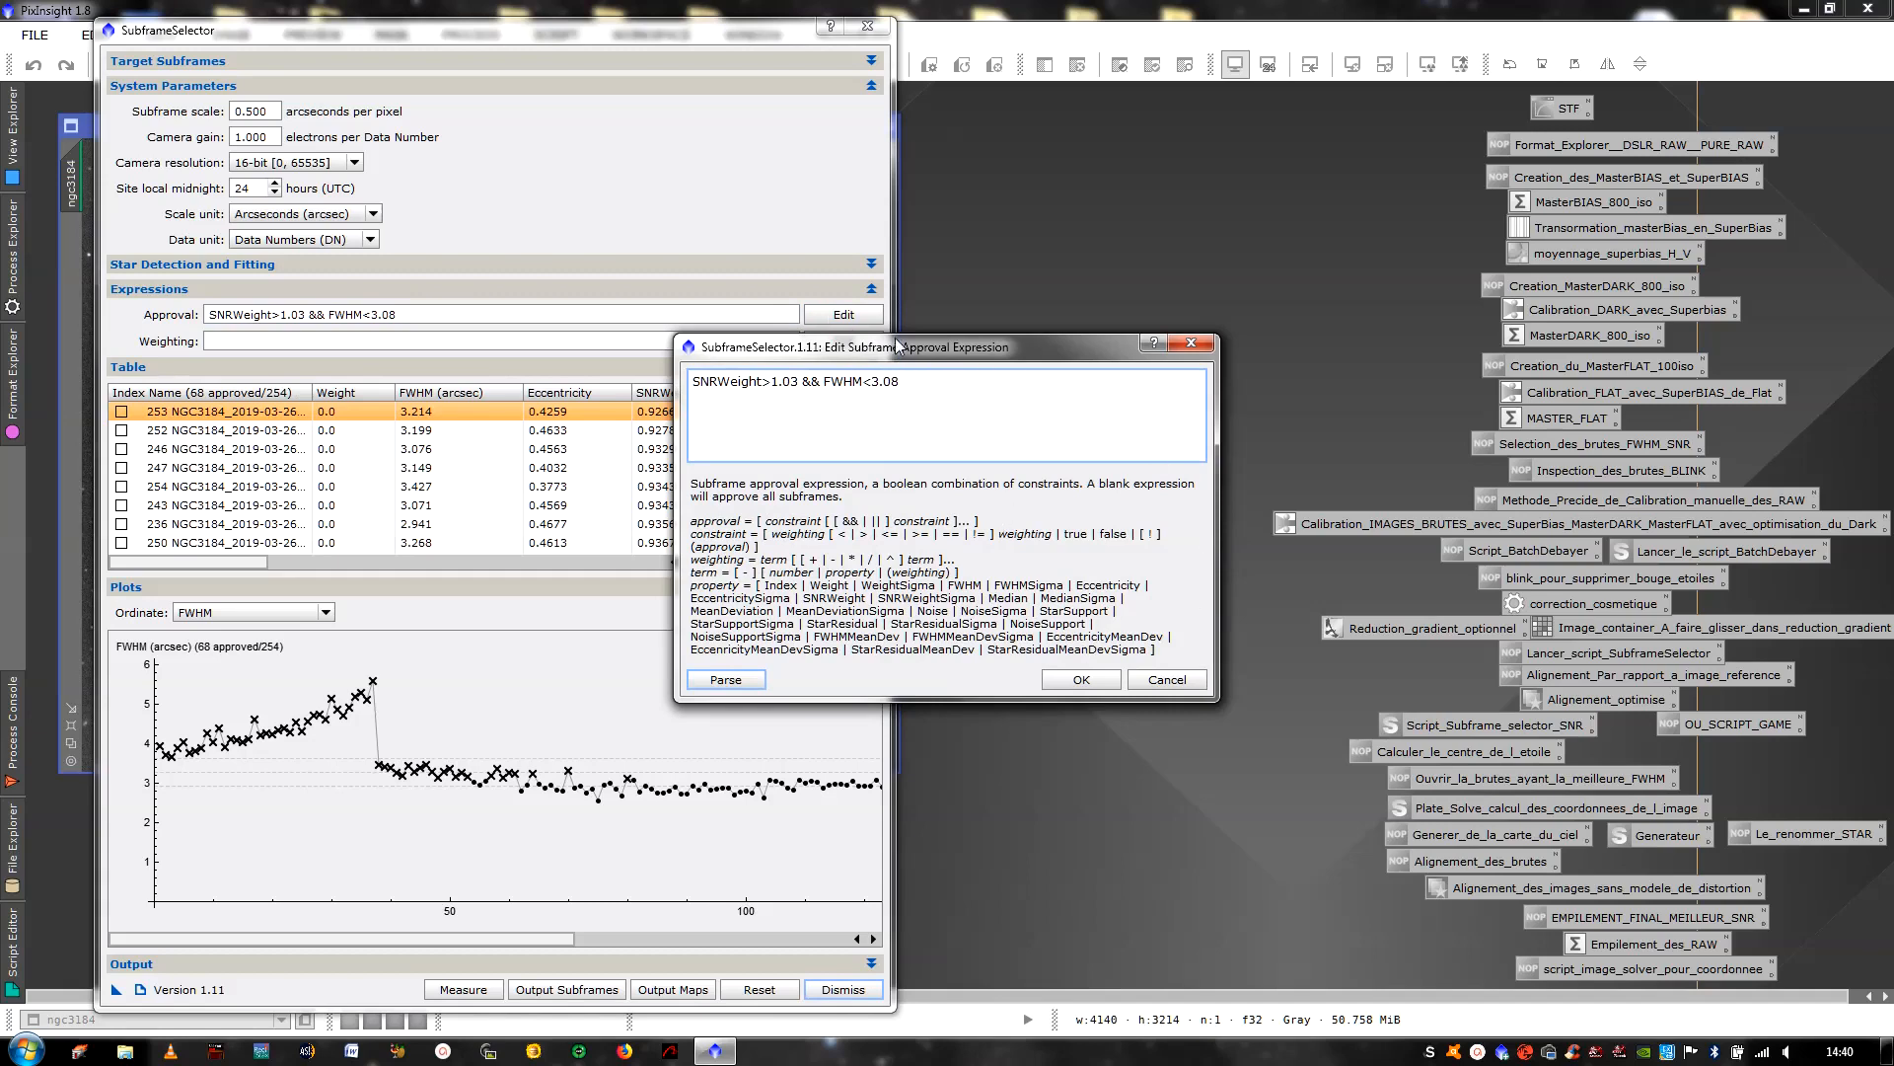
Accept the approval expression, switch the plot's ordinate to SNRWeight, and examine the curve across all subframes
left_click(1081, 680)
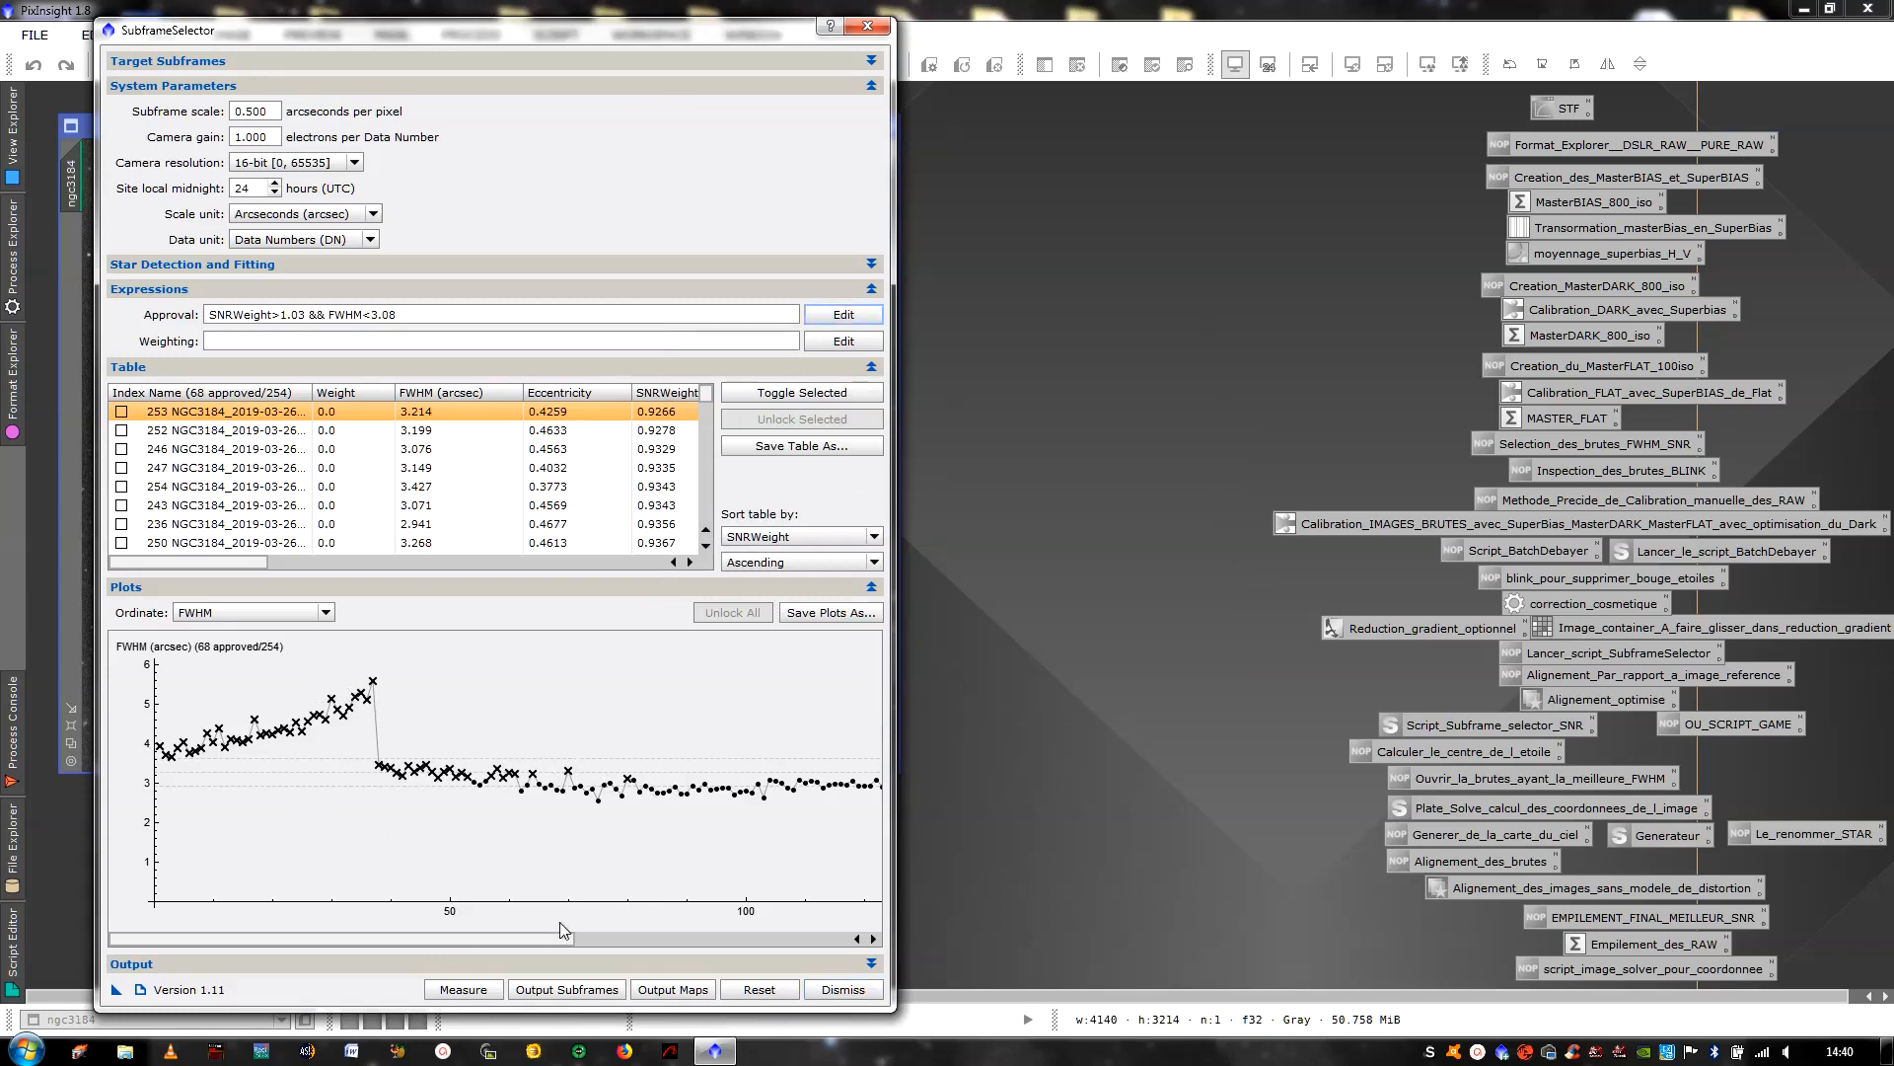
mouse_move(554, 932)
left_mouse_down()
mouse_move(808, 956)
mouse_move(529, 937)
left_mouse_up()
left_click(294, 614)
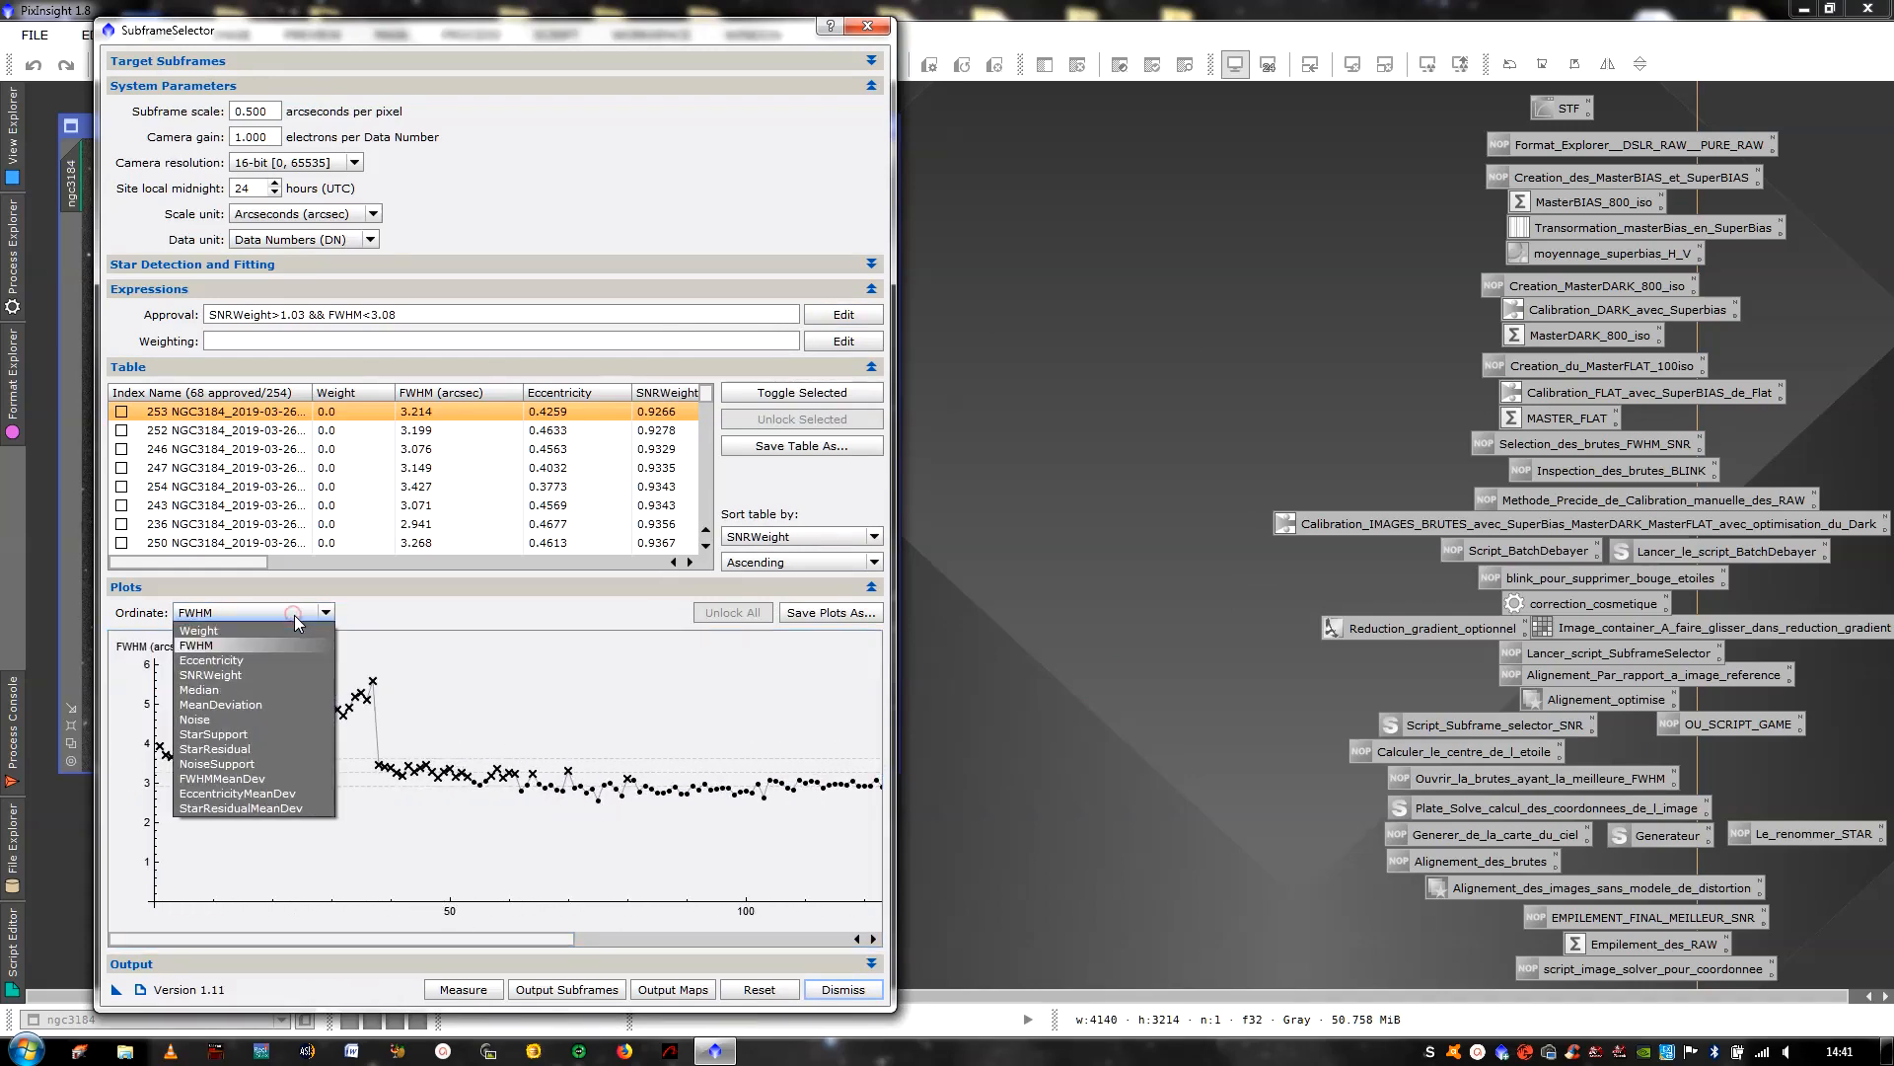
left_click(279, 675)
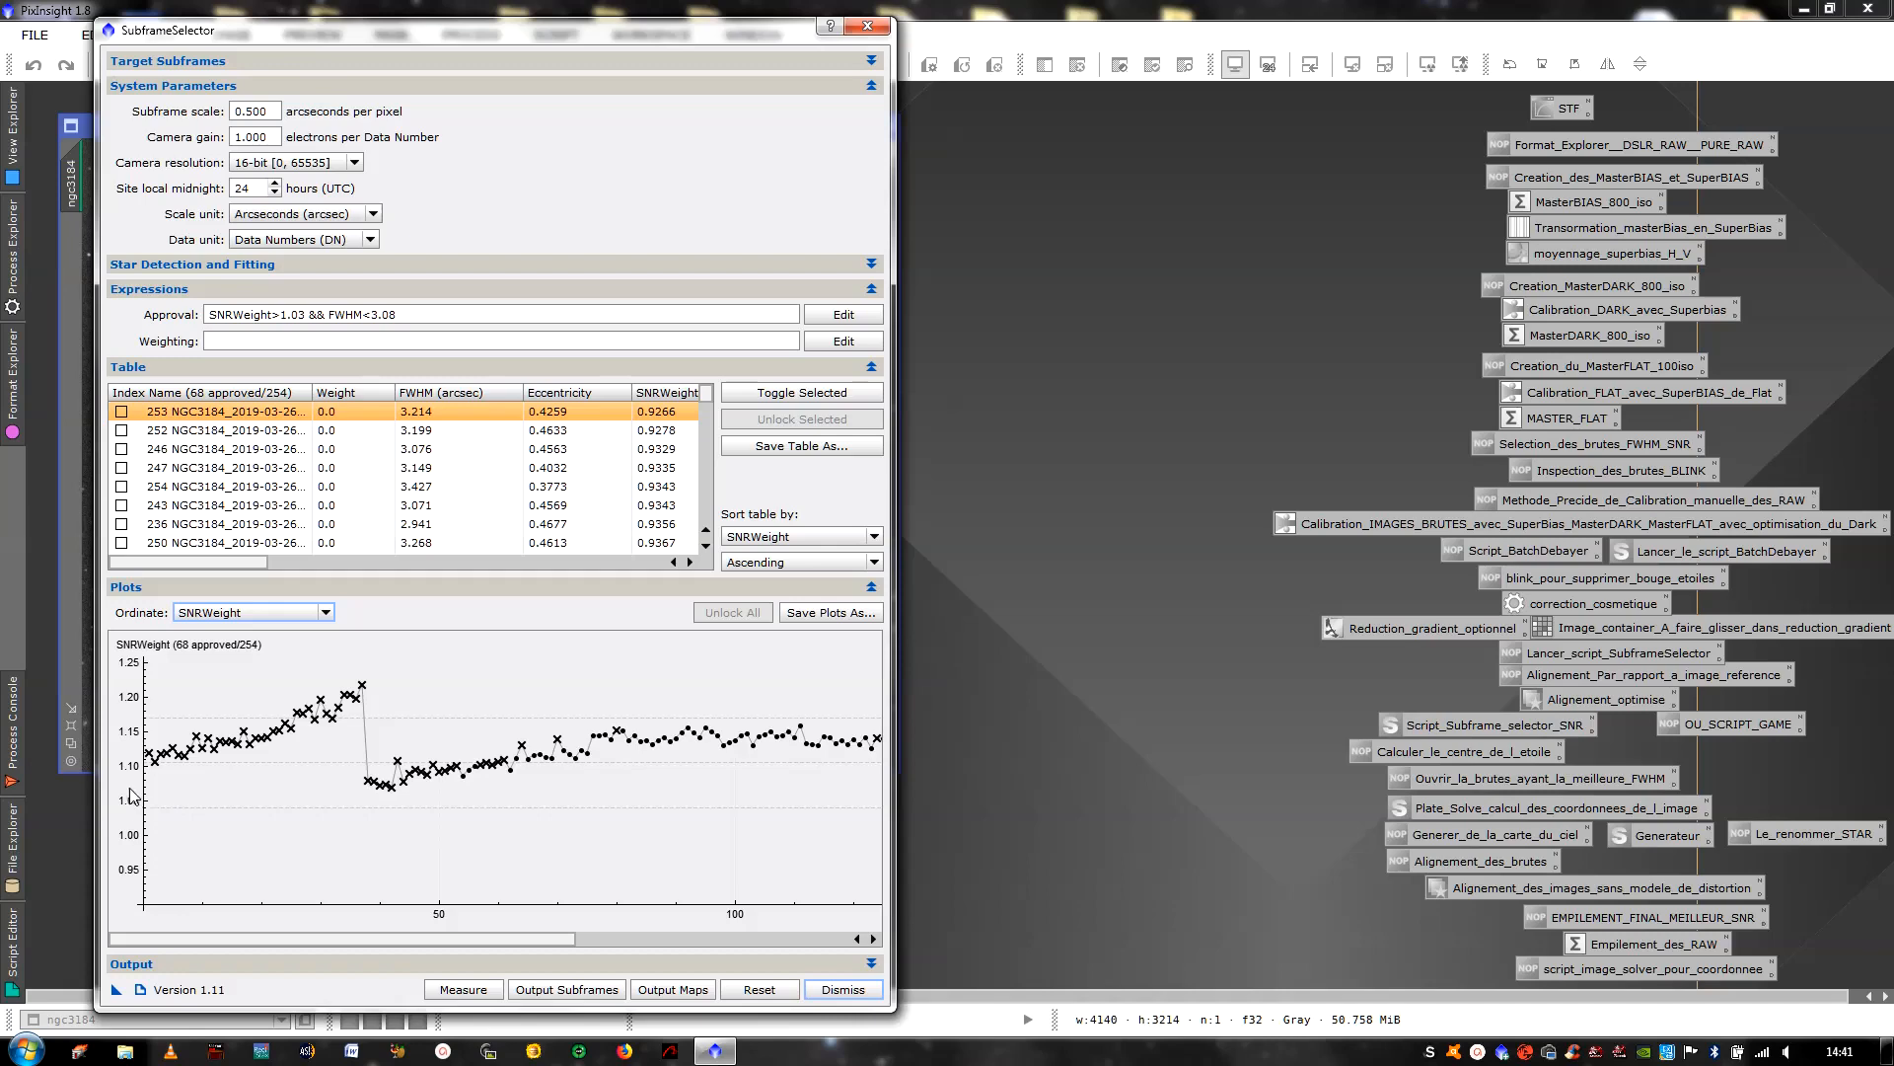
left_click_drag(283, 939, 194, 980)
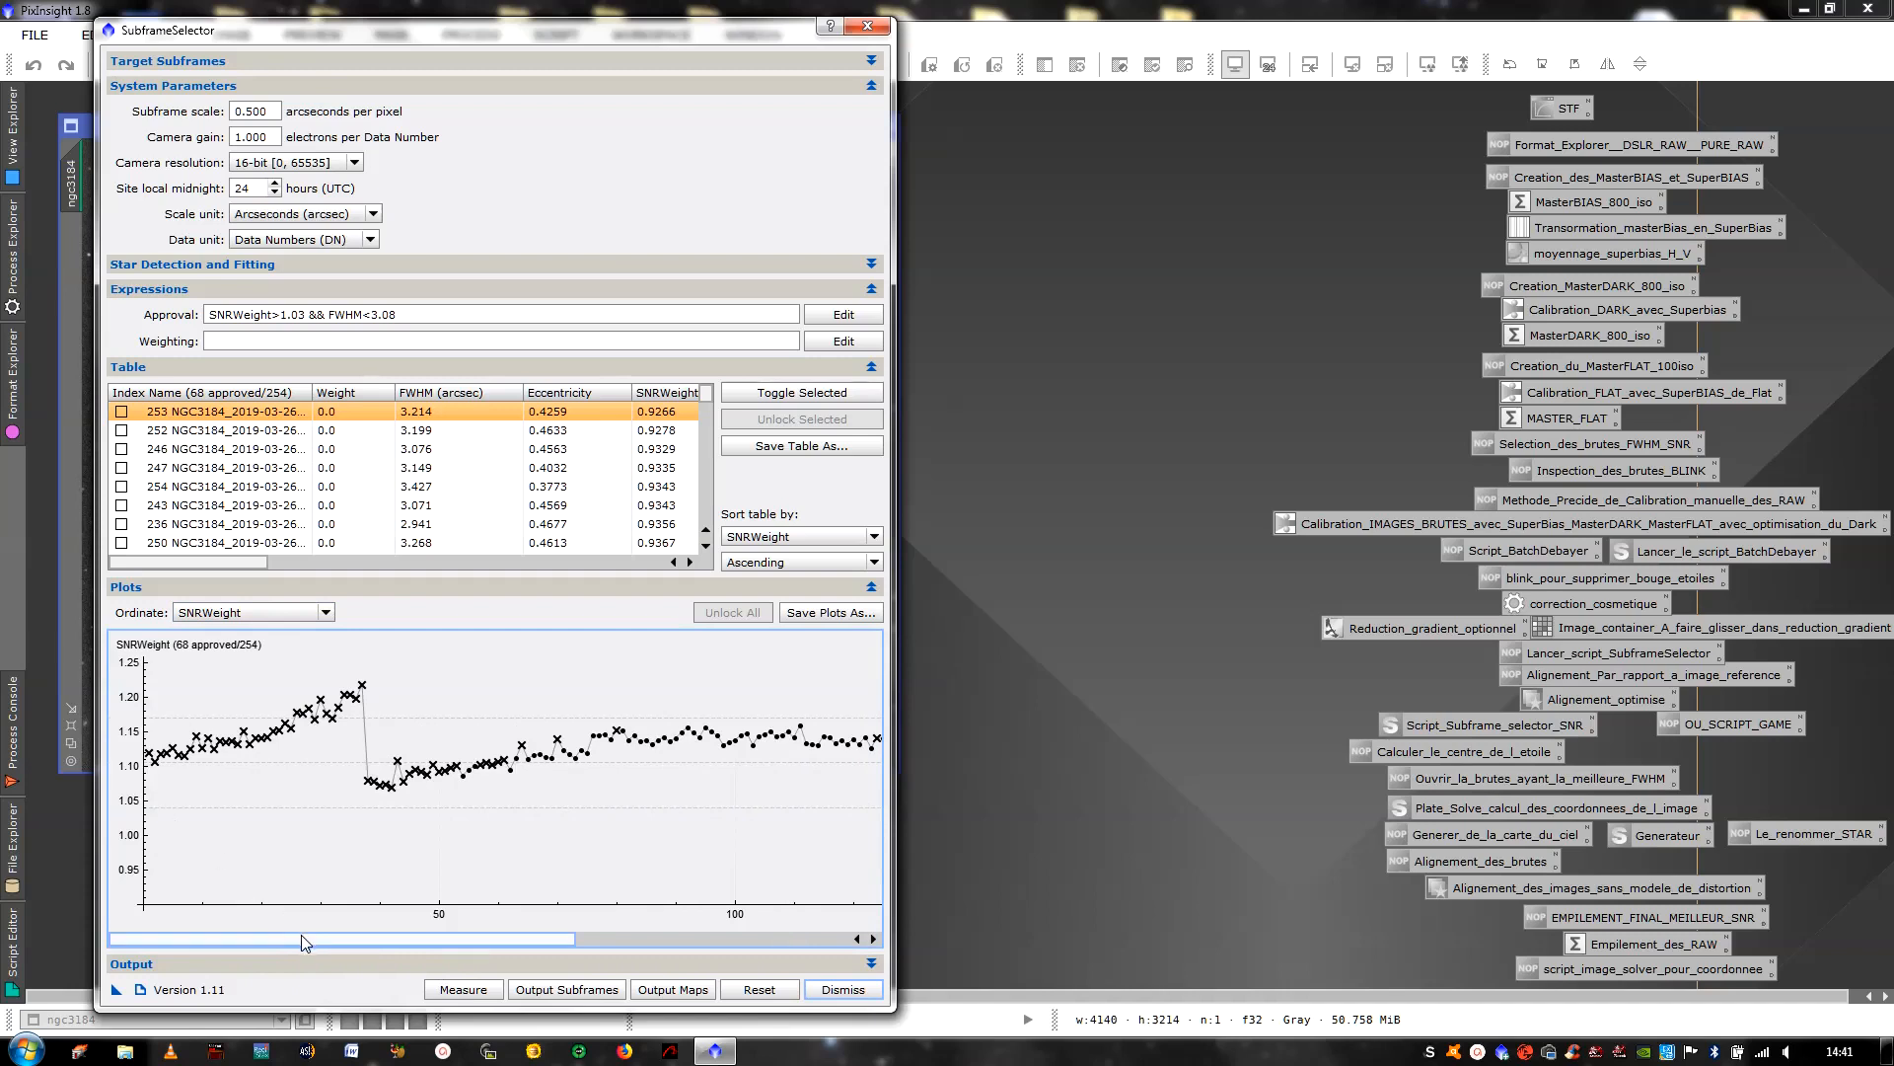
mouse_move(300, 933)
left_mouse_down()
mouse_move(546, 955)
mouse_move(298, 956)
left_mouse_up()
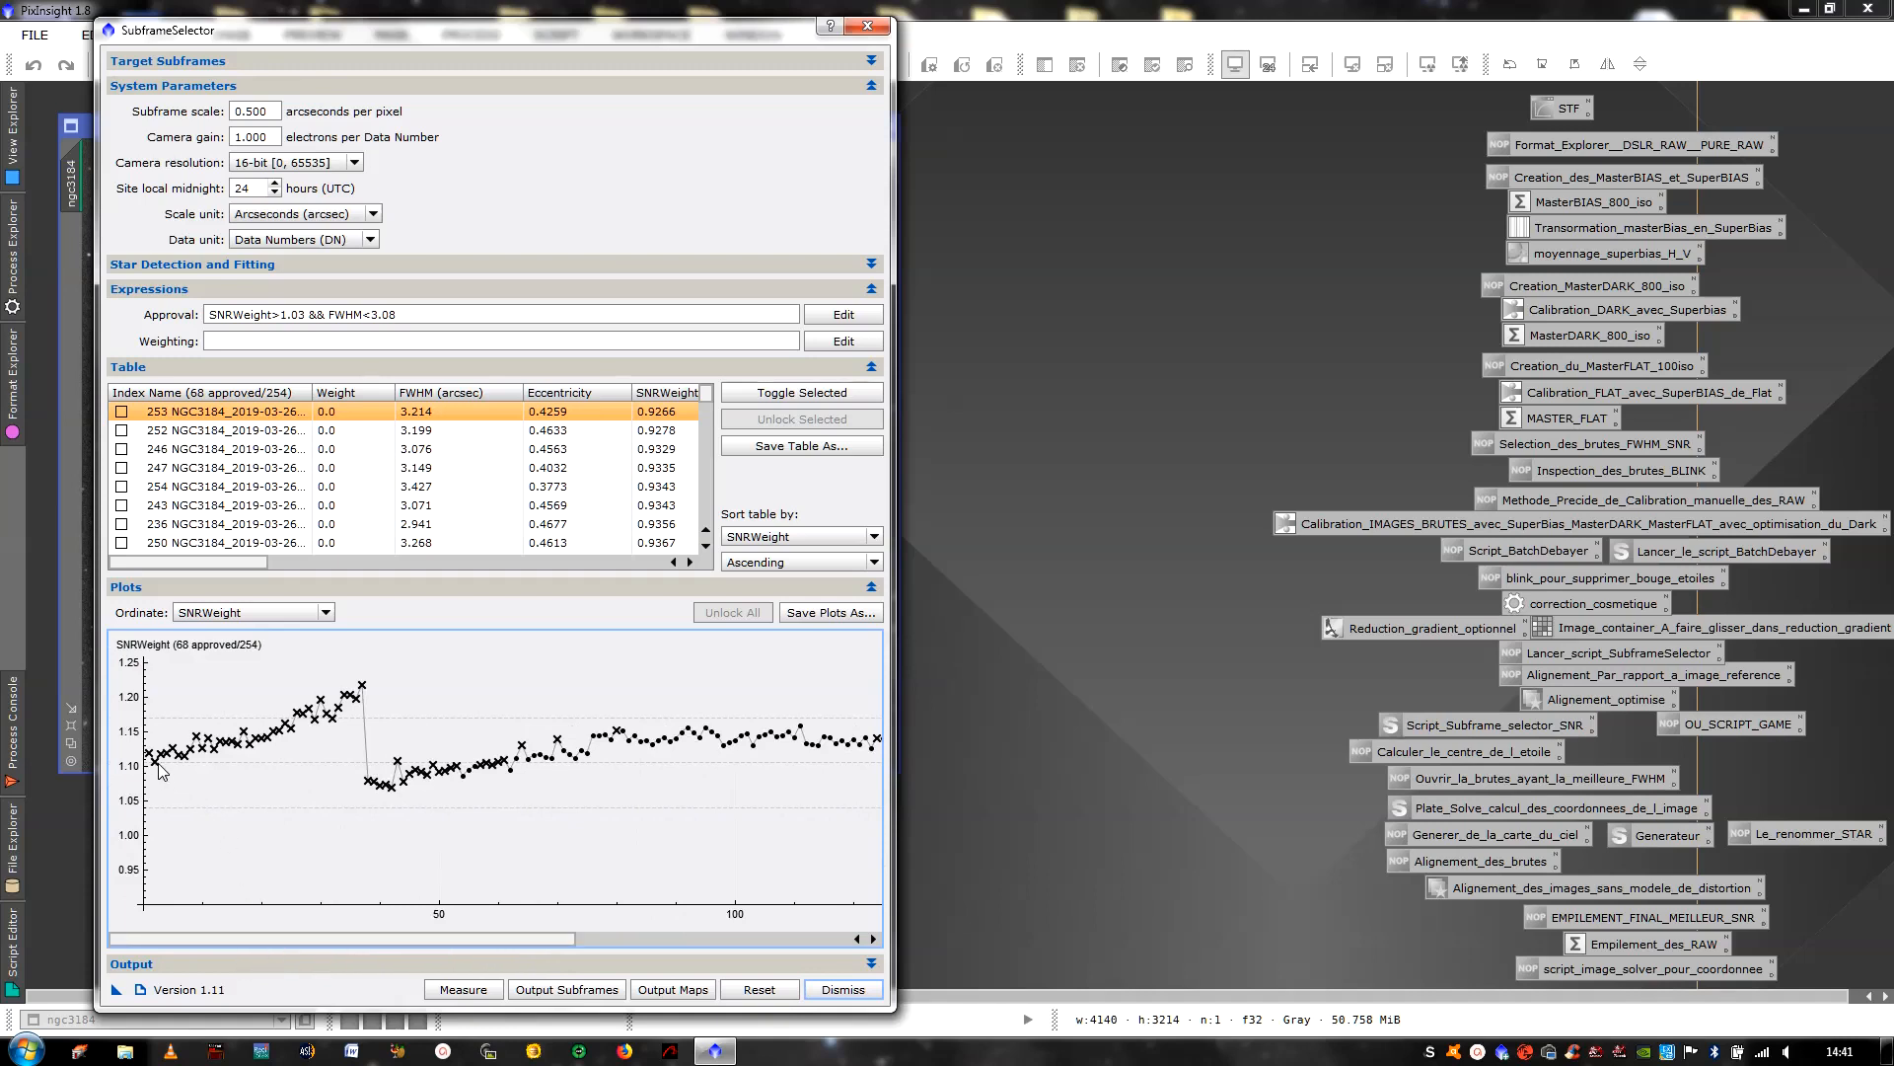
left_click_drag(329, 938, 233, 925)
Switch the plot's ordinate to FWHM and change the approval expression to "SNRWeight>1.03 && FWHM<3.8", accepting it in the expression editor
left_click(256, 607)
left_click(253, 653)
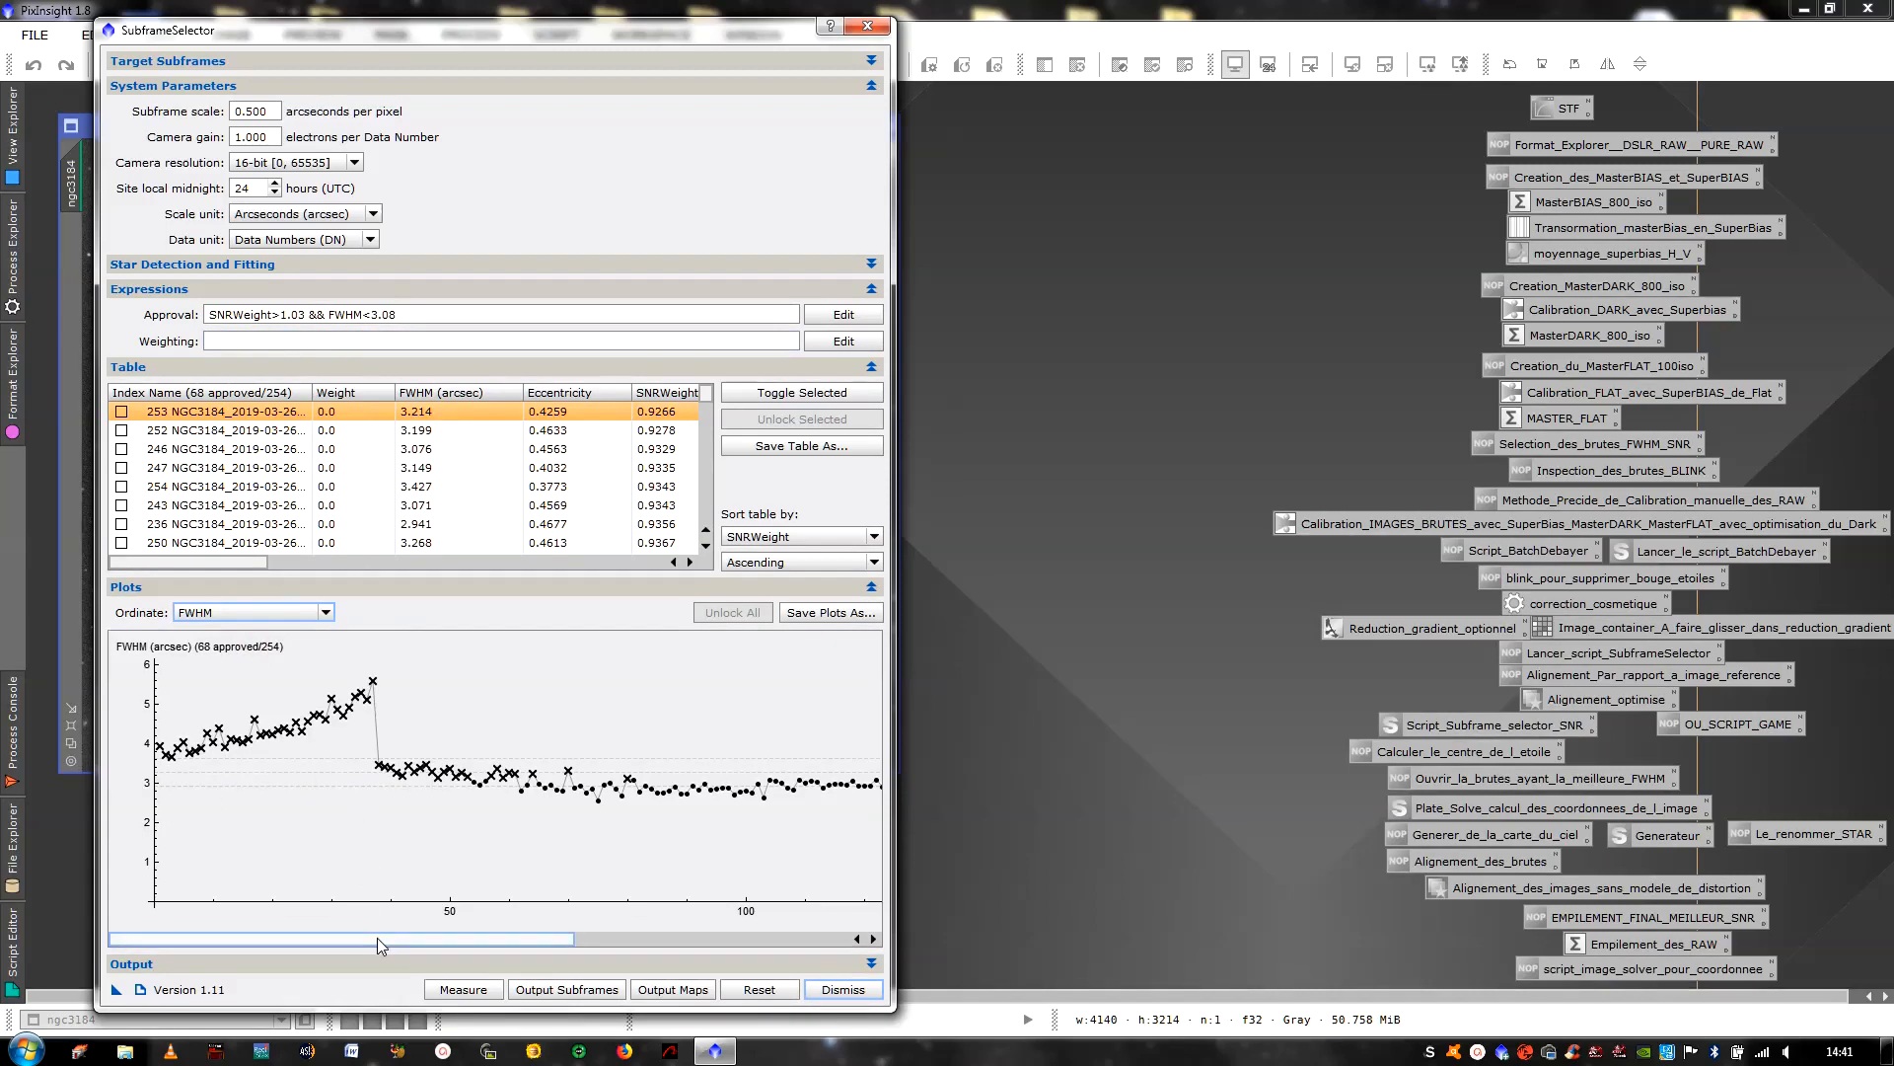
left_click(393, 314)
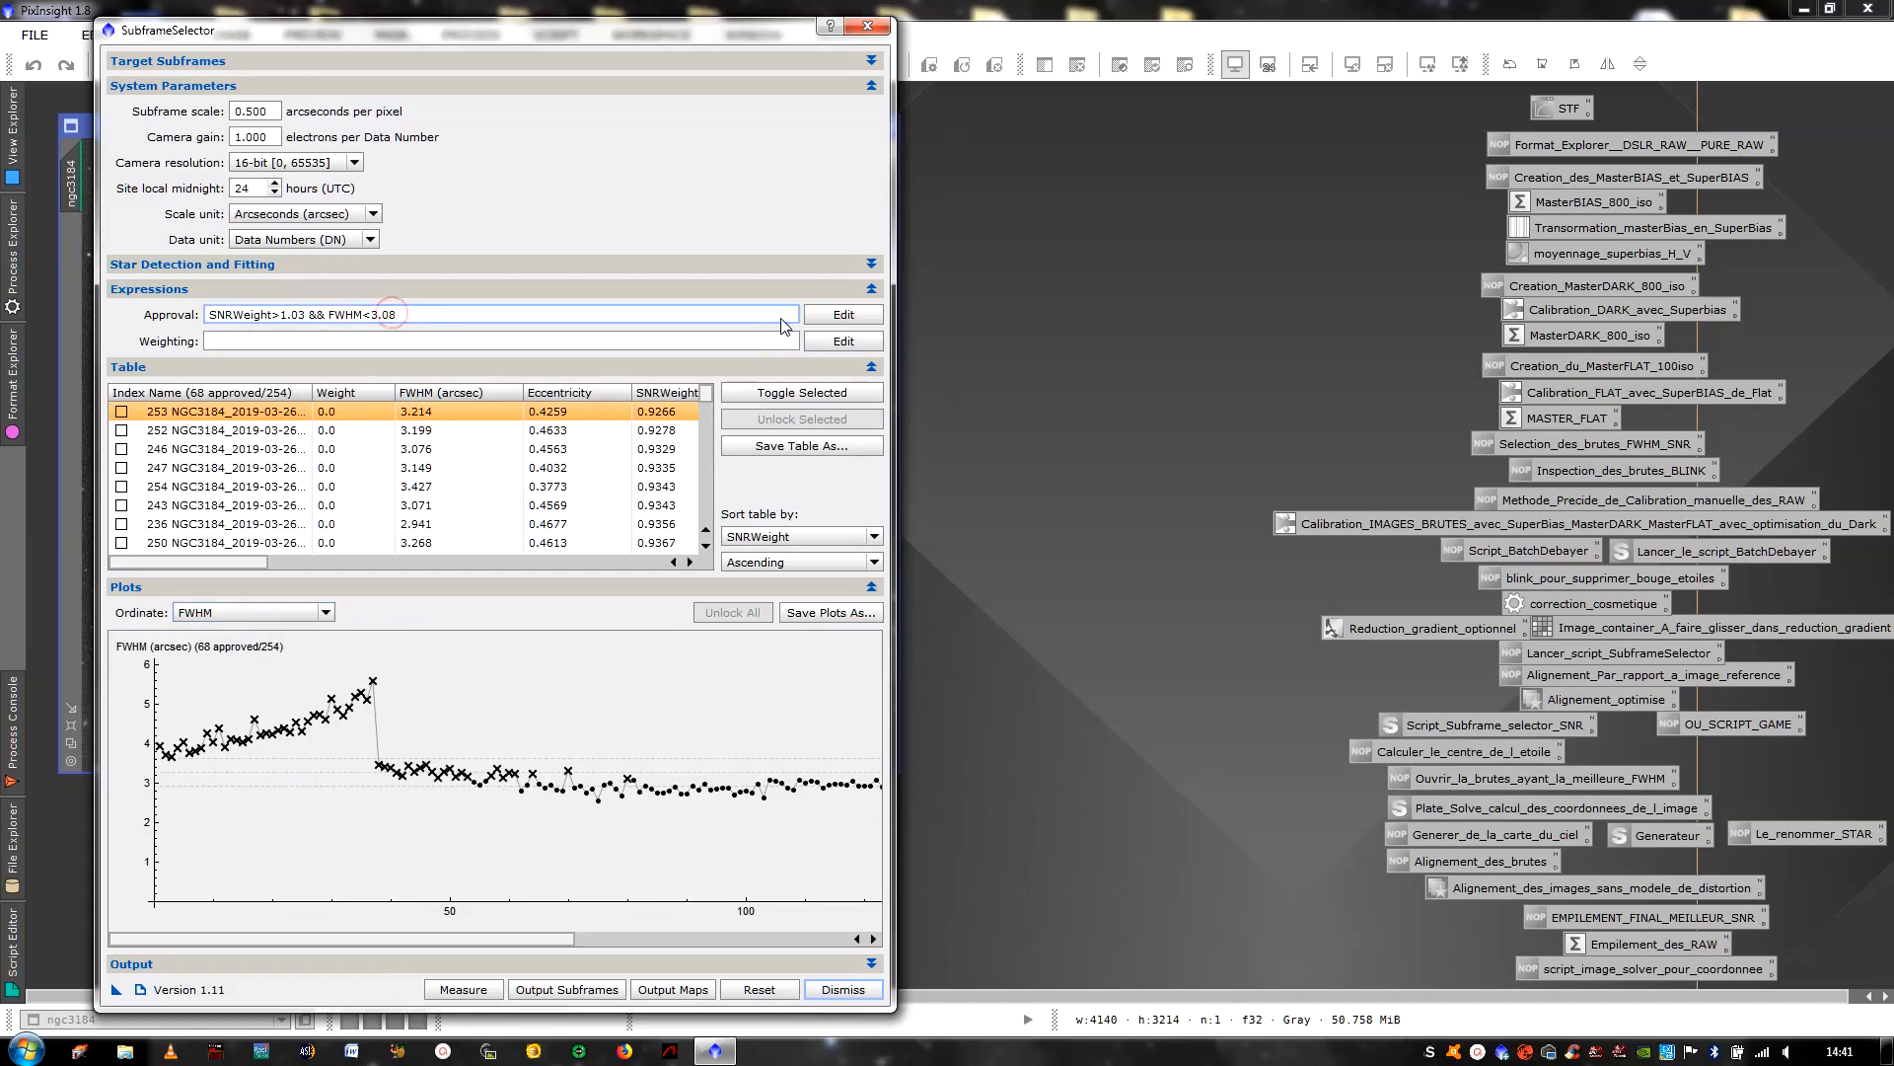
left_click(843, 316)
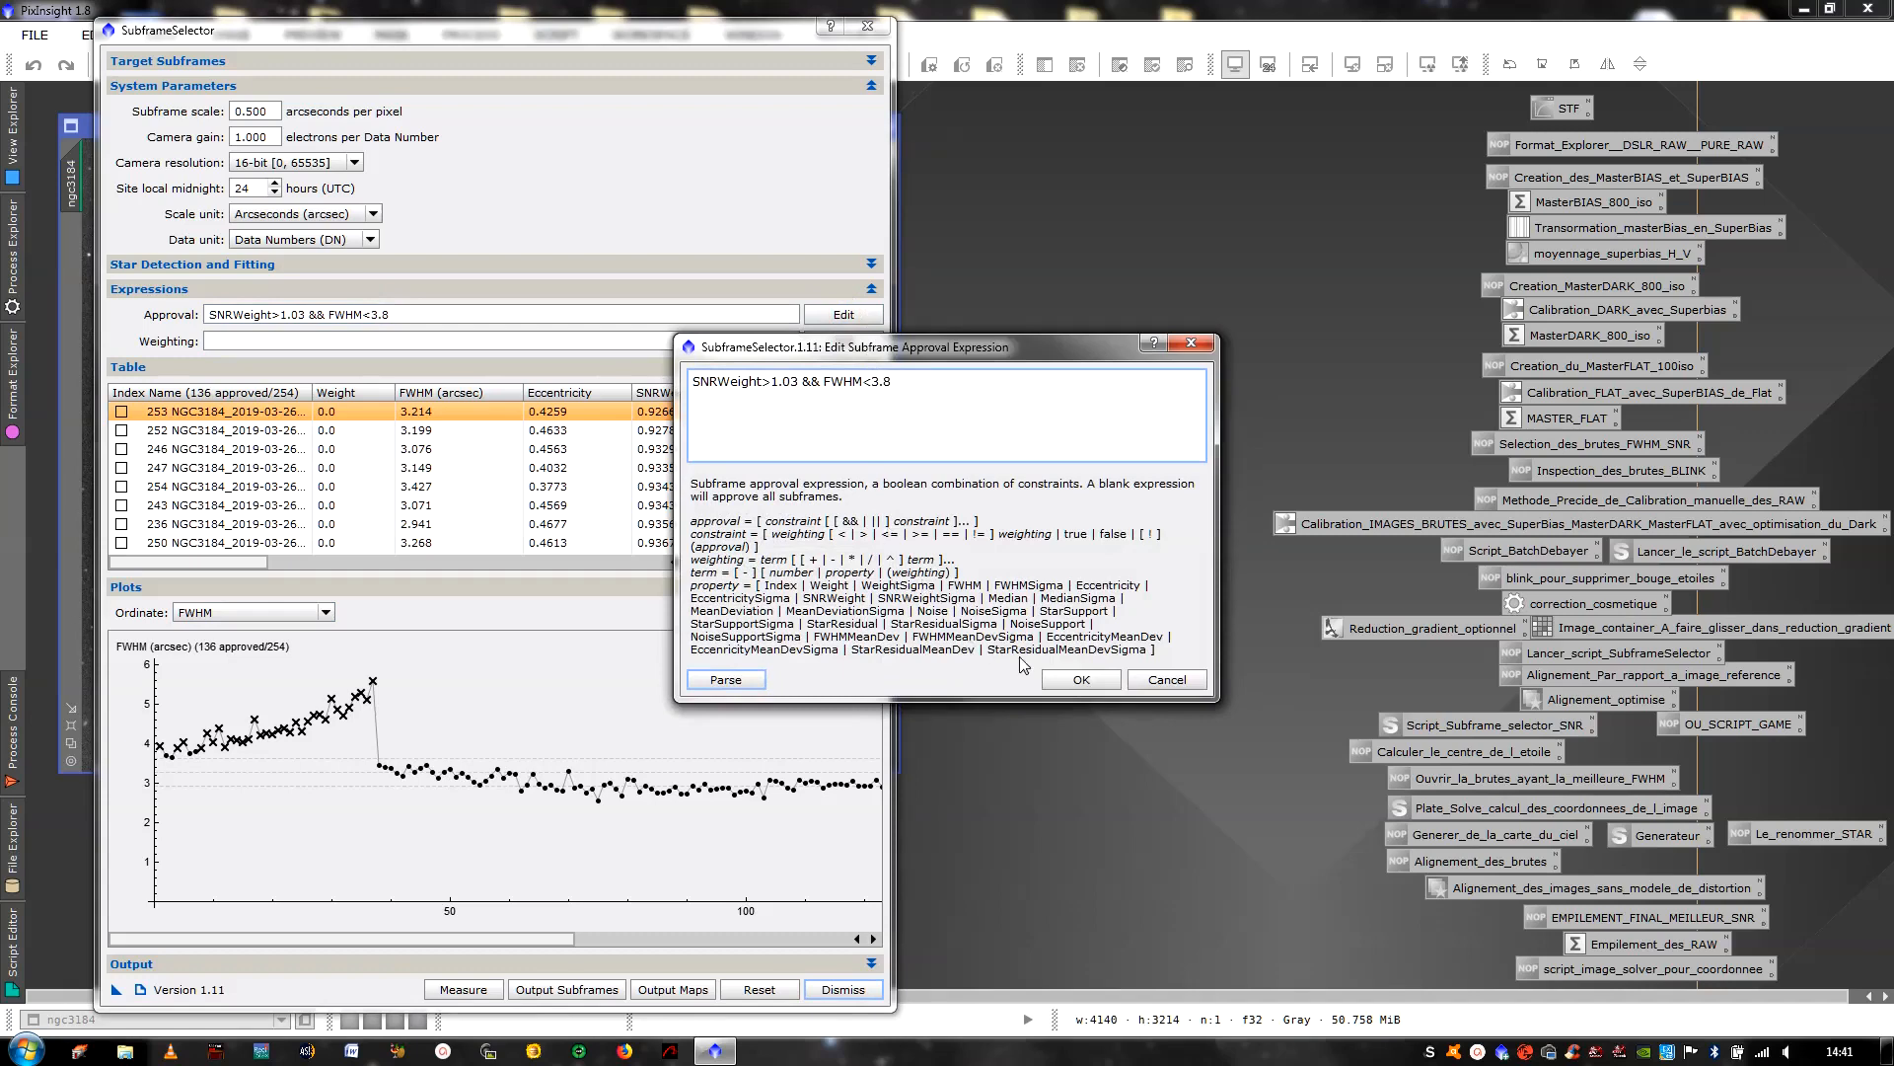
left_click(1082, 680)
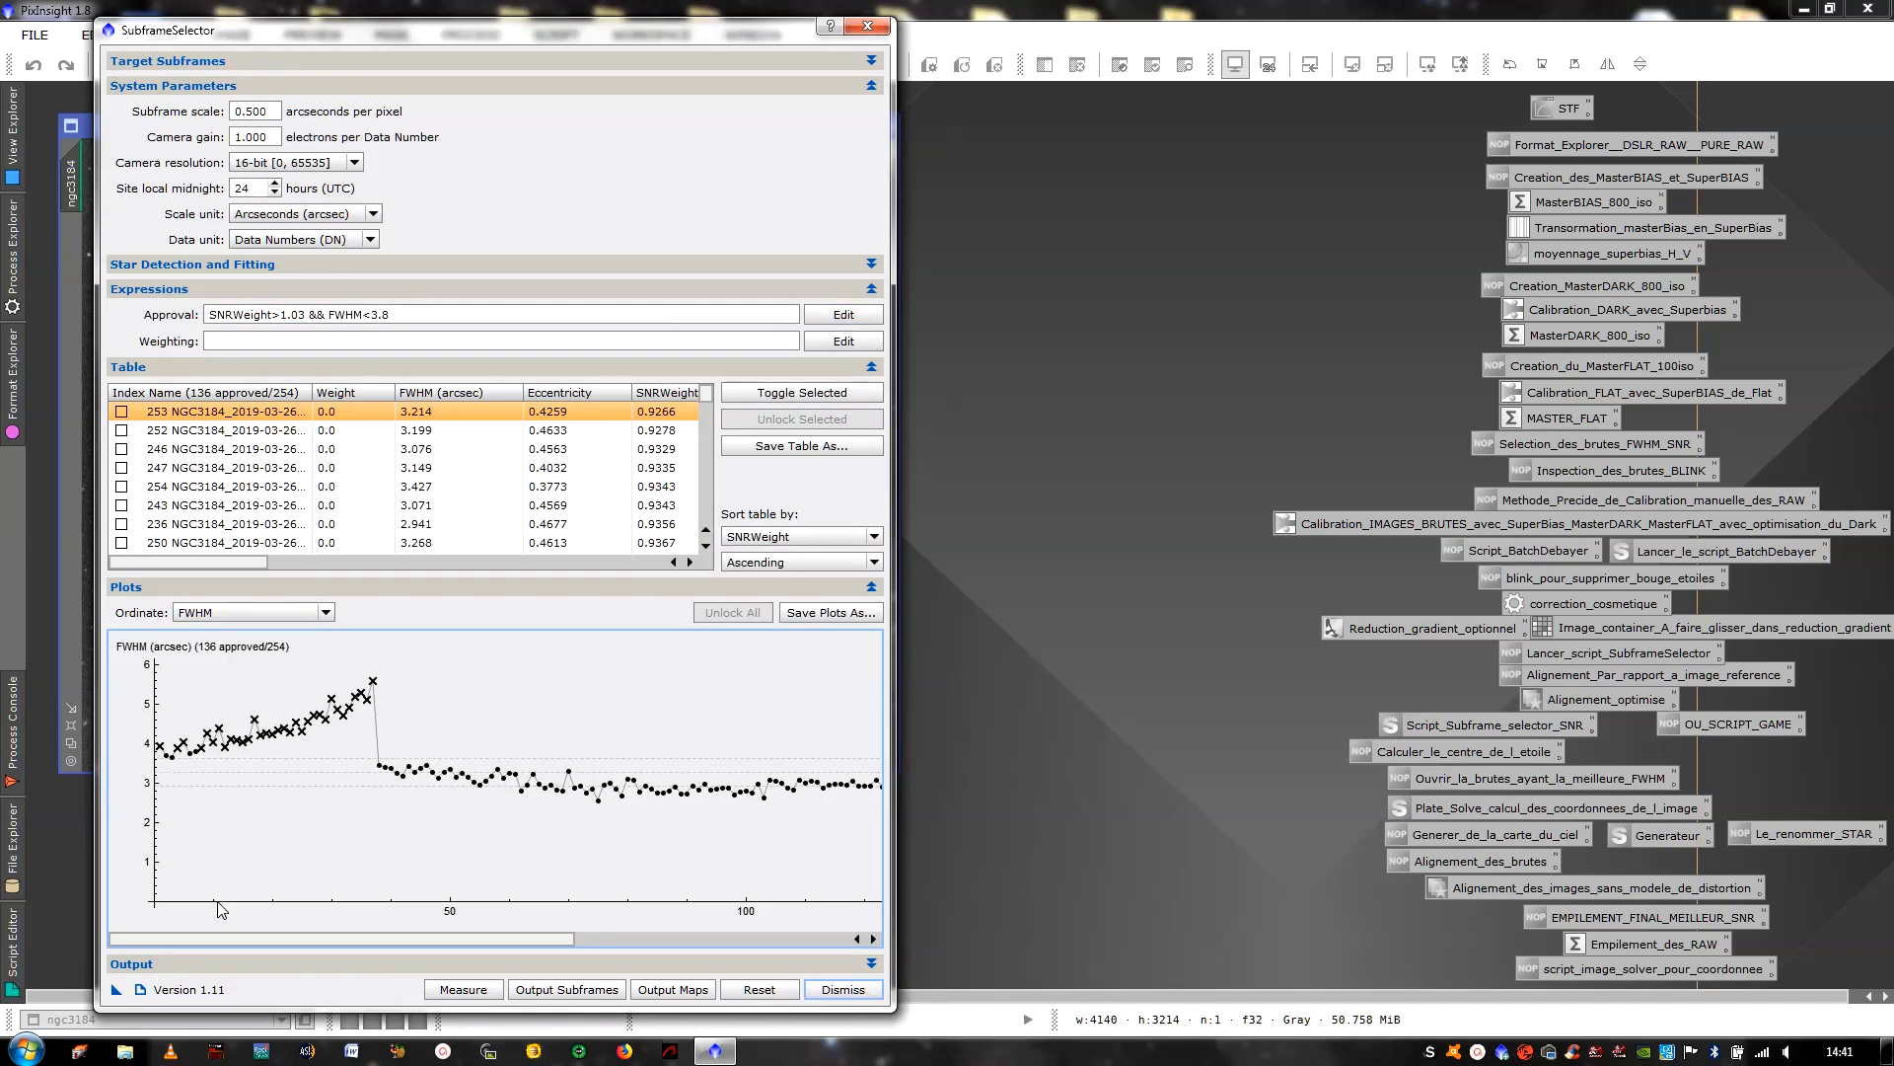
Inspect the approved and rejected subframes along the FWHM curve and along the SNRWeight curve
left_click_drag(219, 941, 402, 953)
left_click(223, 603)
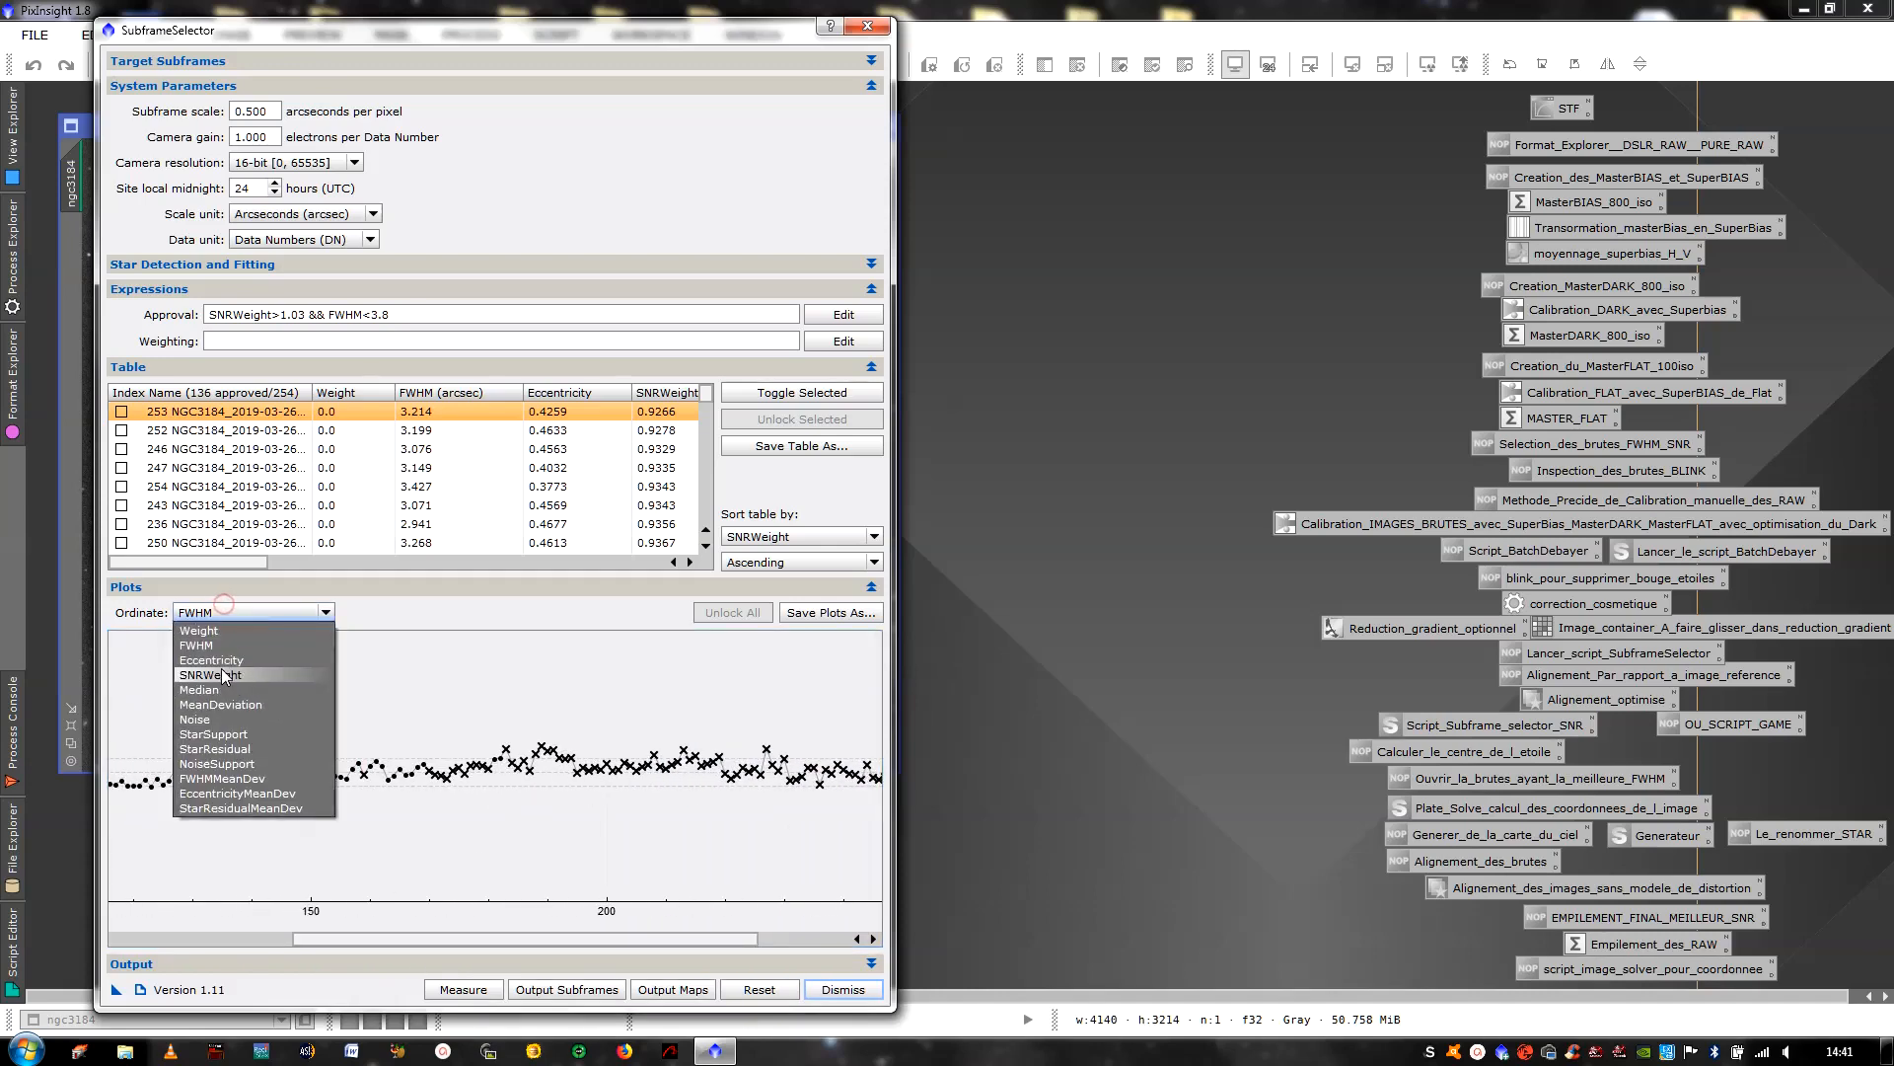
left_click(223, 677)
left_click_drag(487, 940, 268, 961)
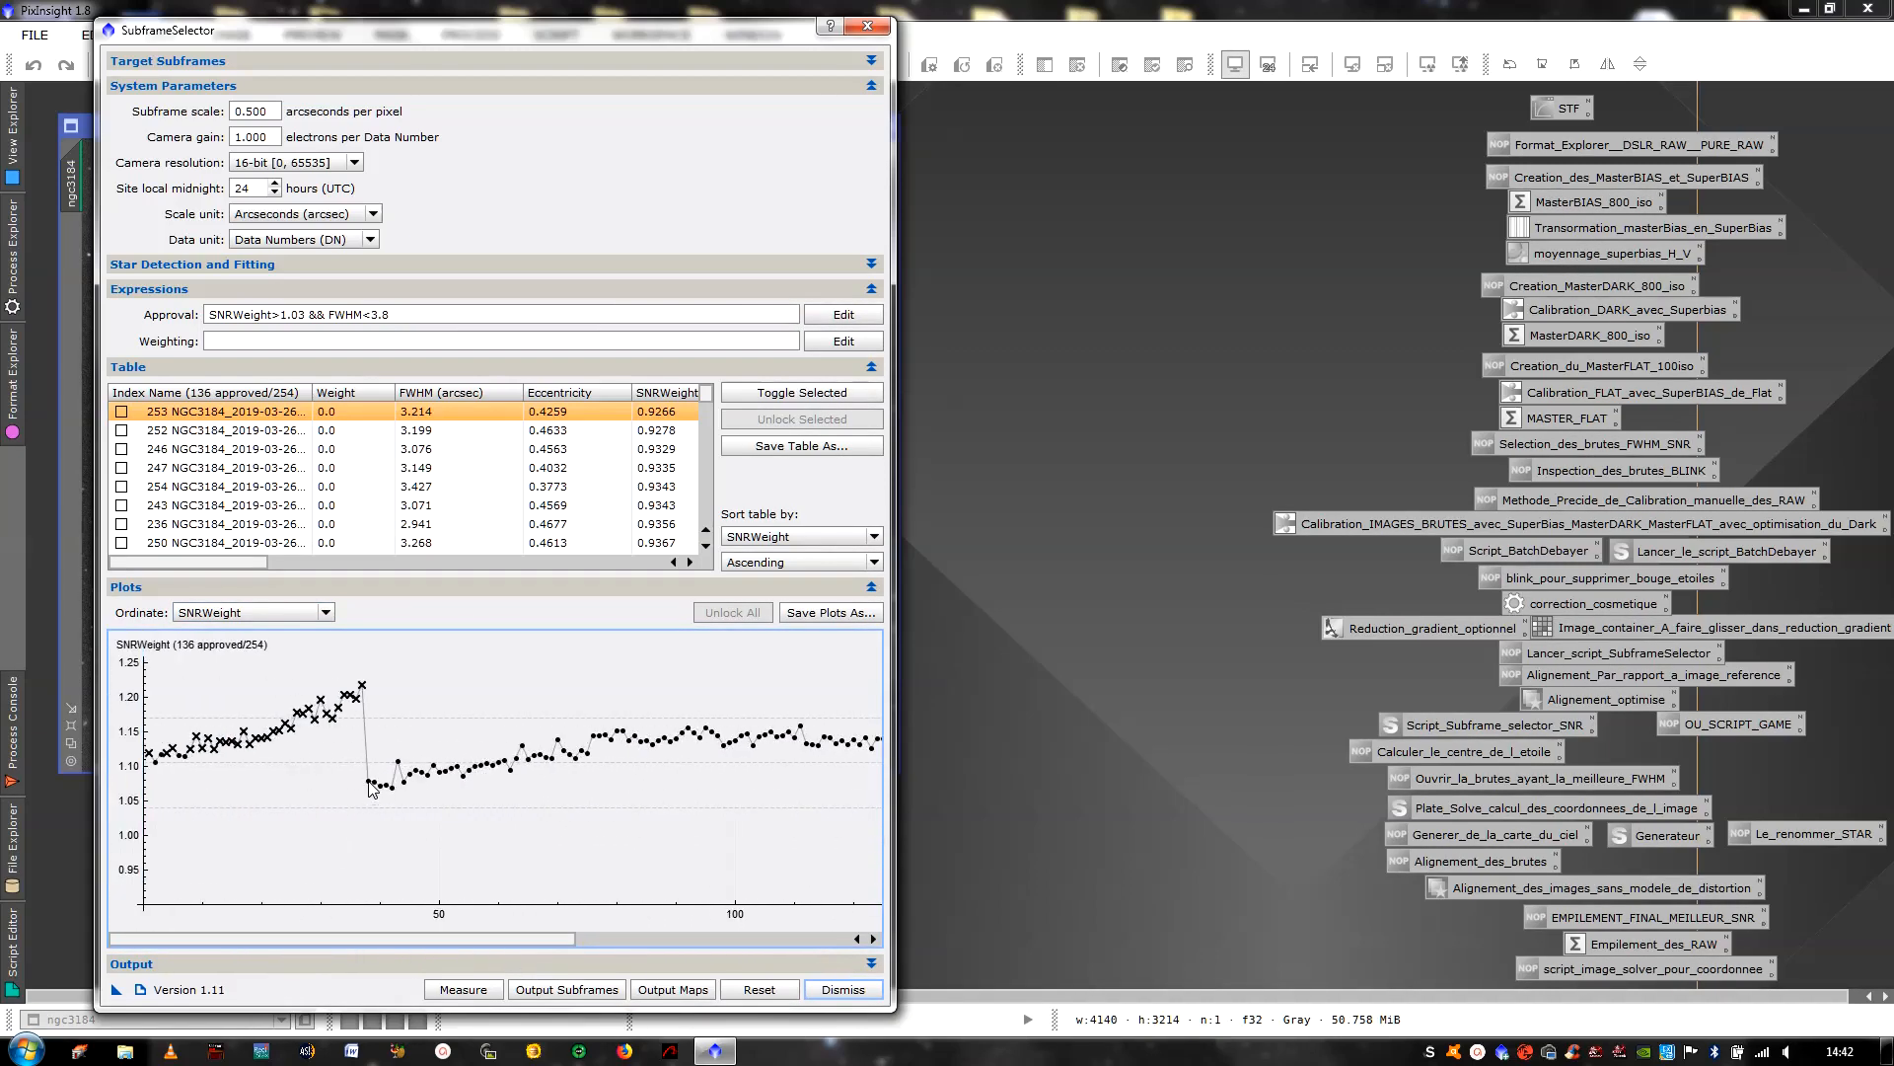
left_click_drag(416, 933, 238, 935)
Collapse the plots, expand the output settings, and choose E:/TTTPIX/1RAW/7approuved as the approved directory
left_click(872, 588)
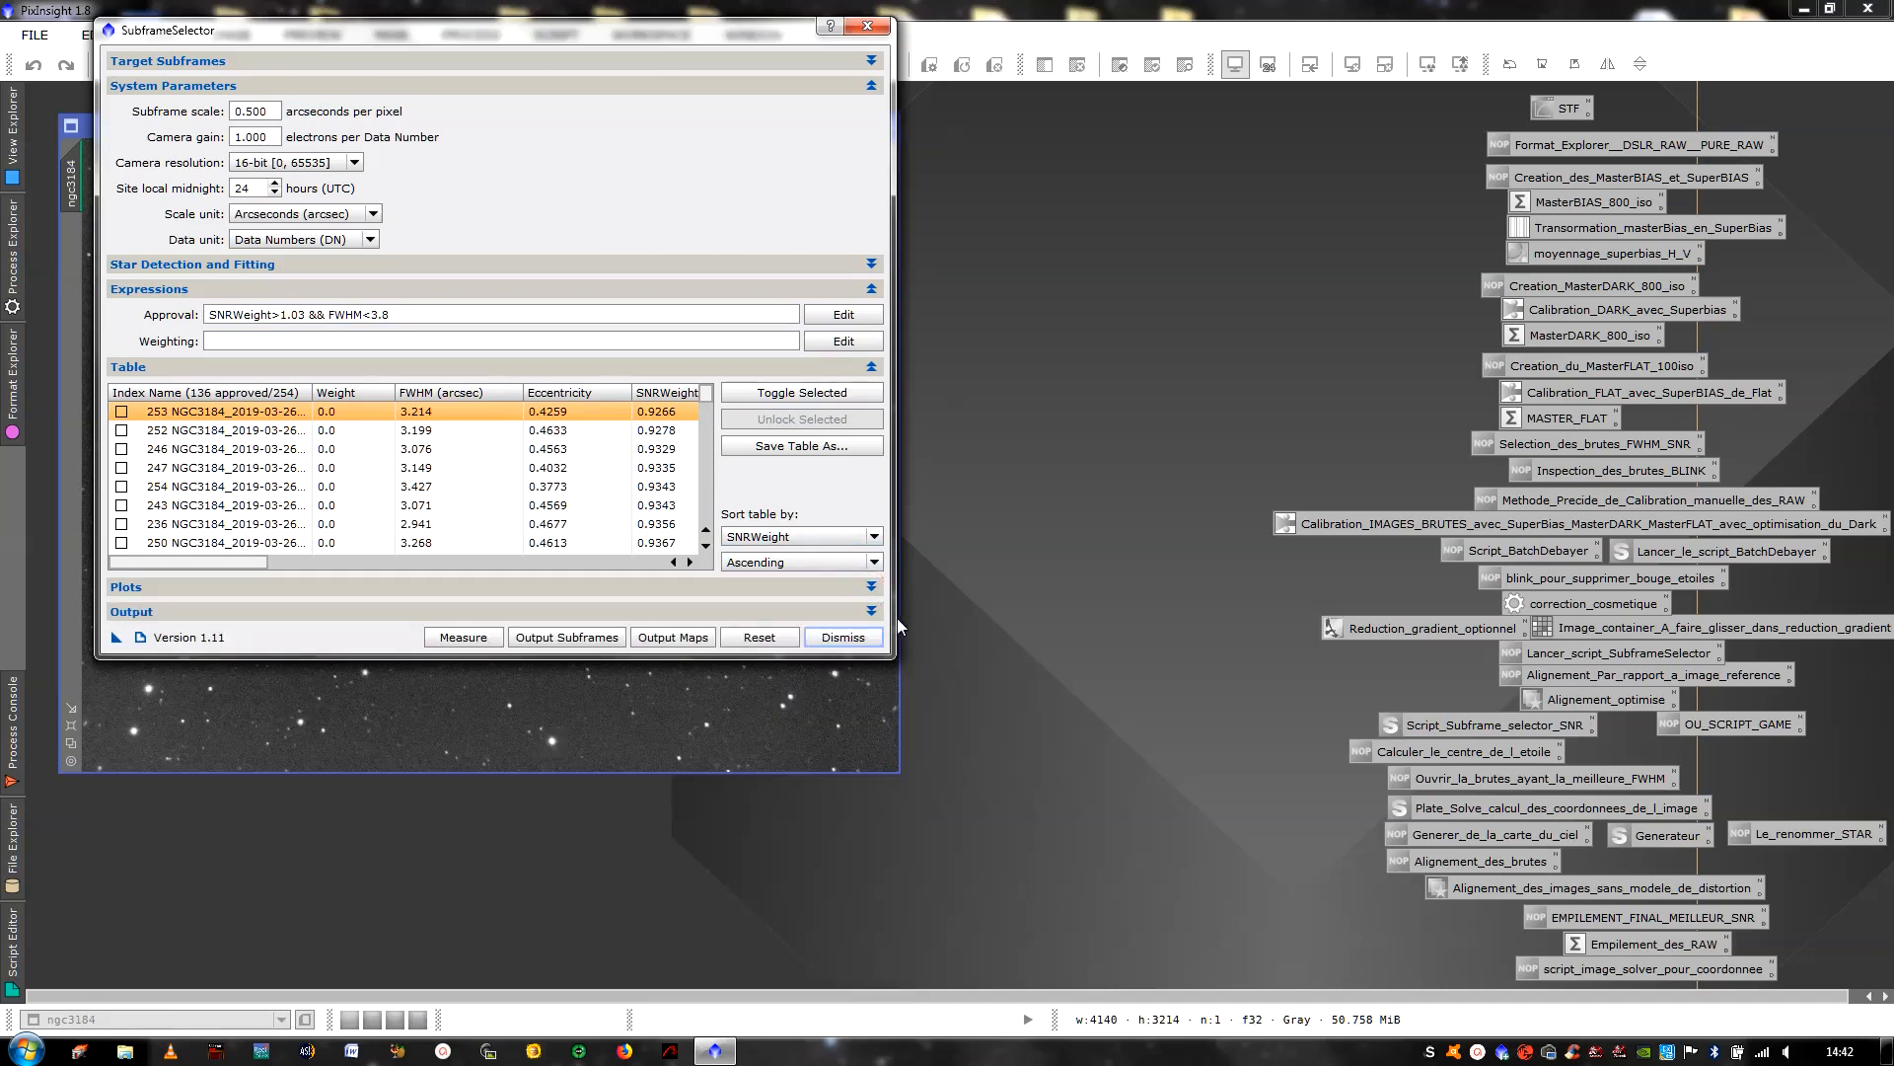
left_click(870, 612)
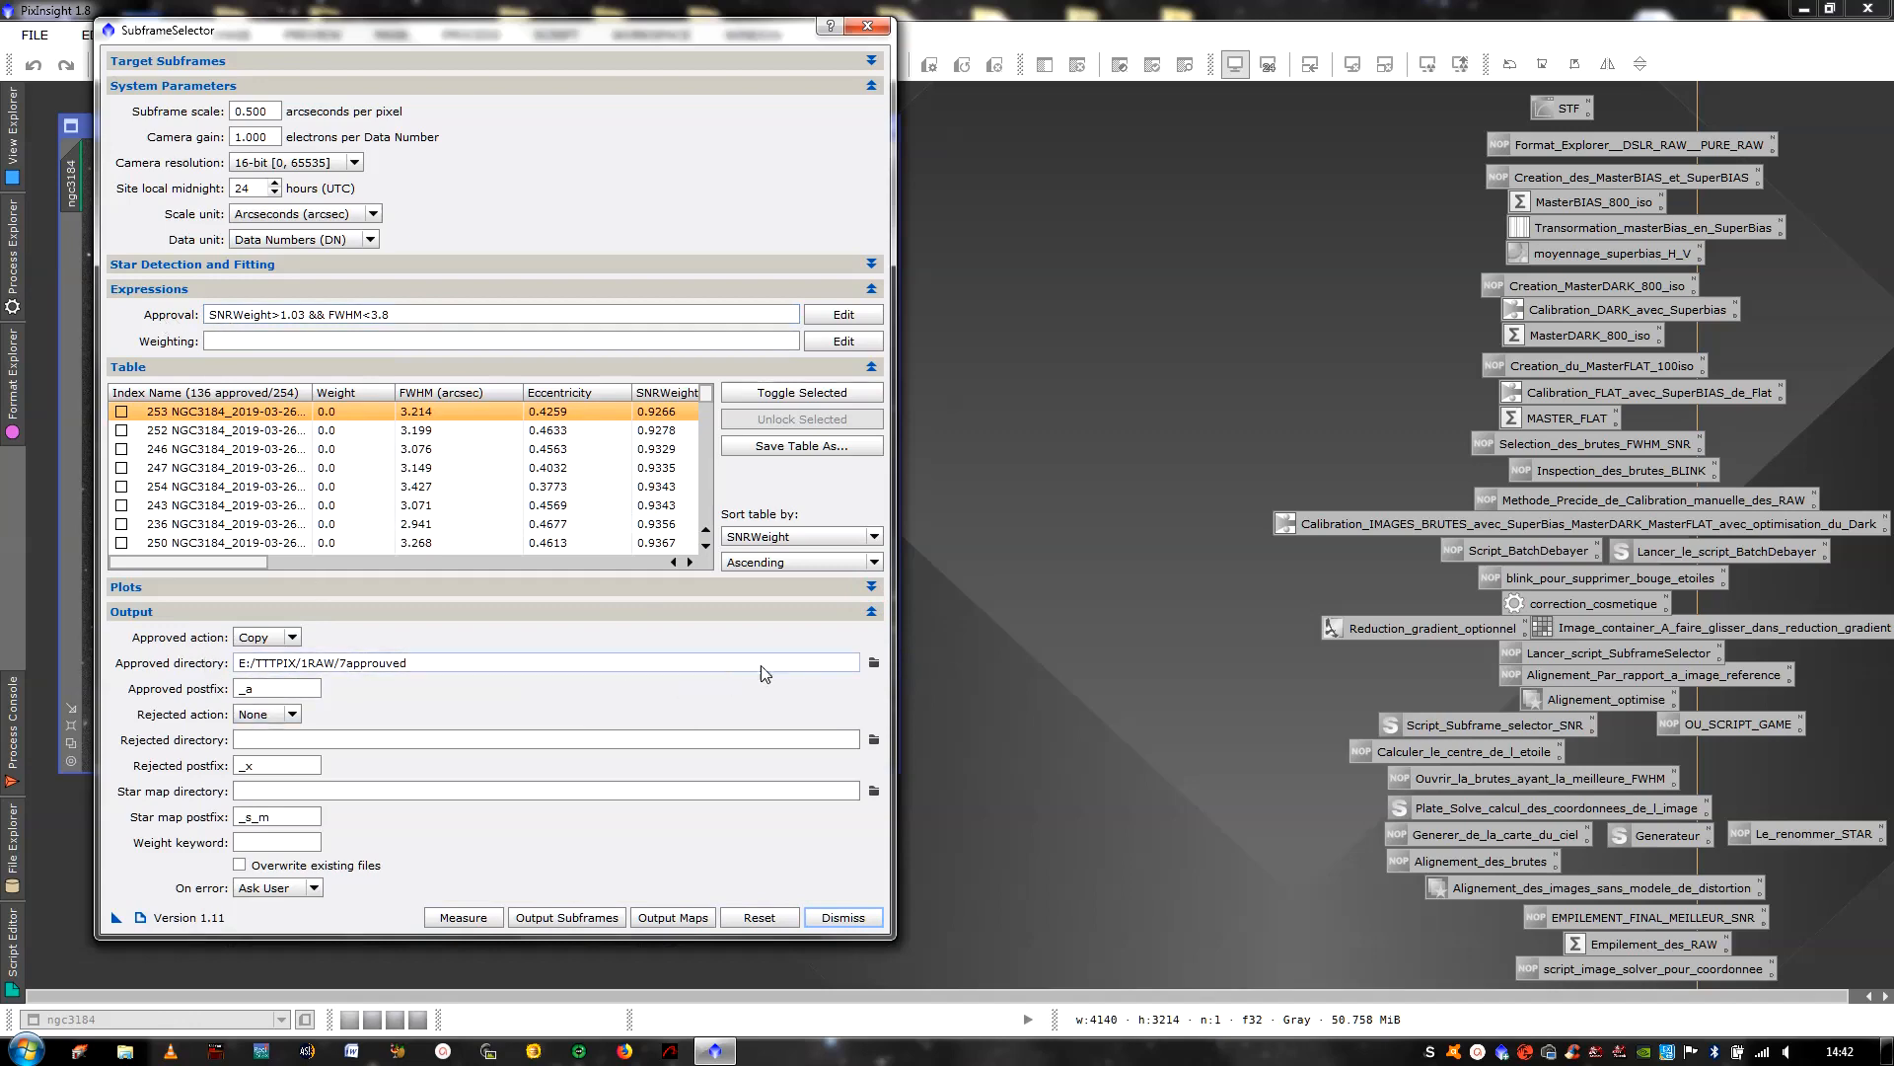
left_click(872, 662)
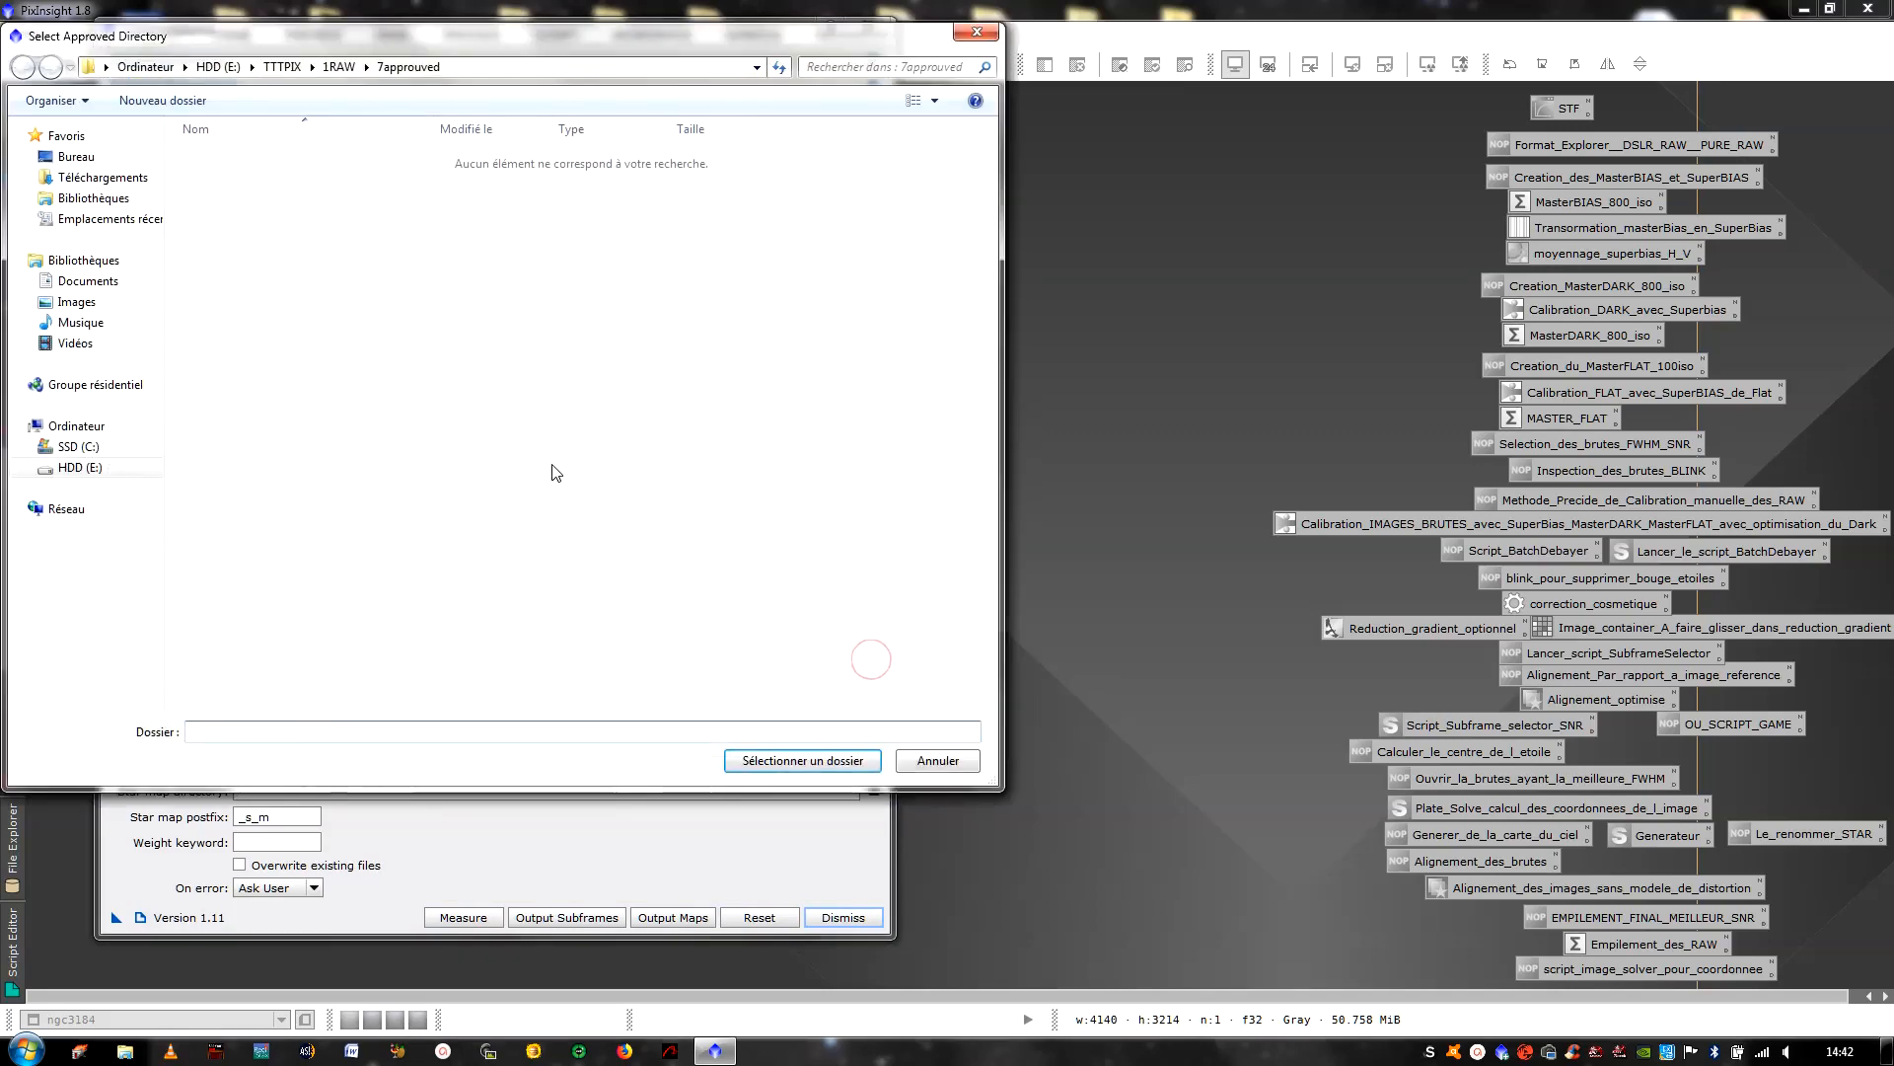
left_click(338, 70)
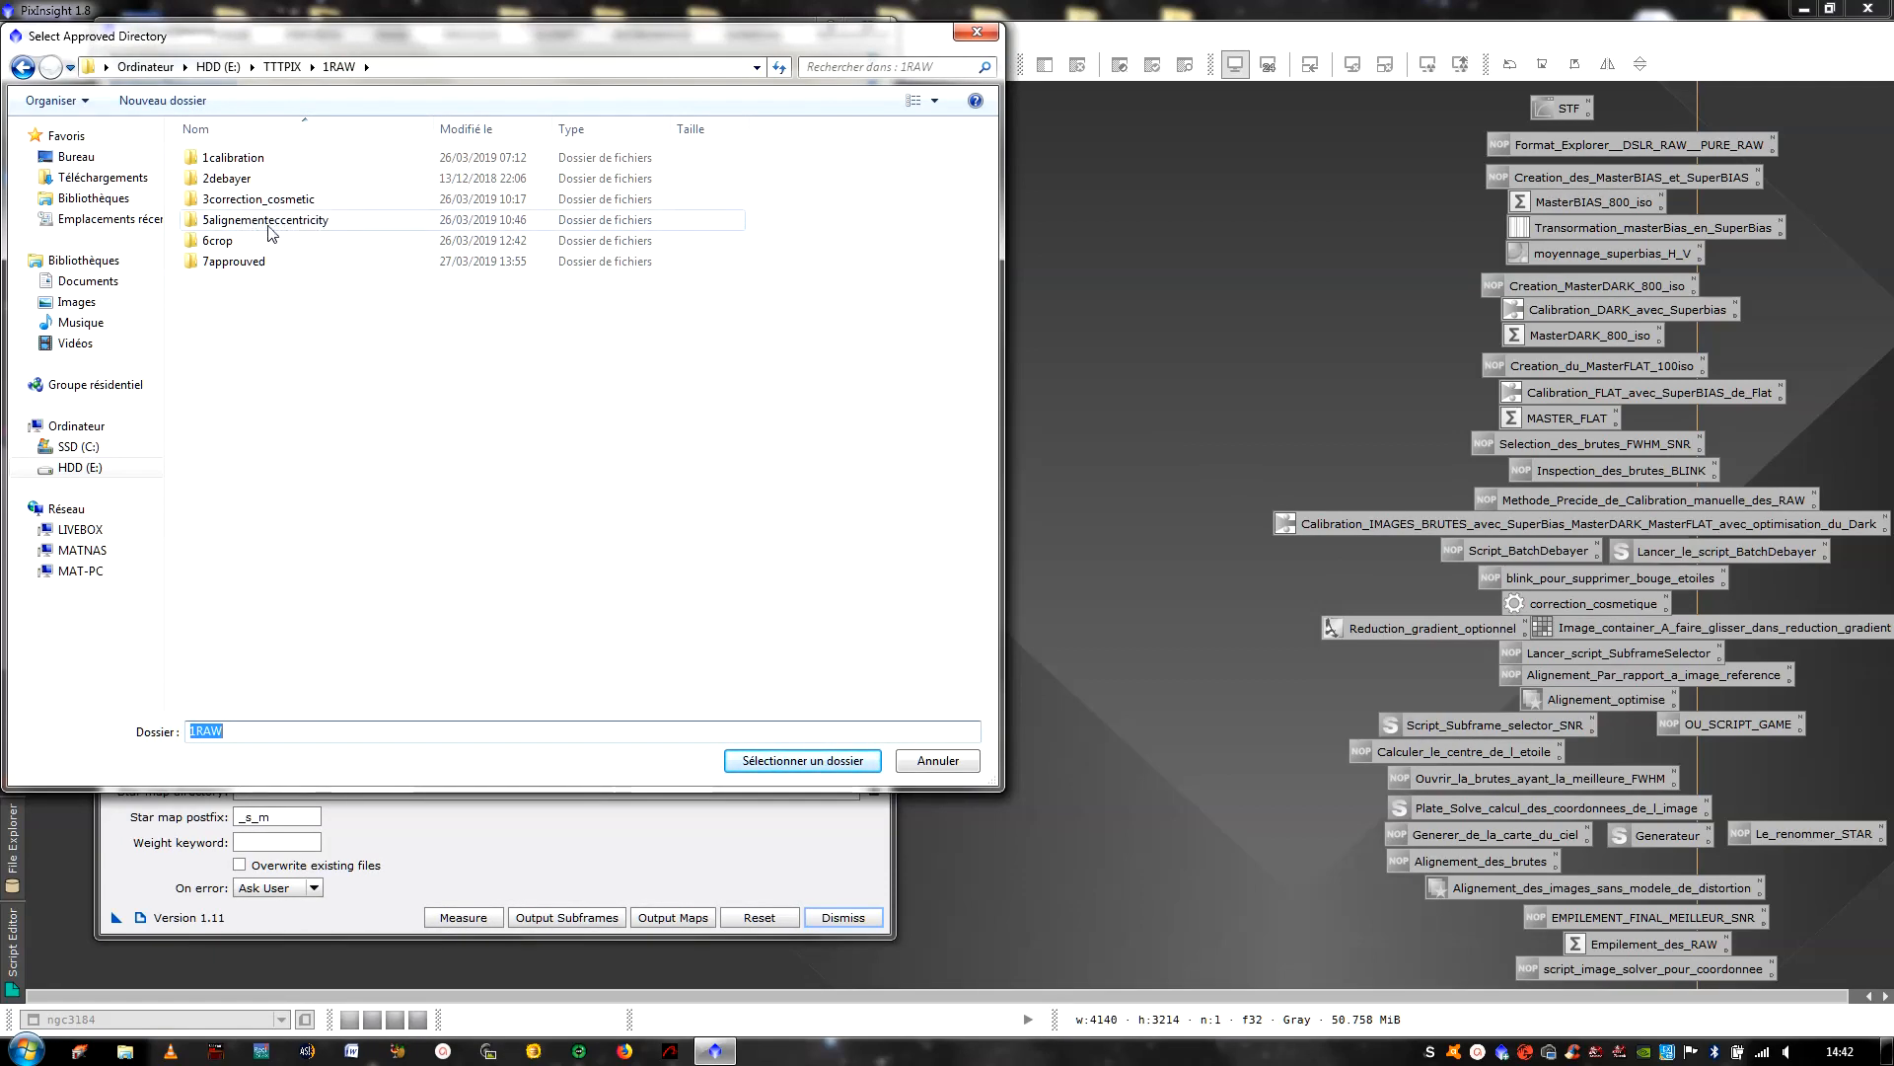
double_click(245, 261)
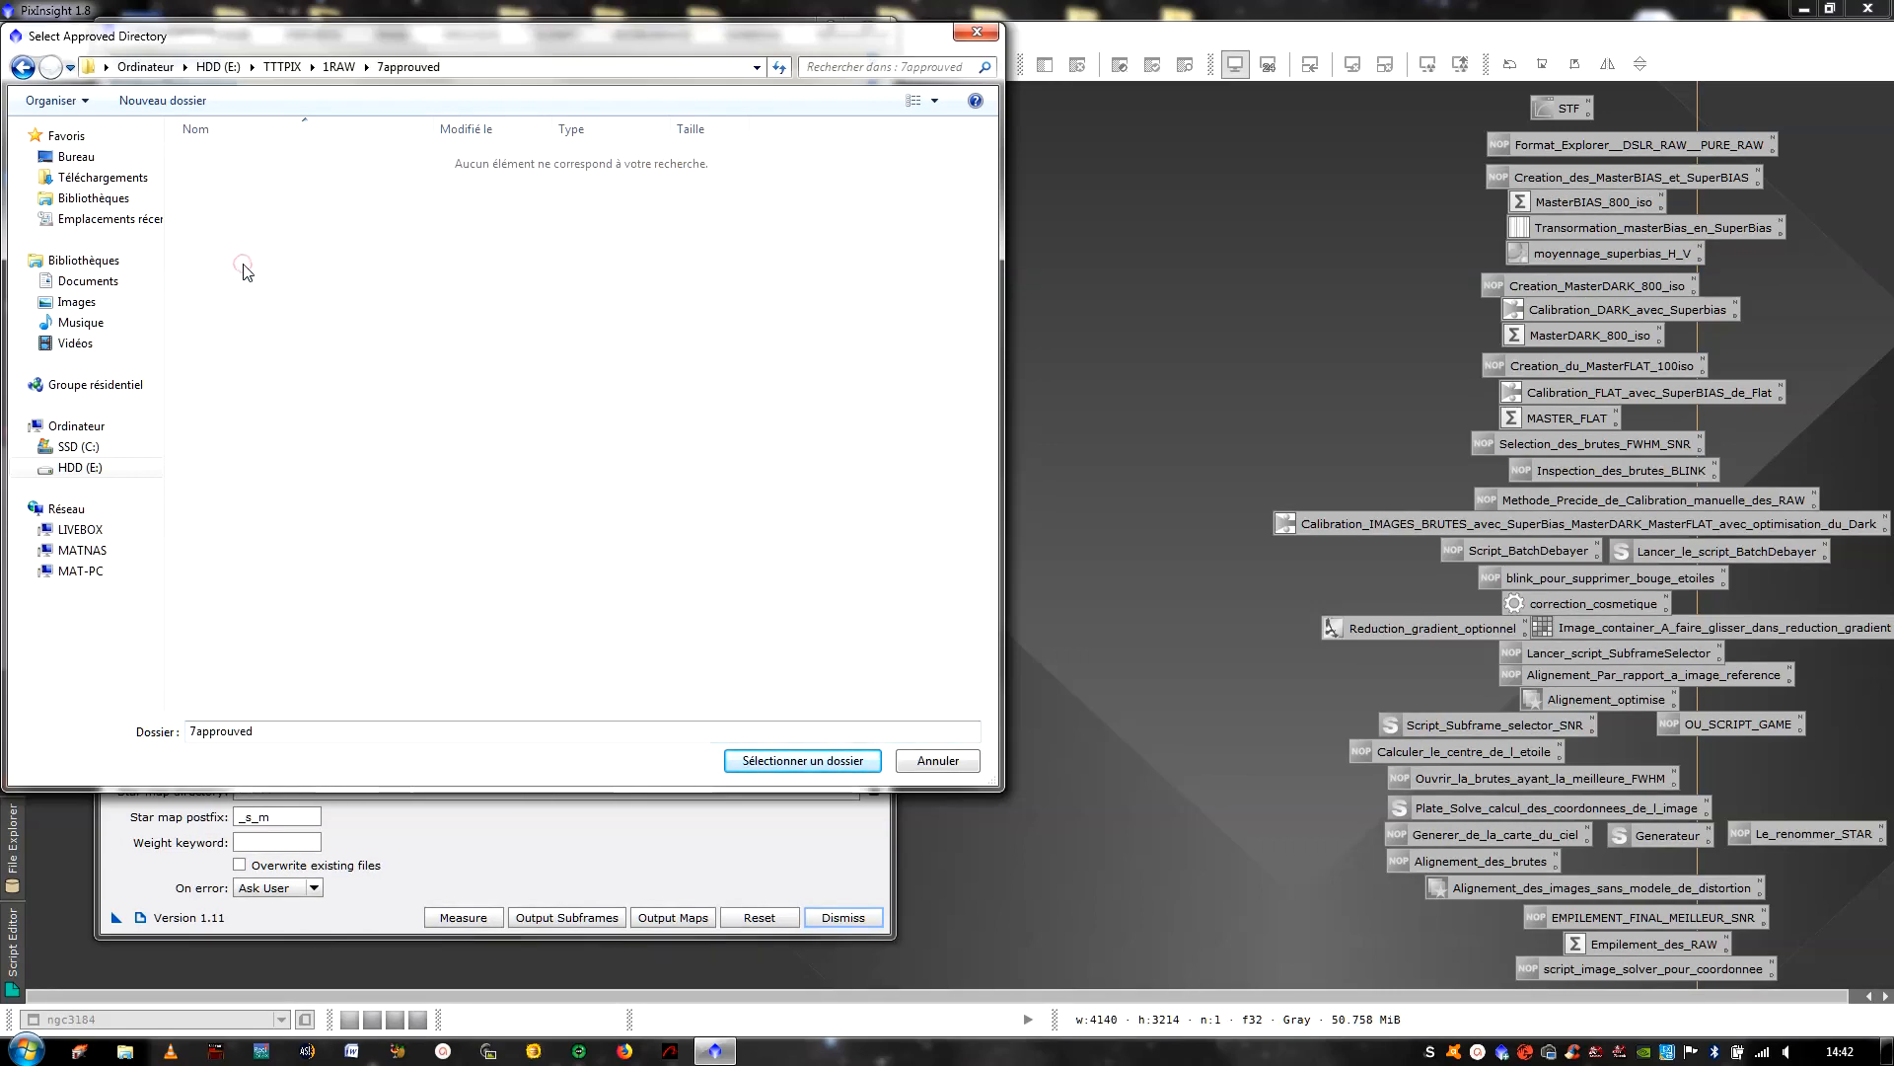
left_click(773, 761)
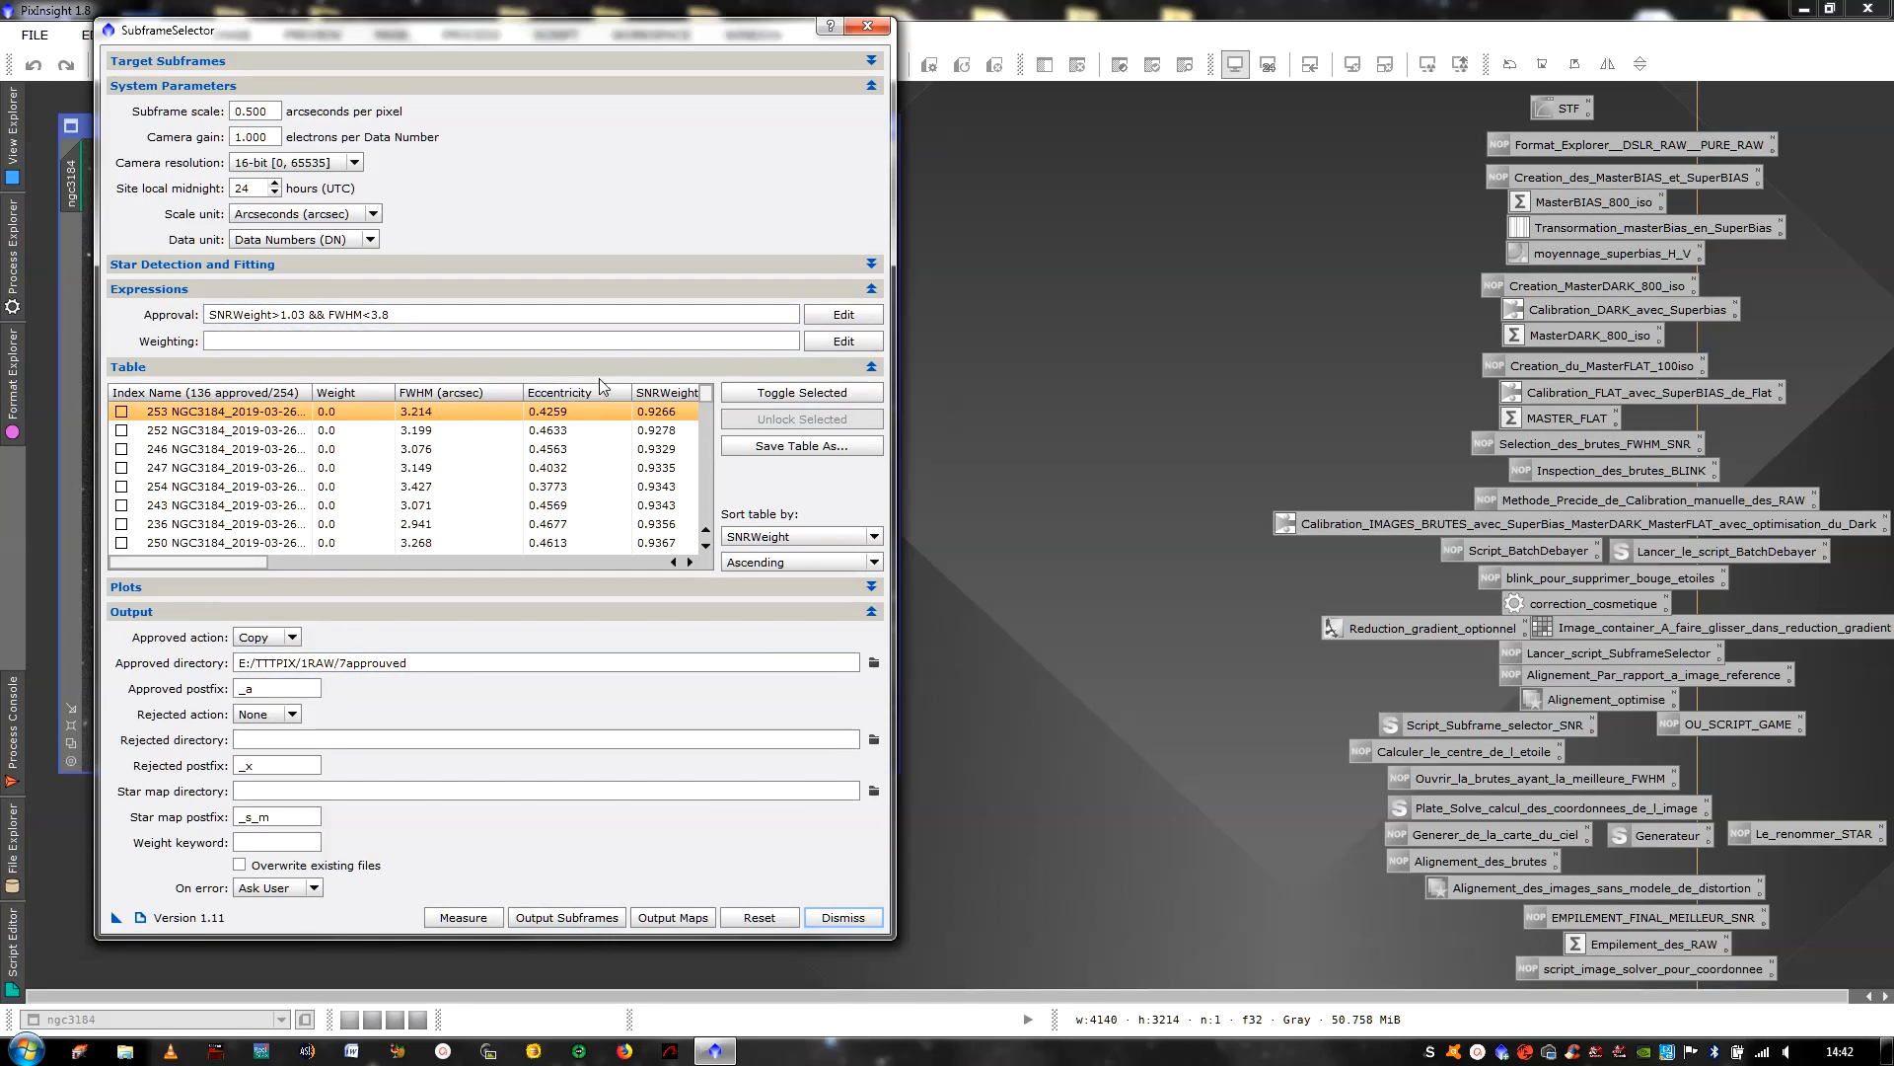
Reopen the plots and examine the SNRWeight-sorted table down to the first approved subframes
left_click(871, 586)
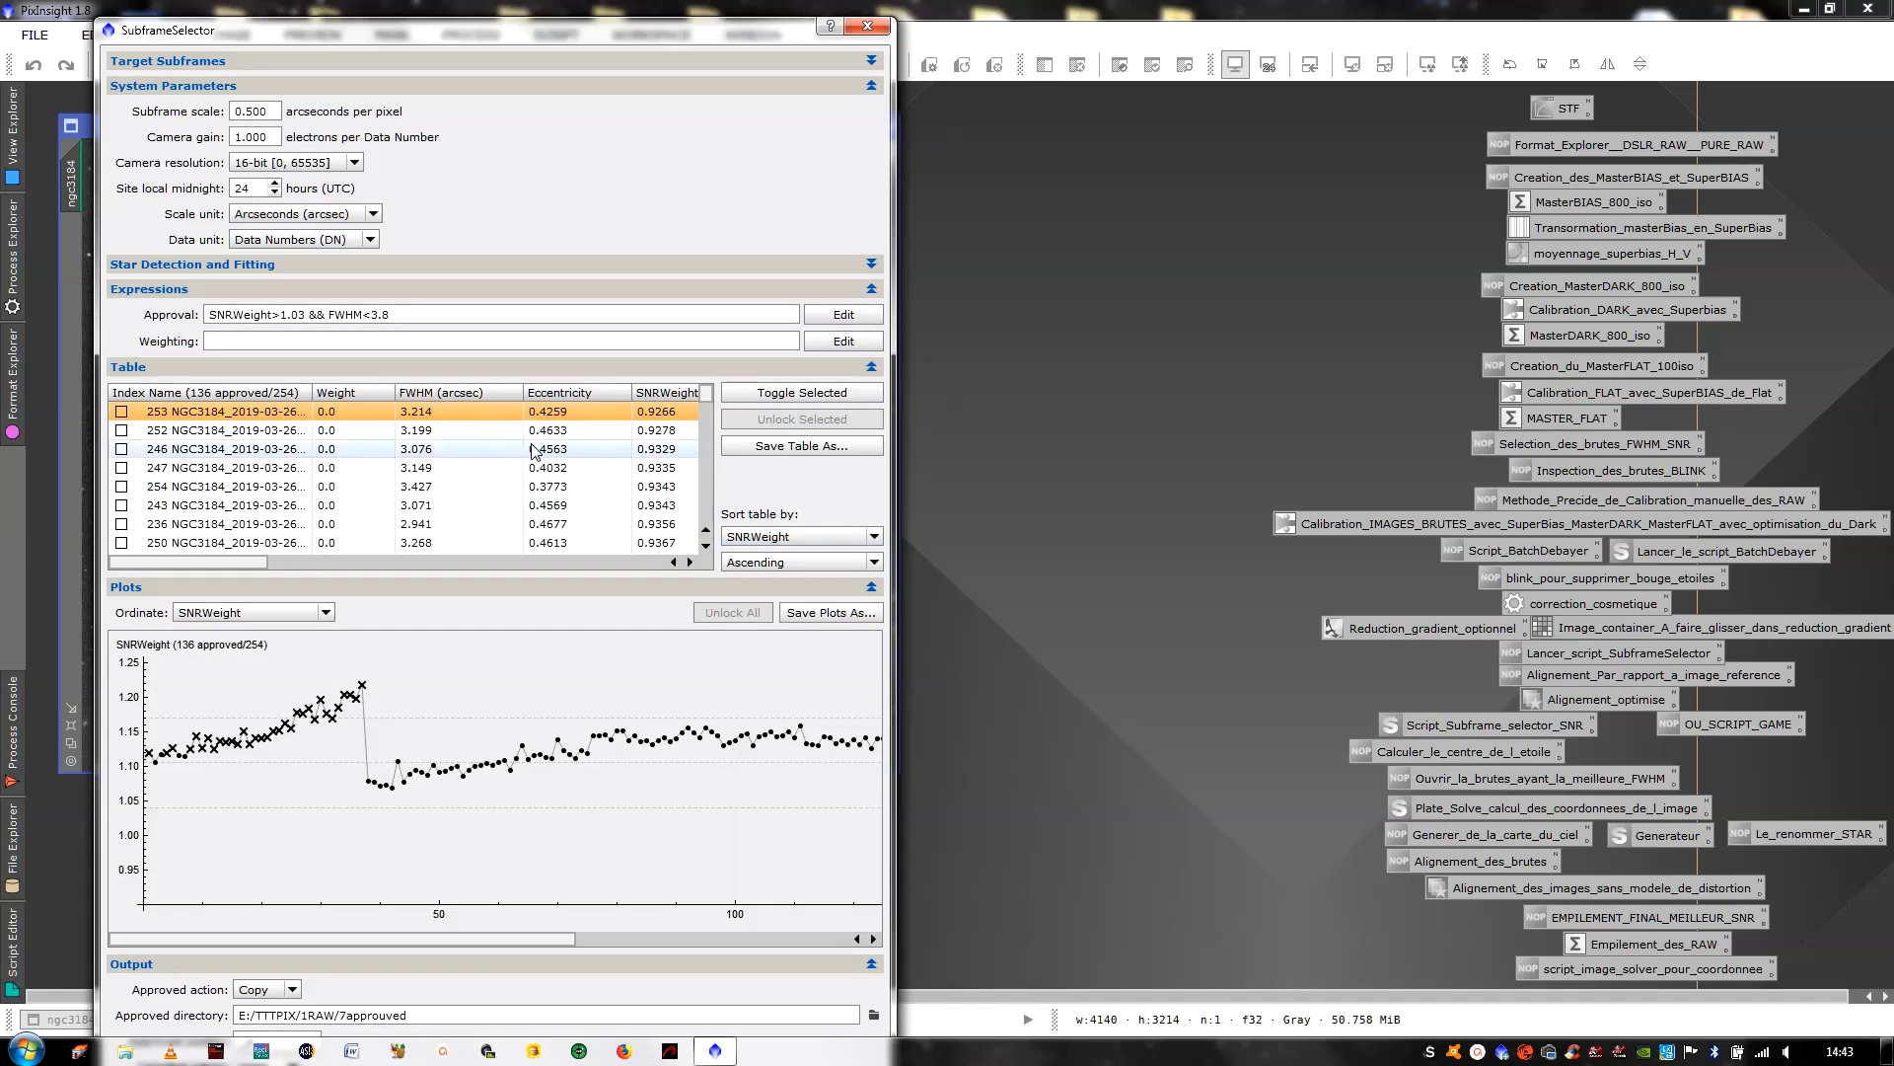
mouse_move(248, 559)
left_mouse_down()
mouse_move(525, 563)
mouse_move(250, 562)
left_mouse_up()
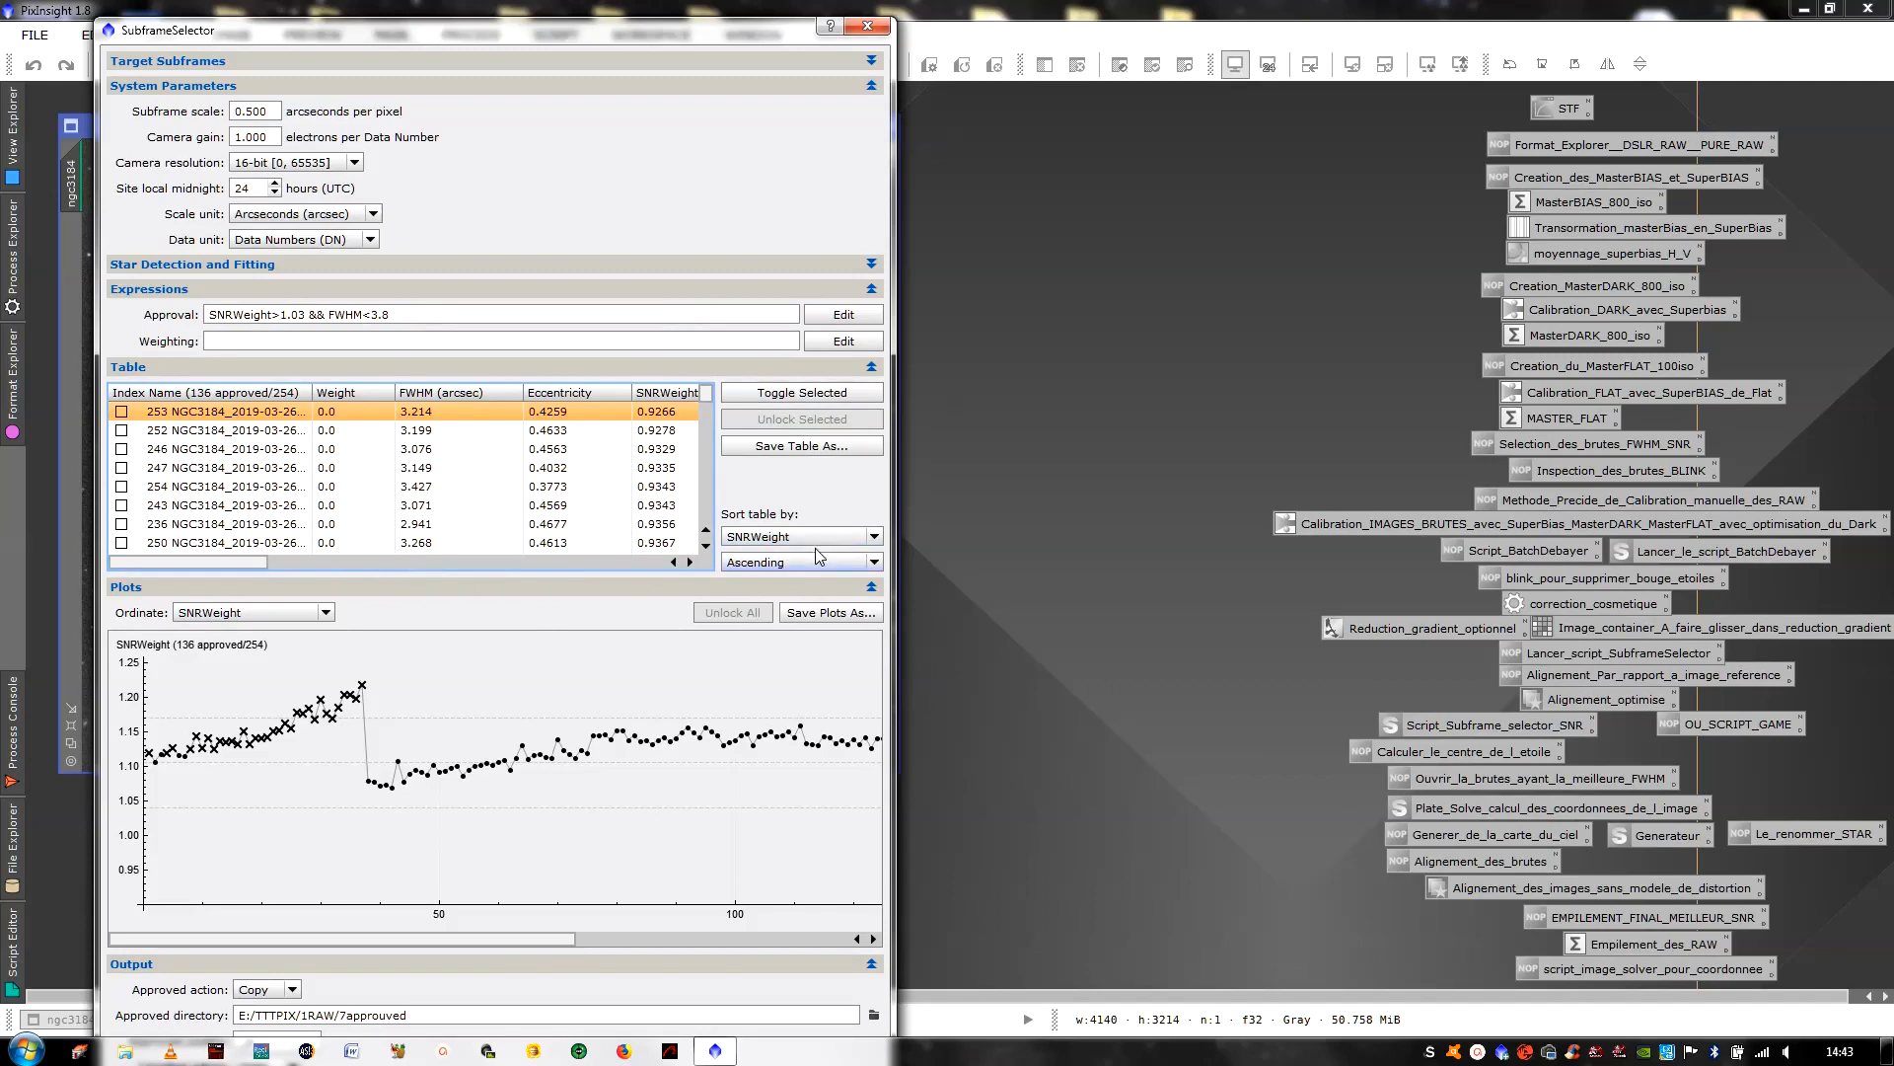
left_click_drag(250, 567, 150, 566)
left_click(706, 507)
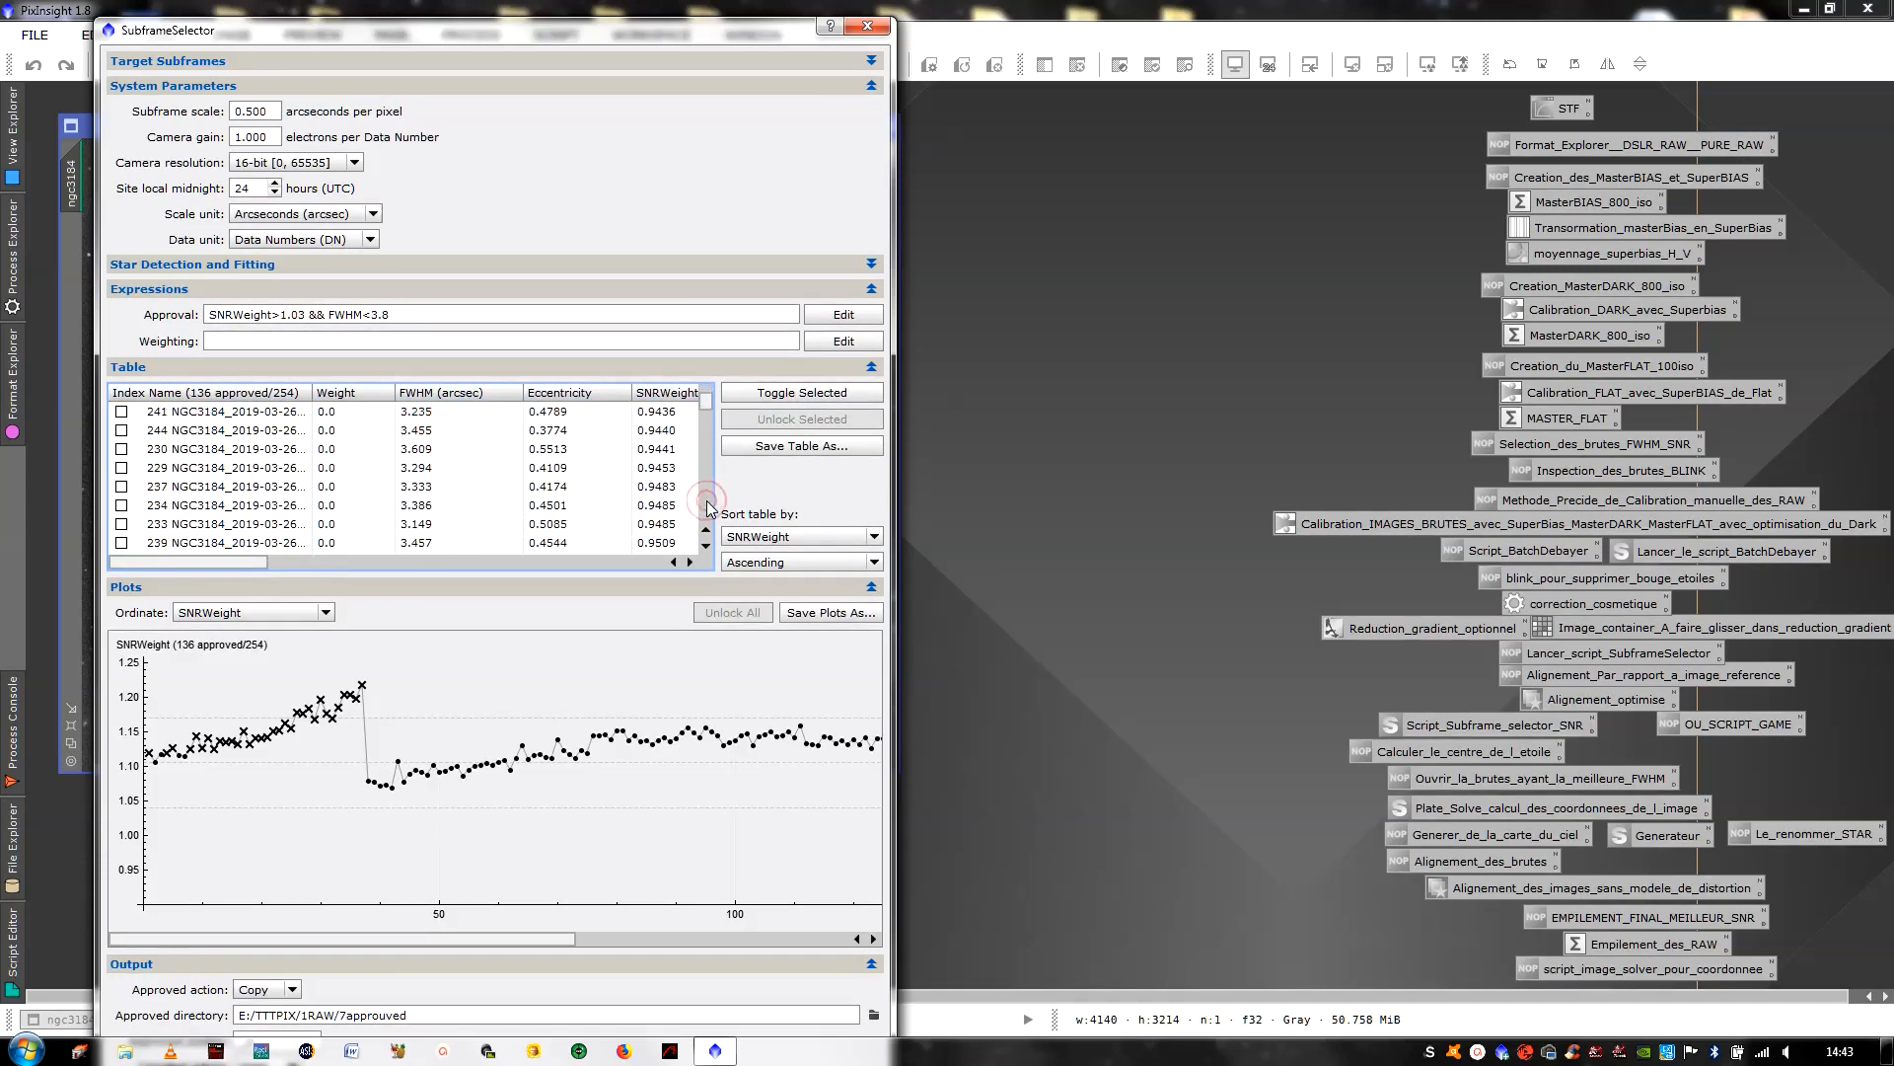
left_click(707, 506)
left_click(706, 506)
left_click(706, 506)
left_click(707, 506)
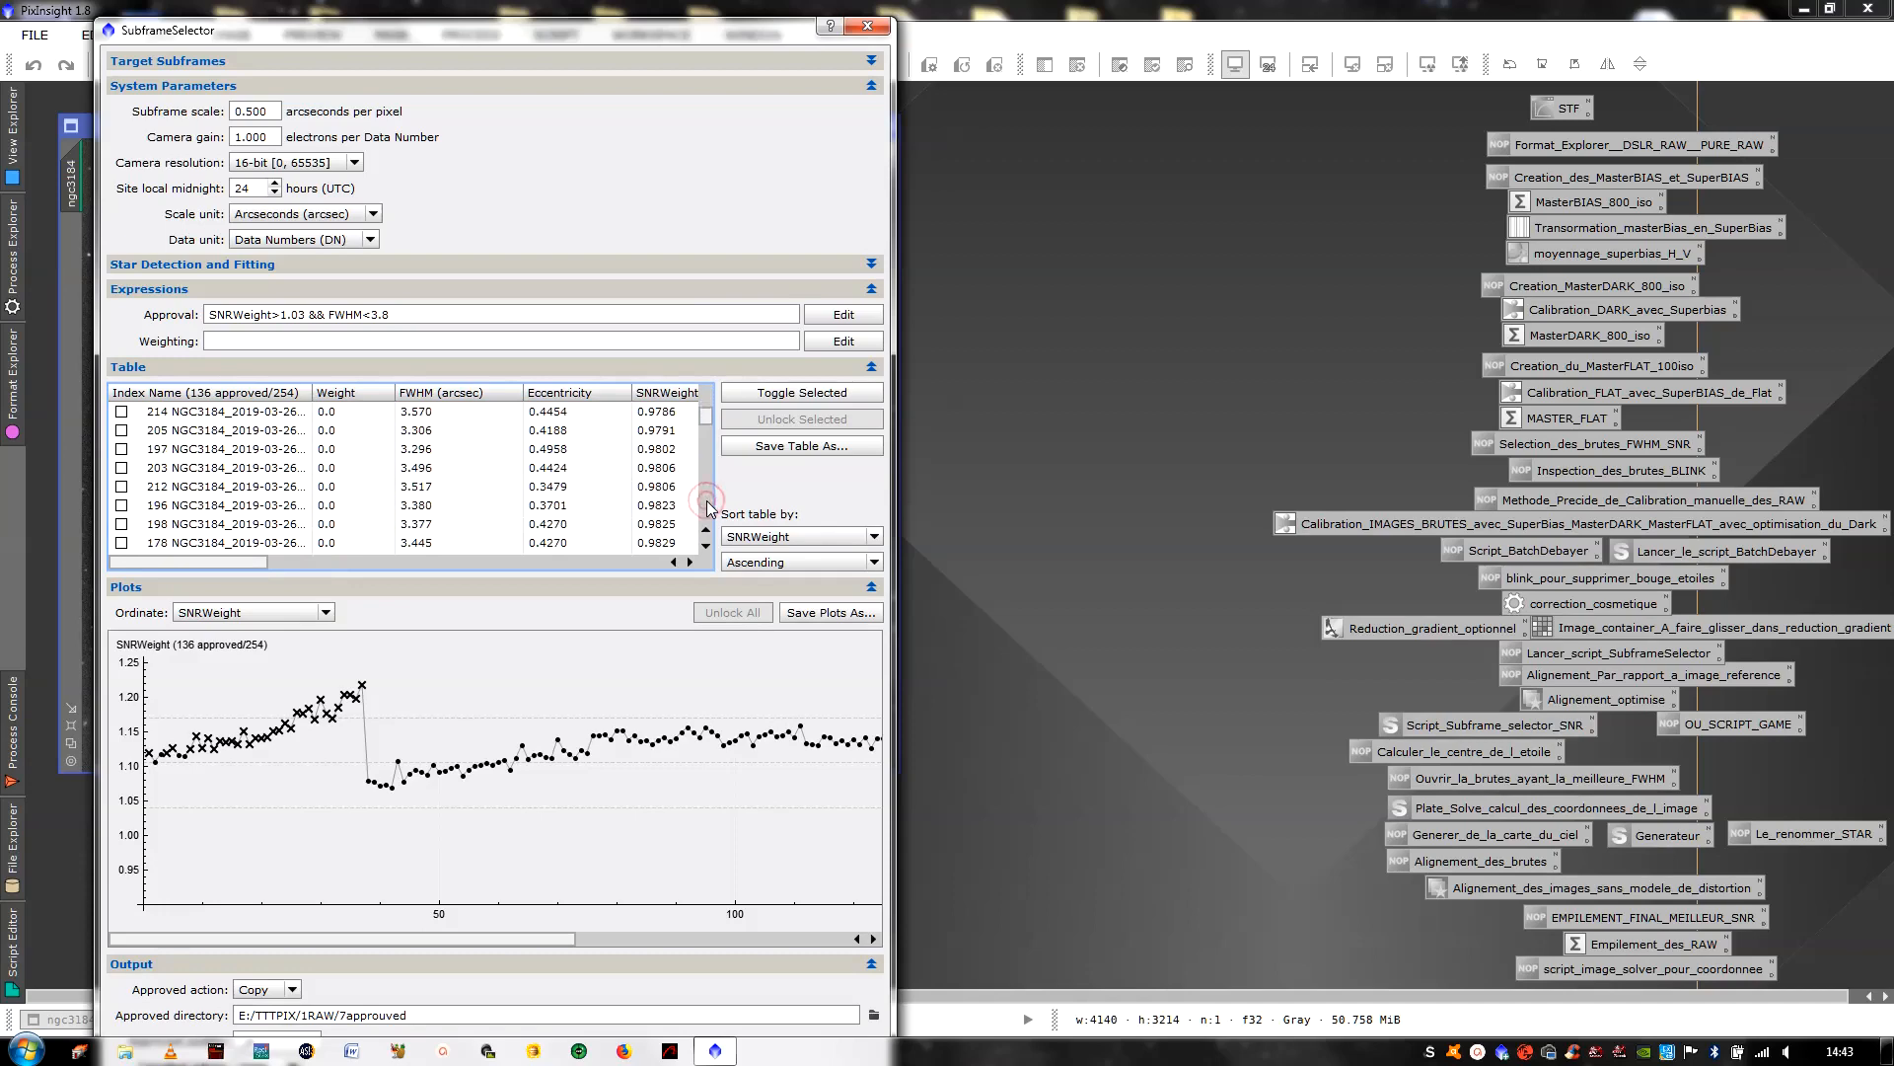
left_click(706, 506)
left_click(707, 506)
left_click(706, 506)
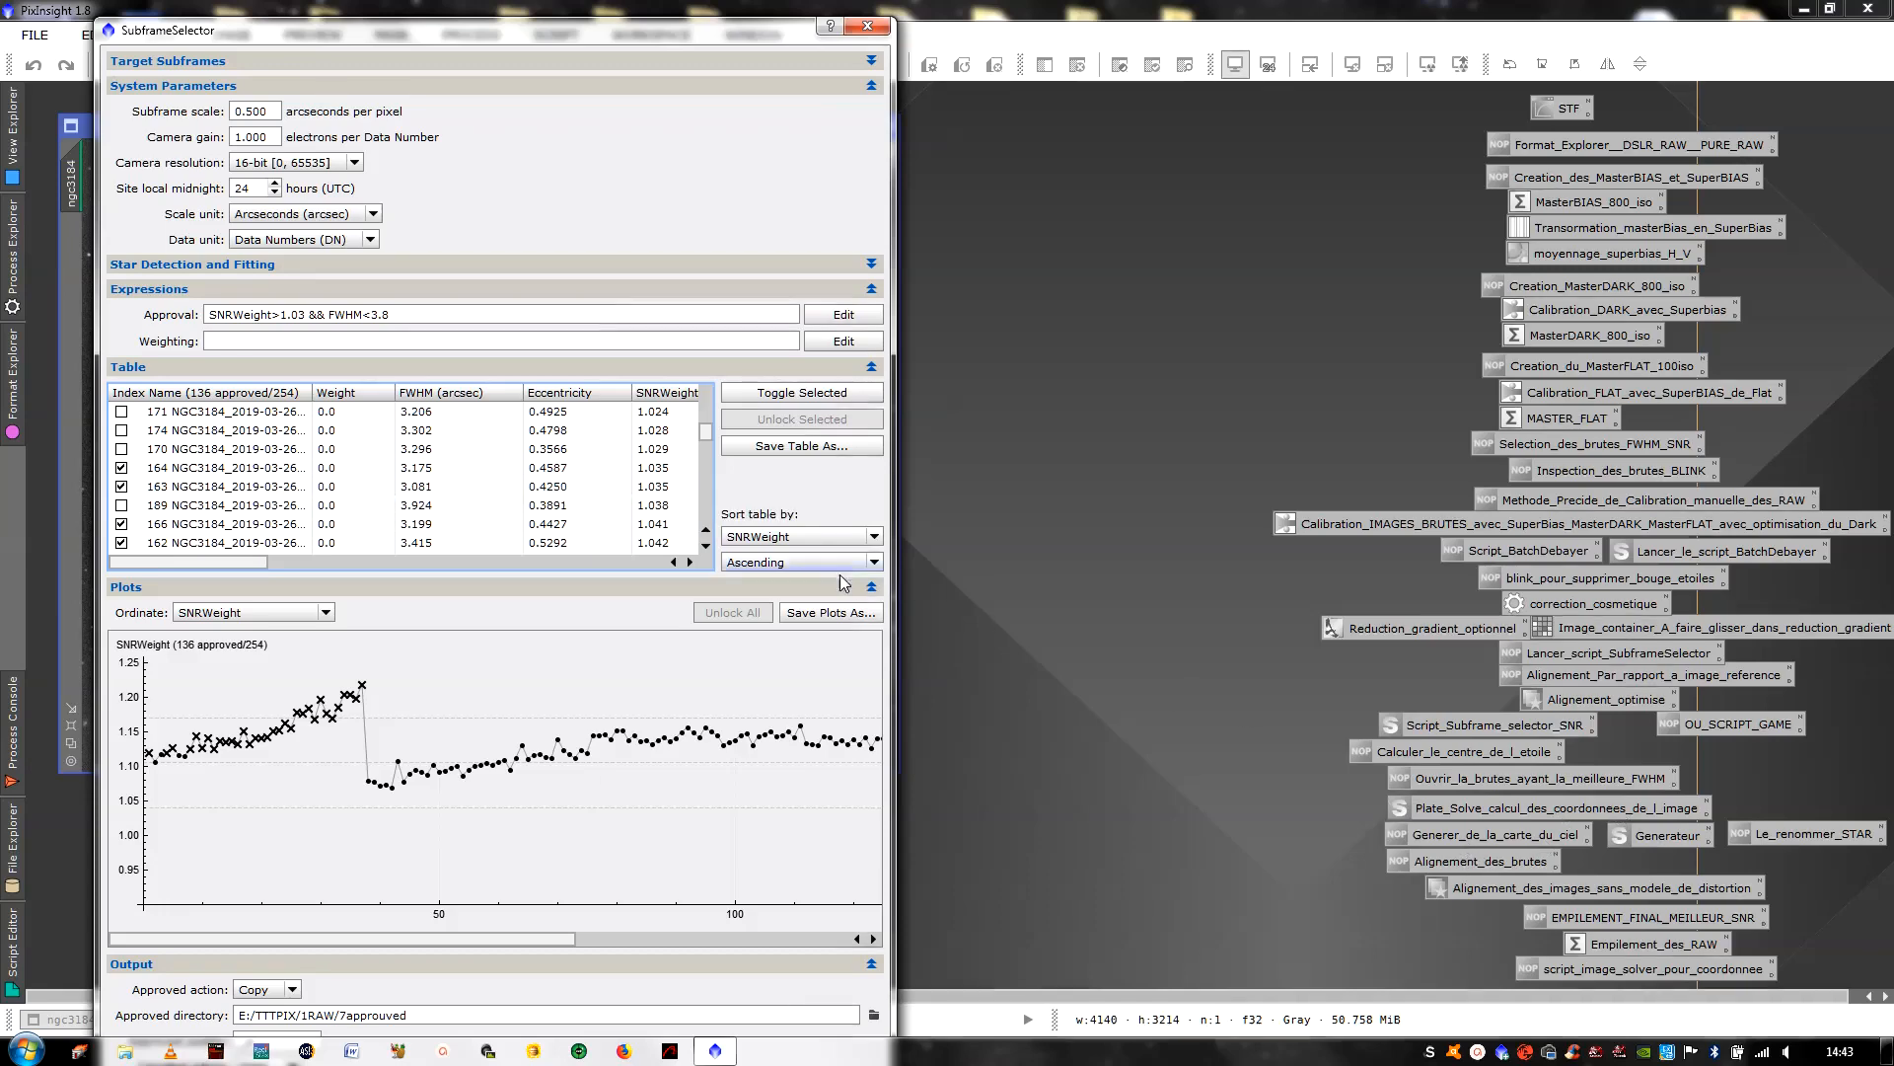
Sort the subframe table by FWHM and go to its first rows
left_click(791, 535)
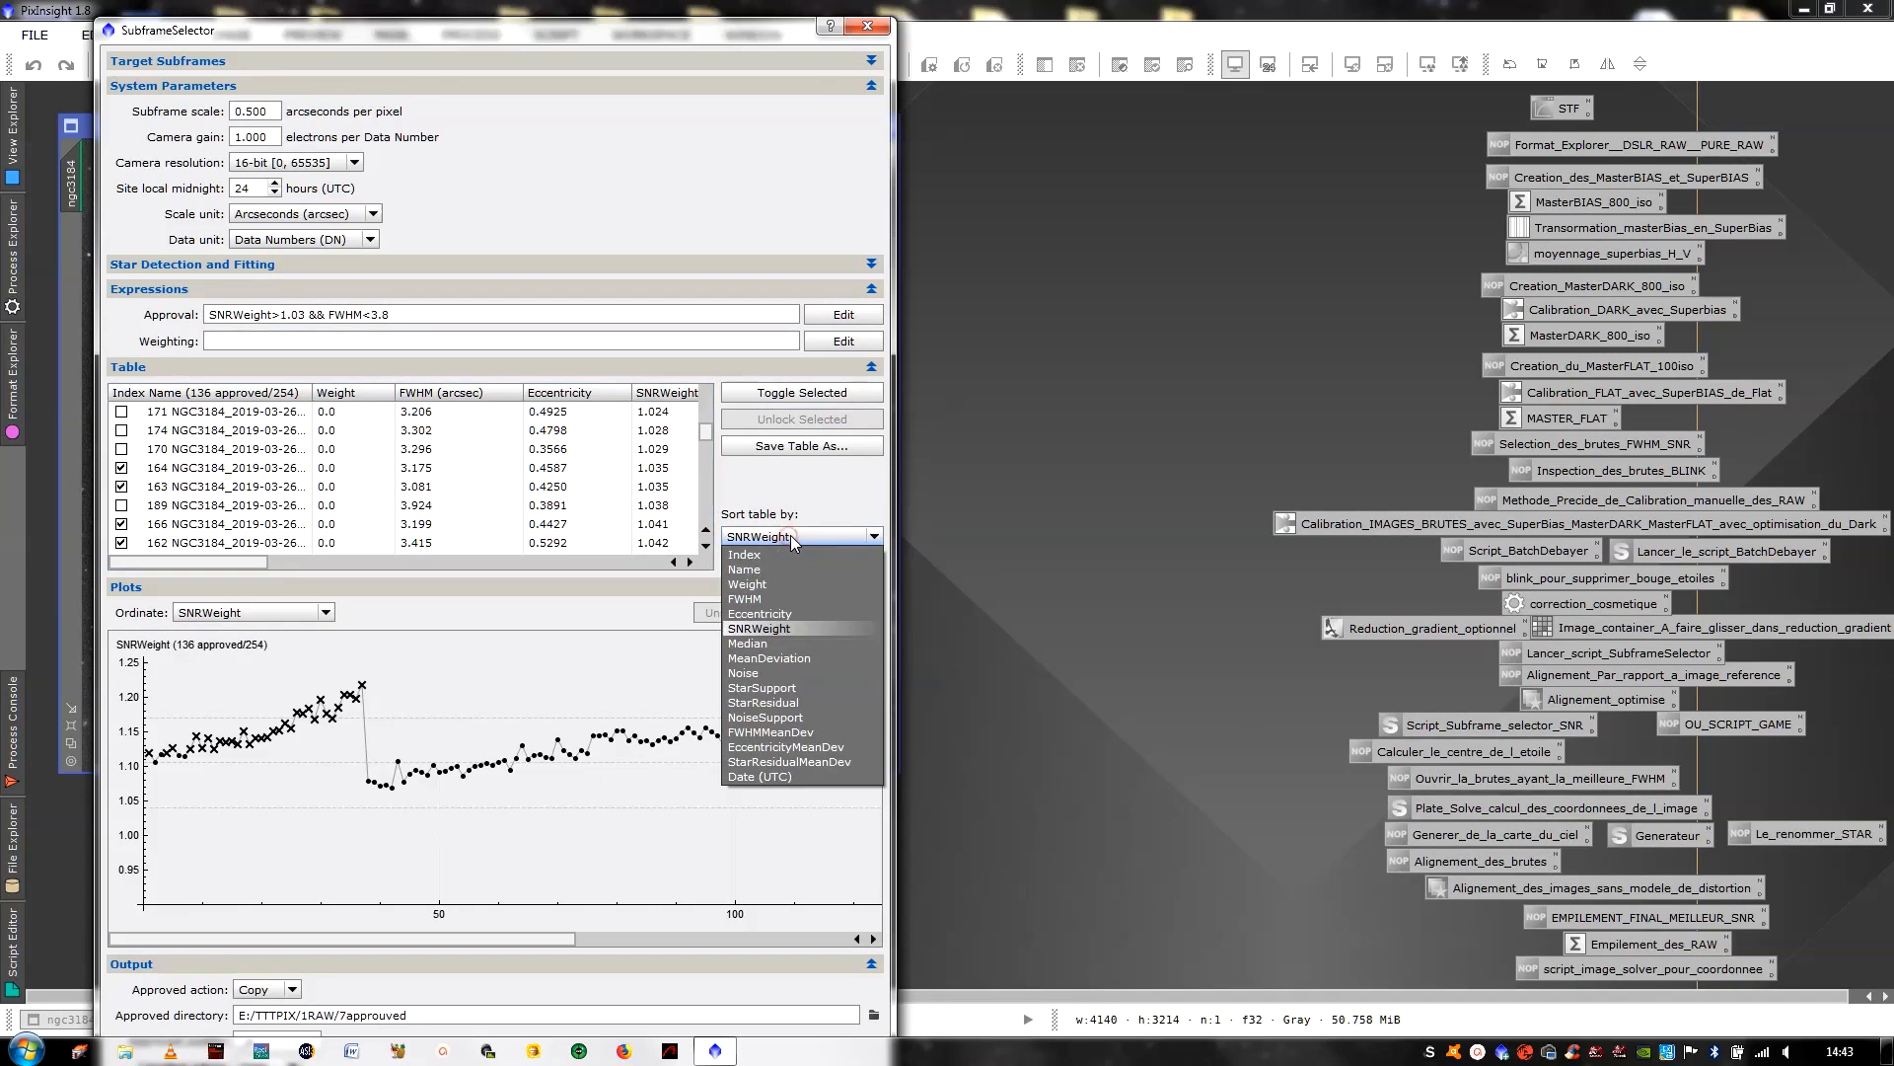
left_click(778, 596)
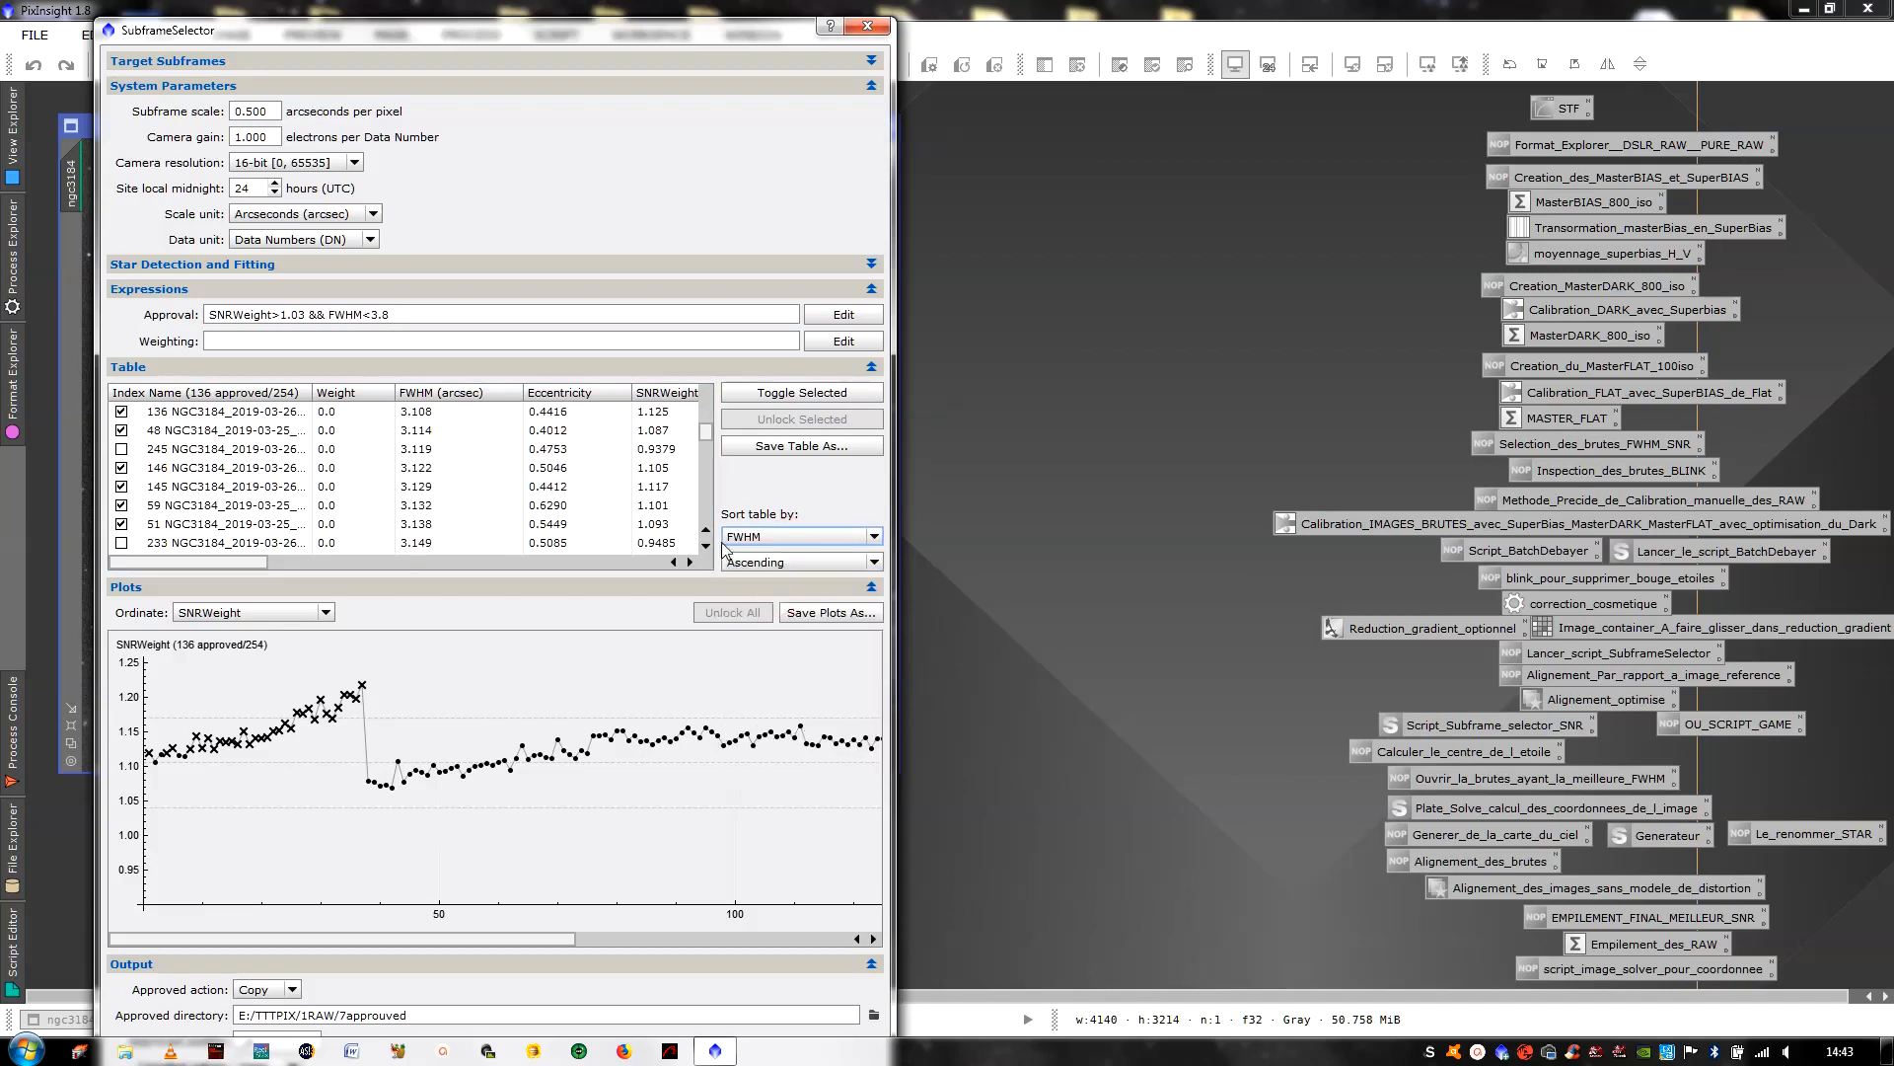
left_click_drag(712, 430, 713, 368)
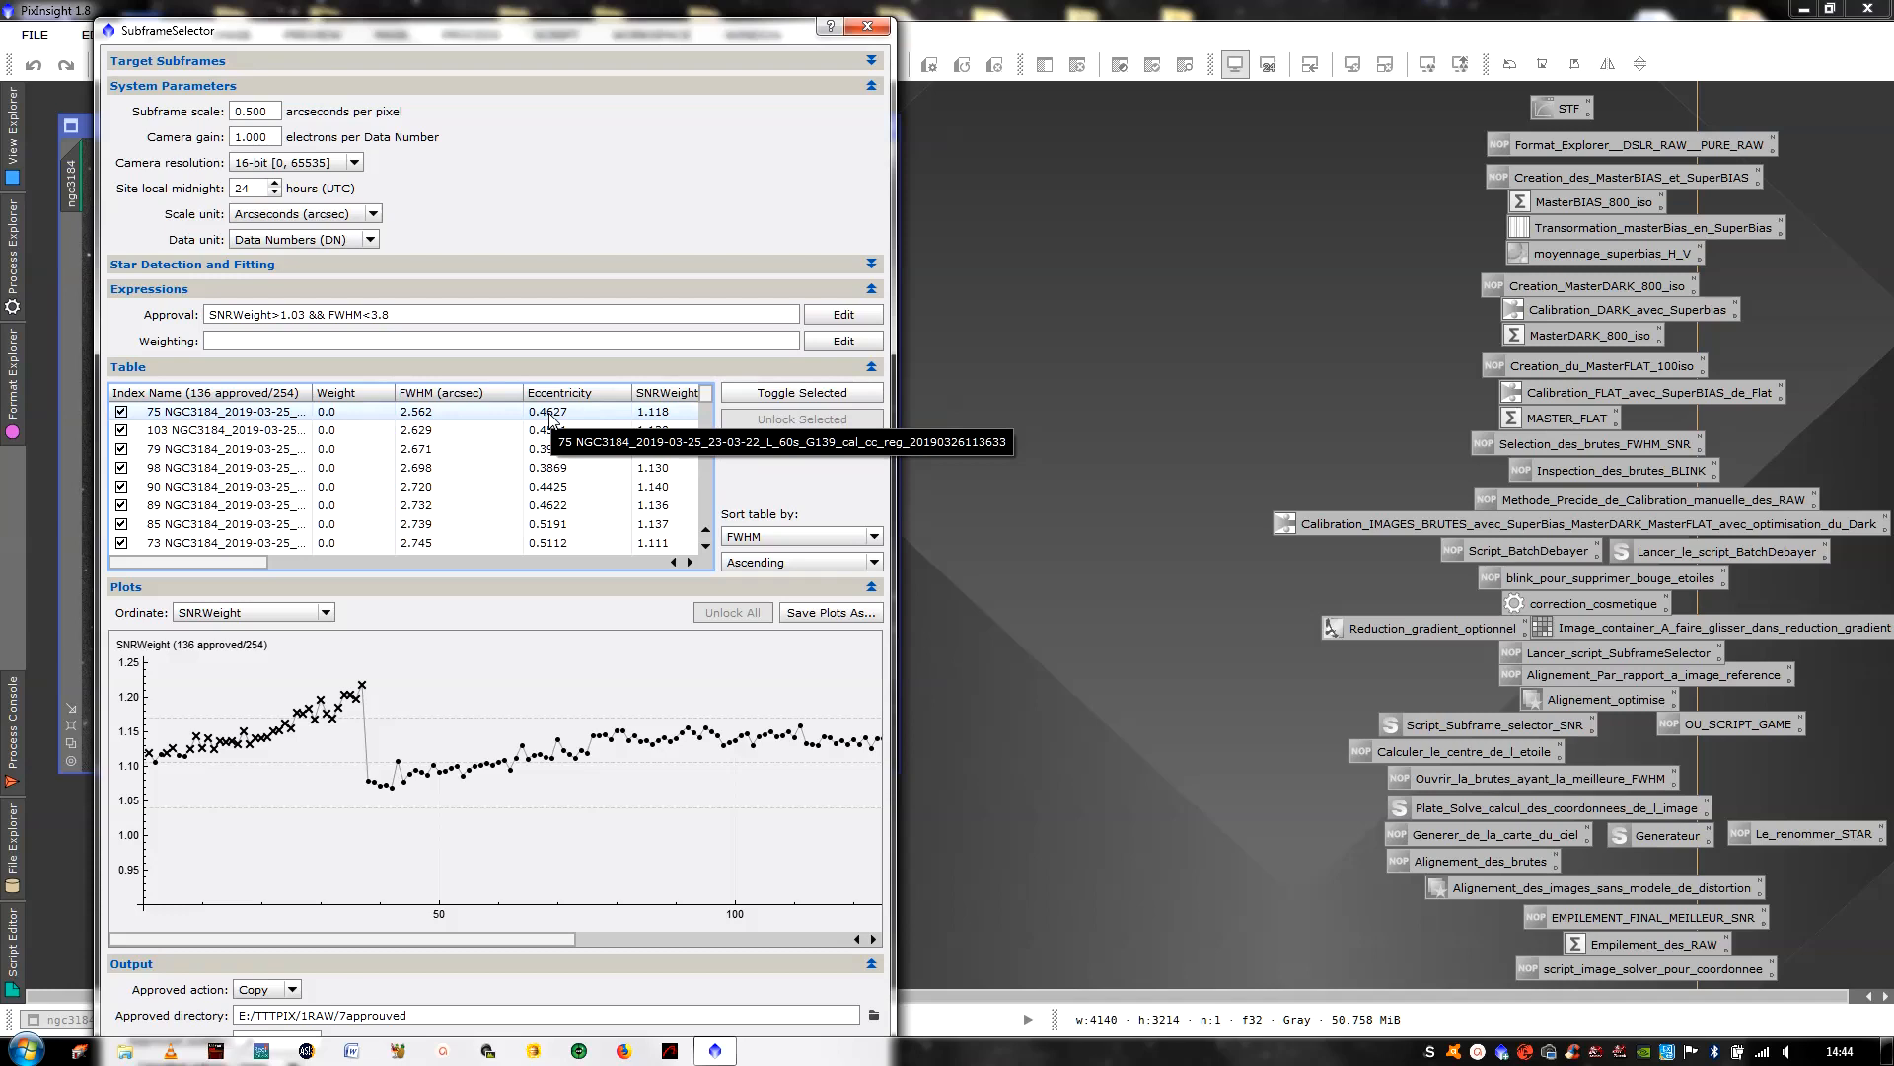
Inspect the Eccentricity plot over the subframes and return the plot's ordinate to FWHM
left_click(255, 612)
left_click(219, 668)
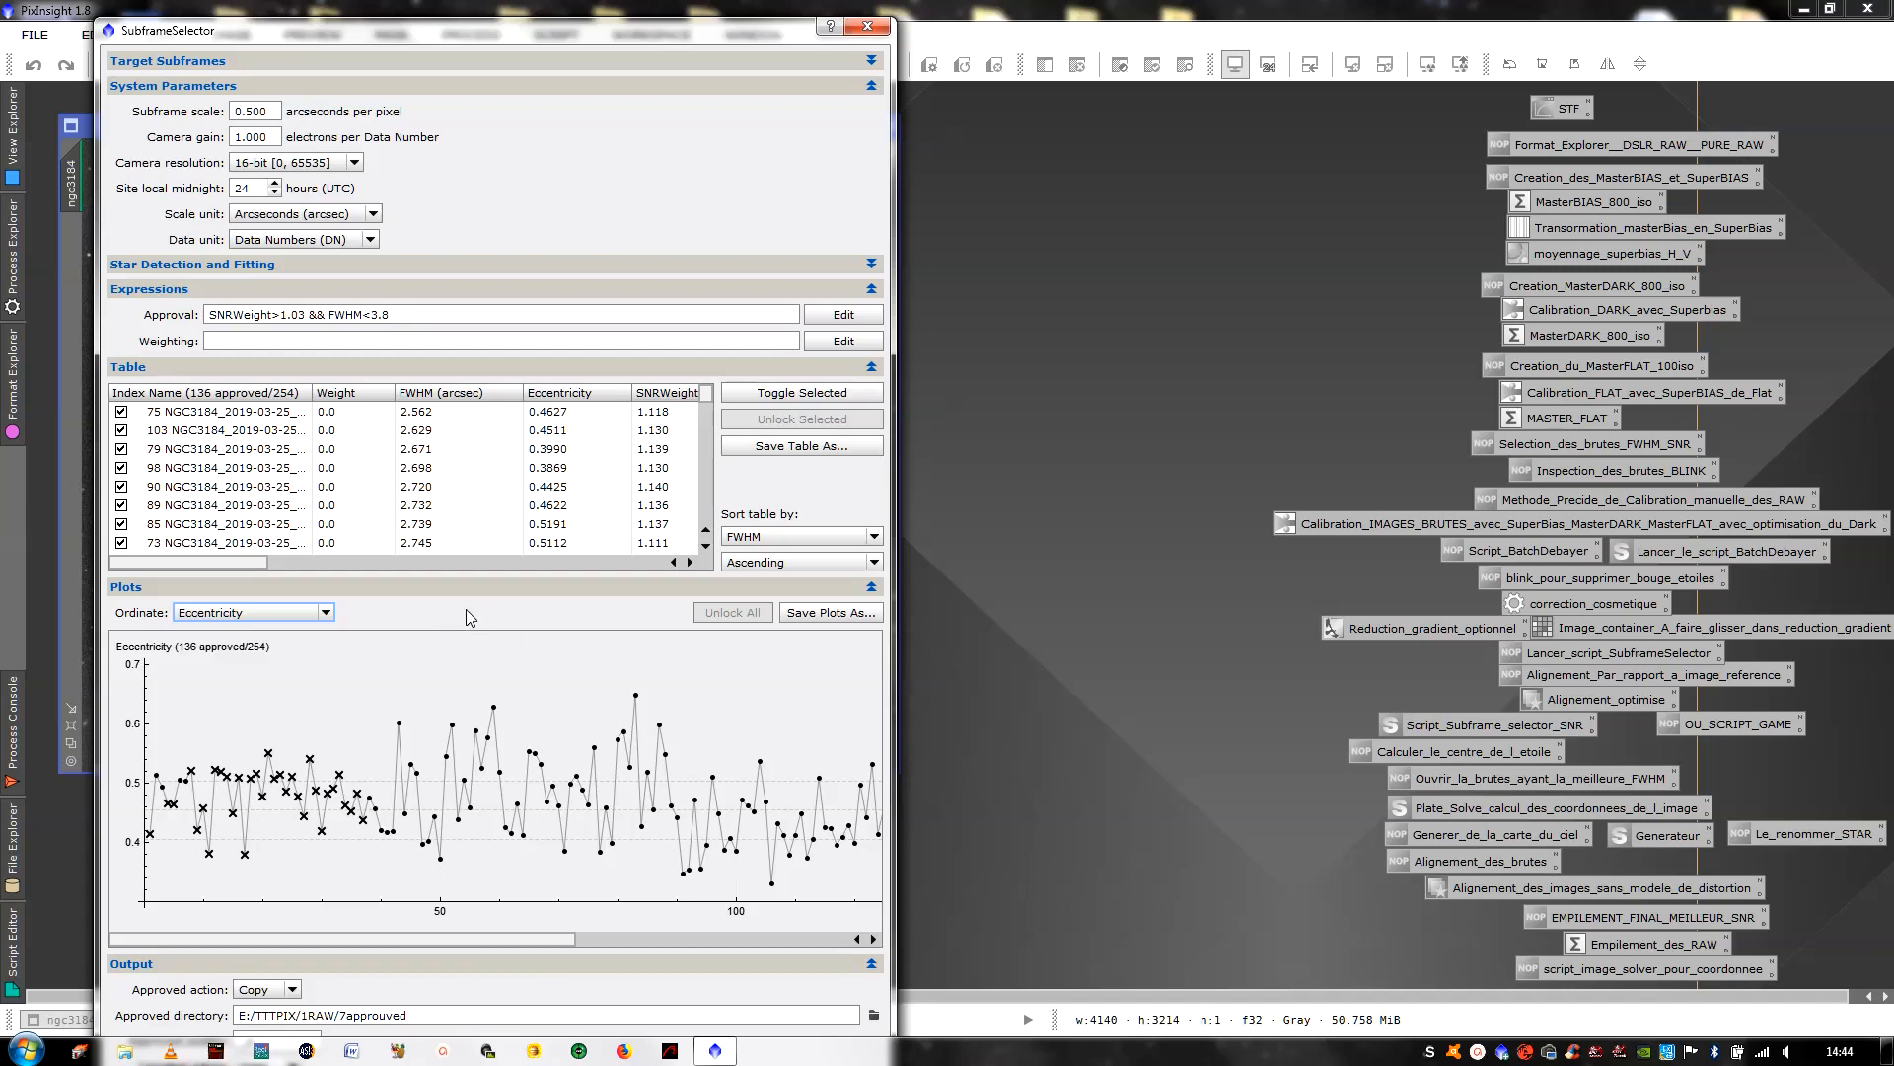
mouse_move(453, 939)
left_mouse_down()
mouse_move(588, 939)
mouse_move(432, 955)
left_mouse_up()
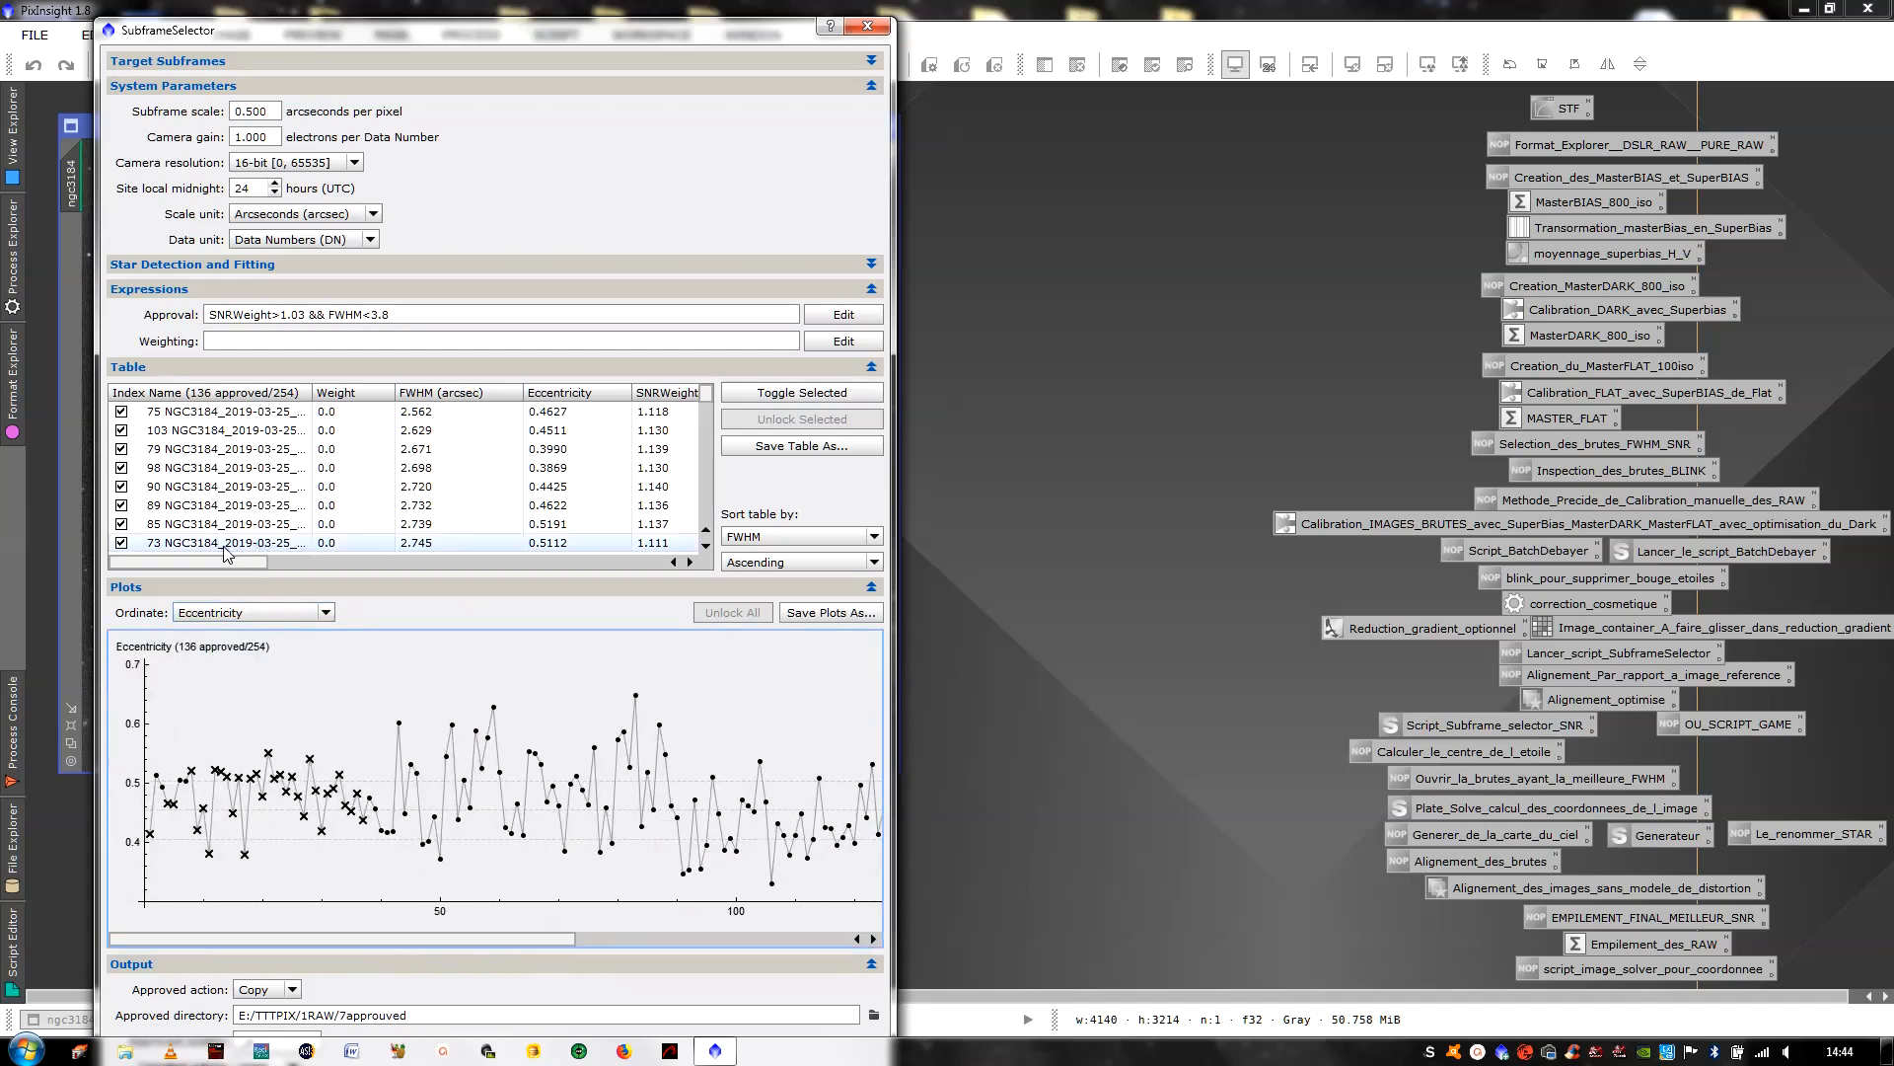
left_click(246, 613)
left_click(231, 644)
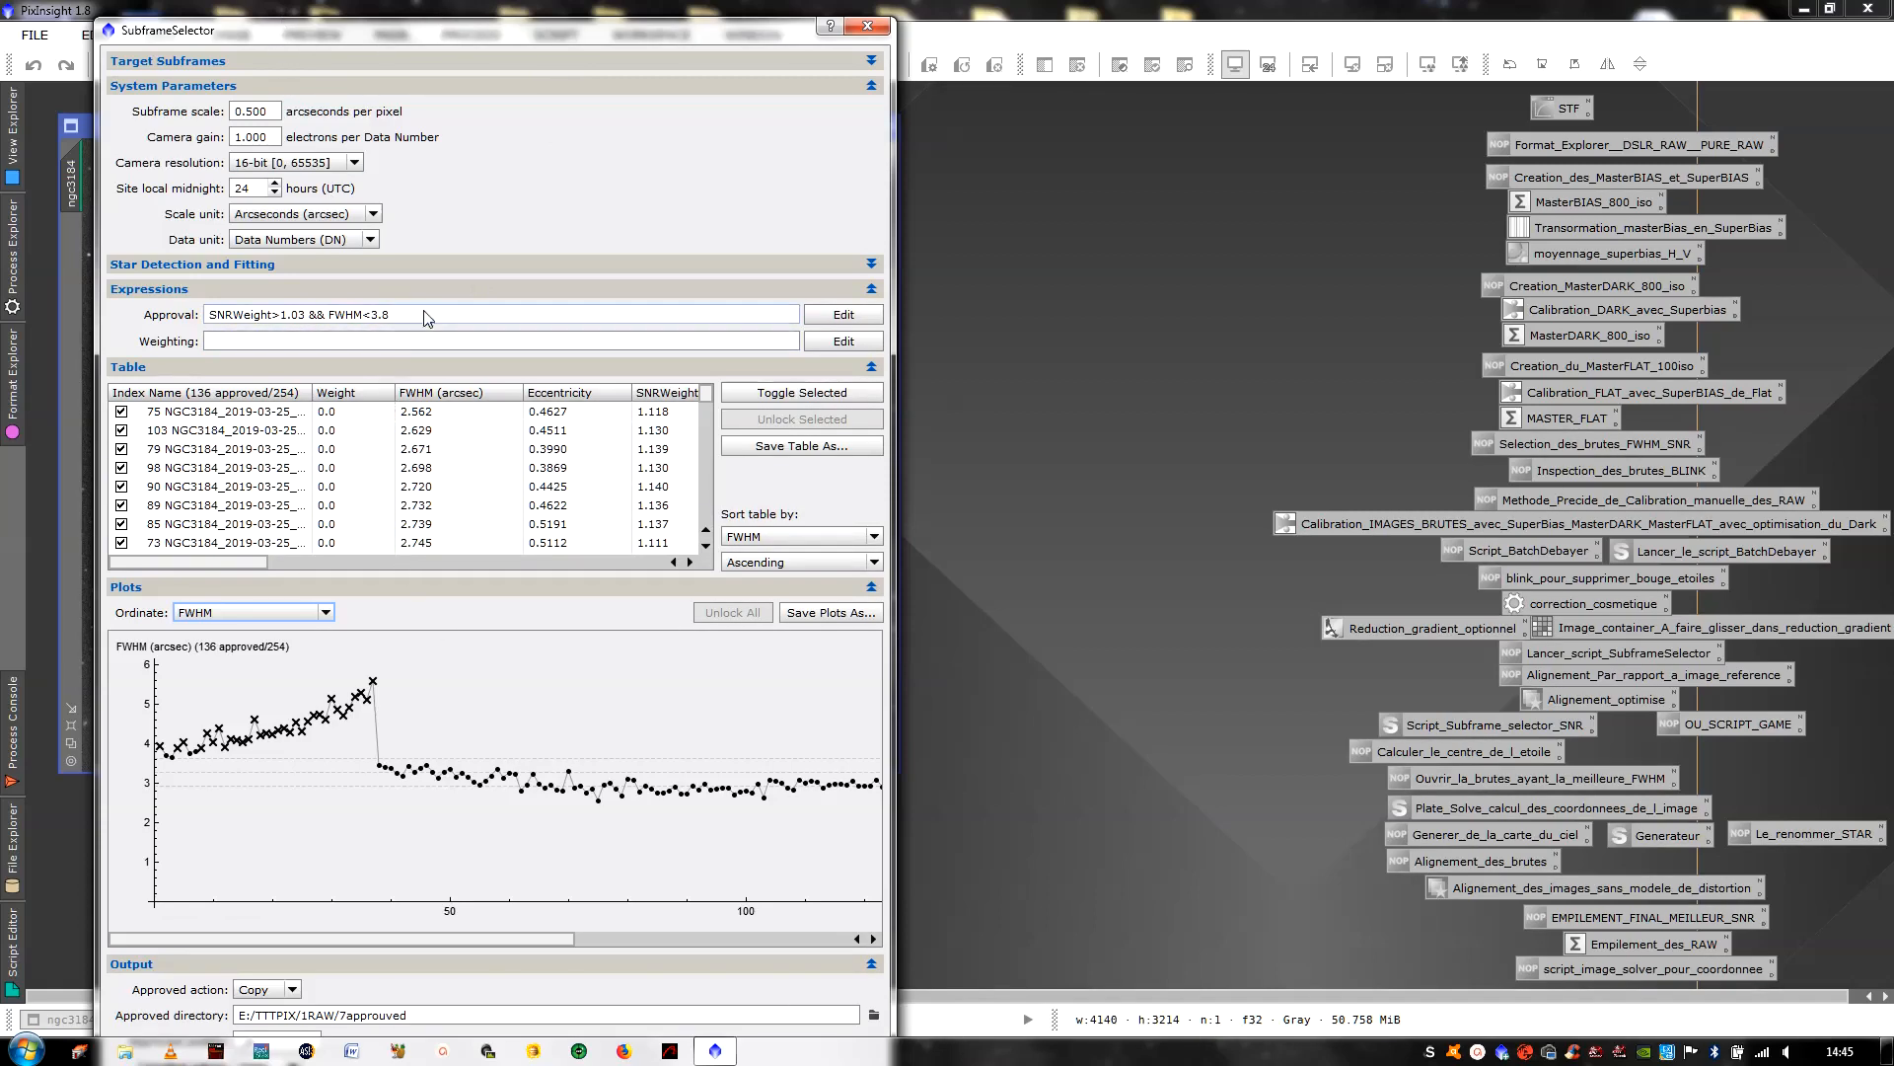
Switch to Firefox, open the 2018/04/12 SUBFRAME SELECTOR article, and find its complete weighting equation
left_click(624, 1052)
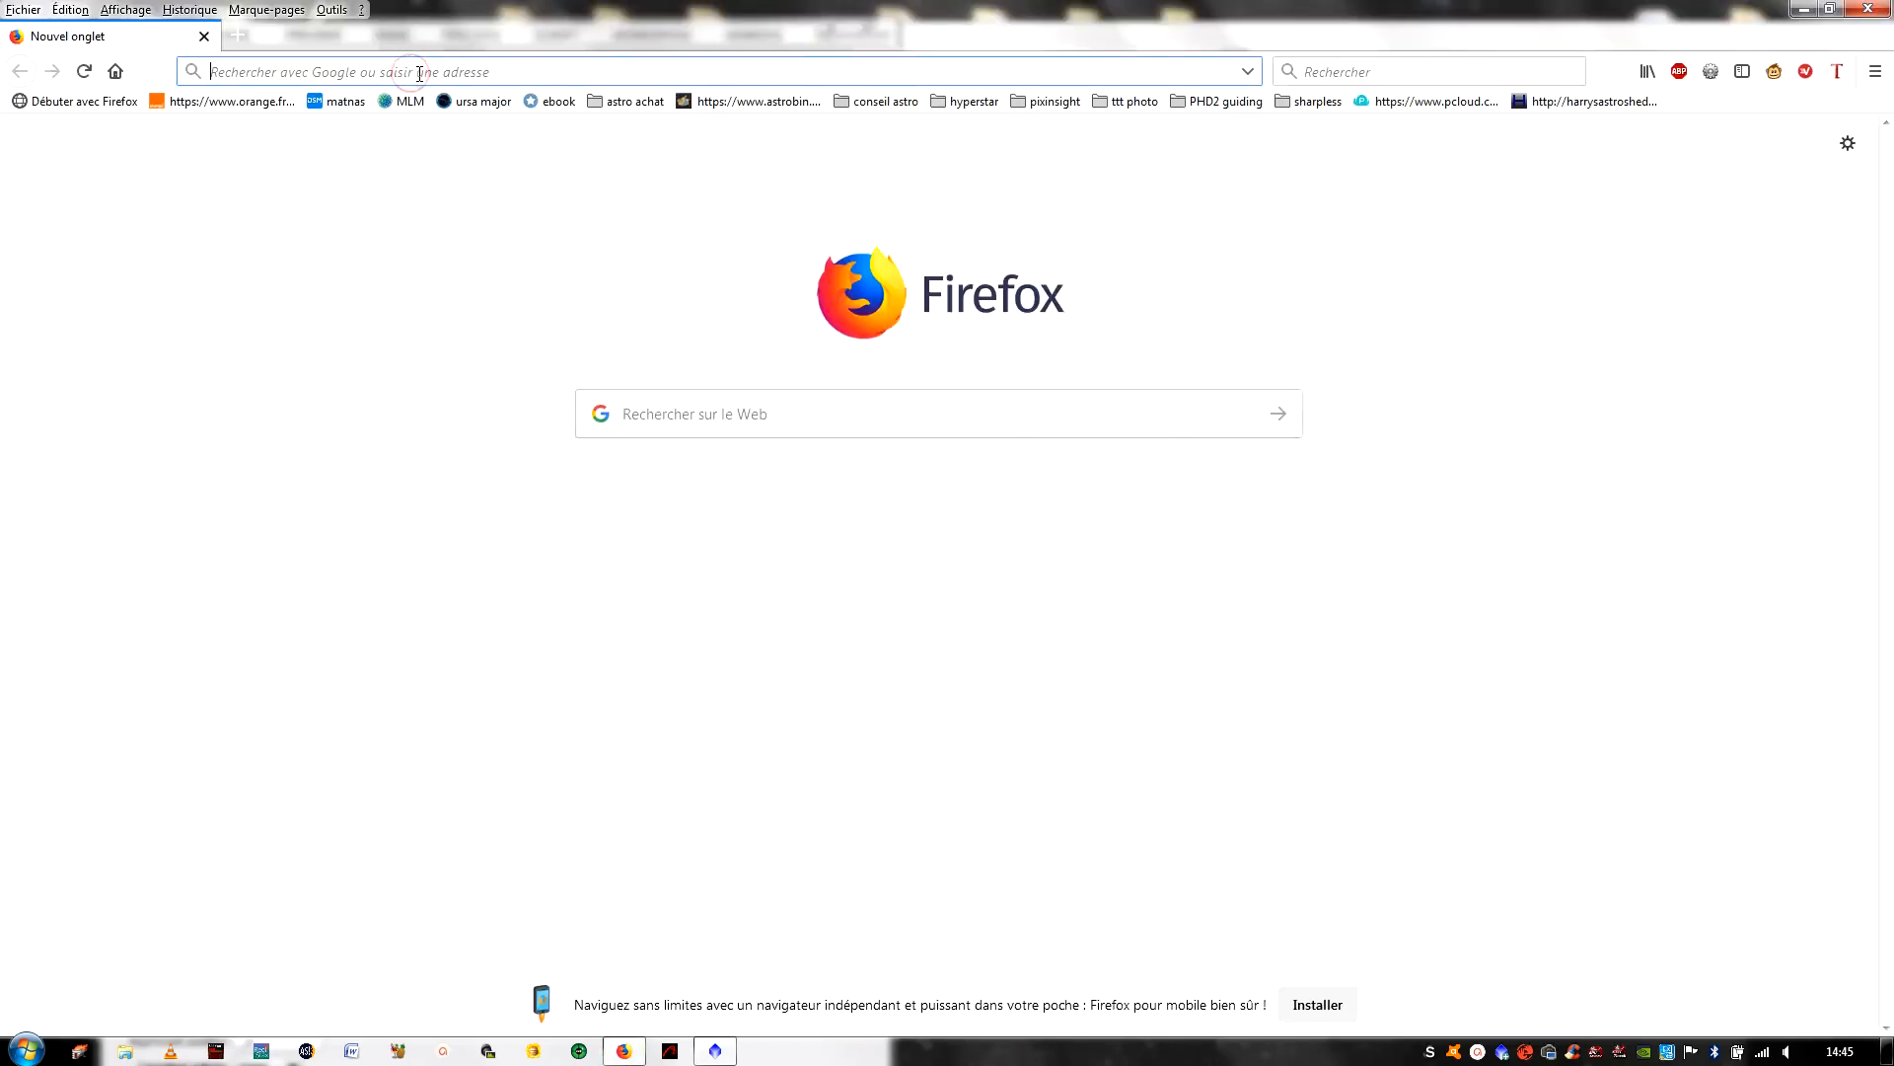
type("tommasorubechi.it/")
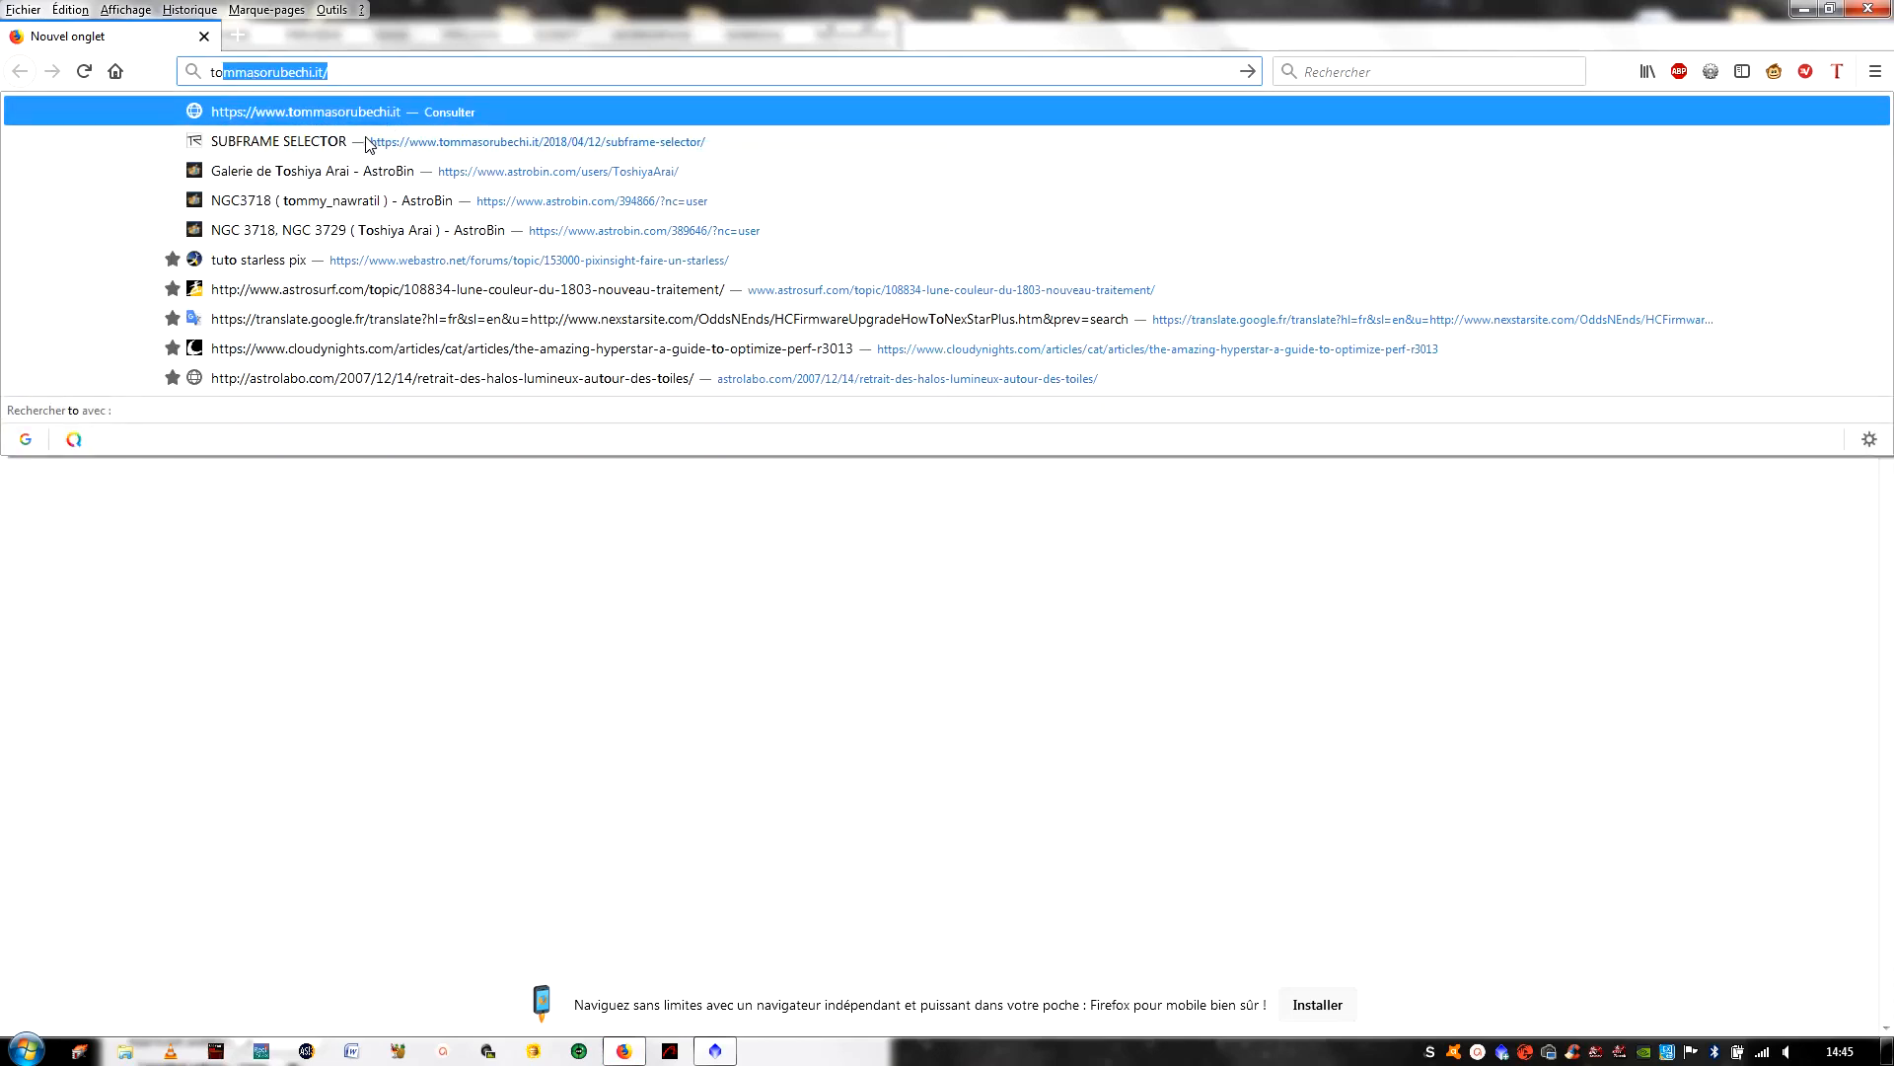
left_click(340, 141)
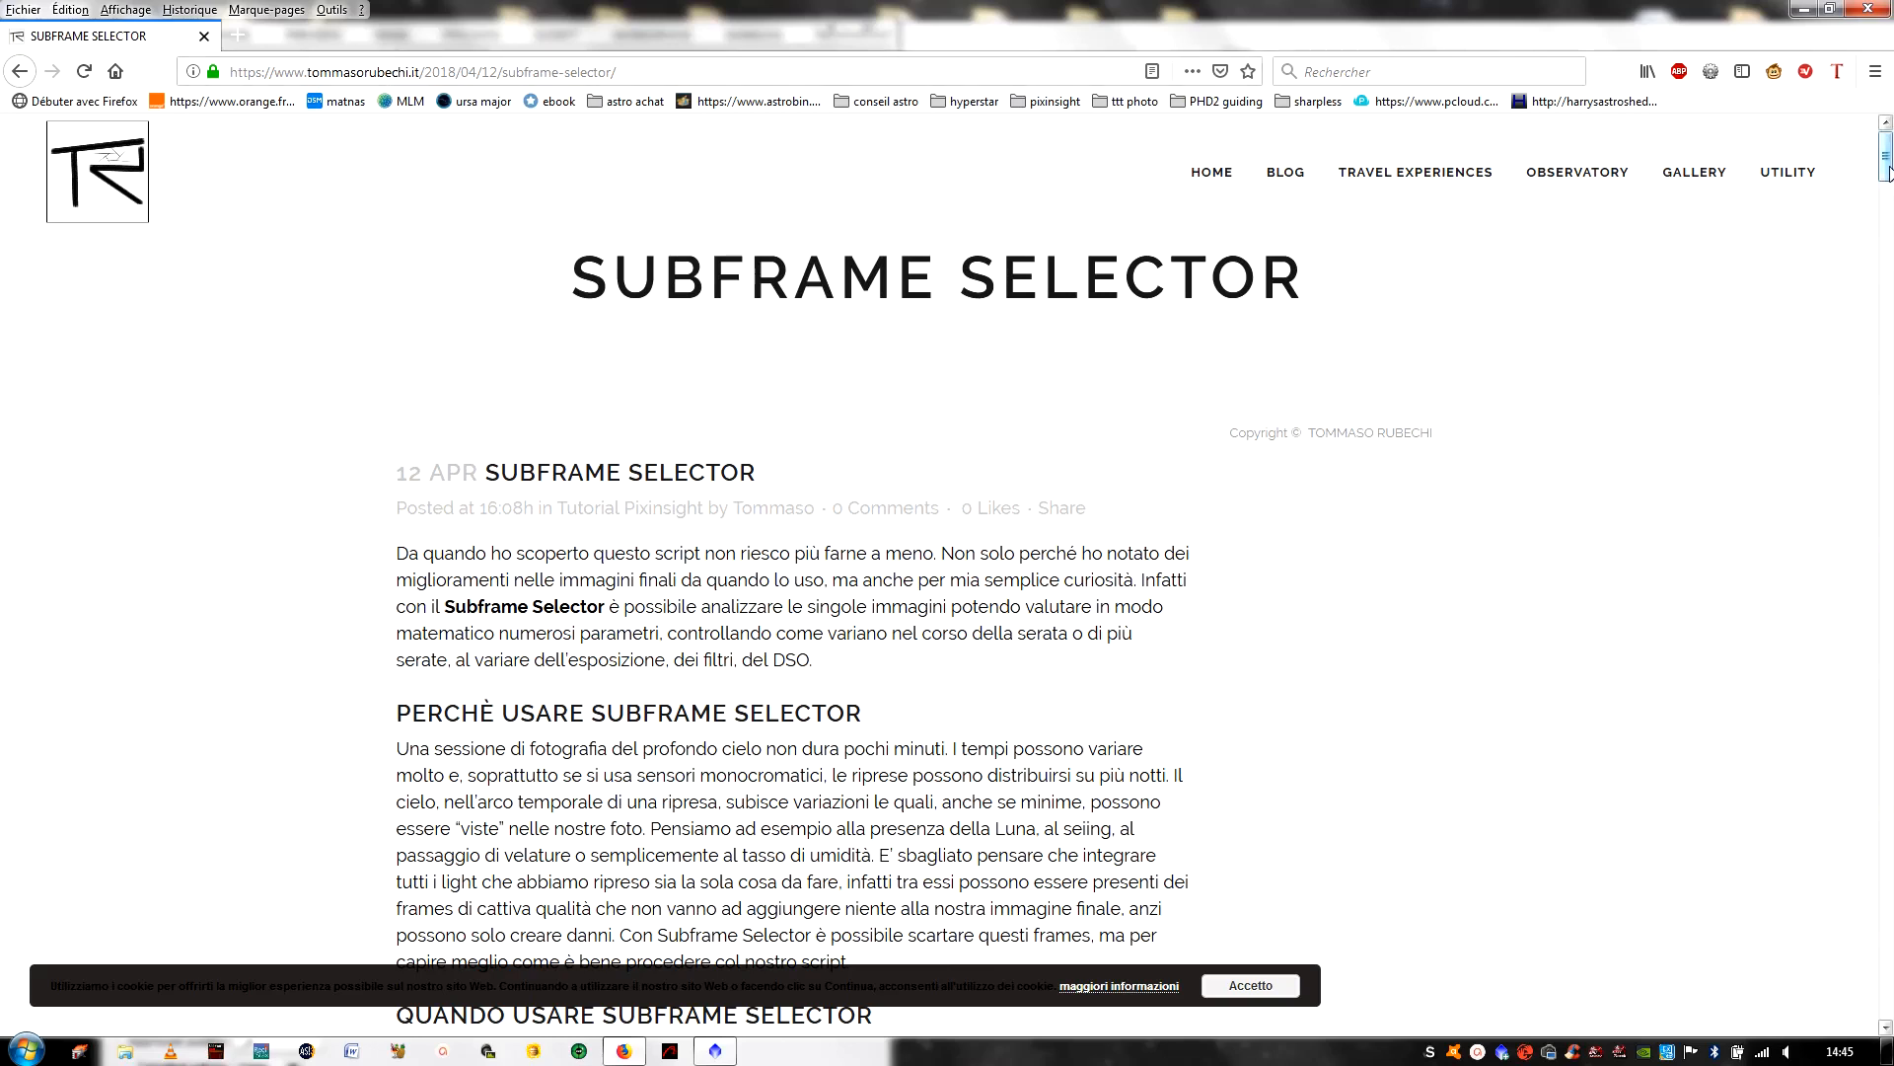
left_click_drag(1885, 150, 1886, 513)
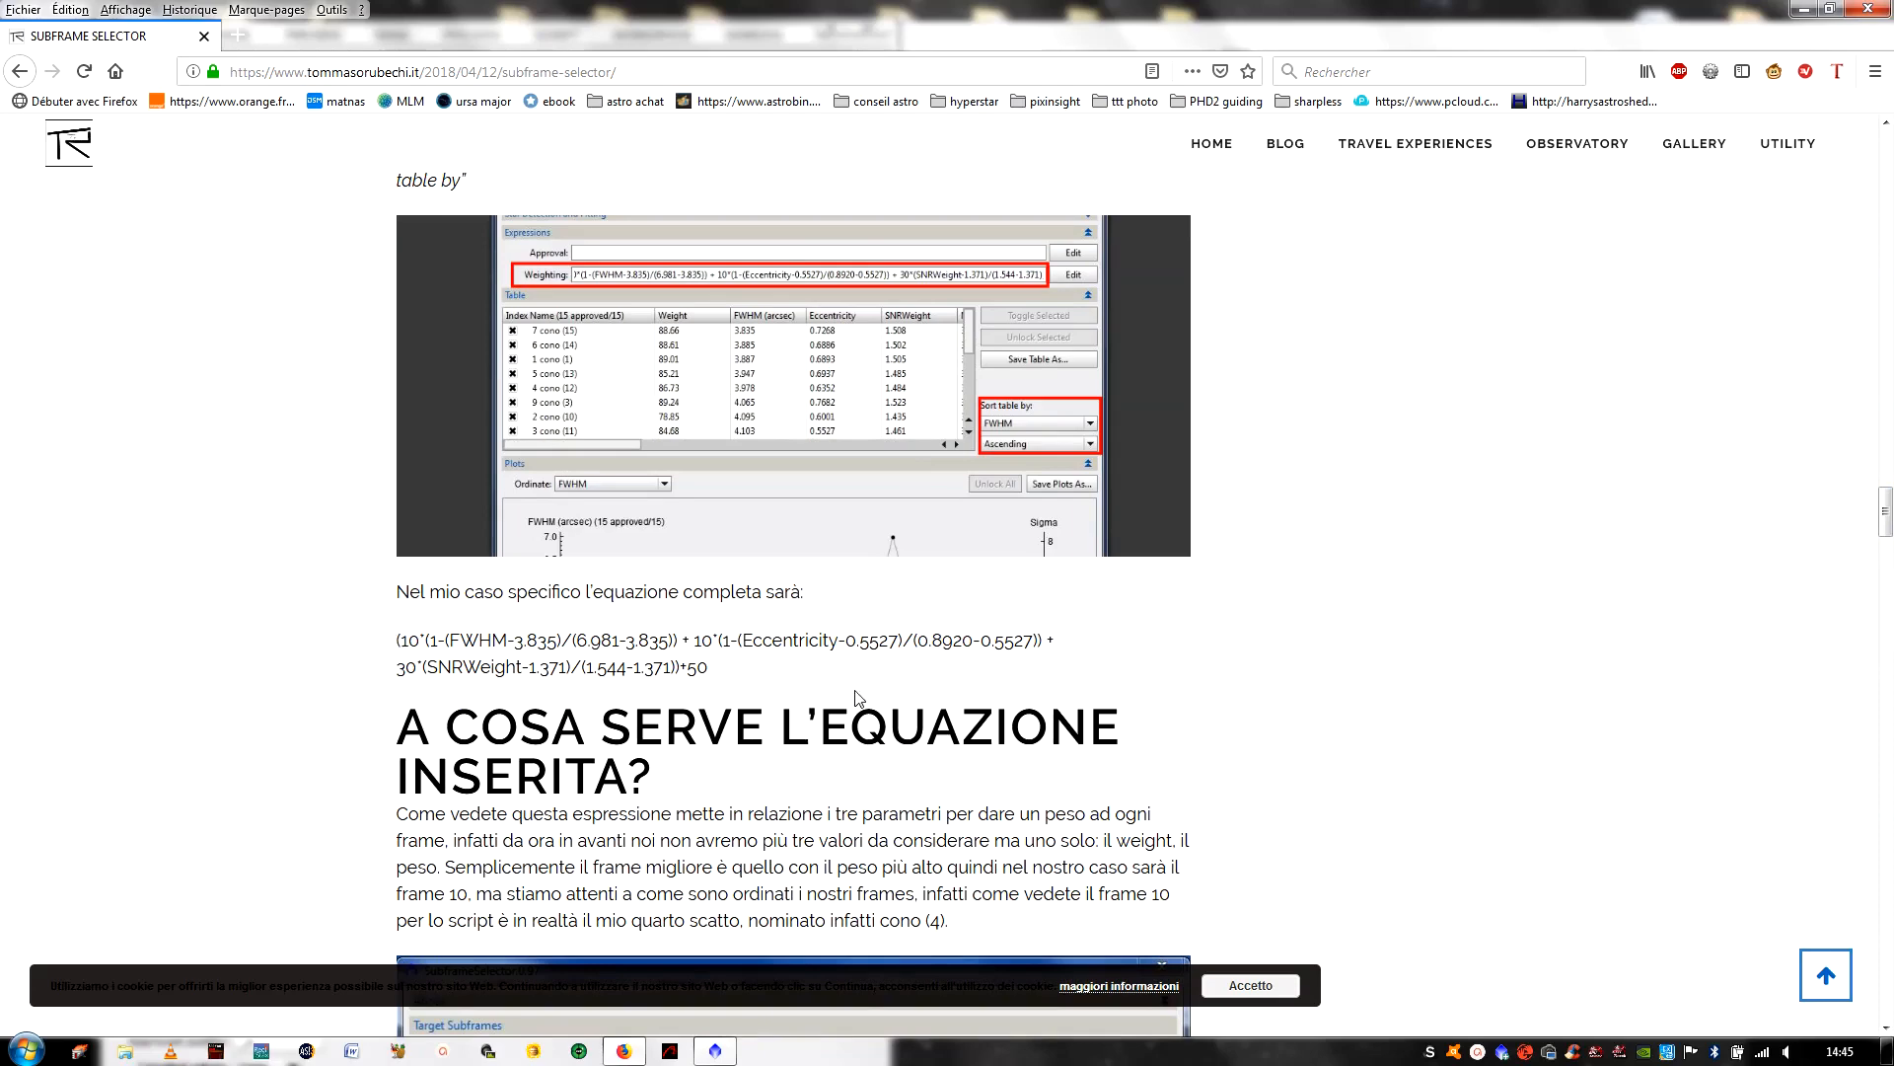
Copy the article's complete equation from (10*(1-(FWHM-3.835) through +50 into SubframeSelector's Weighting expression in PixInsight, and close the browser
mouse_move(396, 640)
left_mouse_down()
mouse_move(786, 637)
mouse_move(663, 675)
mouse_move(399, 636)
left_mouse_up()
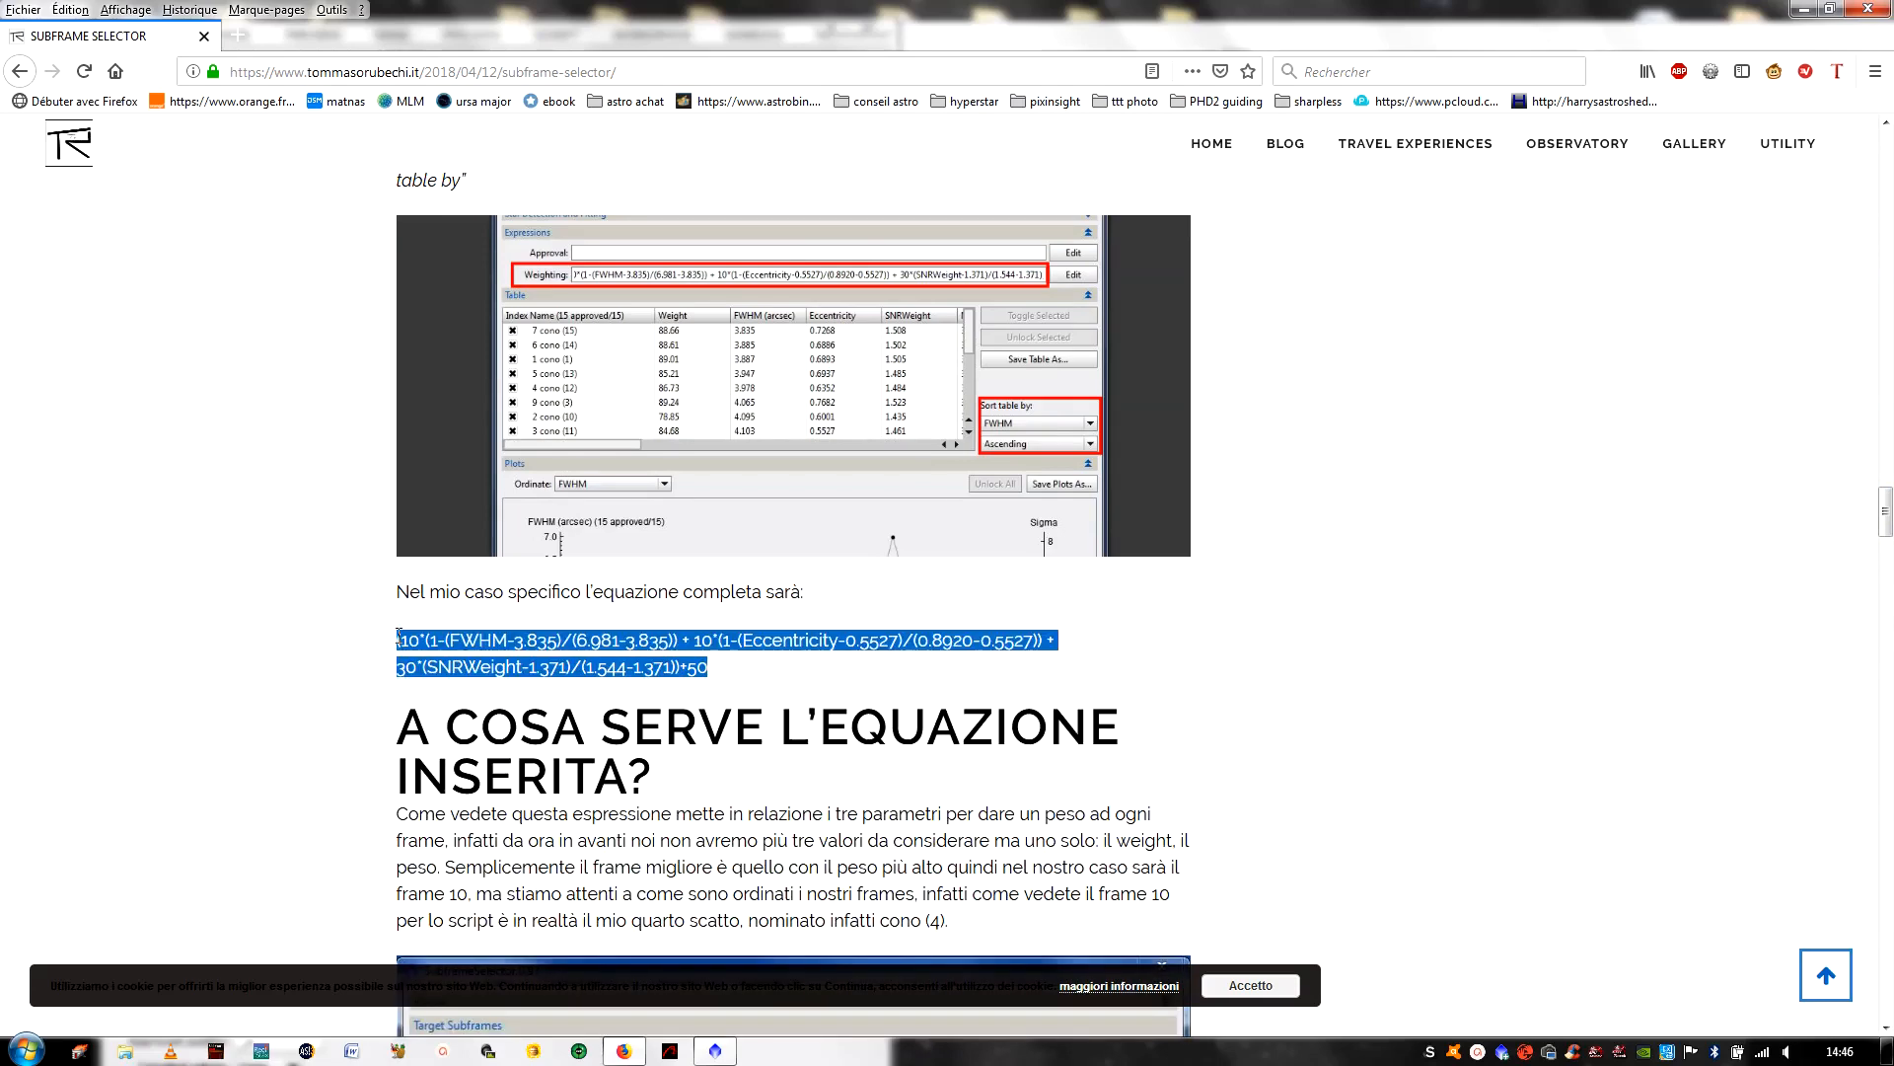
right_click(418, 636)
left_click(467, 661)
left_click(716, 1051)
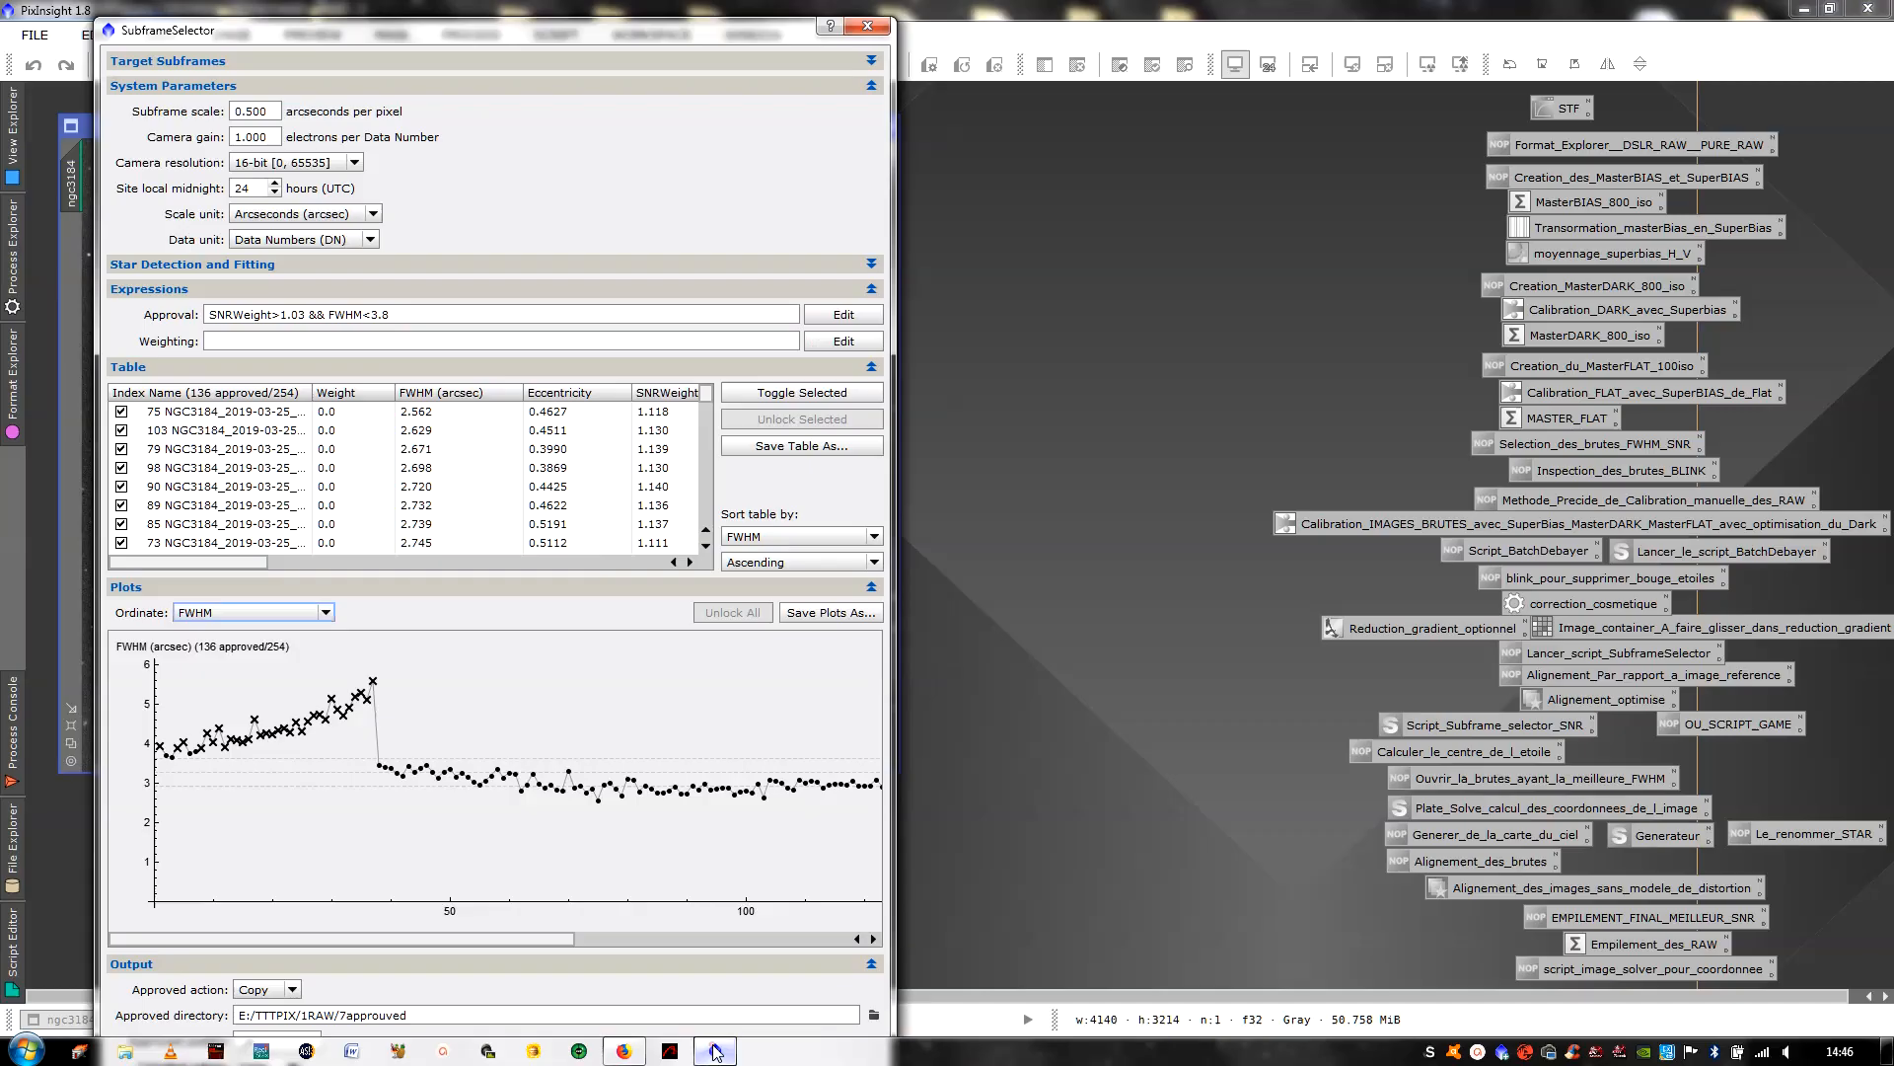
left_click(335, 341)
right_click(303, 336)
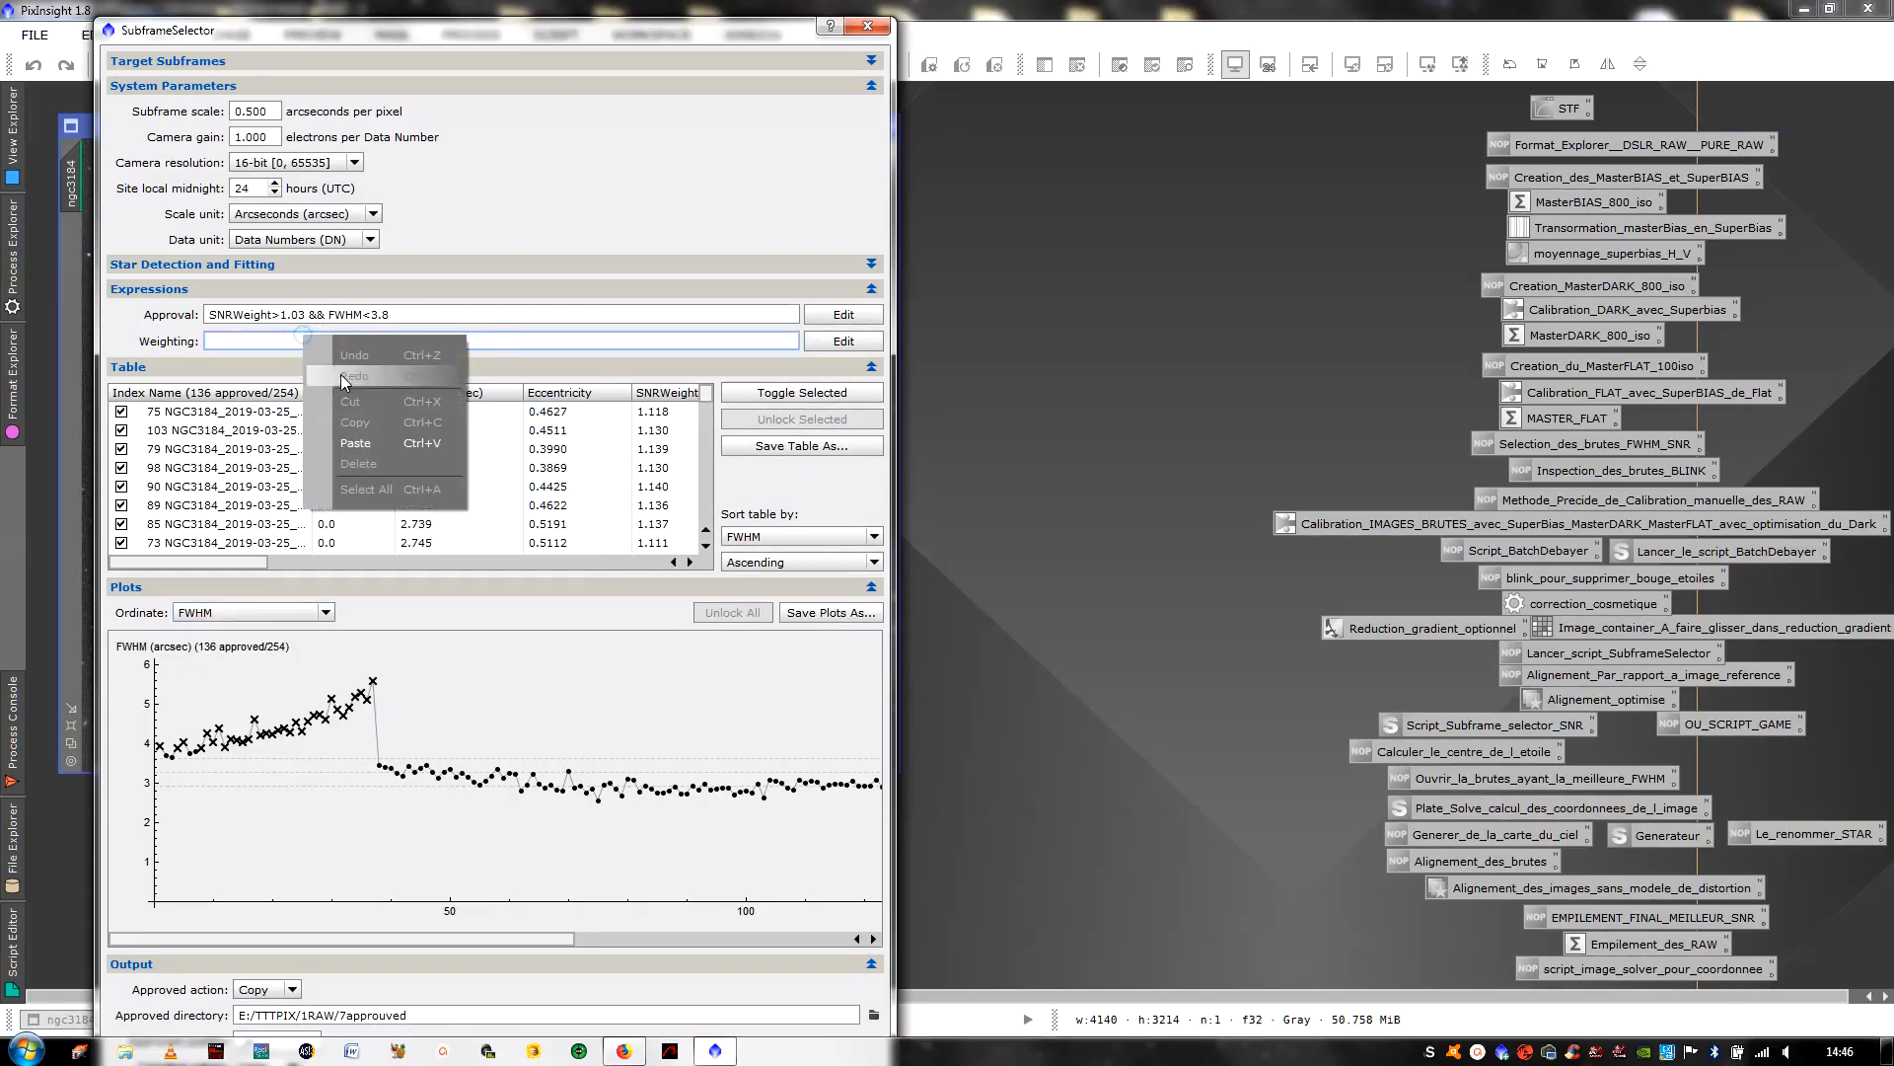
left_click(363, 445)
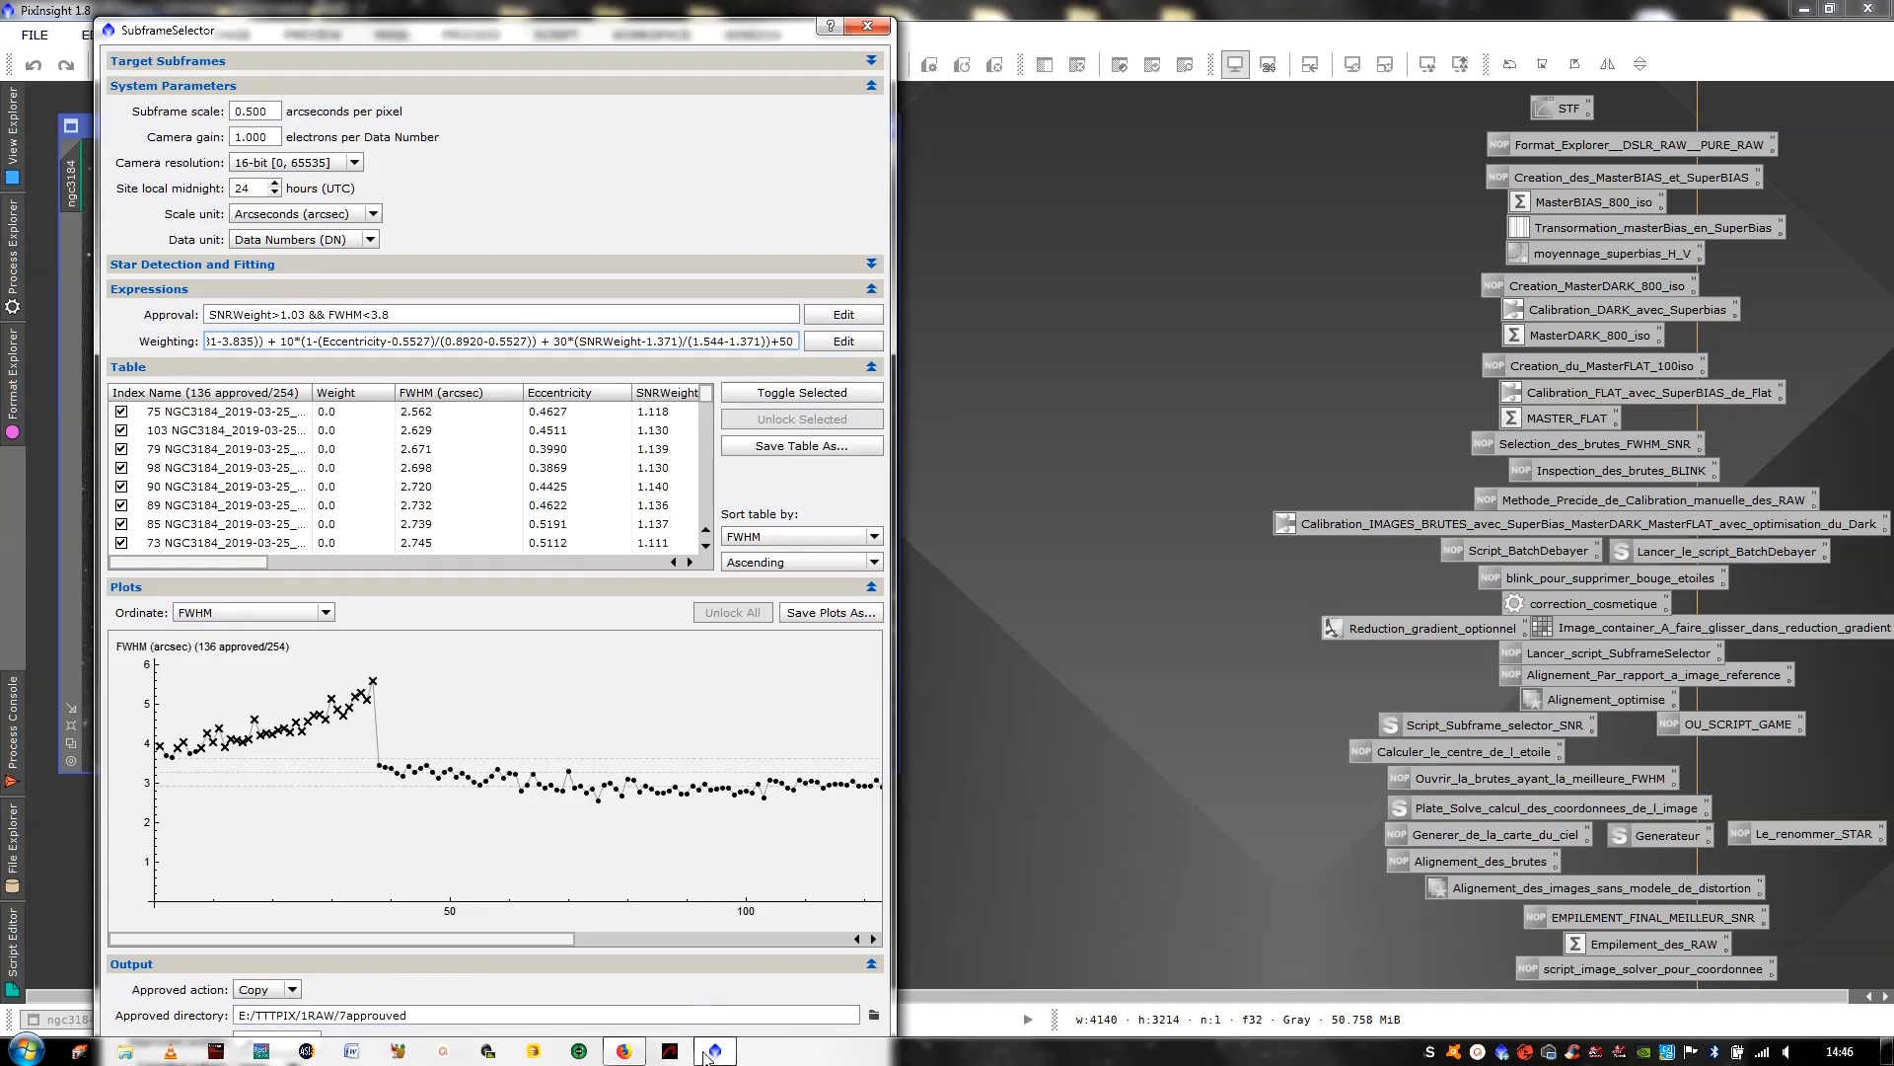
left_click(624, 1050)
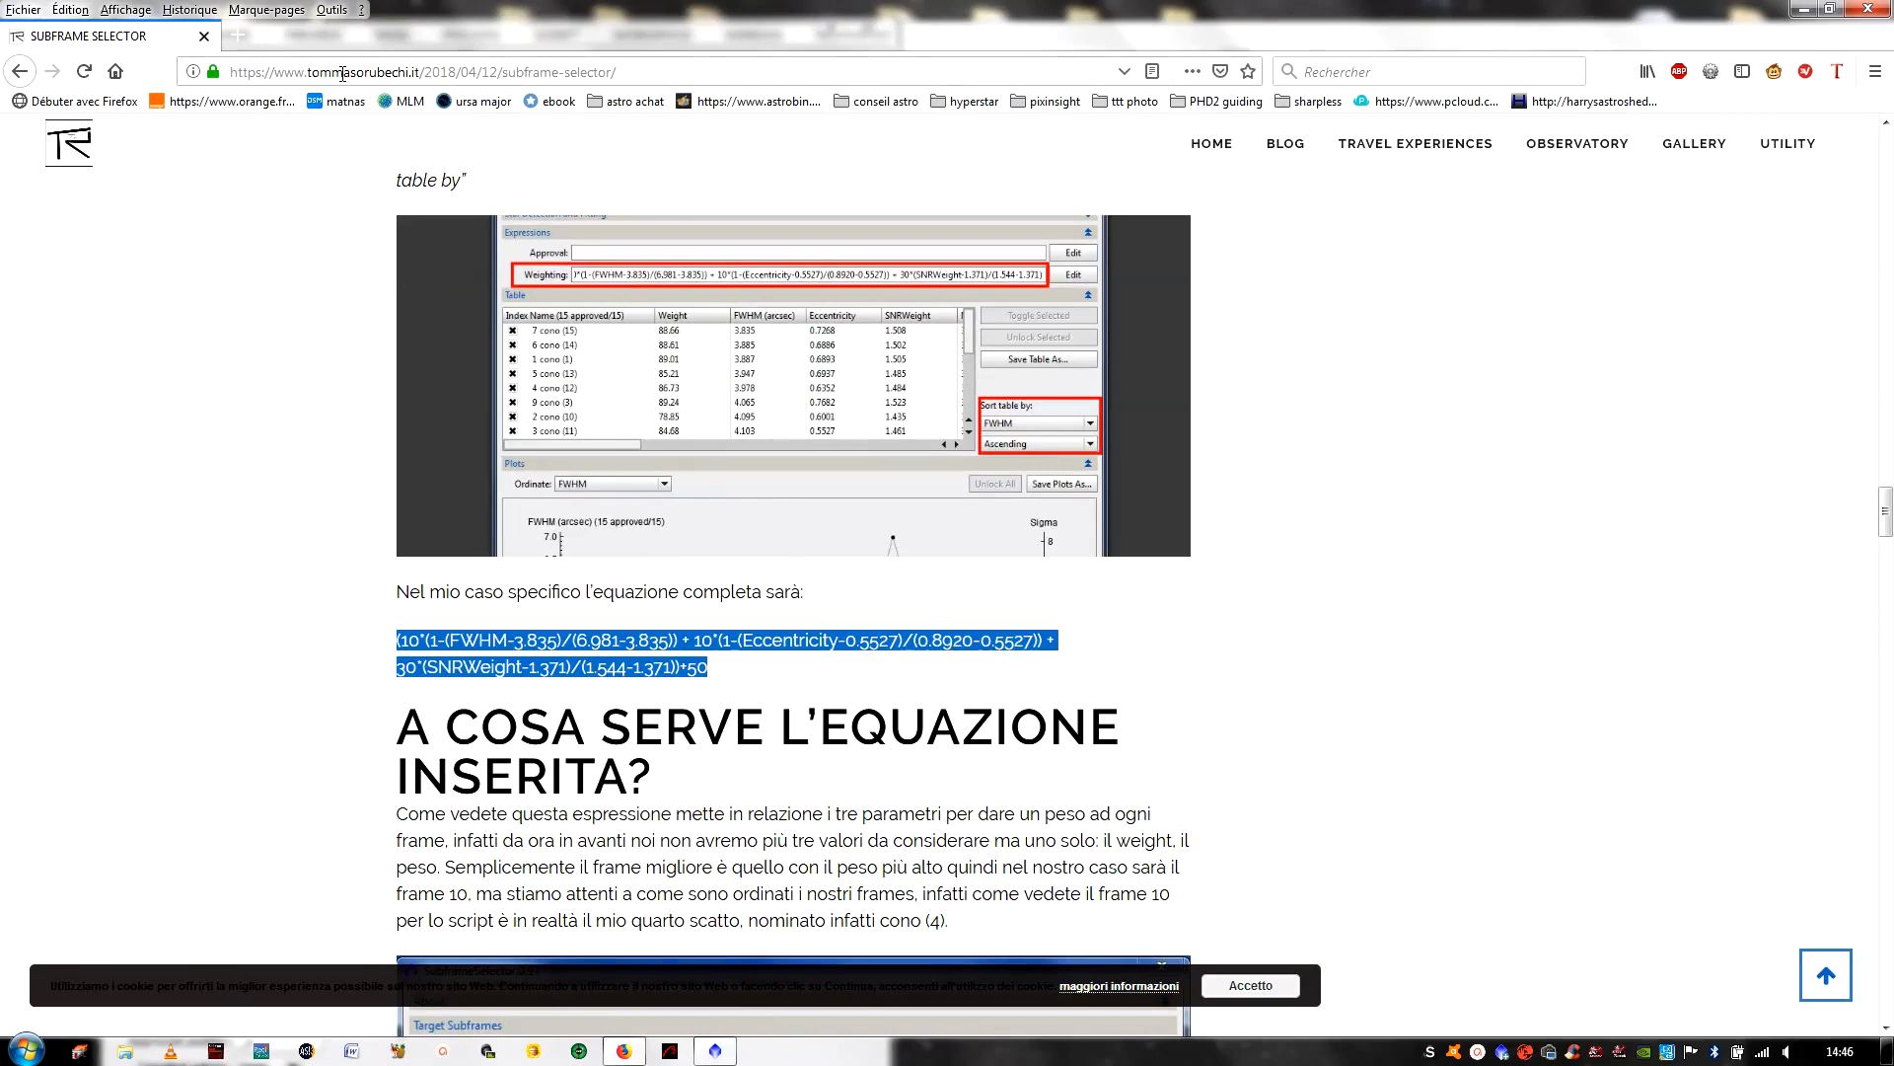
left_click(1867, 9)
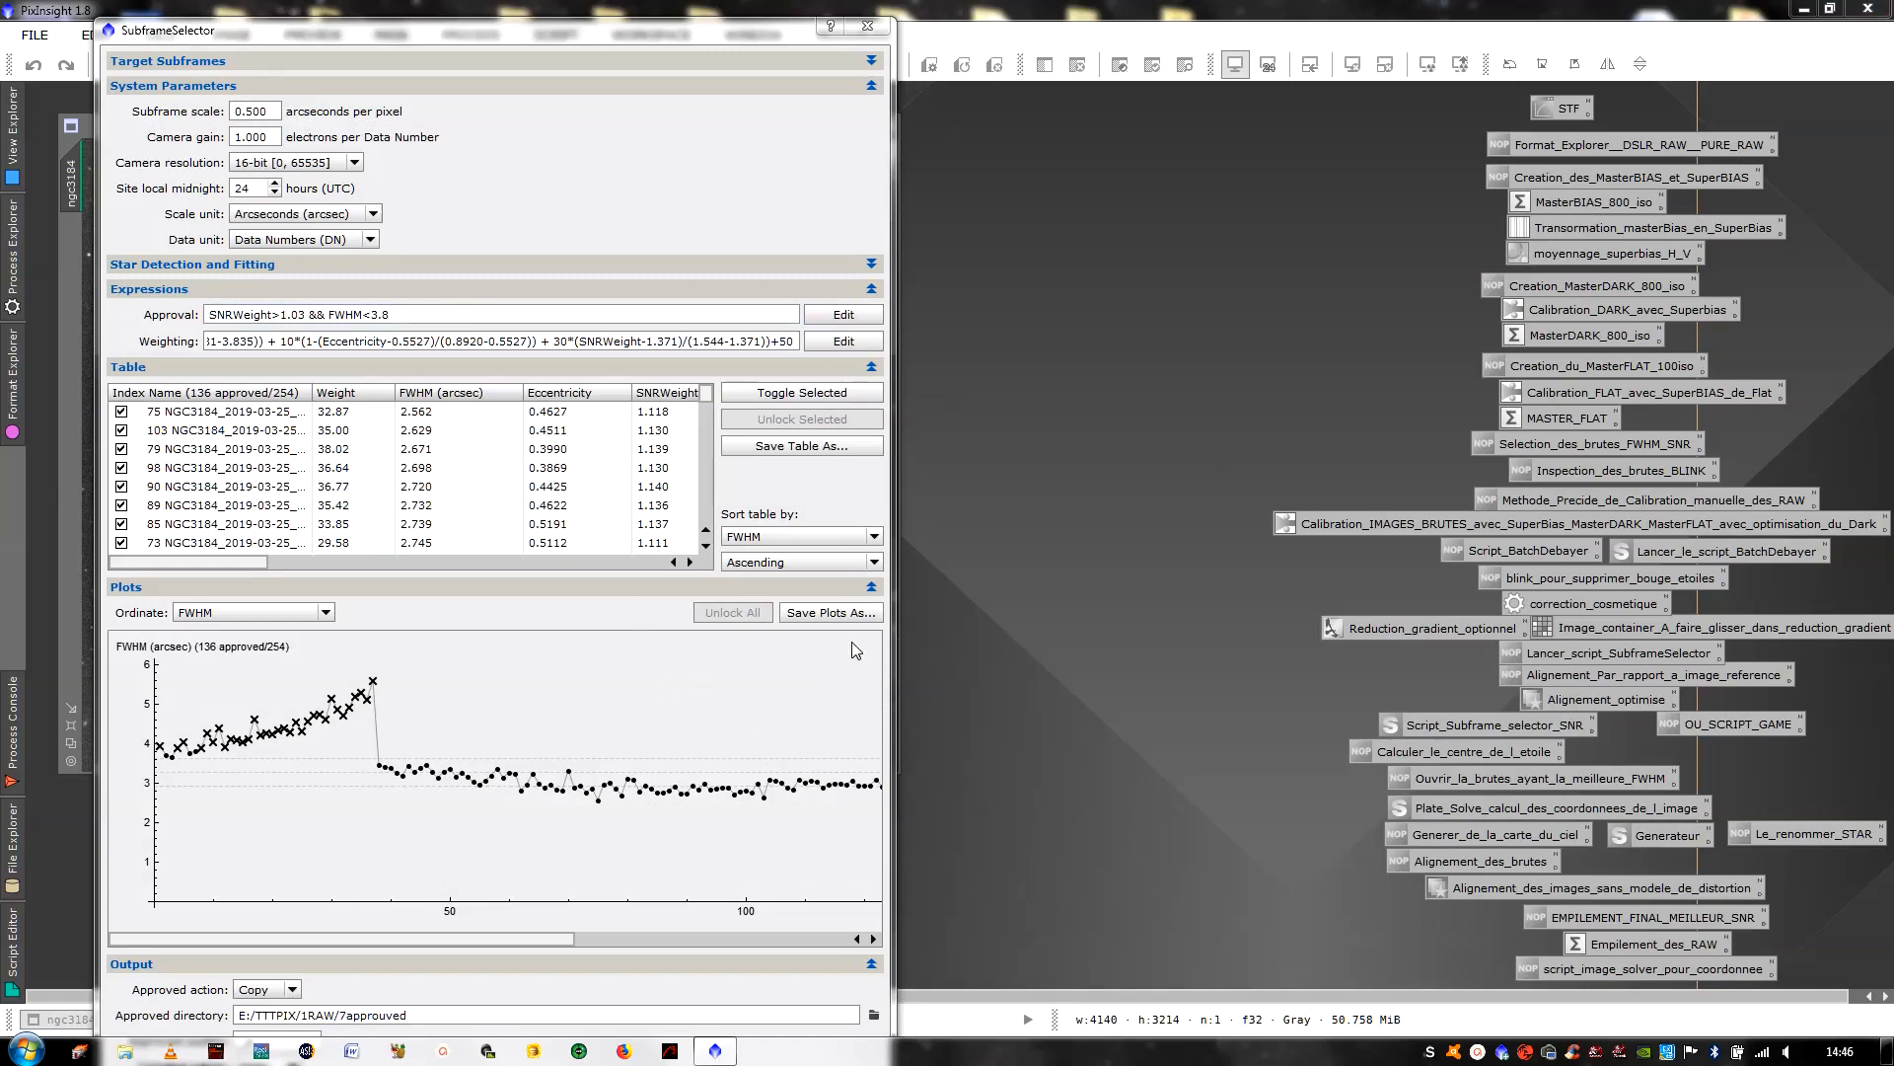
Output the approved subframes from SubframeSelector, and open the destination folder TTTPIX/1RAW/7approuved in Windows Explorer
left_click(871, 587)
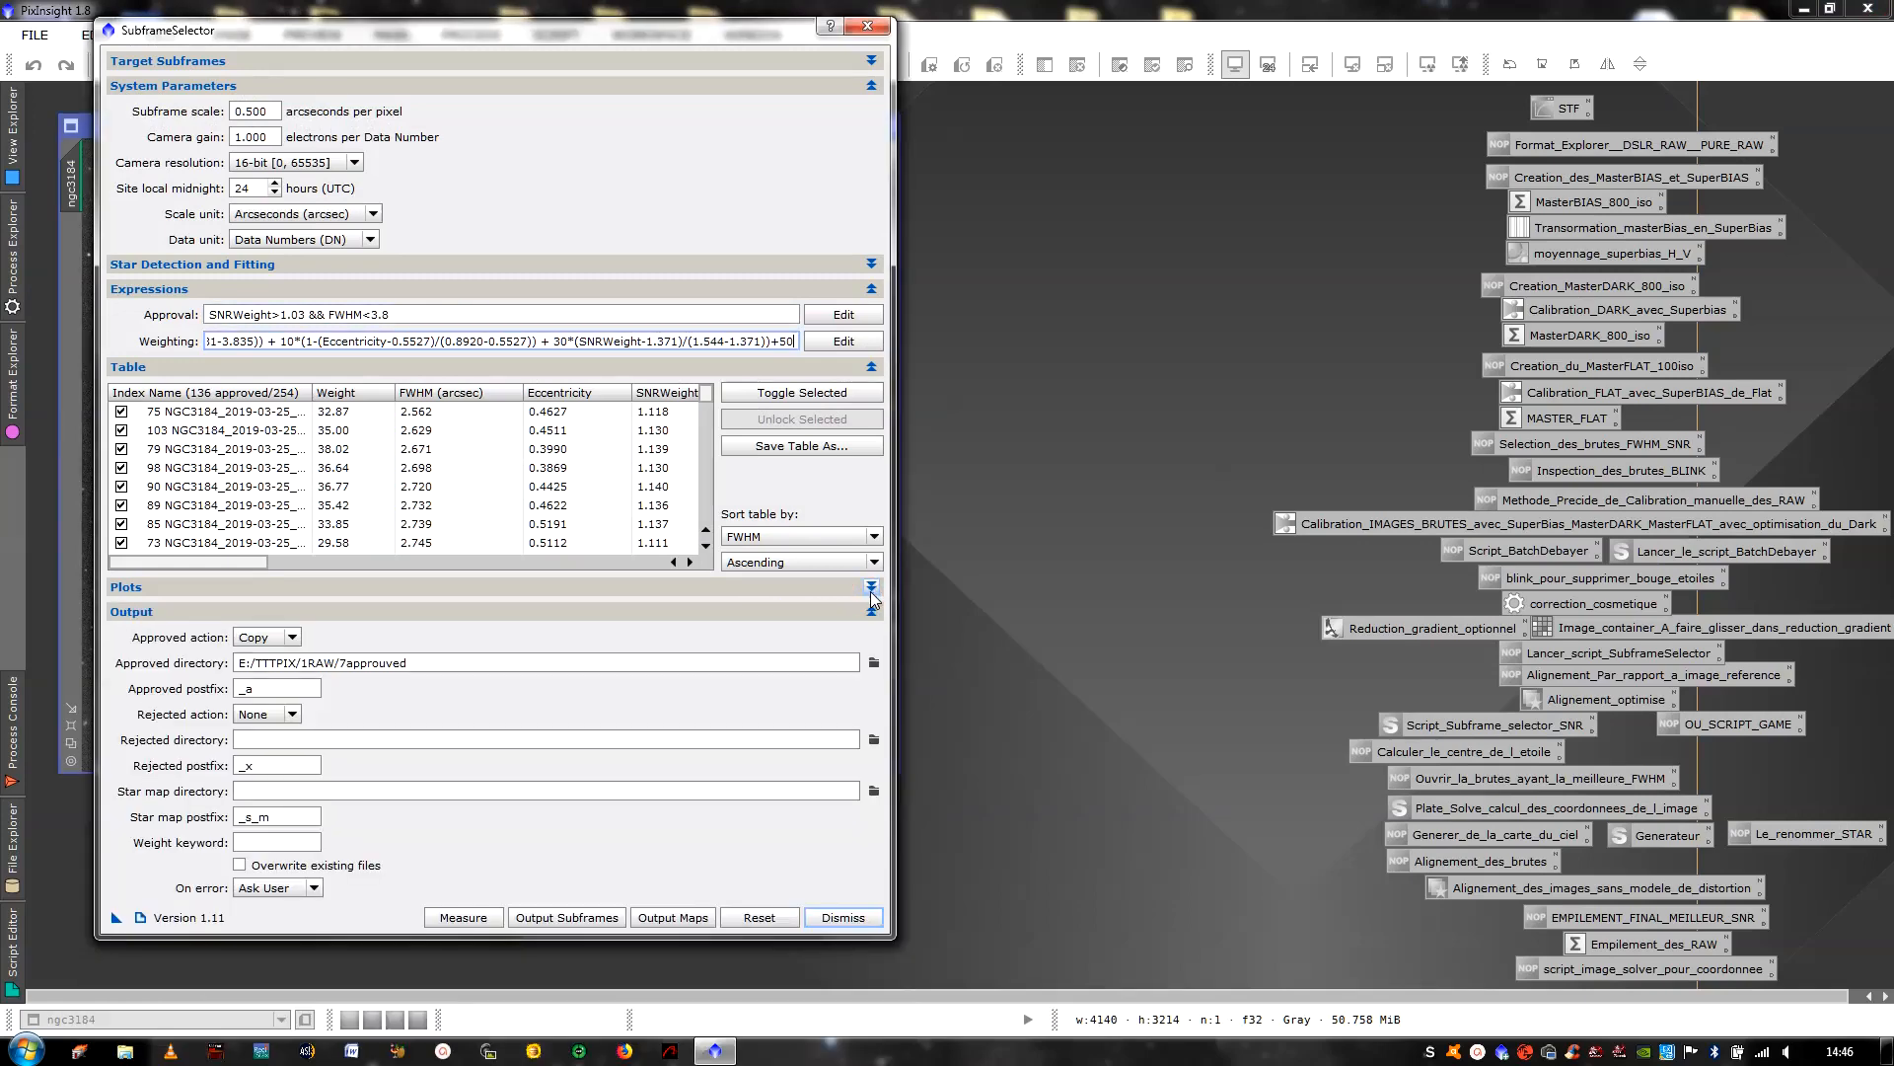
left_click(596, 918)
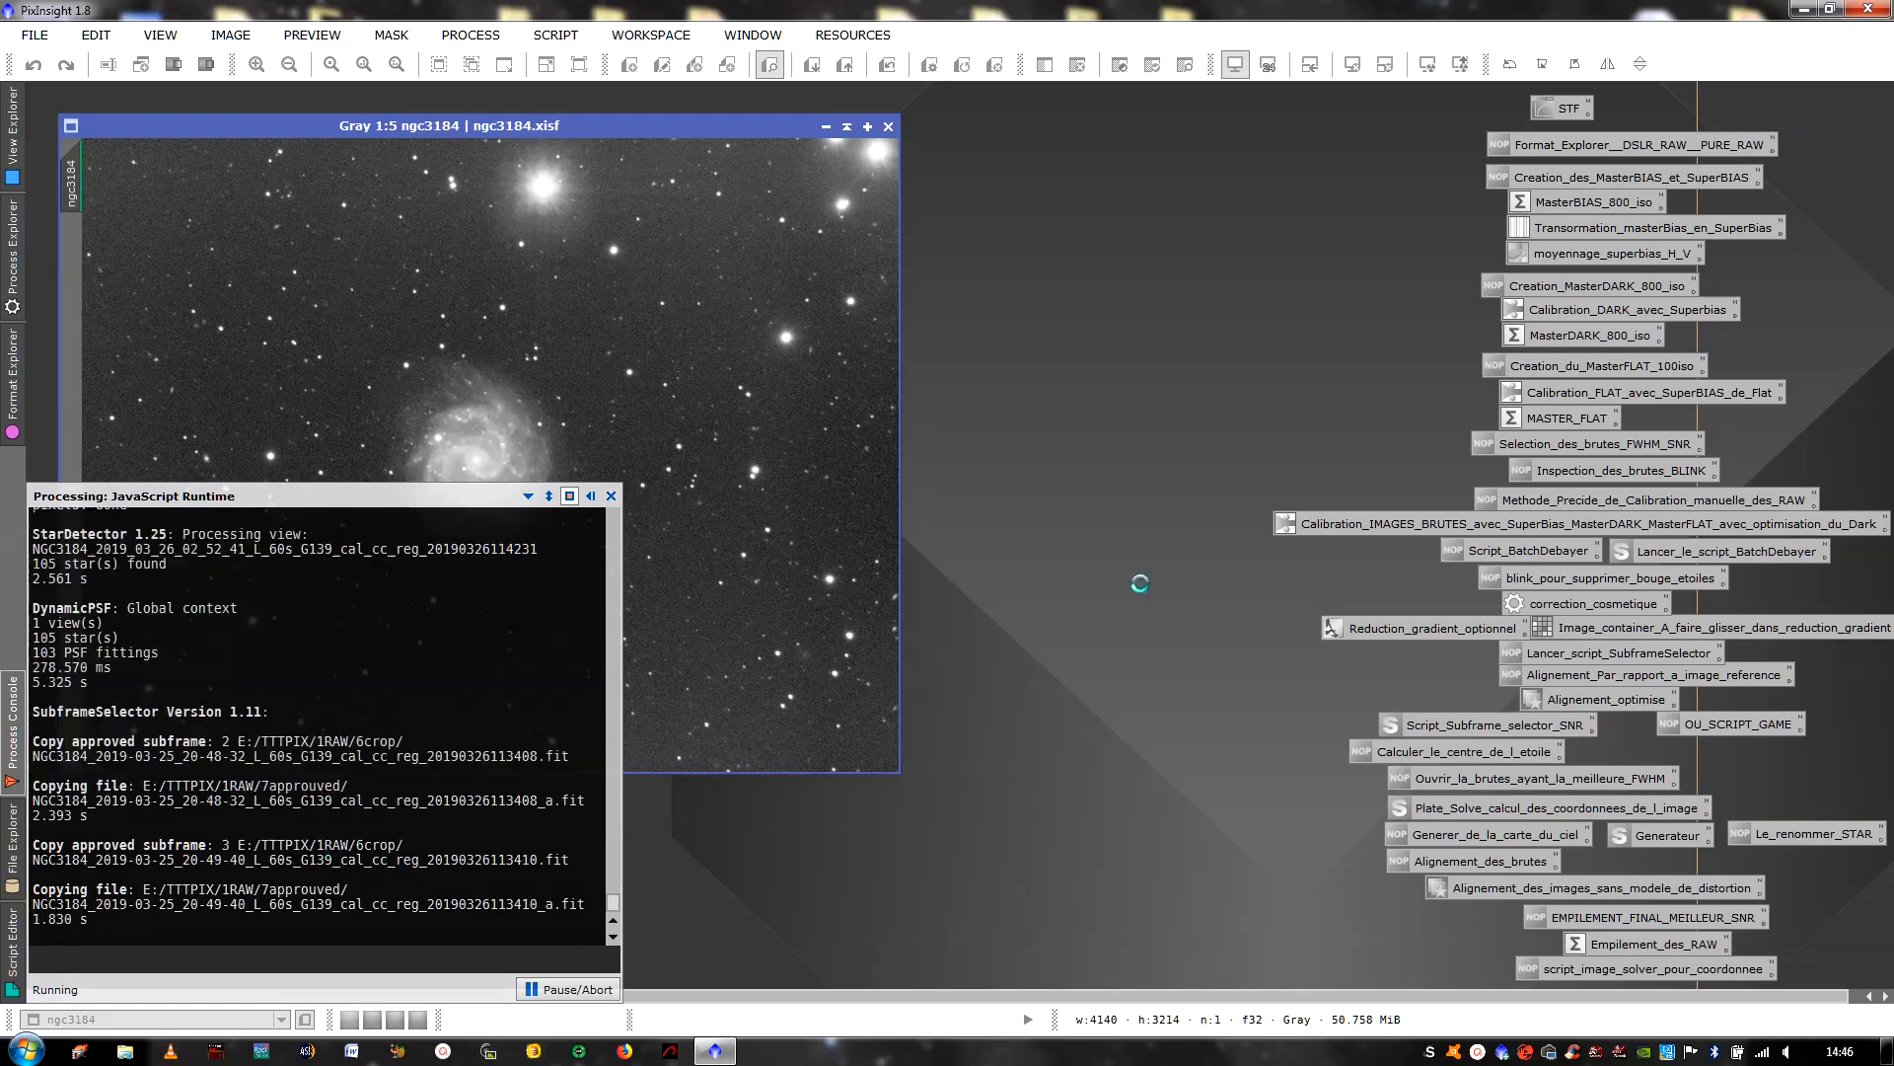
left_click(1805, 10)
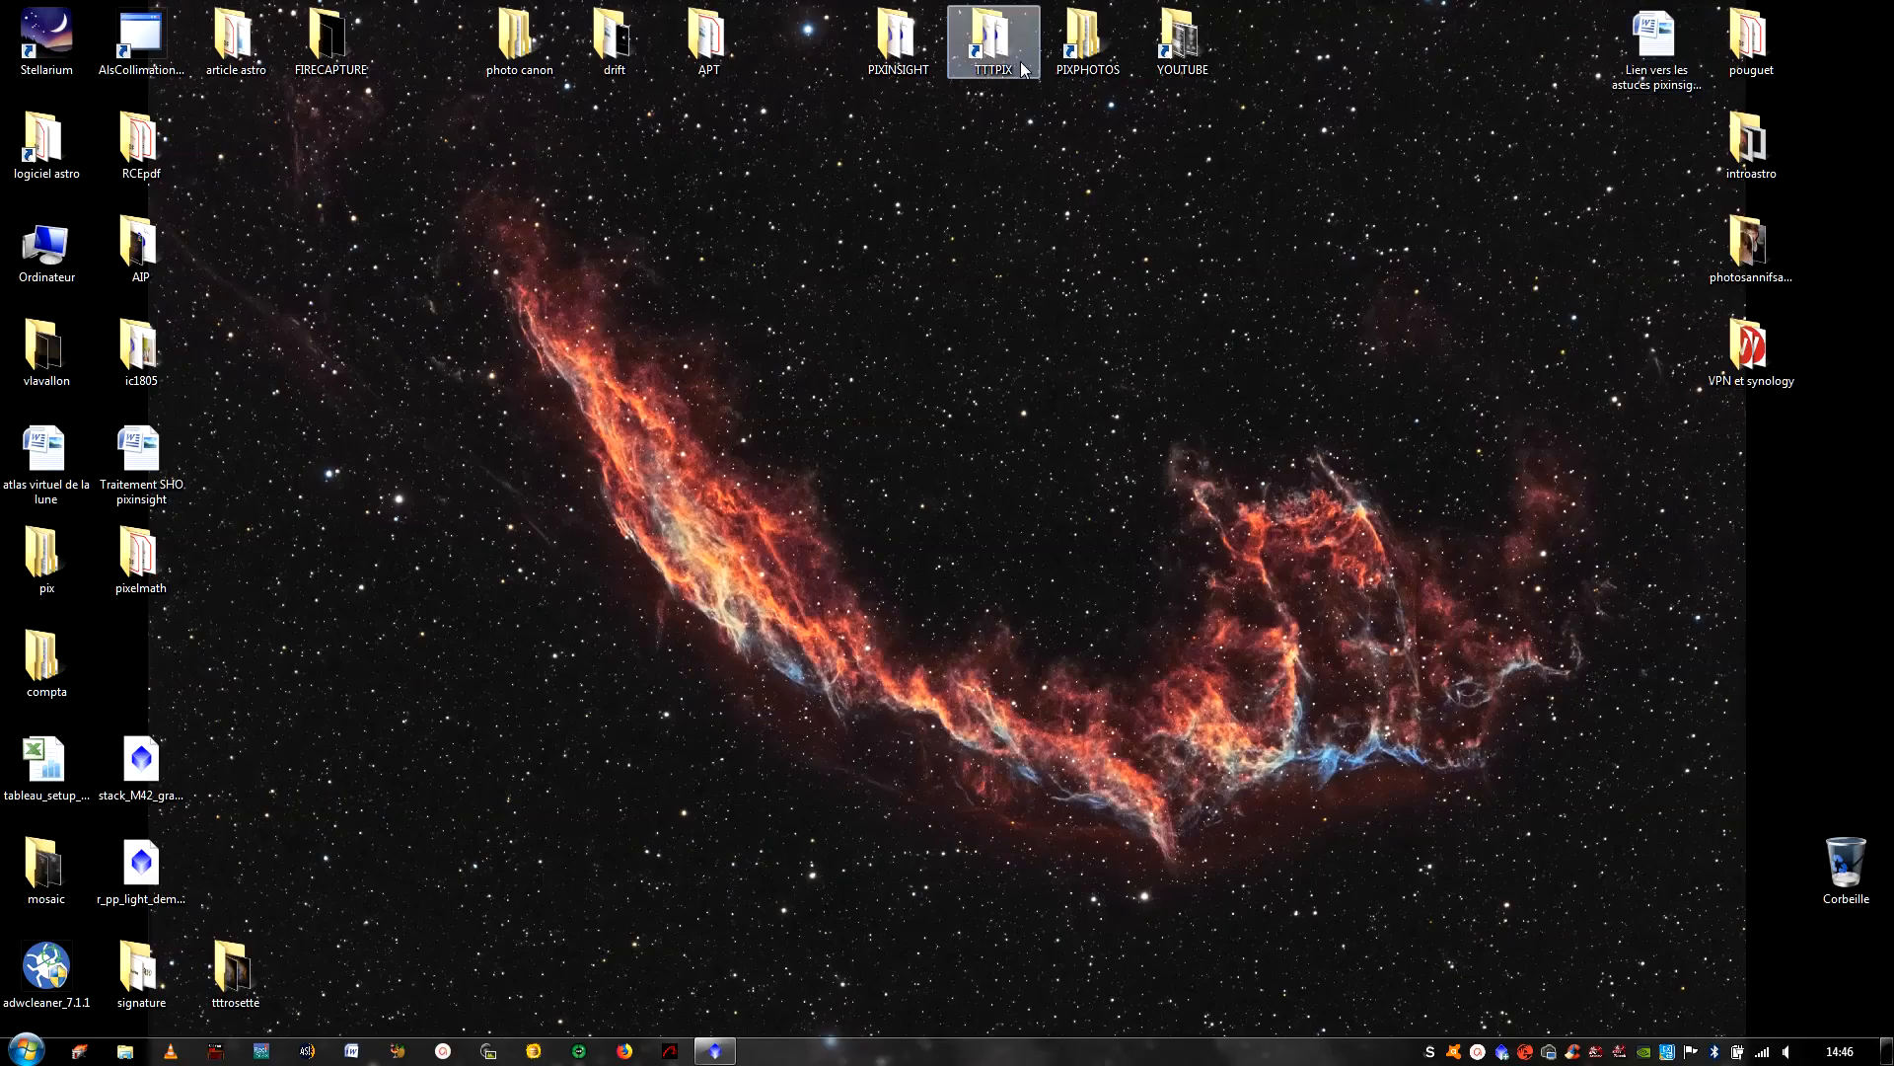
double_click(990, 40)
double_click(211, 128)
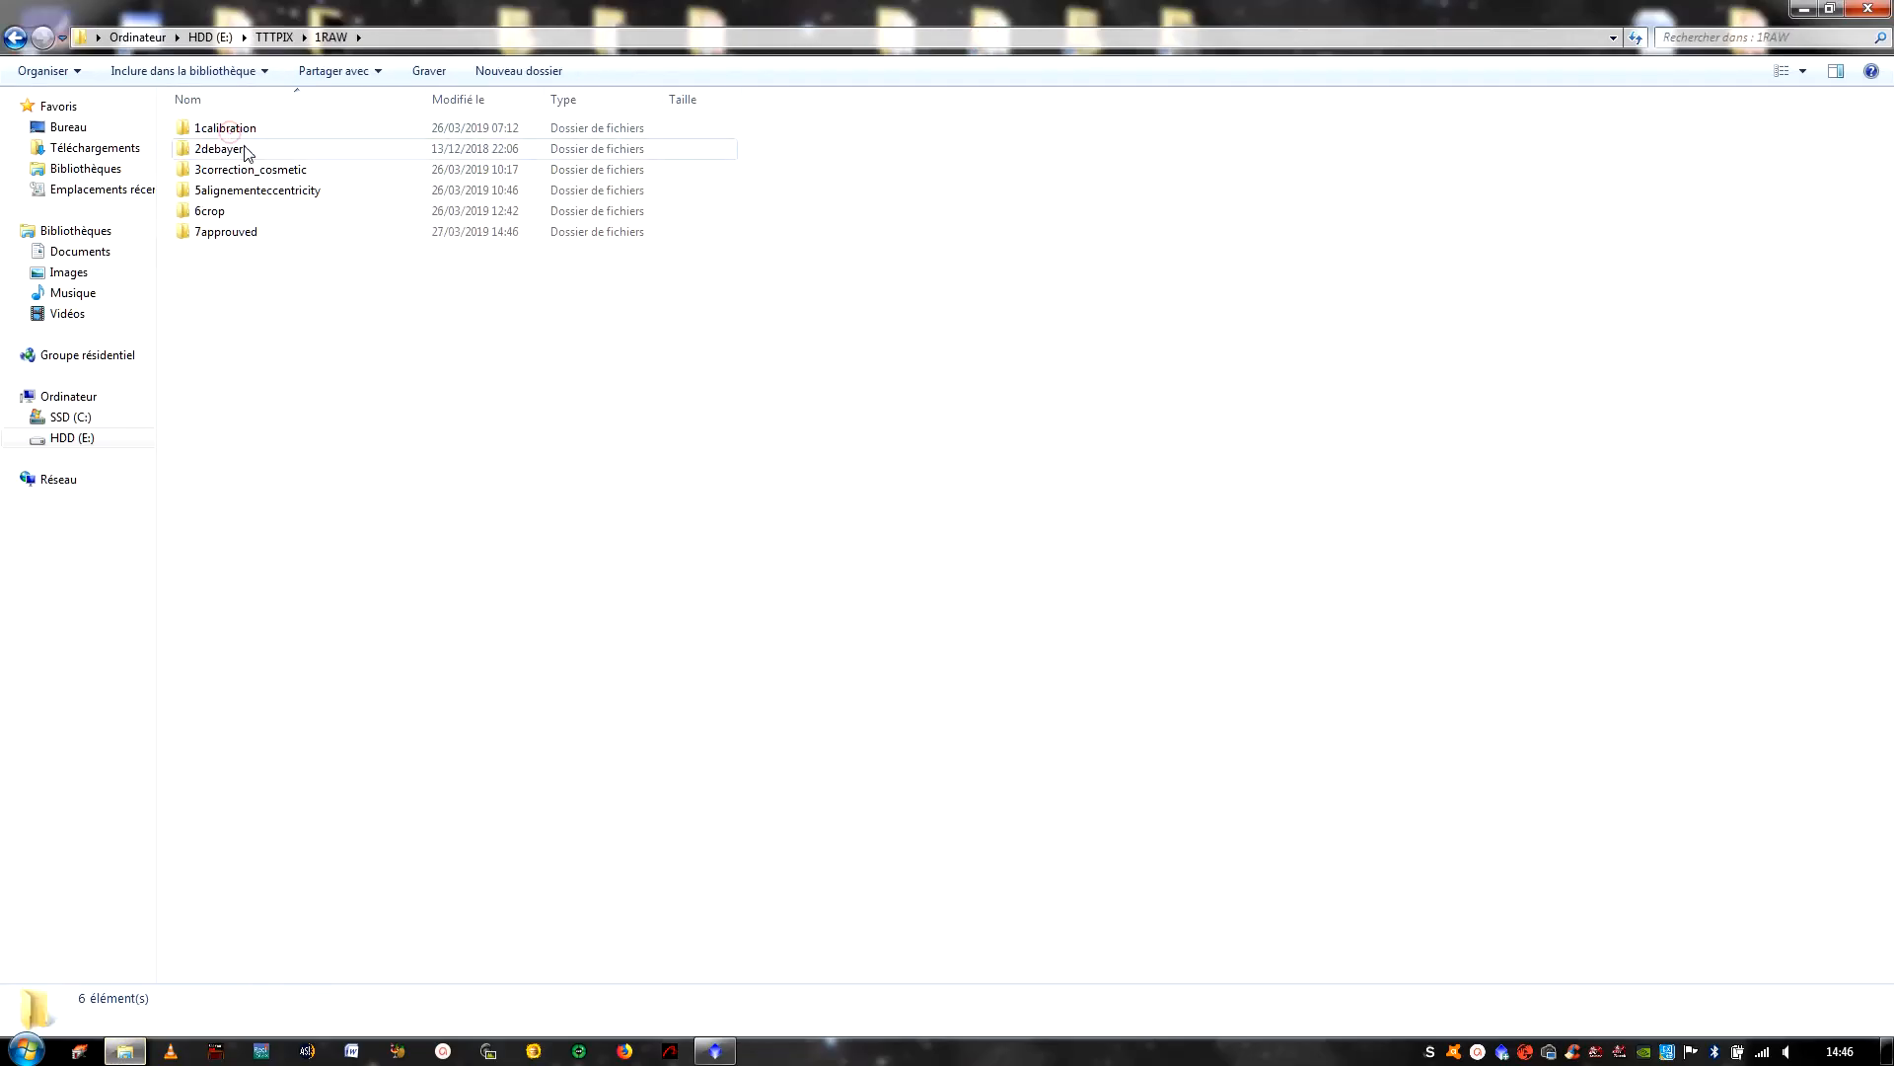
double_click(225, 232)
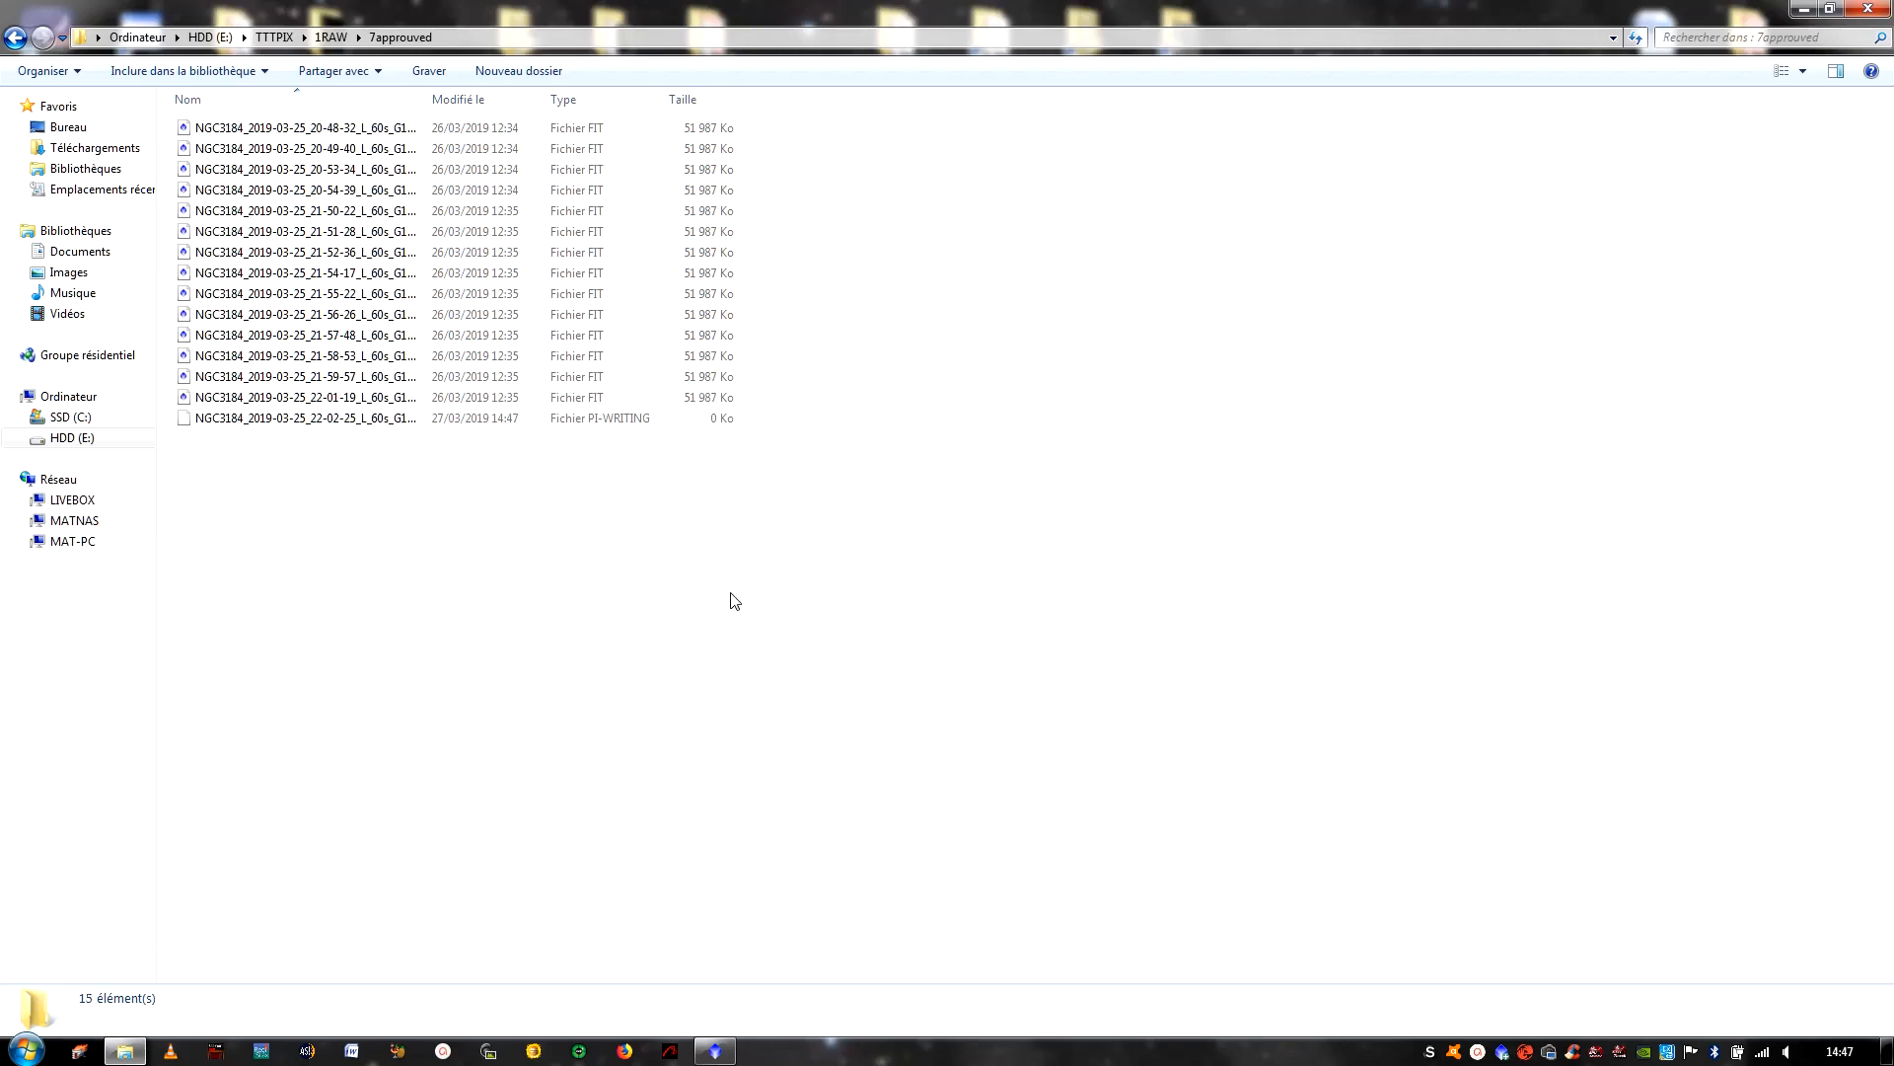
Switch back to PixInsight and abort the running subframe output process
left_click(723, 1052)
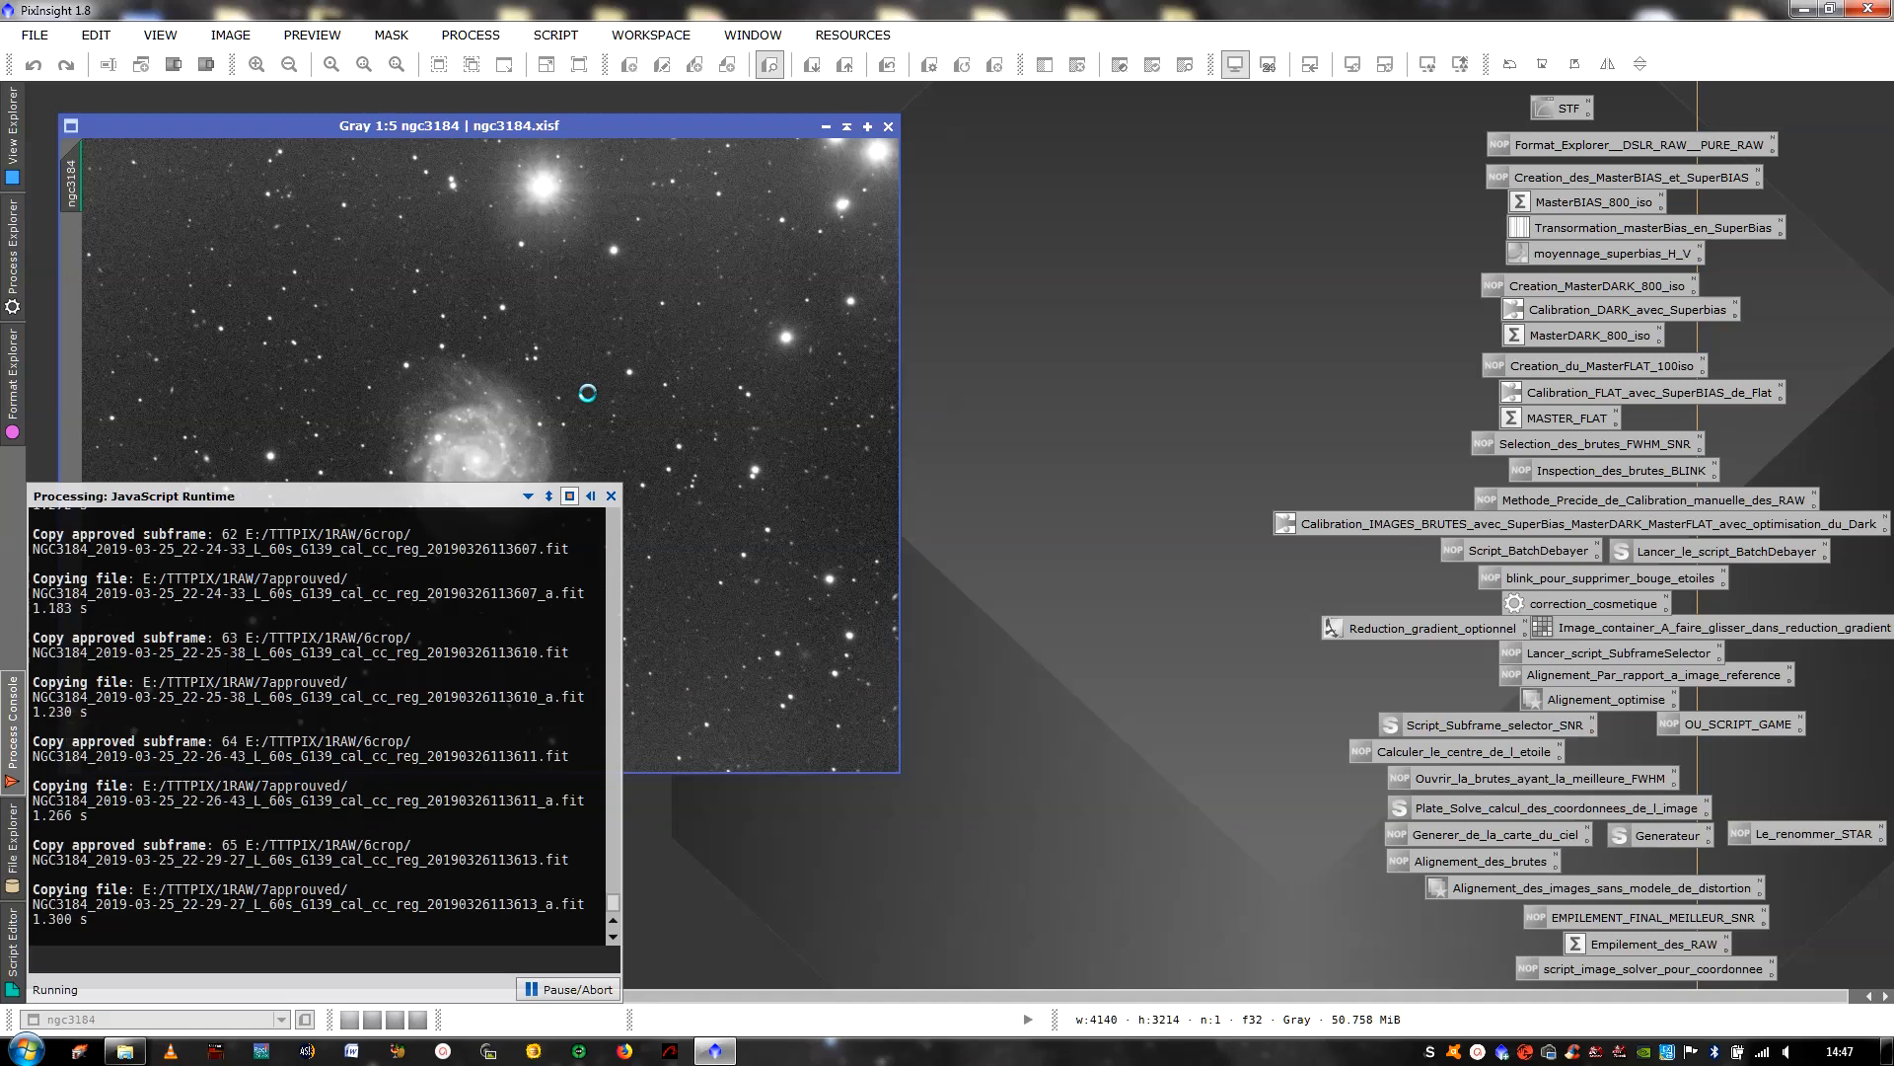
left_click(556, 991)
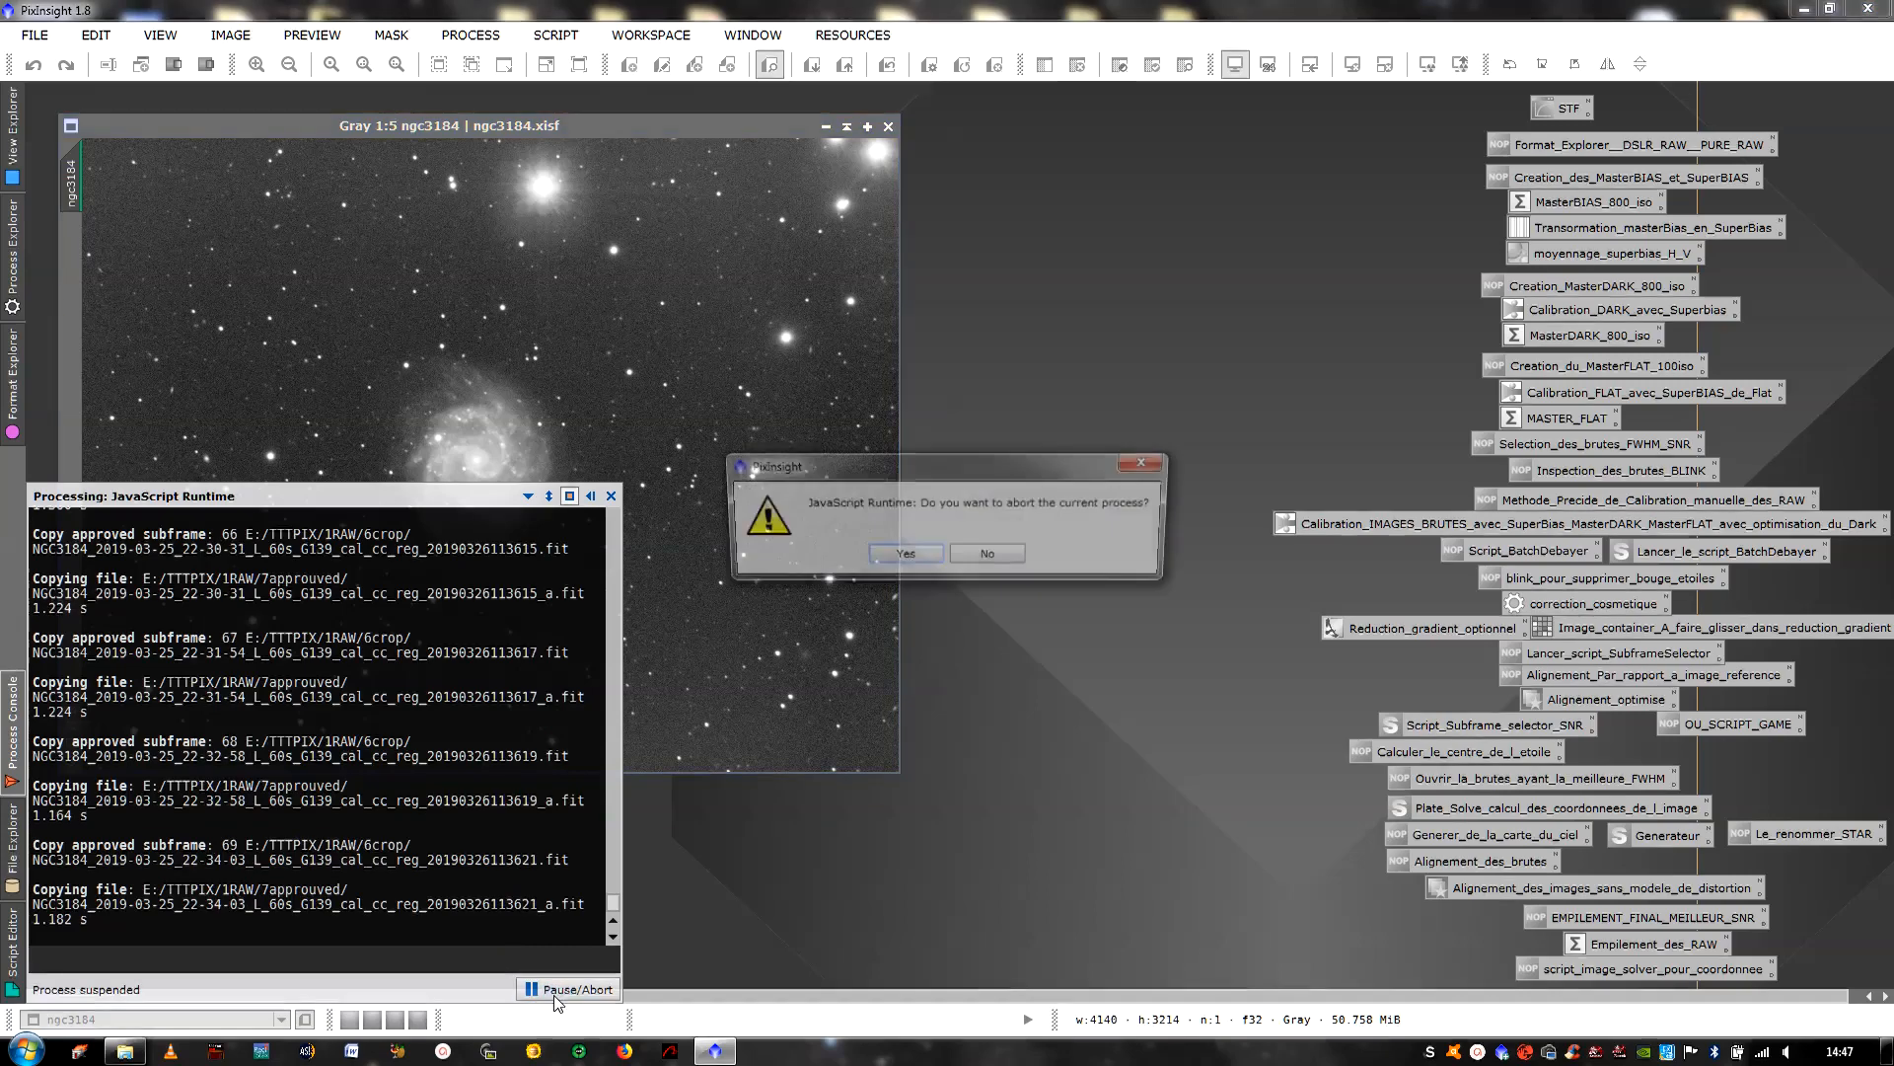
left_click(905, 557)
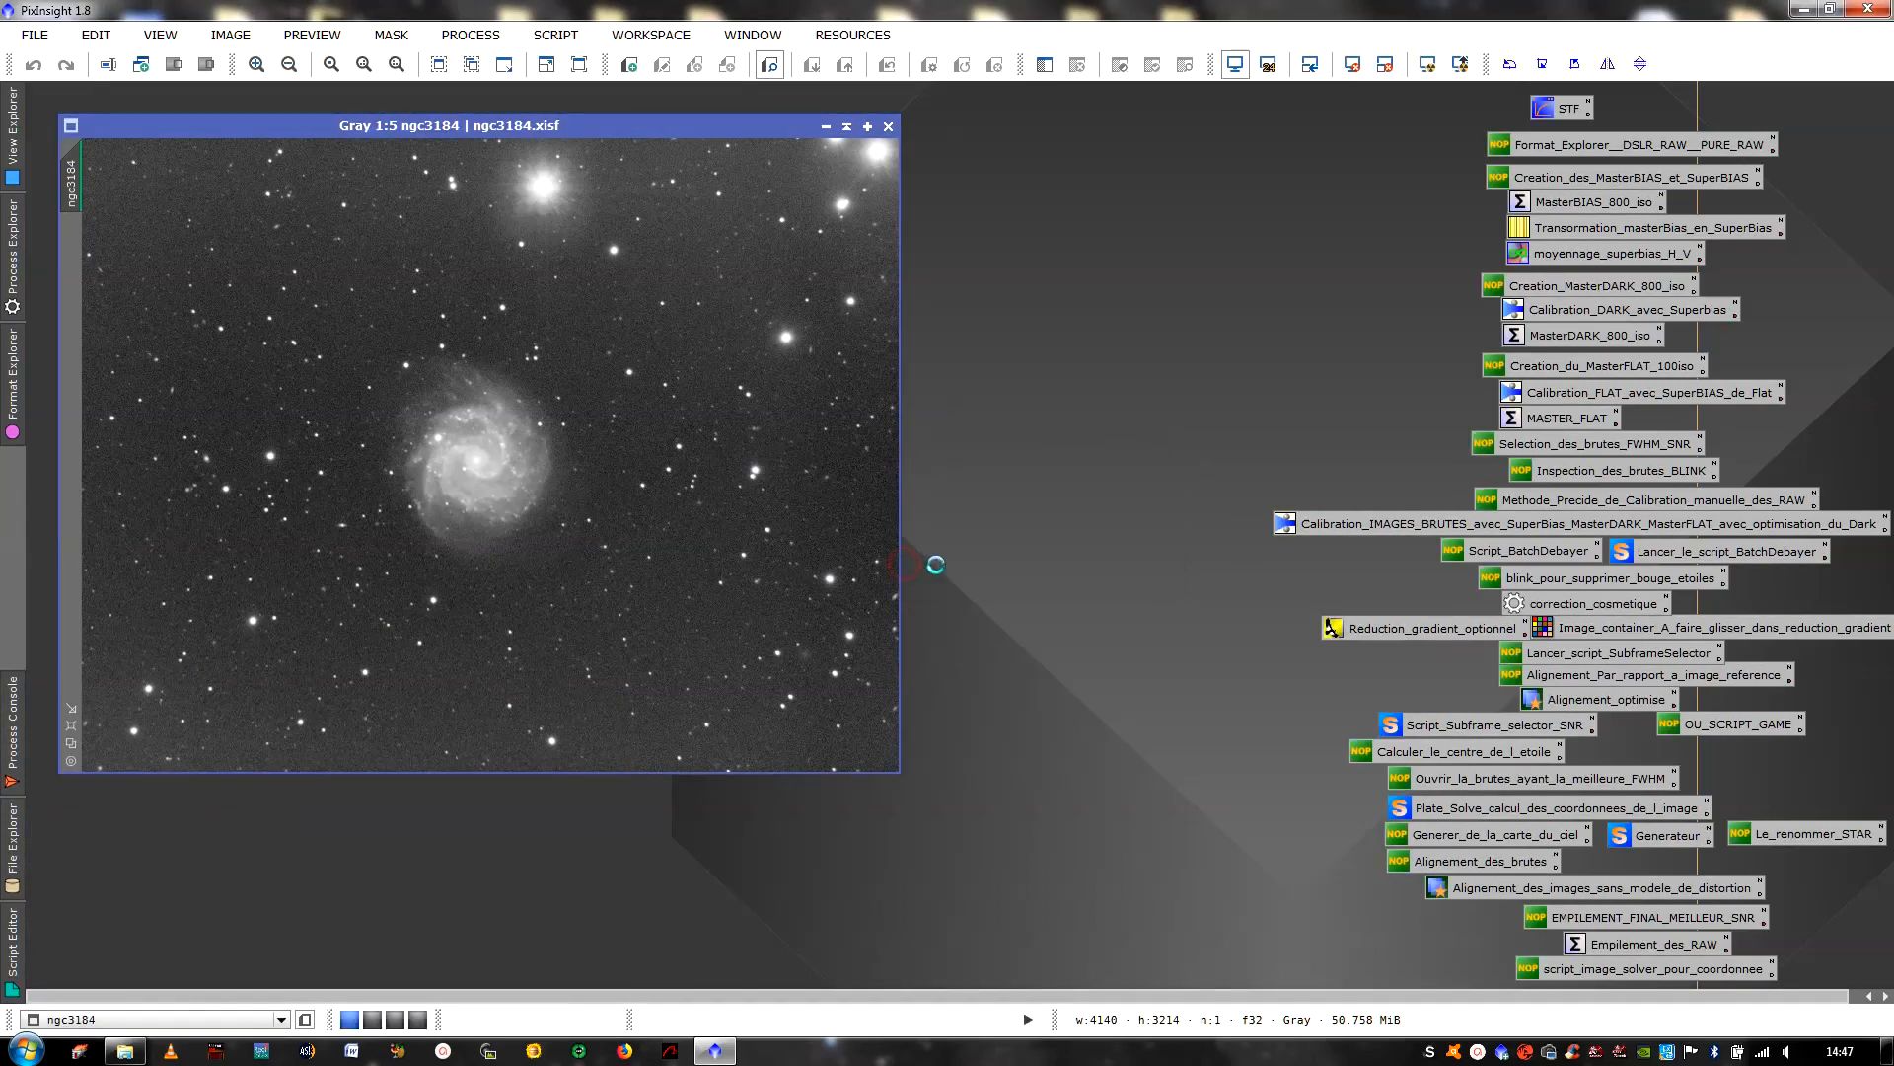
Move the ngc3184 image into the workspace corner, reset its screen stretch, and reapply the automatic stretch
left_click_drag(507, 132, 476, 101)
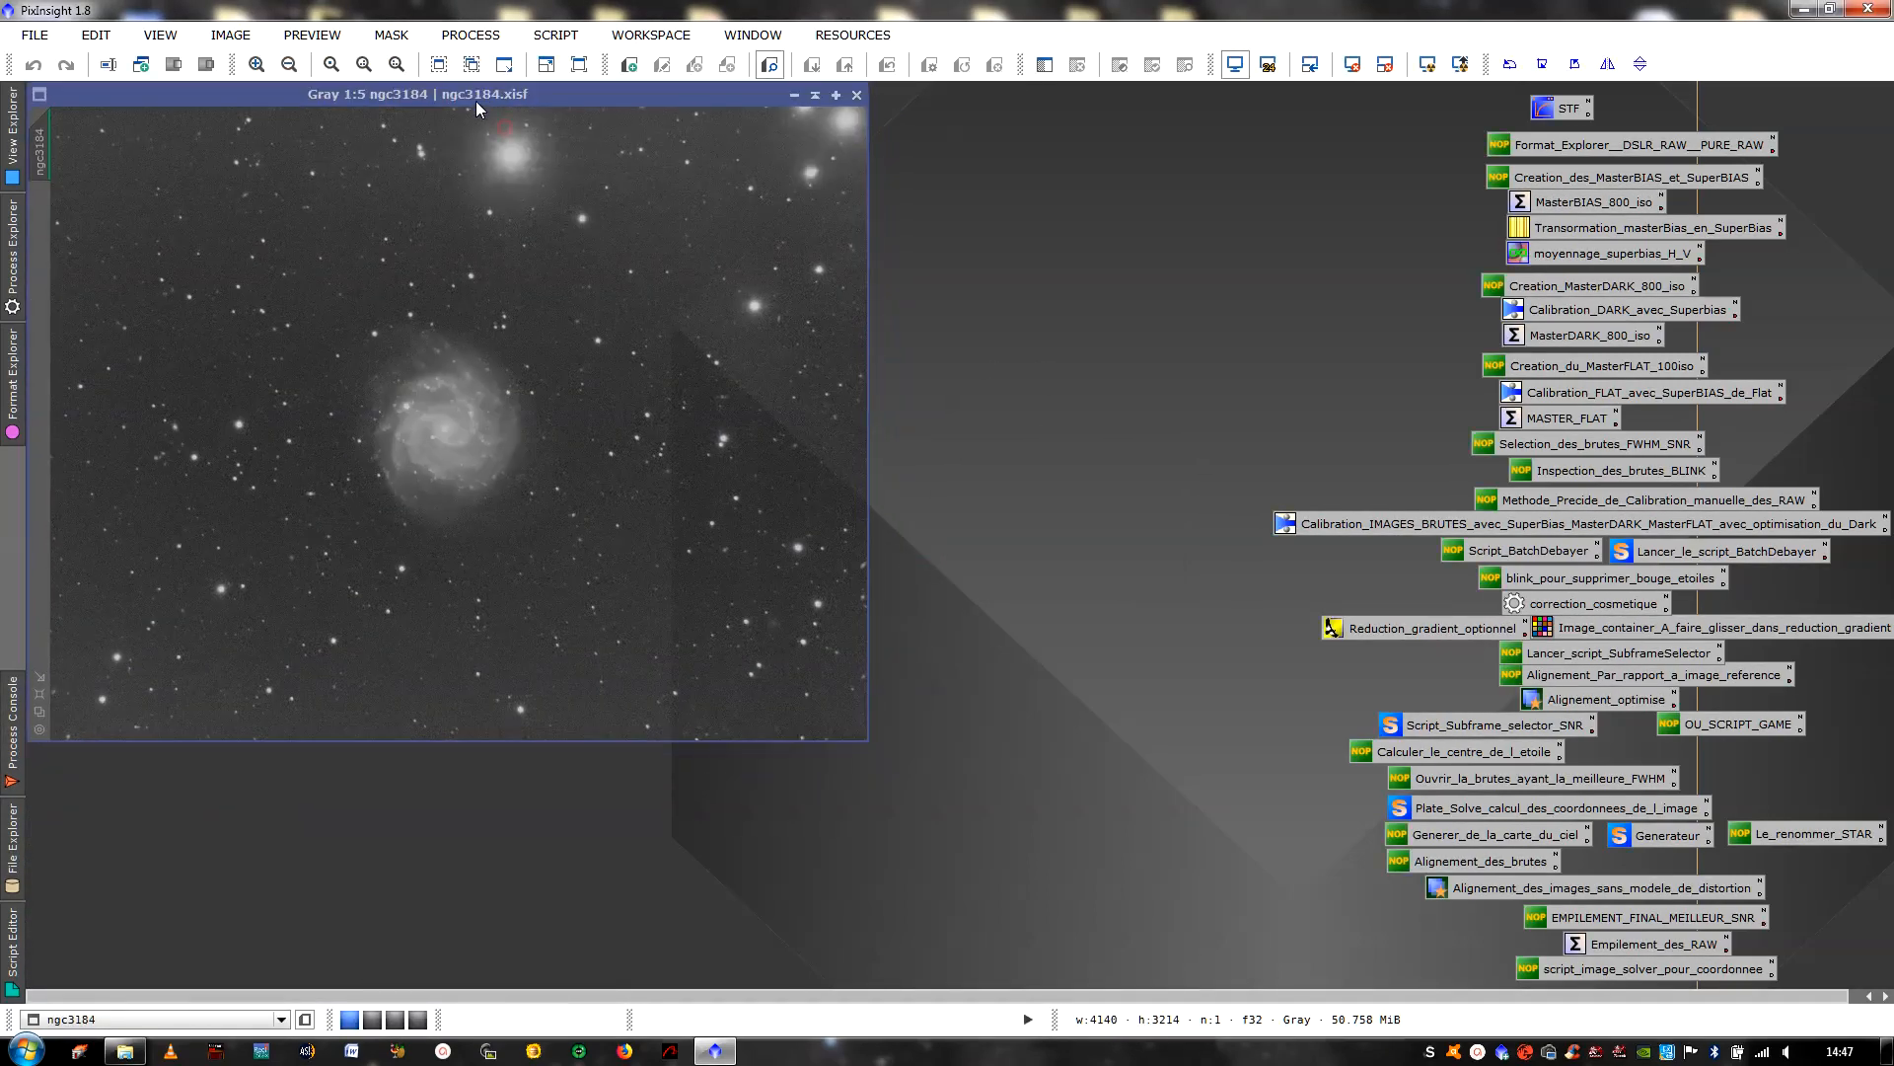
left_click(1350, 65)
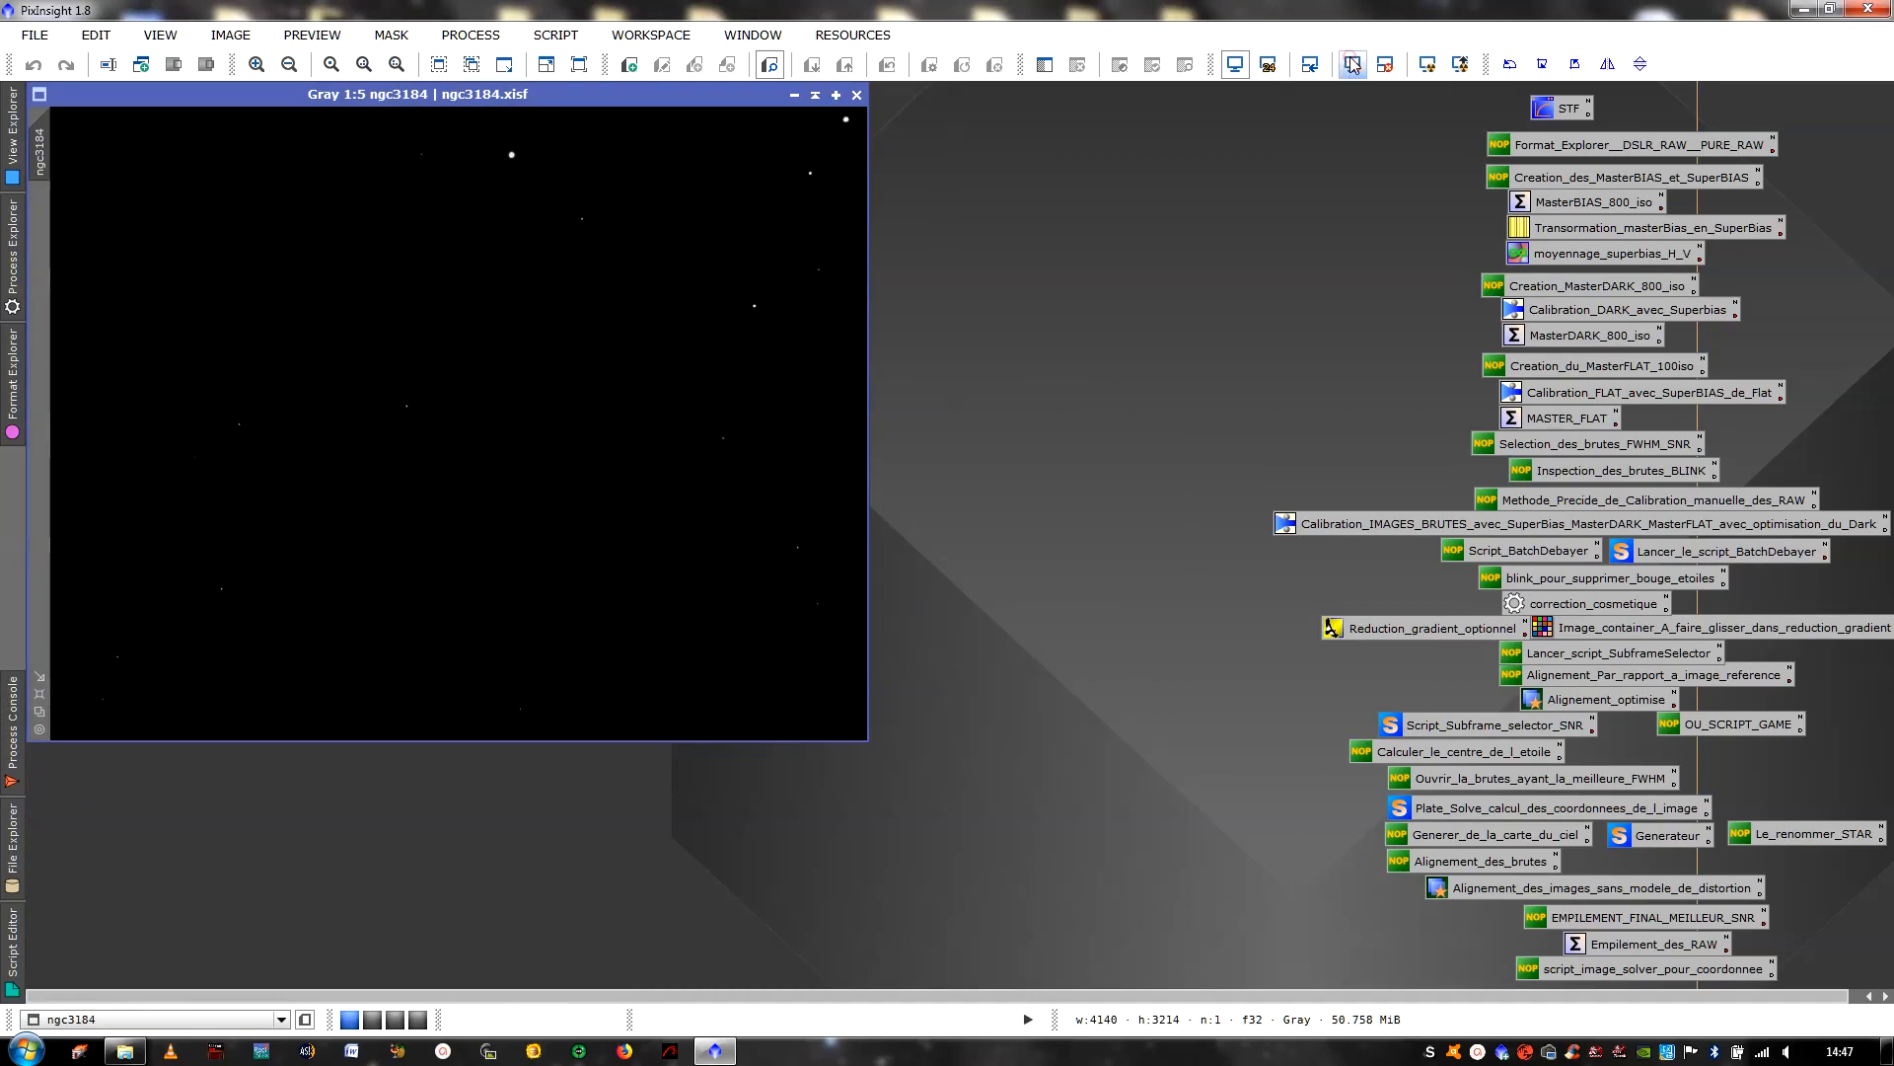
left_click(1427, 64)
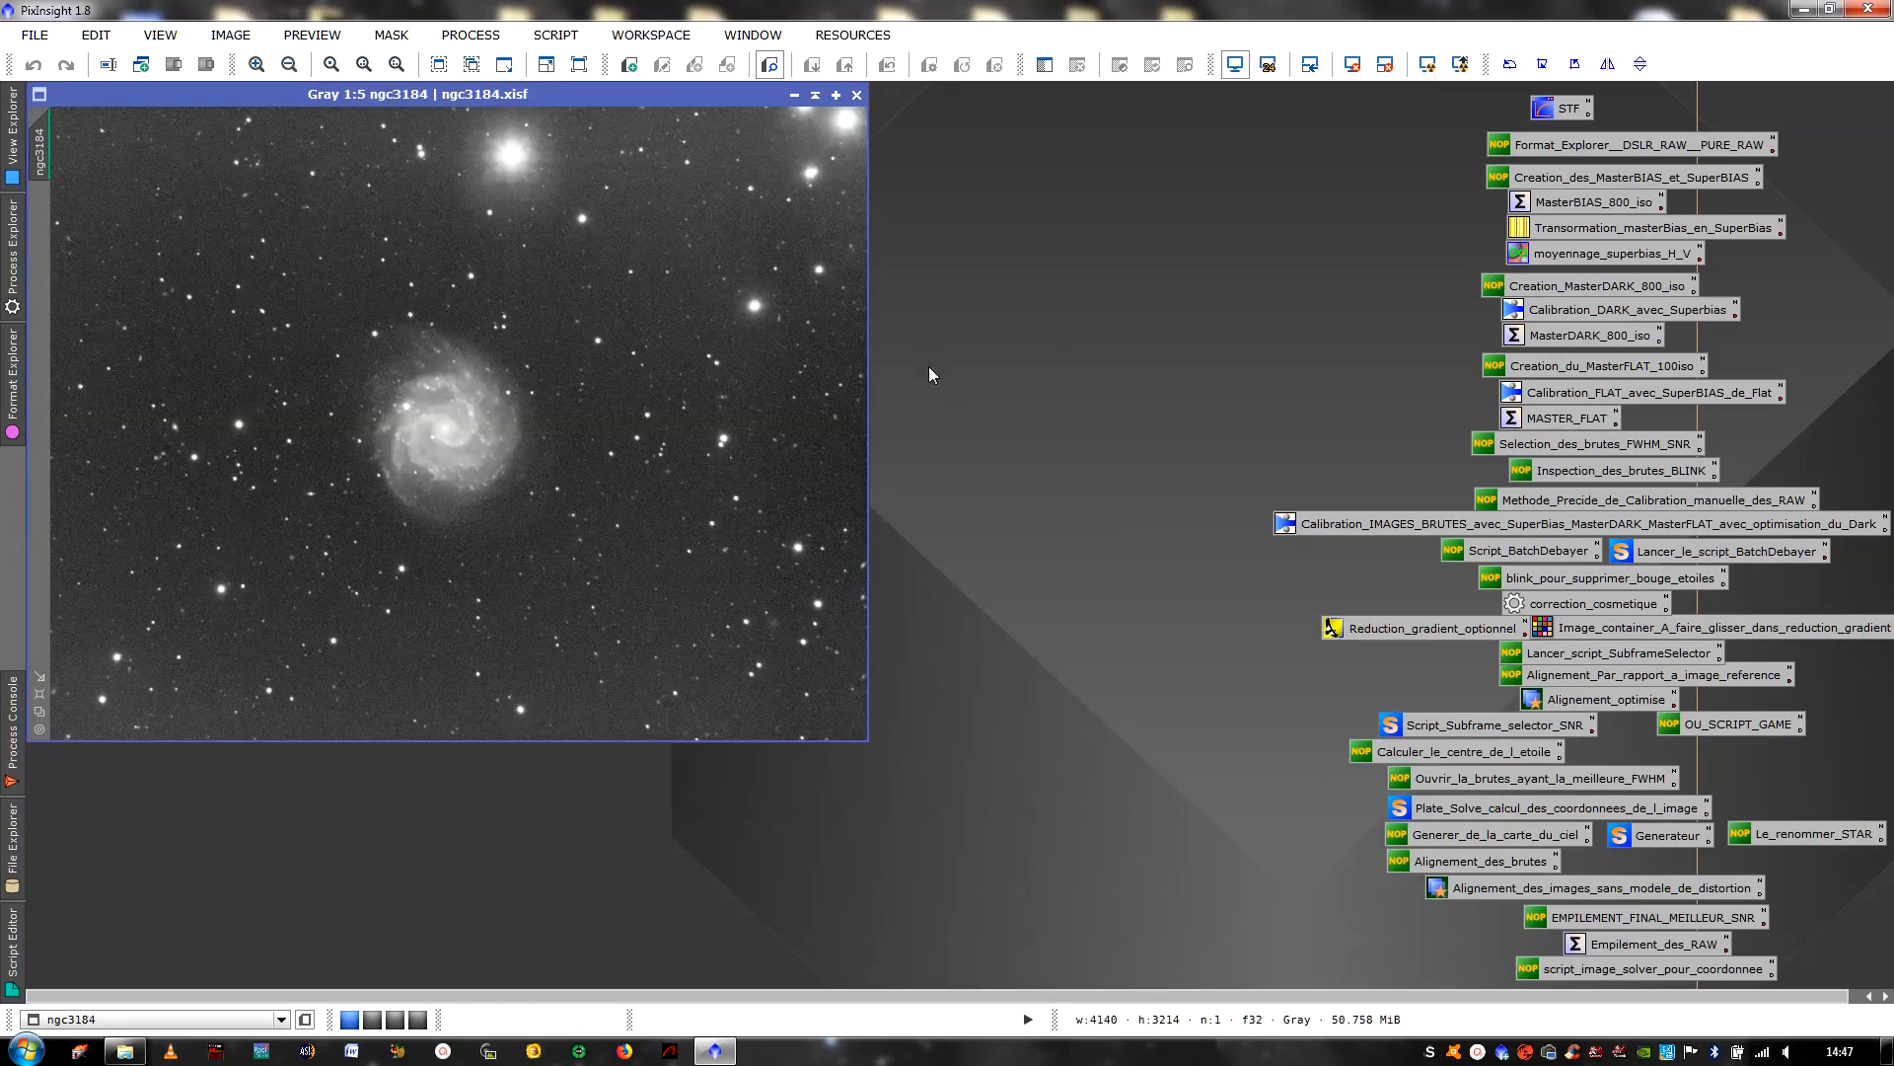
Open the integration image from the desktop folder photo canon/CameraCCD_1/2019-03-25
double_click(964, 354)
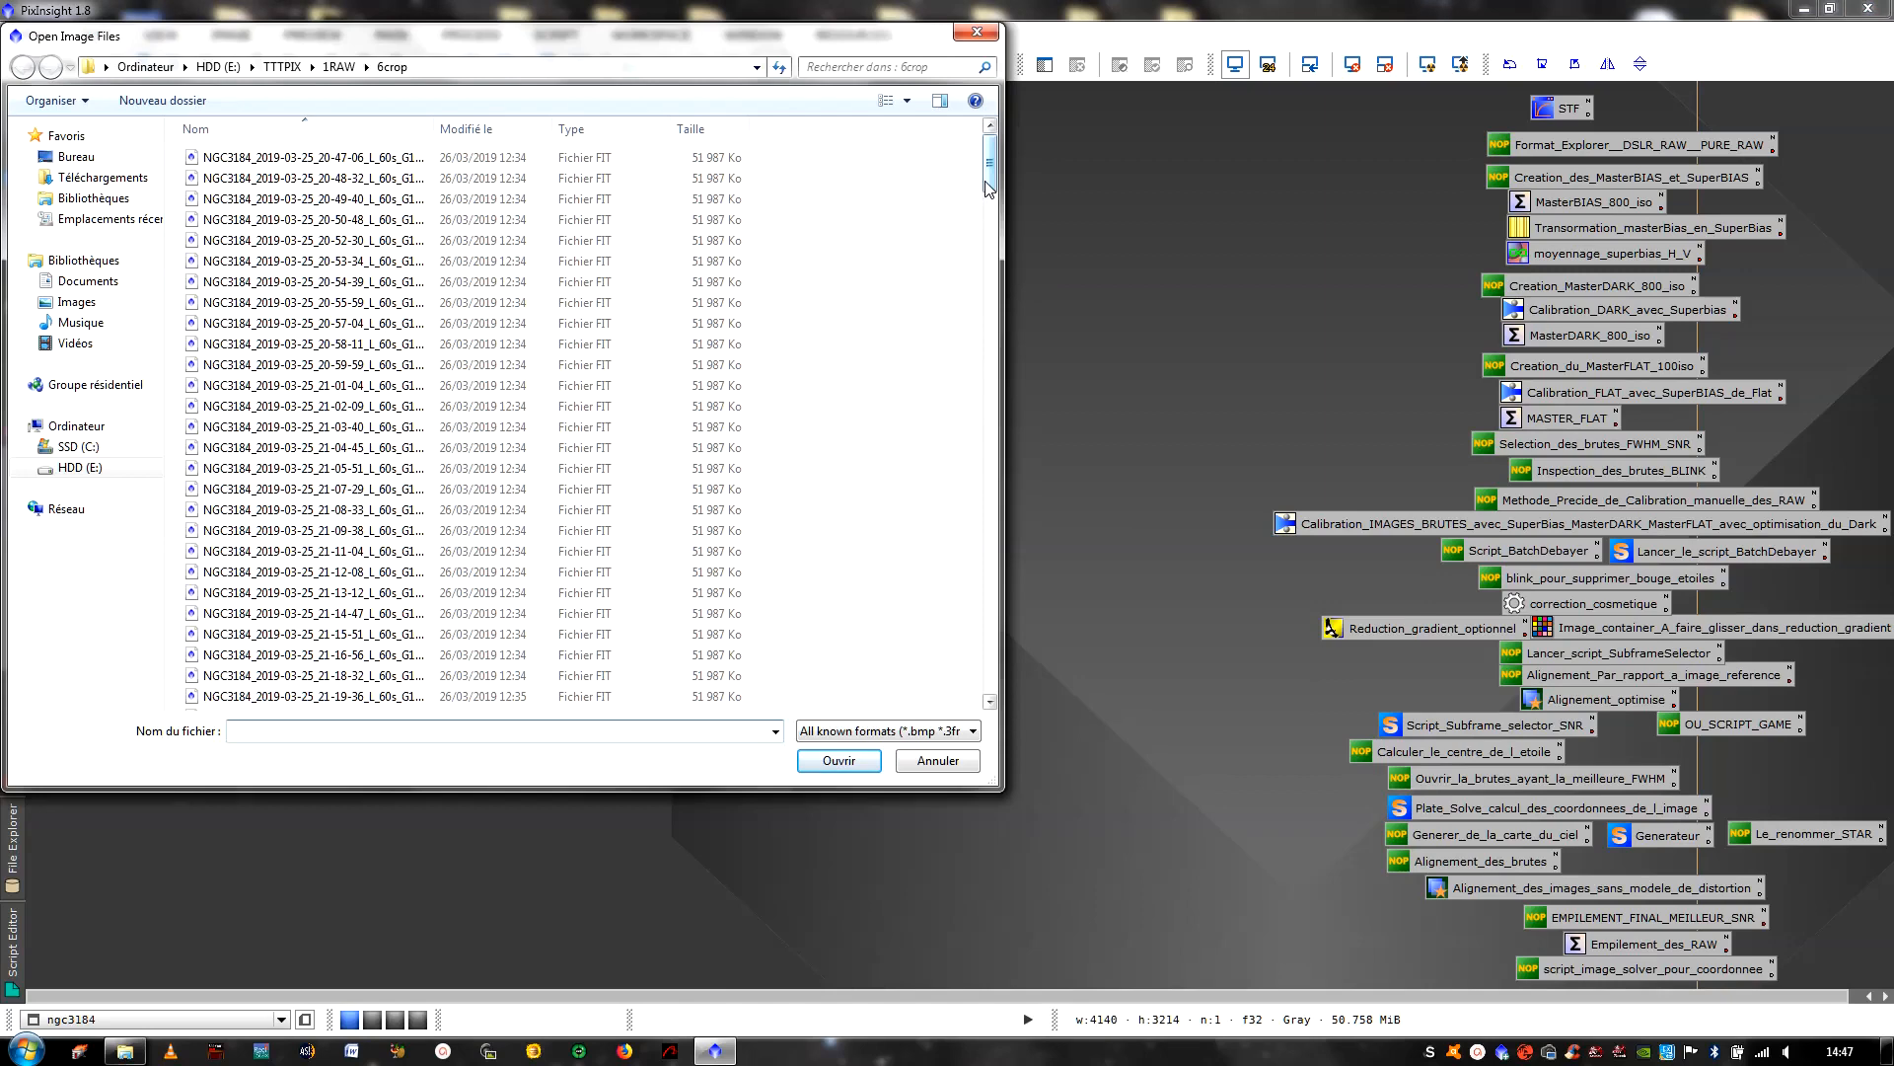
left_click(326, 67)
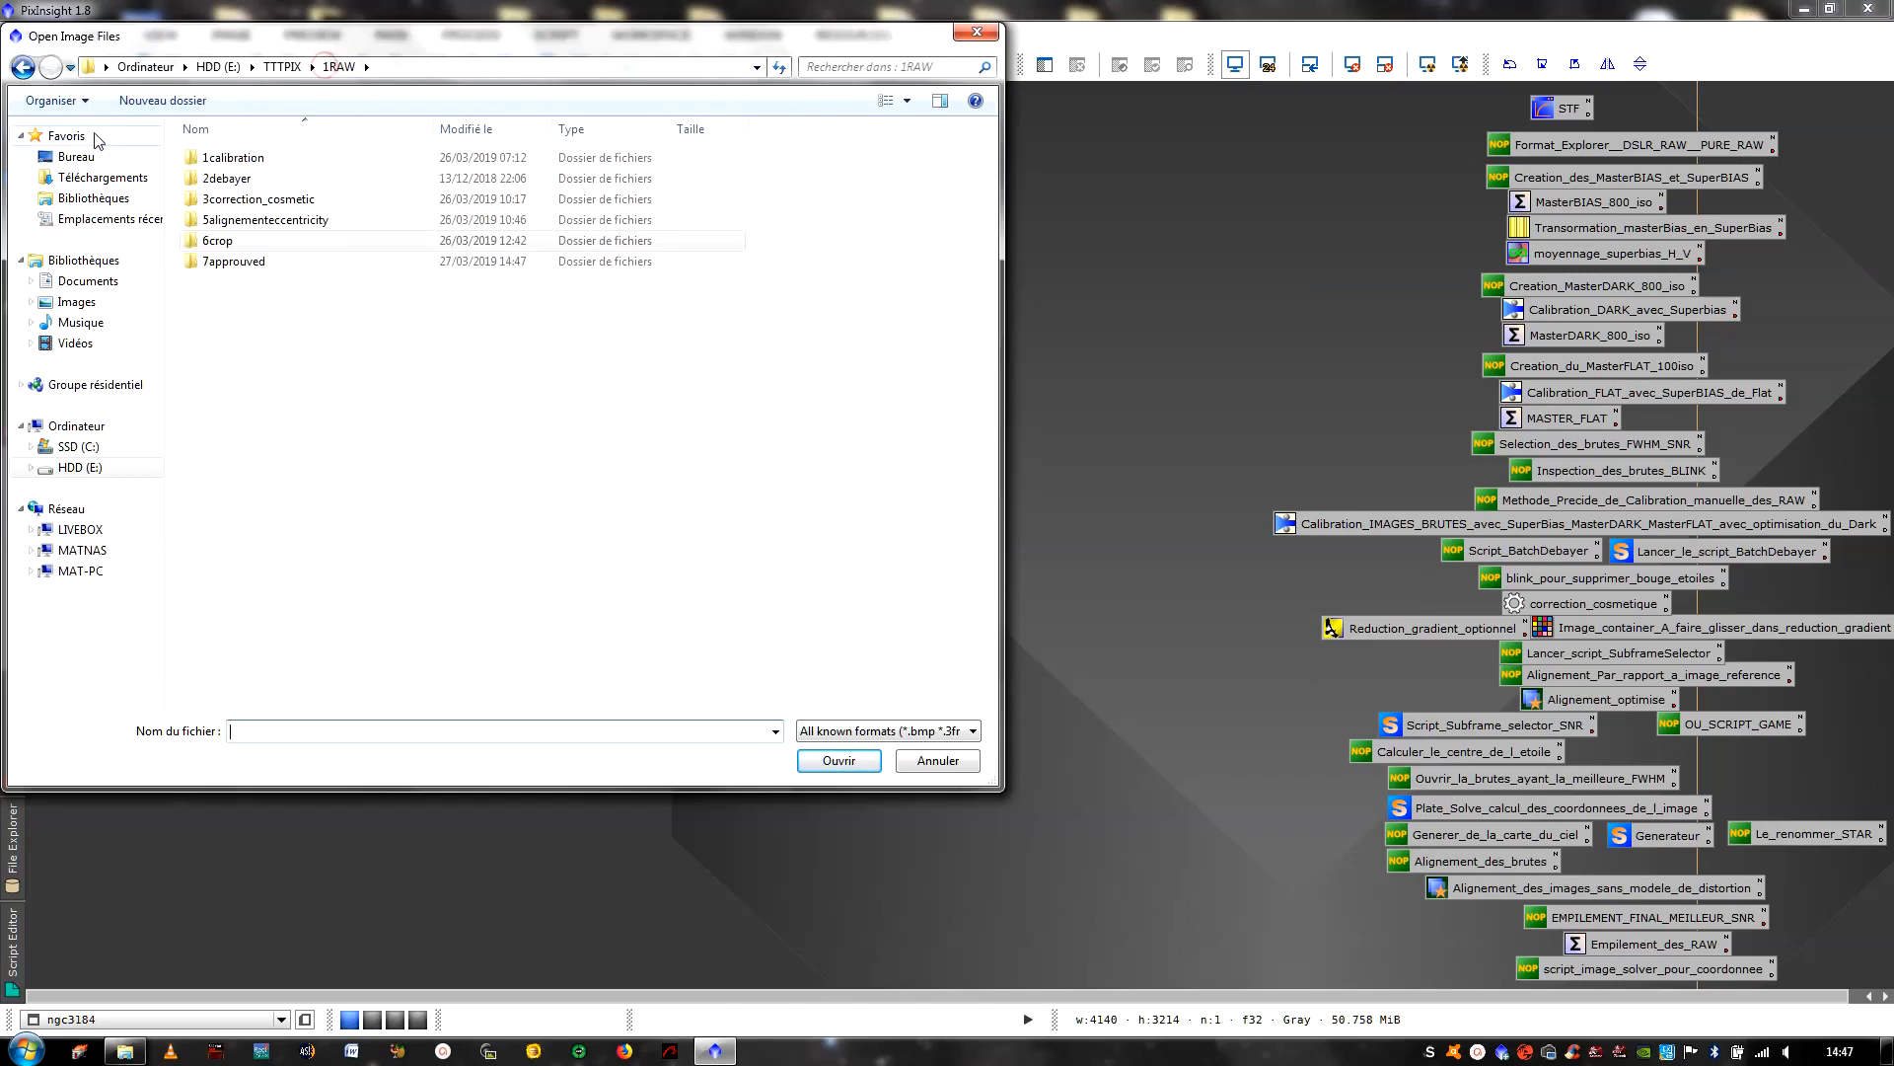
left_click(76, 155)
double_click(785, 367)
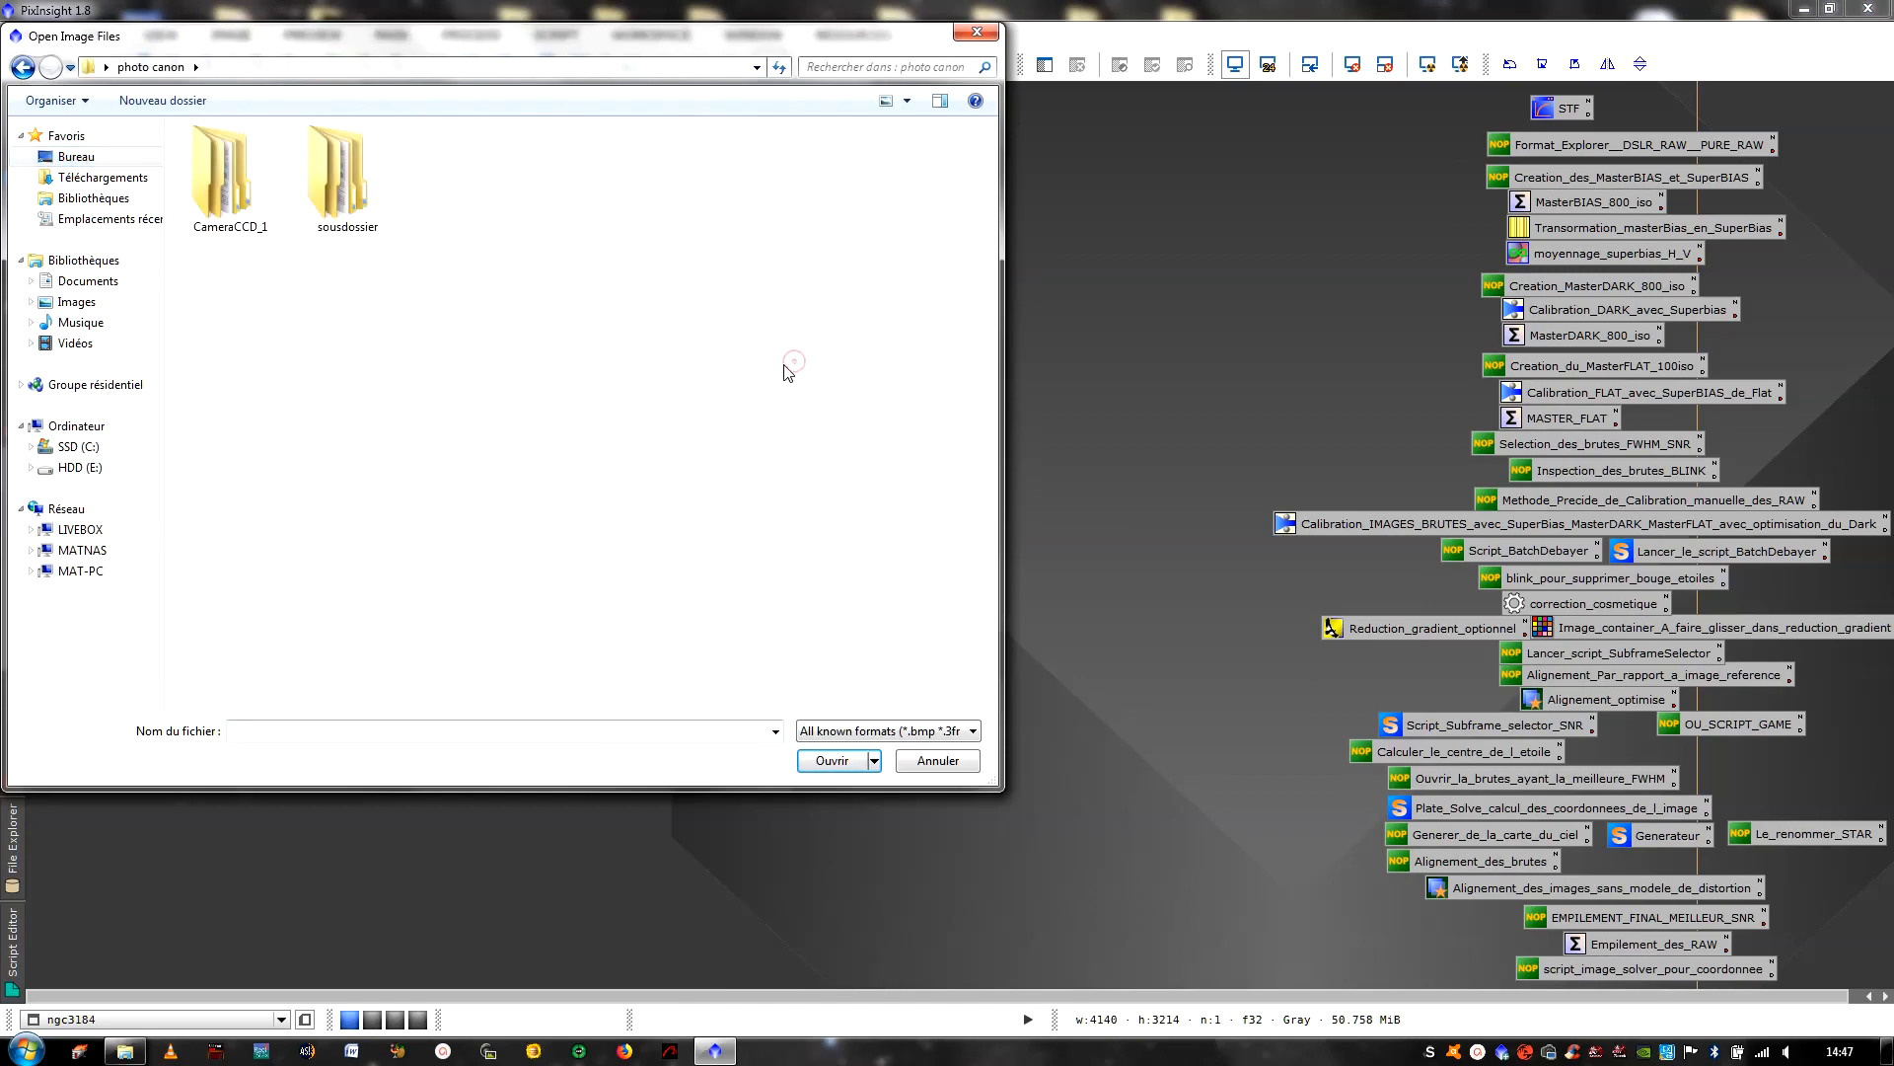
double_click(222, 182)
double_click(218, 193)
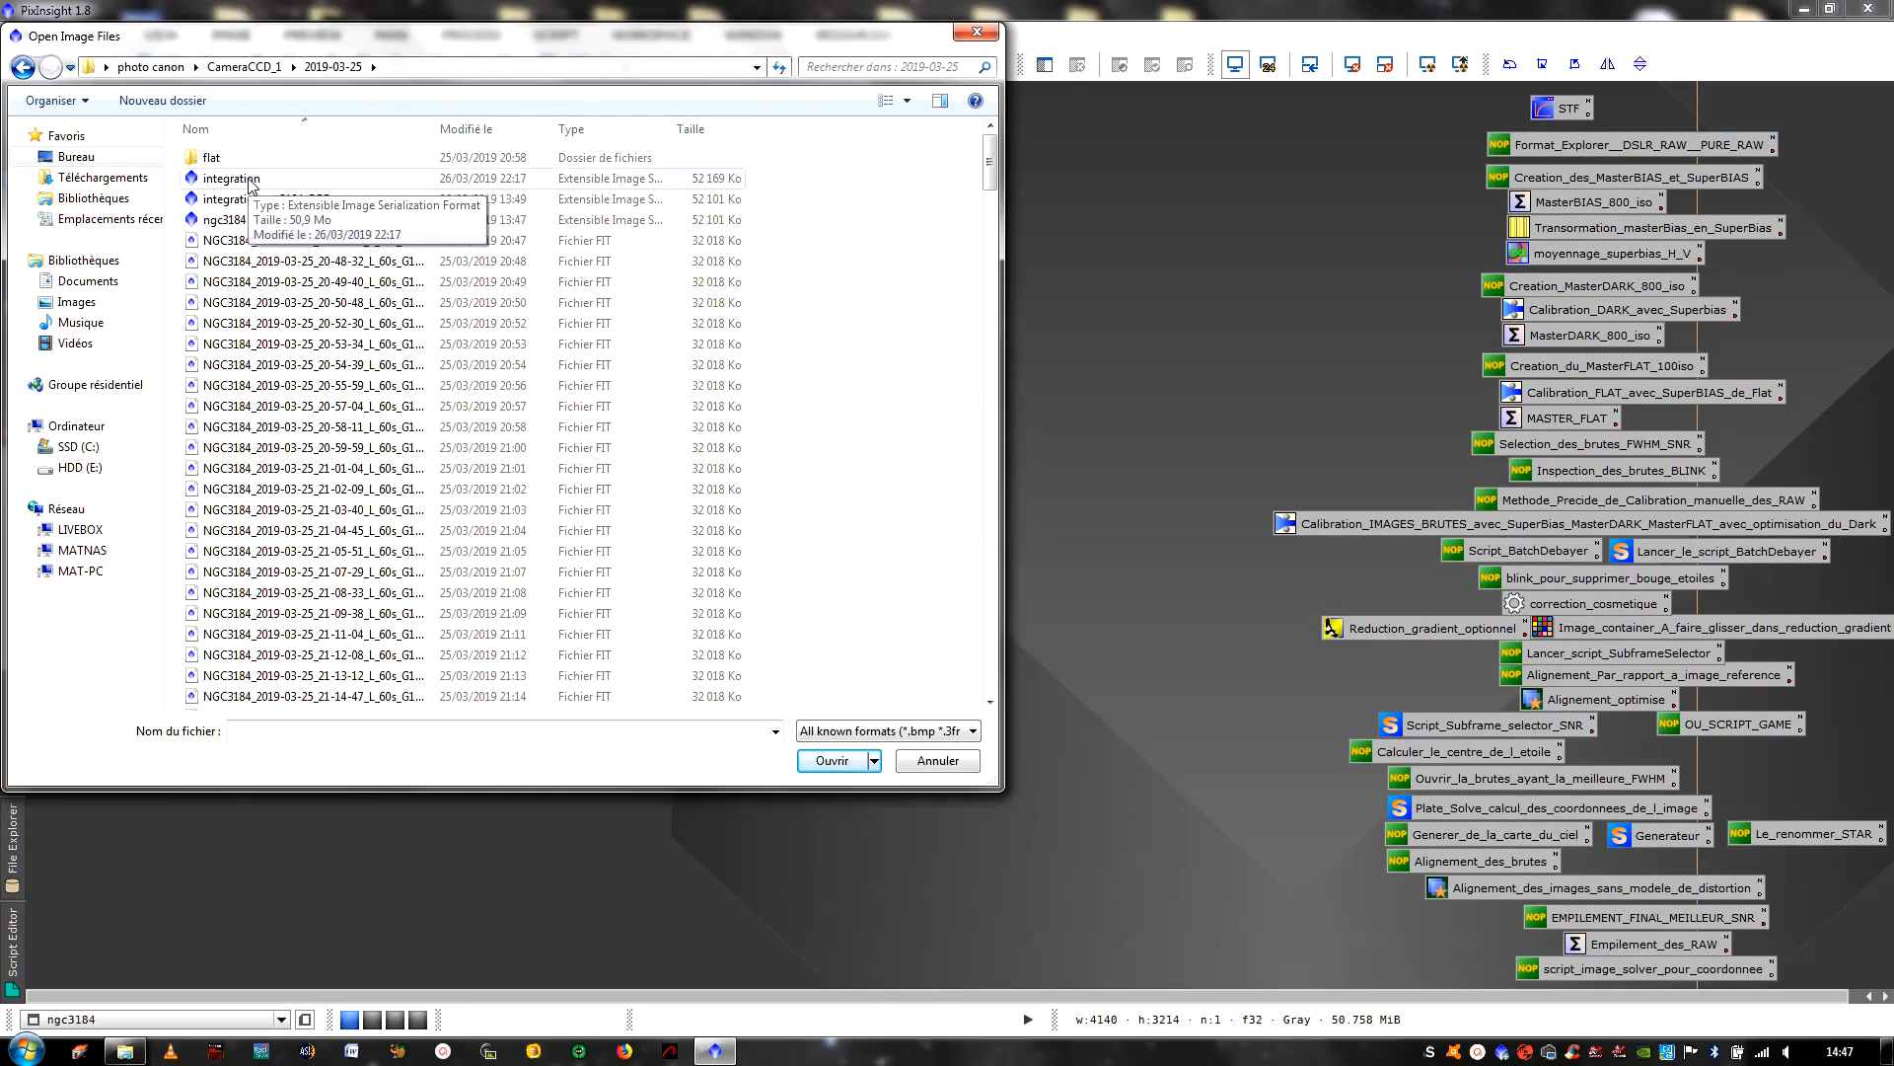
double_click(250, 181)
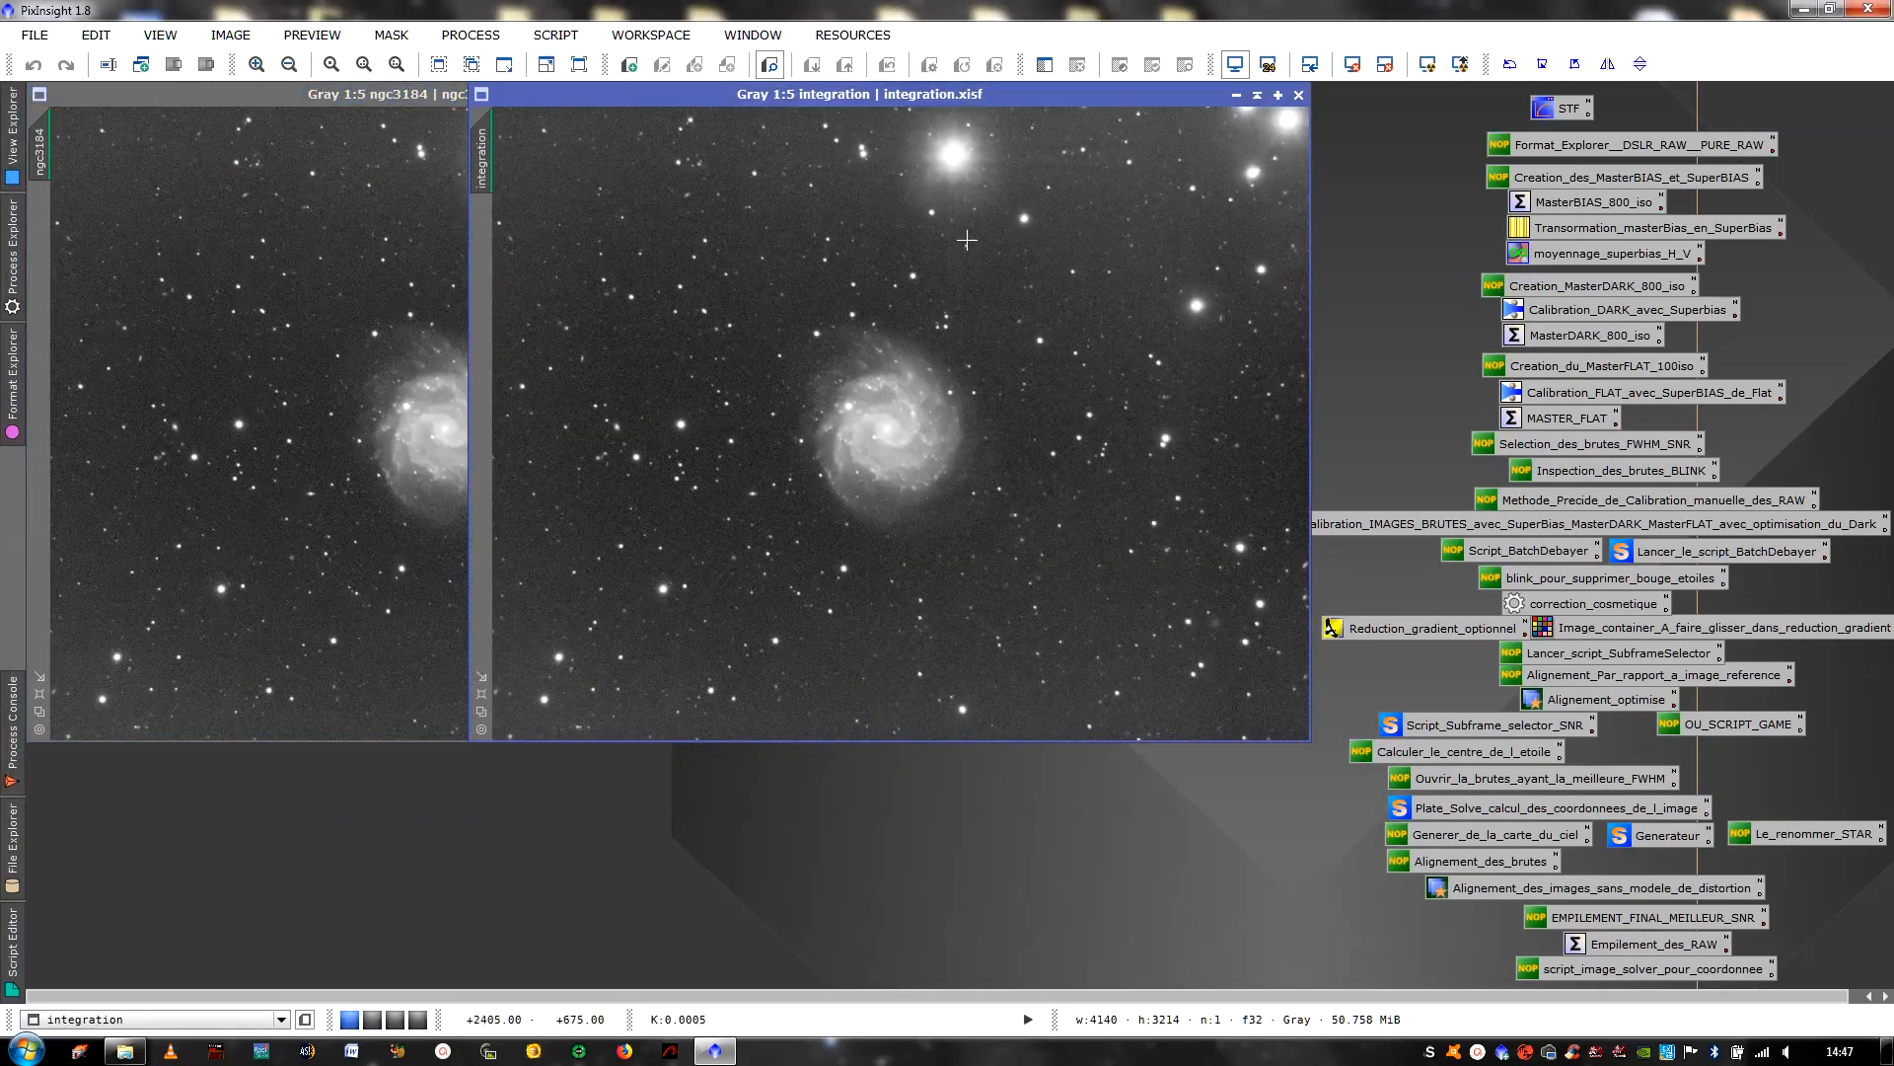
Arrange the integration and ngc3184 image windows side by side, with integration first
left_click_drag(905, 101, 479, 207)
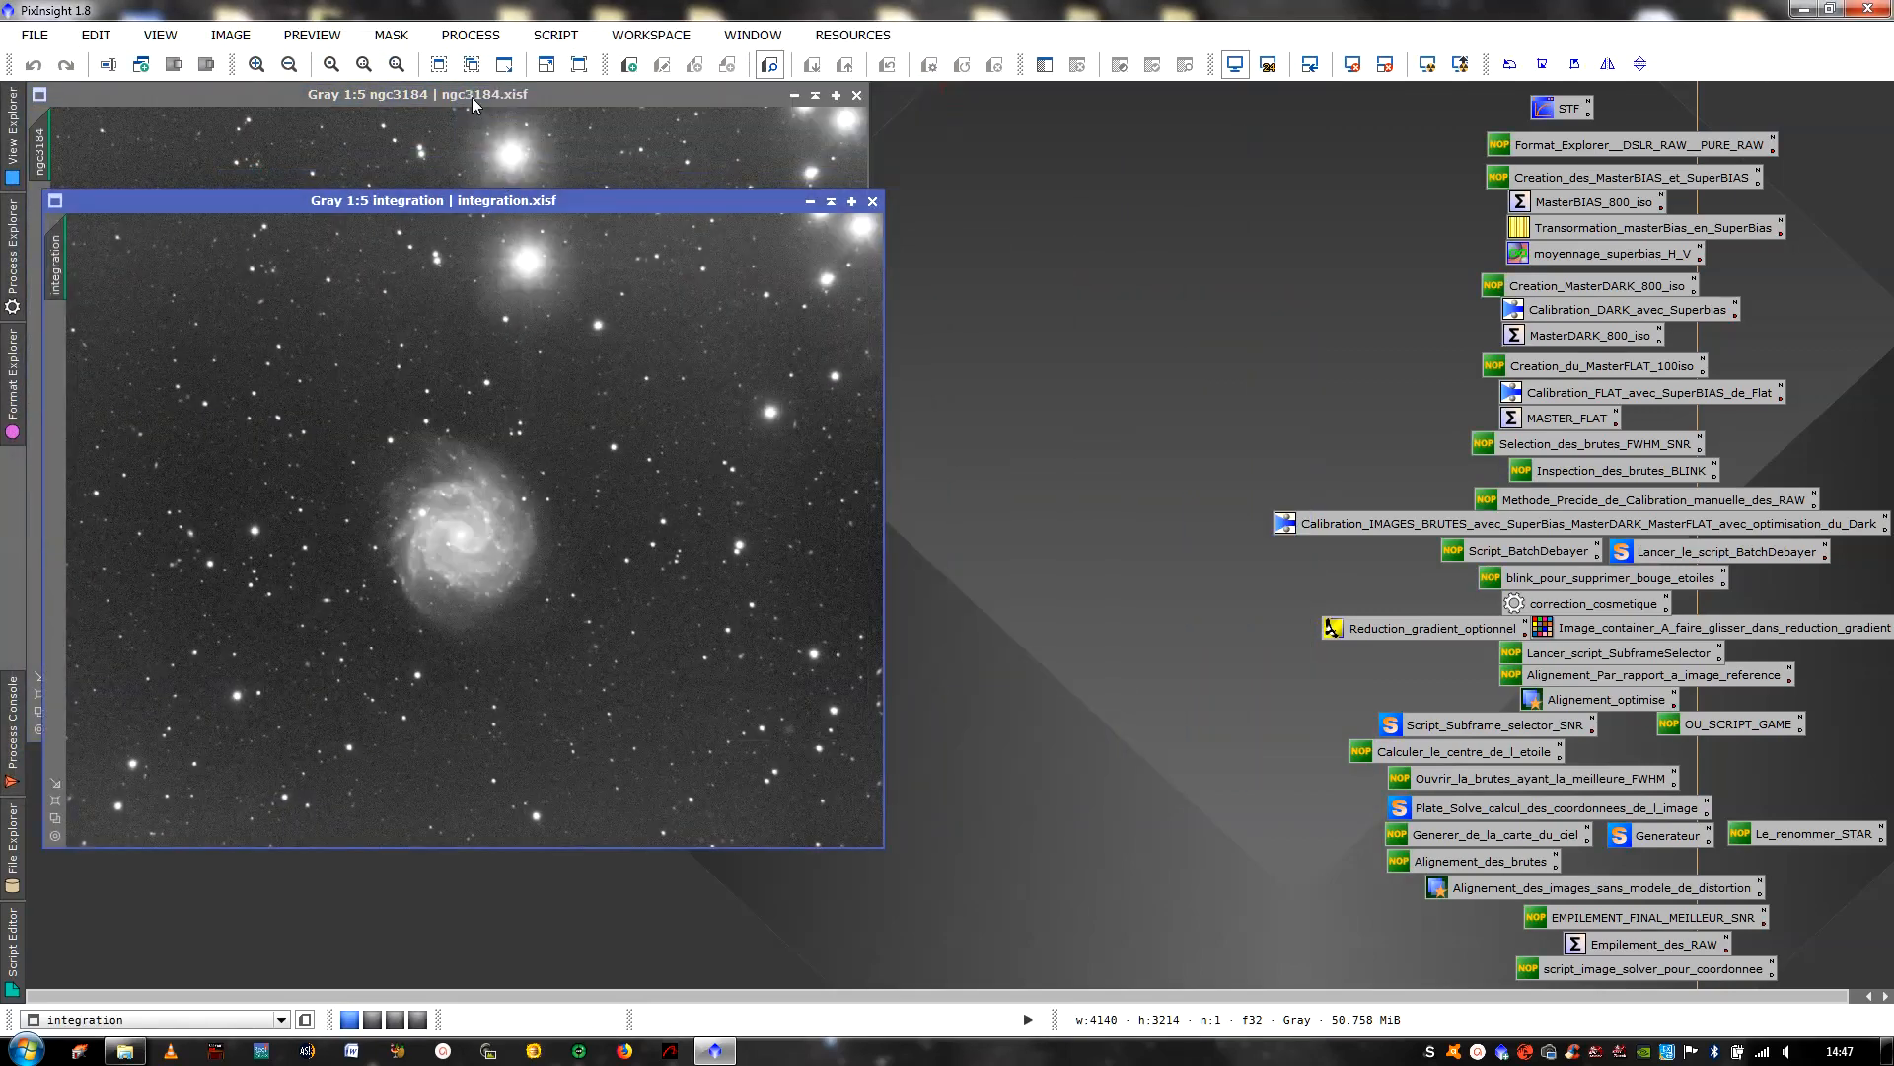
left_click_drag(472, 96, 1330, 197)
left_click(487, 391)
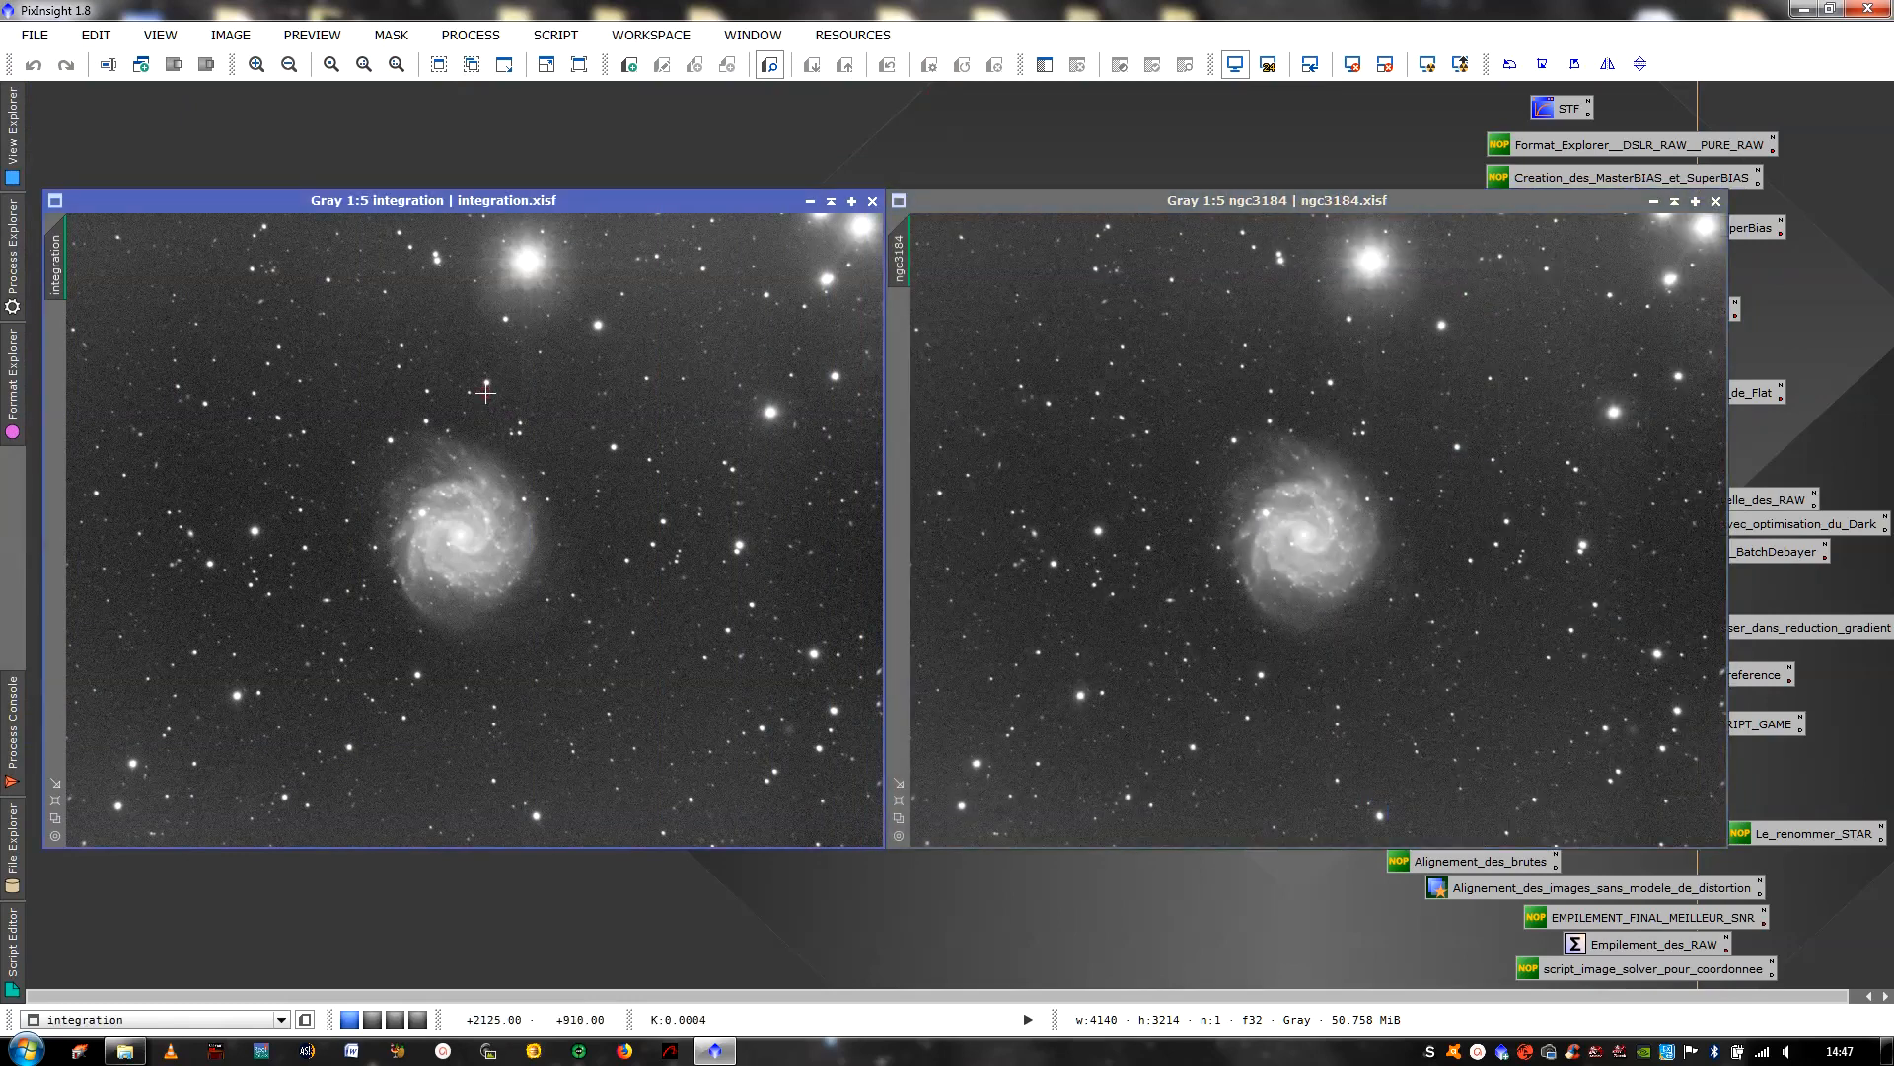
left_click(1441, 485)
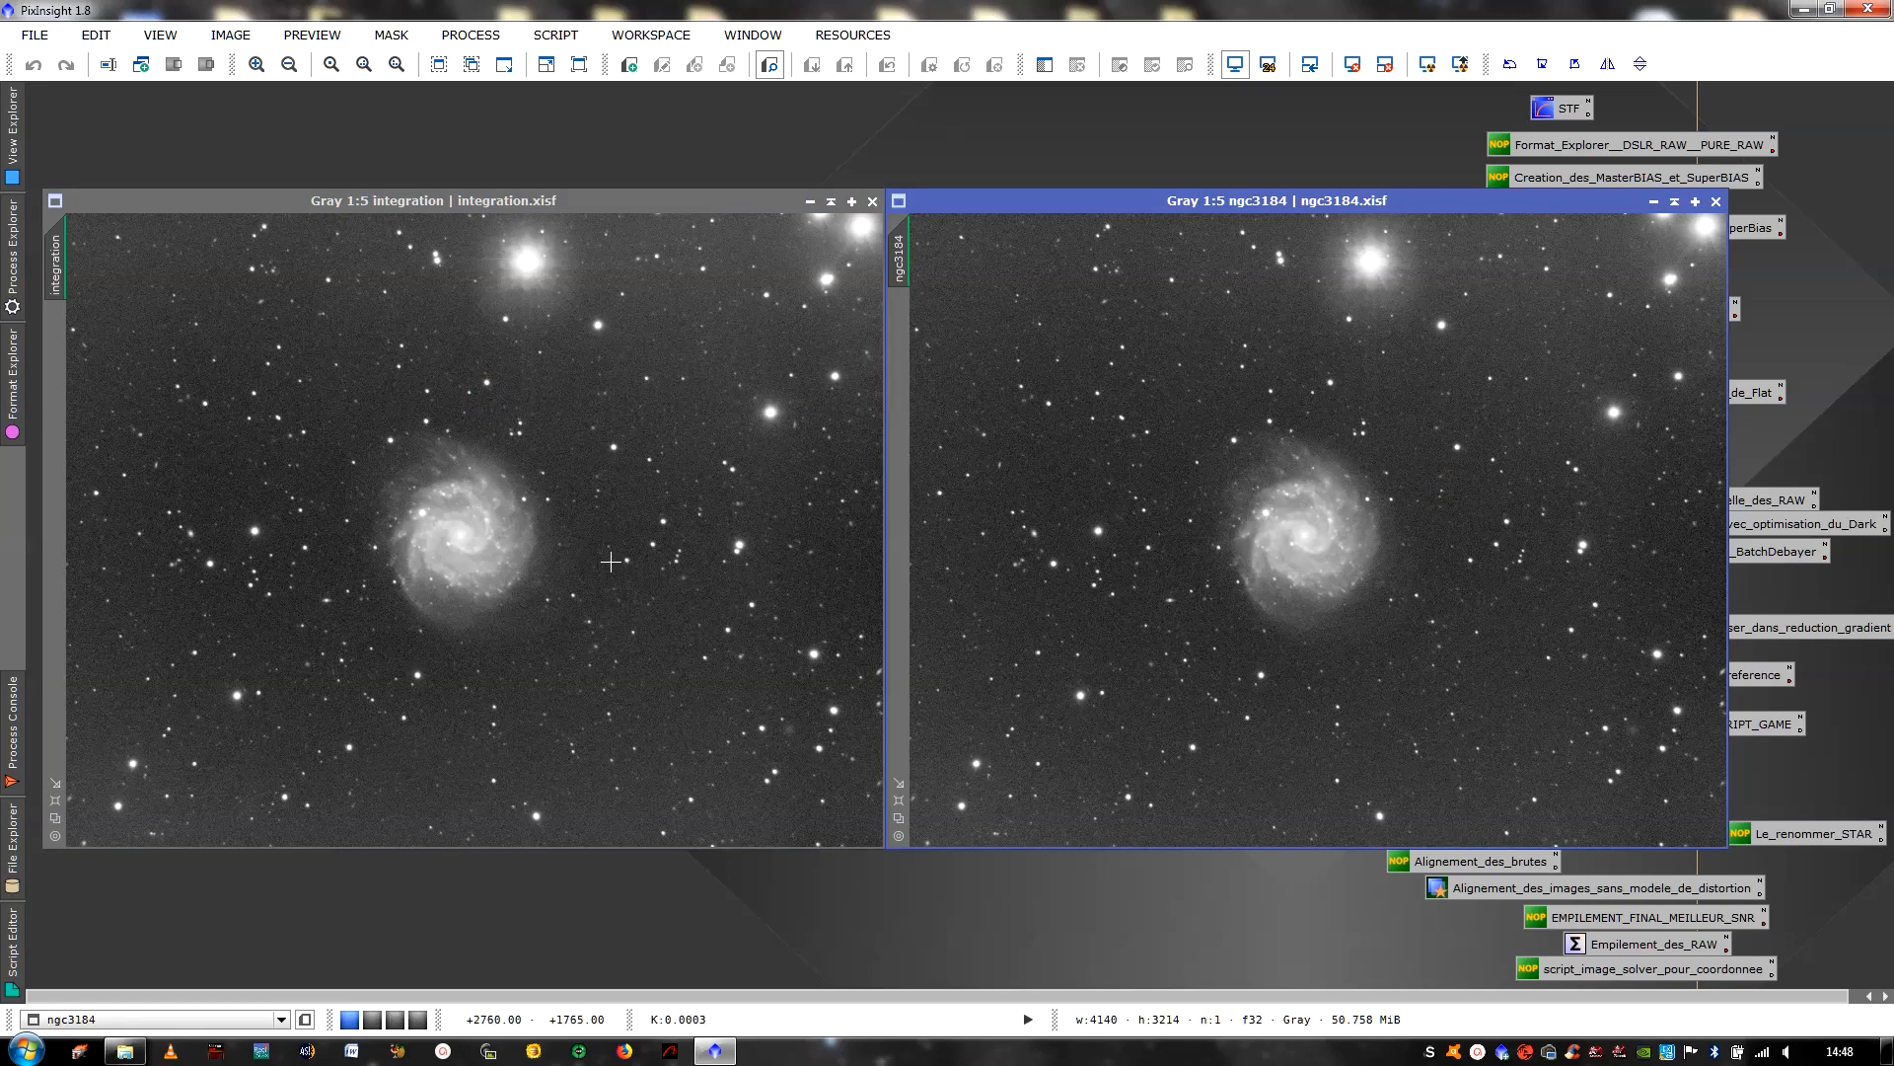
Compare the galaxy and surrounding stars in the integration and ngc3184 images at 1:2 zoom
scroll(561, 536, "up", 3)
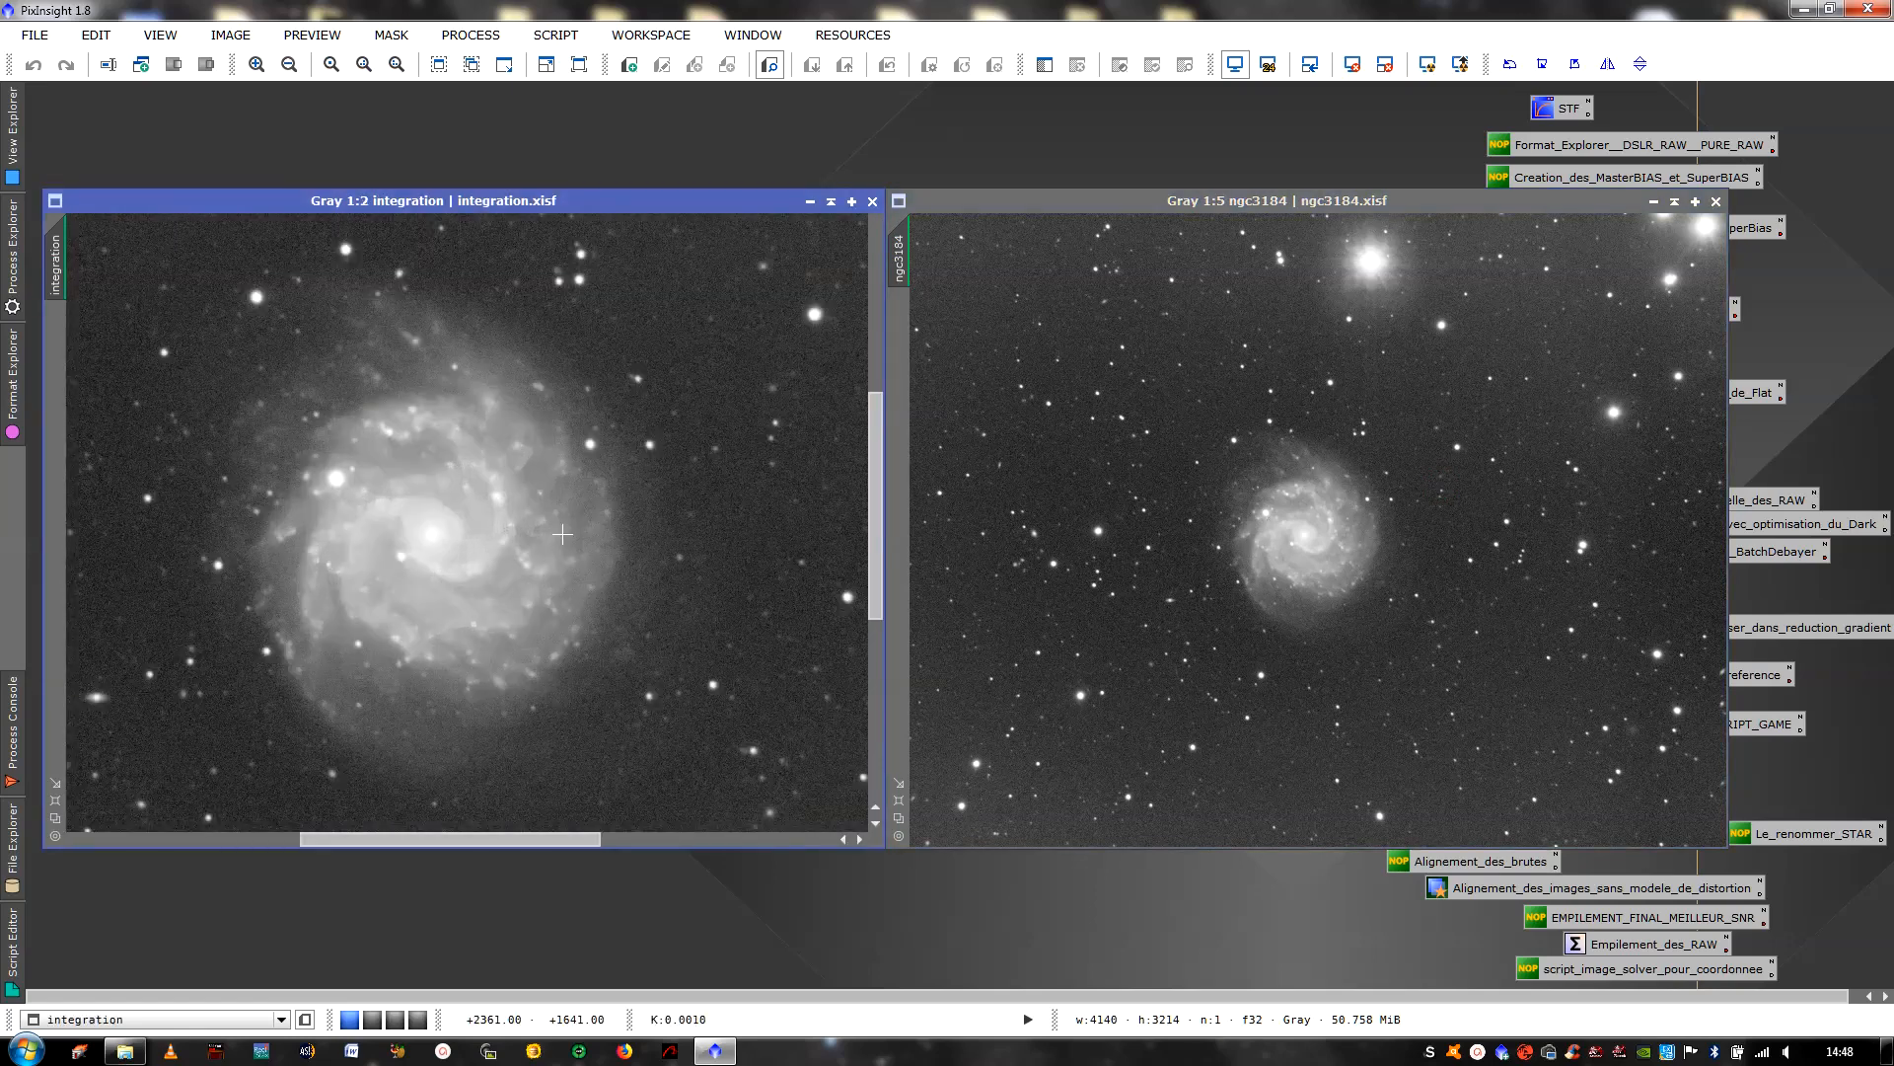
scroll(1354, 503, "up", 3)
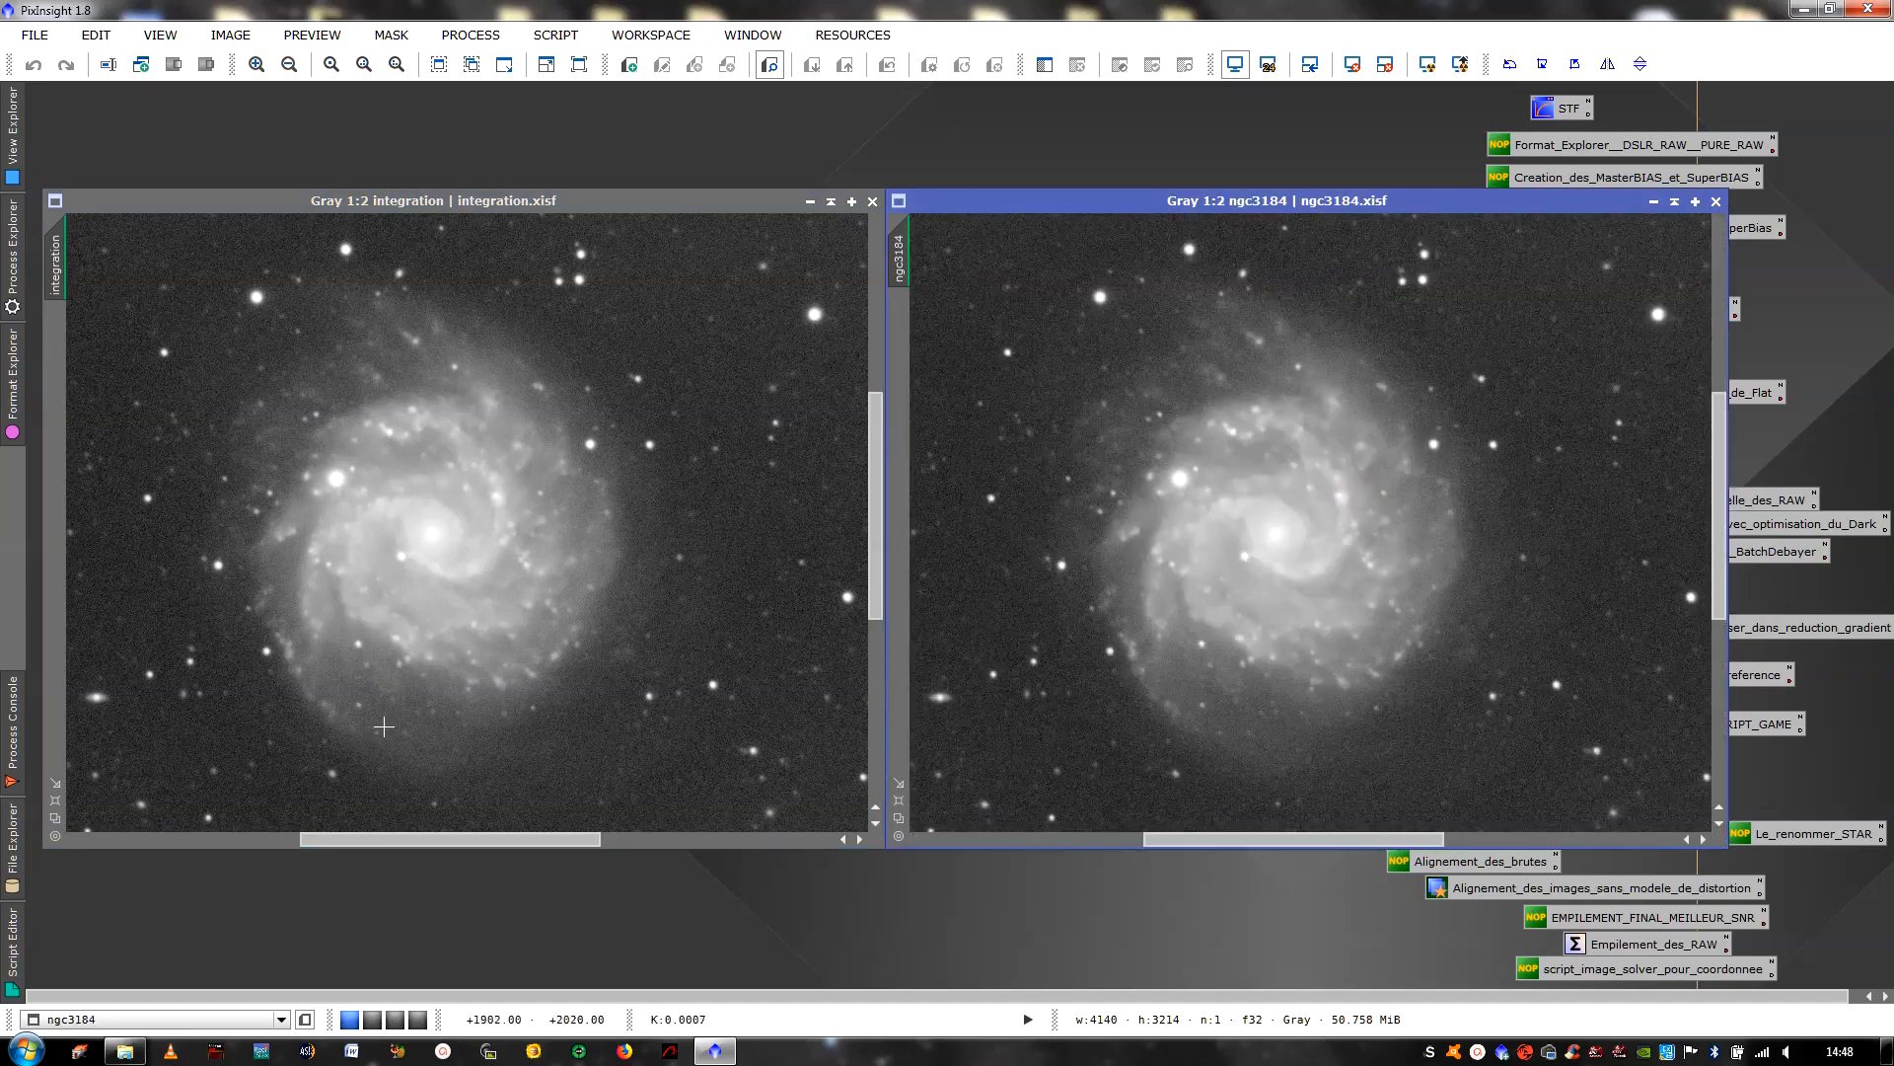
scroll(384, 726, "down", 2)
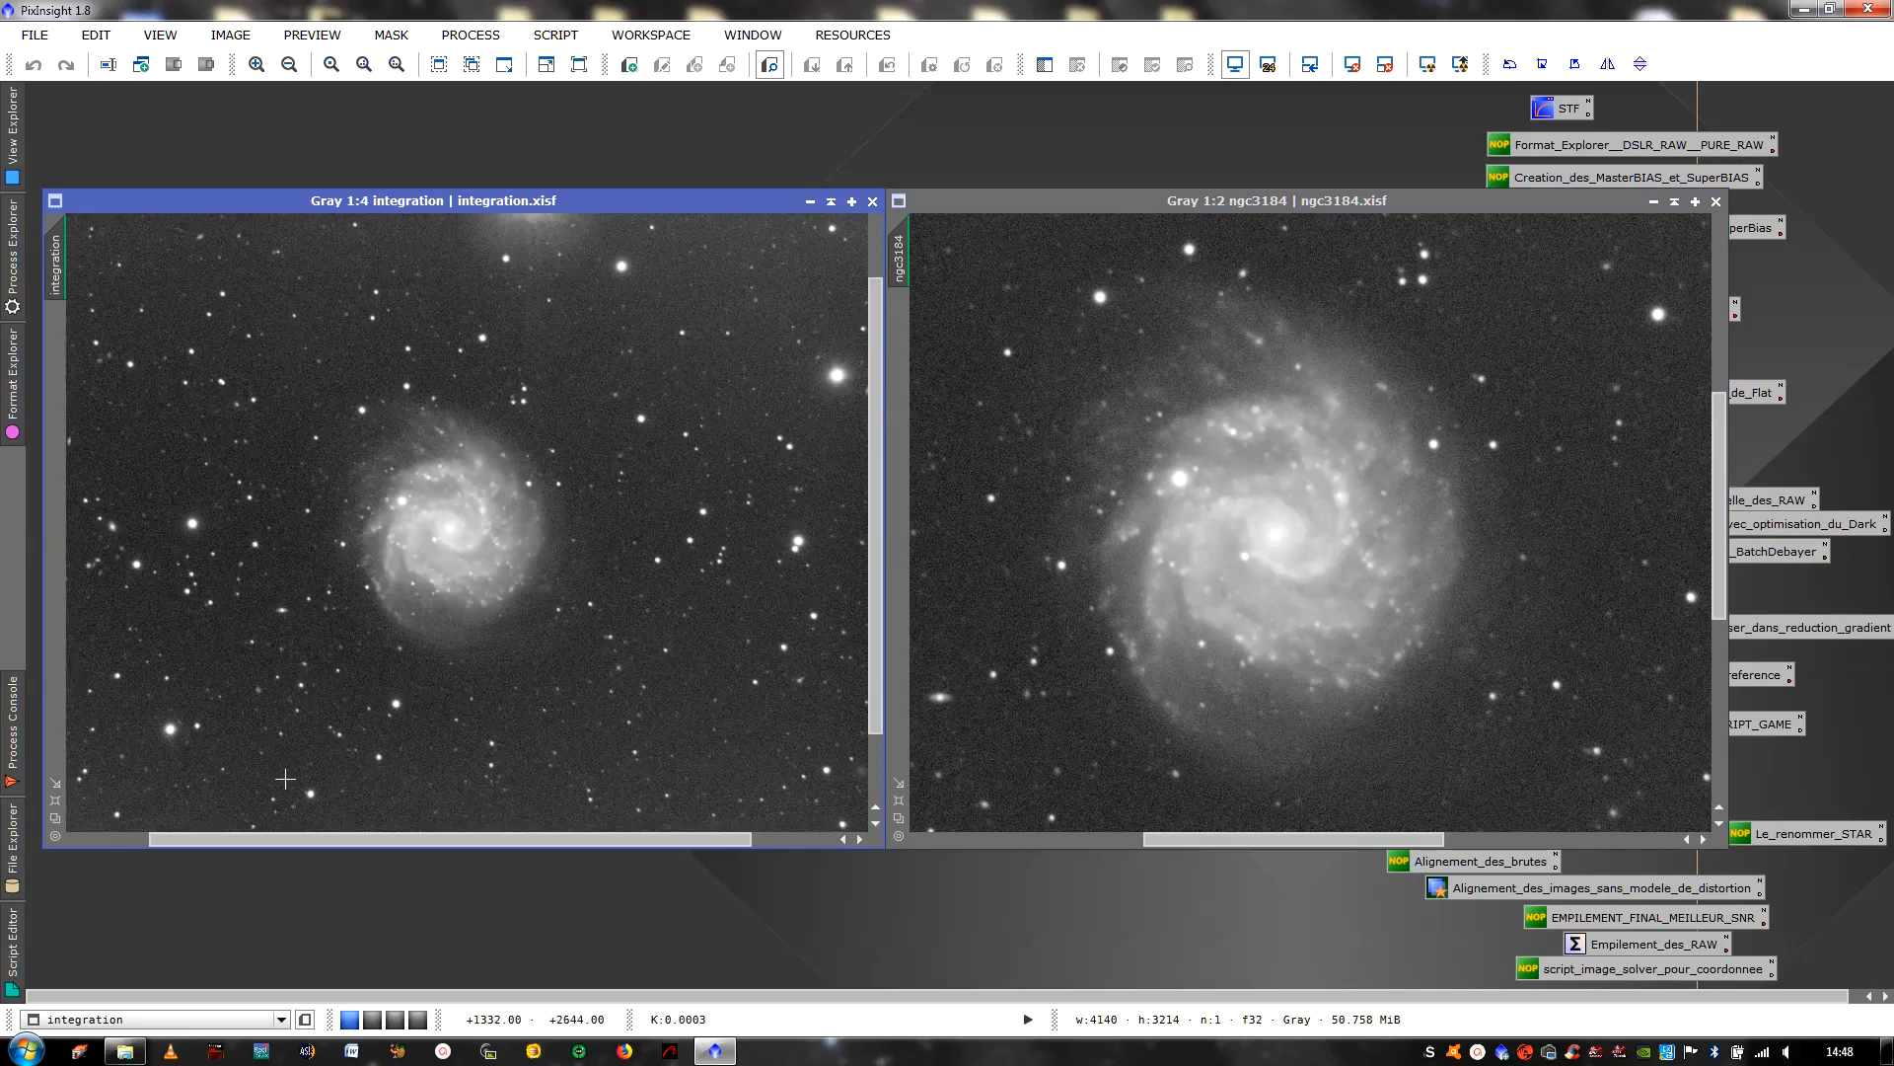
left_click_drag(287, 836, 127, 841)
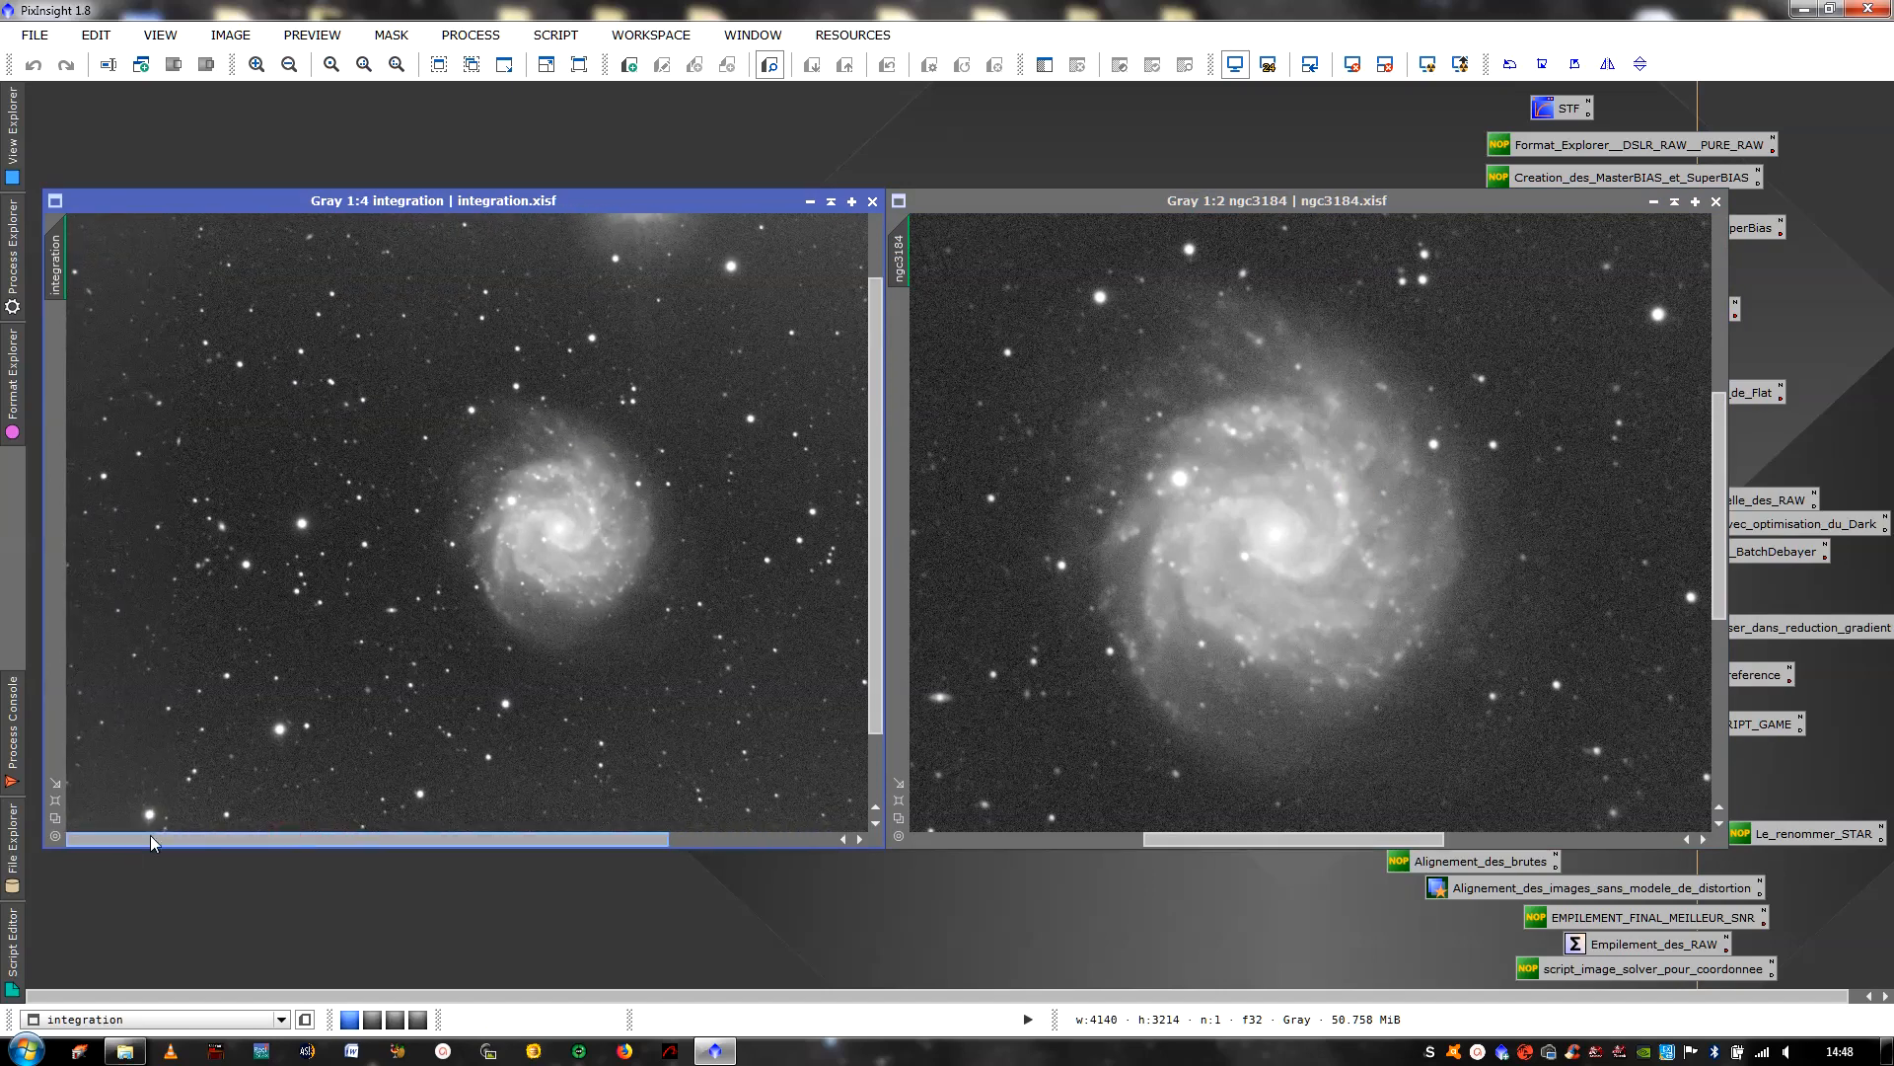
scroll(621, 513, "up", 1)
scroll(325, 523, "up", 1)
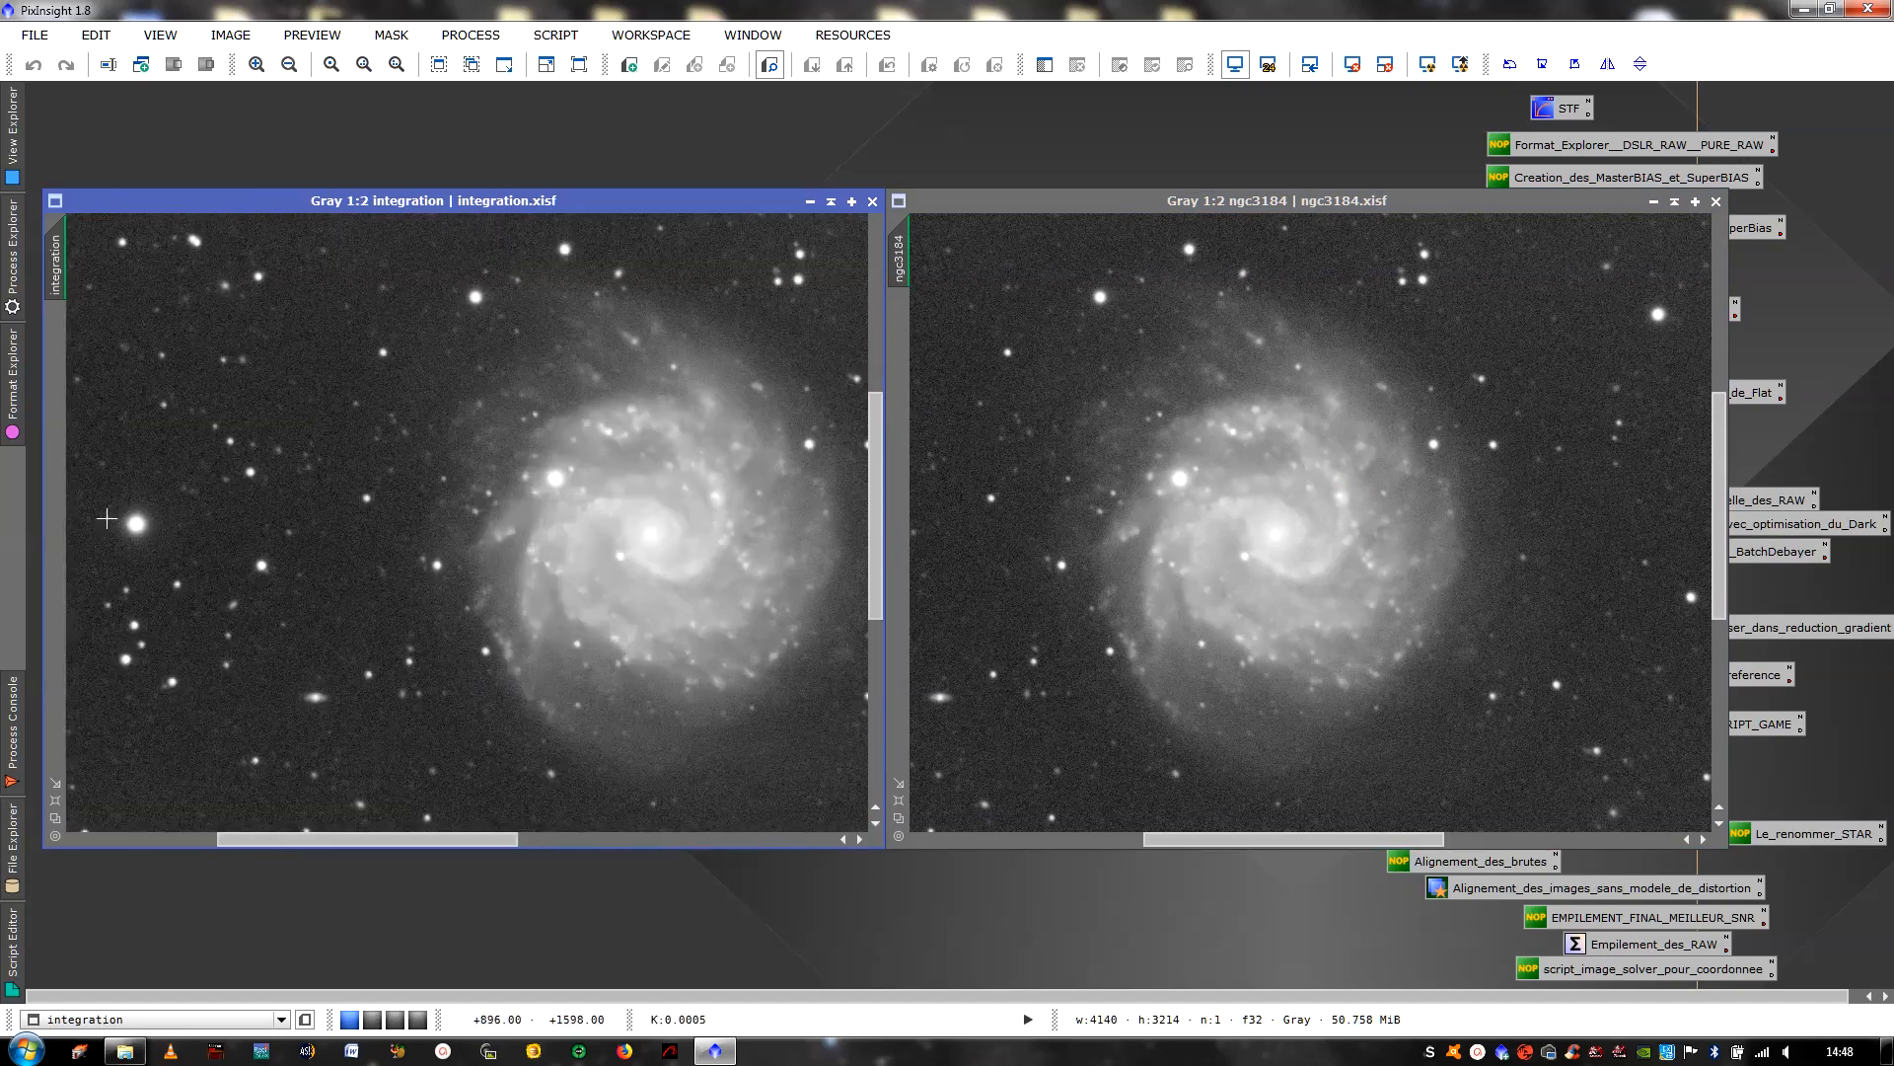
left_click(998, 660)
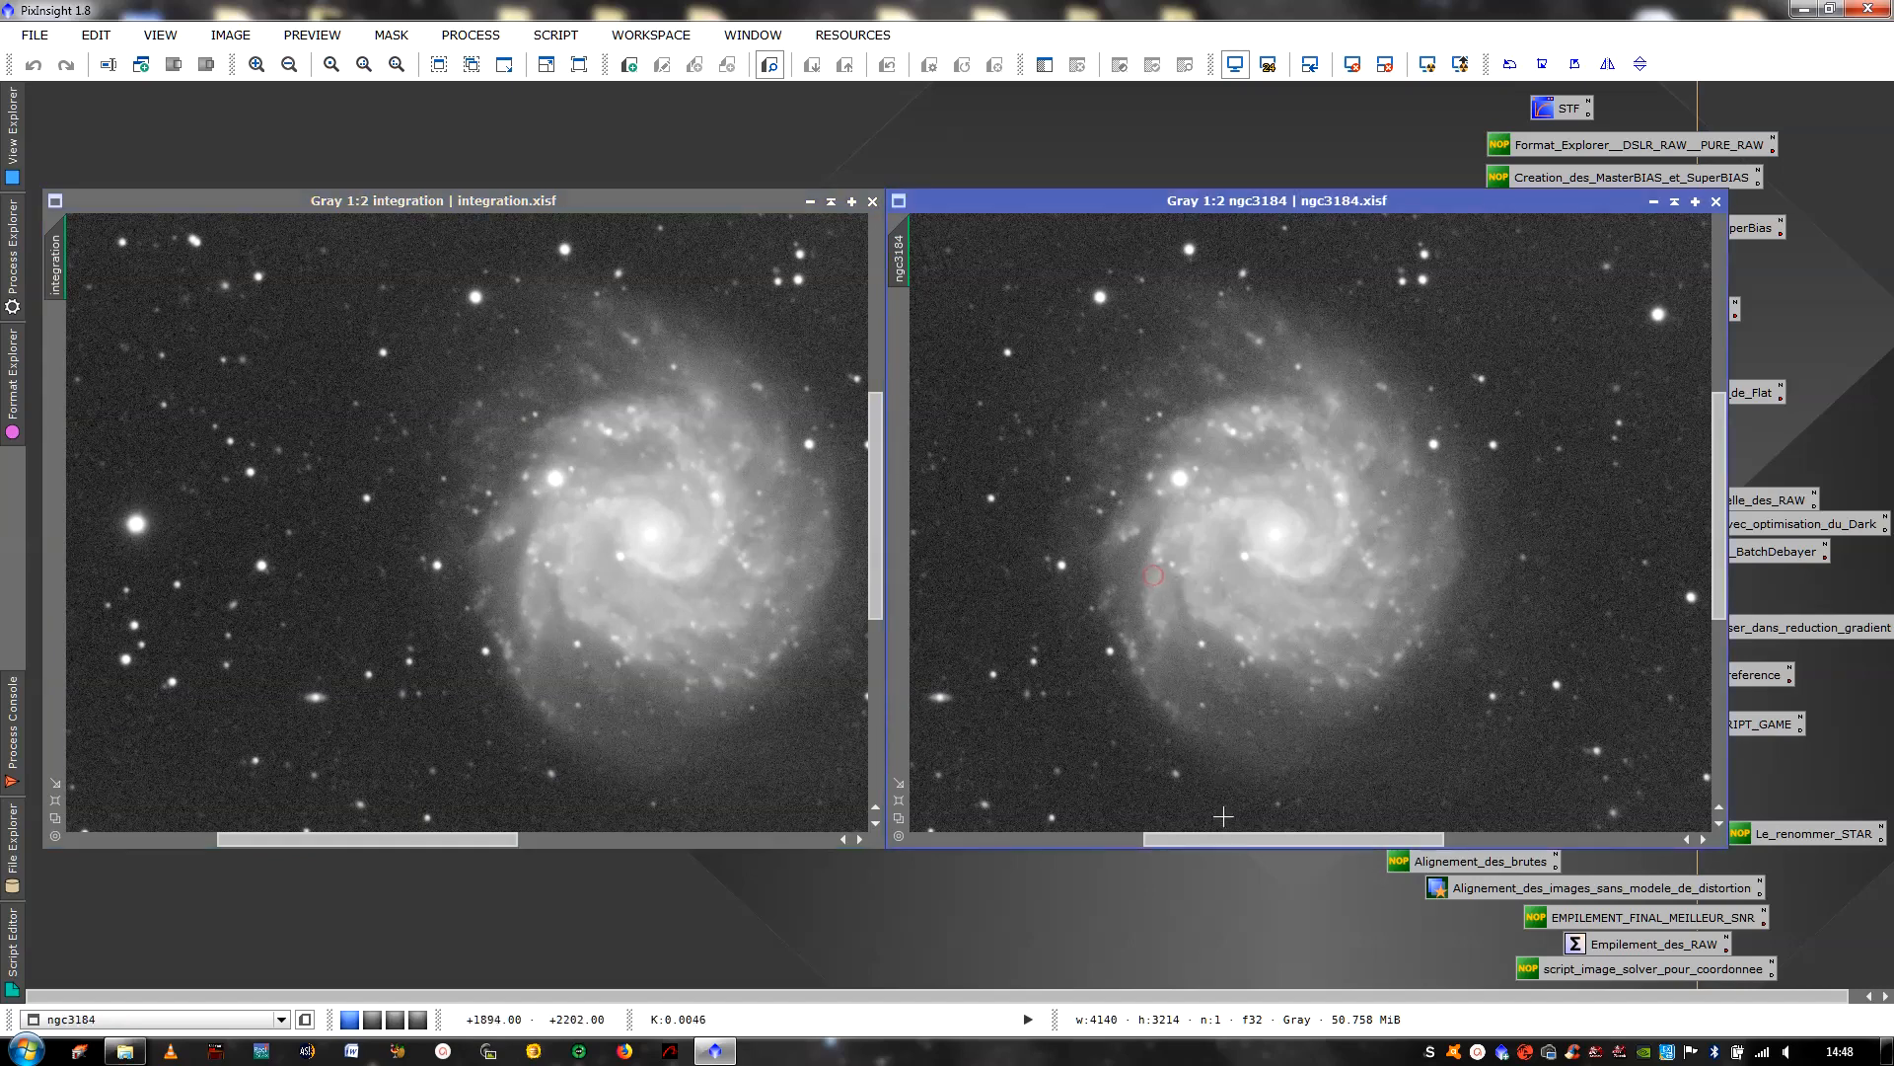
left_click_drag(1226, 839, 1074, 866)
scroll(1165, 629, "up", 1)
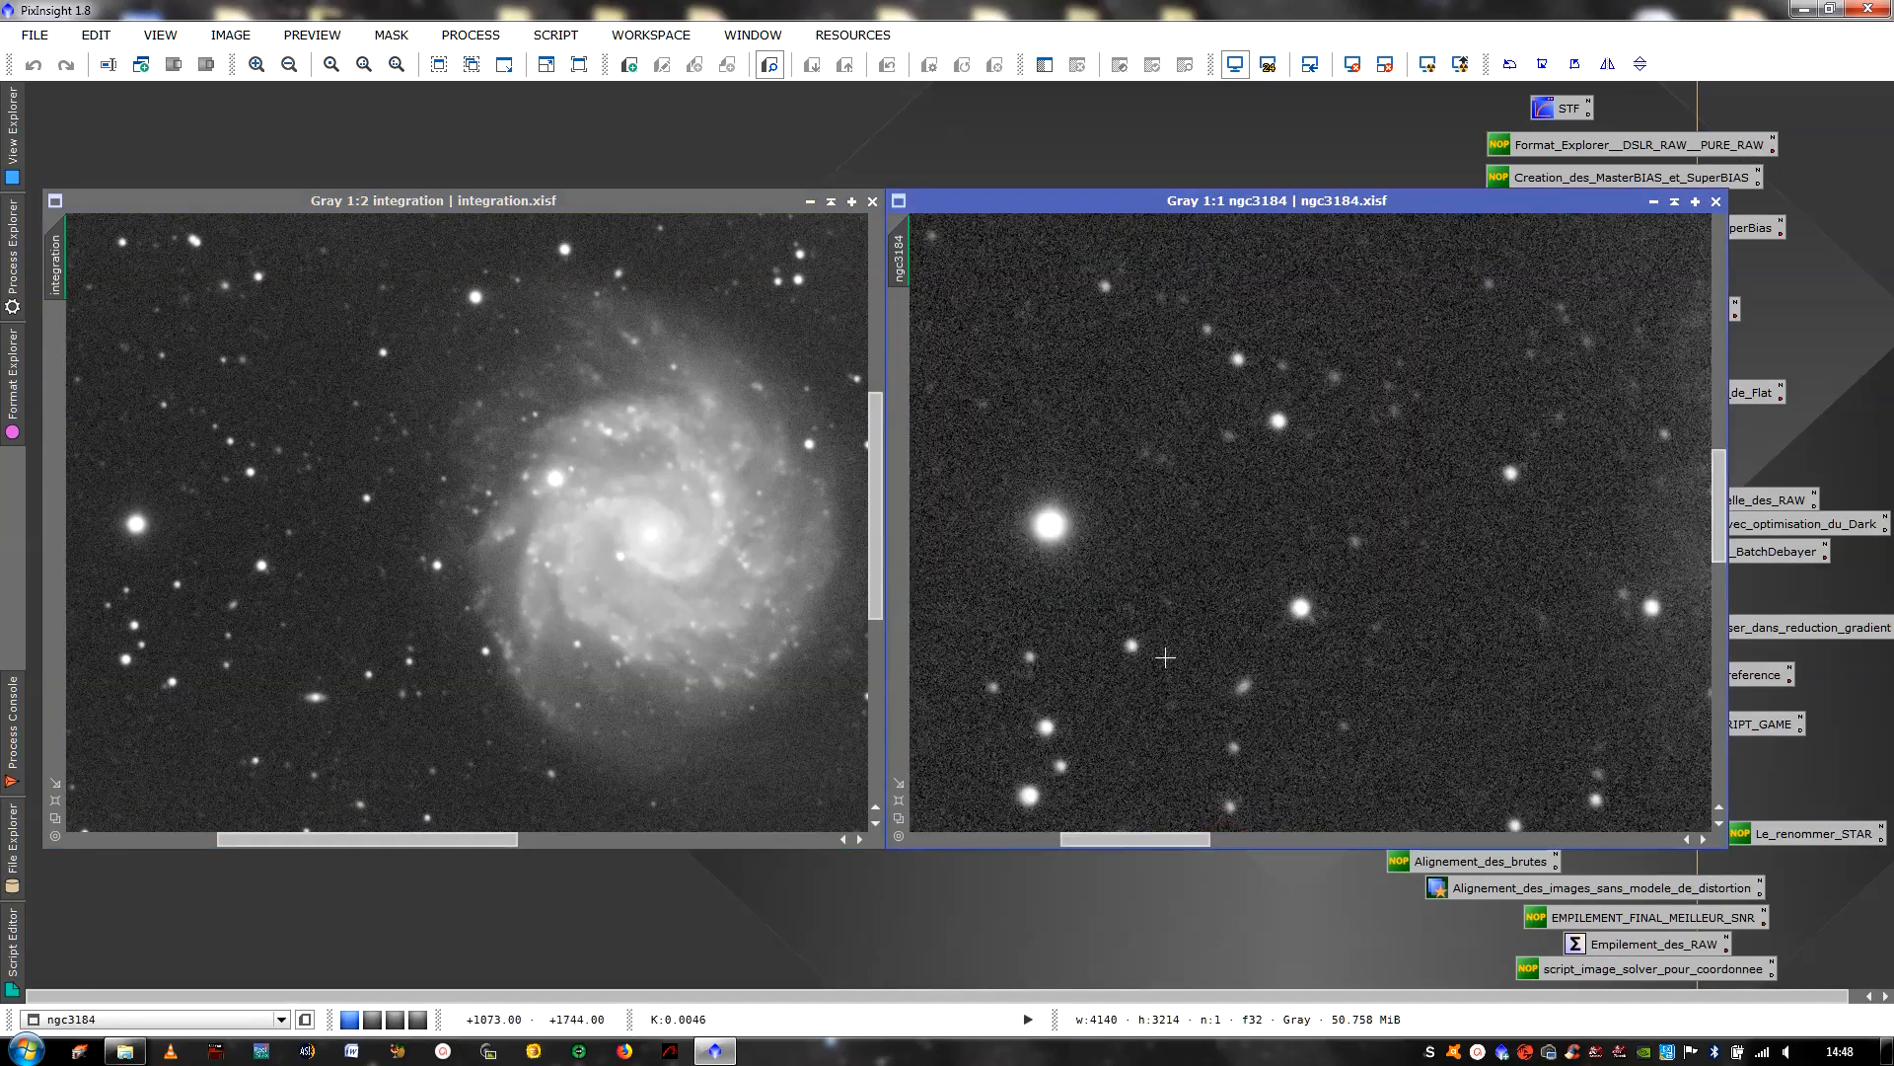
scroll(1143, 719, "down", 1)
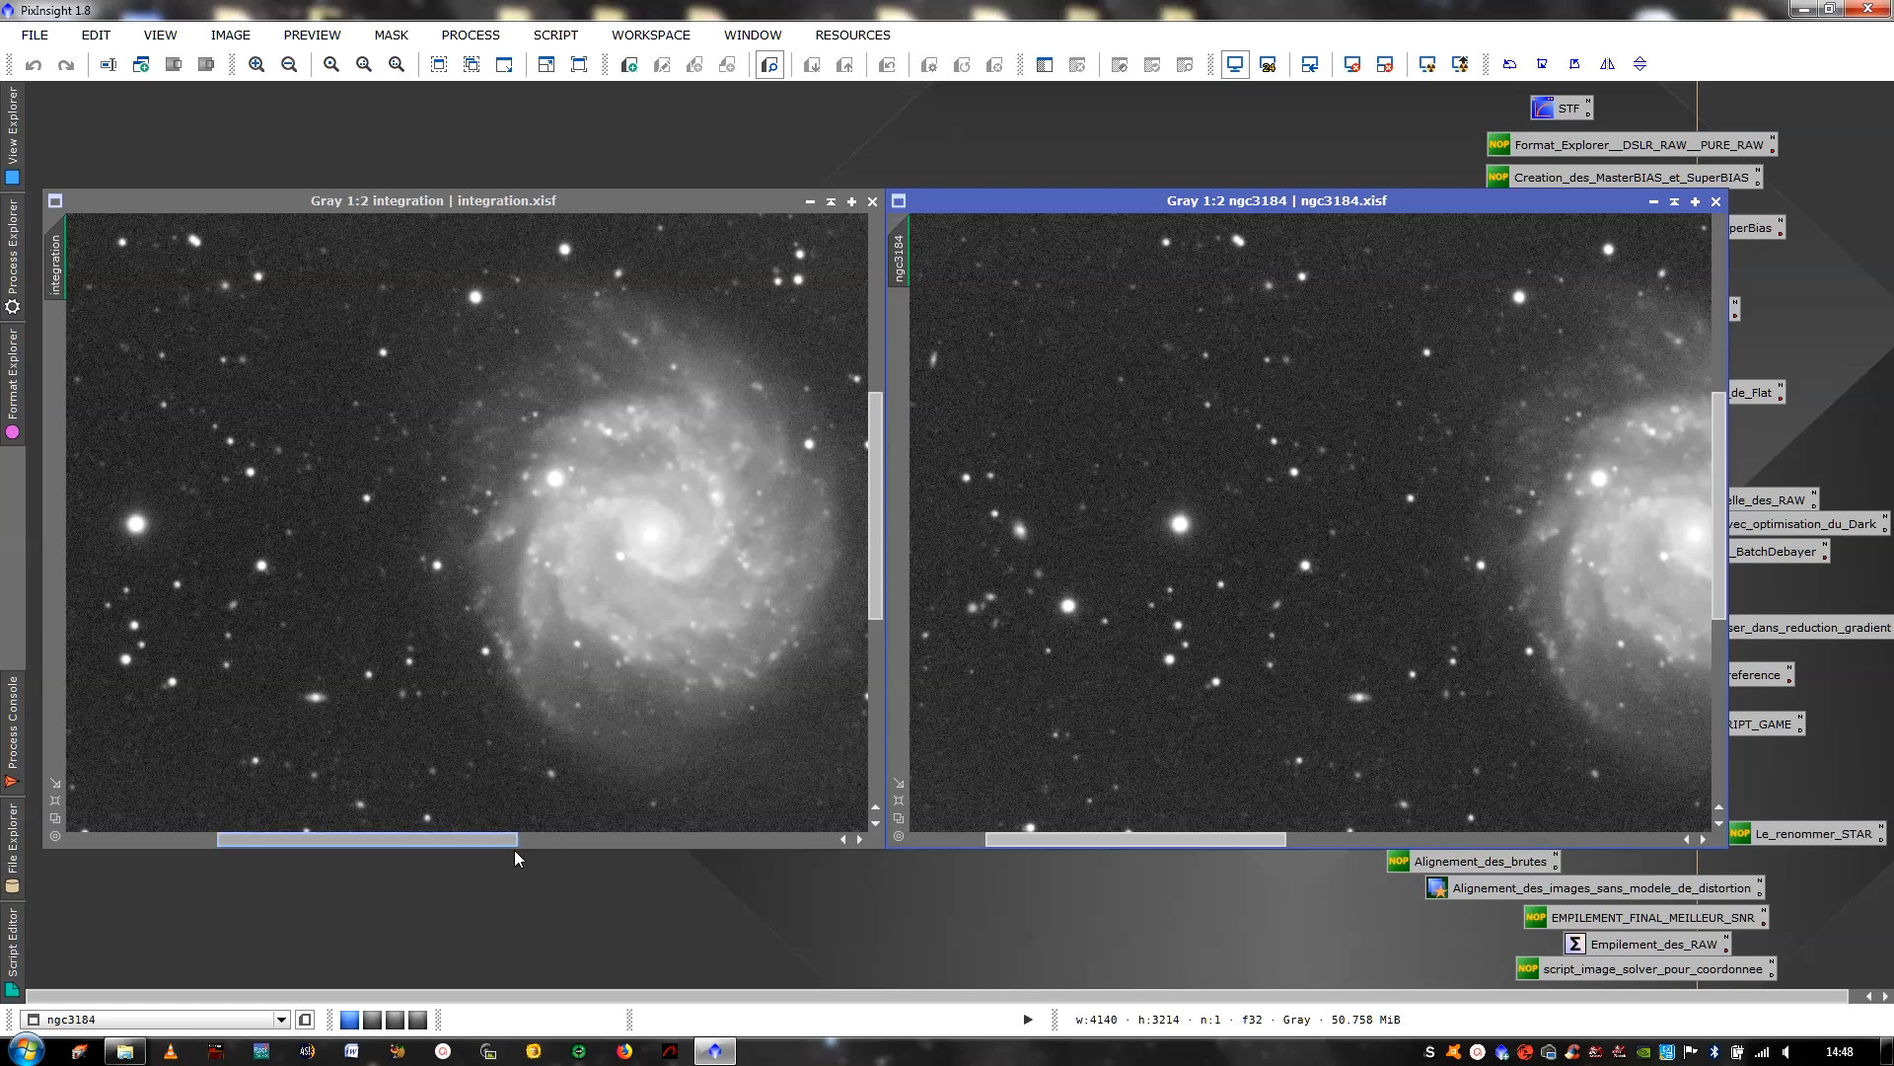
left_click_drag(488, 839, 563, 845)
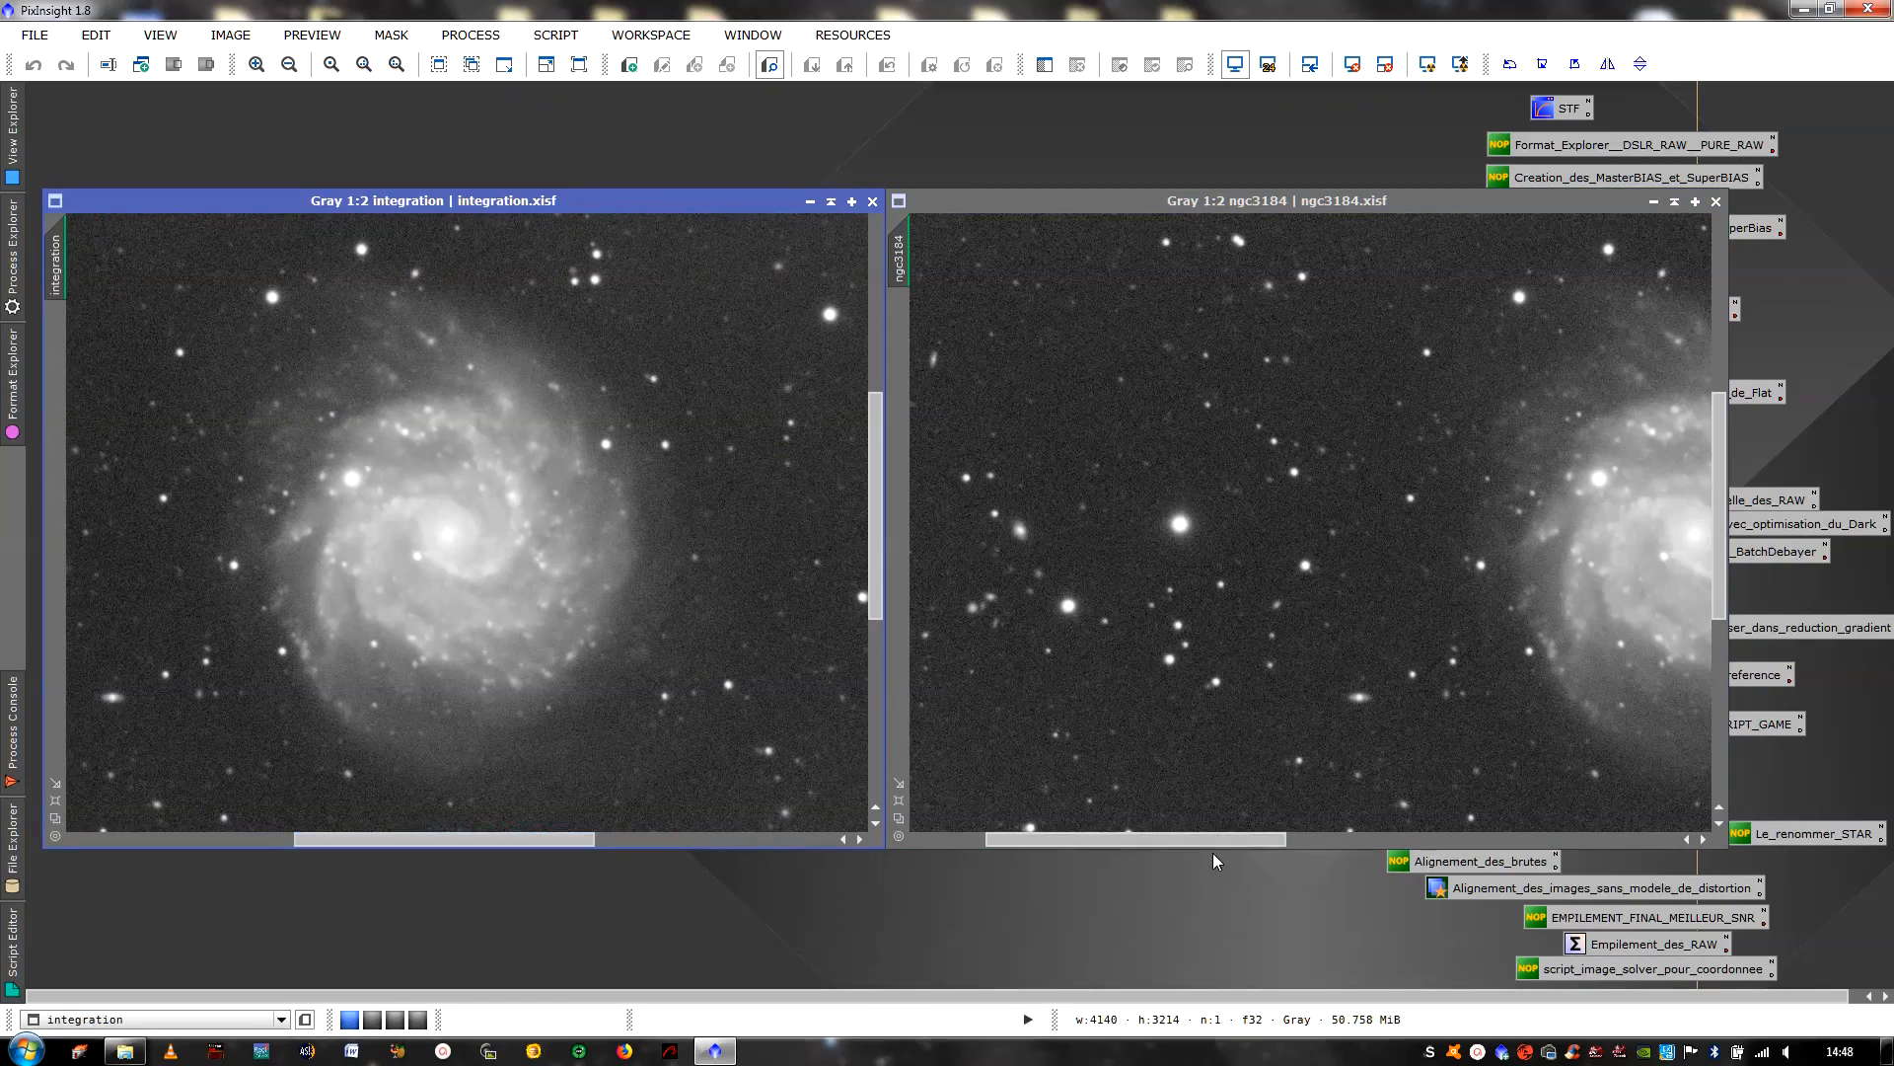
left_click_drag(1216, 840, 1344, 854)
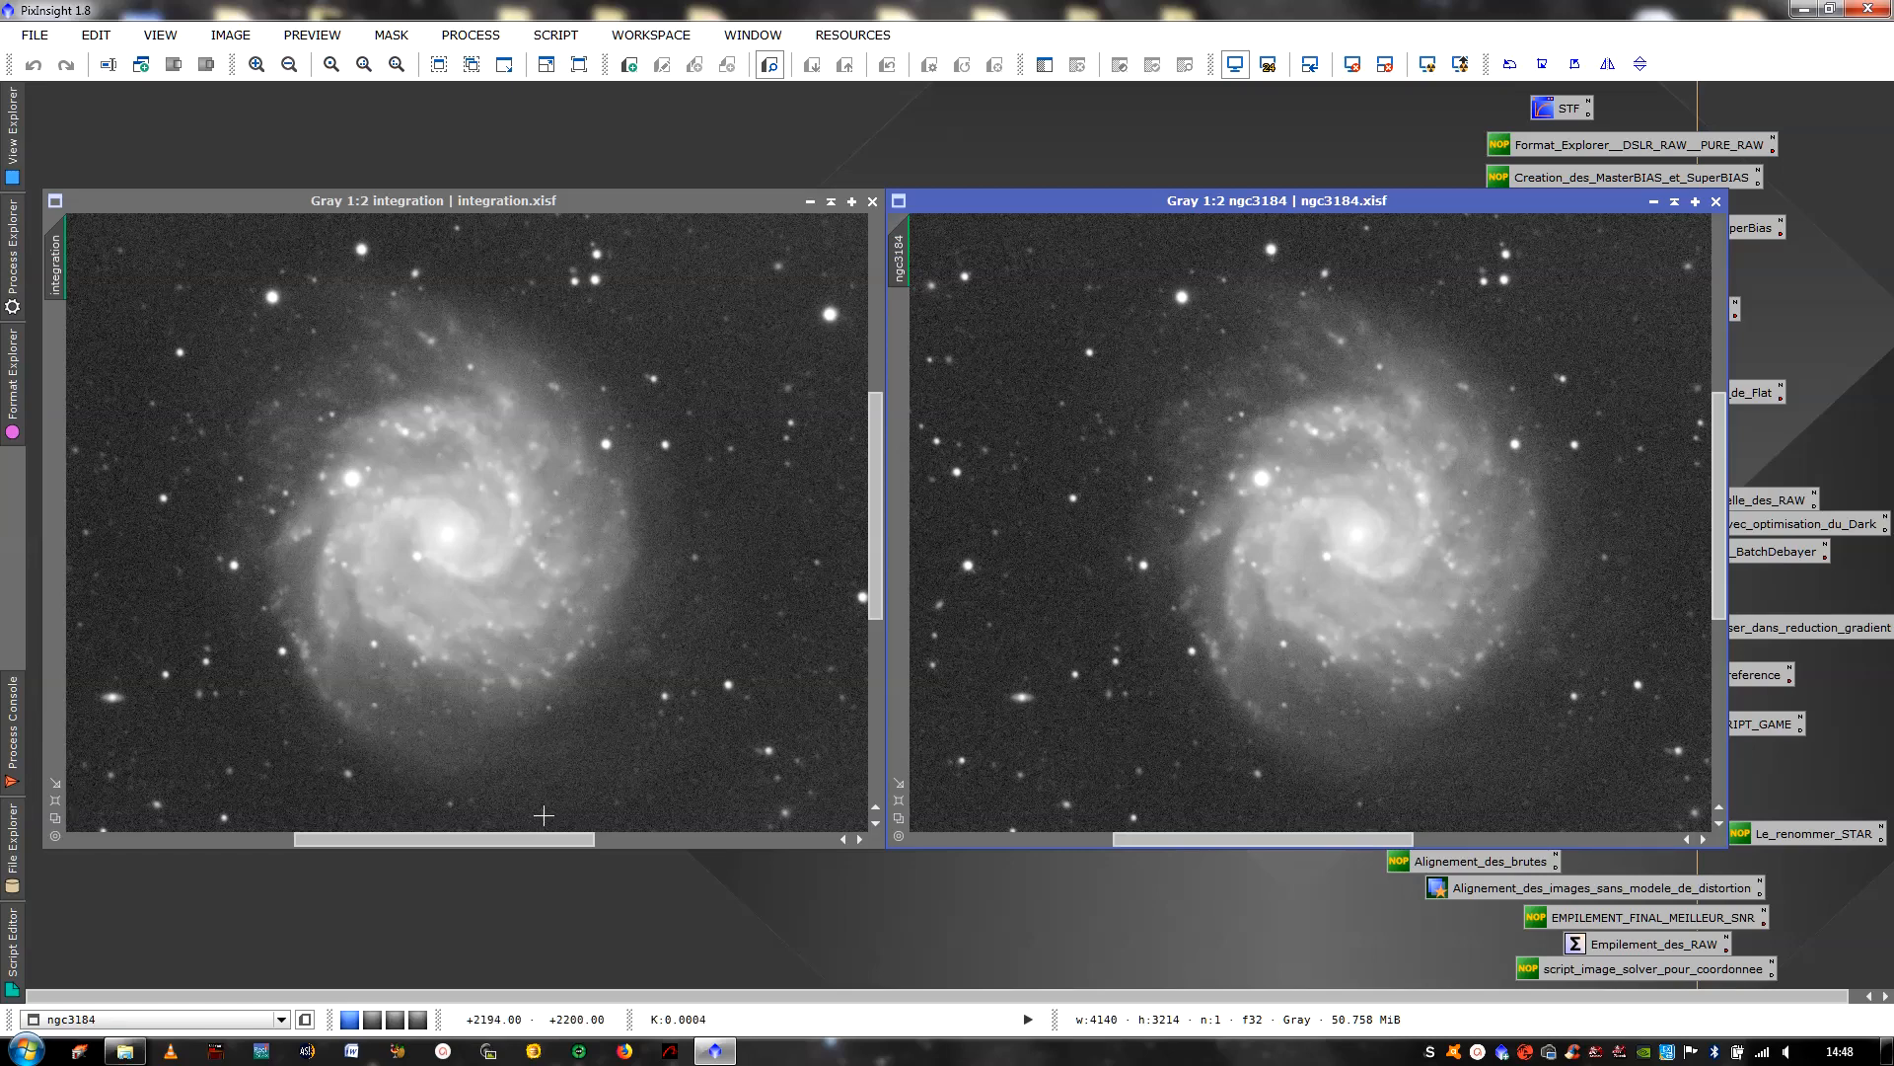
Compare the full fields of the integration and ngc3184 images at 1:5 zoom, examining the background around the bright star
scroll(548, 819, "down", 2)
scroll(1172, 631, "down", 3)
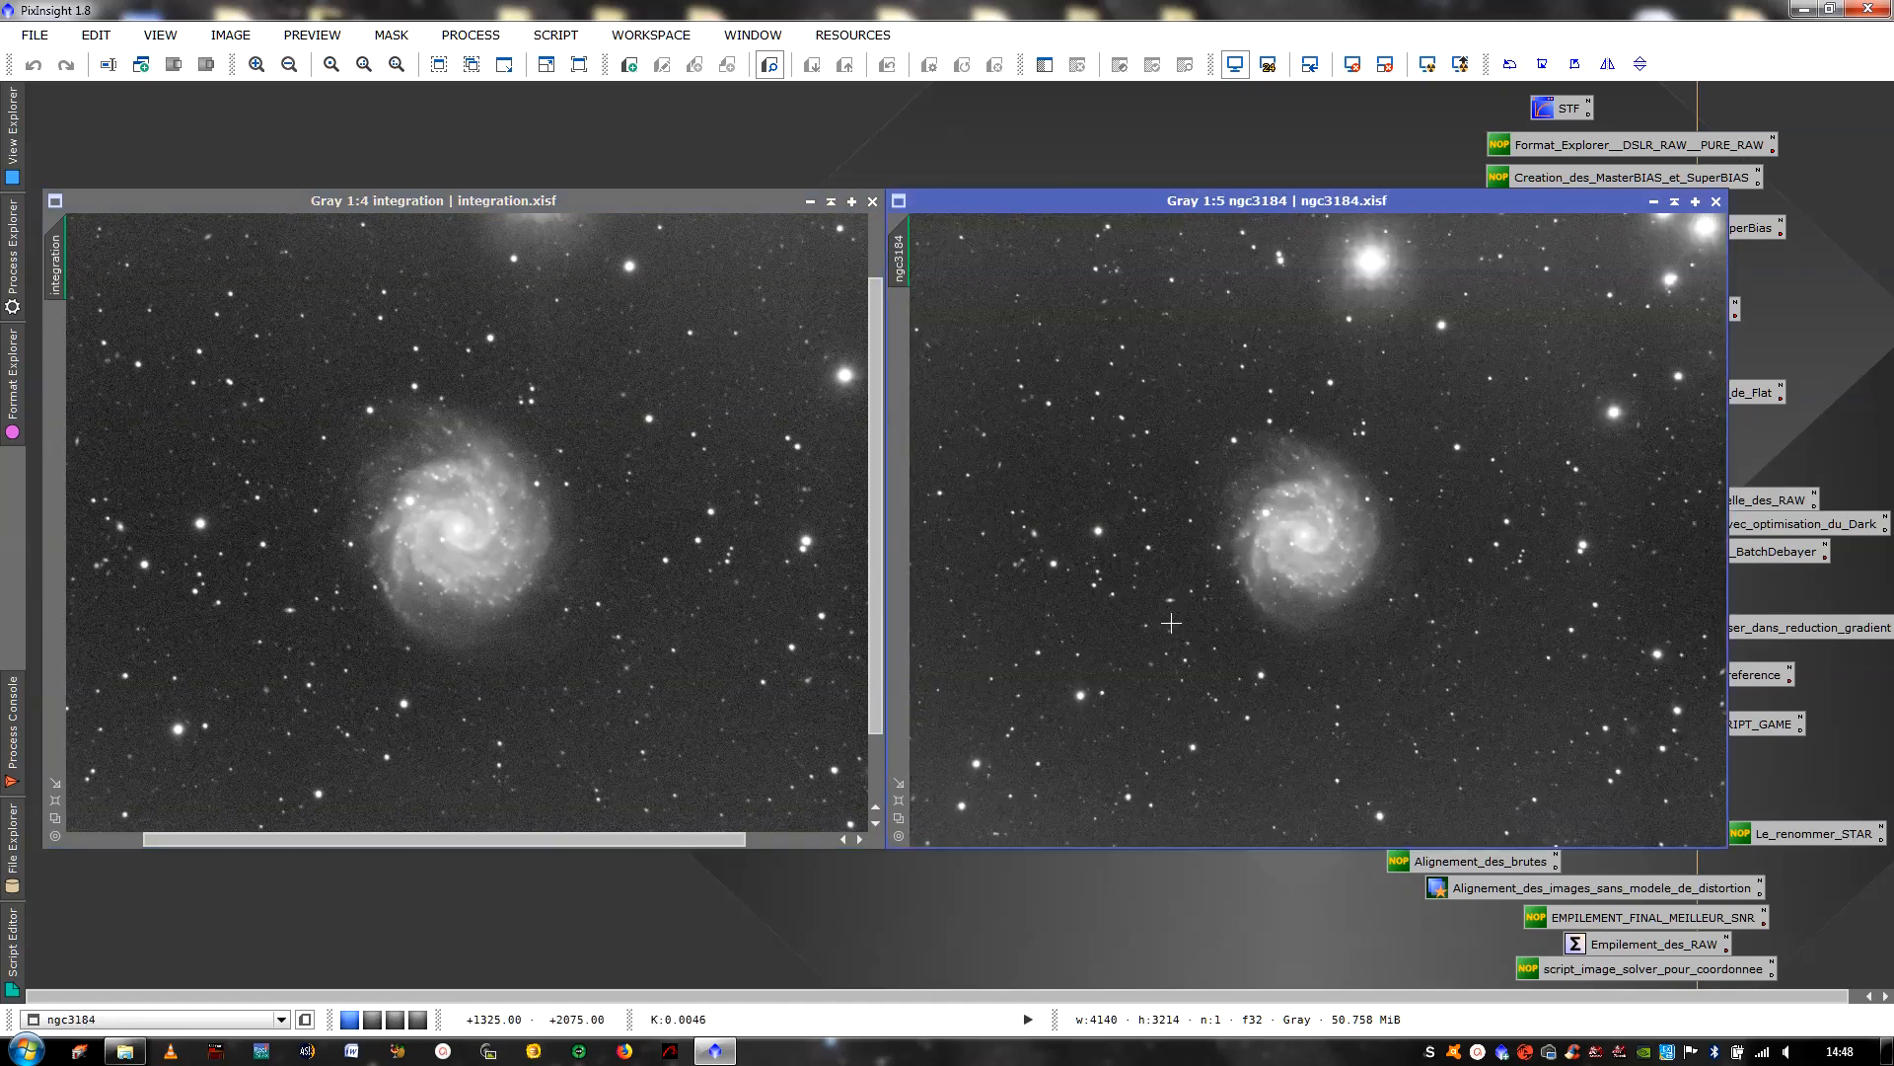
scroll(521, 630, "down", 2)
scroll(521, 630, "up", 1)
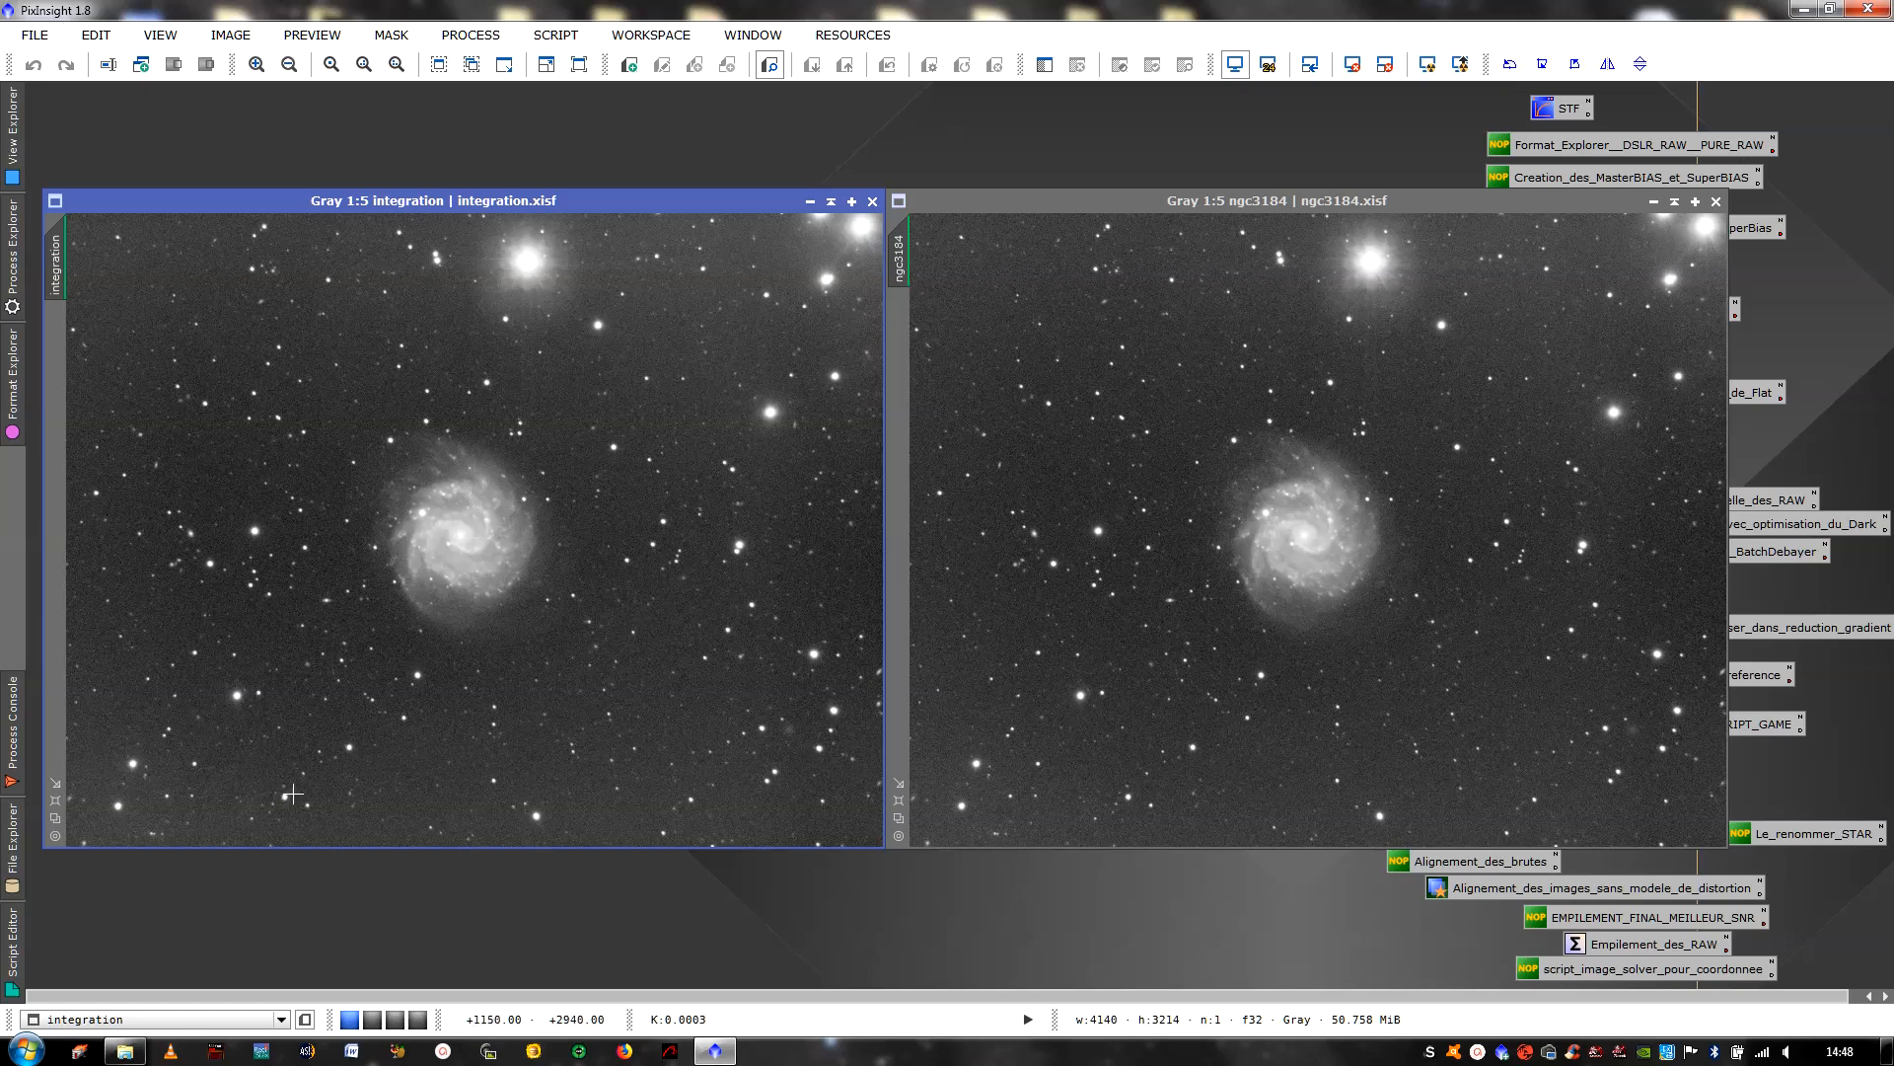
left_click(1372, 334)
left_click(405, 355)
Open the integrationngc3184_DBE image
double_click(1024, 160)
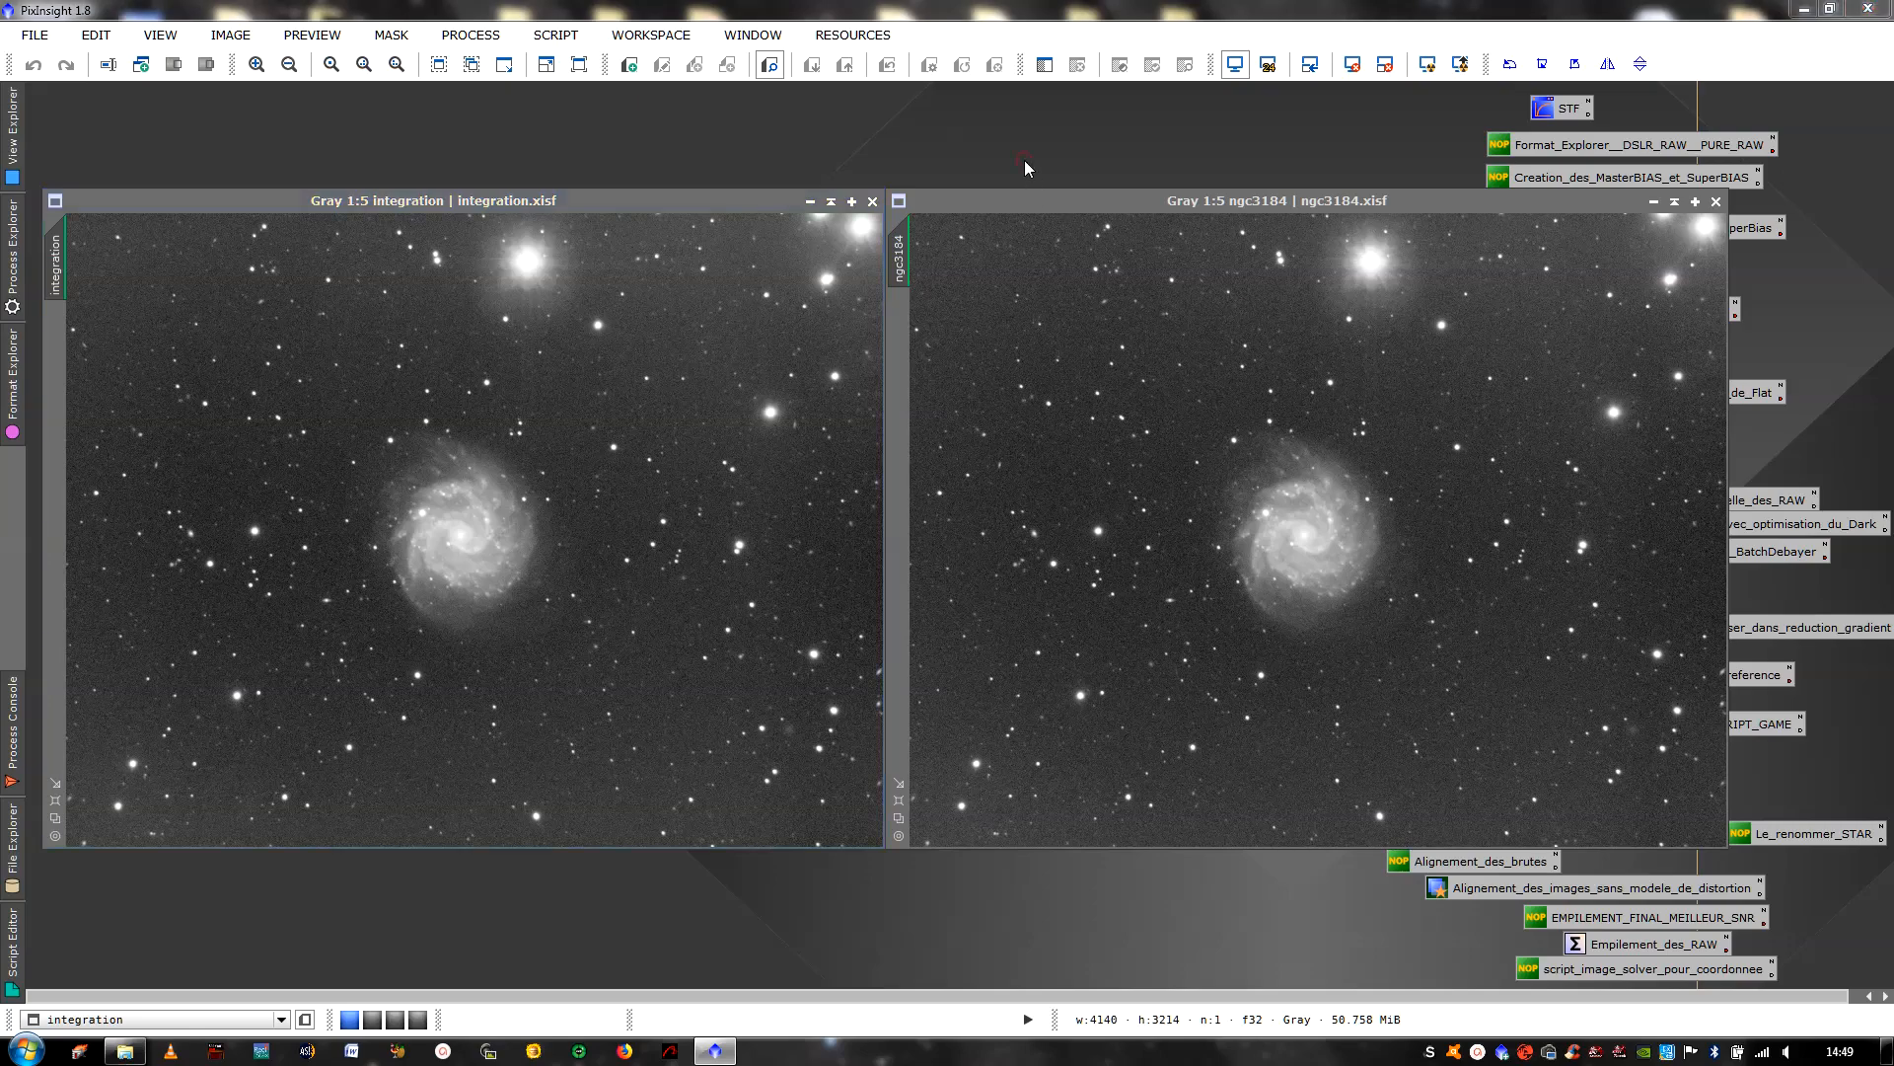
left_click(336, 198)
double_click(336, 200)
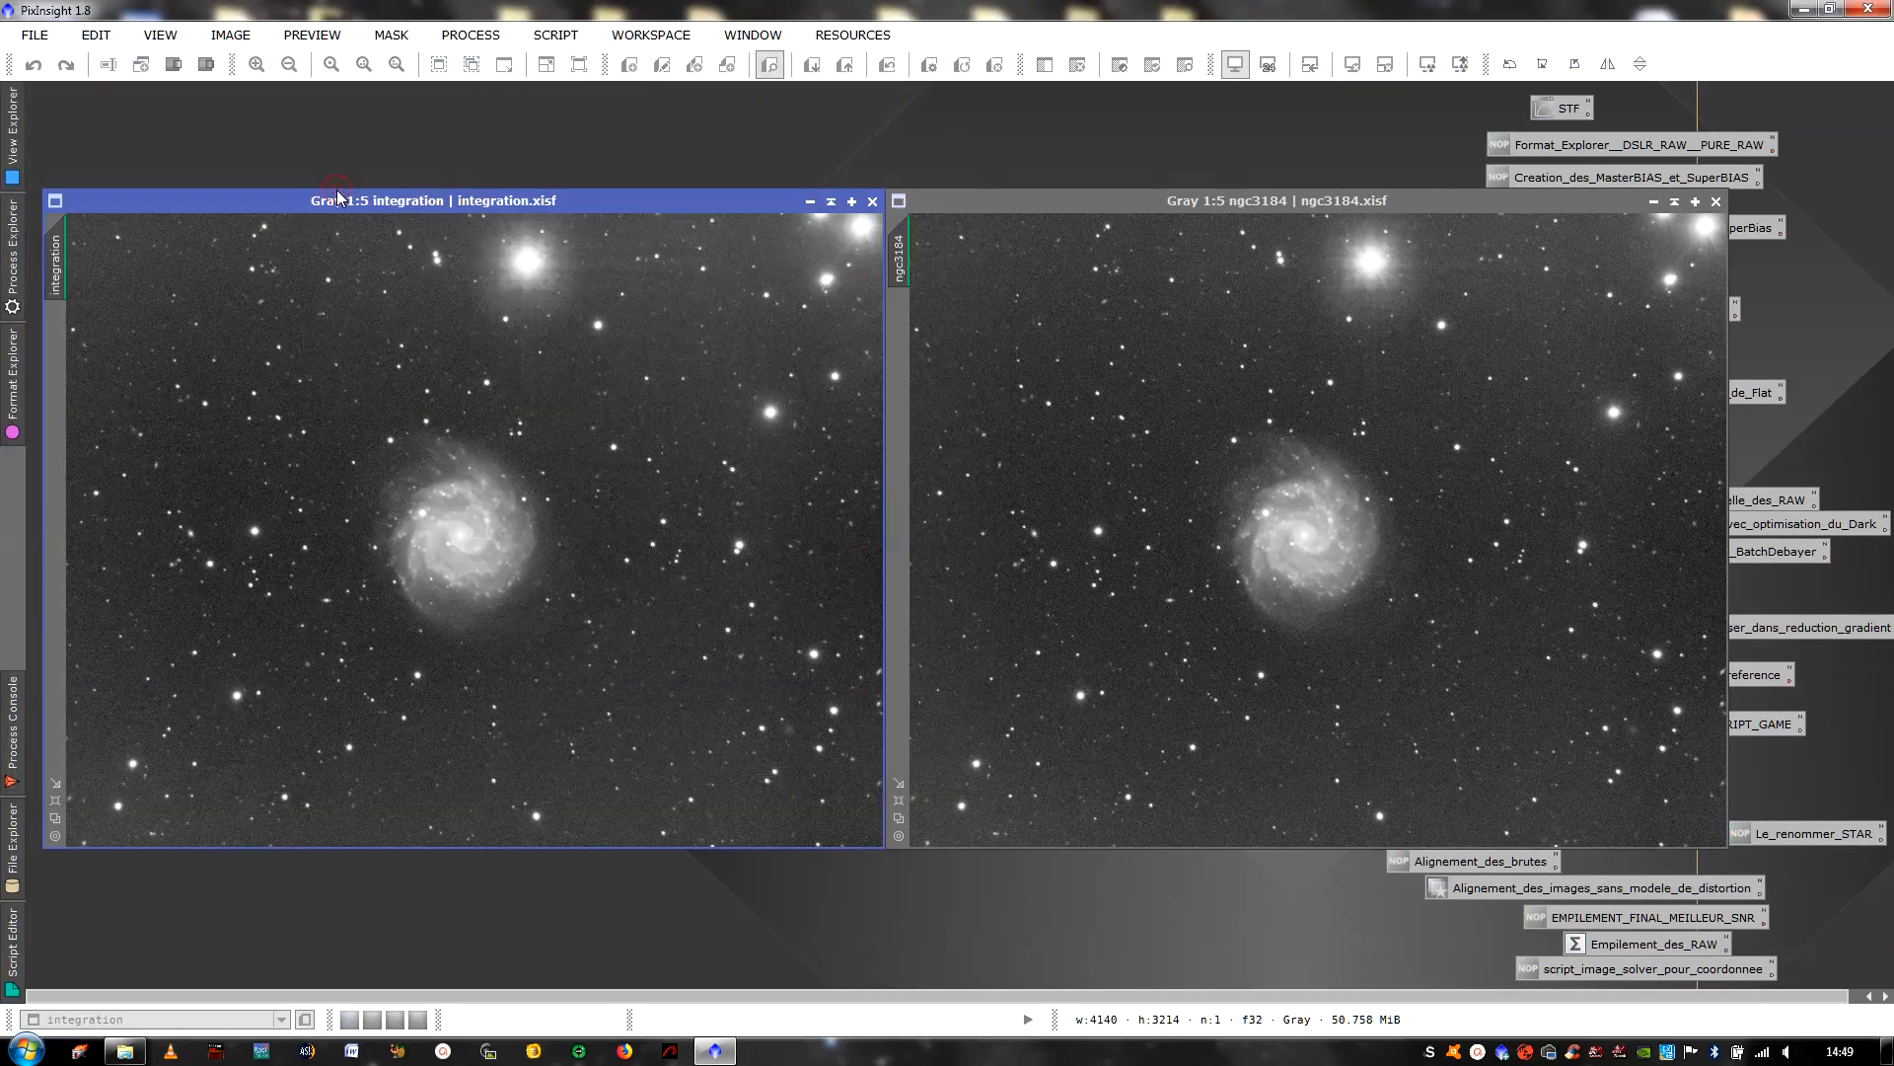
Apply an automatic screen stretch to integrationngc3184_DBE and place its window over ngc3184, beside the integration image
left_click(1355, 66)
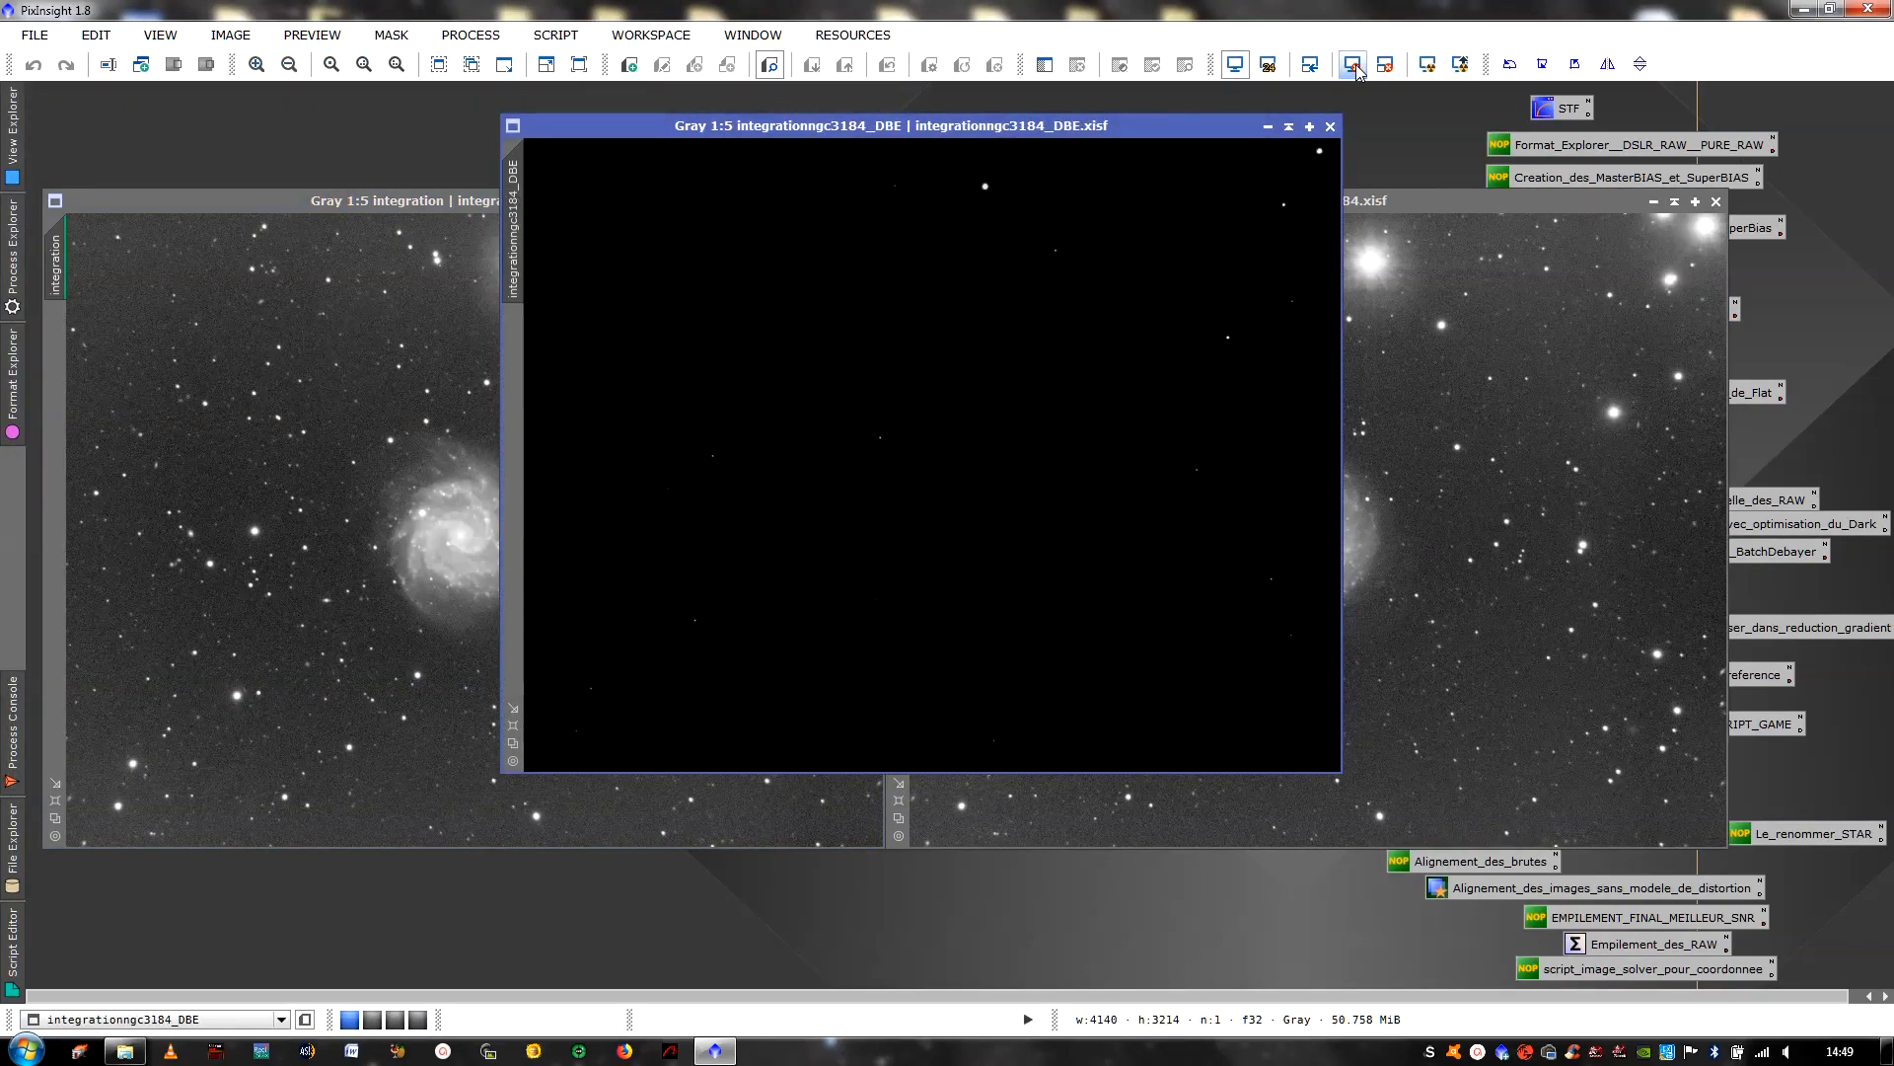
left_click(1425, 68)
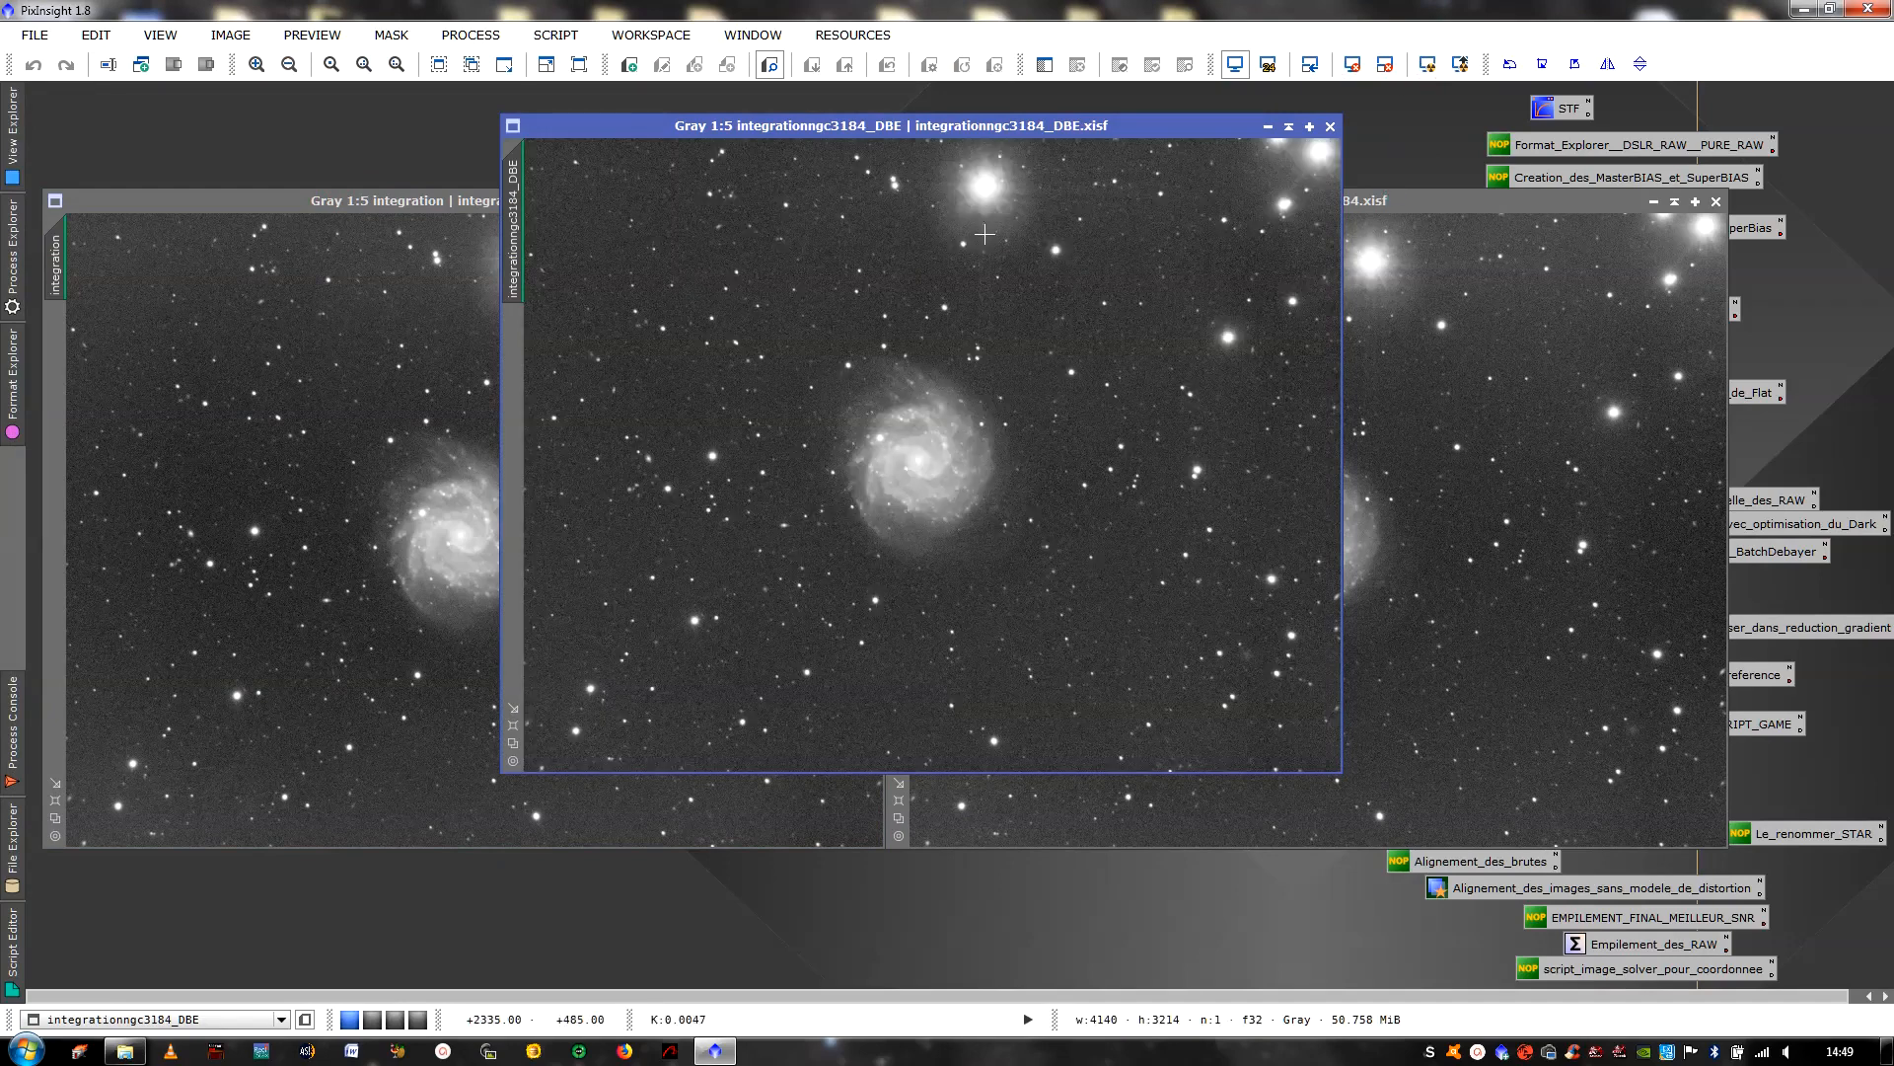
left_click_drag(986, 133, 1400, 201)
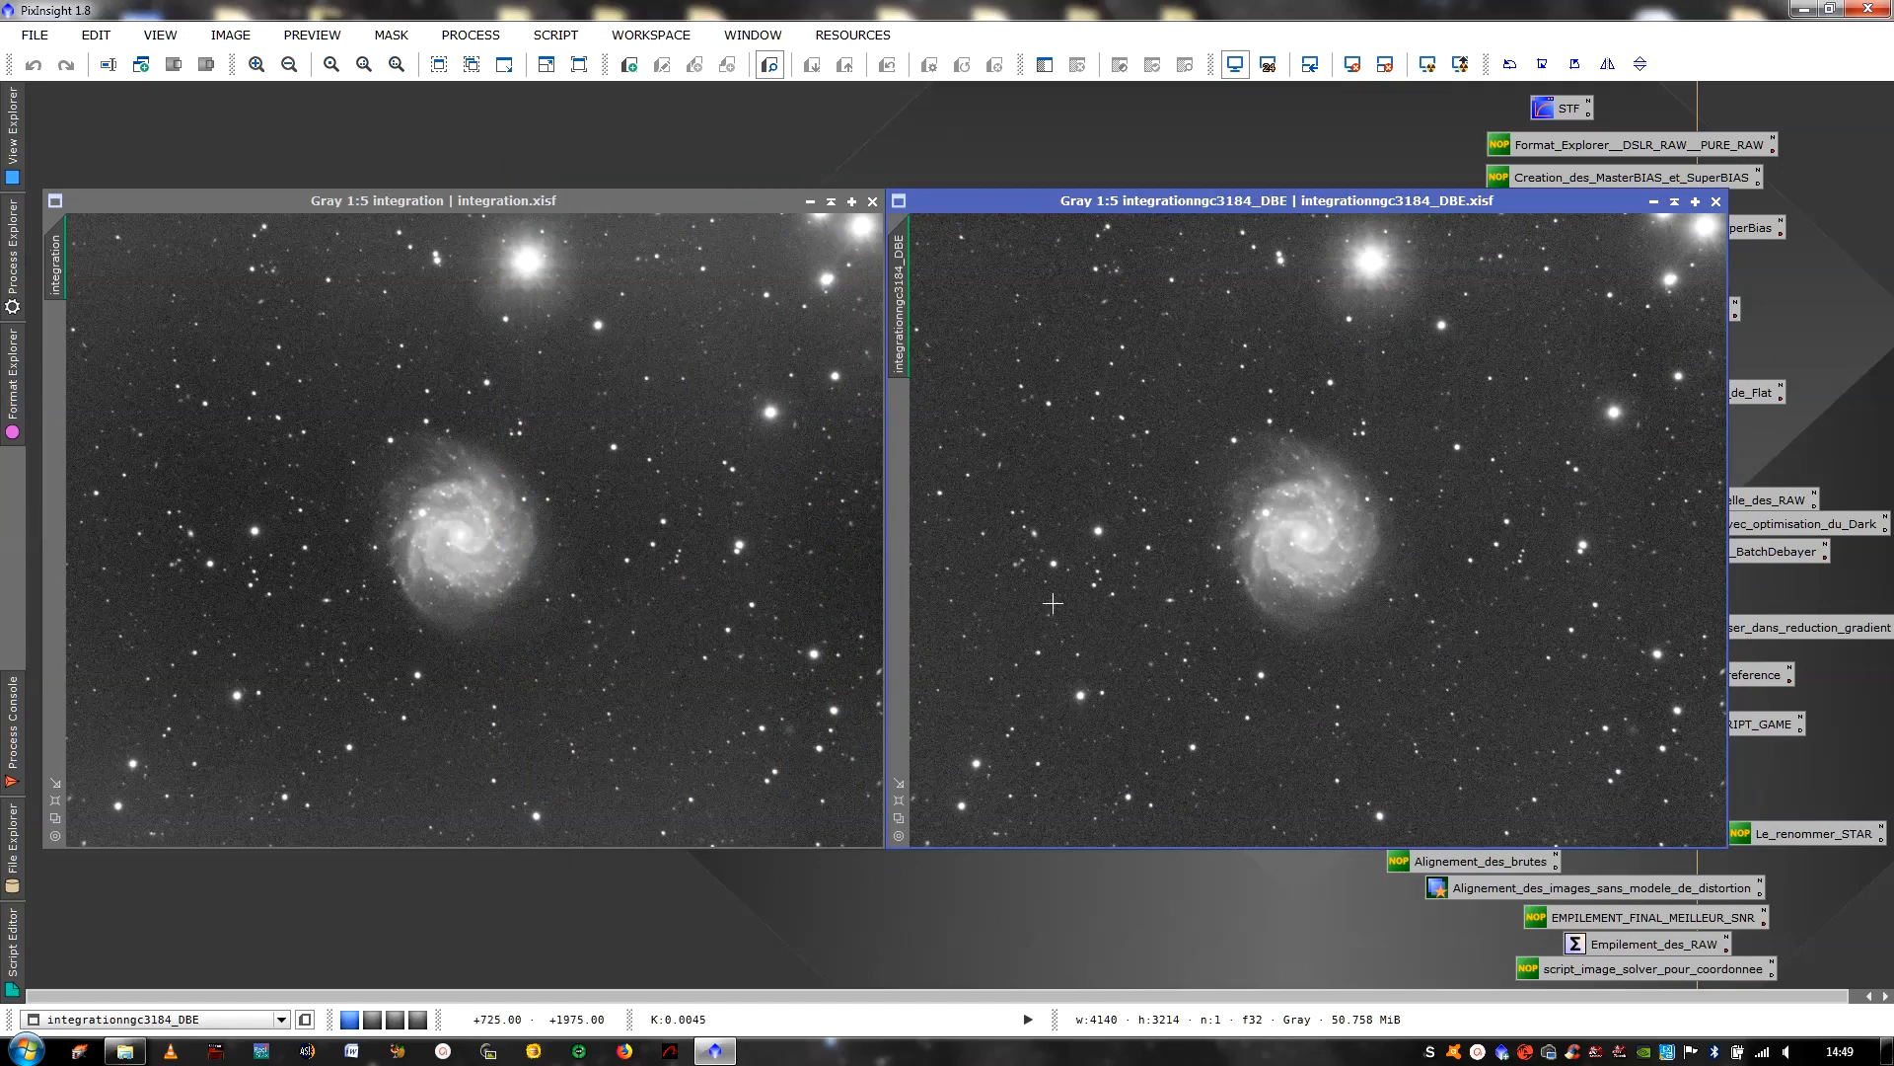
Compare the galaxy and sky background in the integrationngc3184_DBE and integration images at several zoom levels
scroll(1144, 526, "up", 3)
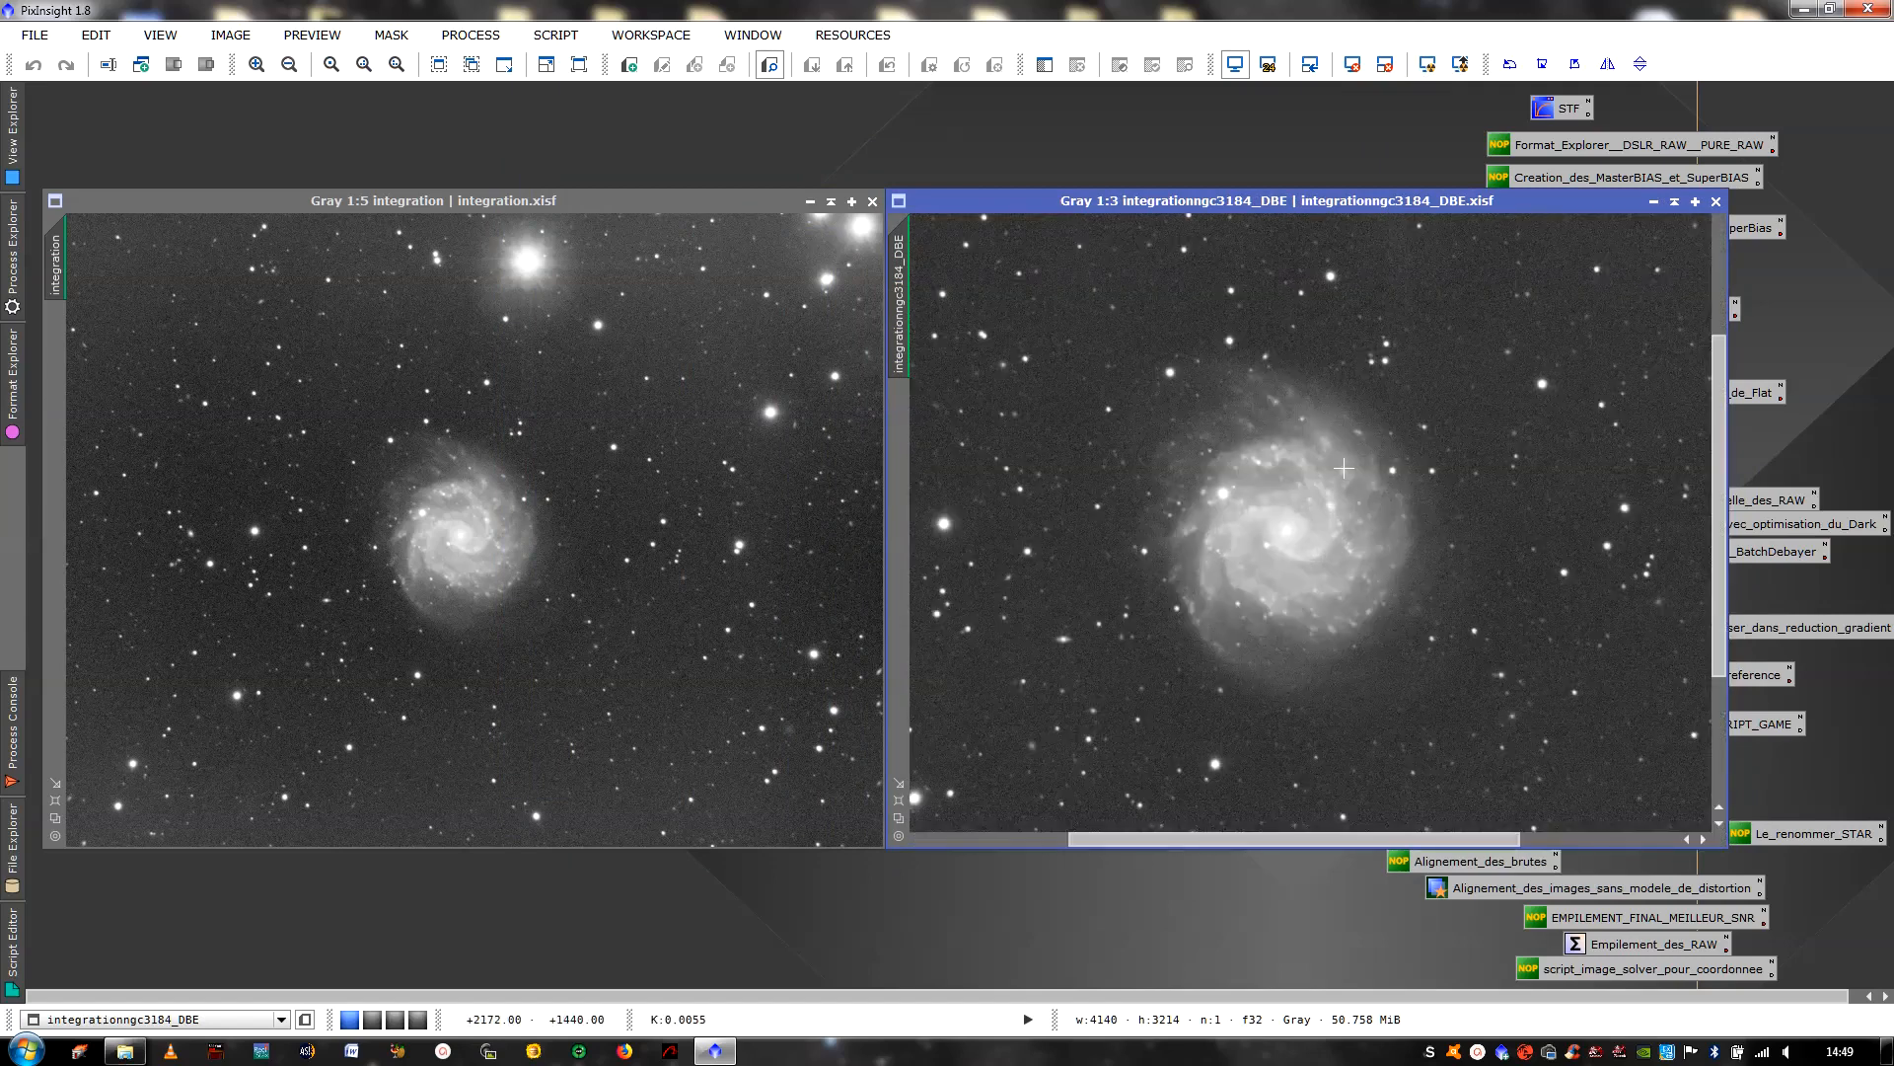
scroll(1343, 469, "down", 3)
scroll(1344, 469, "up", 3)
scroll(1343, 467, "down", 3)
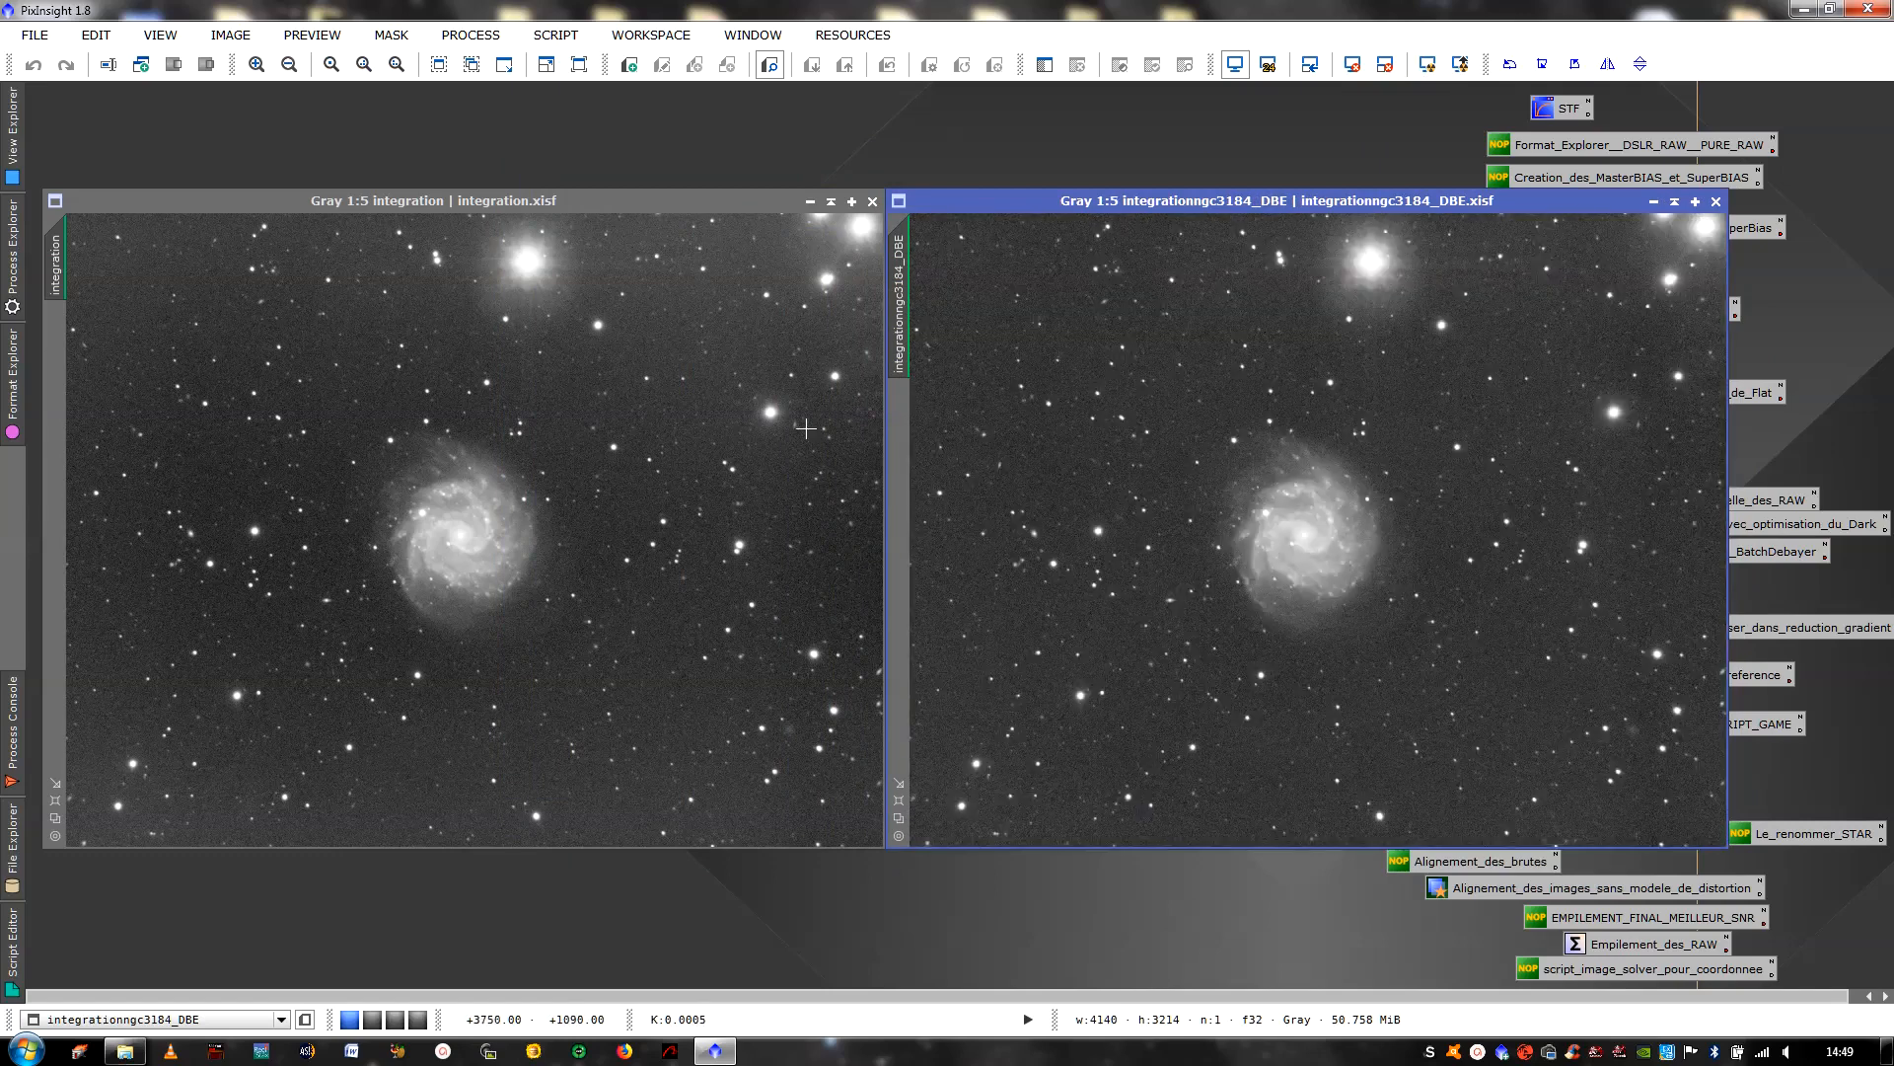
scroll(856, 421, "up", 3)
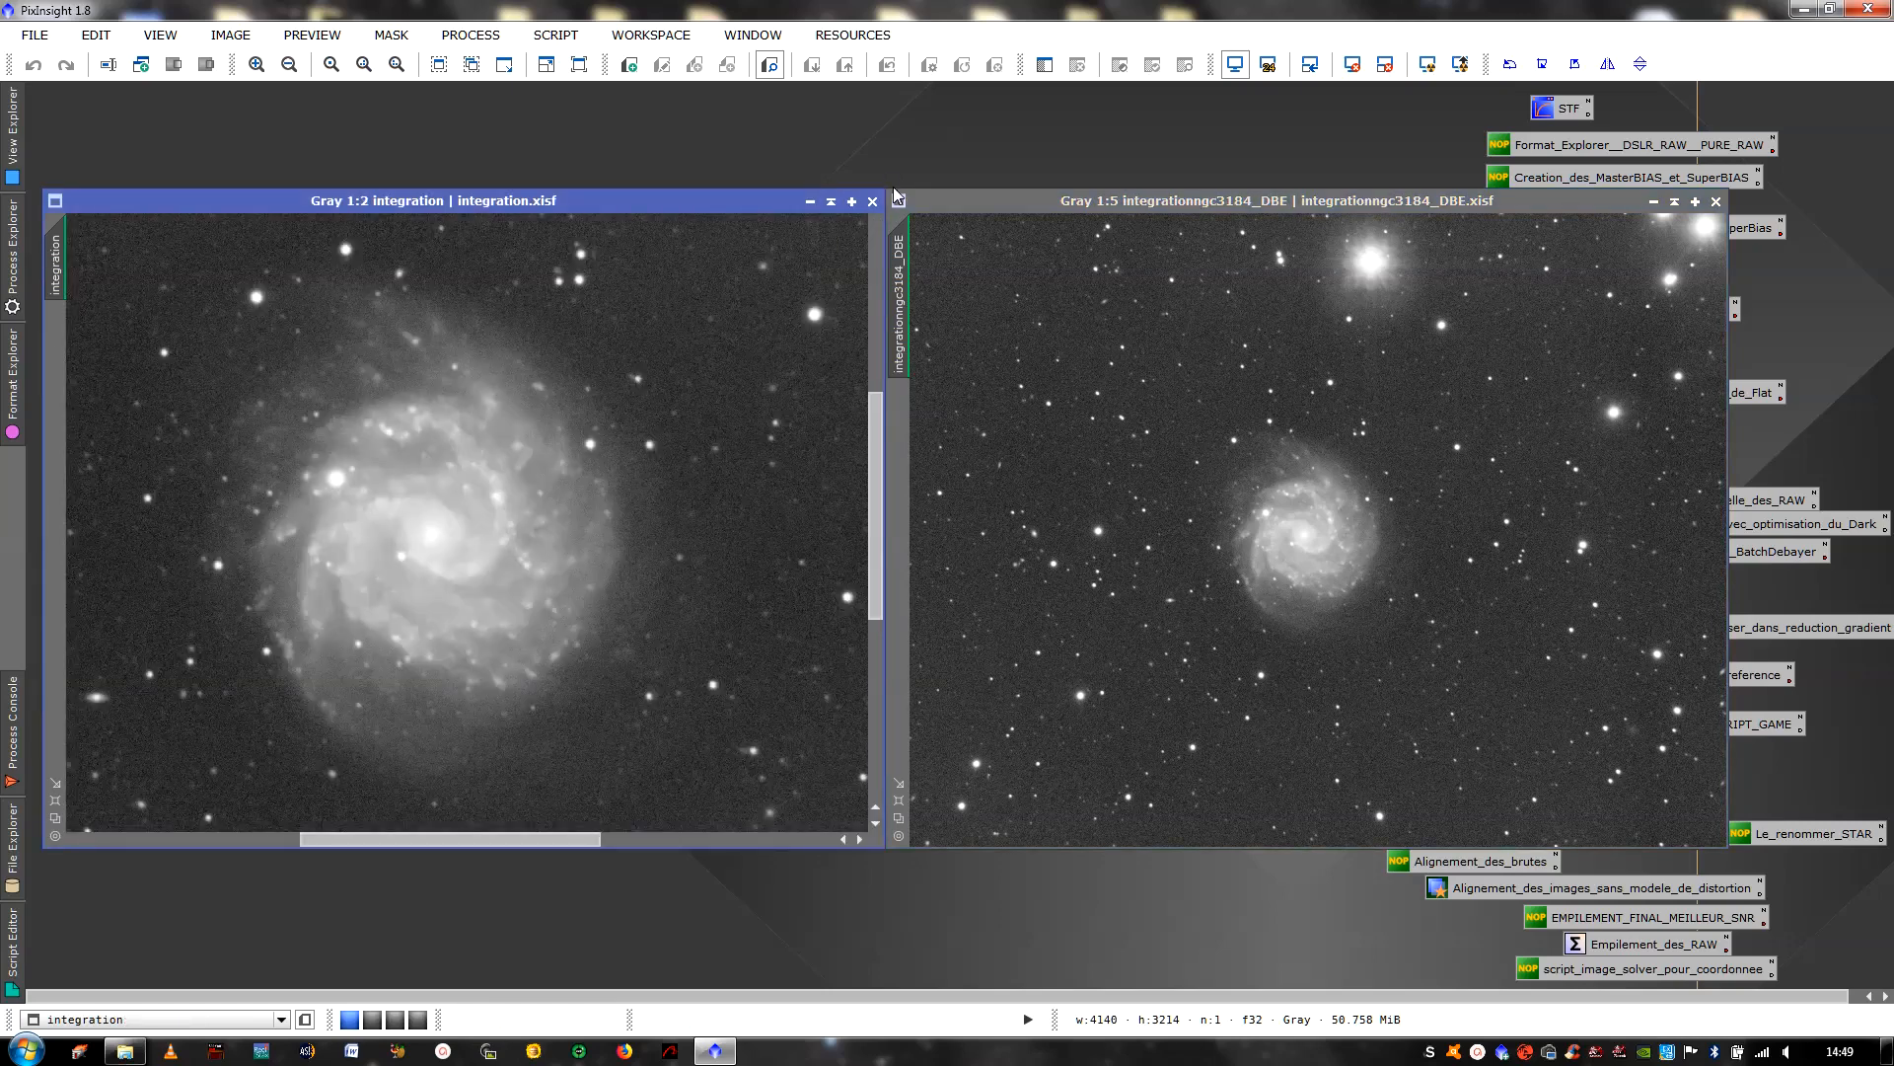
Close the integration and ngc3184 images, moving integrationngc3184_DBE into the place where integration was
left_click(872, 202)
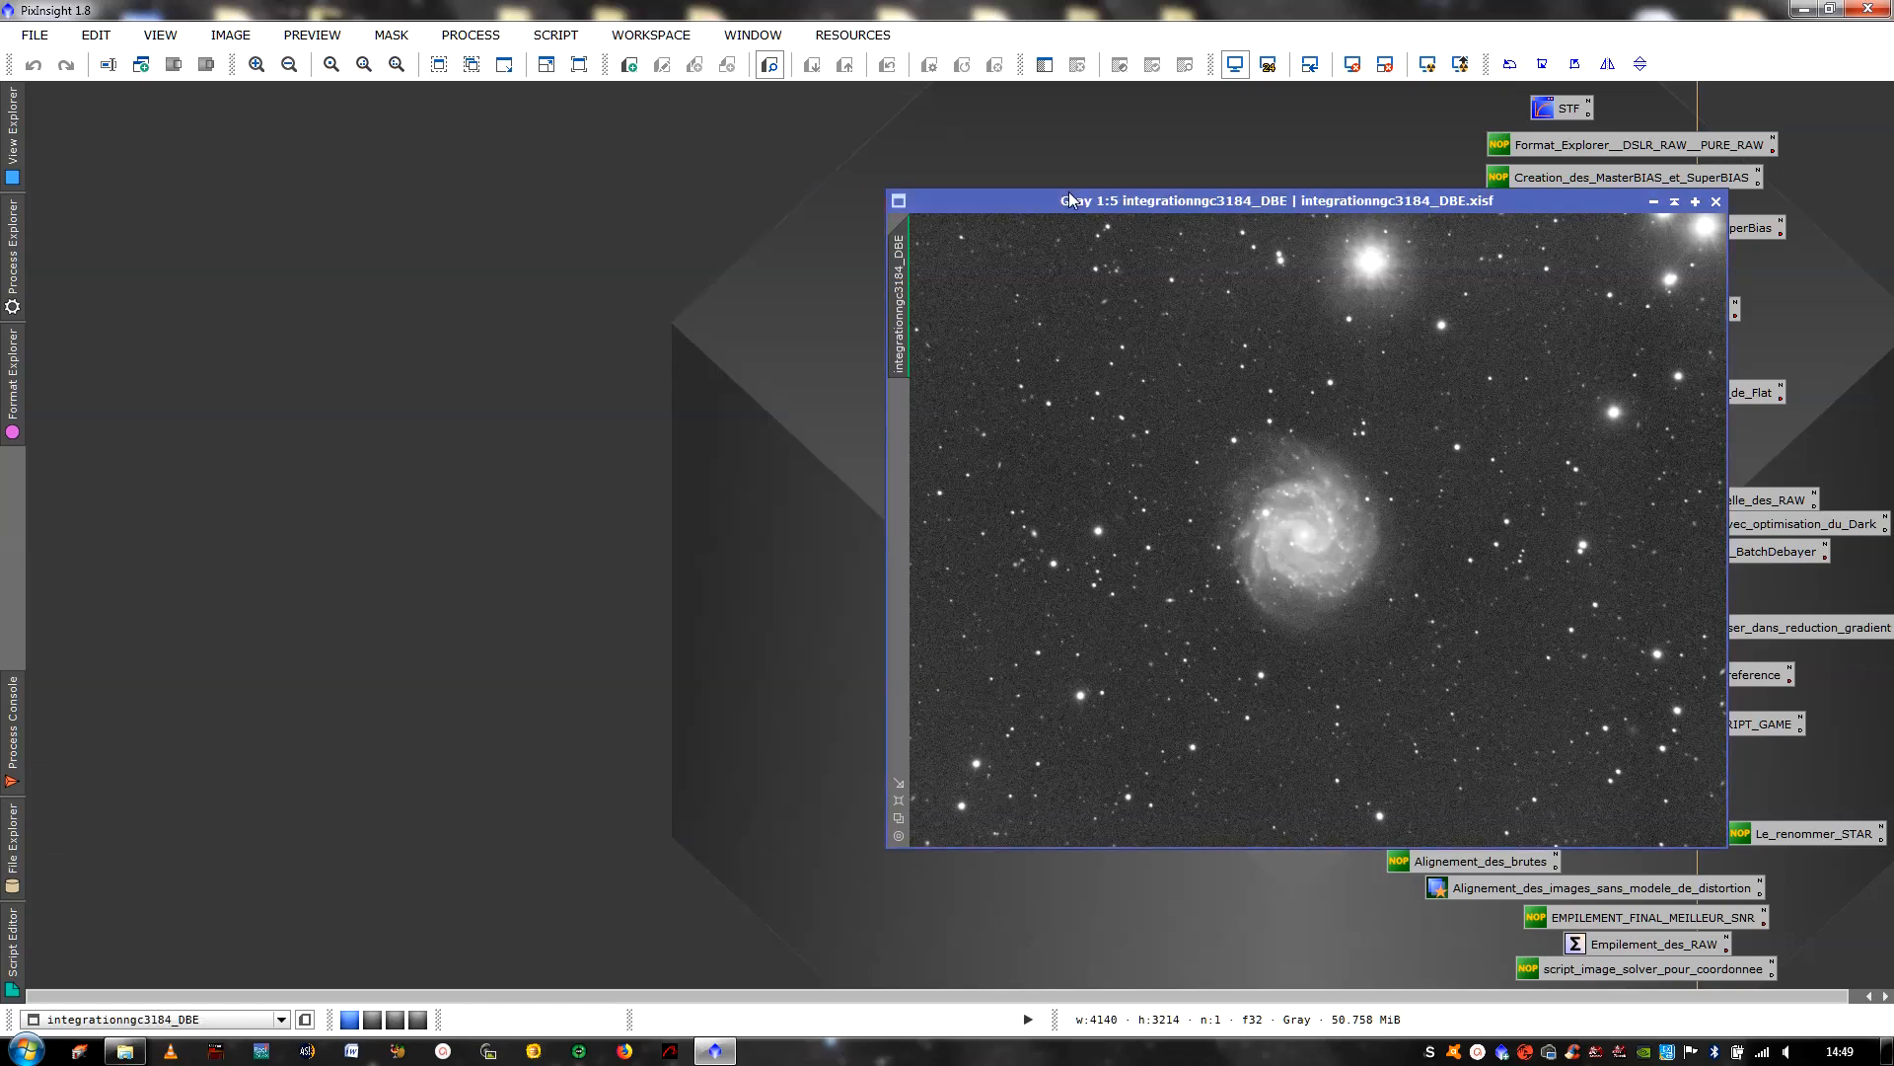
left_click_drag(1069, 191, 229, 197)
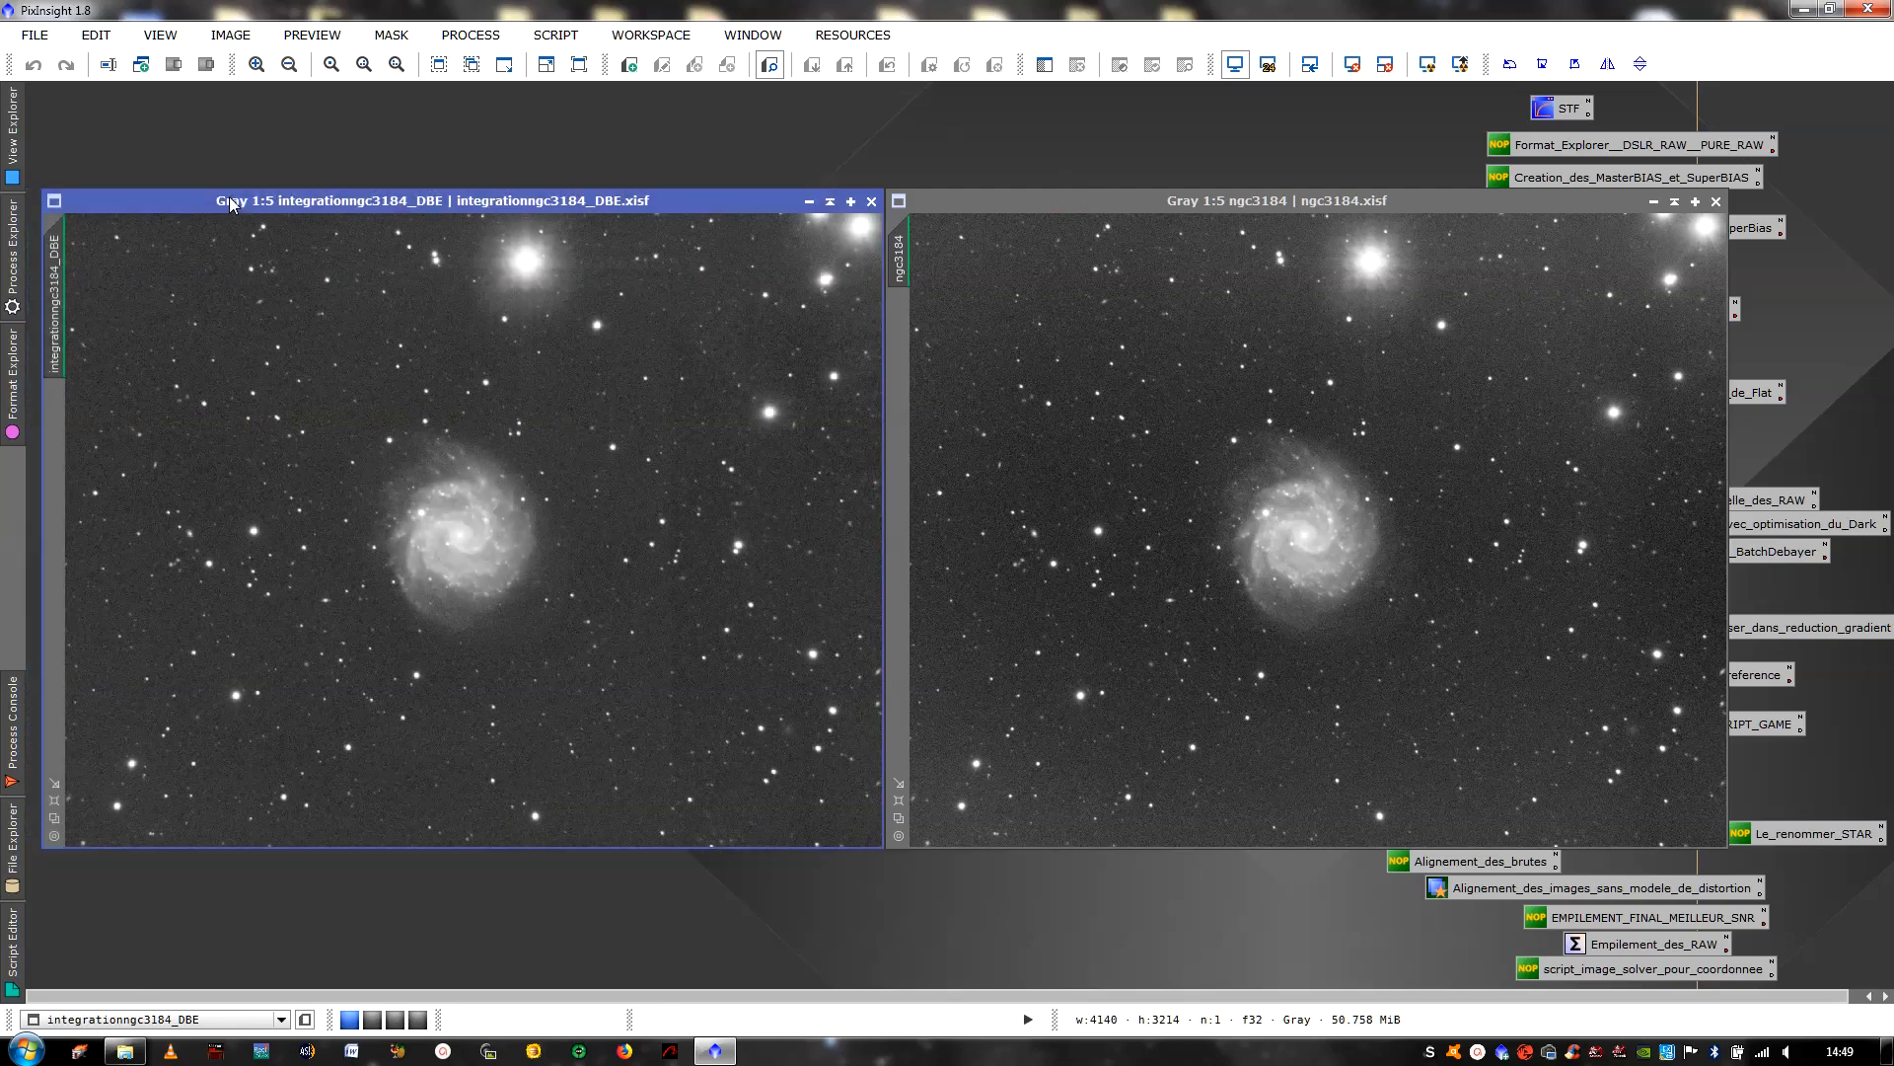
left_click(1716, 201)
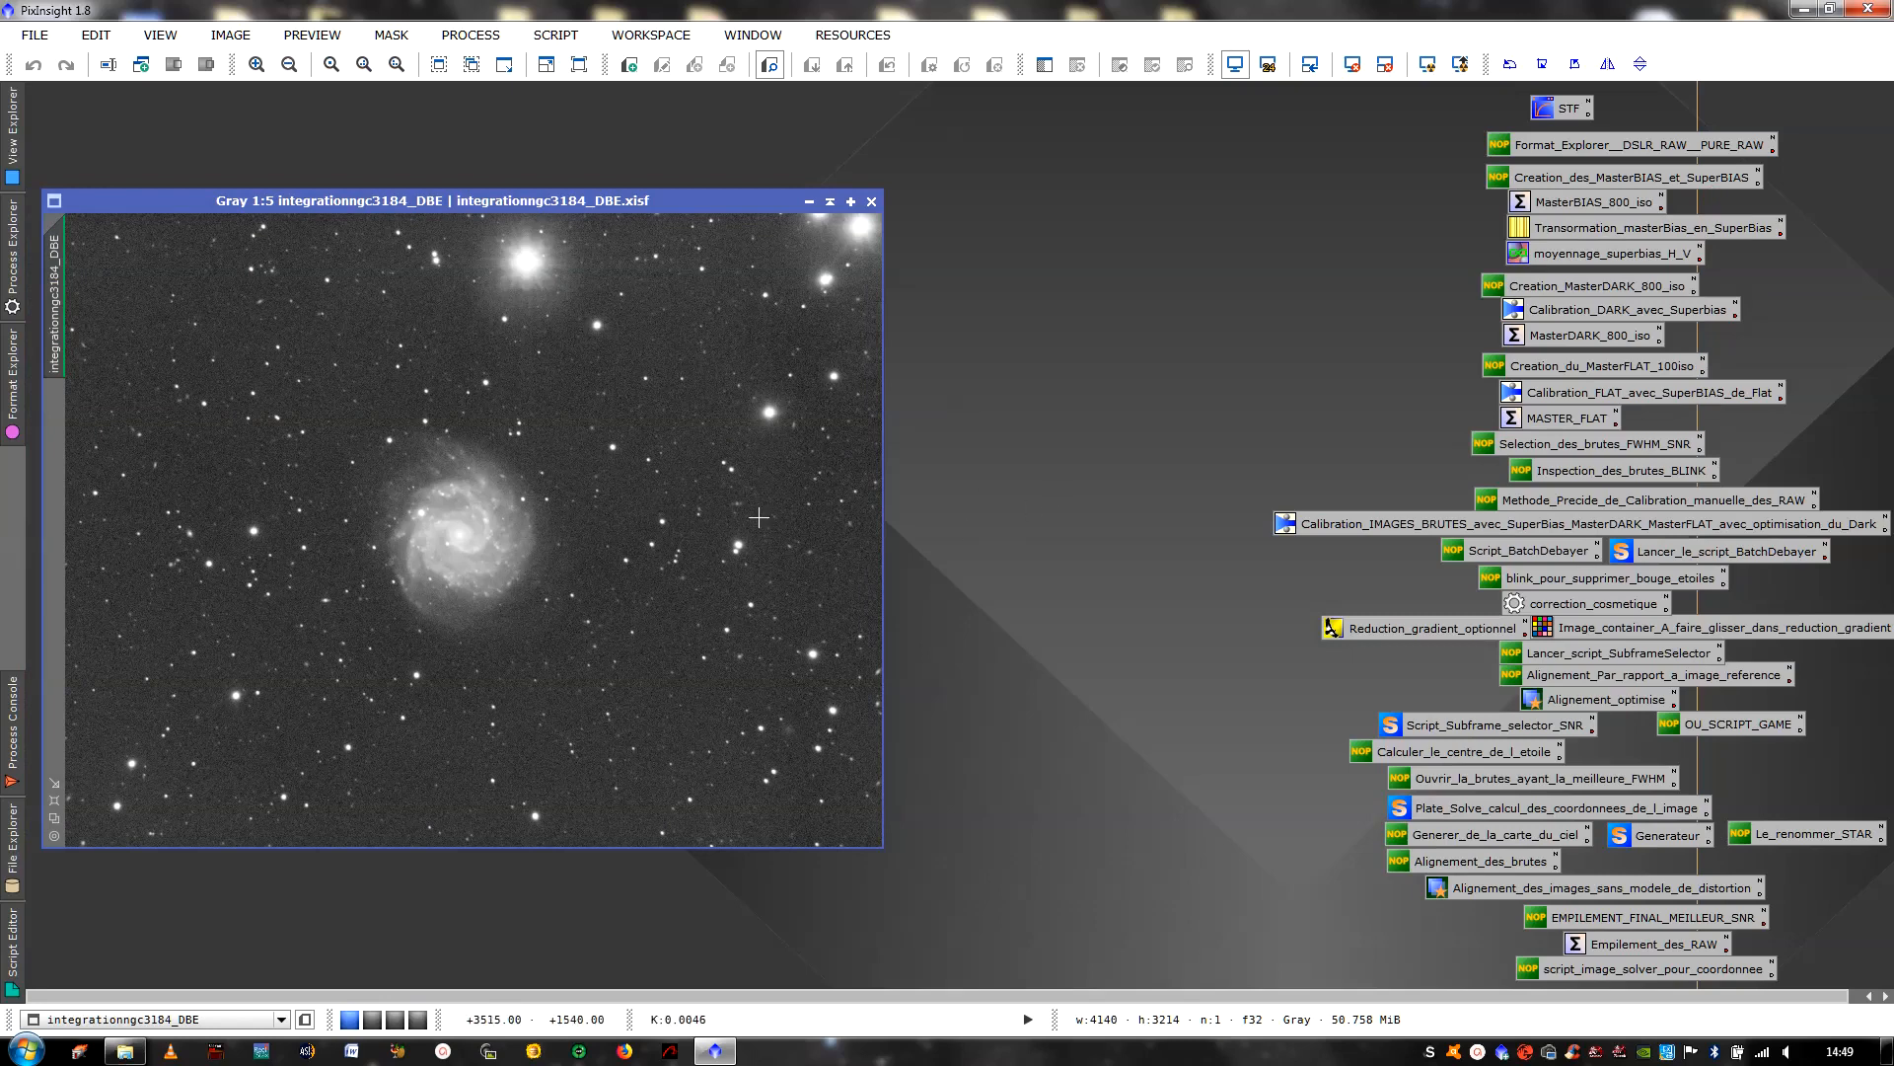
Examine the galaxy, faint stars, background noise and bright star halo in integrationngc3184_DBE at 1:2 and 1:1 zoom
scroll(759, 517, "up", 3)
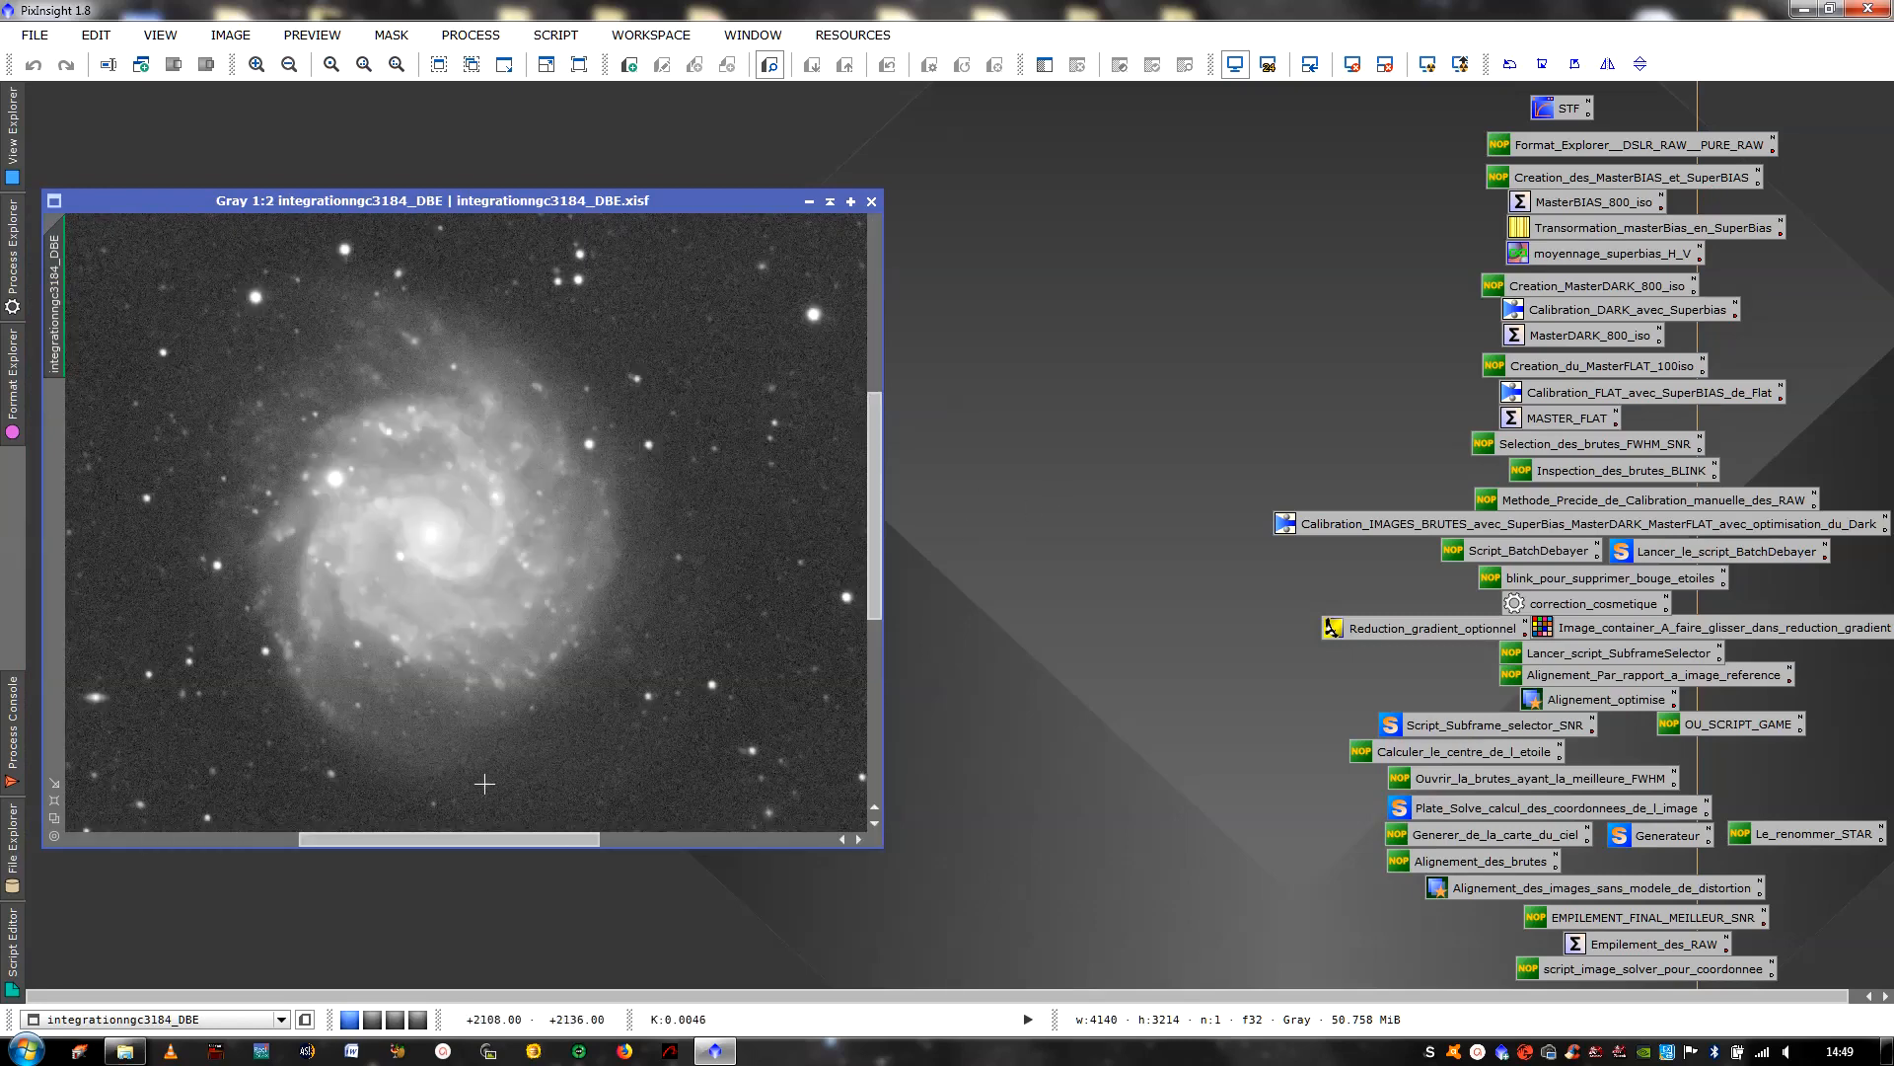
left_click_drag(458, 844, 299, 839)
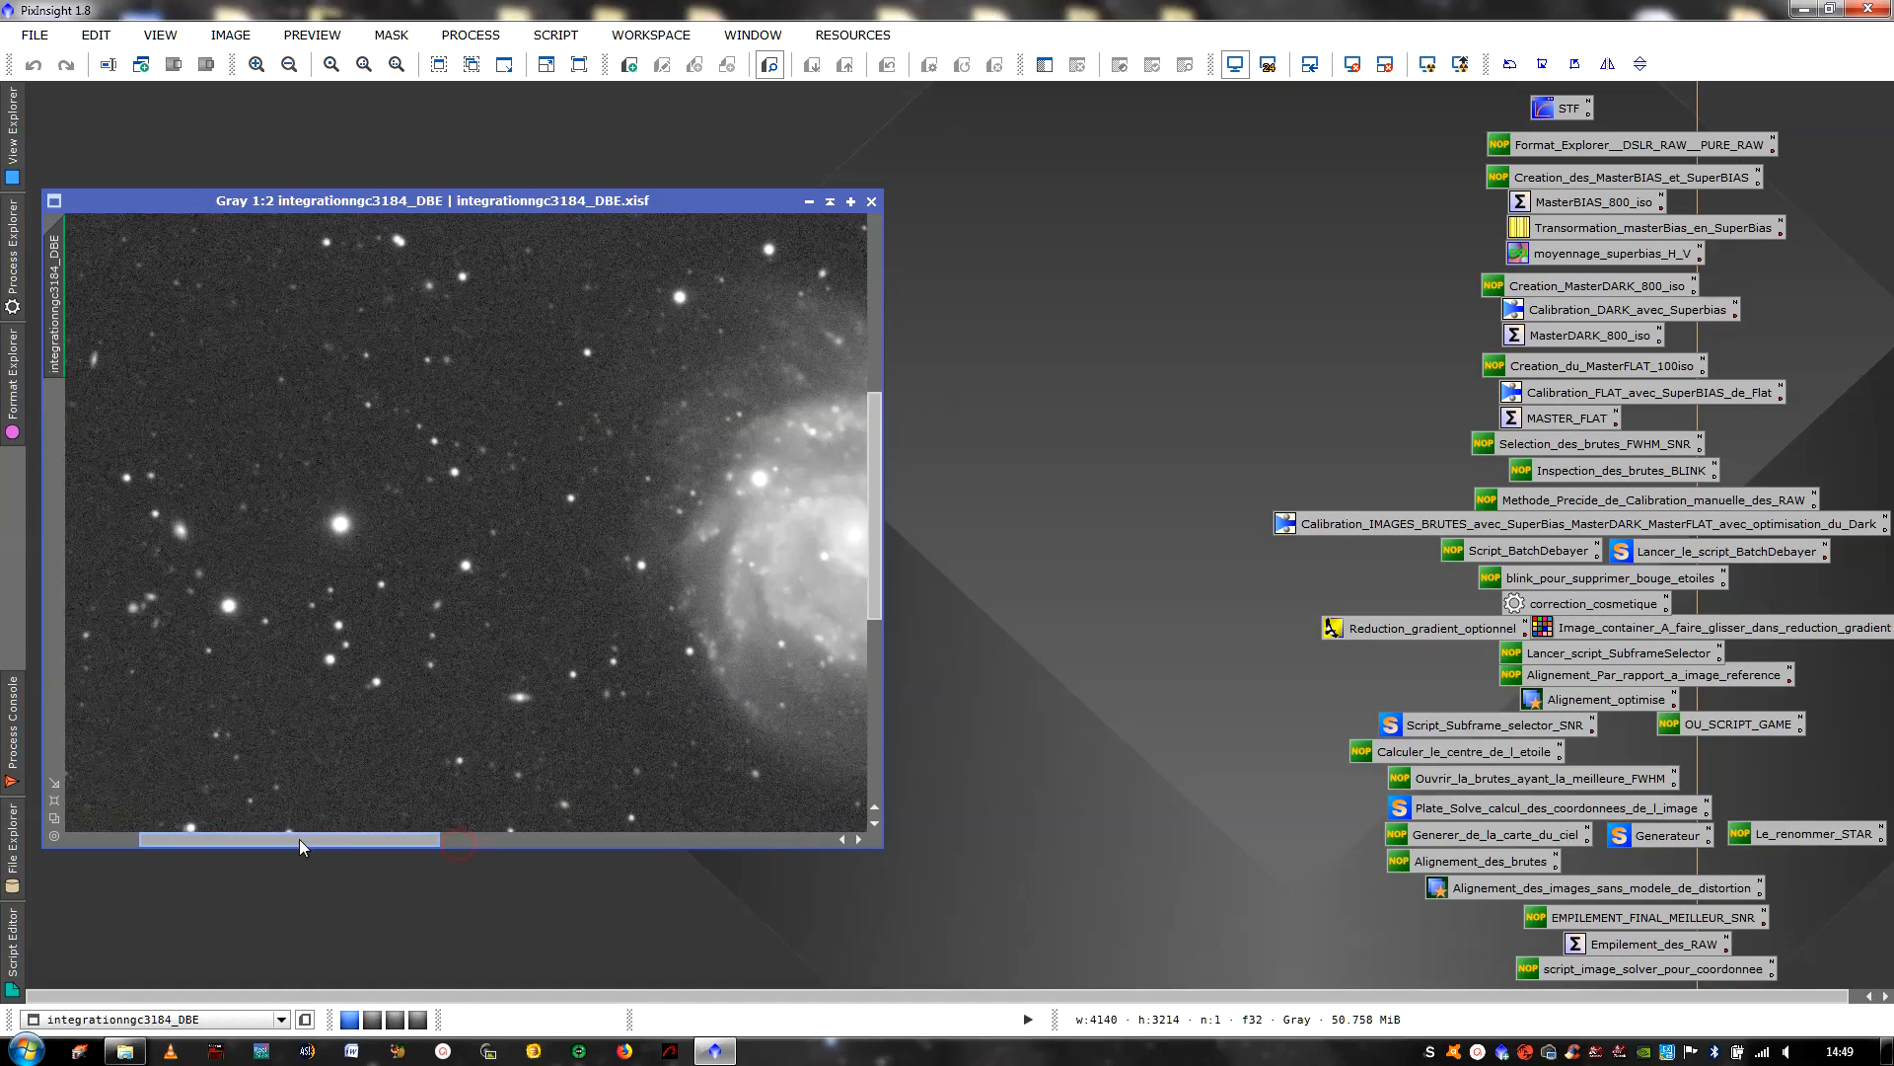
scroll(466, 522, "up", 1)
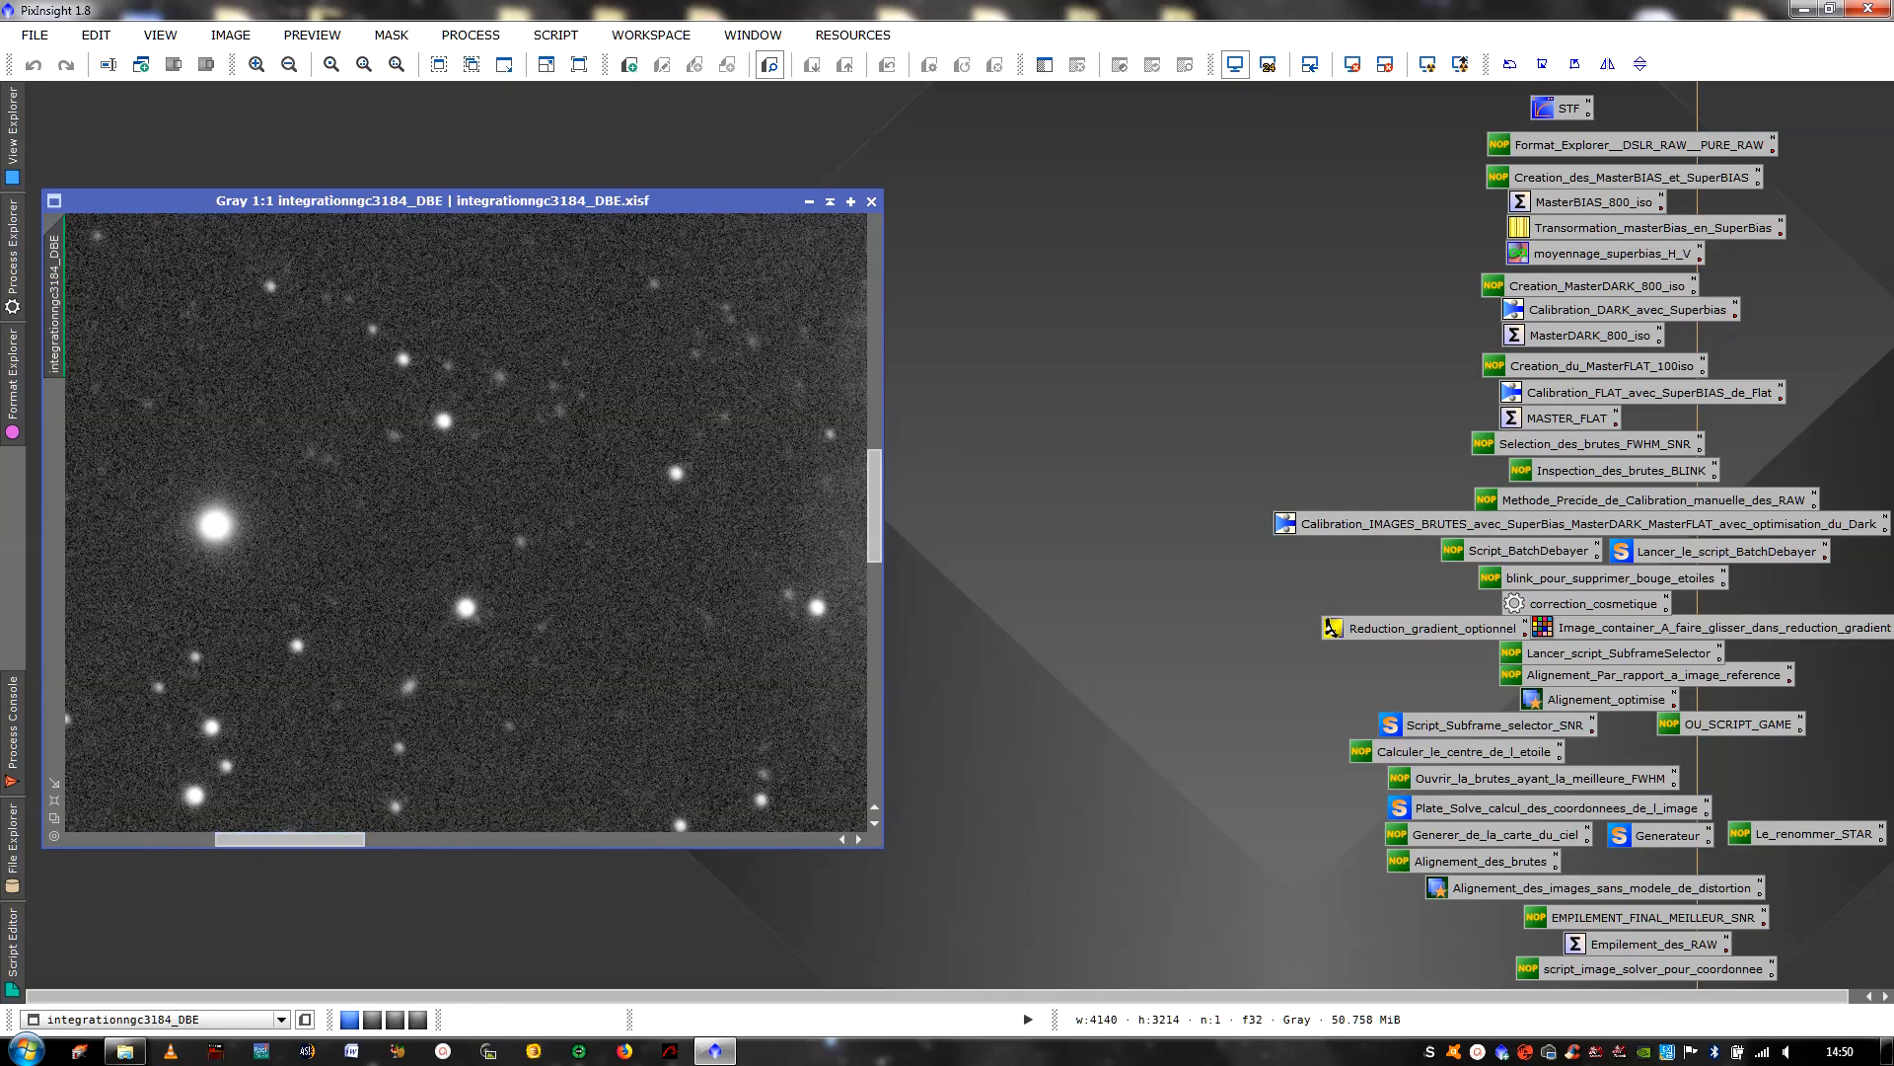
left_click_drag(873, 538, 906, 418)
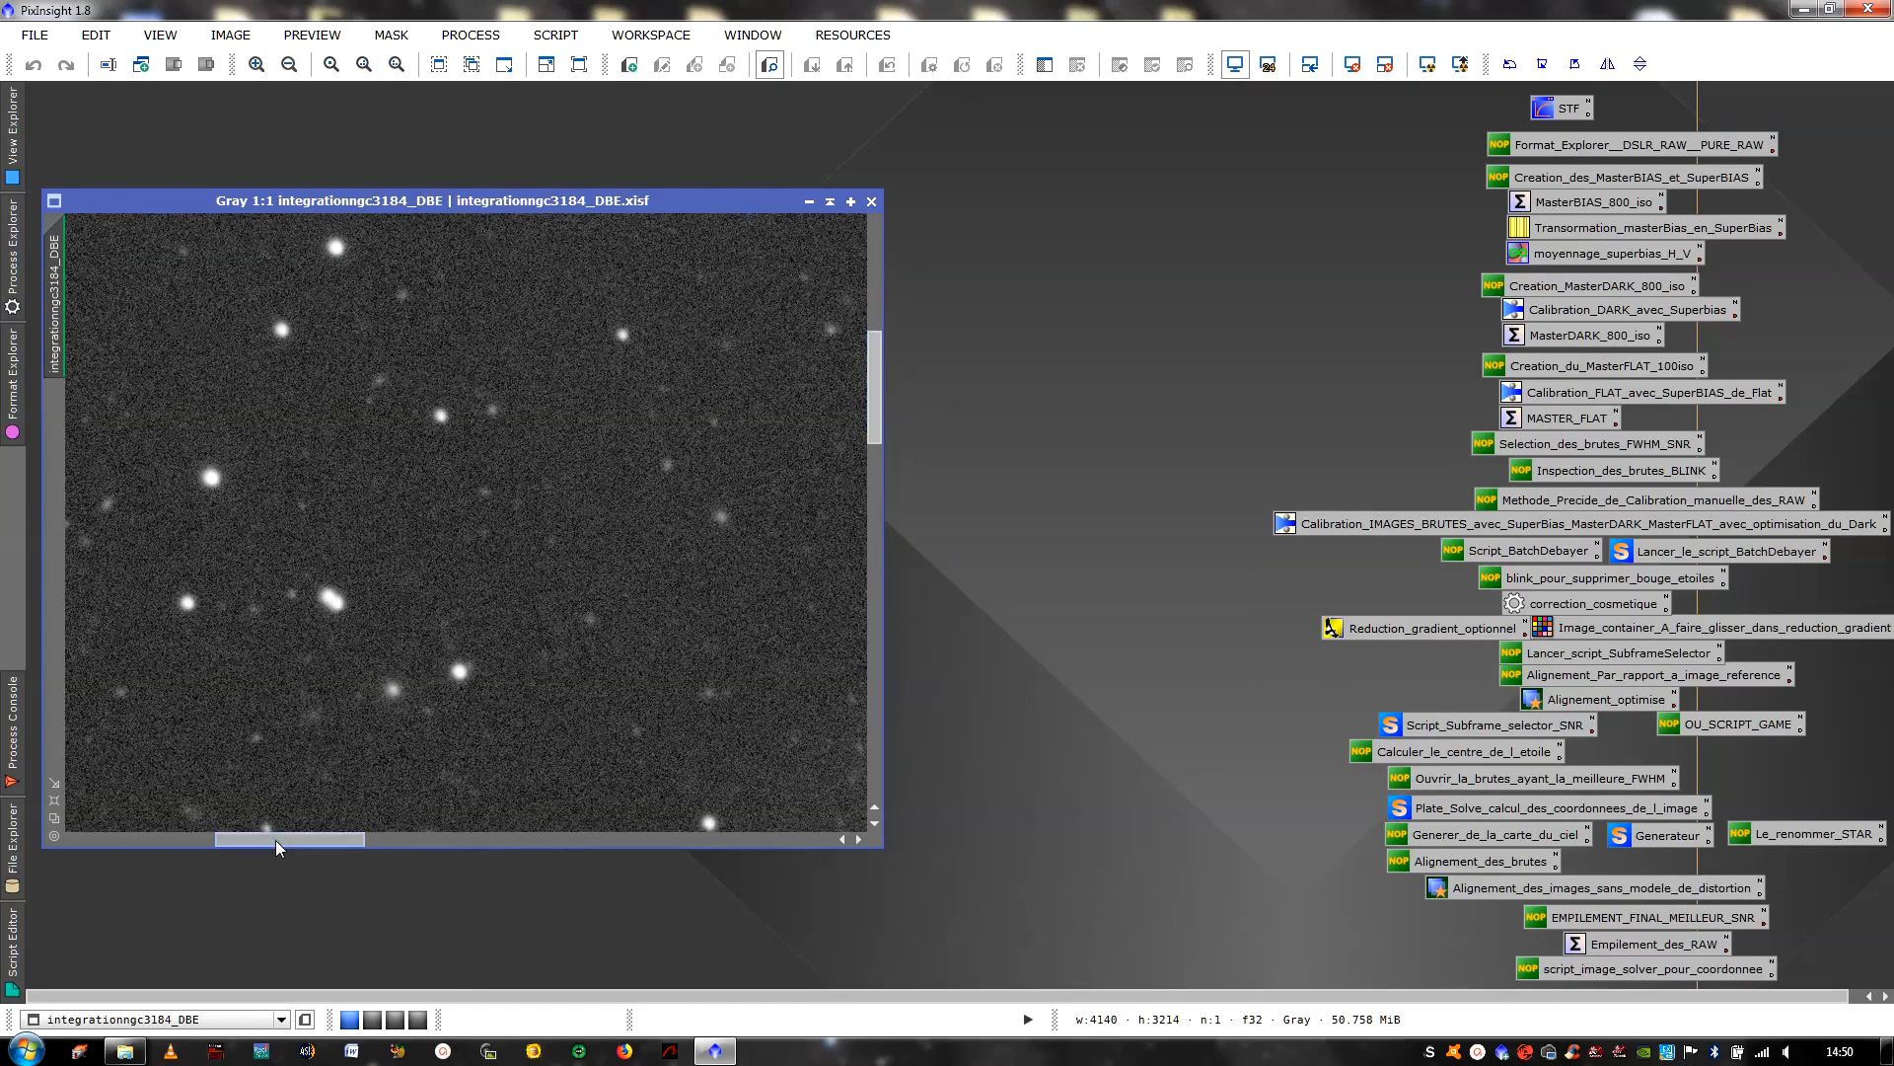
left_click_drag(281, 841, 409, 854)
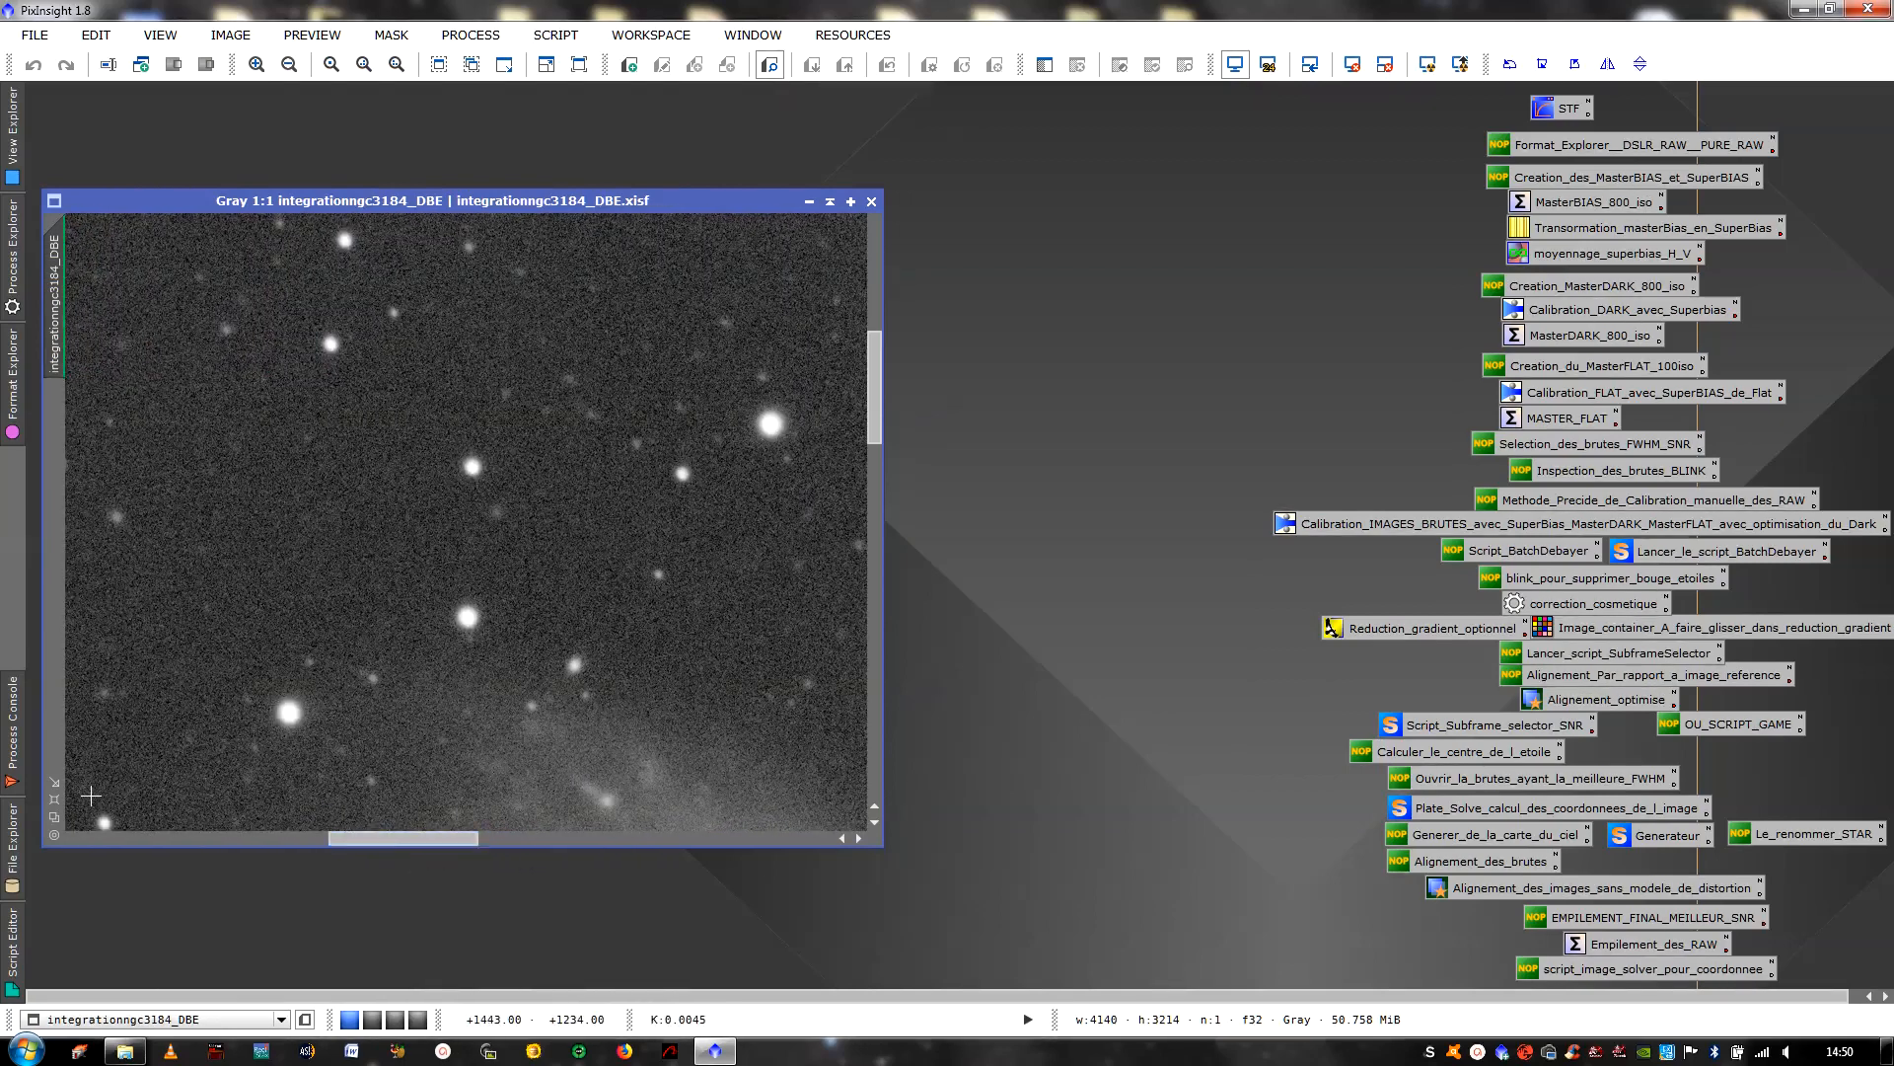
scroll(438, 675, "down", 4)
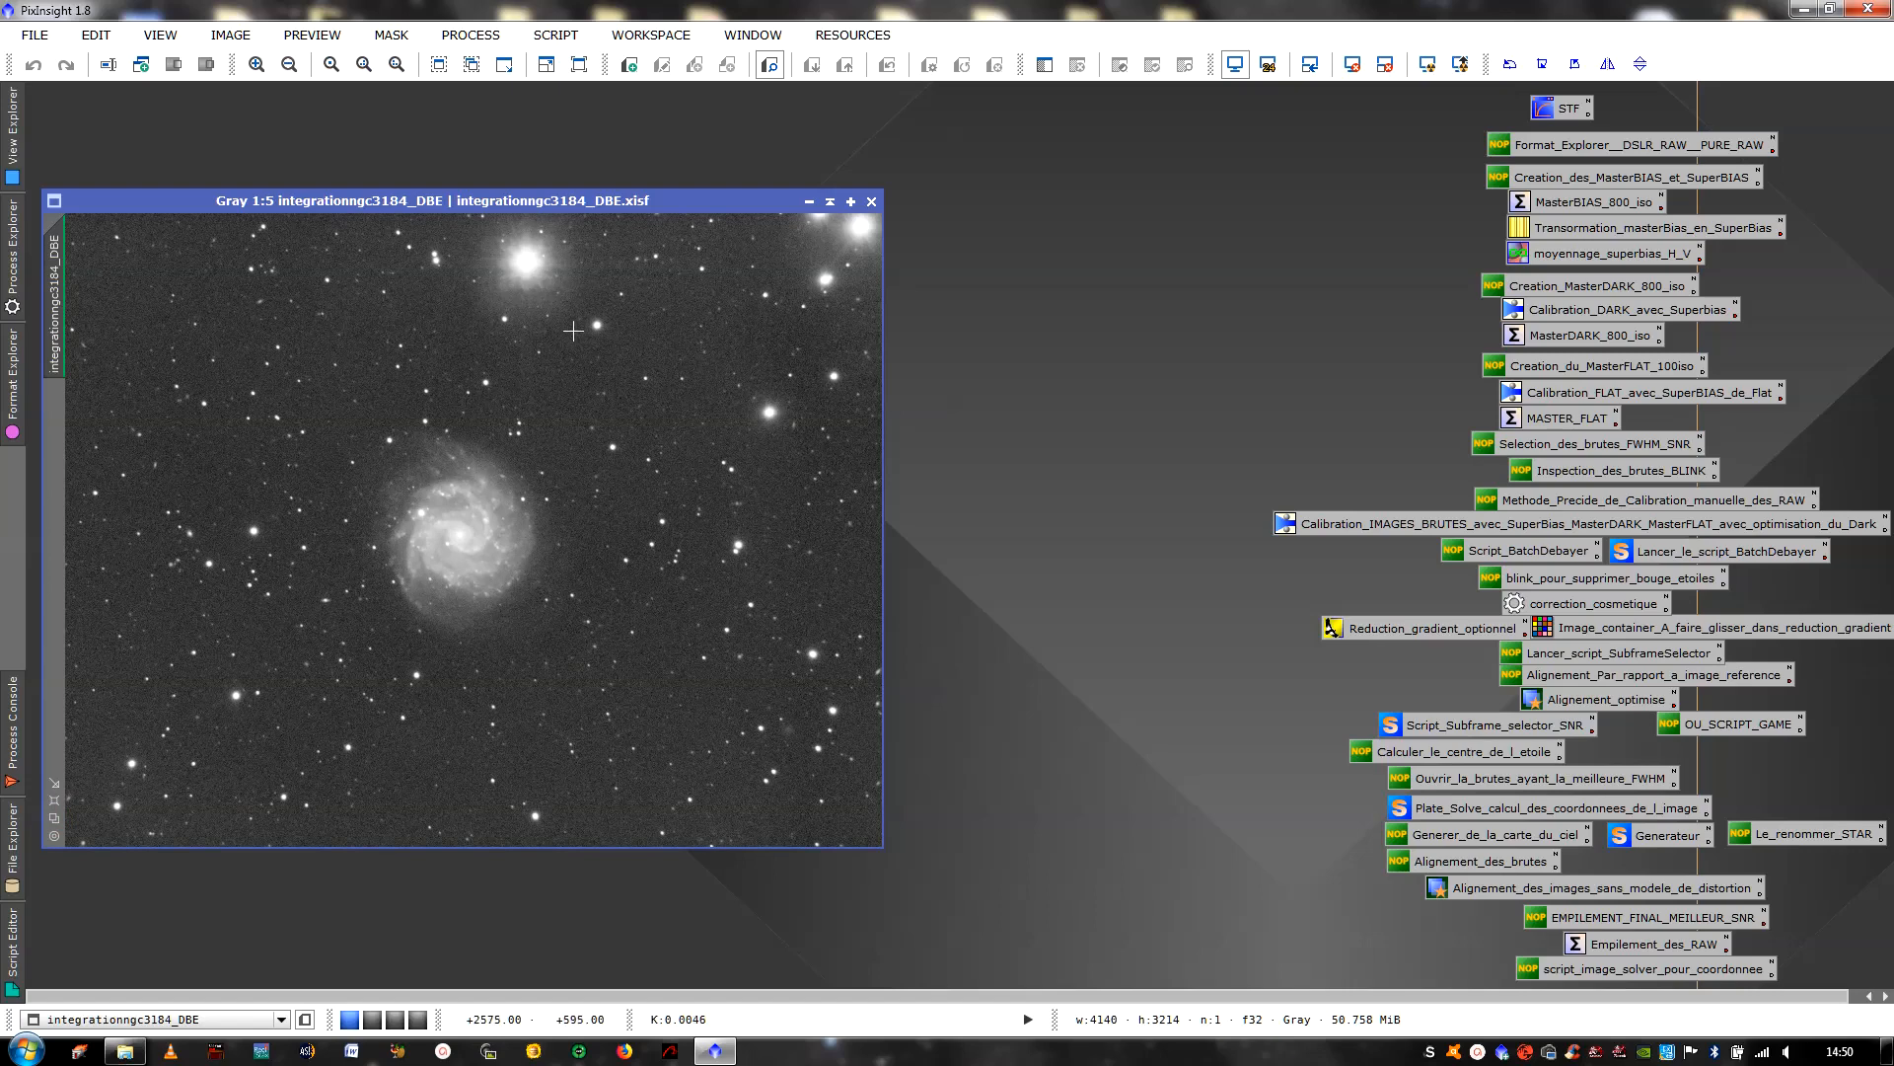
scroll(574, 330, "up", 3)
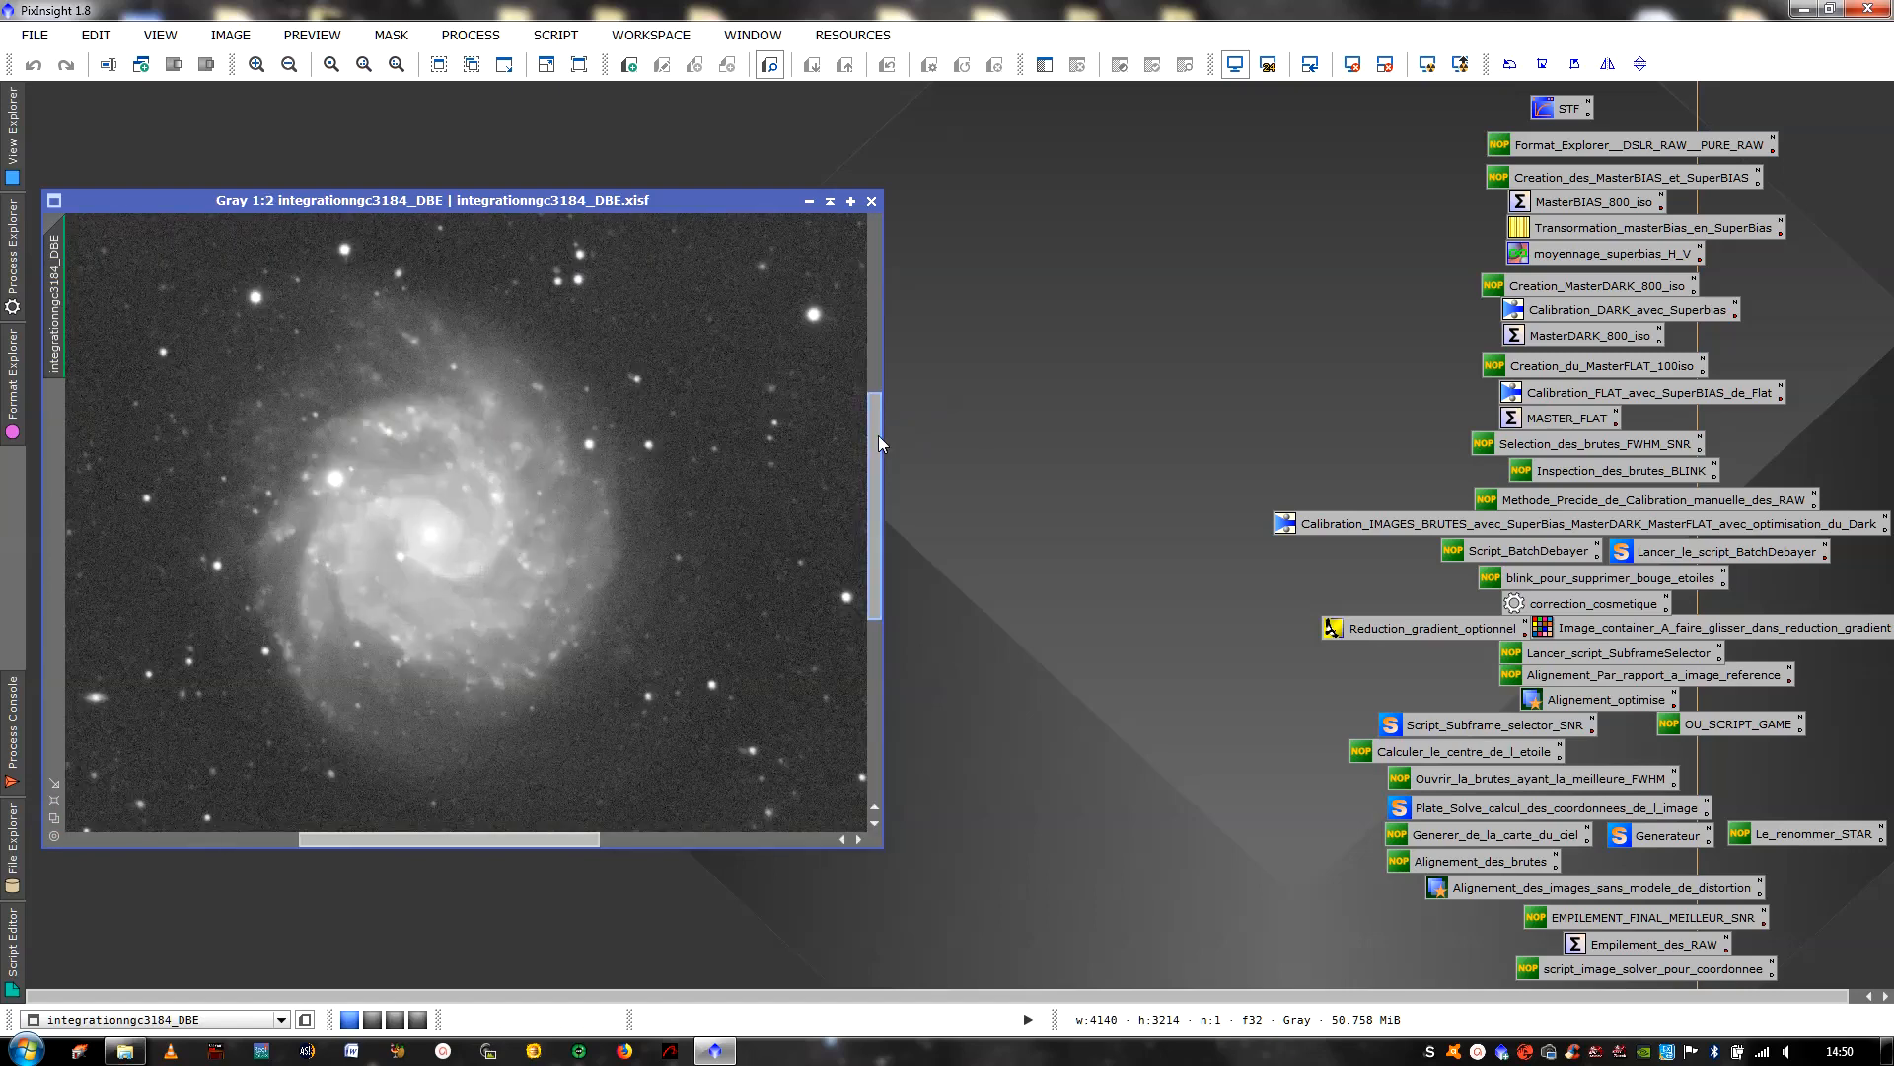
left_click_drag(878, 442, 878, 228)
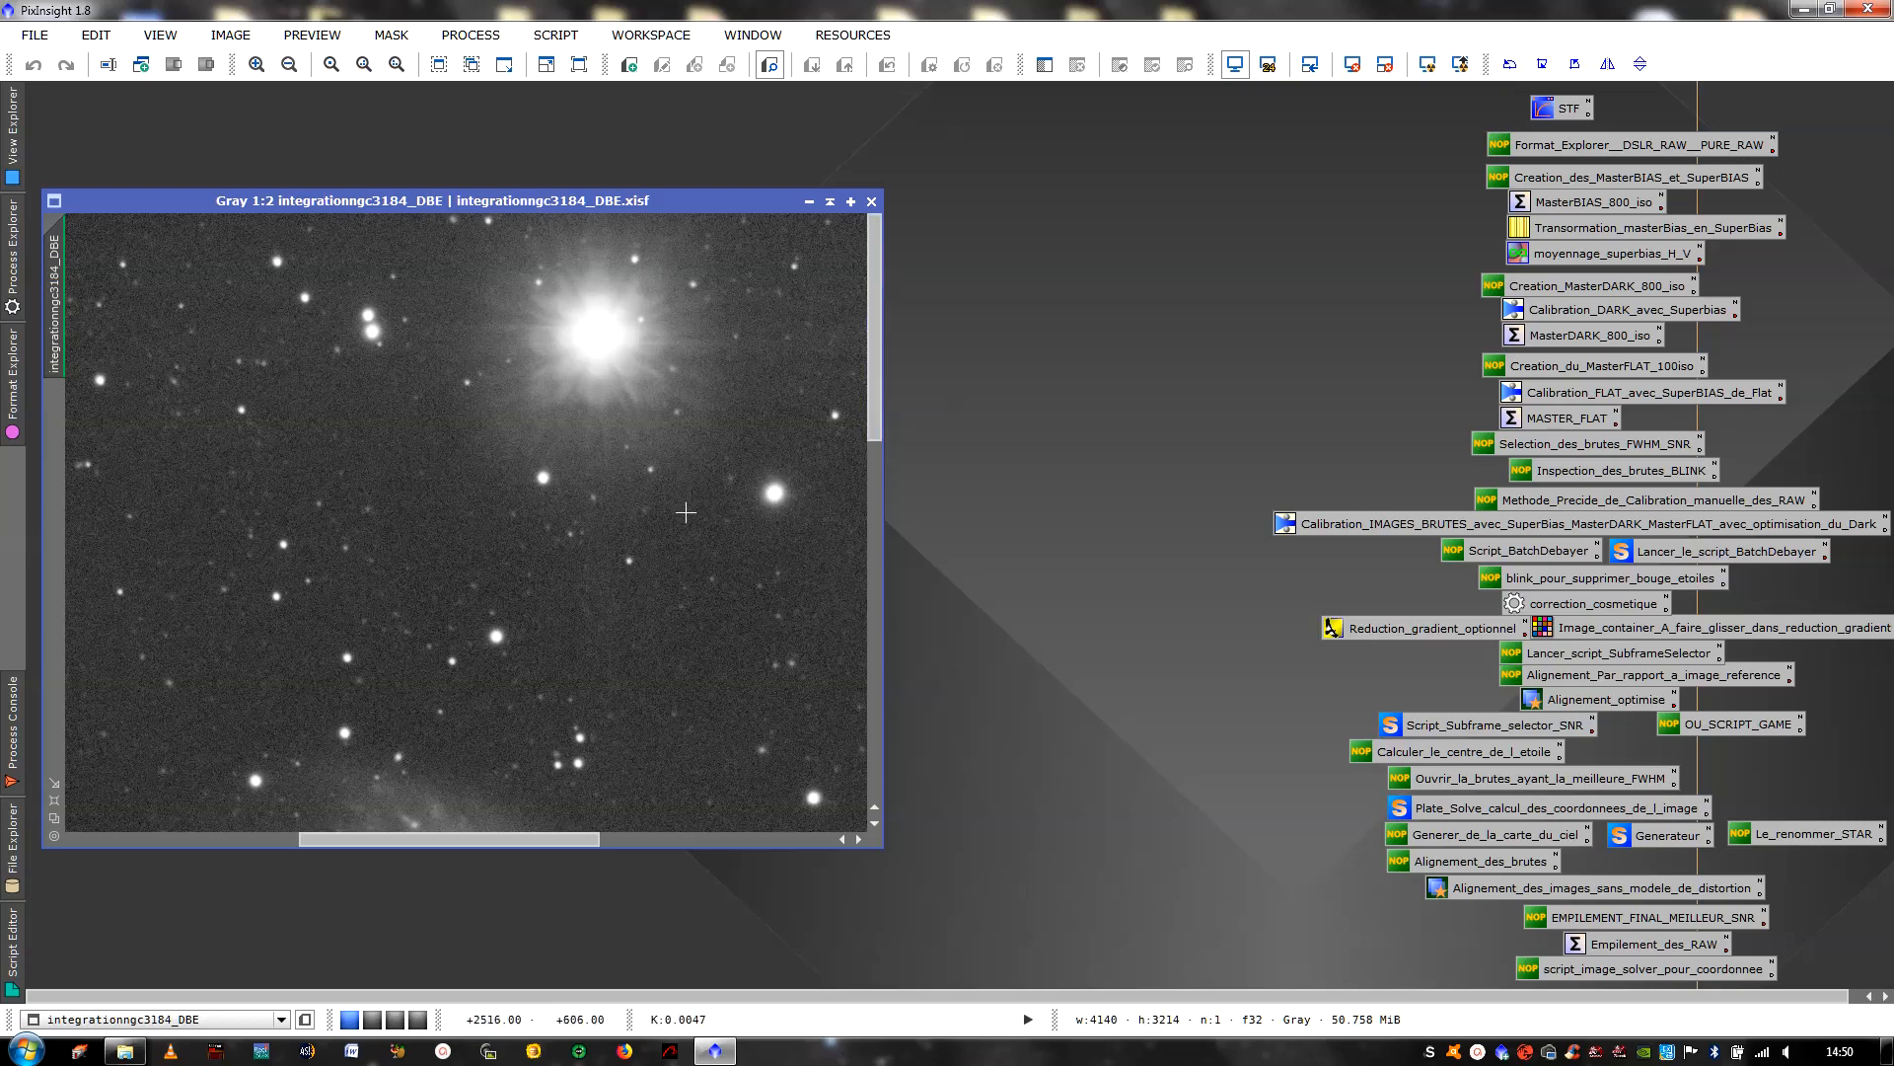
scroll(659, 521, "down", 3)
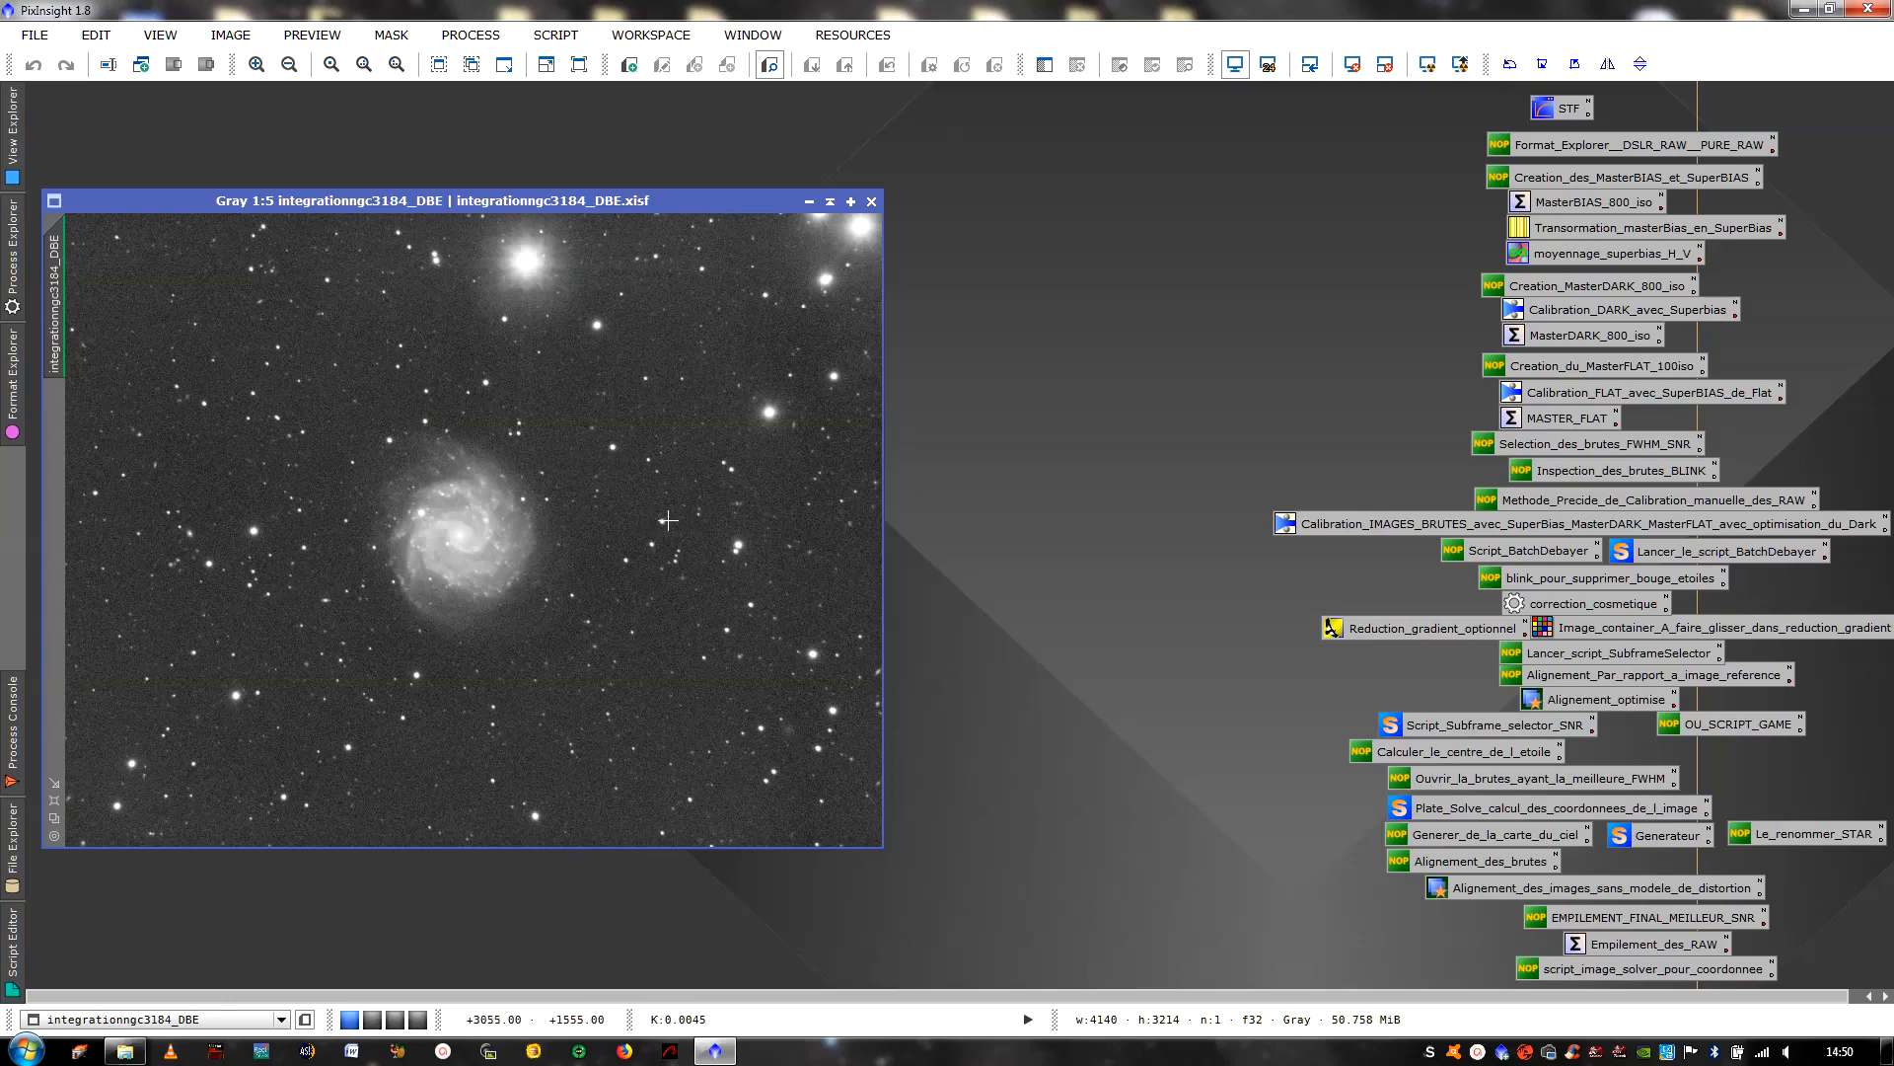
Open the ngc3184ok image from the folder photo canon/CameraCCD_1/2019-03-25 and place its window beside integrationngc3184_DBE
key("ctrl+o")
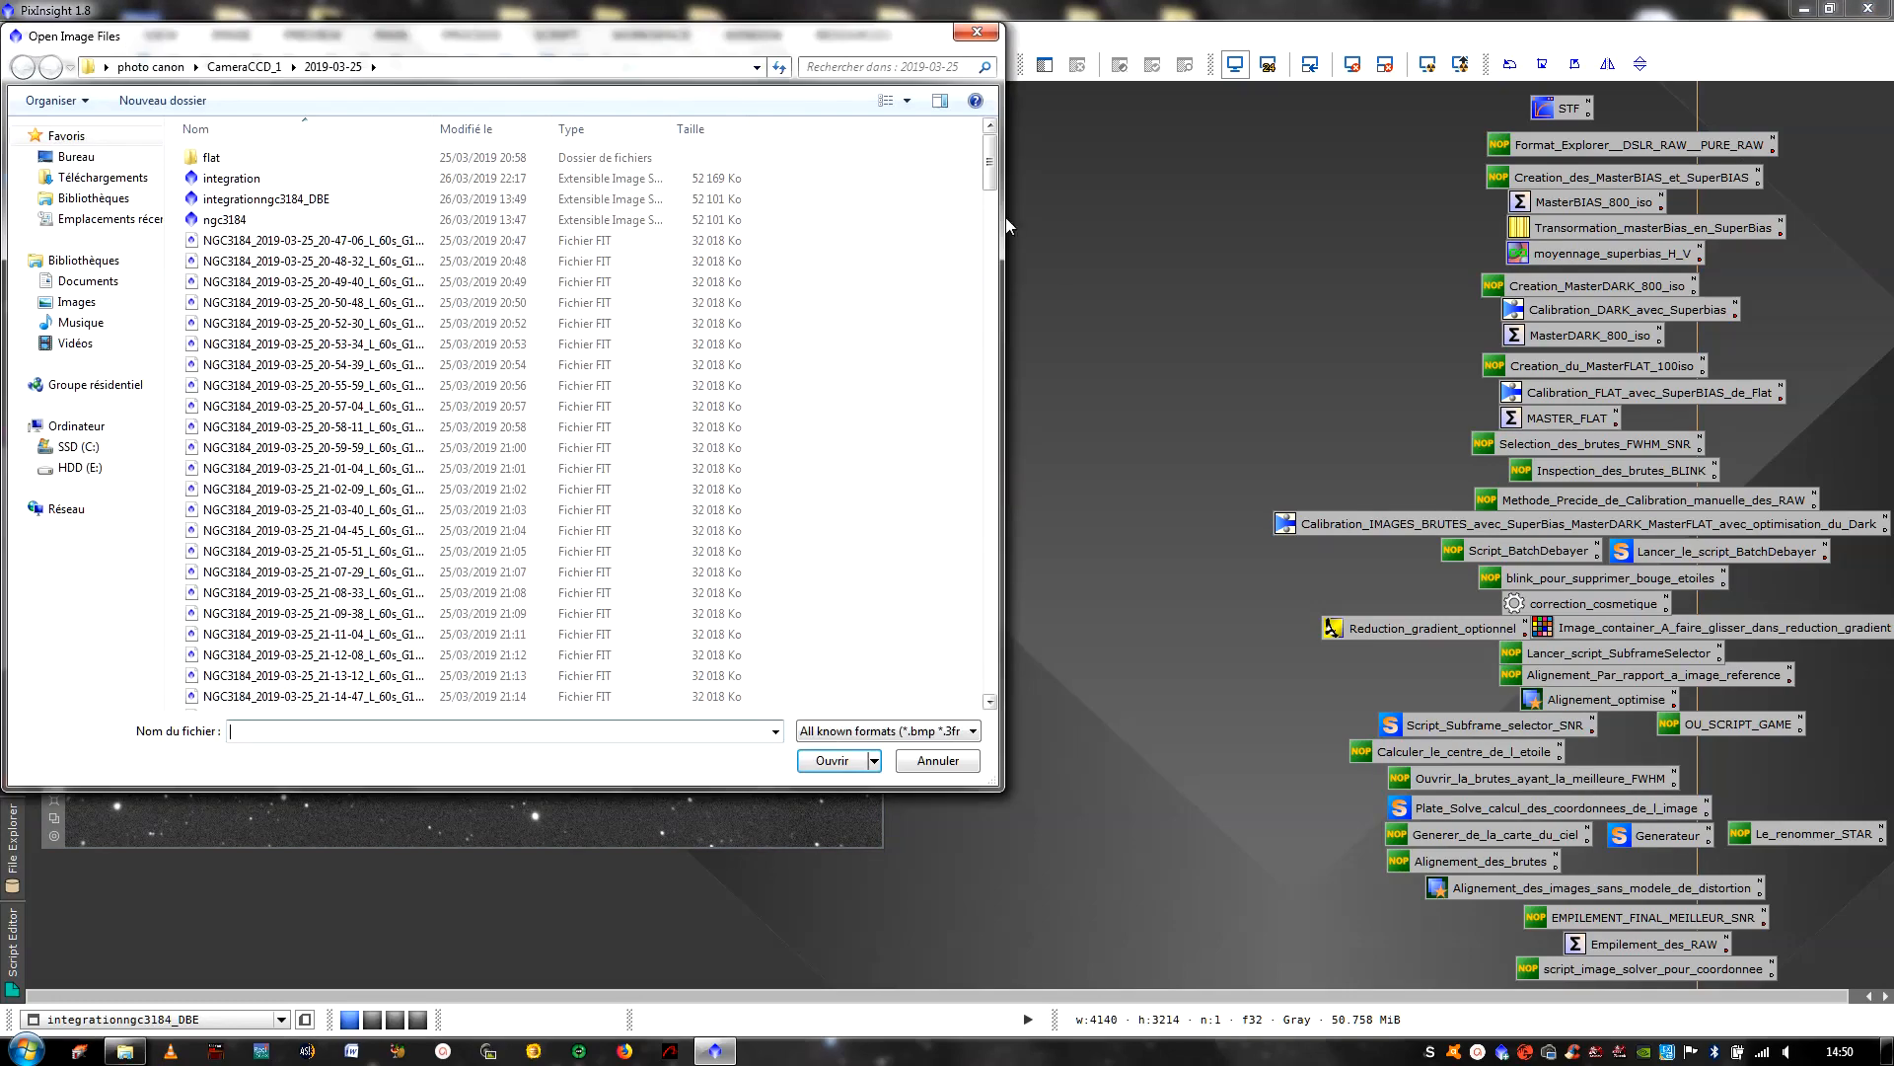
left_click_drag(995, 170, 997, 677)
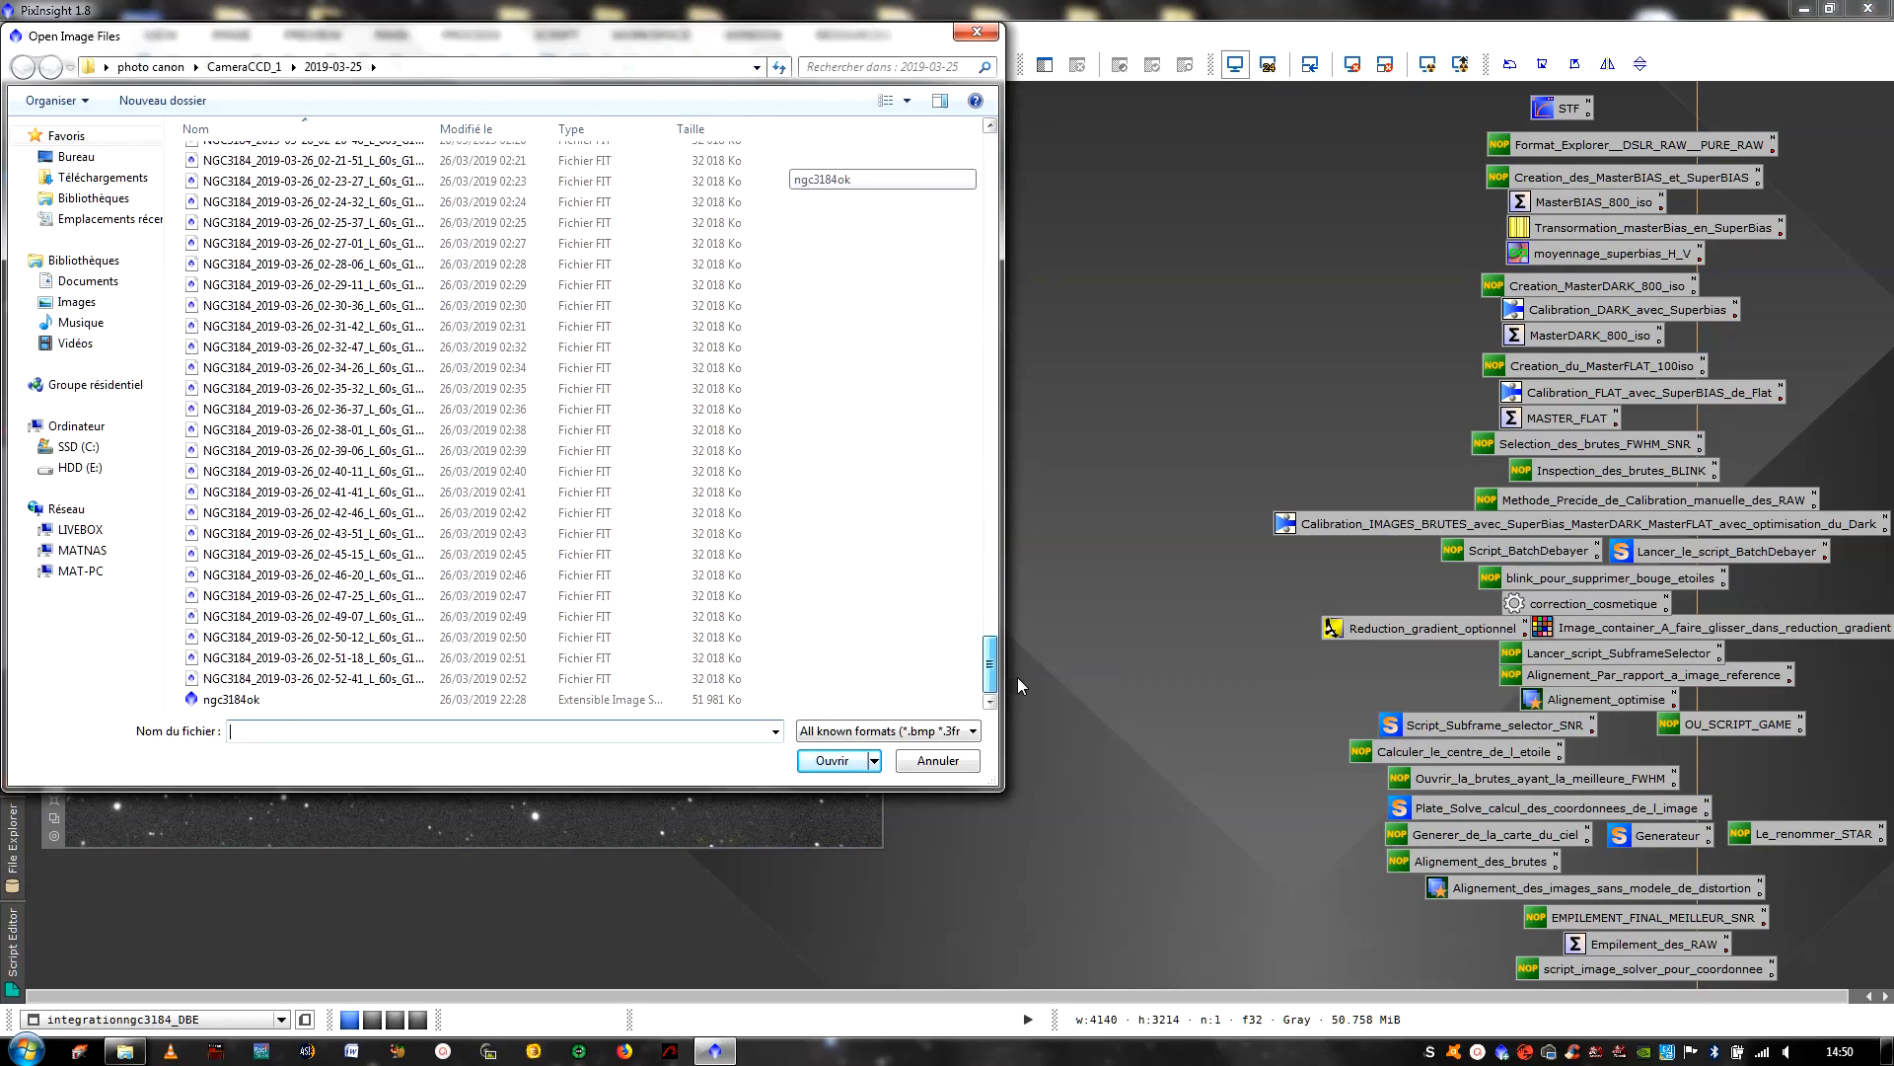
double_click(570, 699)
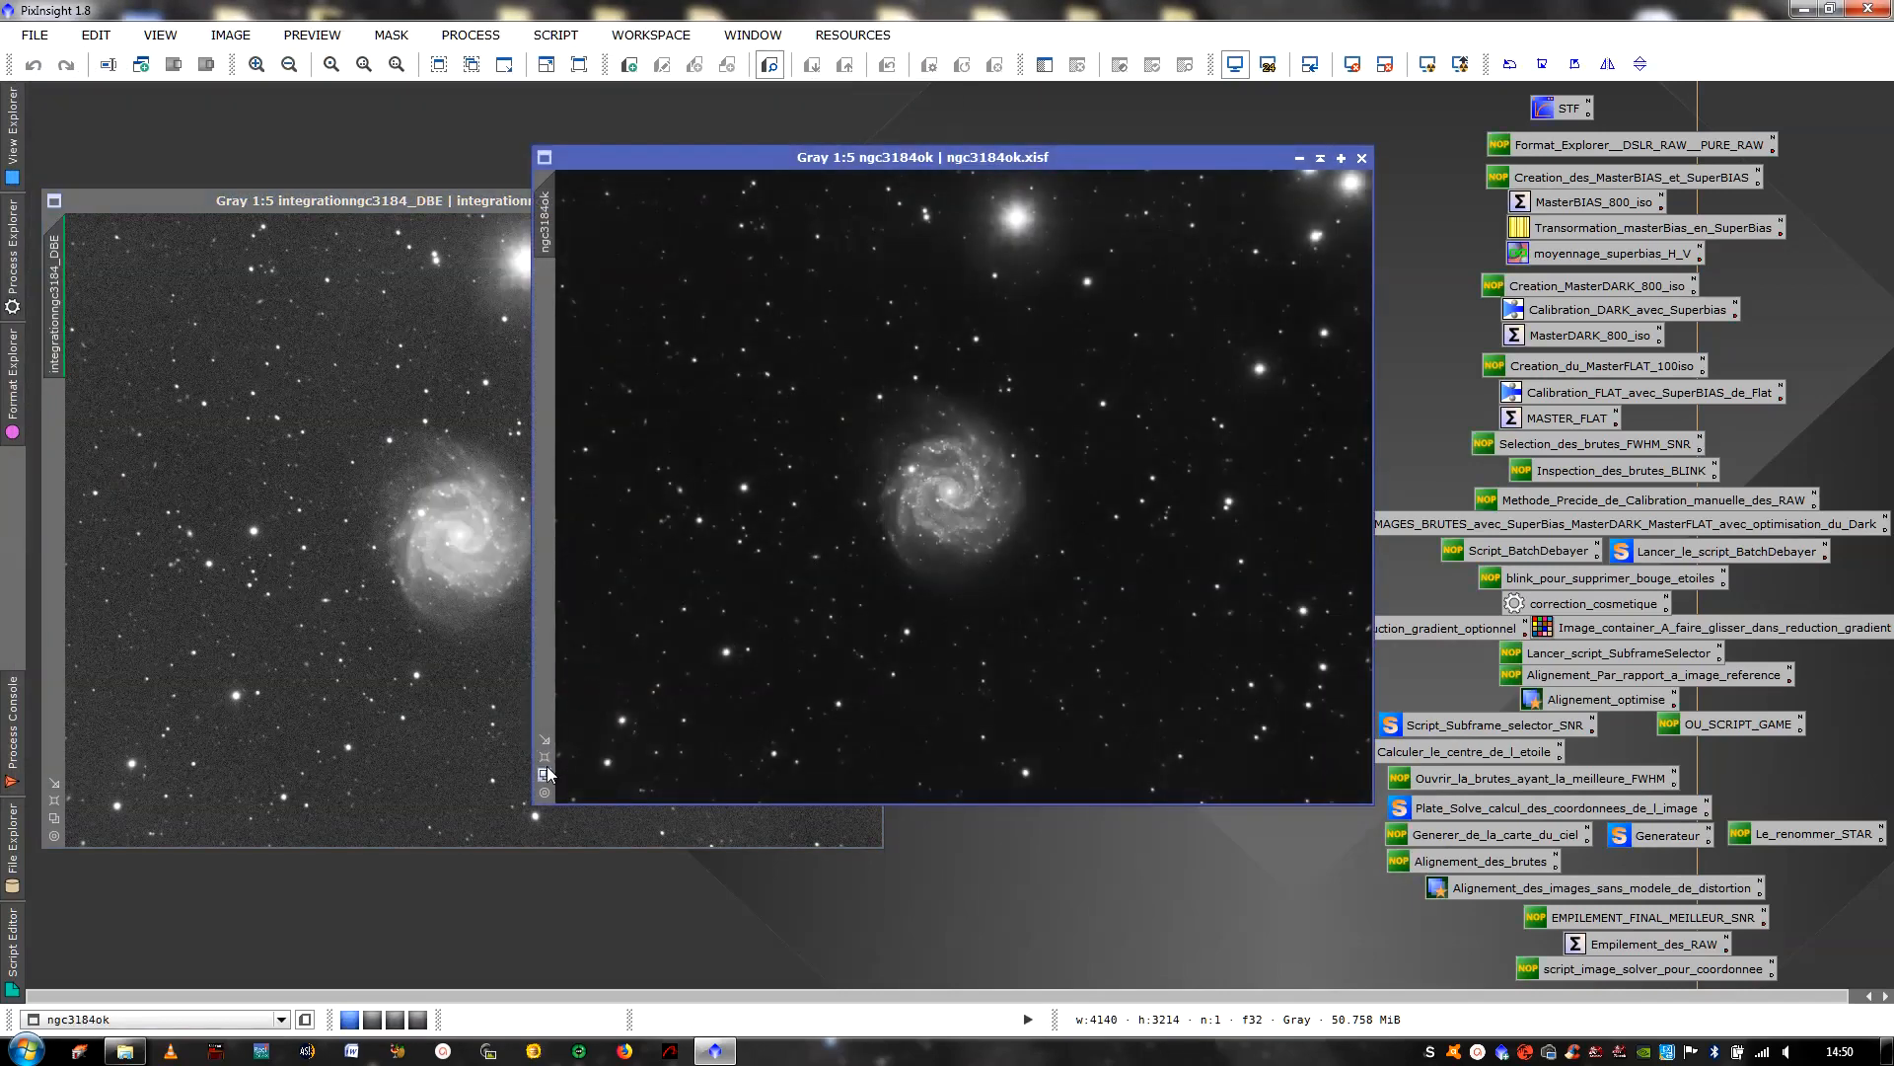
left_click_drag(996, 158, 1352, 199)
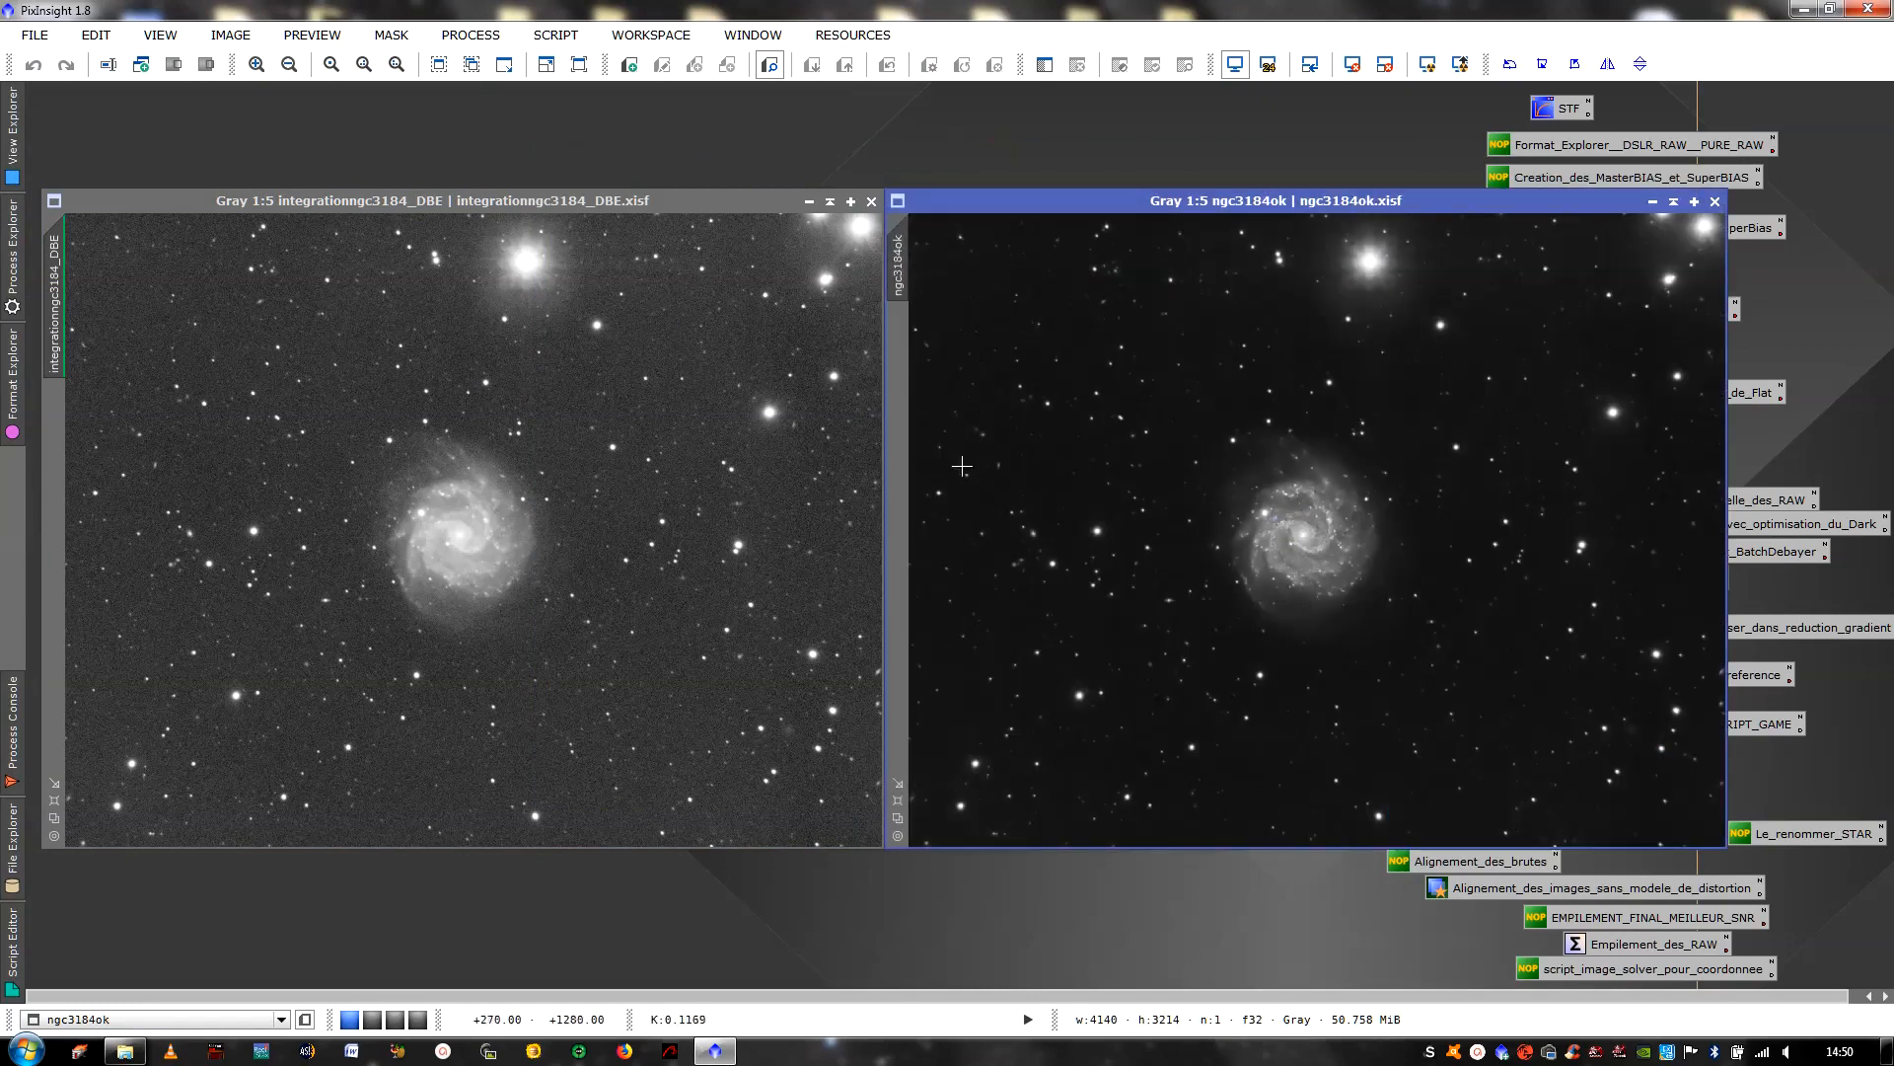
Compare the galaxy detail in integrationngc3184_DBE and ngc3184ok at 1:2 zoom, including a 1:1 look at the DBE image
scroll(1325, 558, "up", 3)
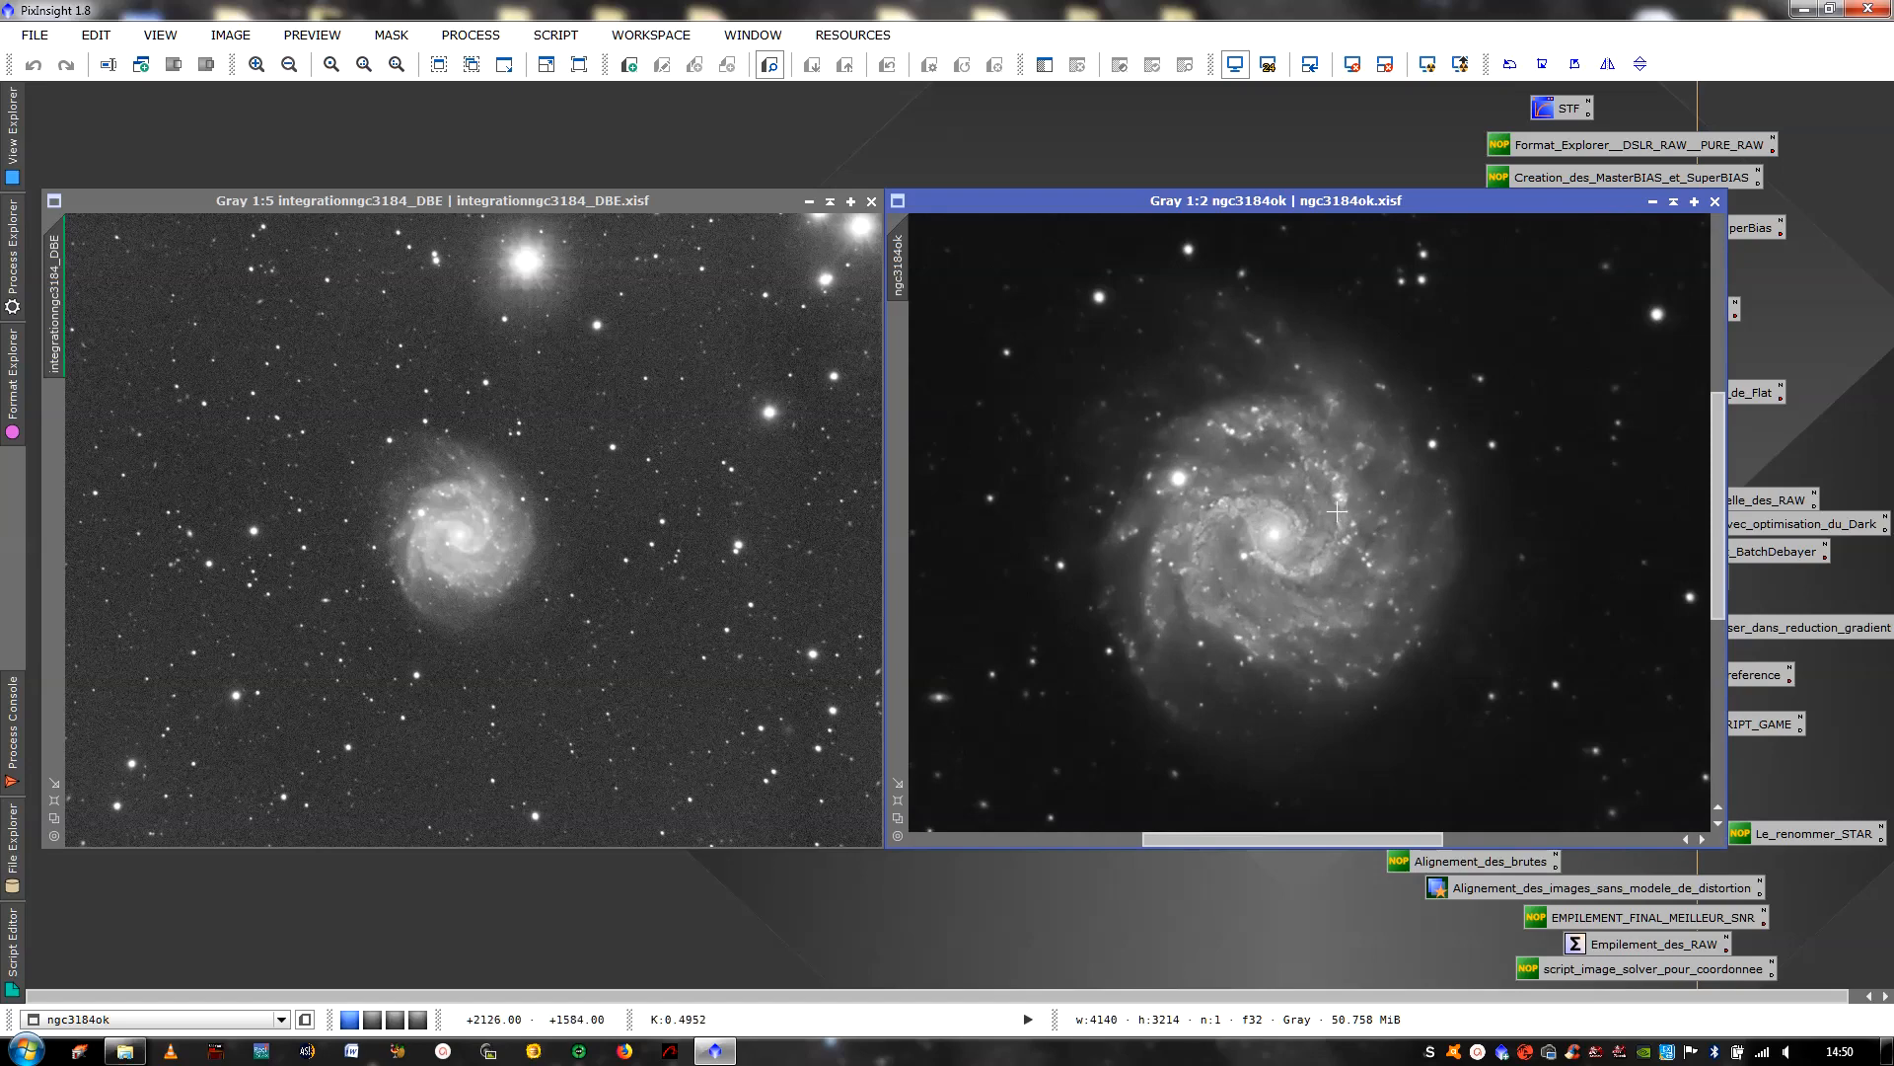
scroll(468, 491, "up", 3)
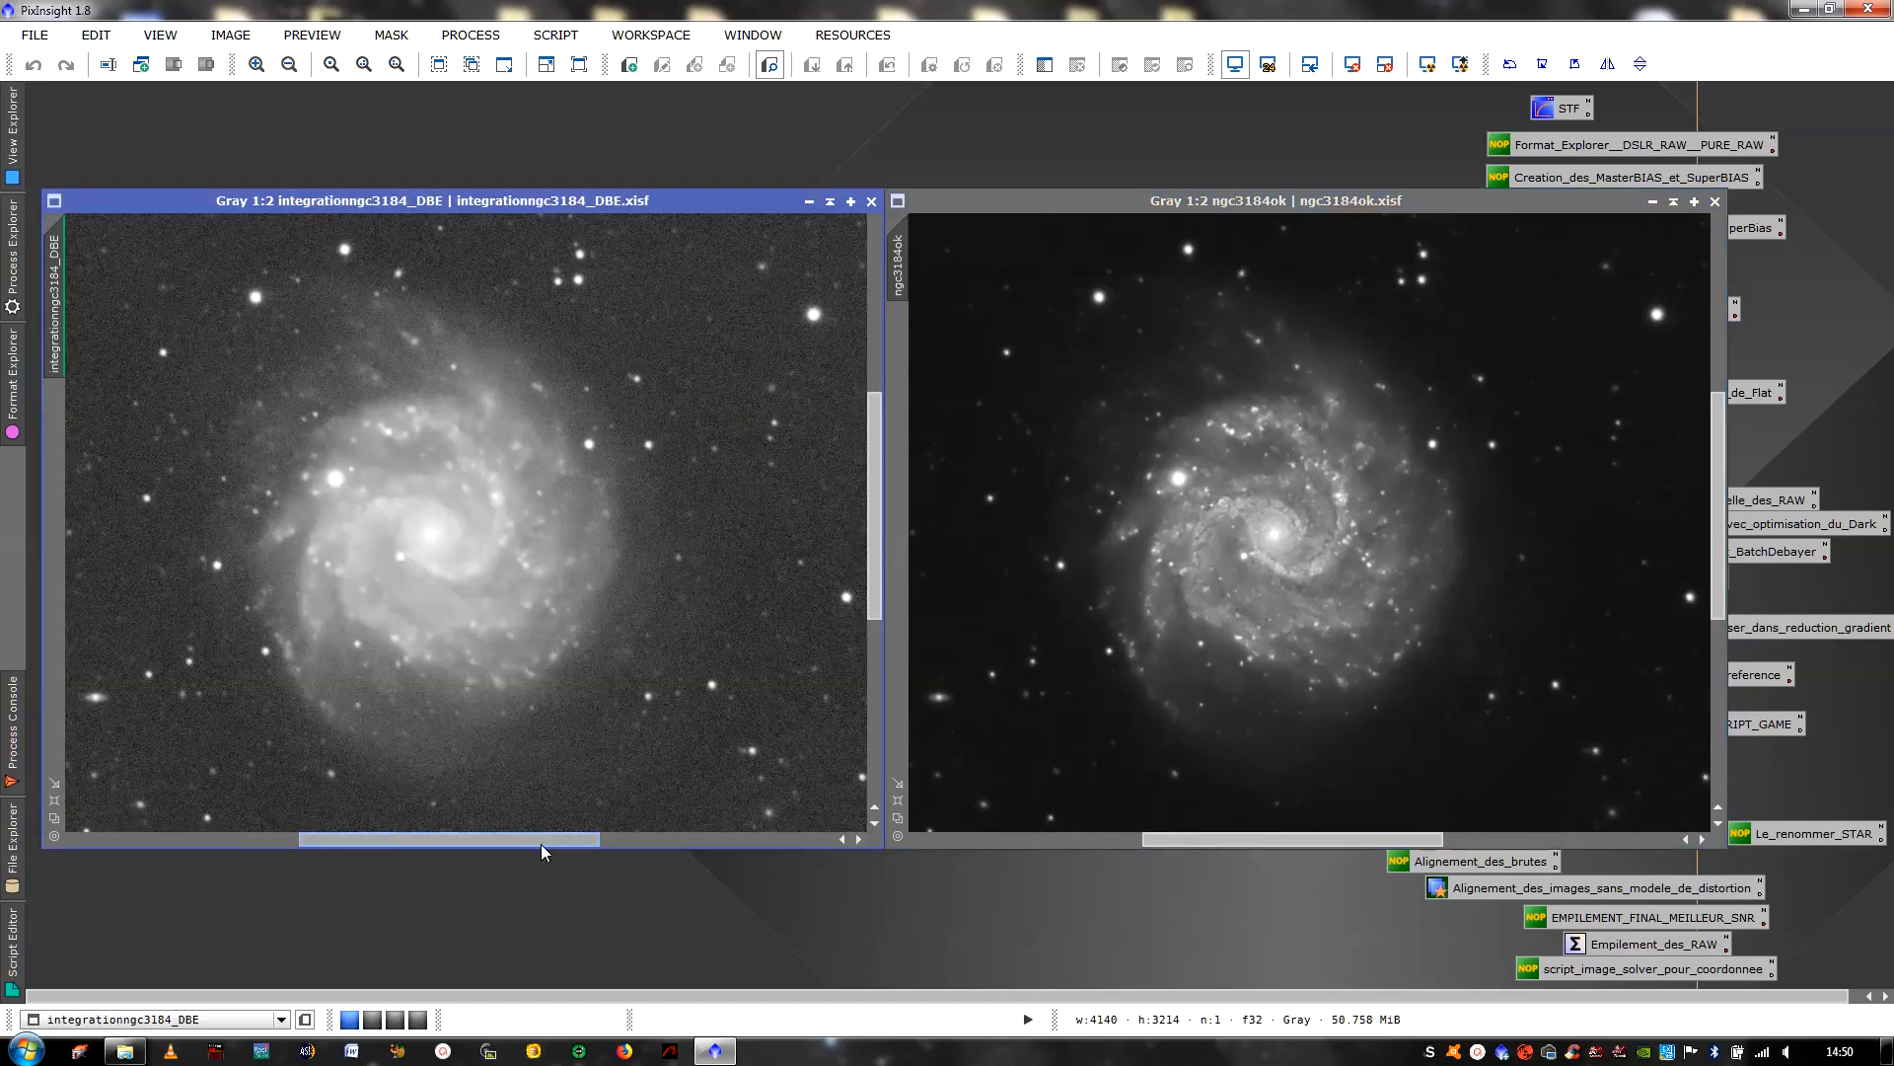
left_click_drag(541, 841, 523, 862)
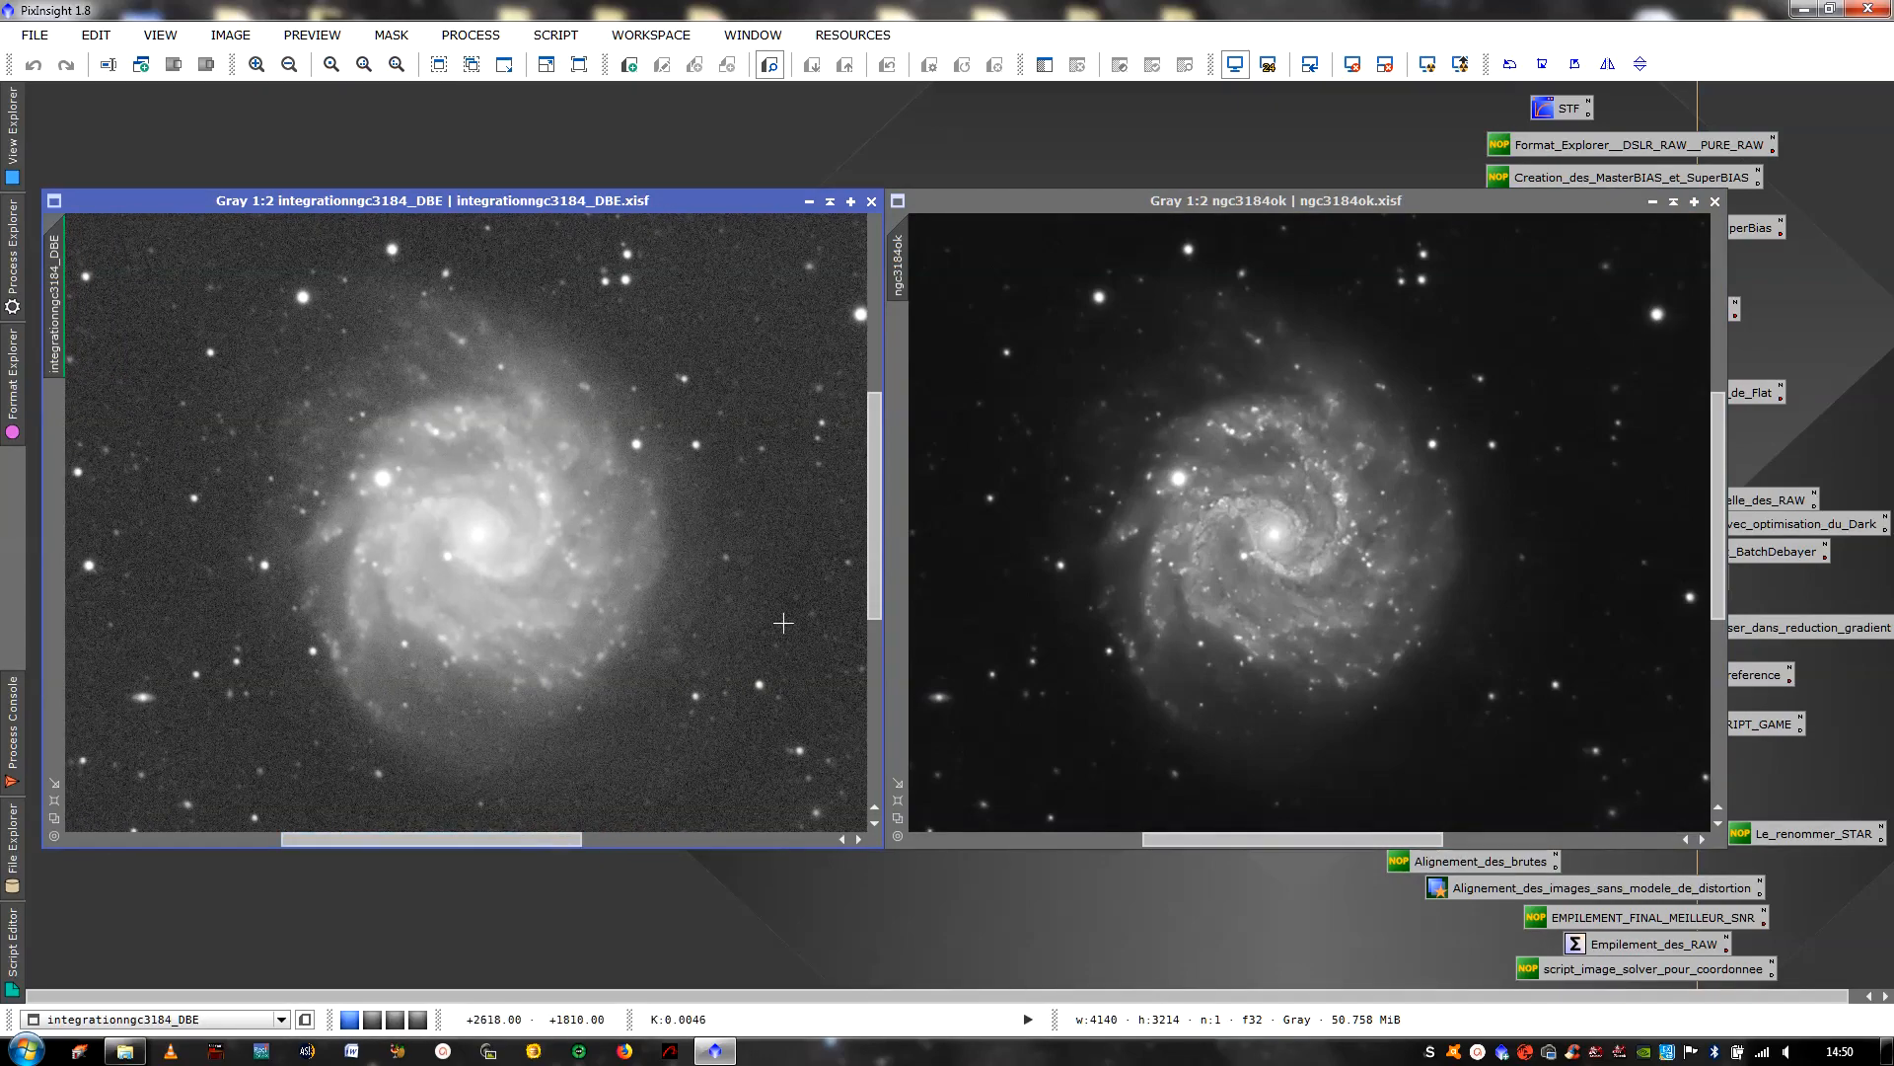
scroll(780, 643, "up", 1)
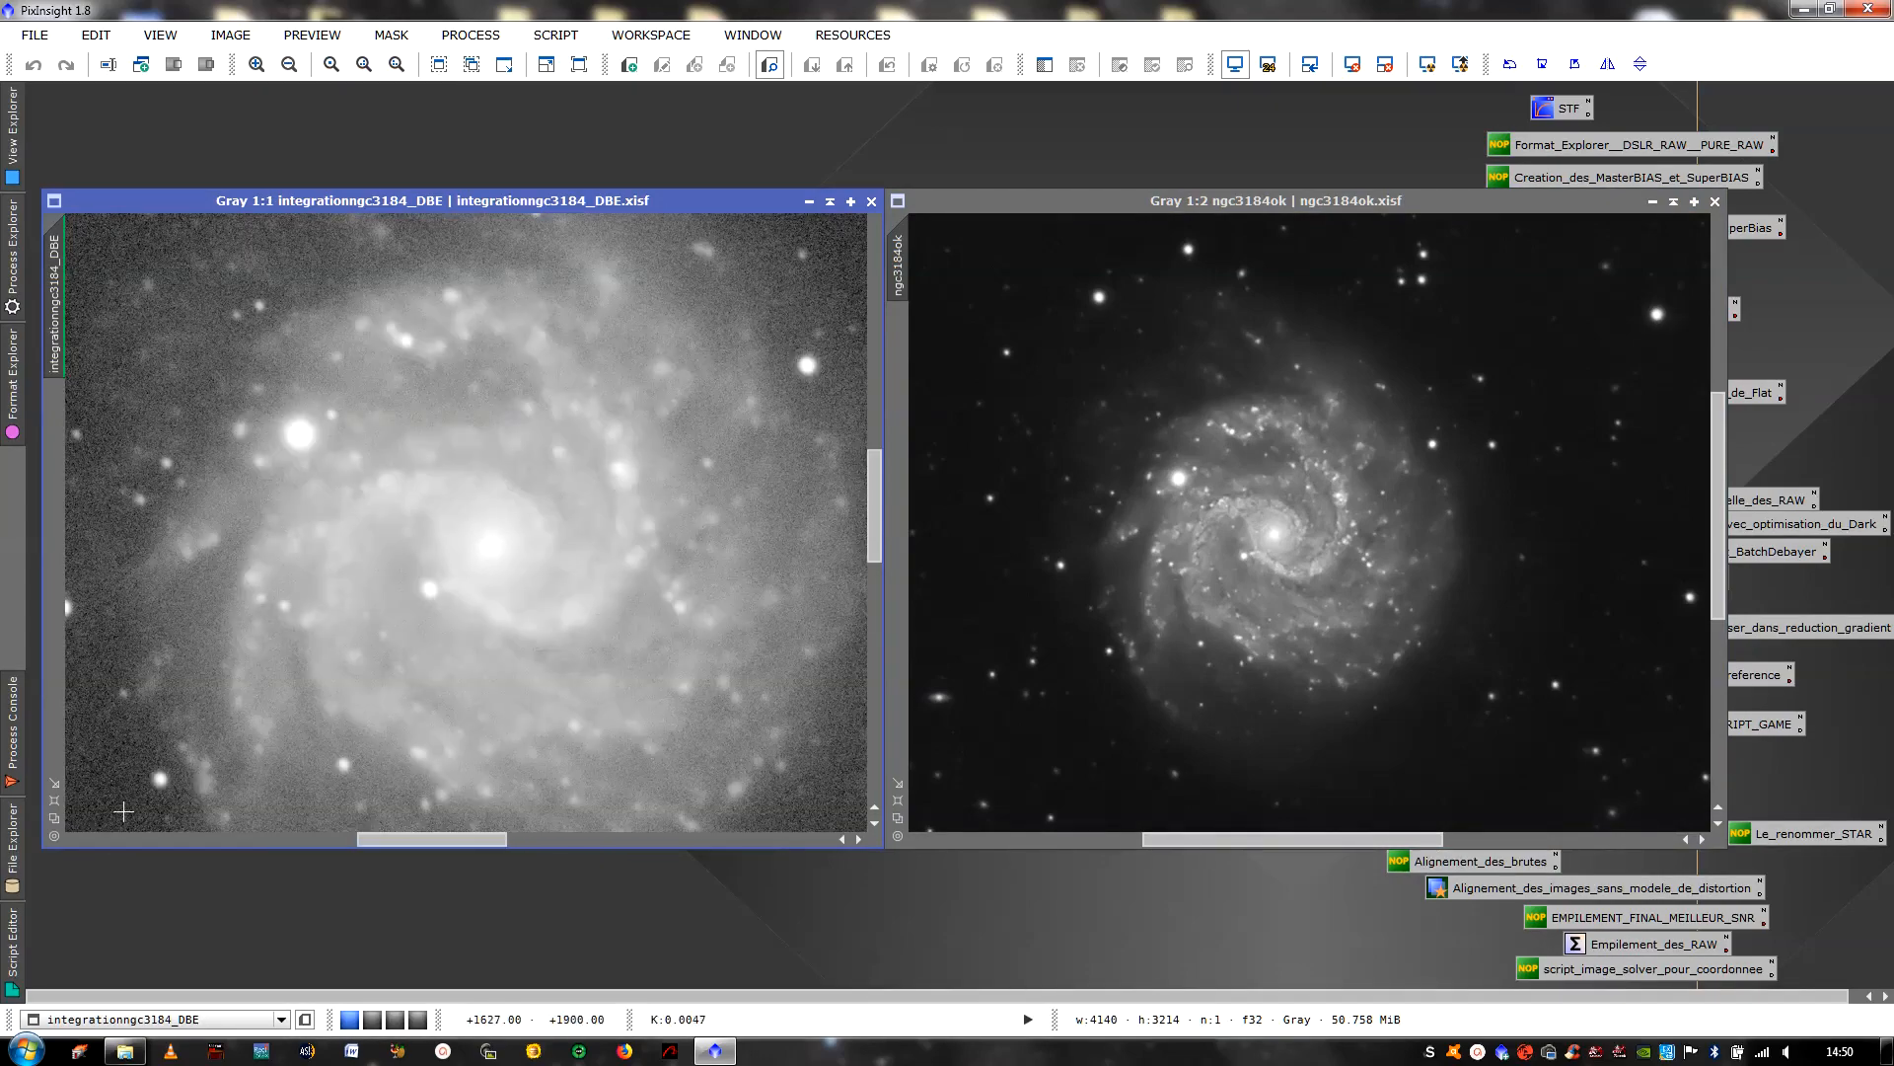
Enlarge the integrationngc3184_DBE and ngc3184ok image windows, showing the DBE galaxy at 1:1 zoom
left_click(56, 797)
scroll(561, 612, "up", 3)
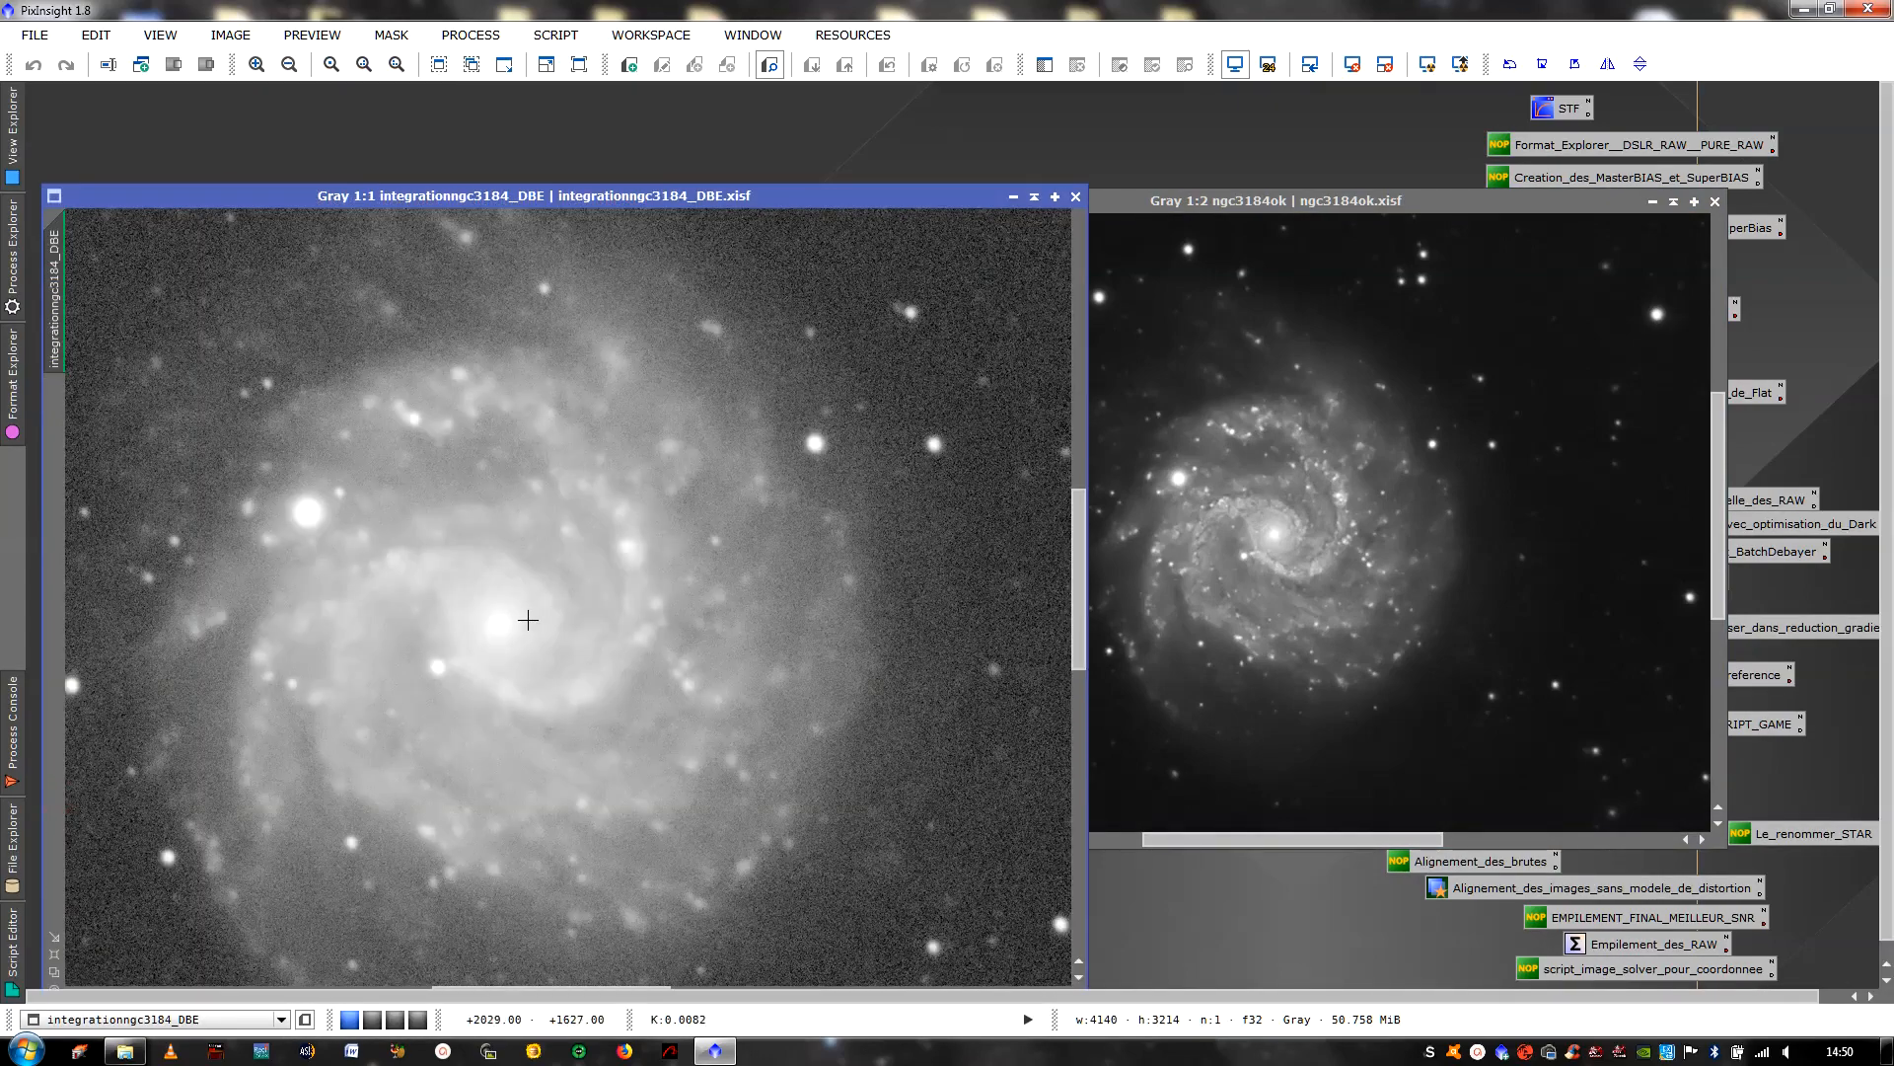
left_click(1149, 343)
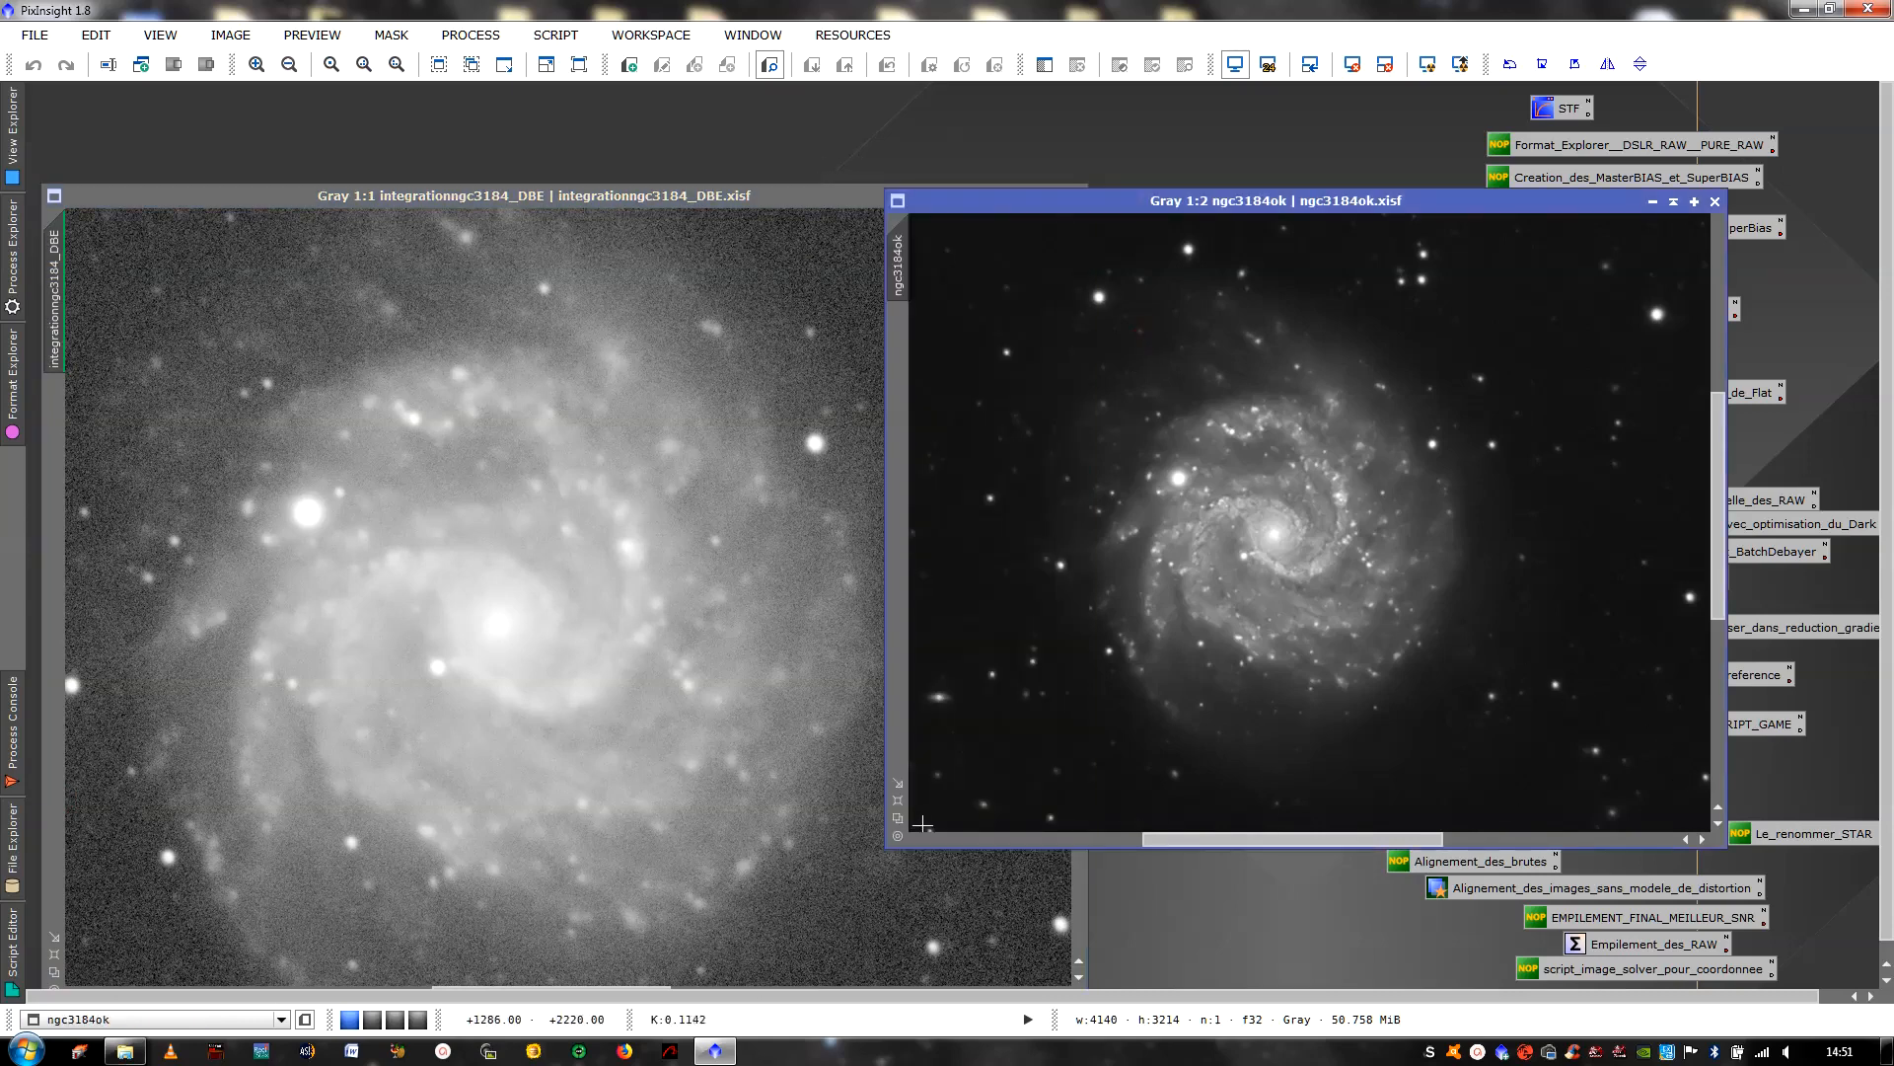
left_click(897, 799)
Bring the integrationngc3184_DBE window forward, move it fully into the workspace, and centre the galaxy in its 1:1 view
left_click(494, 598)
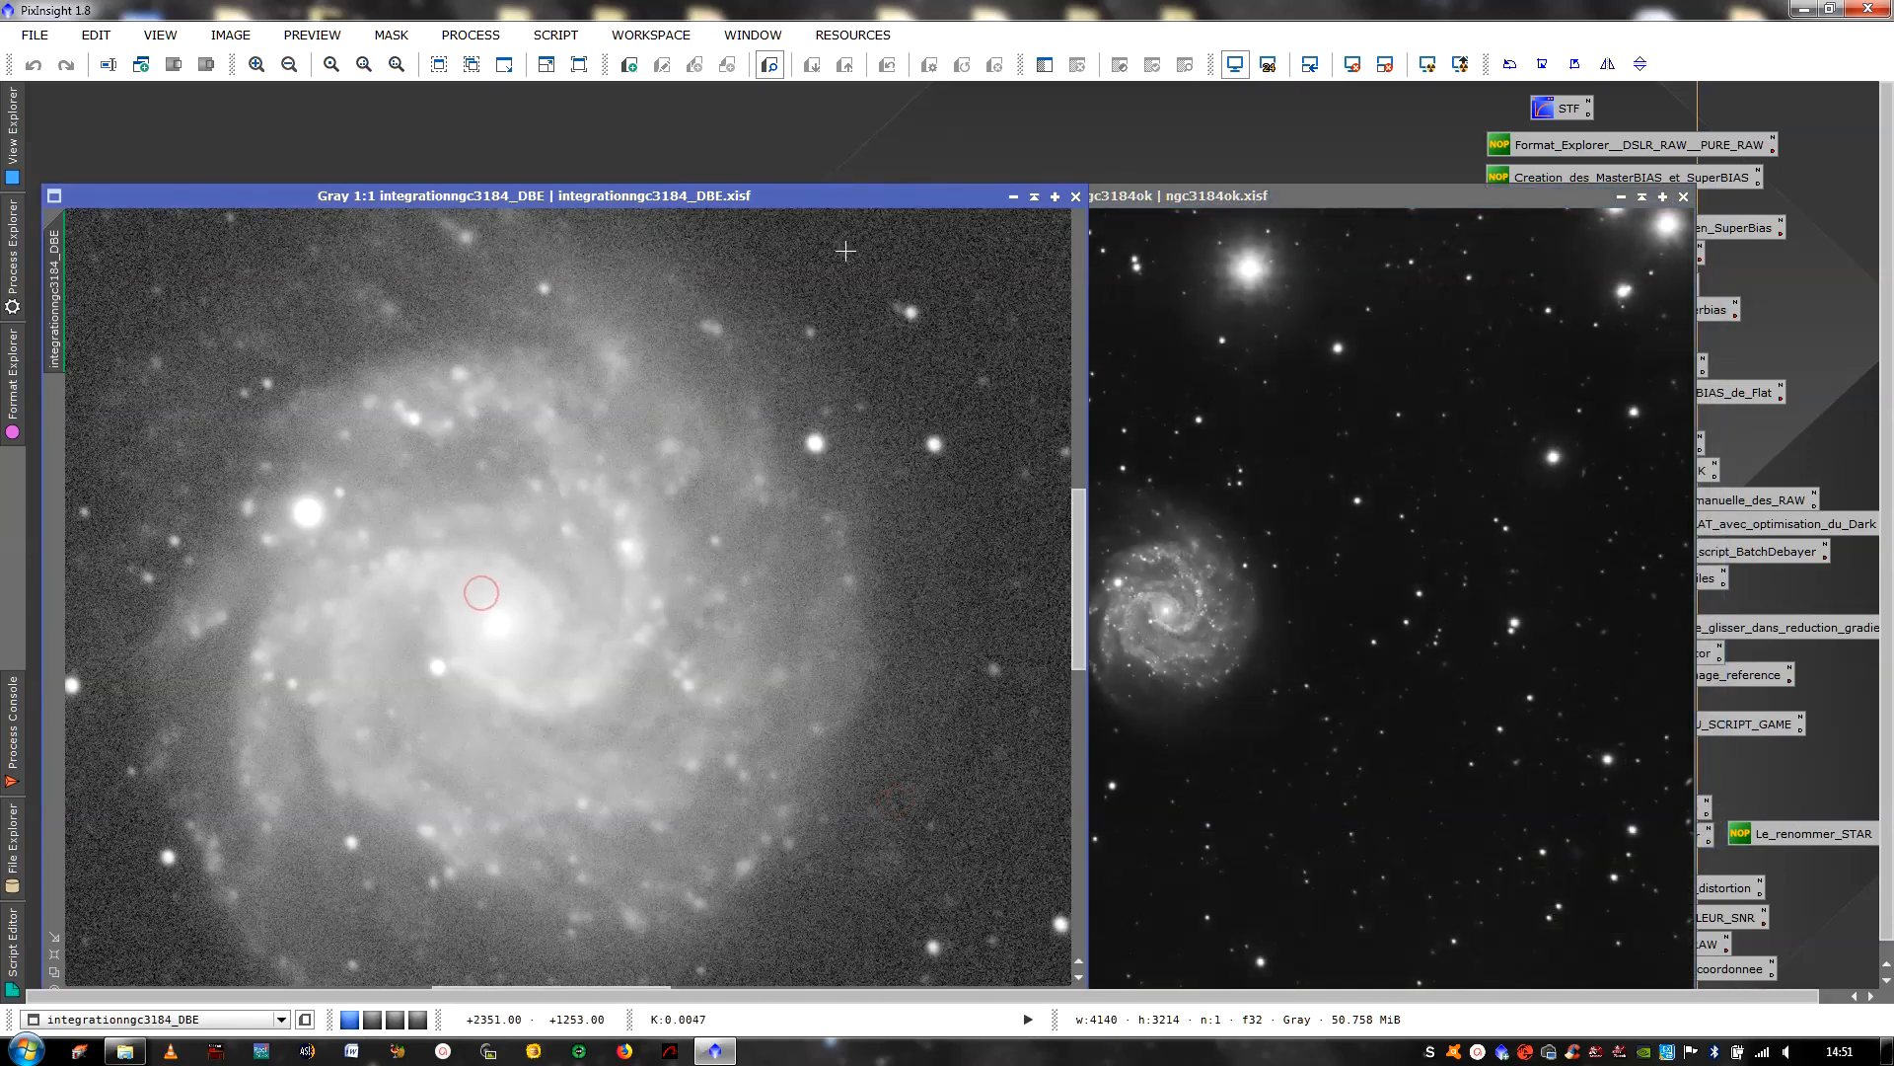
left_click_drag(850, 195, 866, 142)
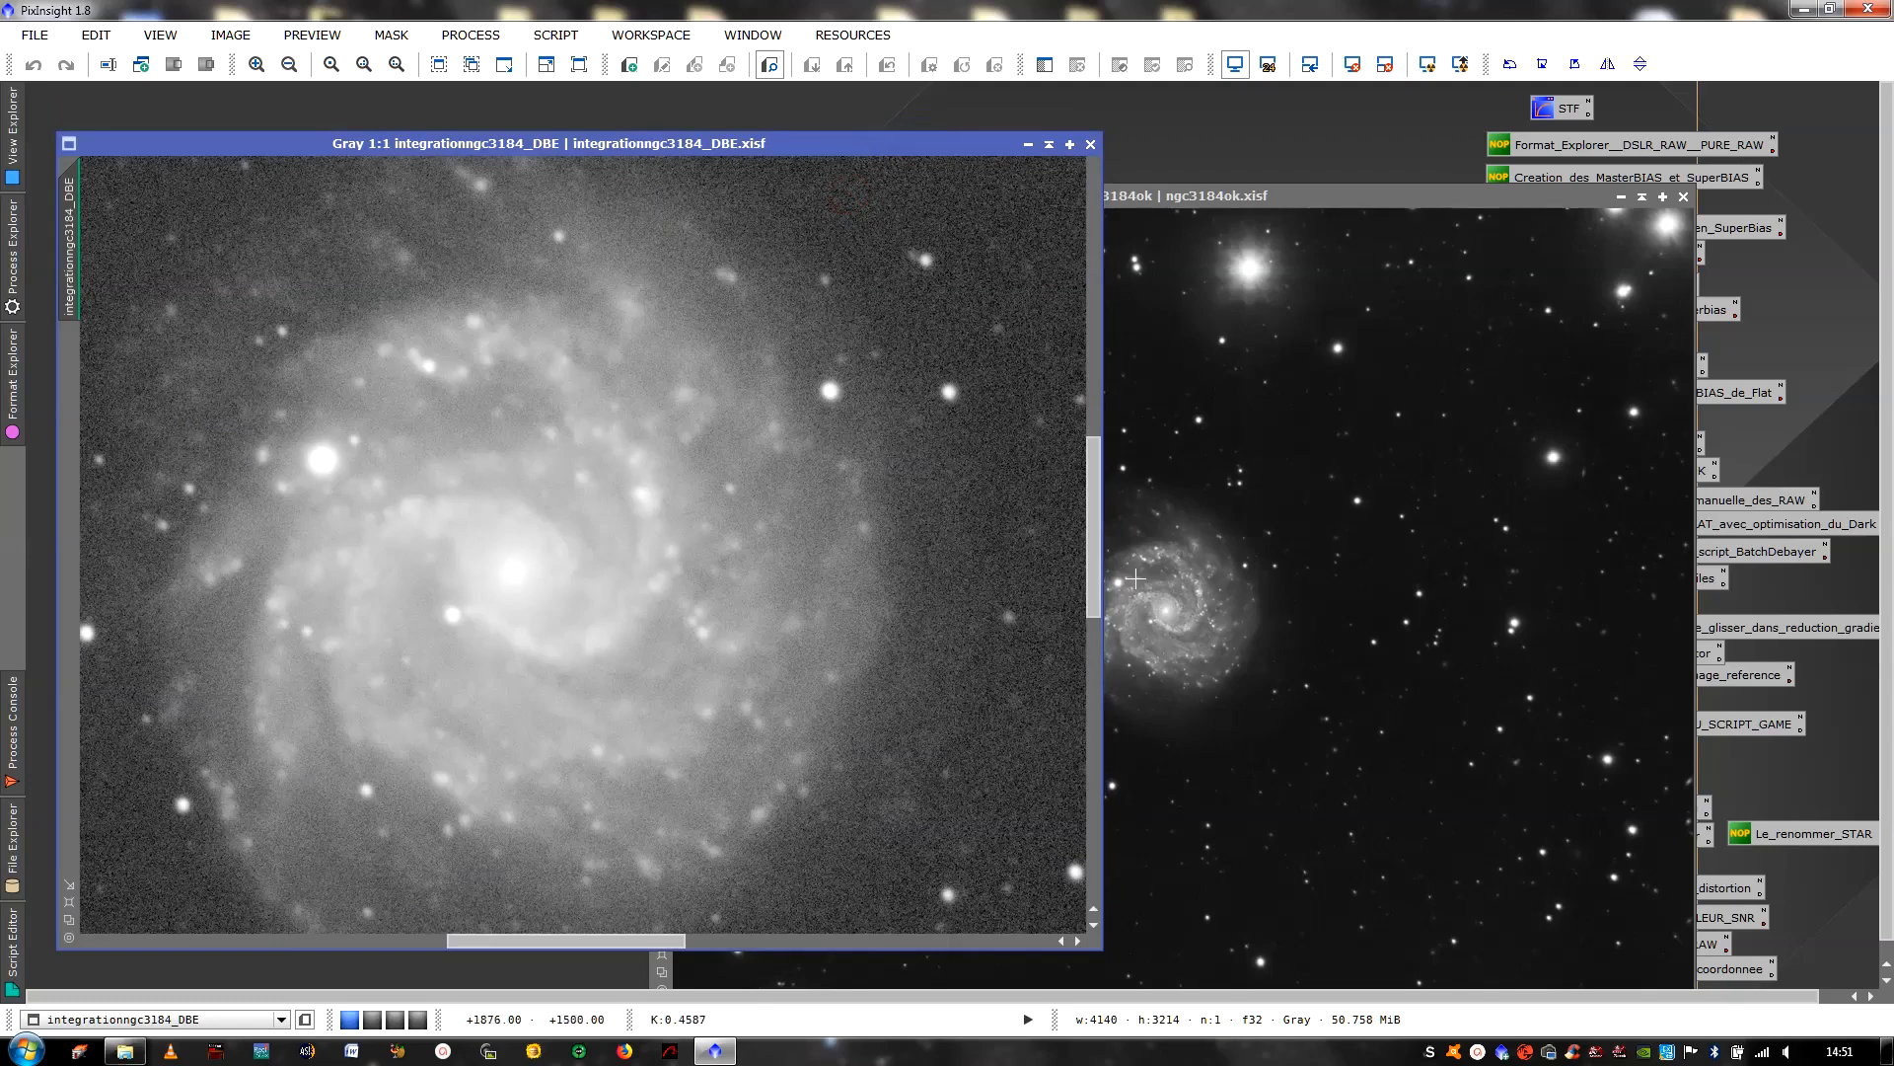
left_click_drag(1097, 566, 1109, 595)
mouse_move(600, 940)
left_mouse_down()
mouse_move(546, 950)
mouse_move(580, 969)
left_mouse_up()
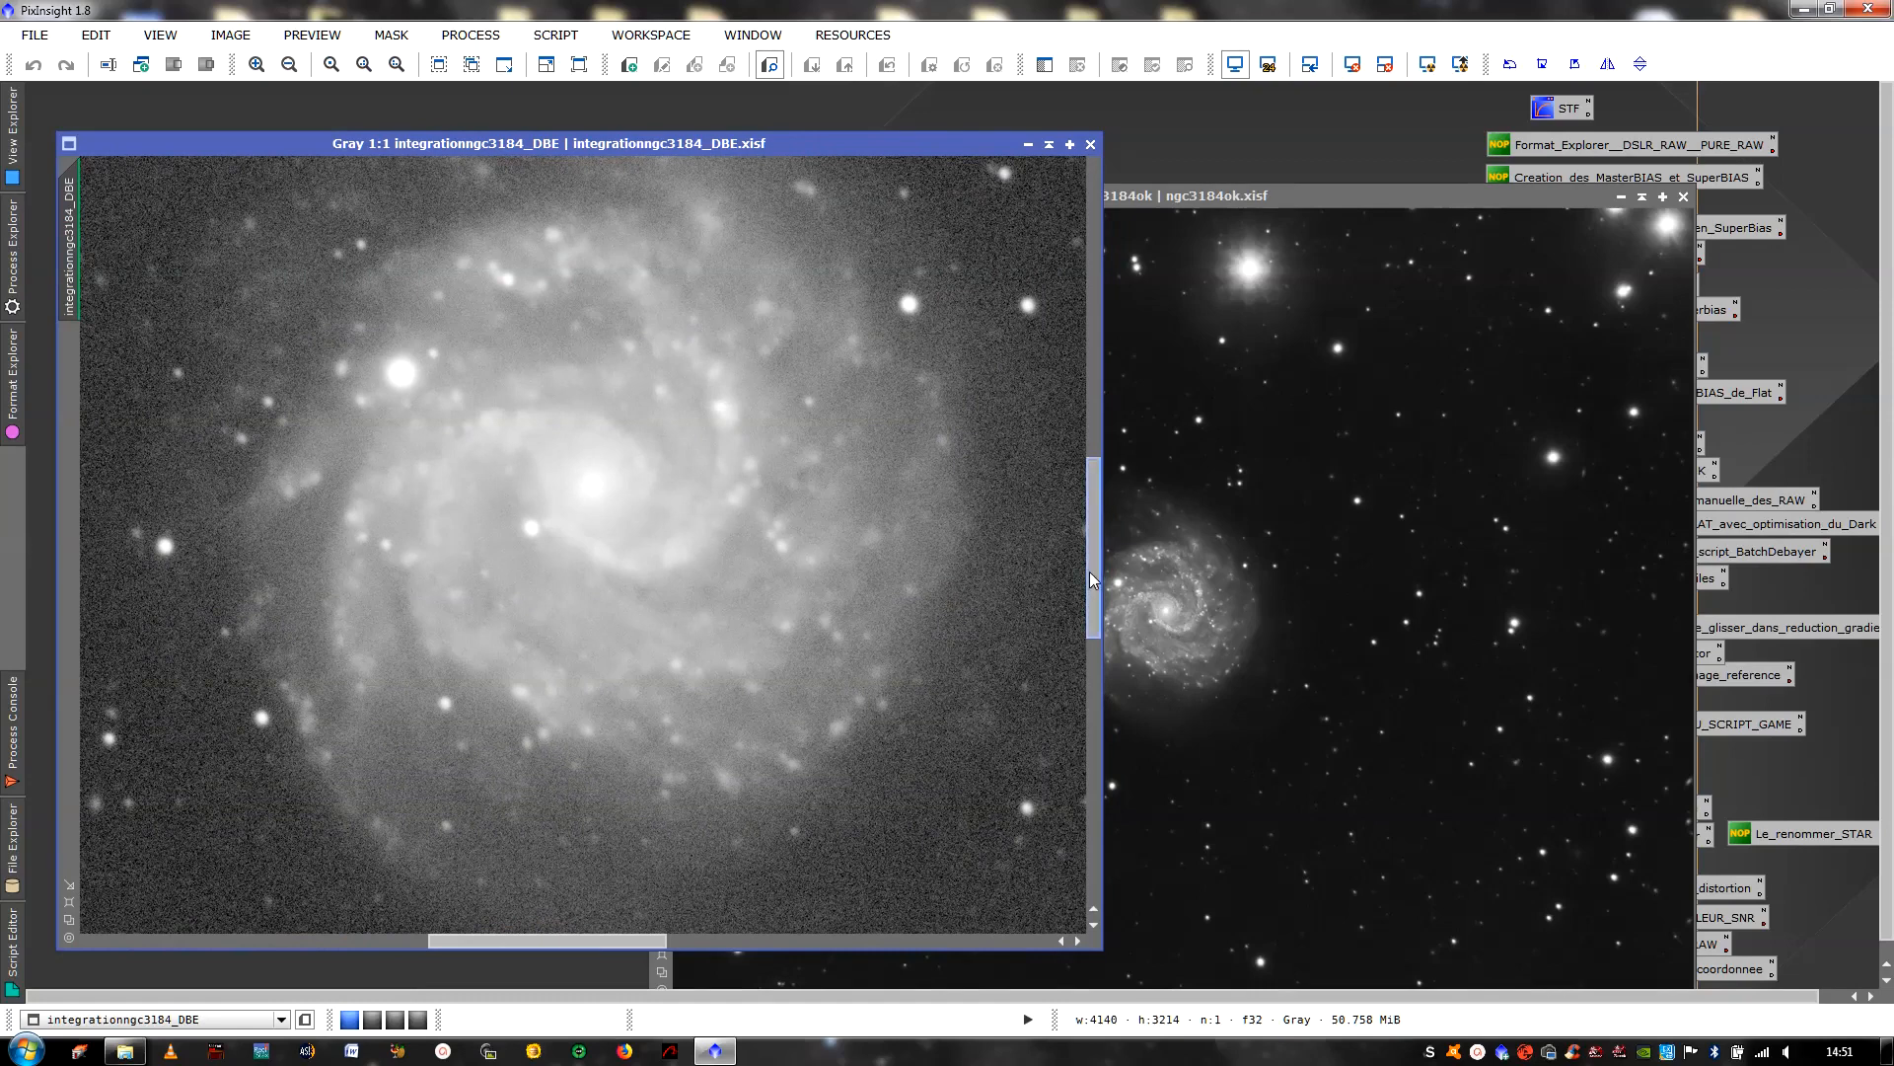
Place the ngc3184ok window beside integrationngc3184_DBE and match its view to the DBE image's 1:1 galaxy view
left_click_drag(1097, 577, 1097, 572)
left_click_drag(1342, 195, 1614, 130)
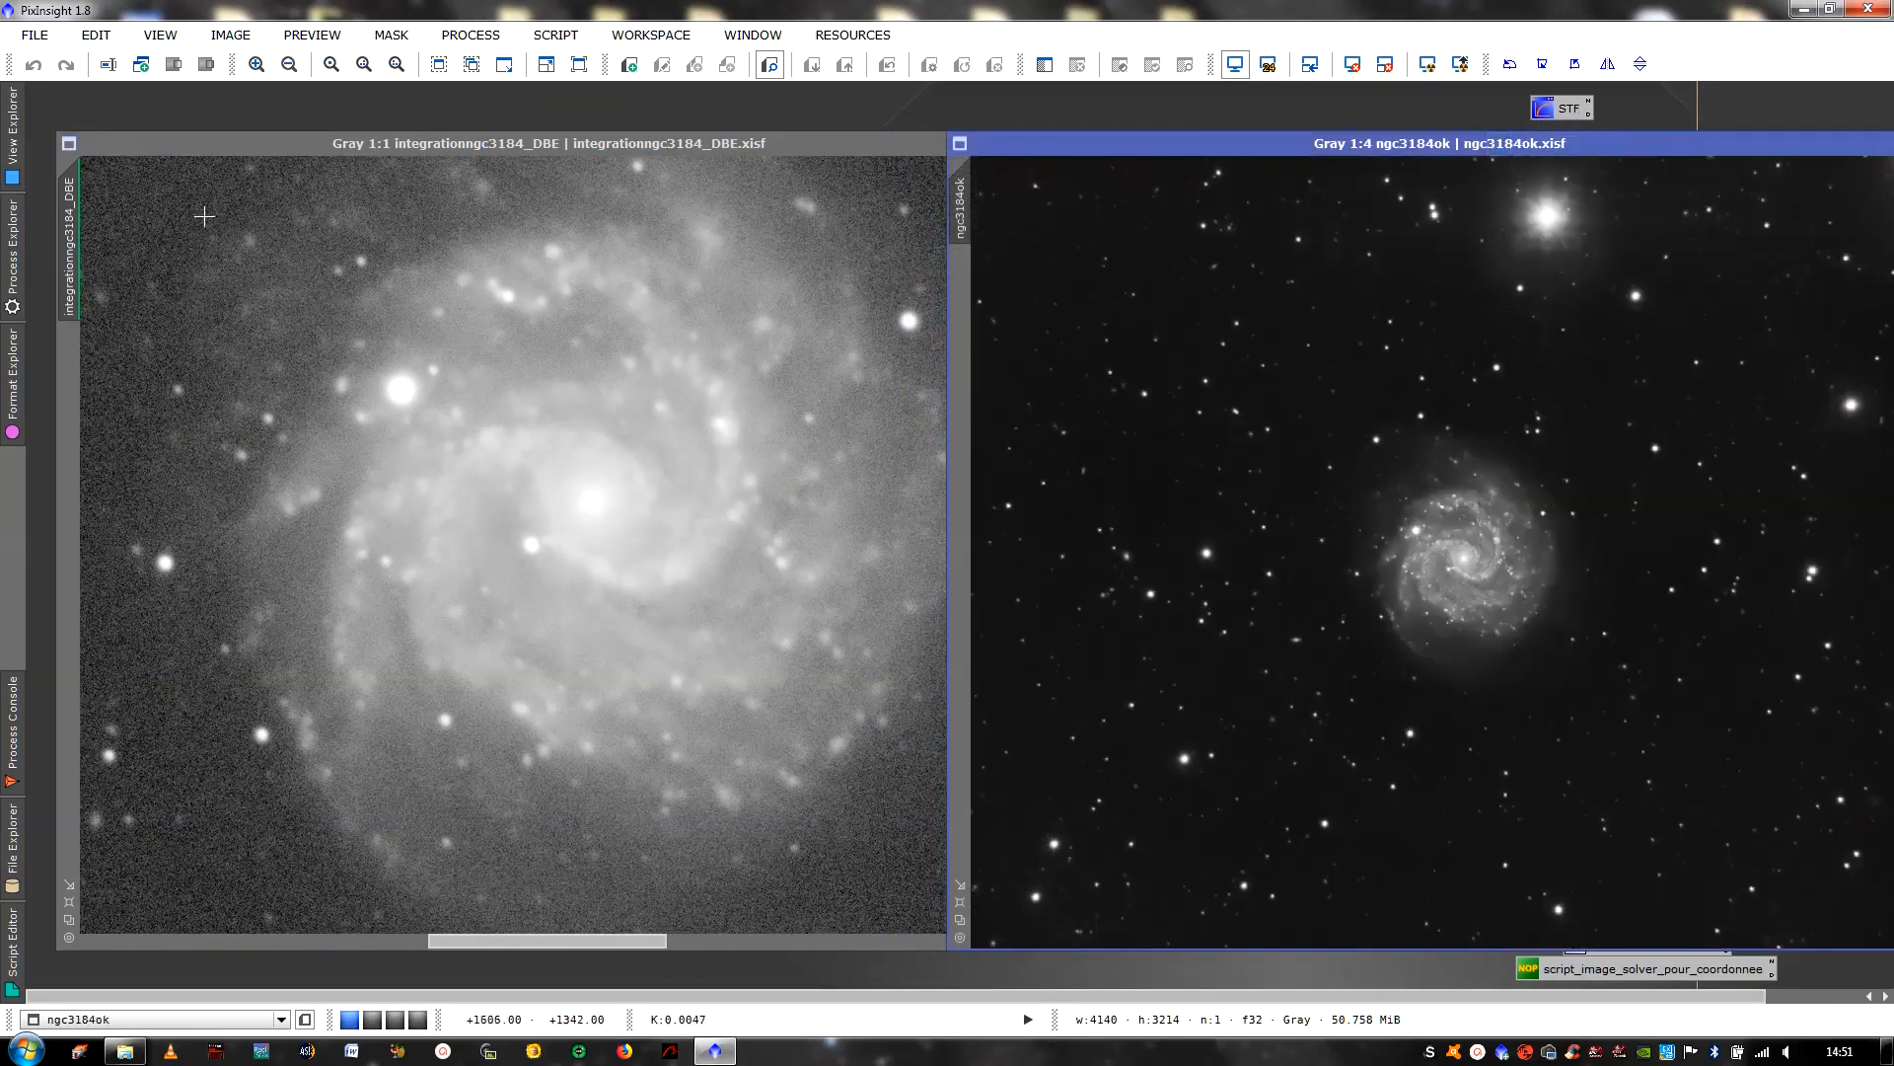
mouse_move(76, 221)
left_click_drag(1190, 140, 1377, 148)
left_click_drag(71, 247, 1145, 200)
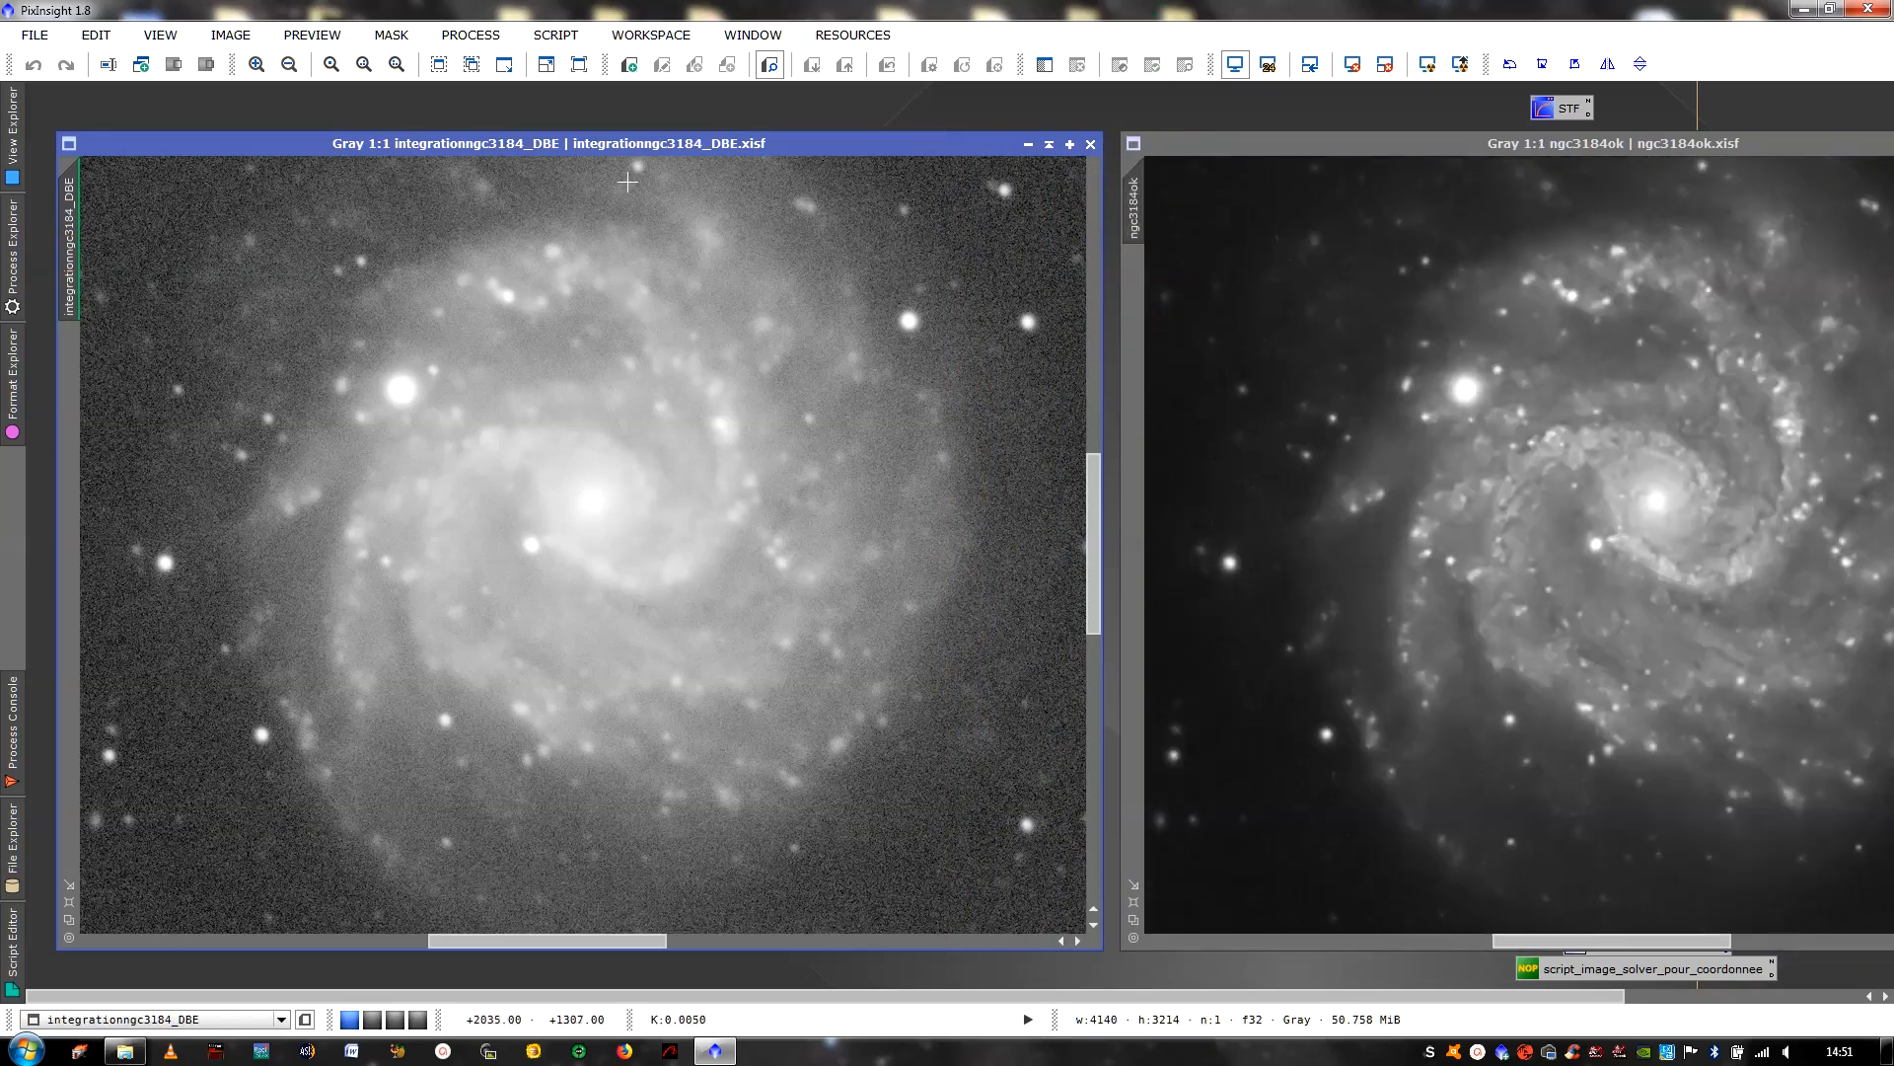
left_click_drag(636, 144, 462, 158)
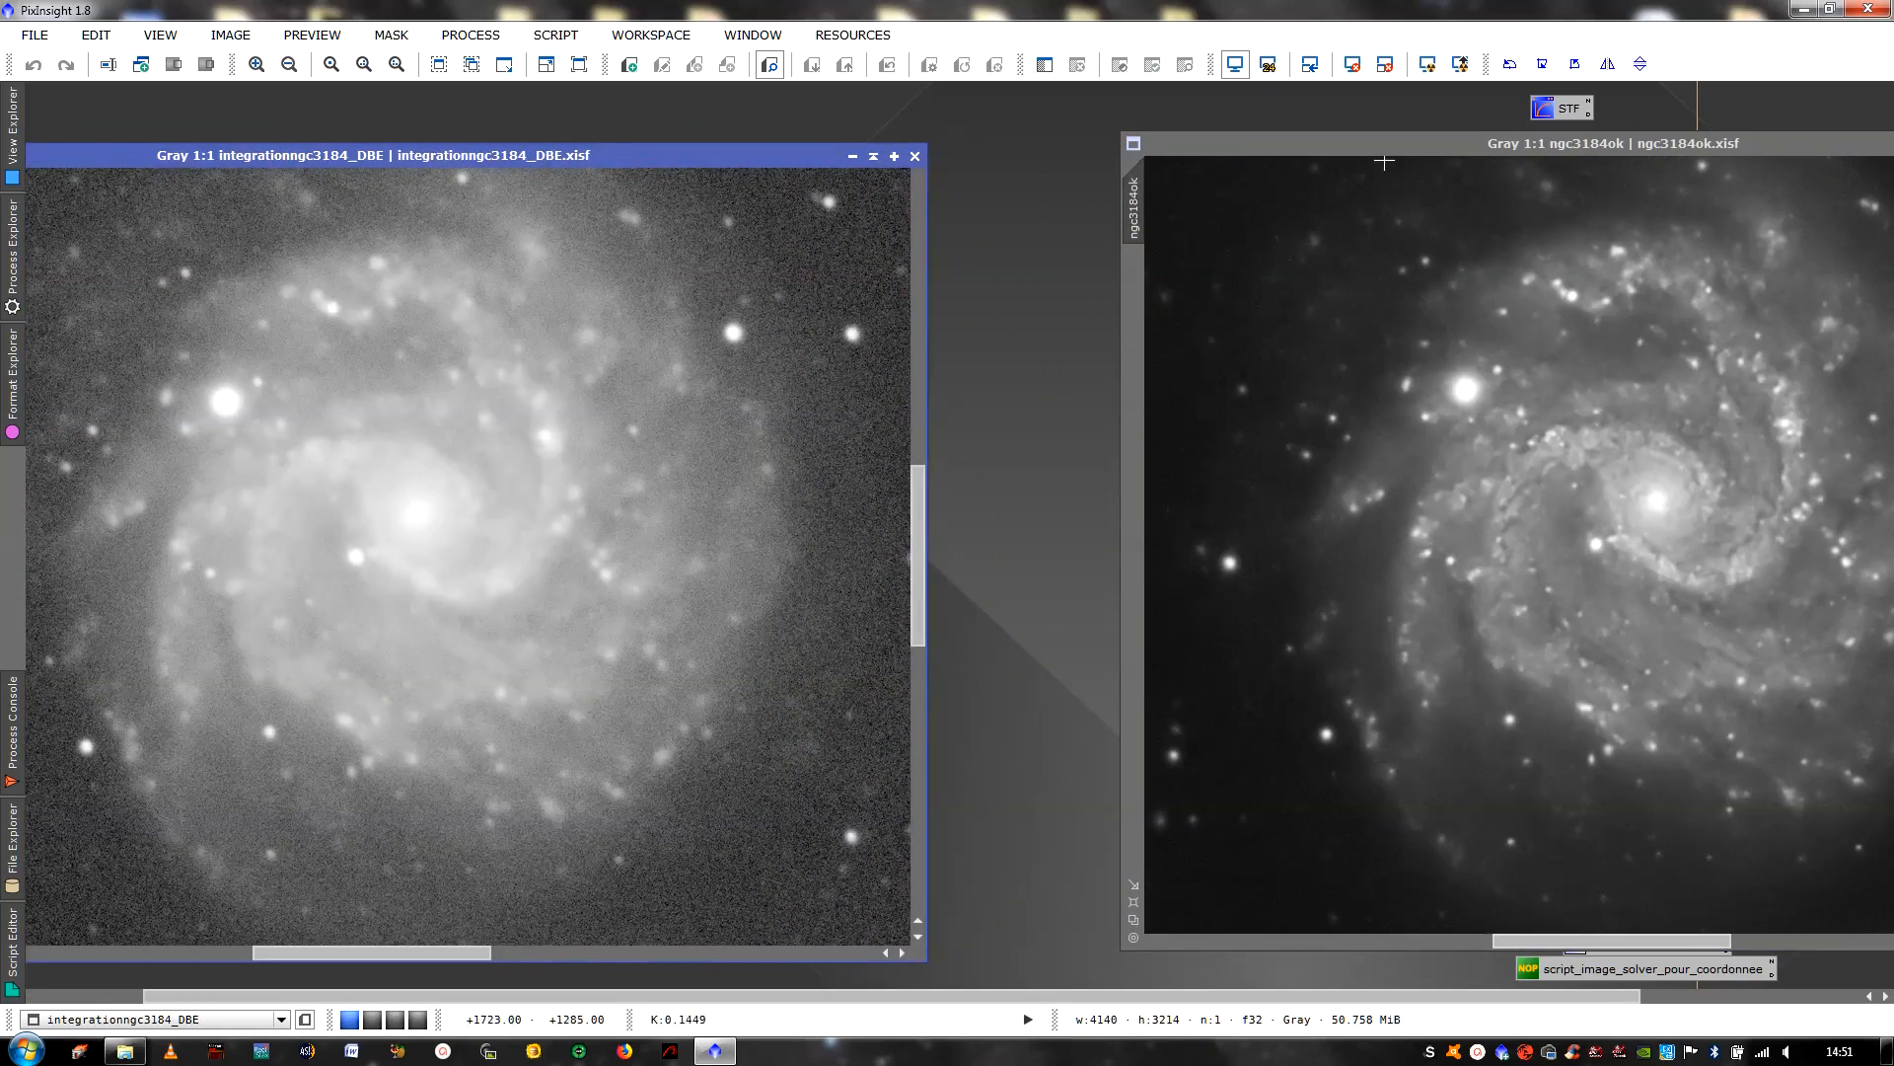
left_click_drag(1379, 156, 1198, 163)
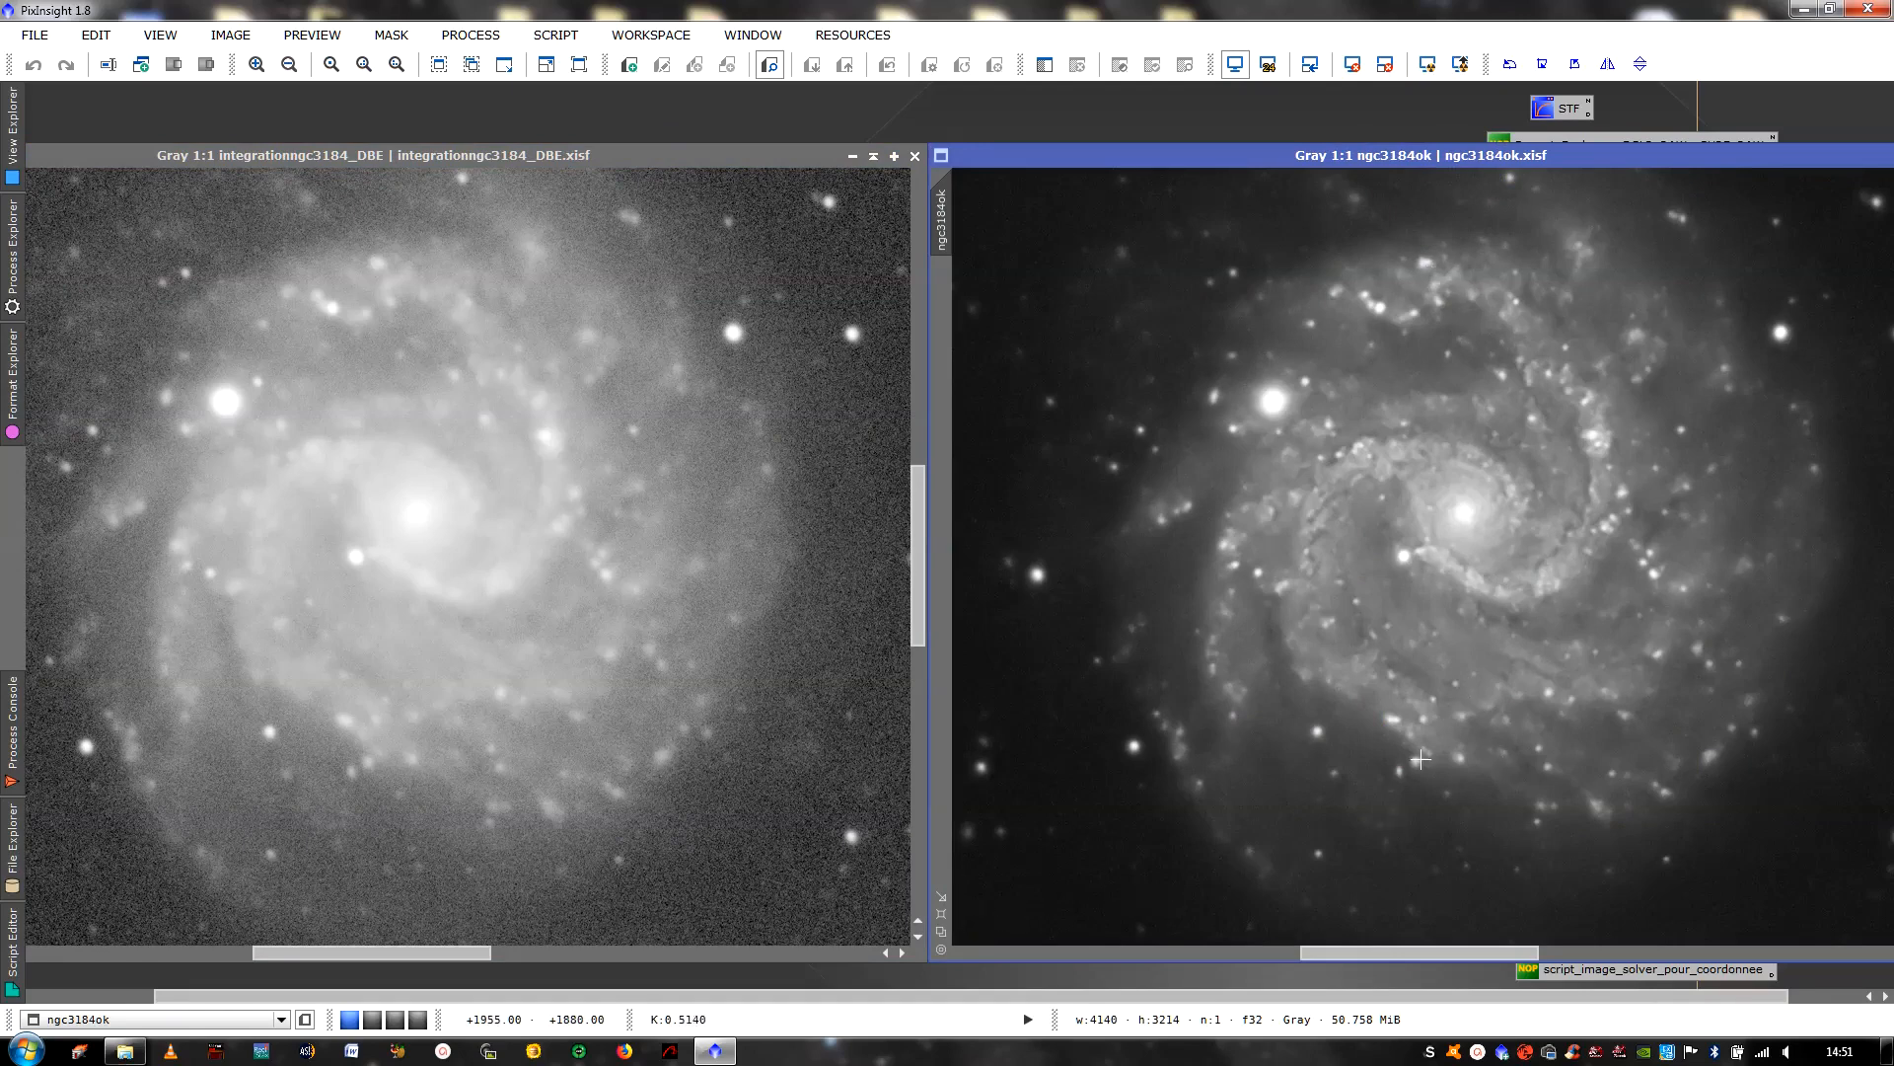
Inspect the galaxy in ngc3184ok at 2:1 zoom and the star field beside the galaxy at 1:1
left_click(1607, 155)
scroll(1319, 686, "up", 1)
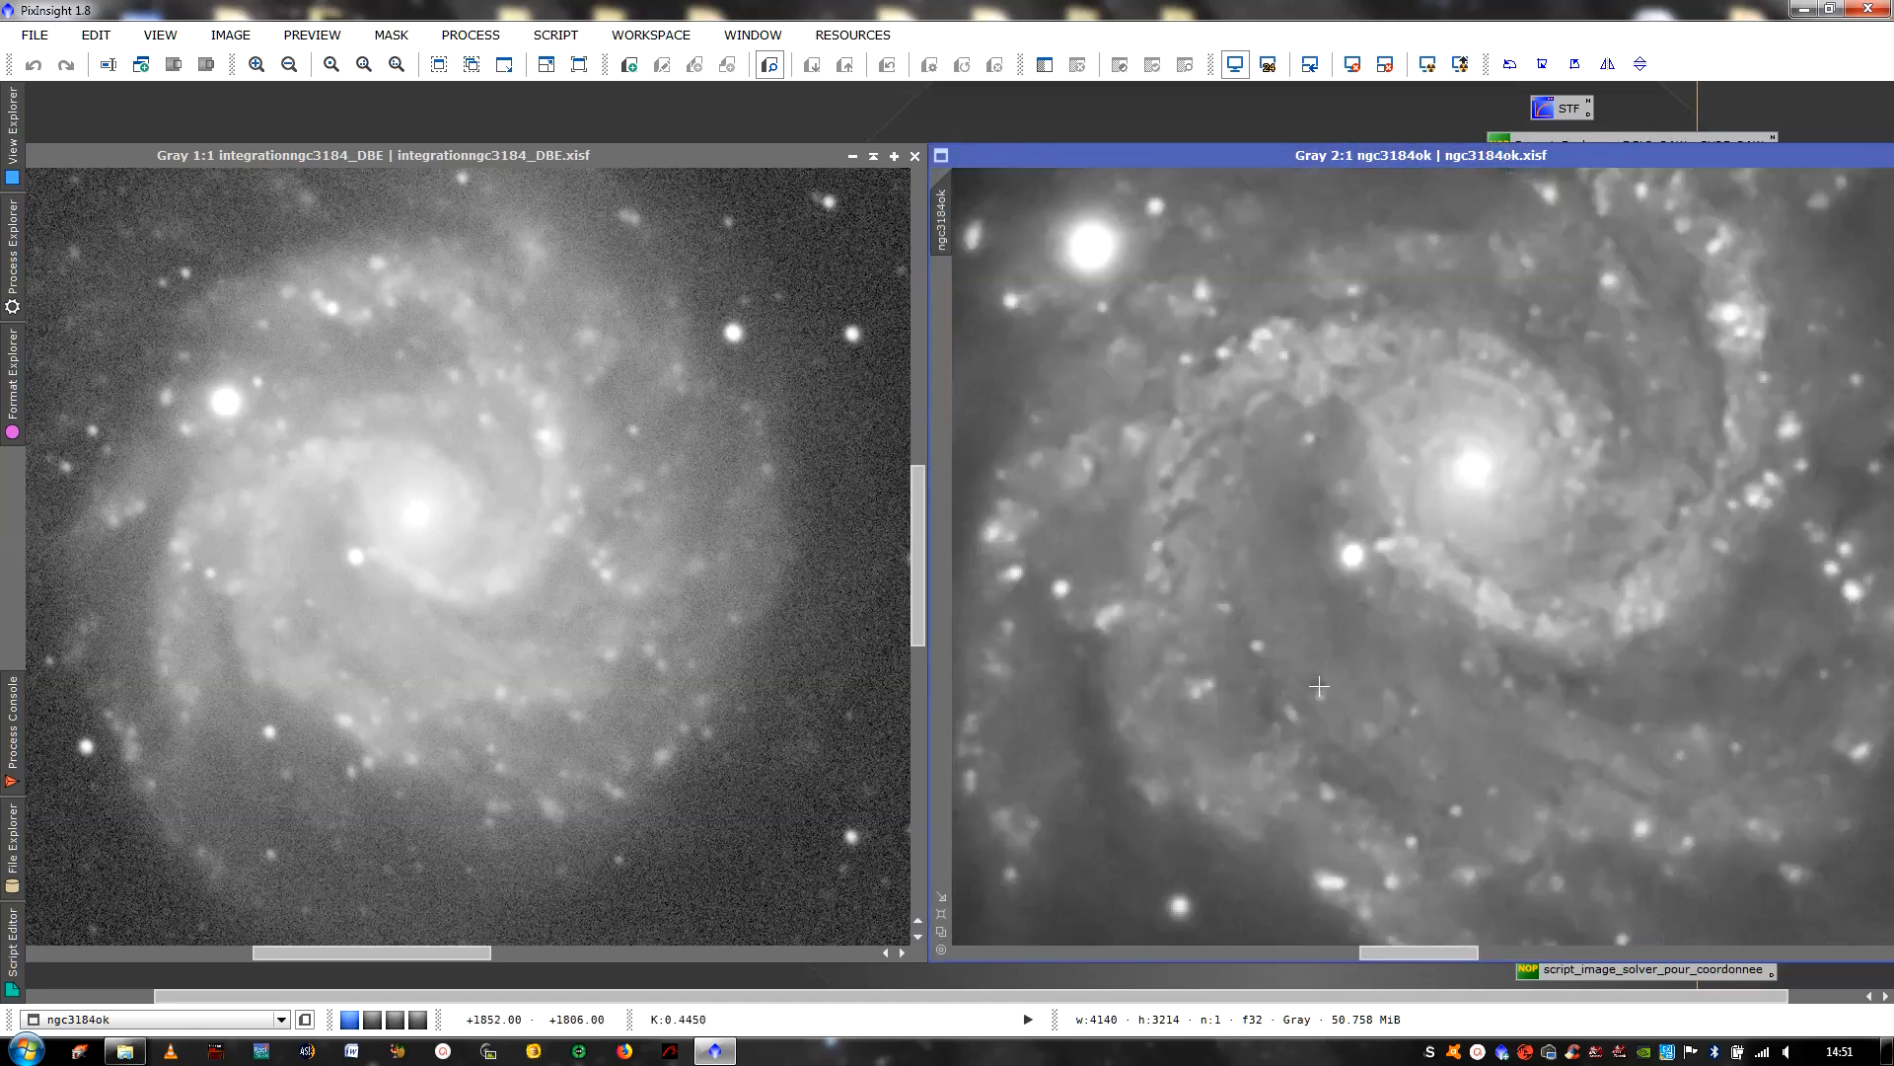
scroll(1325, 675, "down", 1)
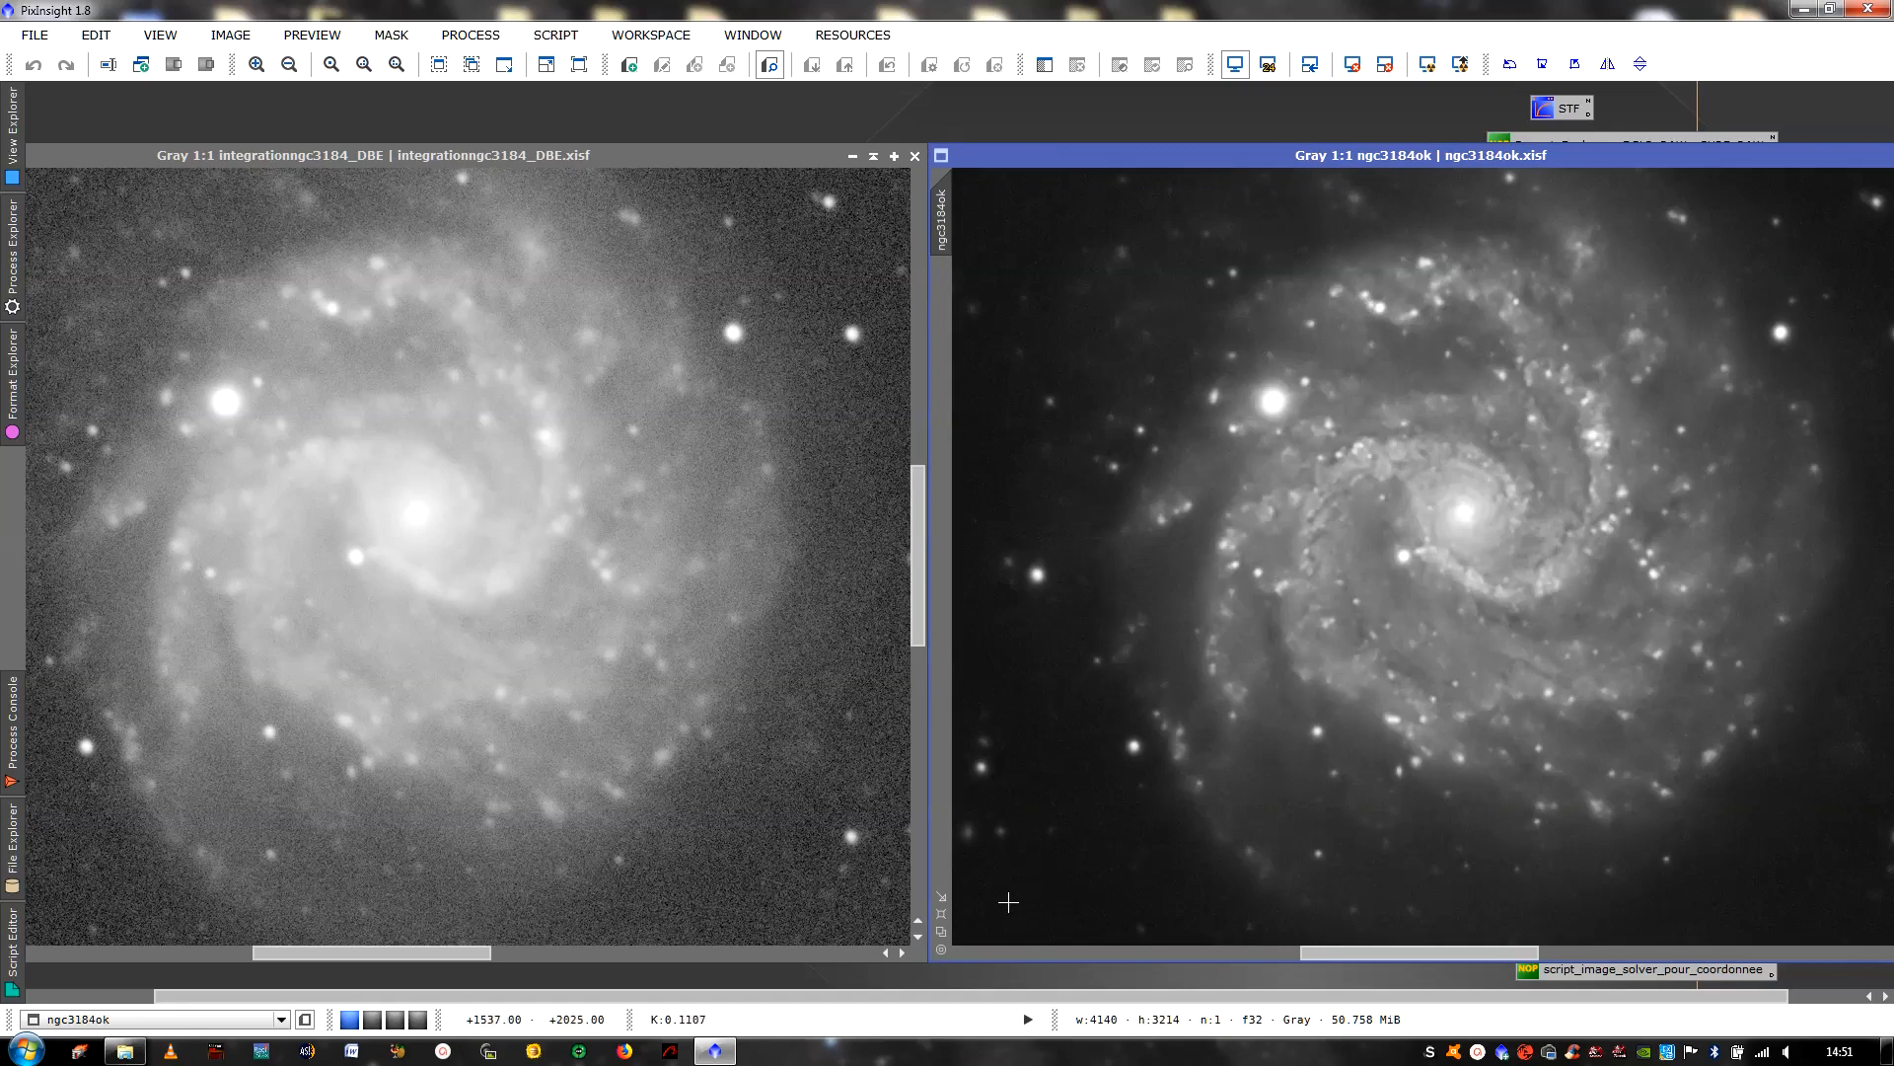
left_click_drag(1396, 954, 1259, 959)
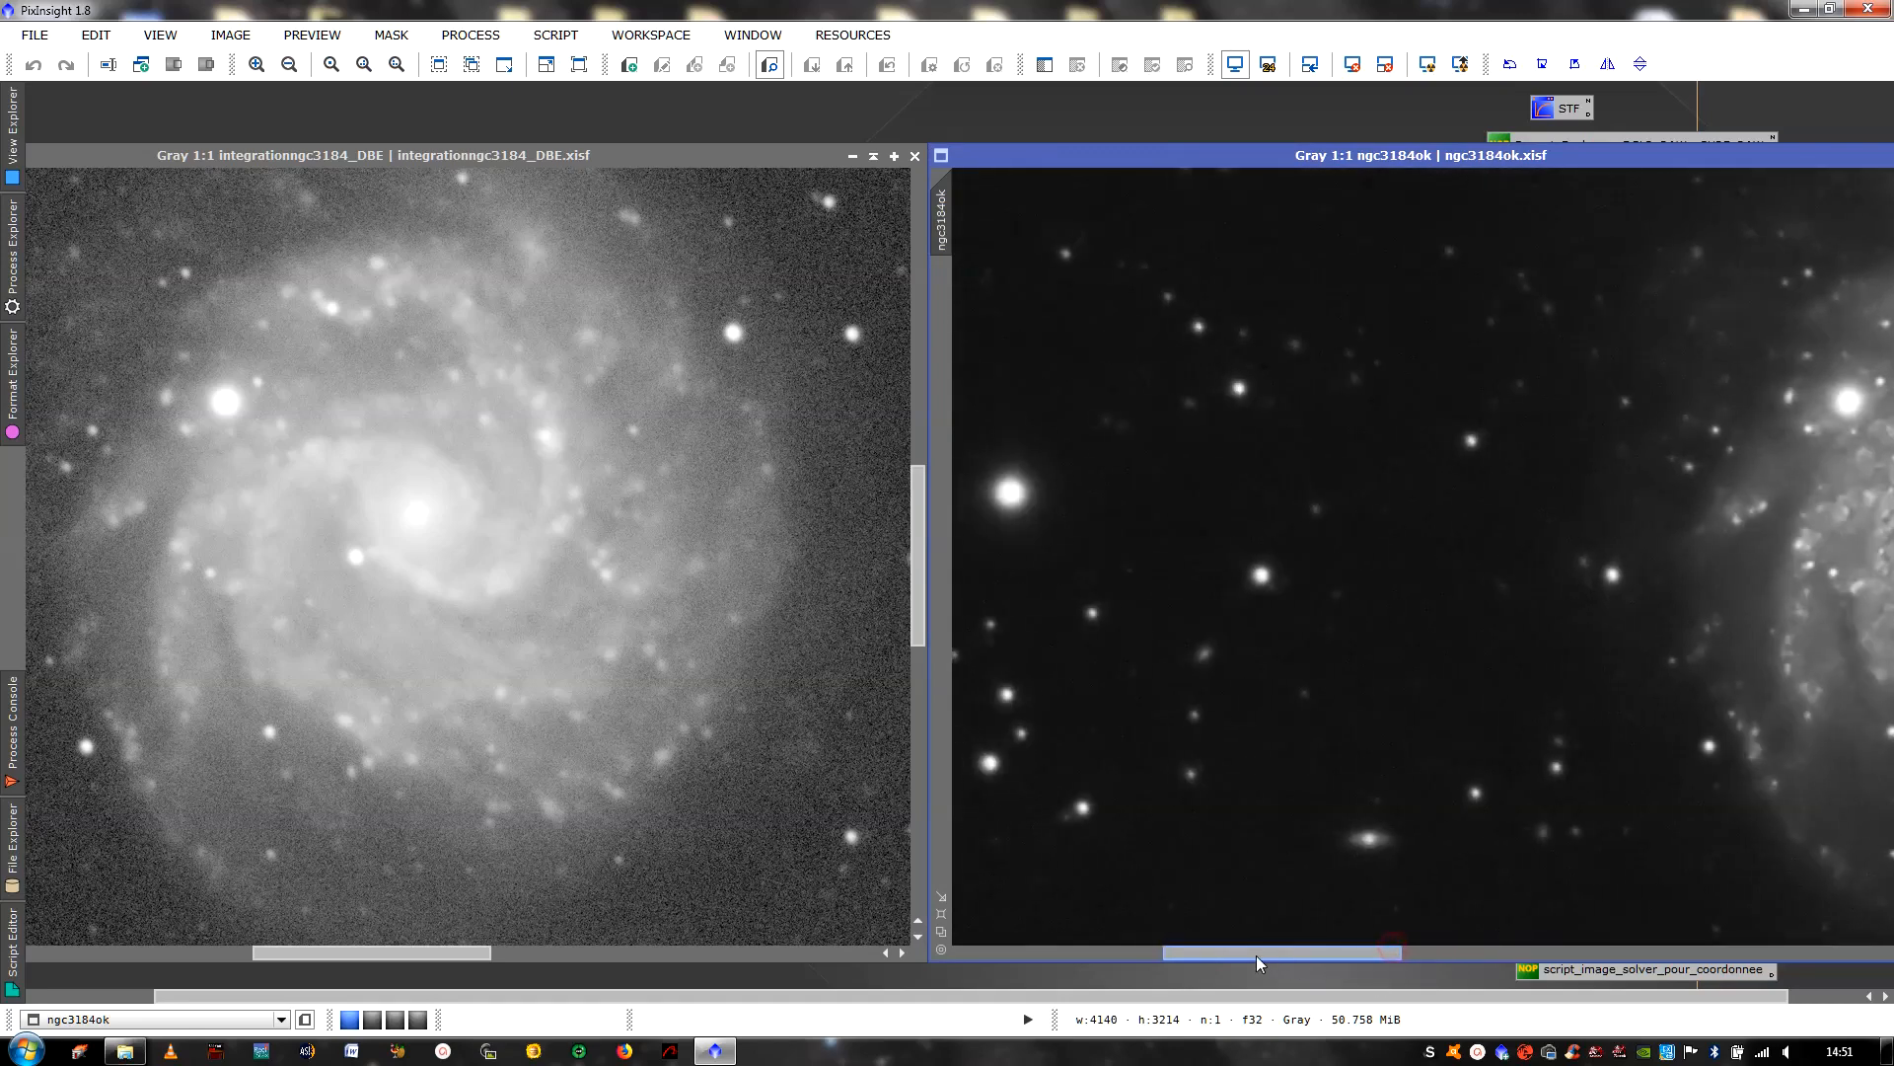
scroll(1346, 755, "up", 1)
scroll(1346, 756, "up", 1)
scroll(1346, 756, "down", 2)
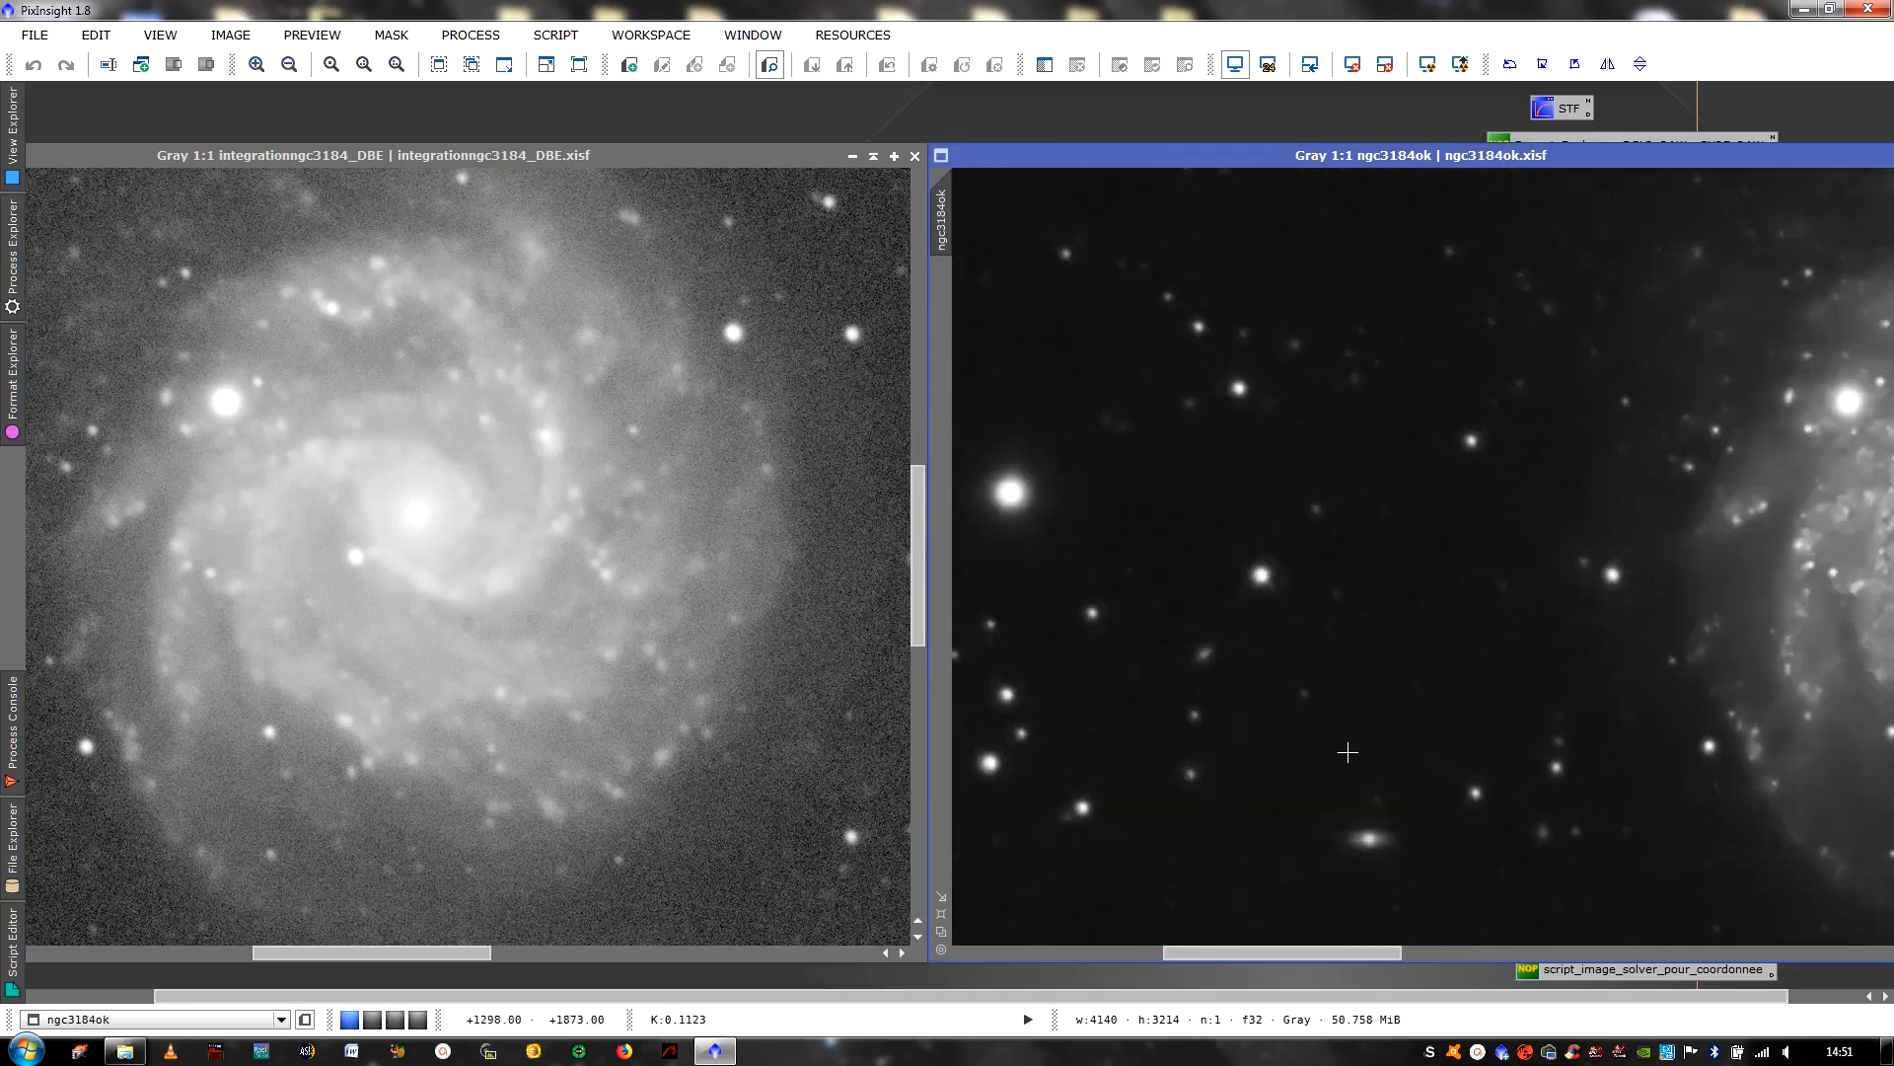
Zoom ngc3184ok and integrationngc3184_DBE out to 1:4 to compare their wider fields
scroll(1282, 937, "down", 2)
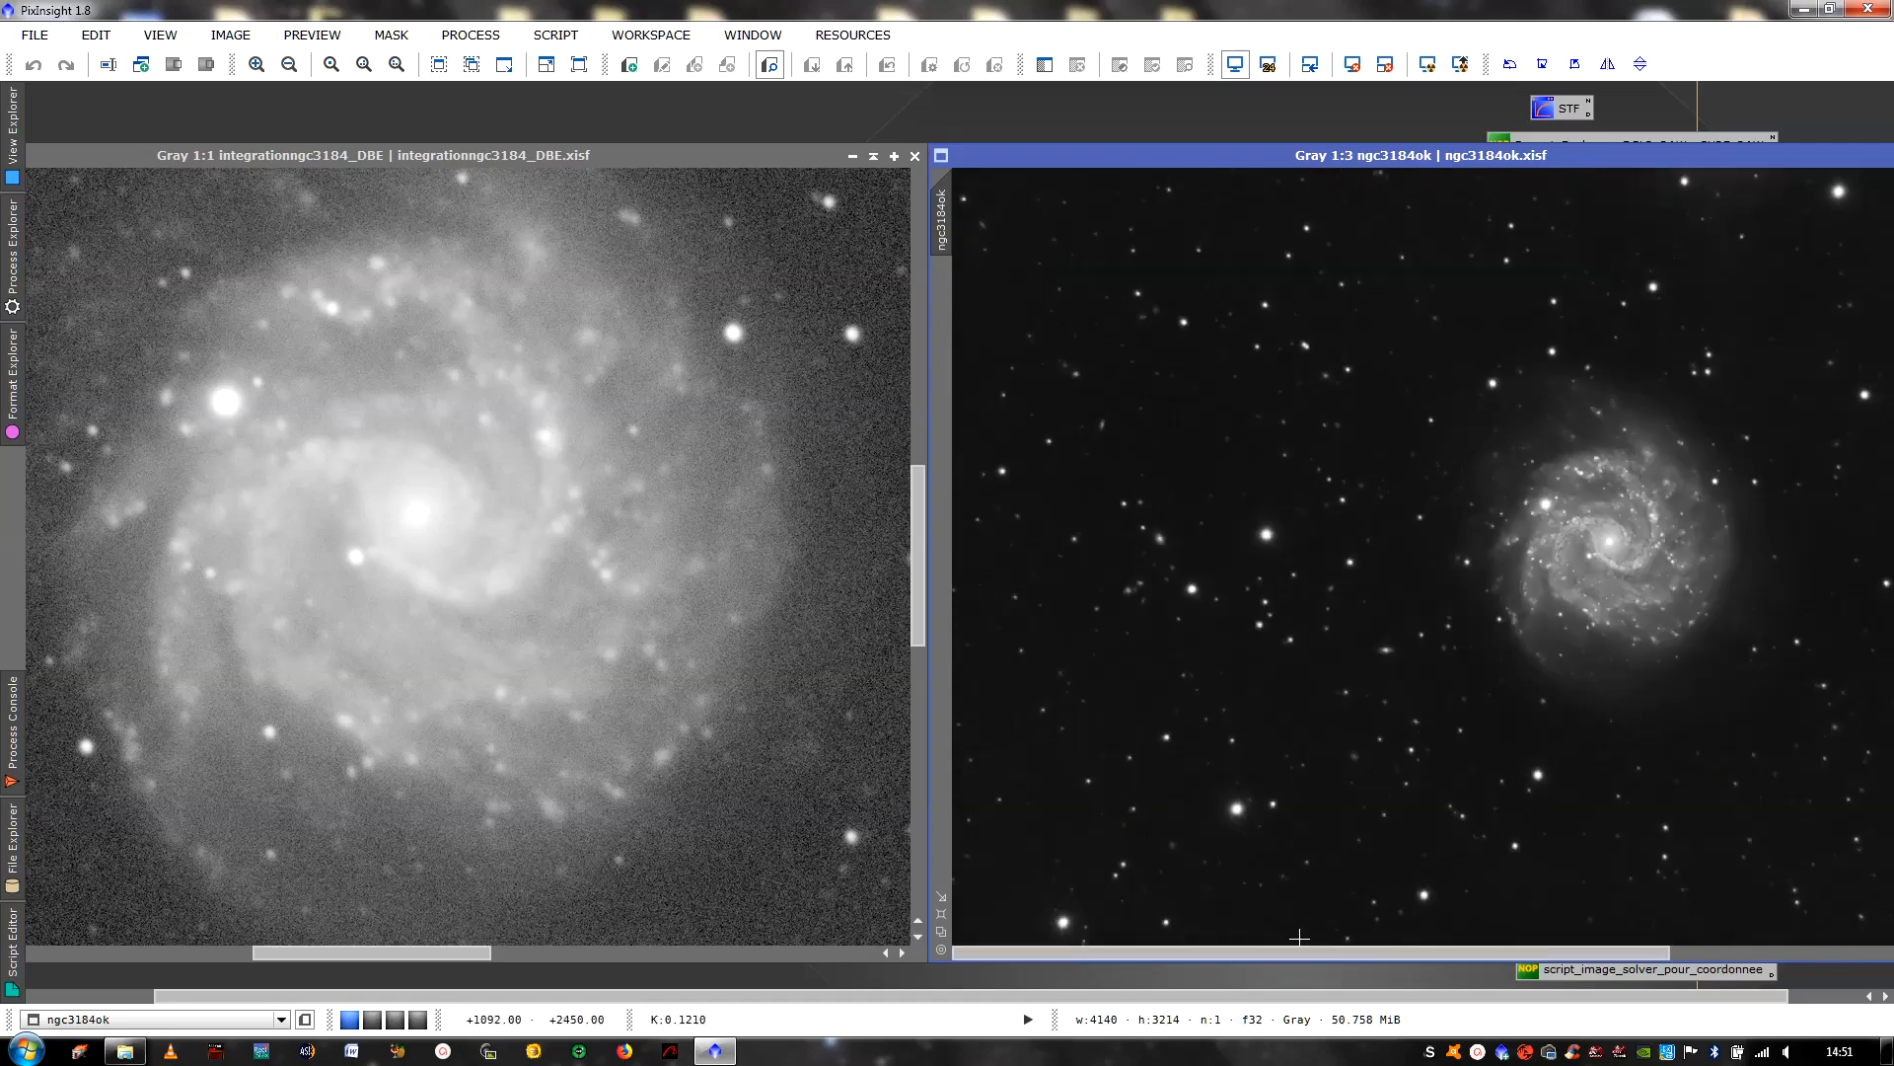
scroll(1301, 934, "down", 2)
scroll(1303, 922, "up", 1)
left_click(767, 797)
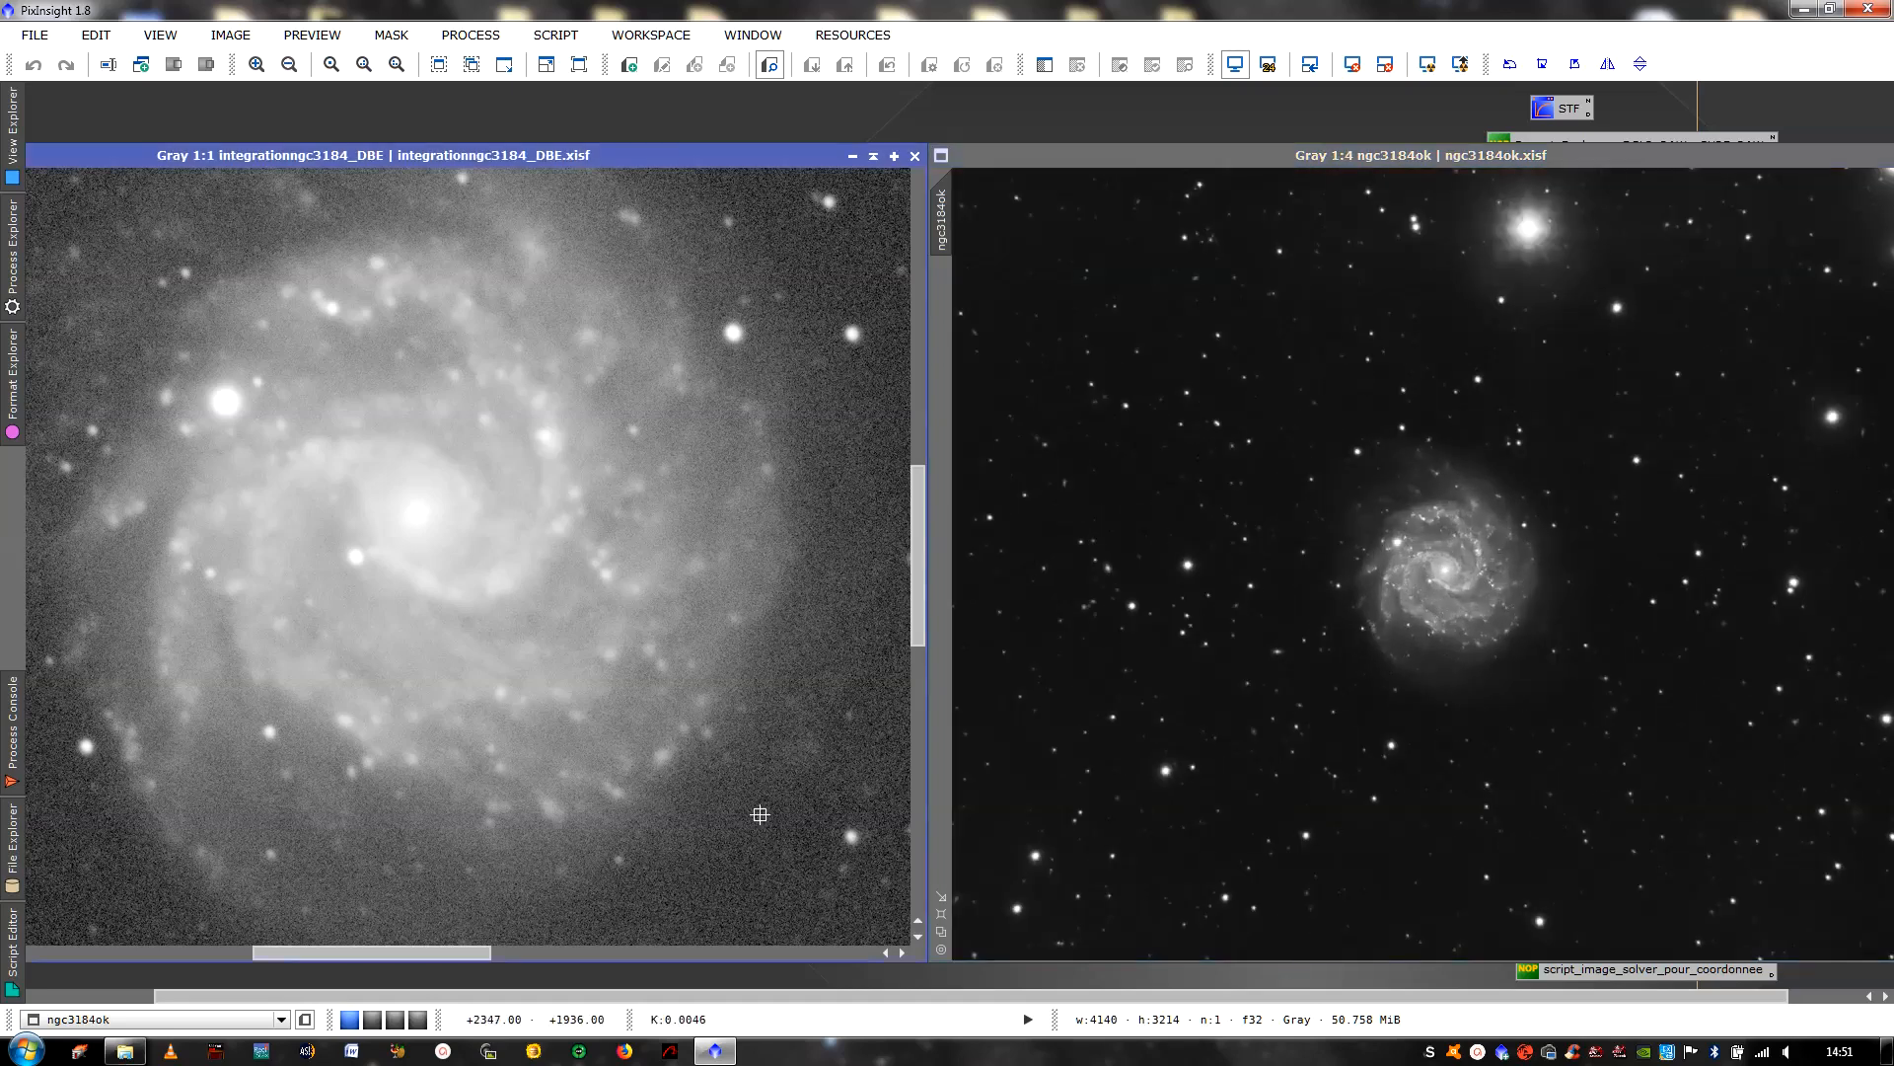
scroll(768, 797, "down", 2)
scroll(768, 798, "down", 1)
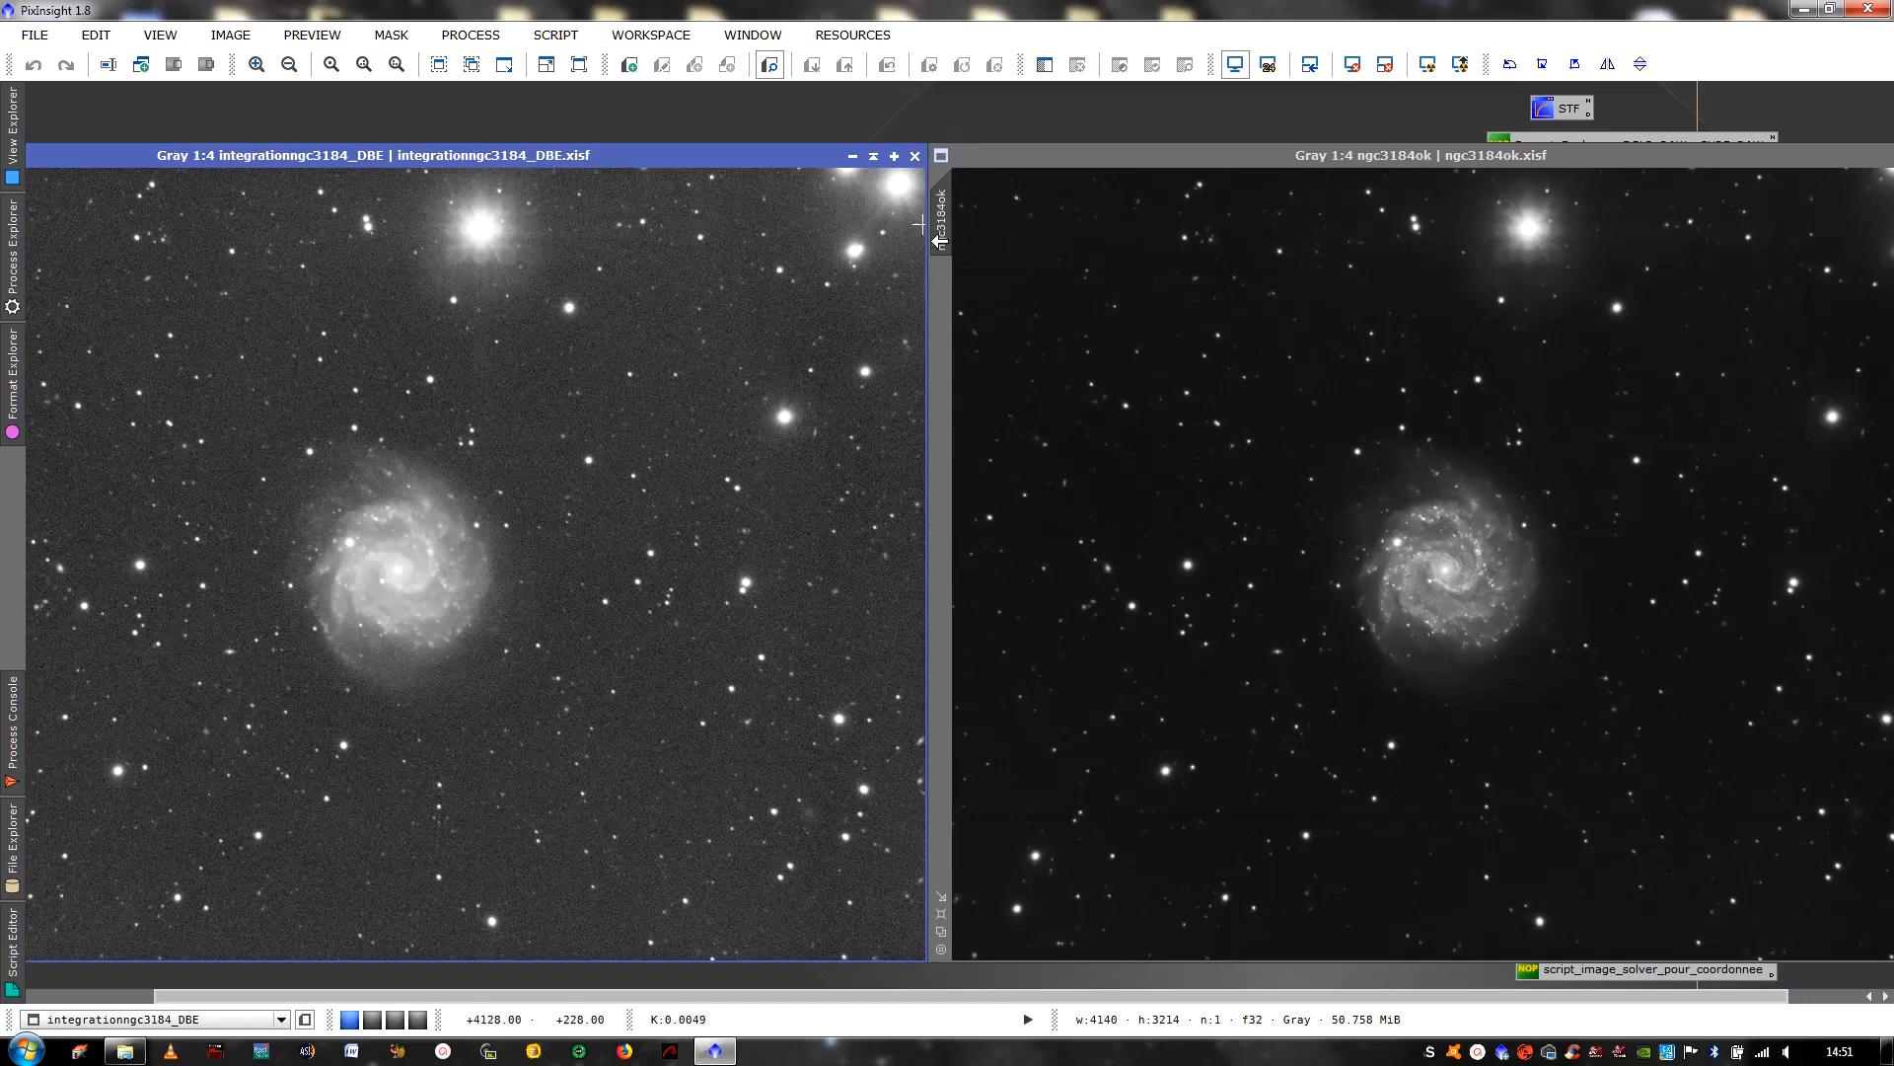
Overlap the two 1:4 image windows and bring each forward in turn to compare the DBE and final images
left_click_drag(746, 155, 847, 155)
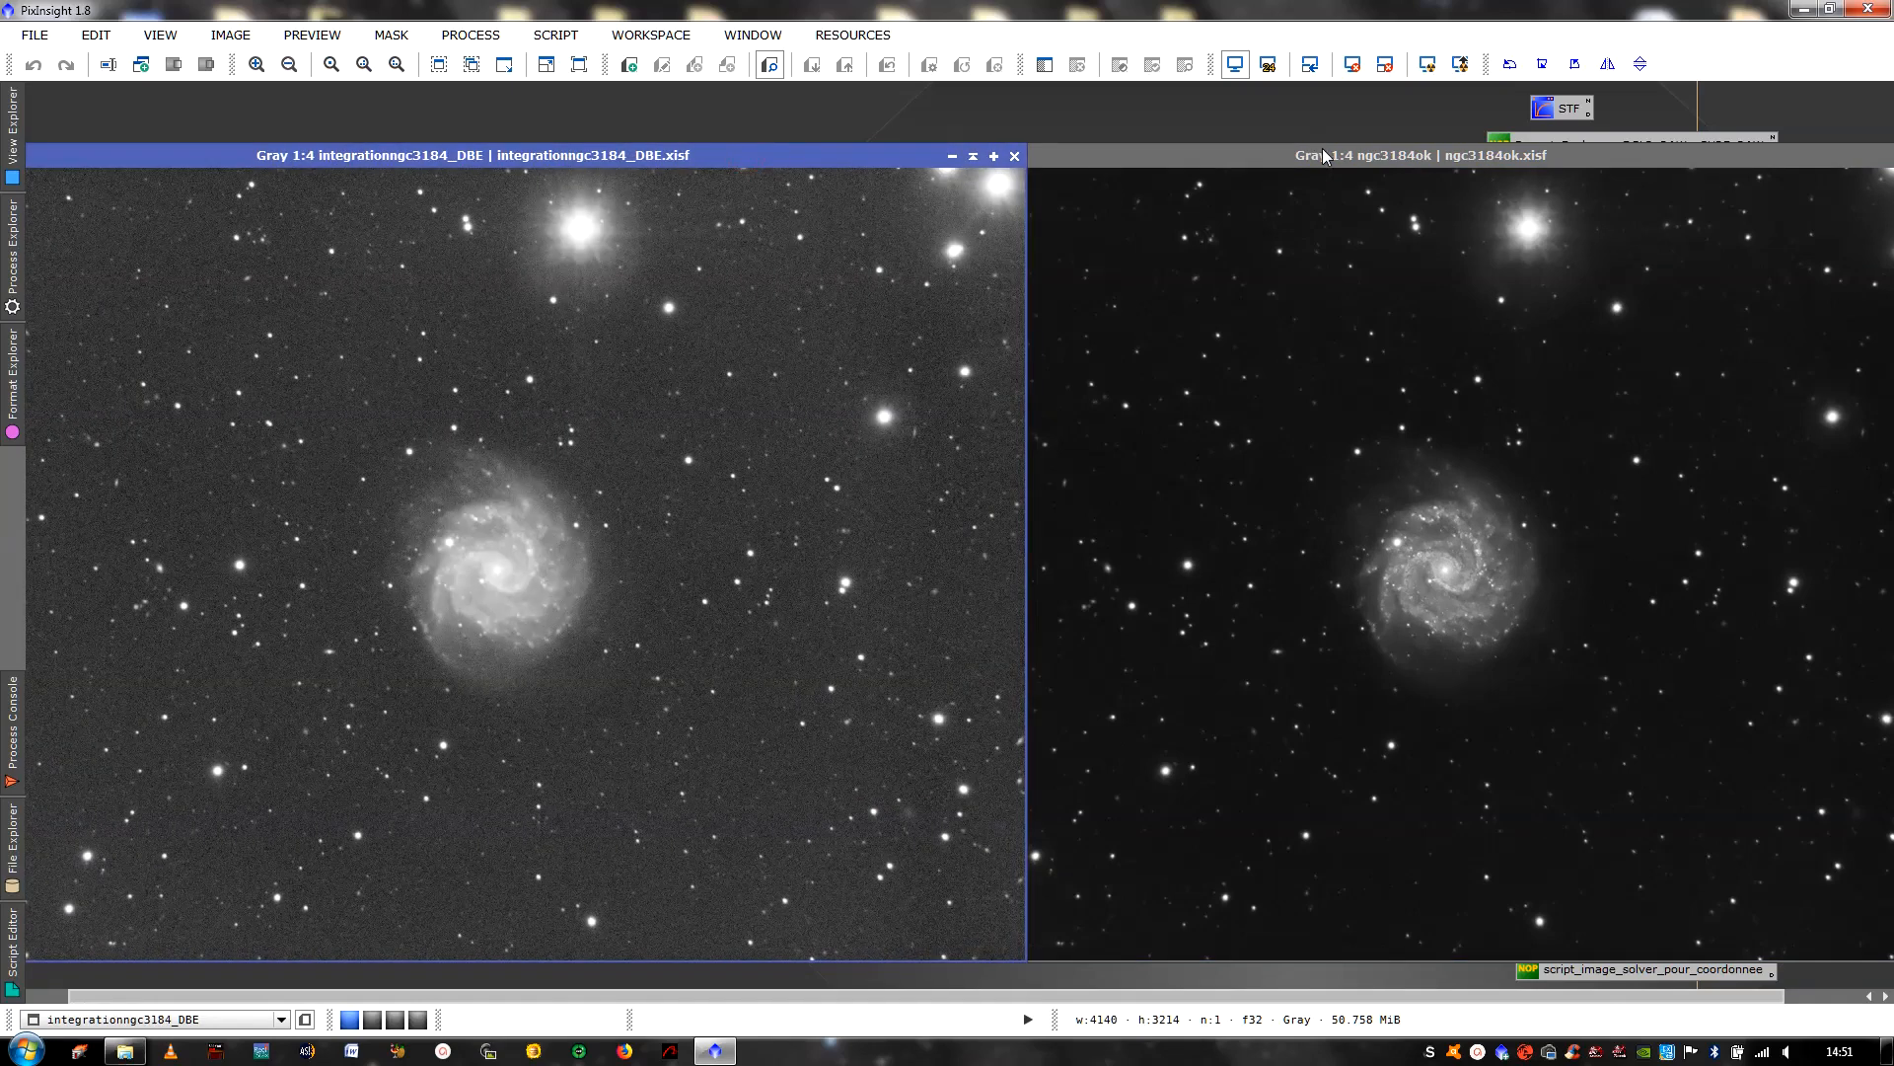
left_click_drag(1324, 155, 885, 156)
left_click(441, 311)
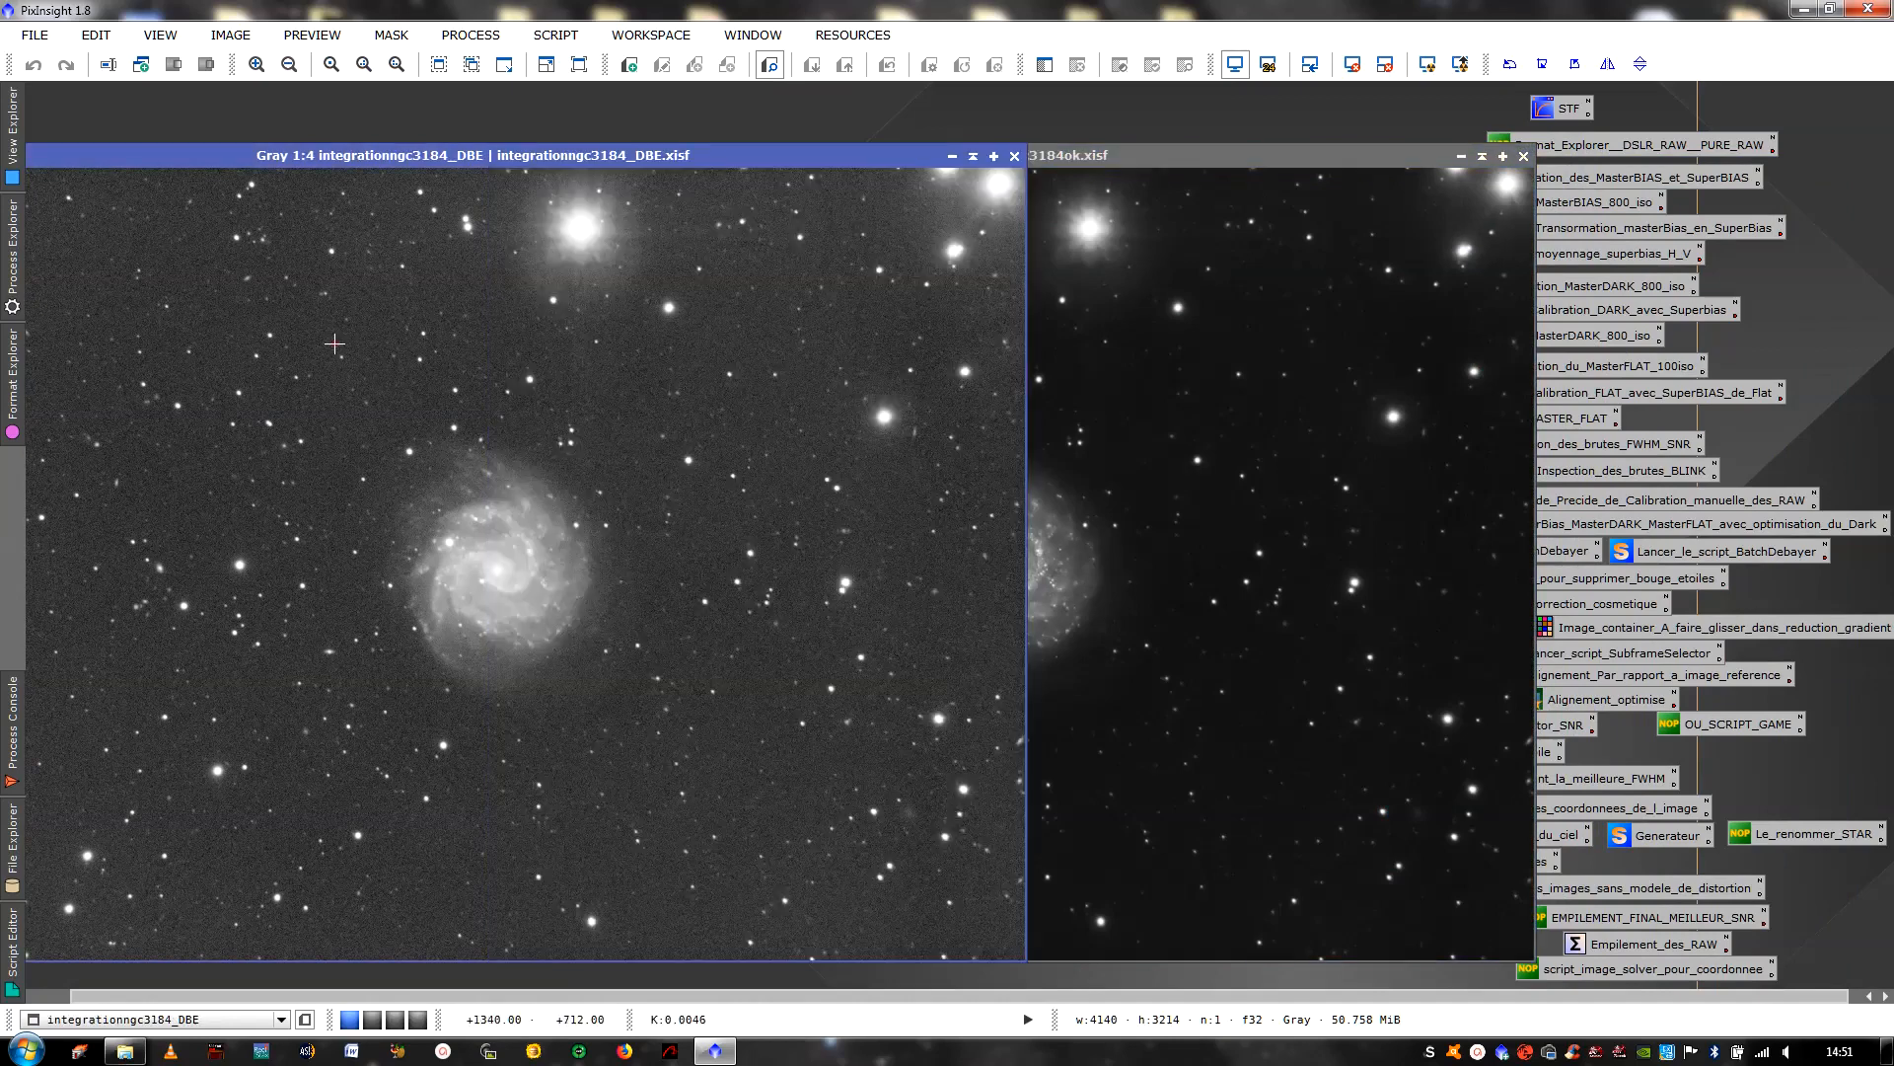
left_click(1205, 466)
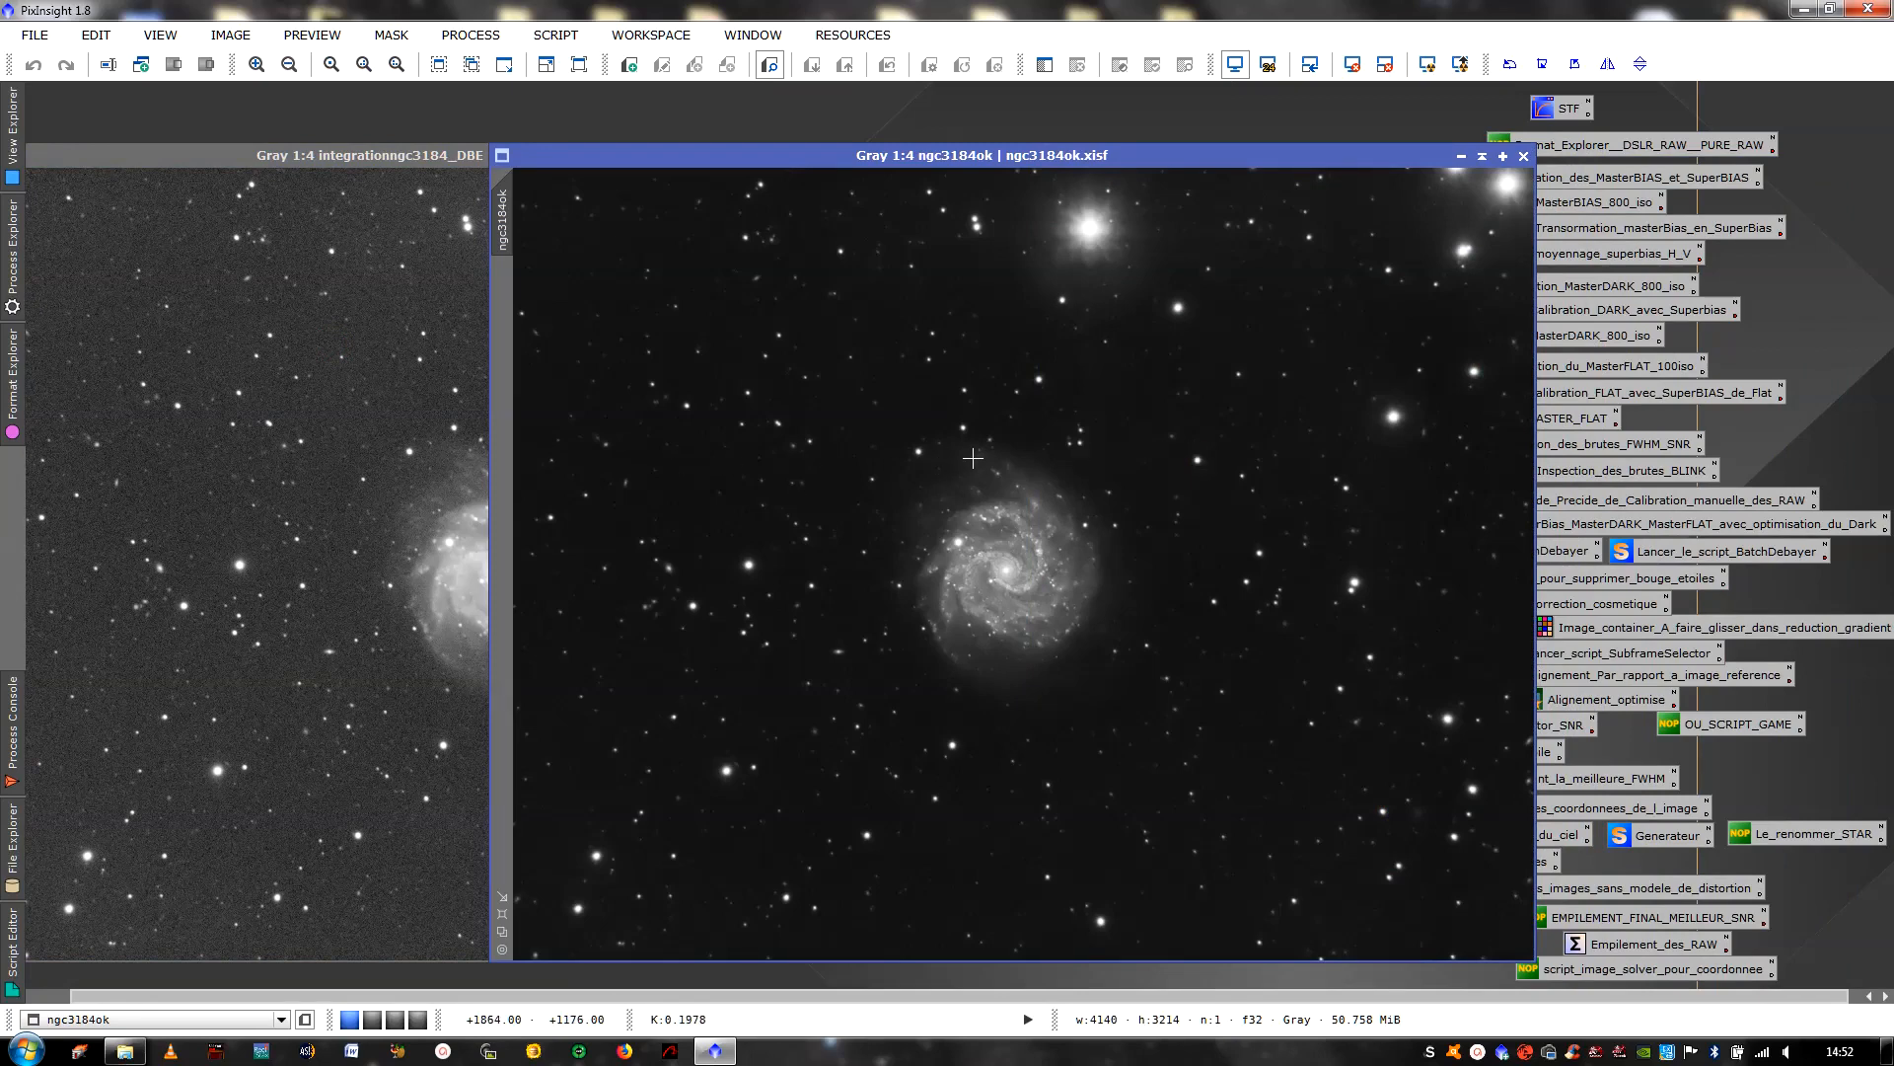
left_click(331, 469)
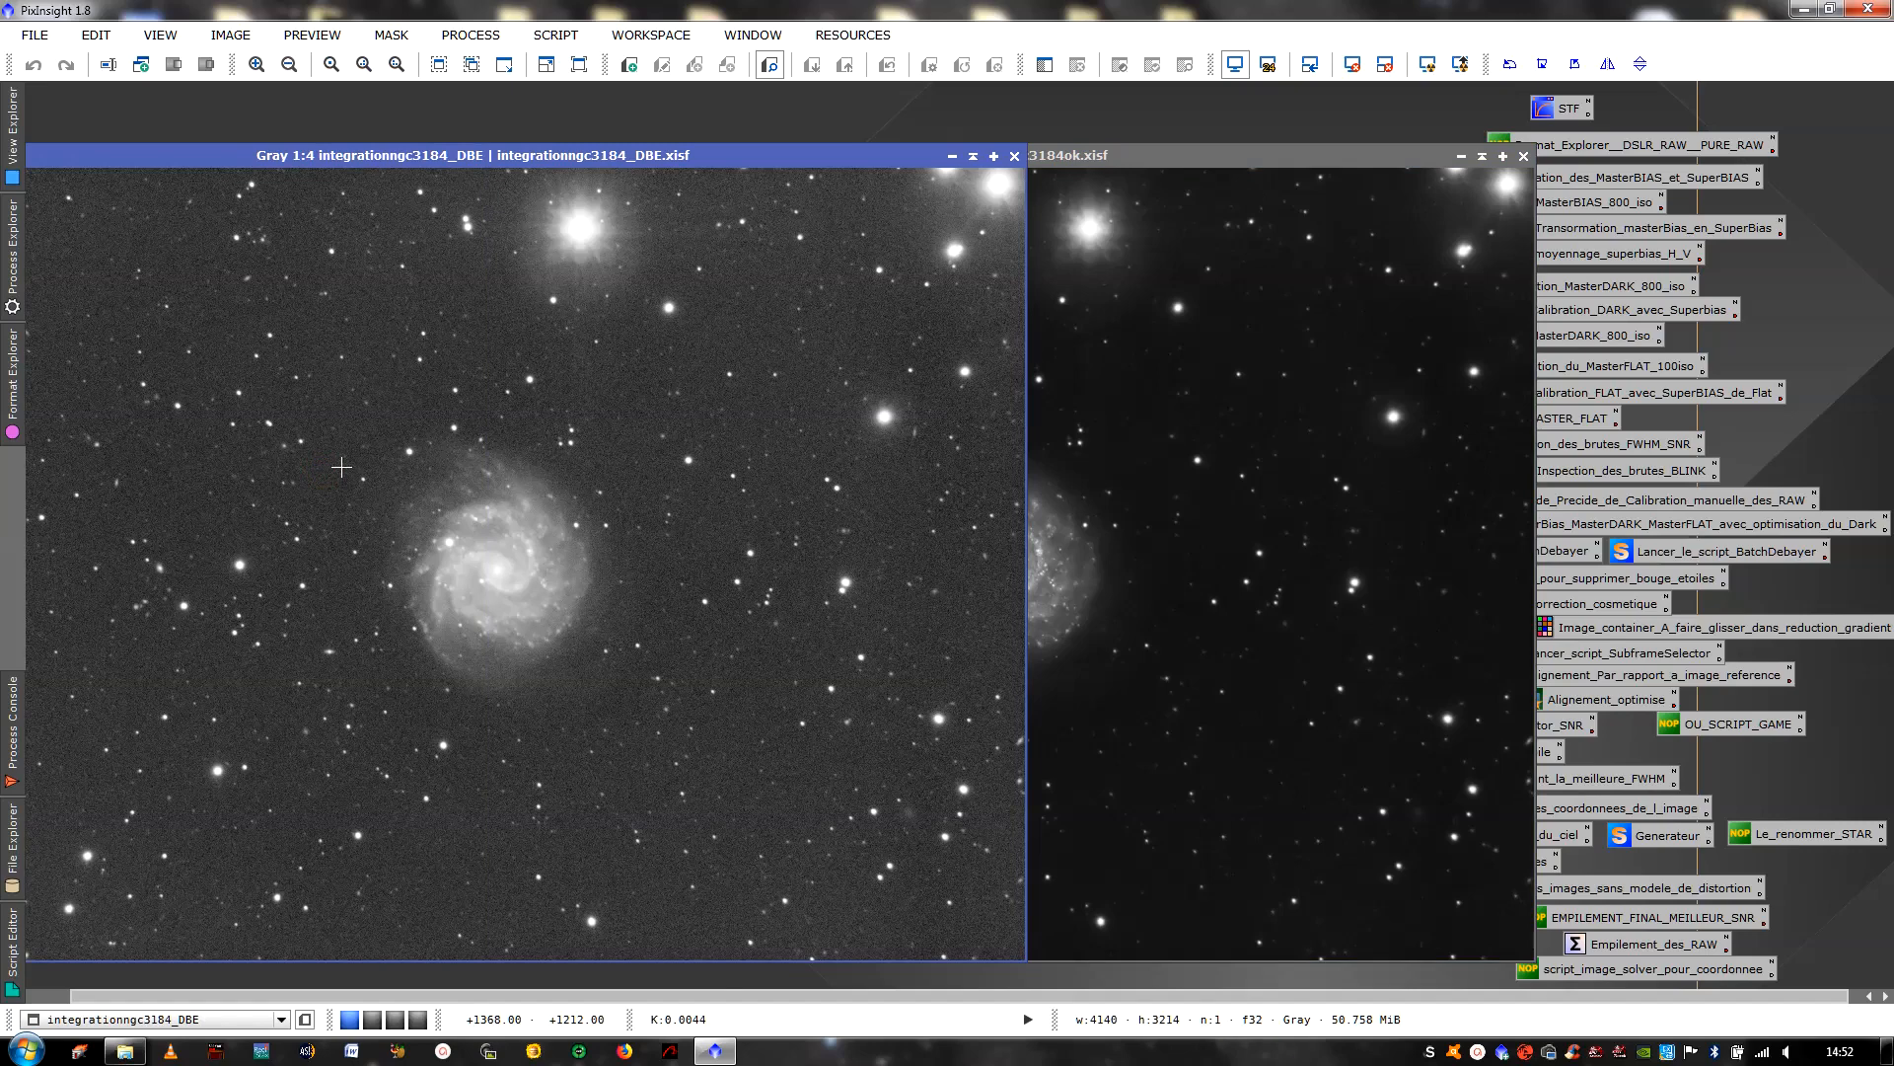
Close the integrationngc3184_DBE image and move the ngc3184ok window clear of the process icons
left_click(1014, 154)
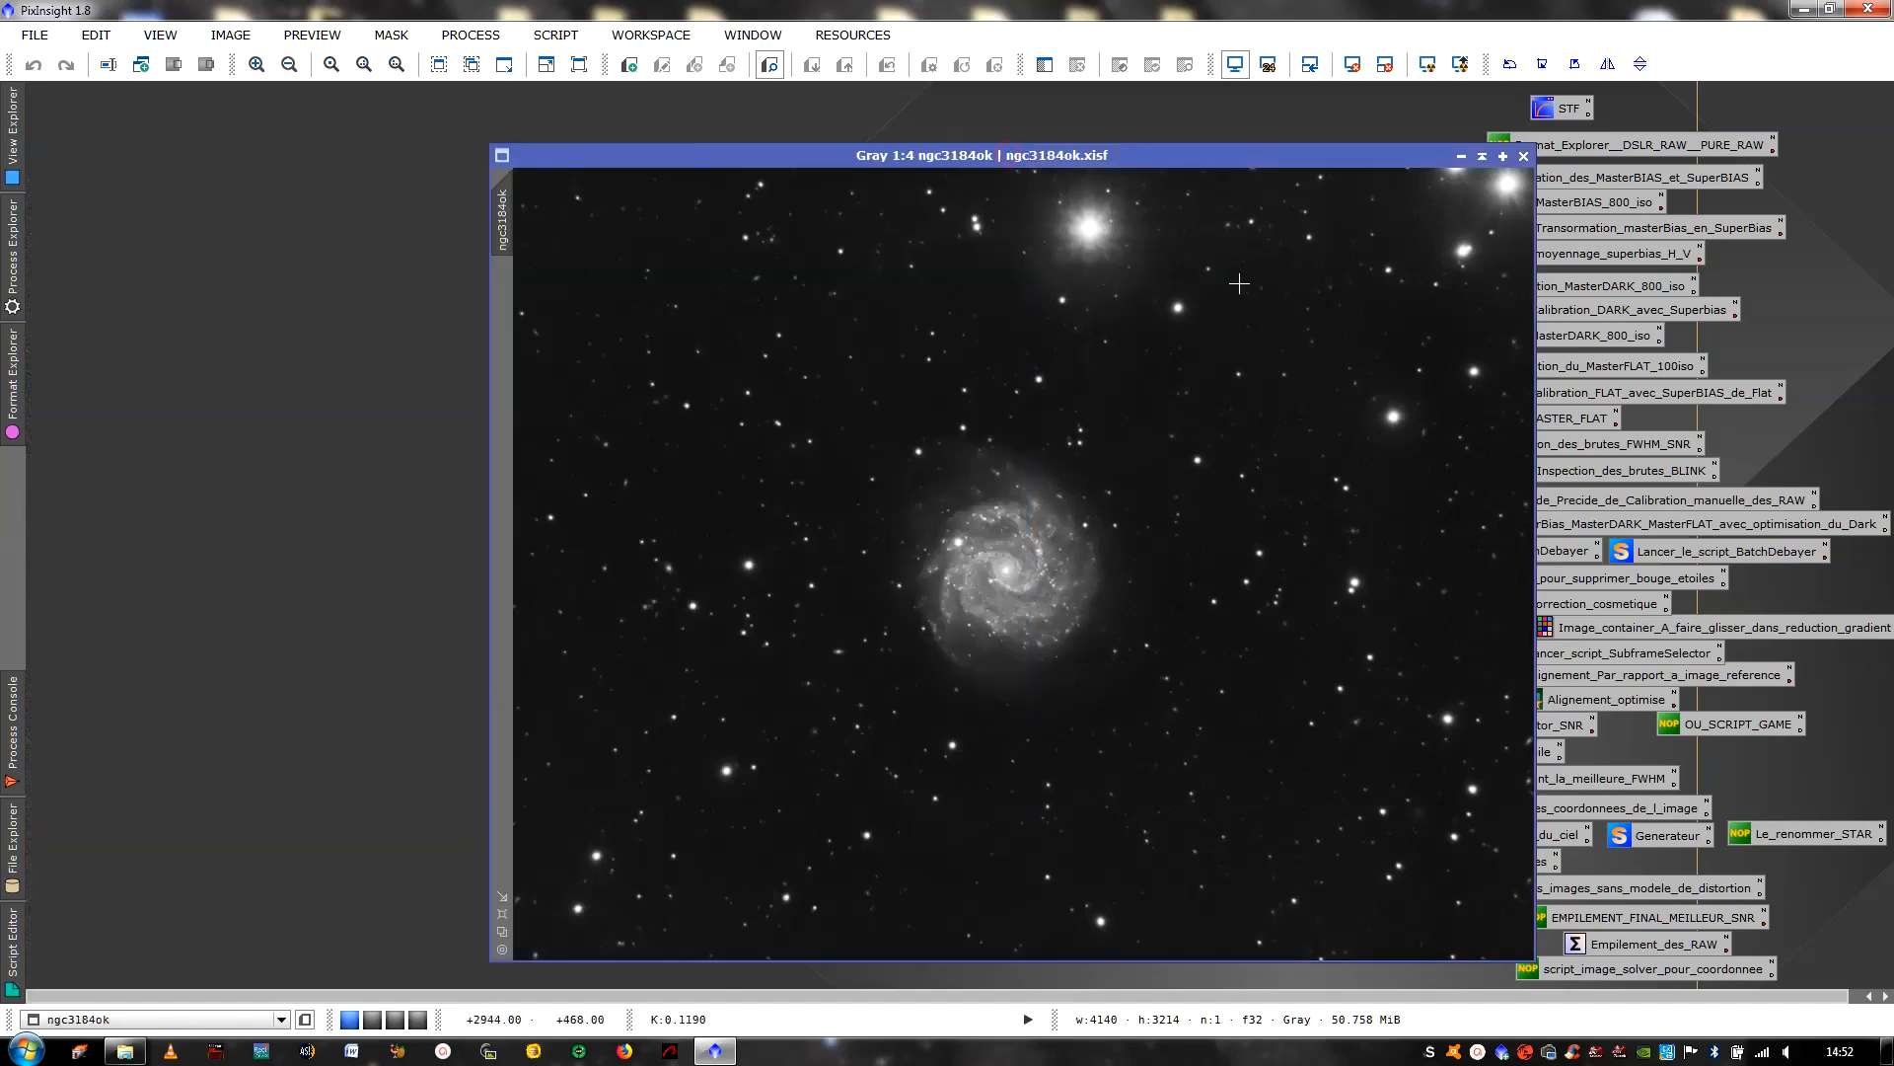
left_click_drag(1259, 154, 949, 134)
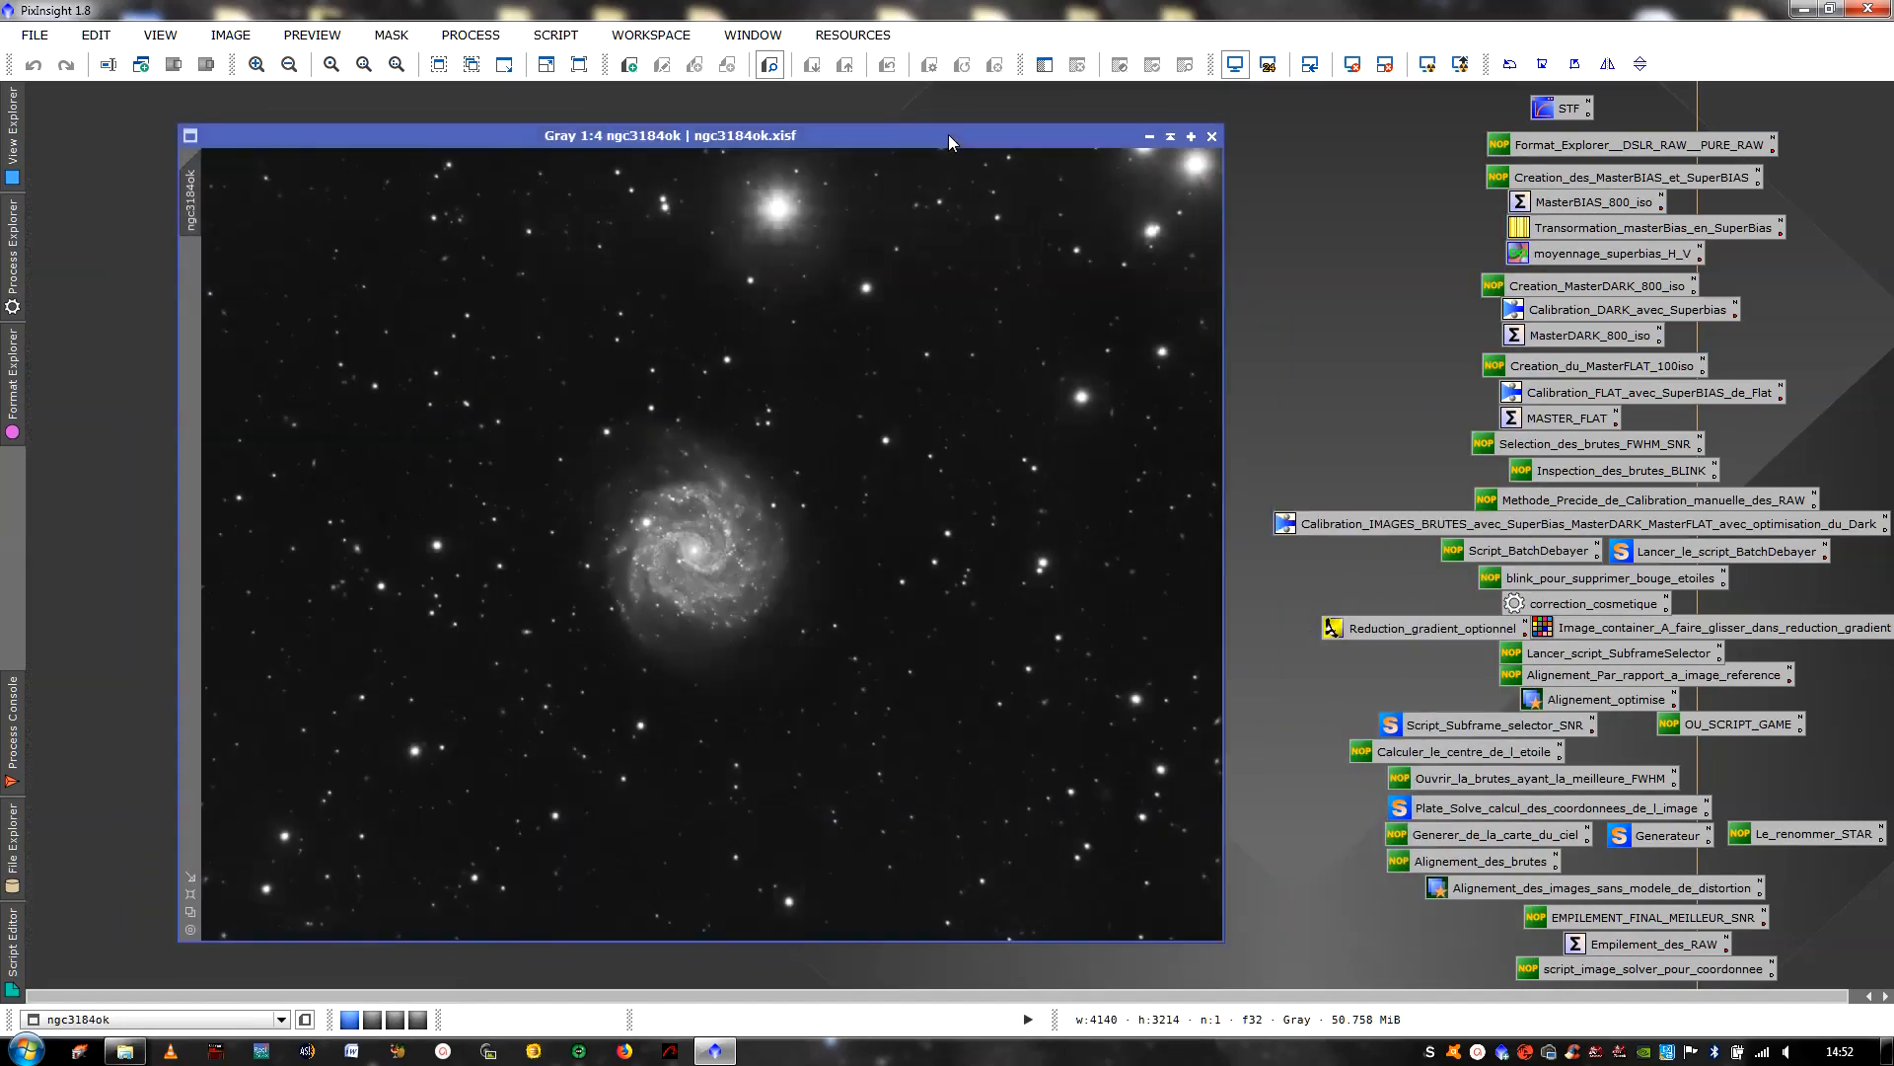